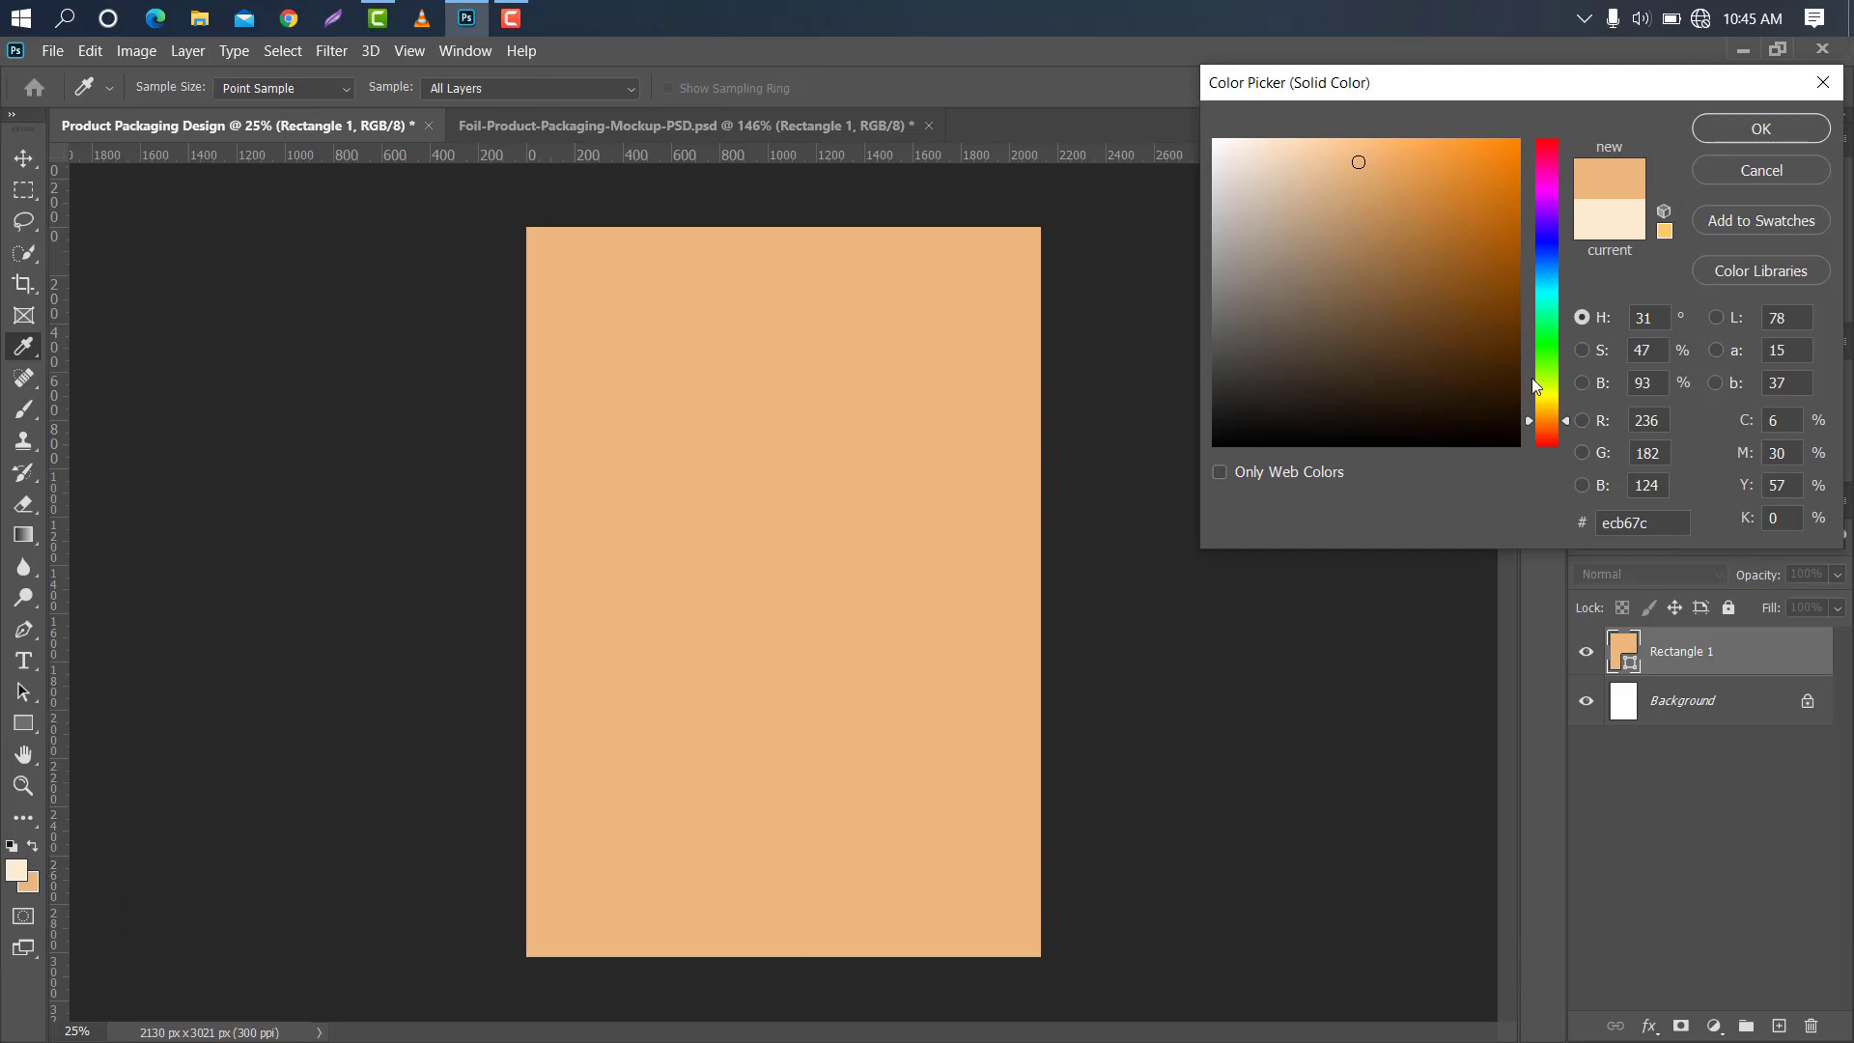
Confirm #ecb67c as the rectangle's fill and set the foreground colour to #fcebd2.
{"action": "left_click", "coordinate": [1761, 129]}
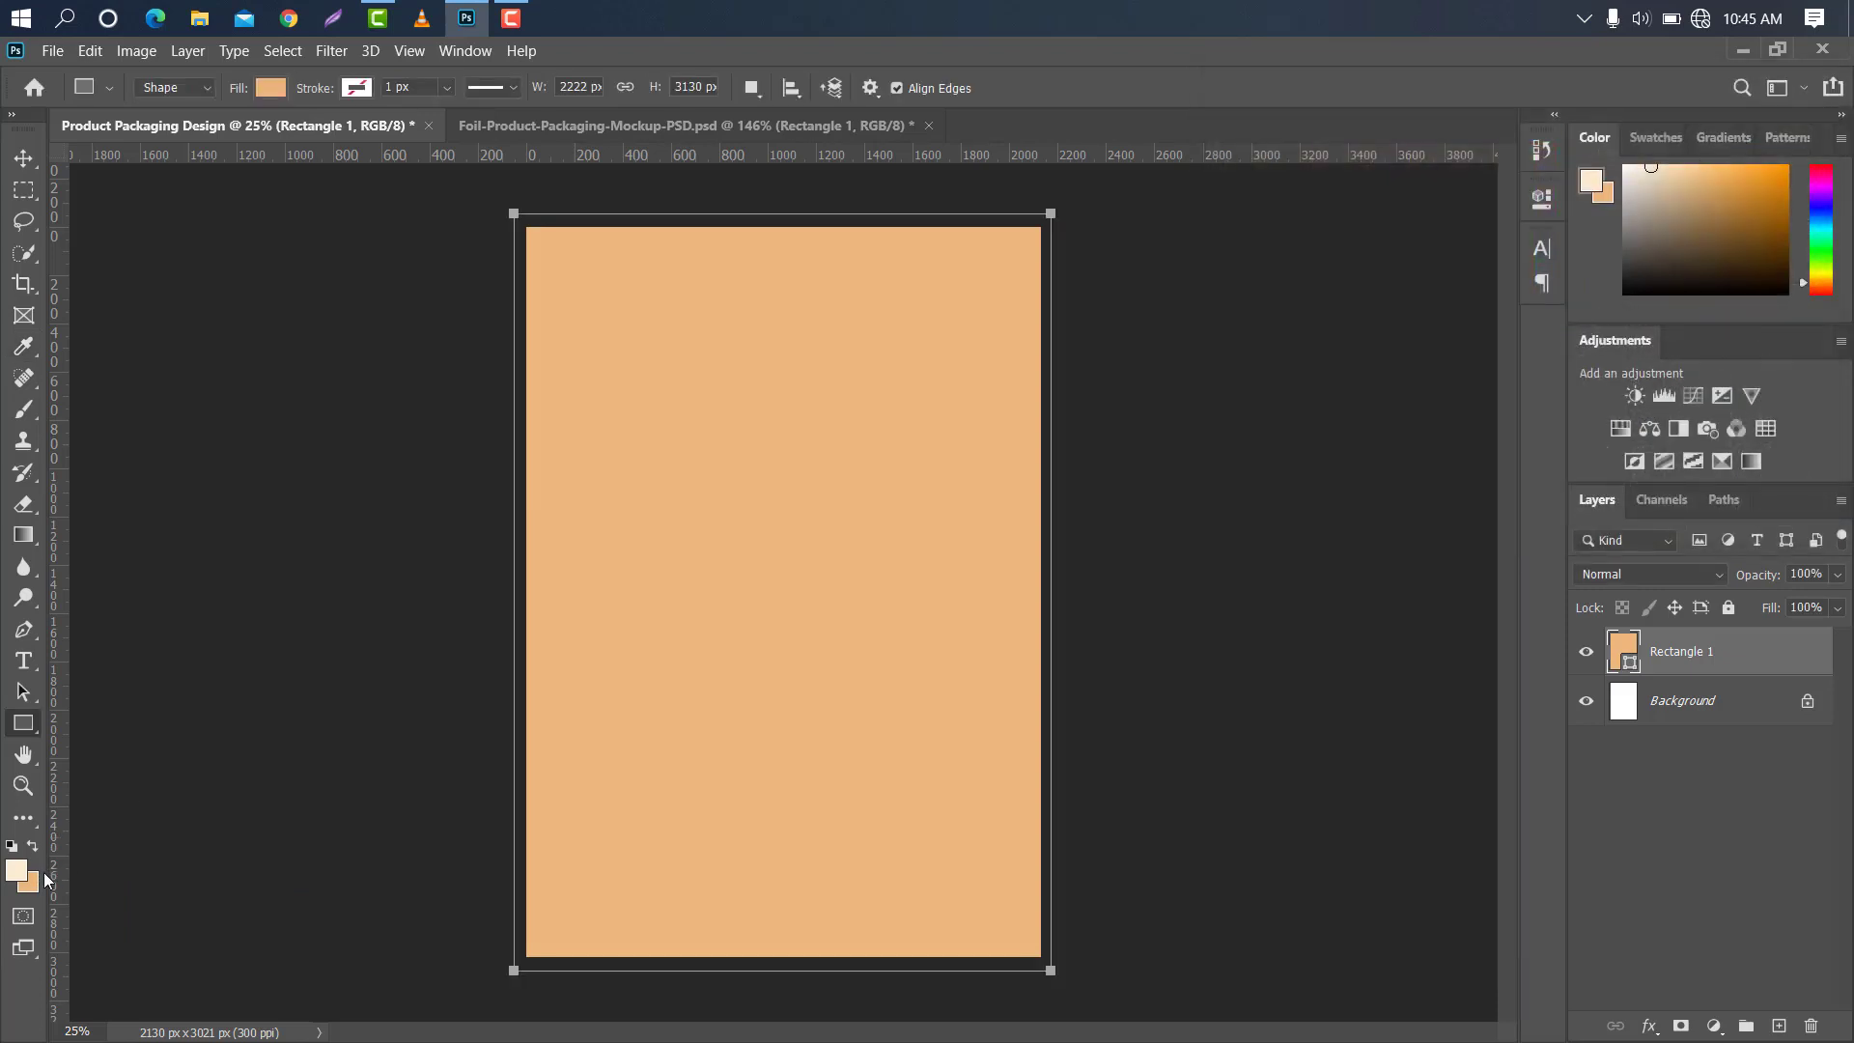
{"action": "left_click", "coordinate": [17, 872]}
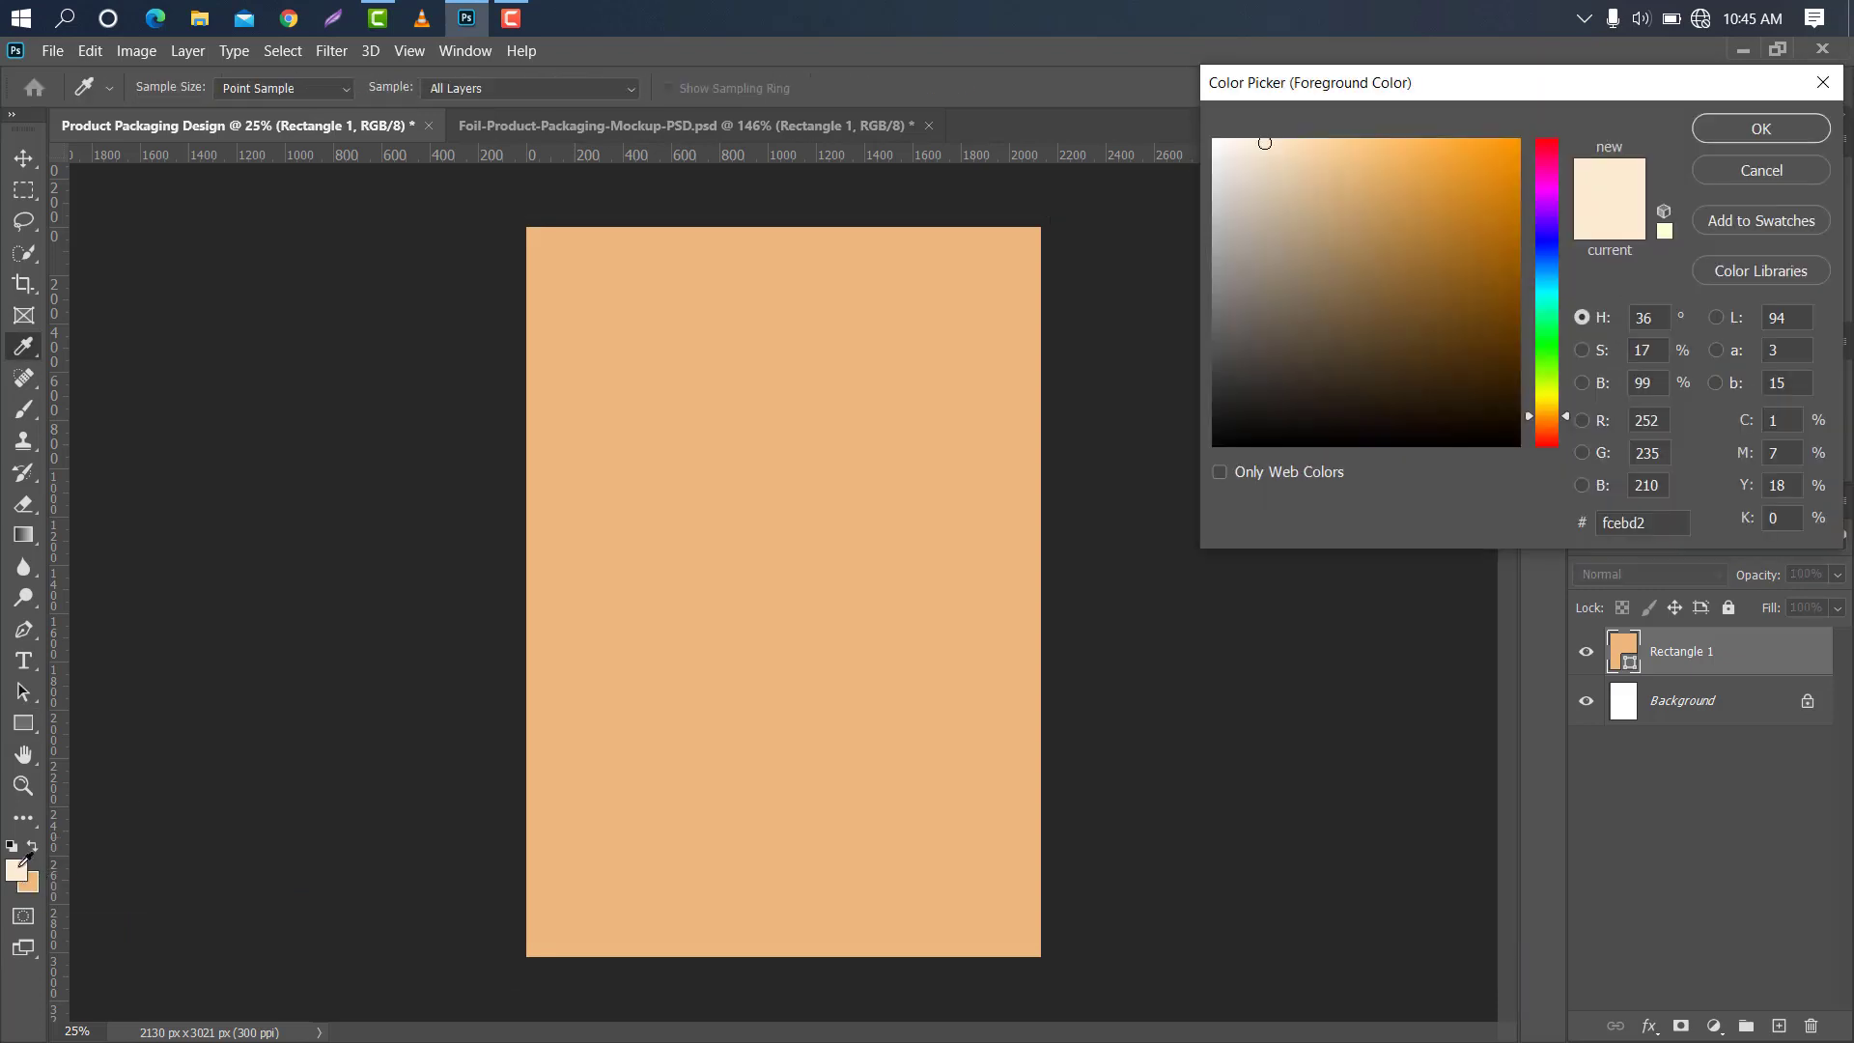
{"action": "left_click_drag", "start_coordinate": [1662, 522], "coordinate": [1605, 522]}
{"action": "left_click", "coordinate": [1762, 129]}
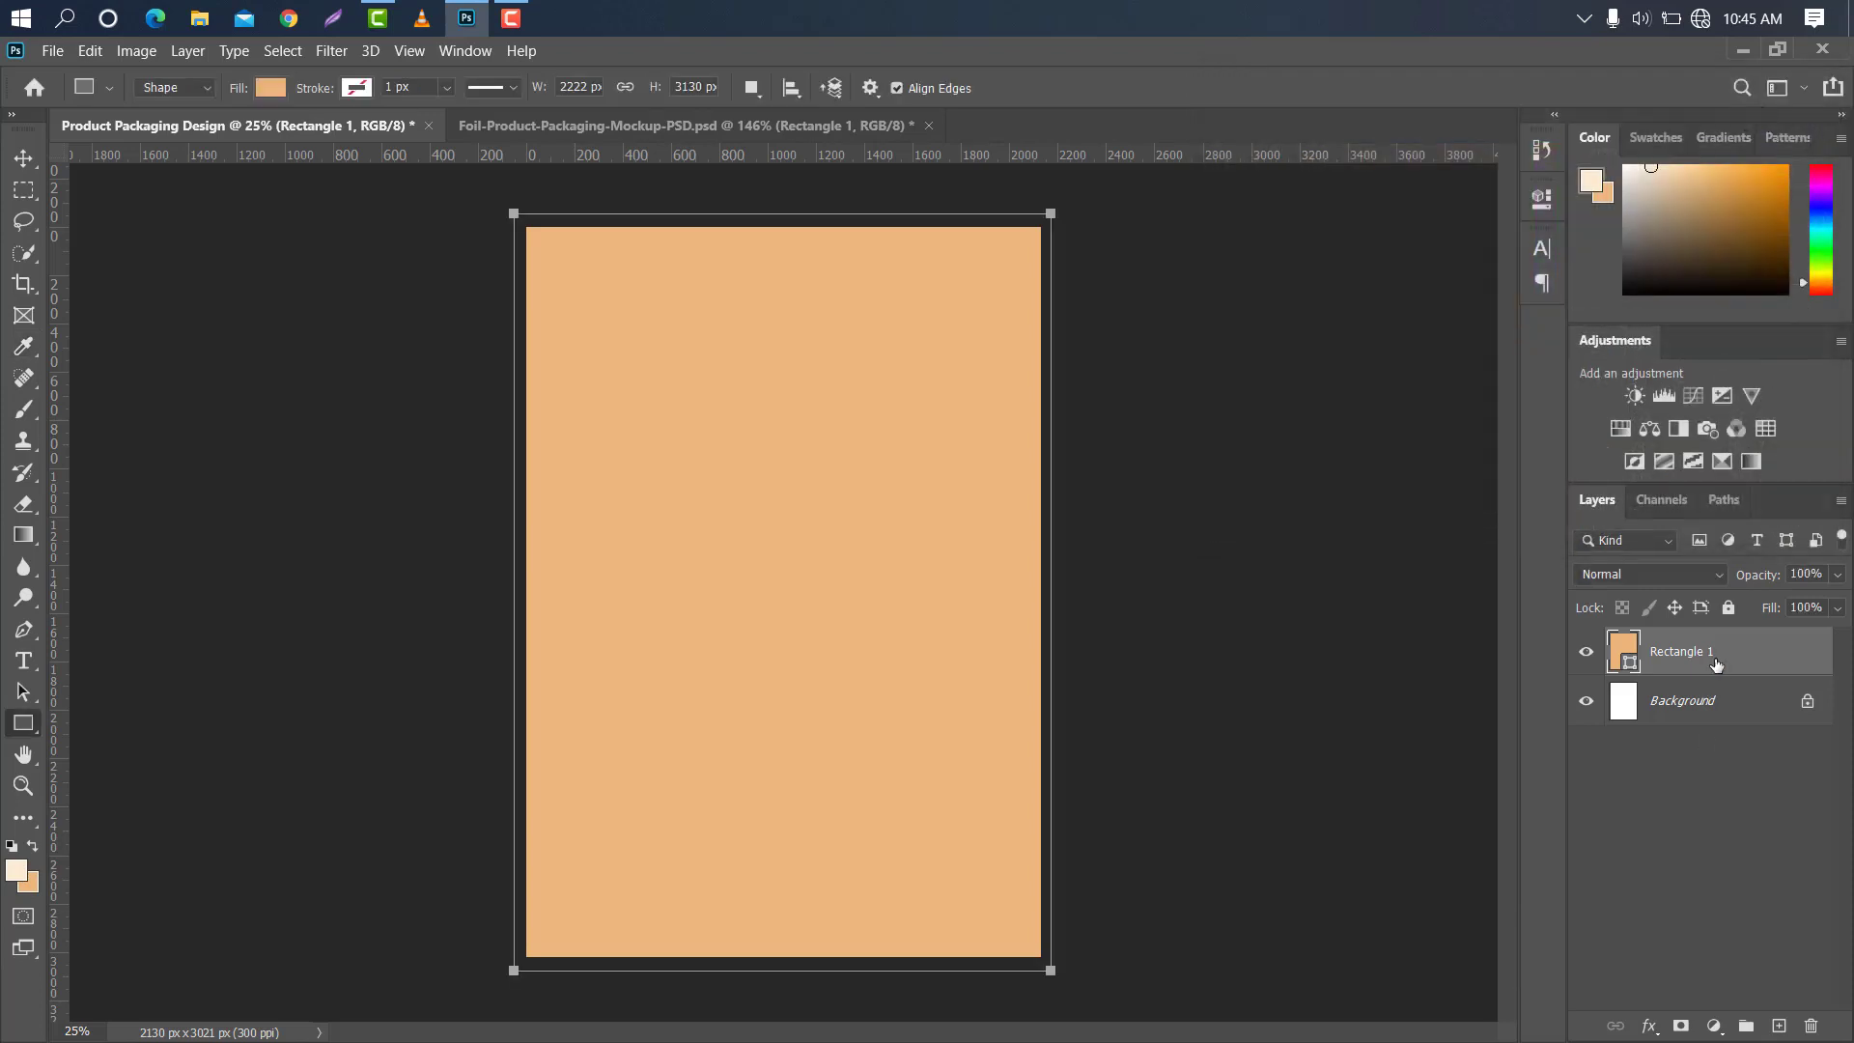
Rasterize the rectangle layer and paint a soft cream glow at its centre with a 2000 px brush at 0% hardness.
{"action": "right_click", "coordinate": [1758, 650]}
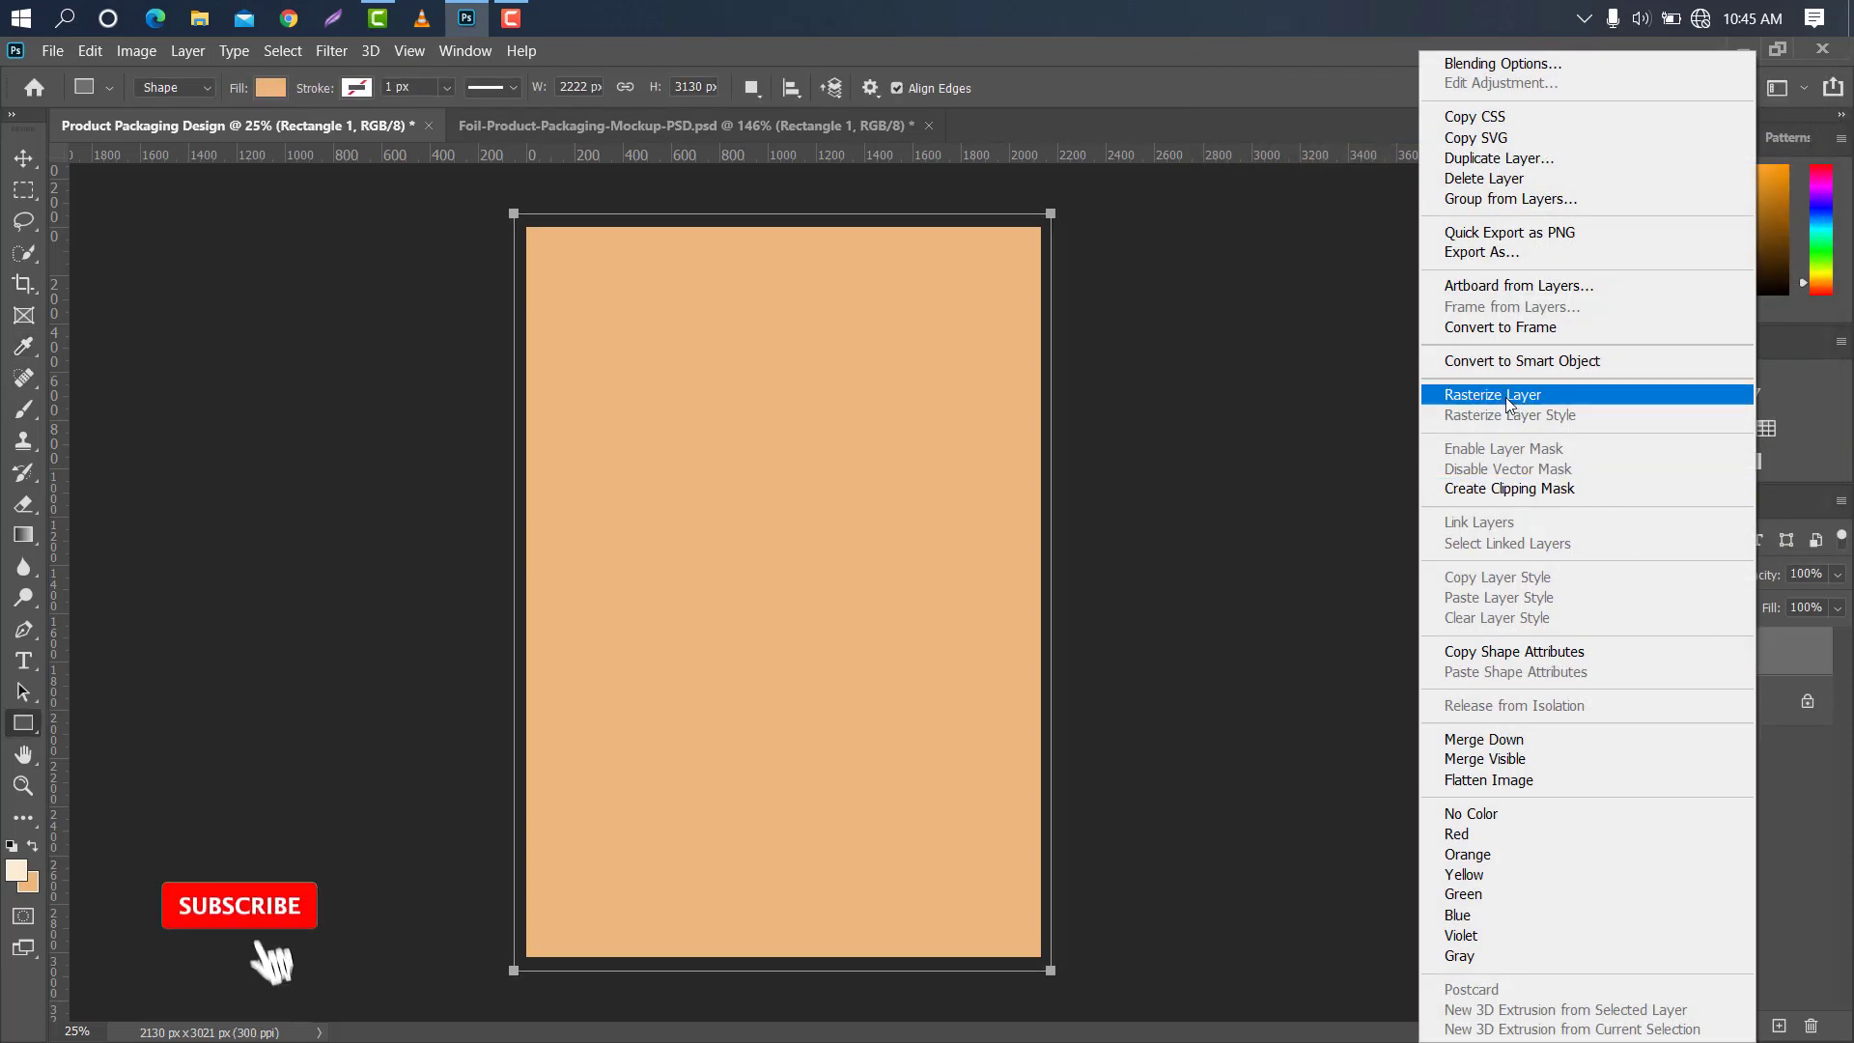
{"action": "left_click", "coordinate": [1502, 395]}
{"action": "left_click", "coordinate": [24, 408]}
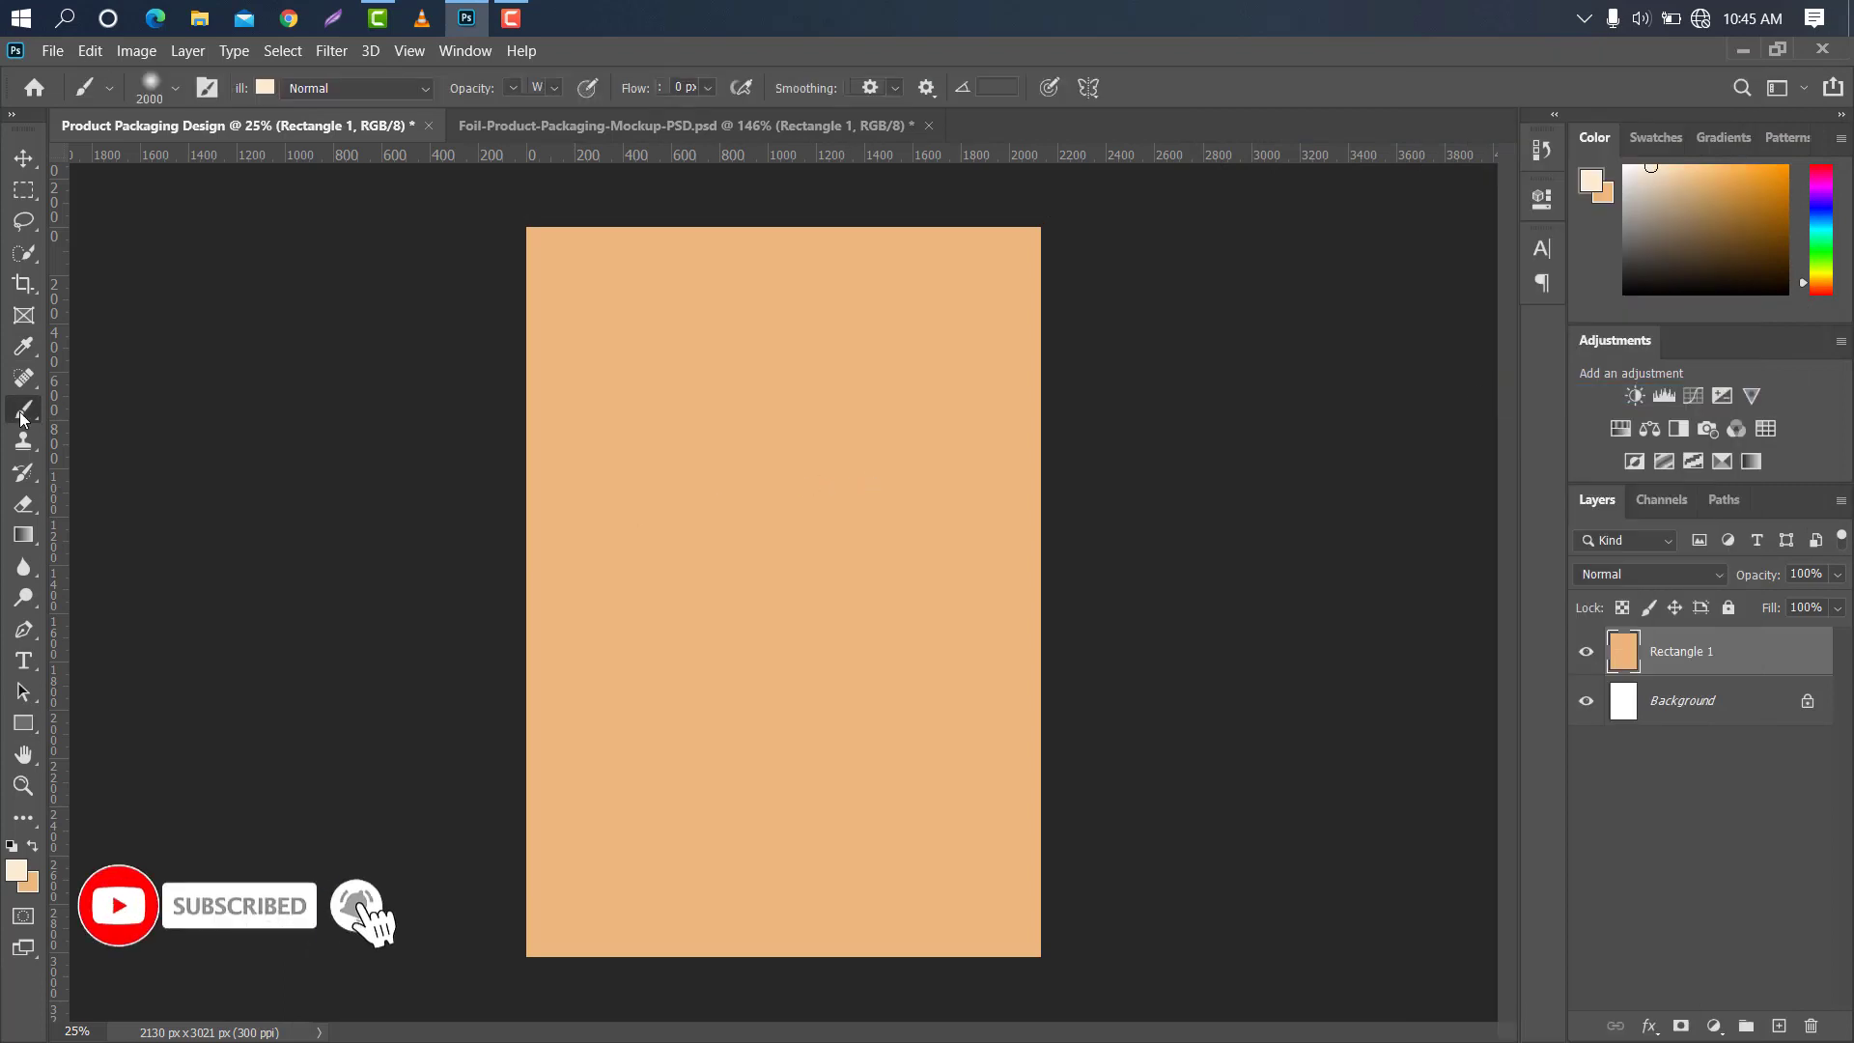
{"action": "right_click", "coordinate": [24, 409]}
{"action": "left_click", "coordinate": [81, 409]}
{"action": "left_click", "coordinate": [177, 87]}
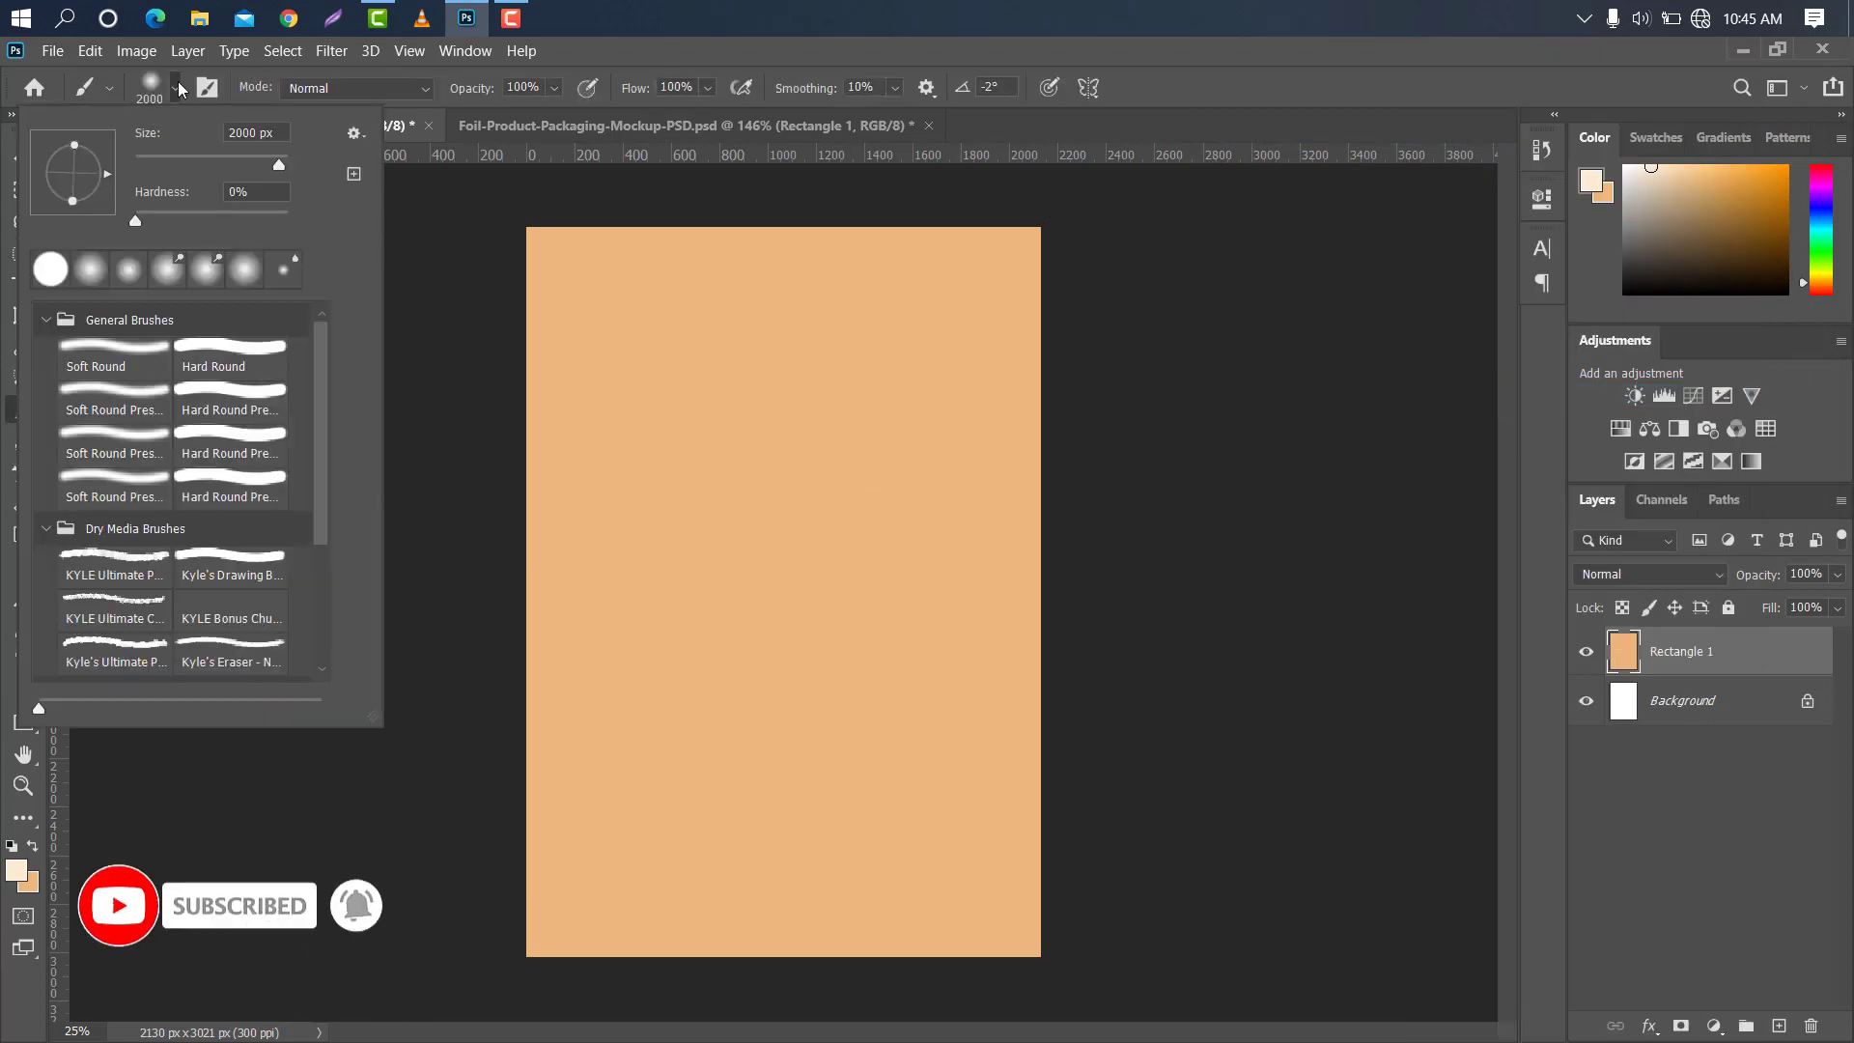
{"action": "left_click", "coordinate": [100, 282]}
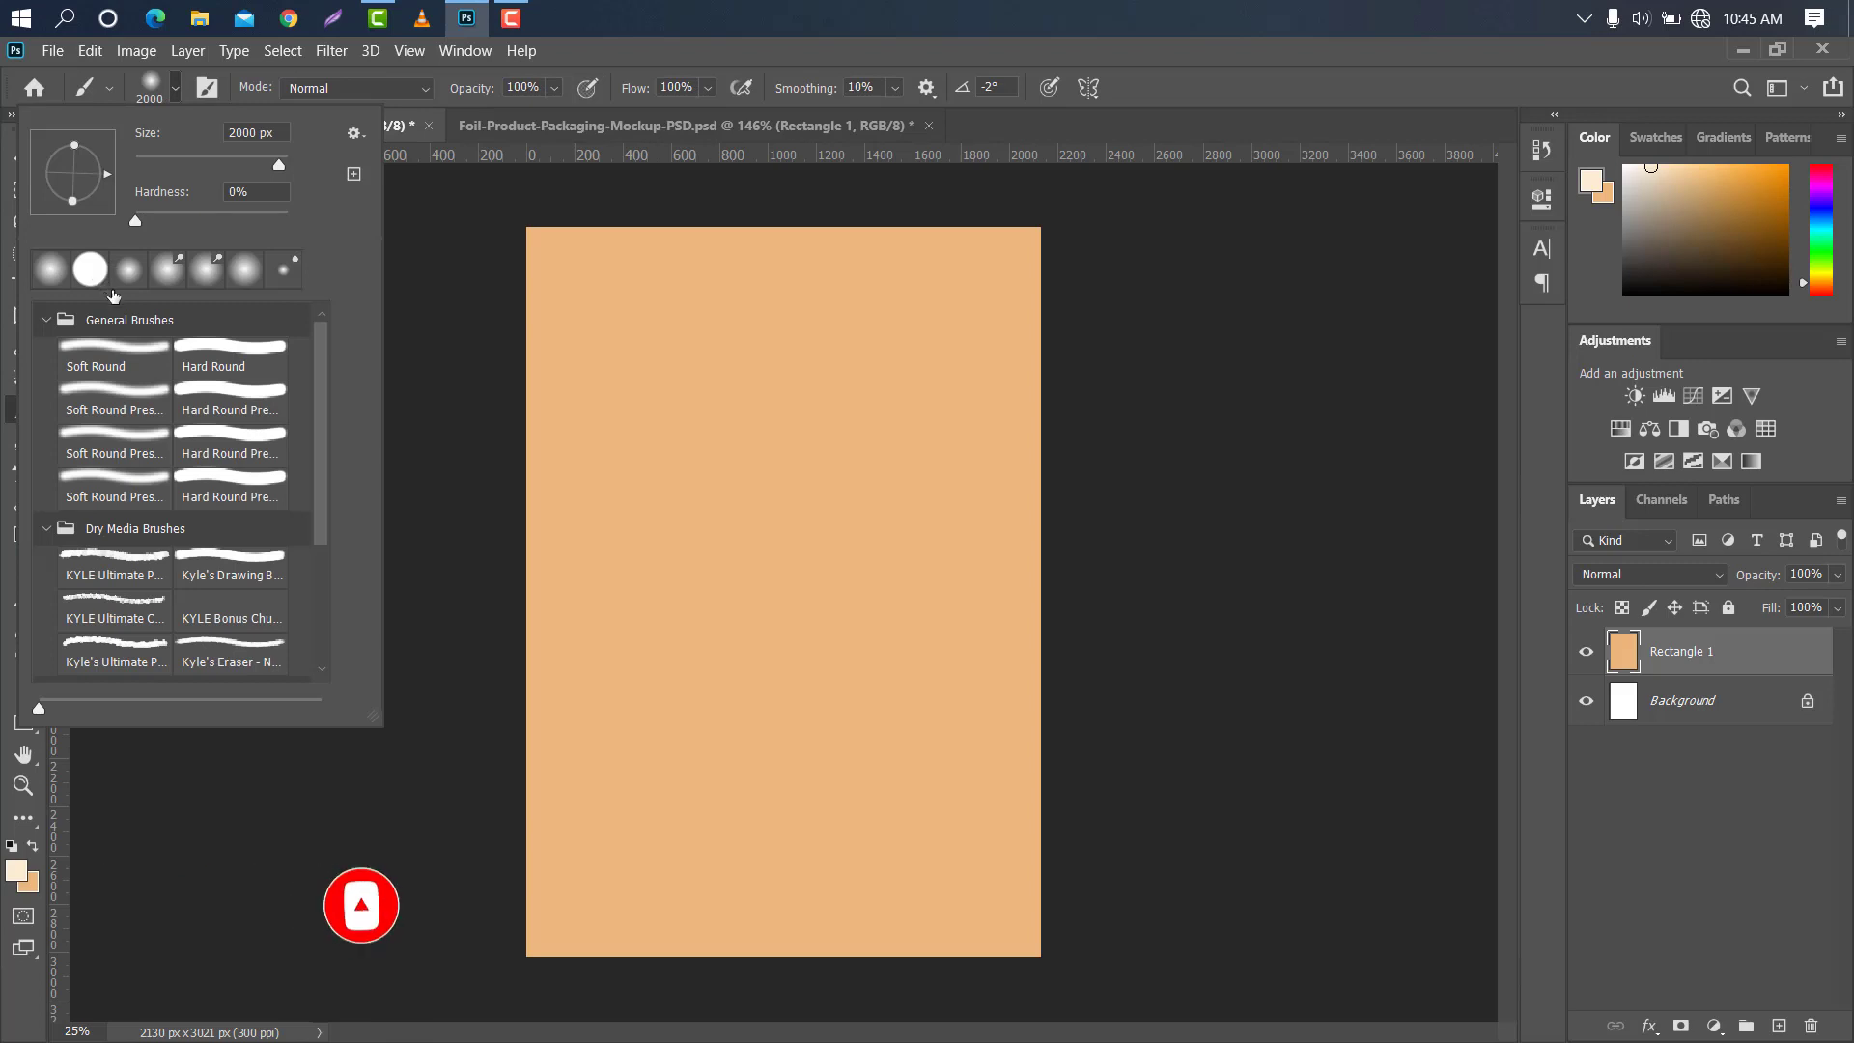
{"action": "left_click", "coordinate": [784, 598]}
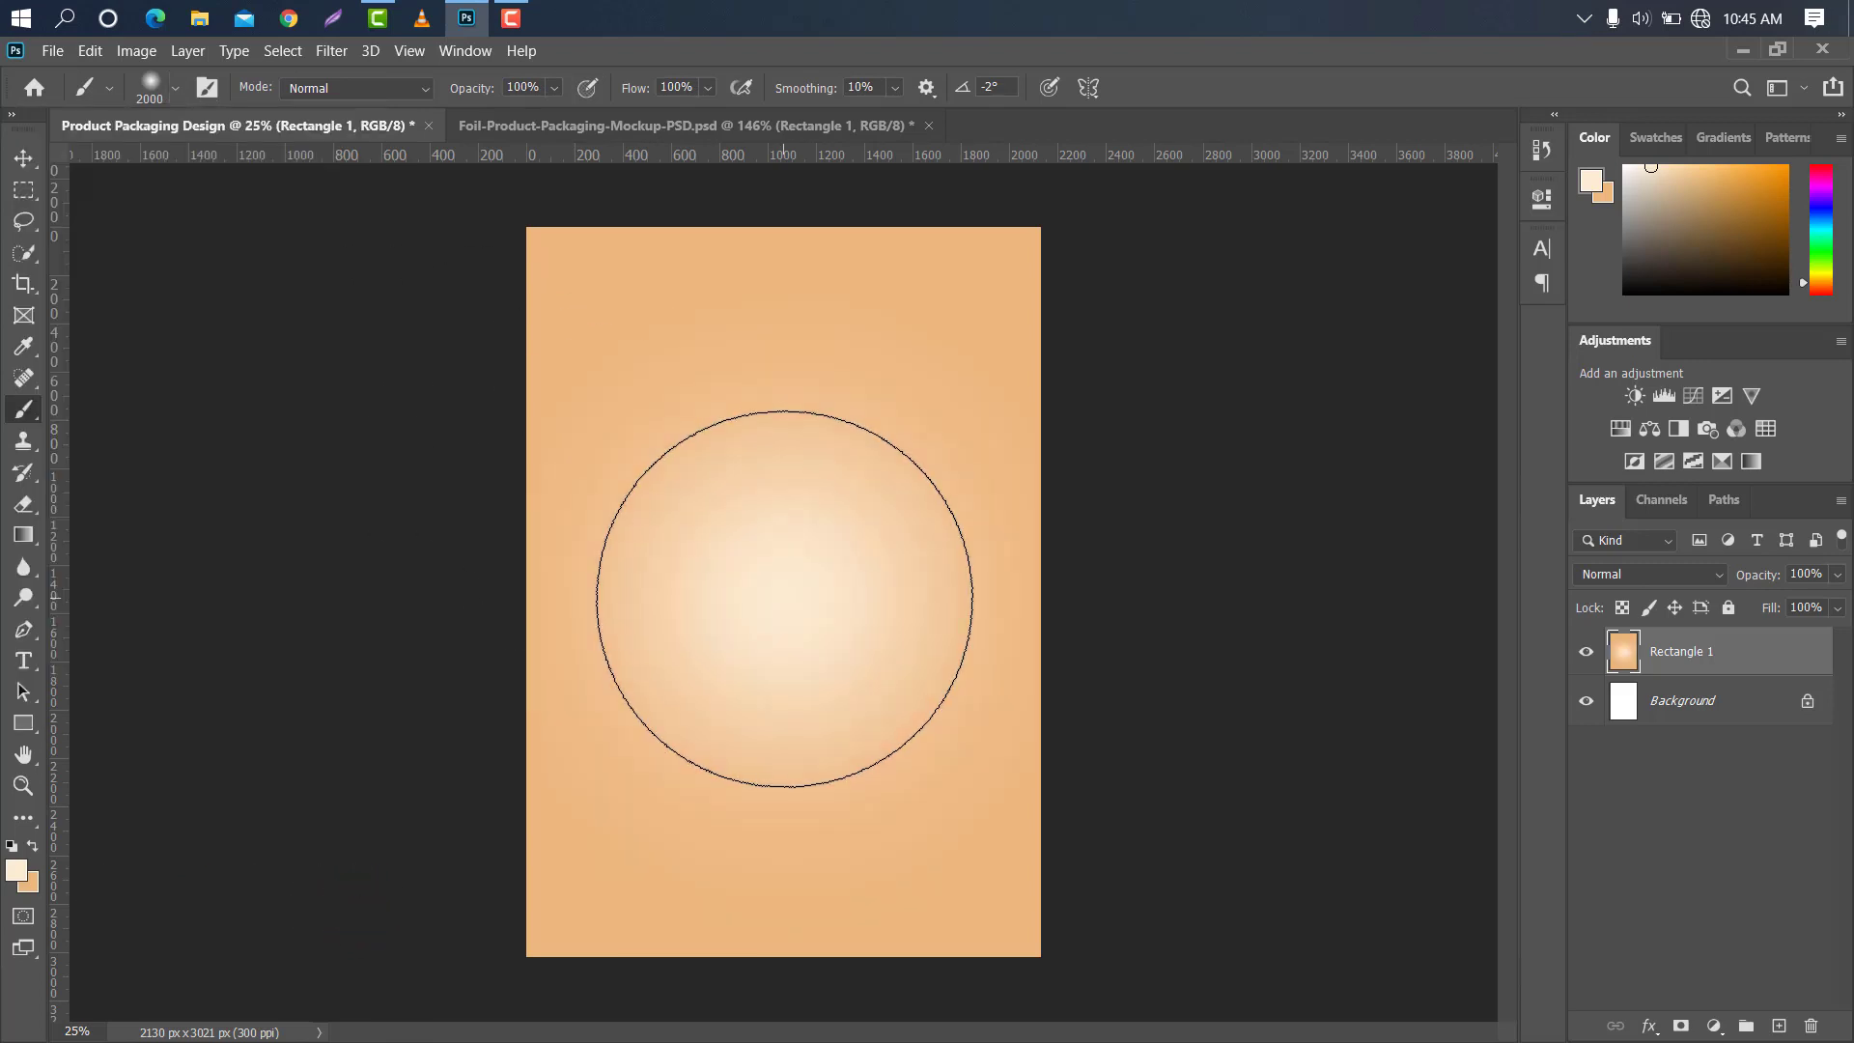
{"action": "left_click", "coordinate": [784, 598]}
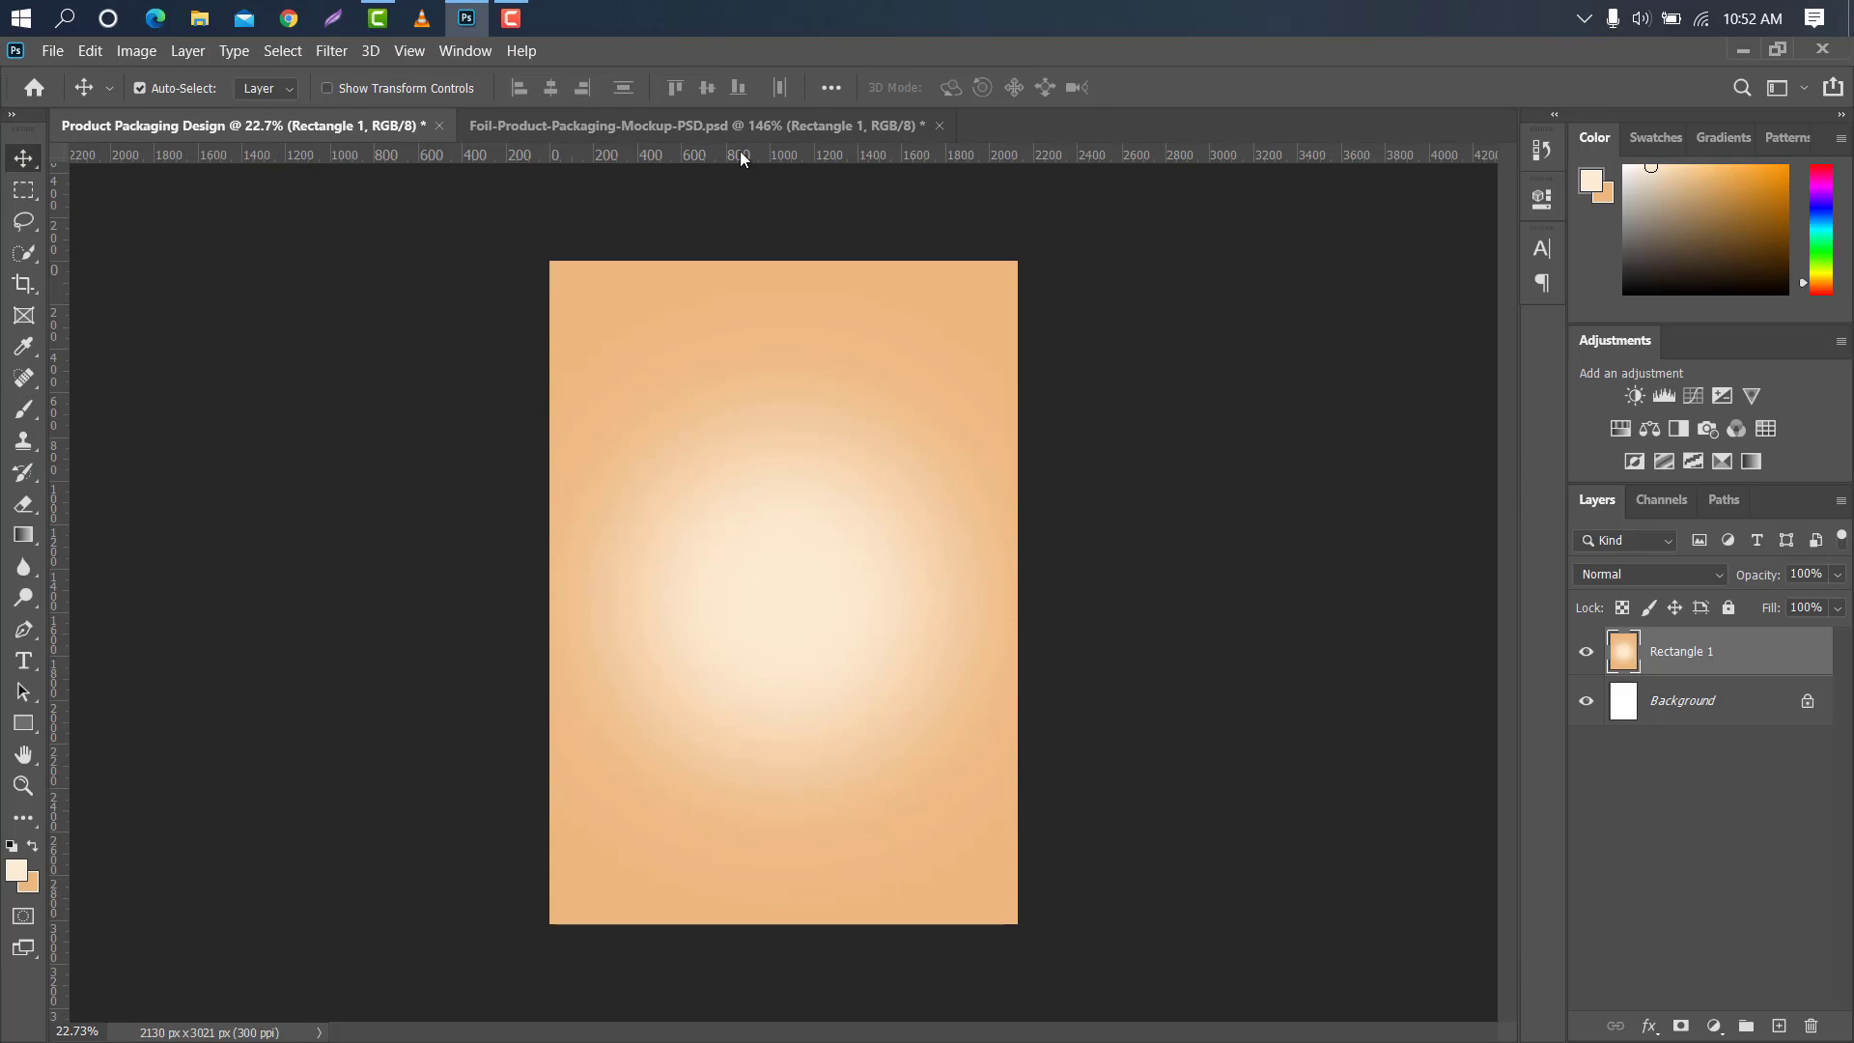
Place a horizontal guide about 600 px down and draw a header shape about 2236 × 755 px with a wavy lower edge along it.
{"action": "left_click_drag", "start_coordinate": [739, 154], "coordinate": [734, 394]}
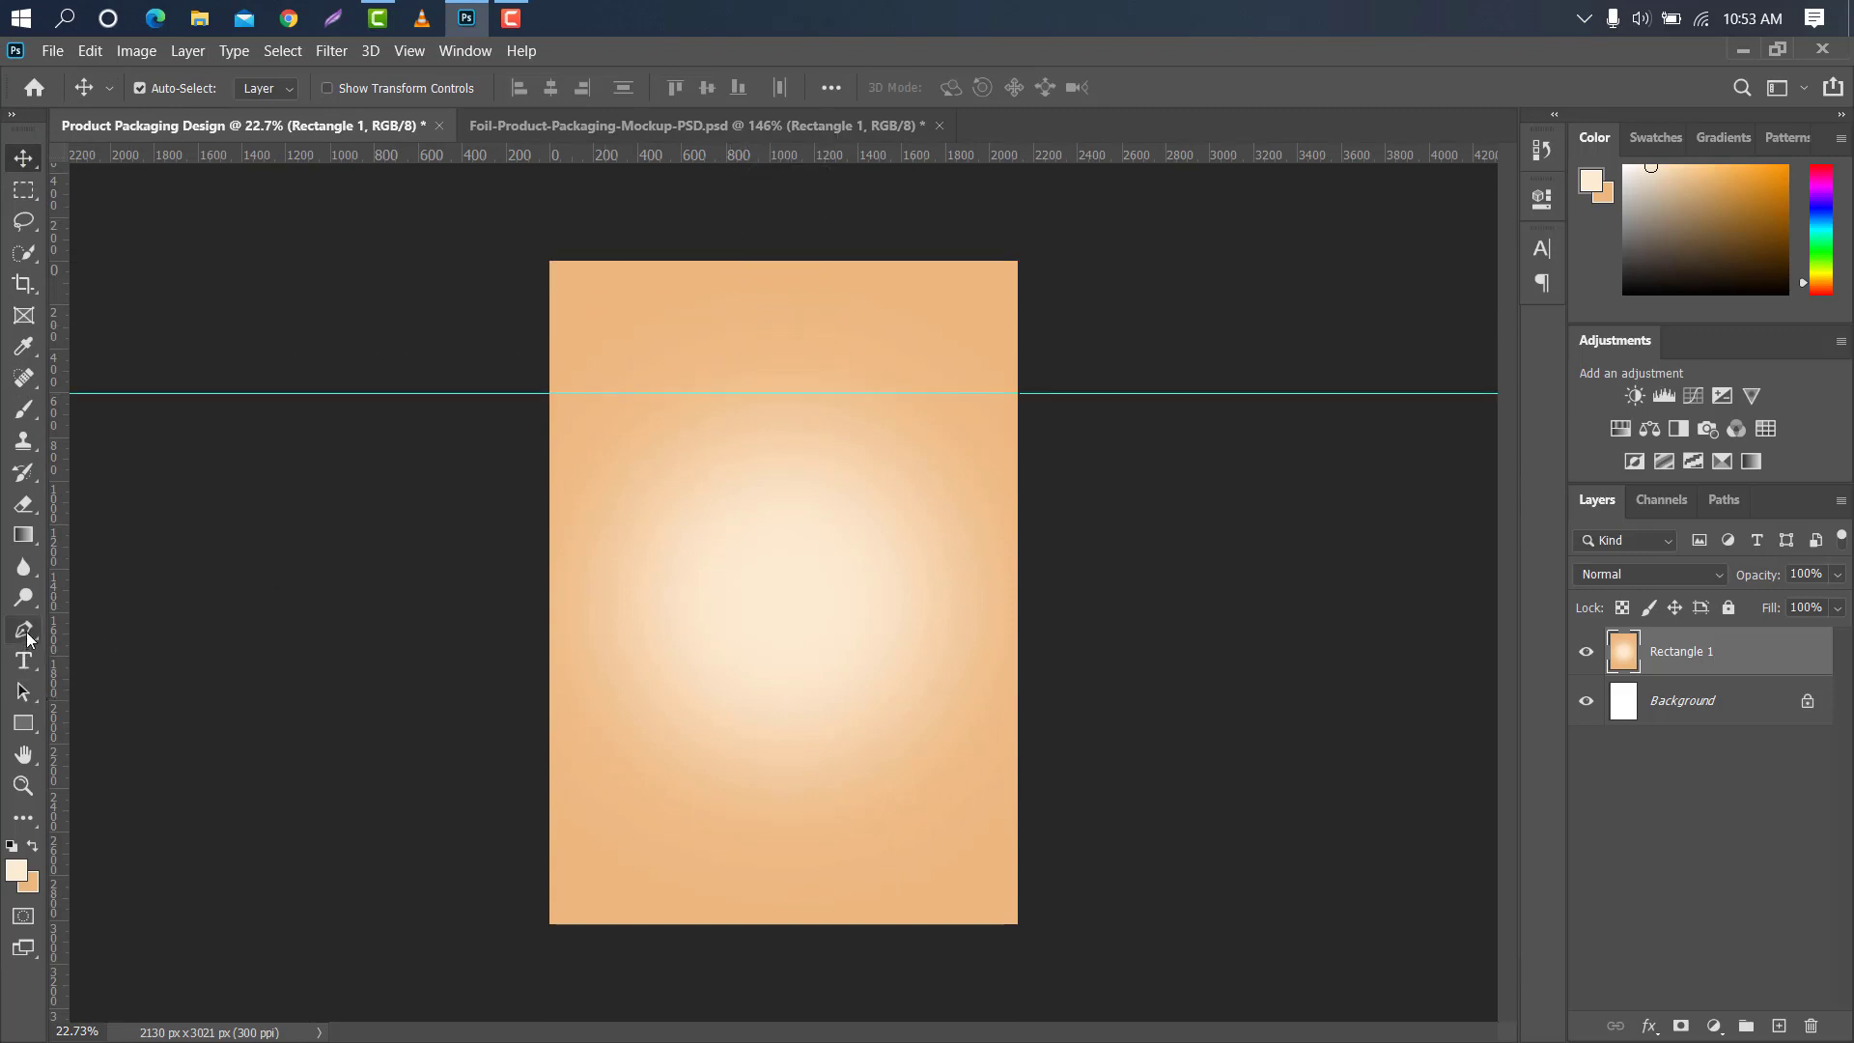
{"action": "left_click", "coordinate": [26, 638]}
{"action": "left_click", "coordinate": [110, 624]}
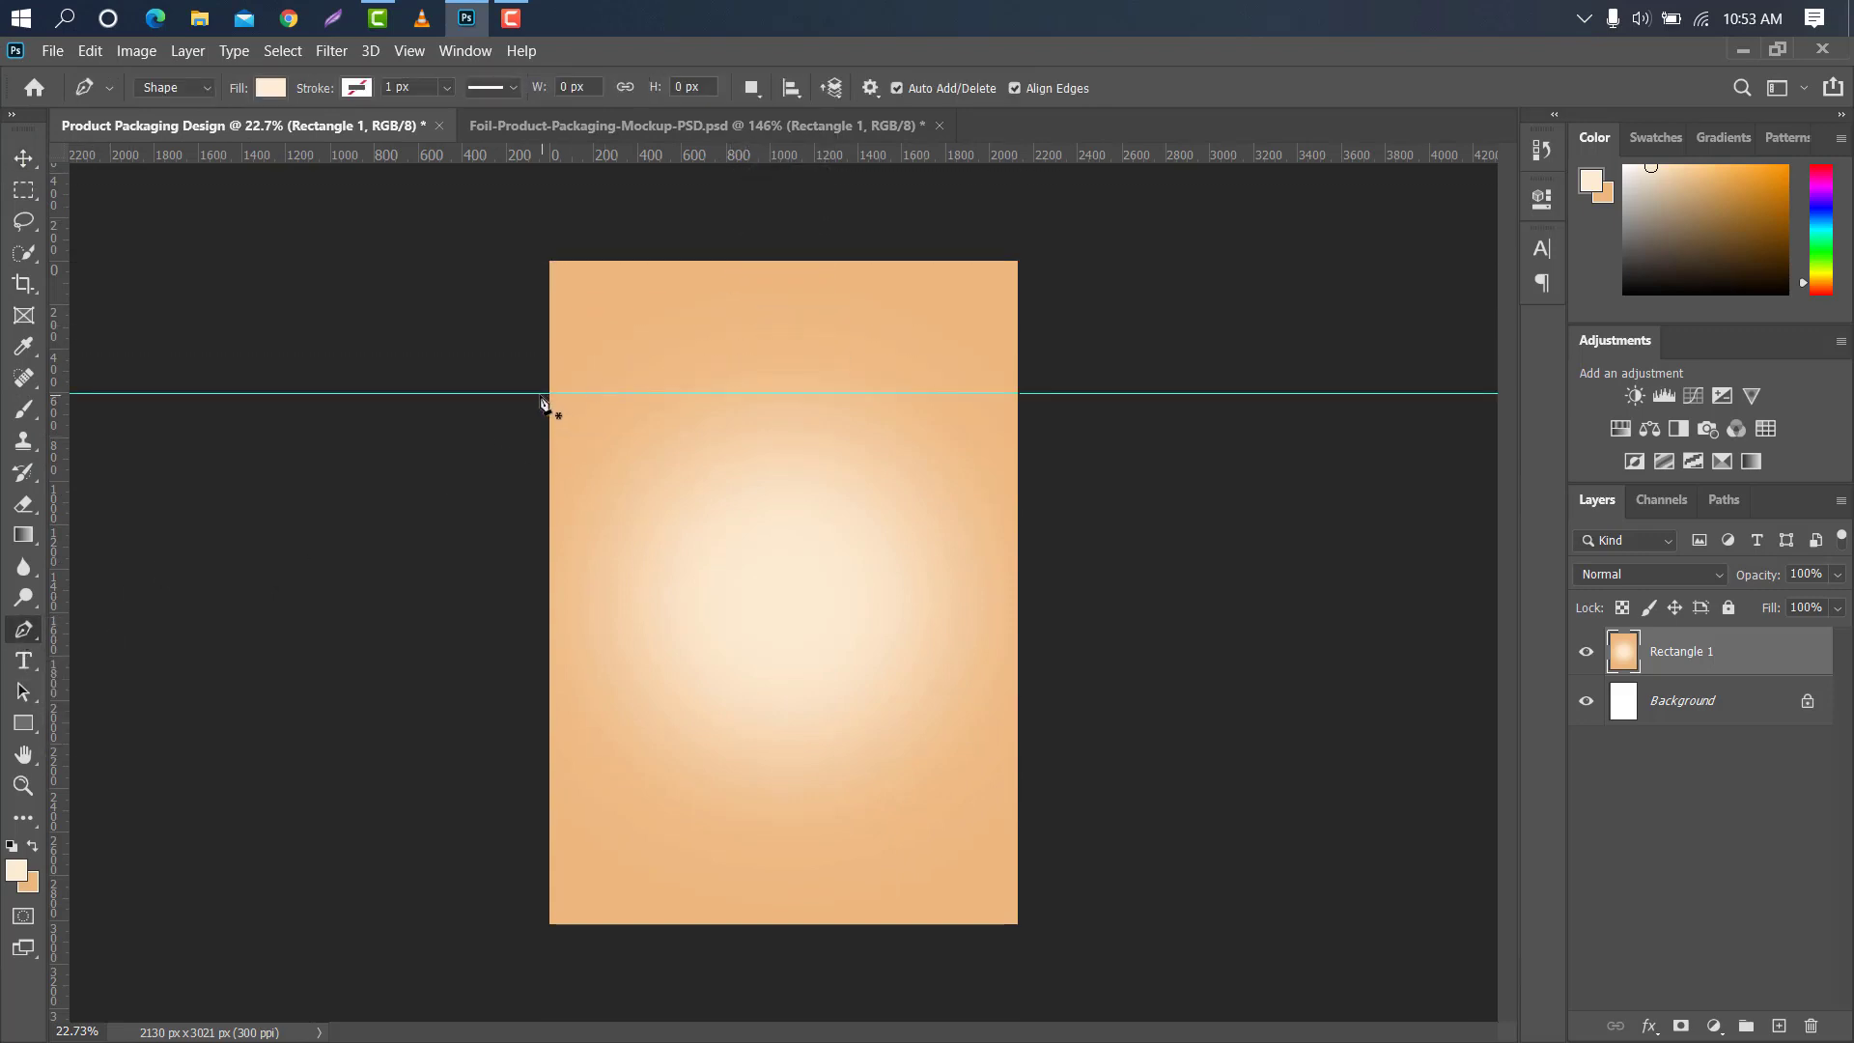
{"action": "left_click", "coordinate": [538, 393]}
{"action": "scroll", "coordinate": [786, 357], "scroll_direction": "up", "scroll_amount": 2}
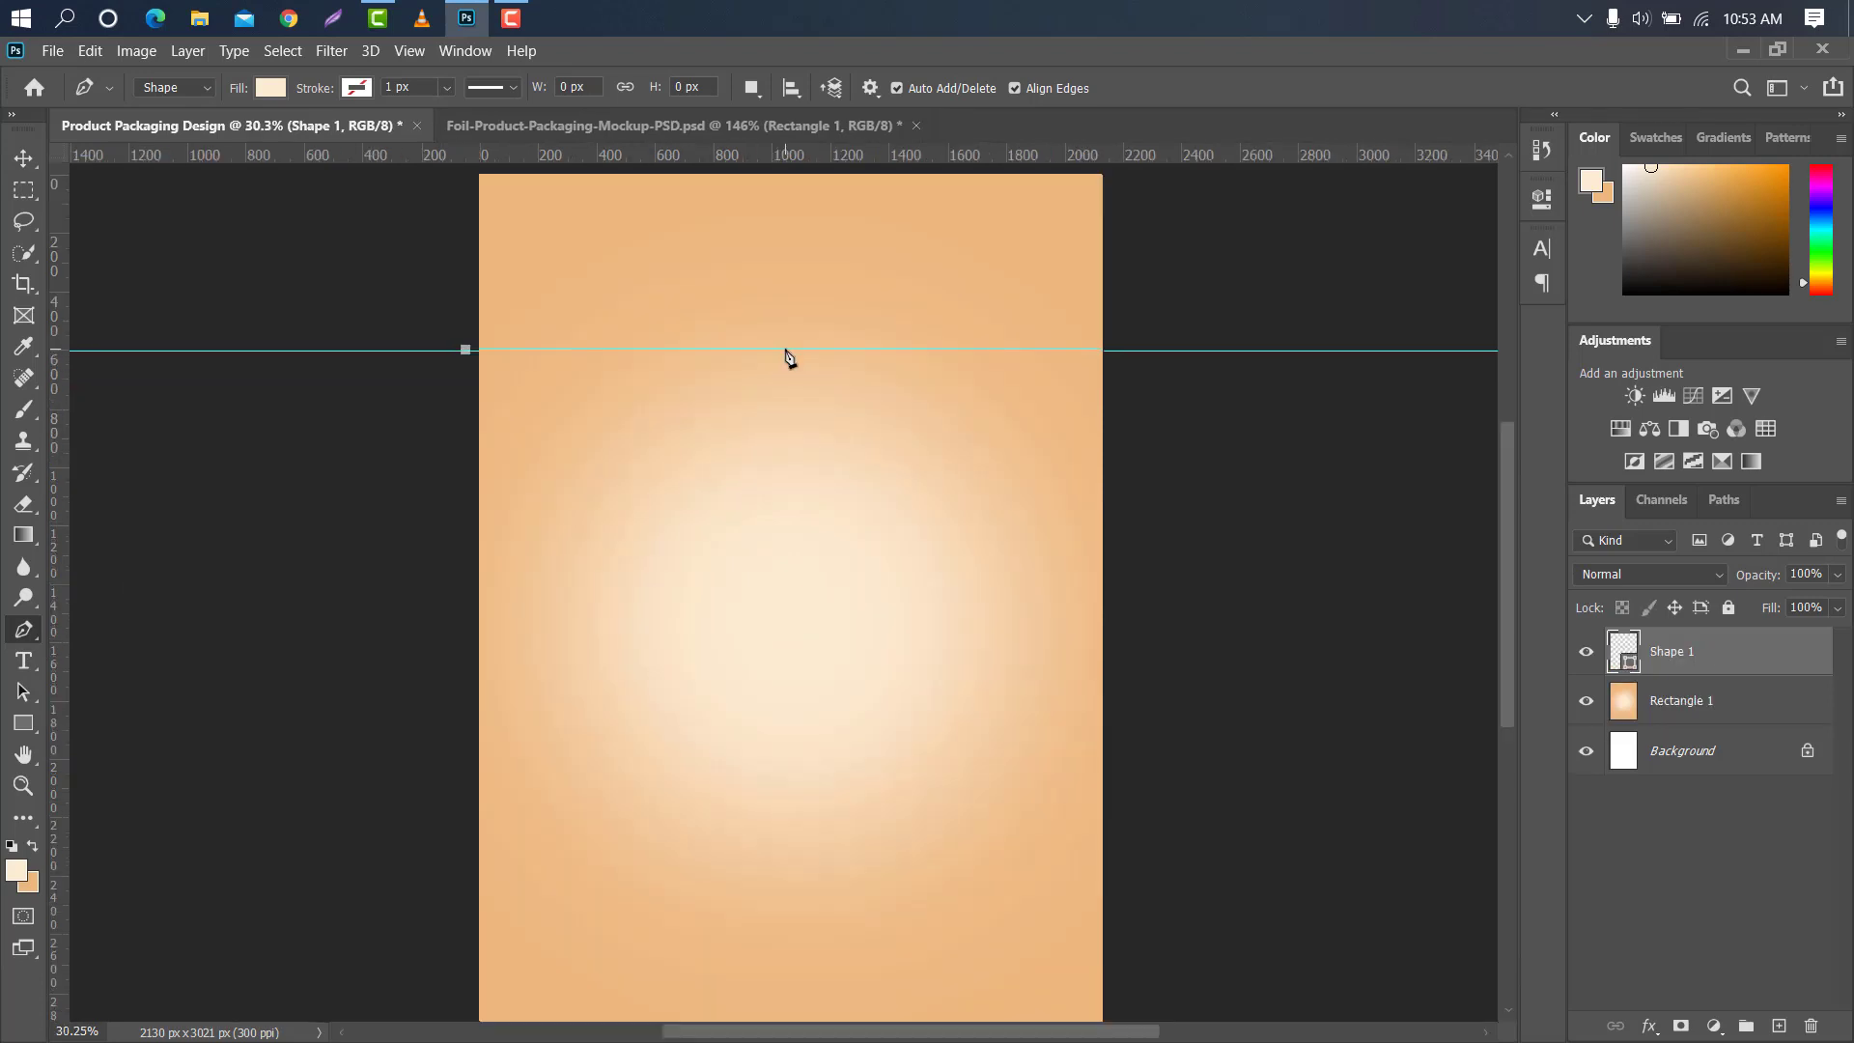
{"action": "left_click_drag", "start_coordinate": [837, 349], "coordinate": [1056, 467]}
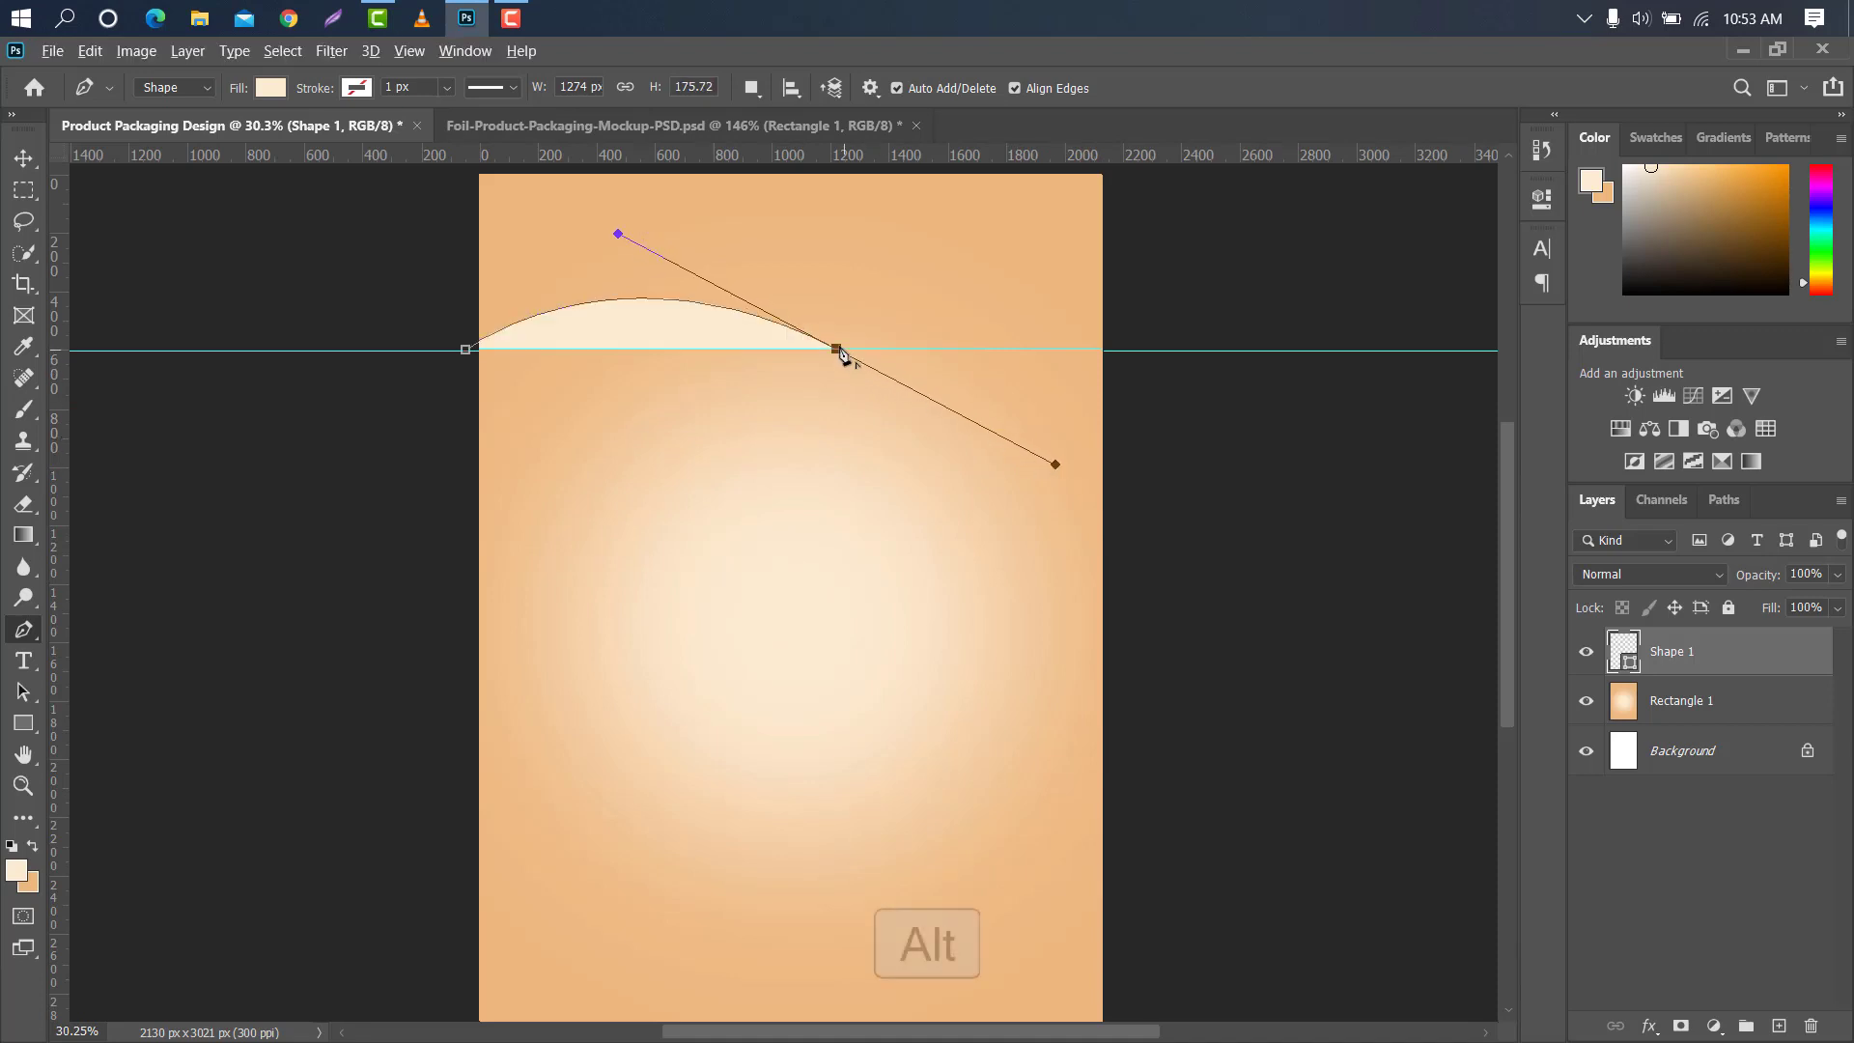
{"action": "left_click", "coordinate": [837, 350], "text": "alt"}
{"action": "left_click_drag", "start_coordinate": [1110, 350], "coordinate": [1219, 276]}
{"action": "left_click_drag", "start_coordinate": [1109, 352], "coordinate": [1115, 177]}
{"action": "left_click", "coordinate": [1111, 171]}
{"action": "scroll", "coordinate": [1112, 183], "scroll_direction": "up", "scroll_amount": 1}
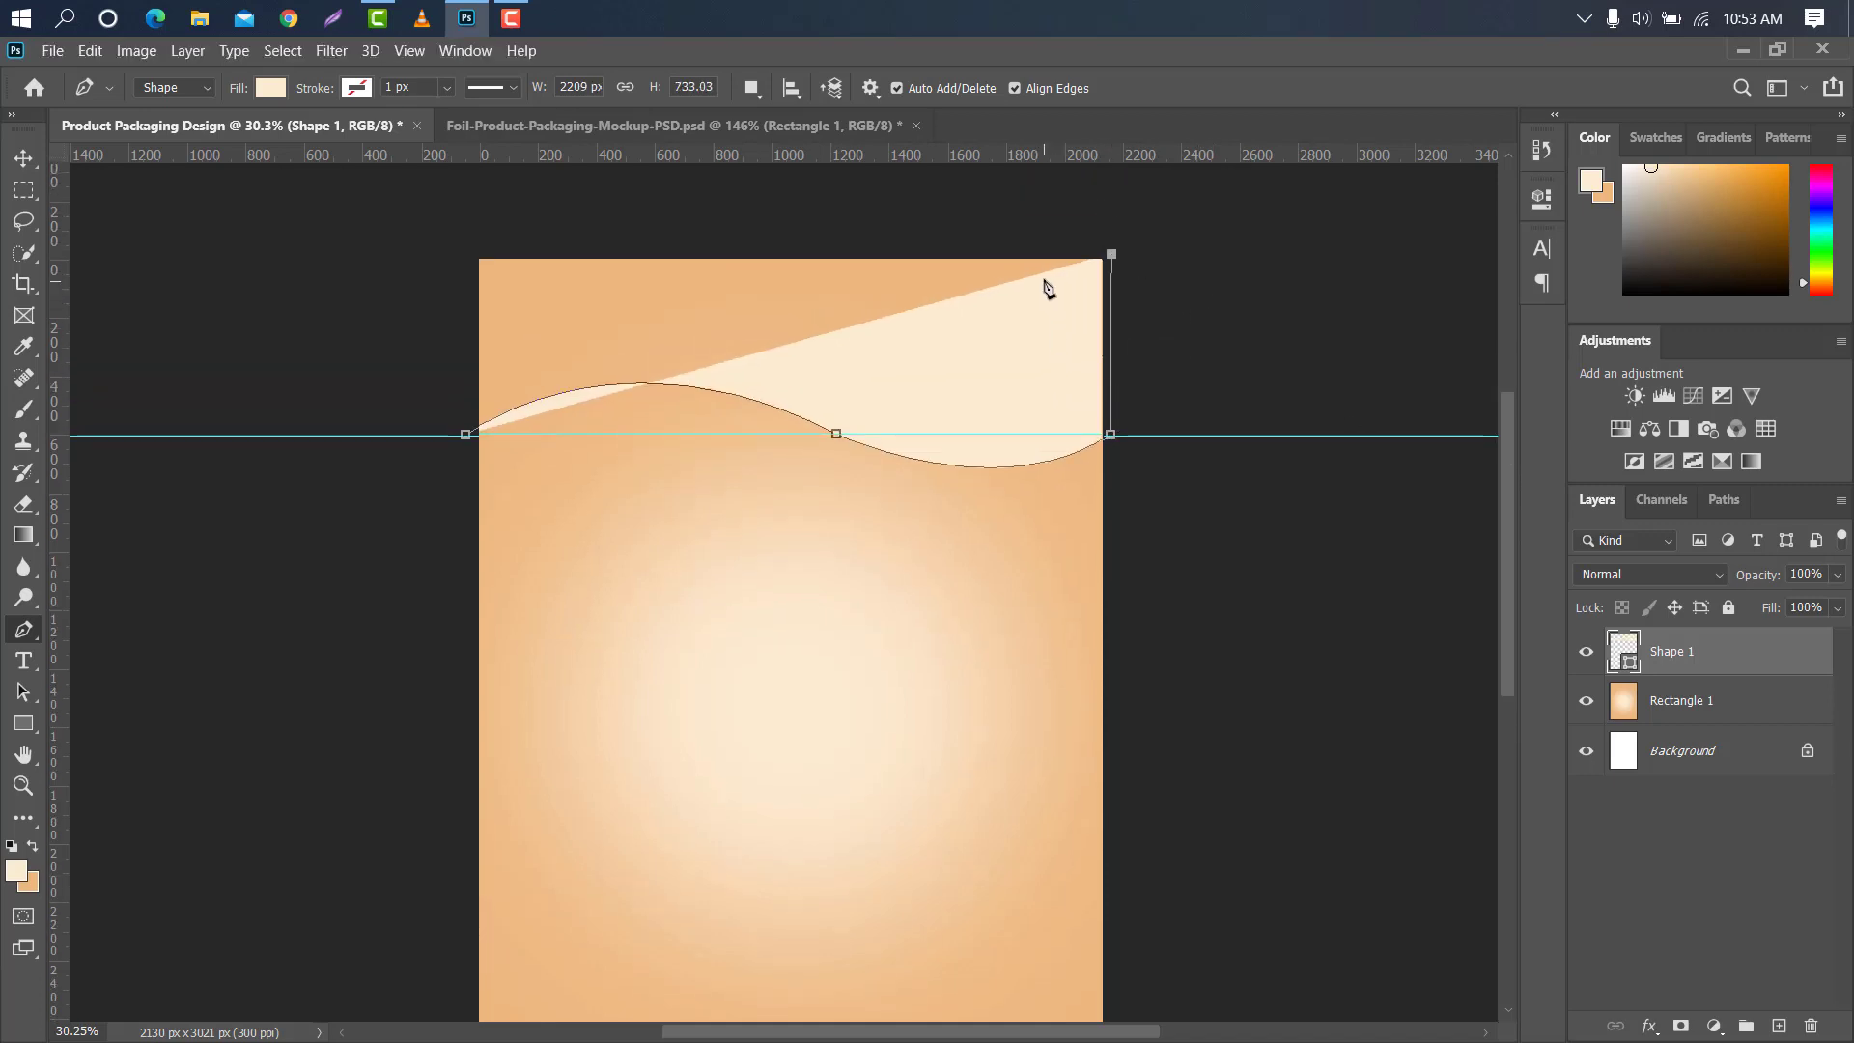
{"action": "left_click", "coordinate": [458, 249]}
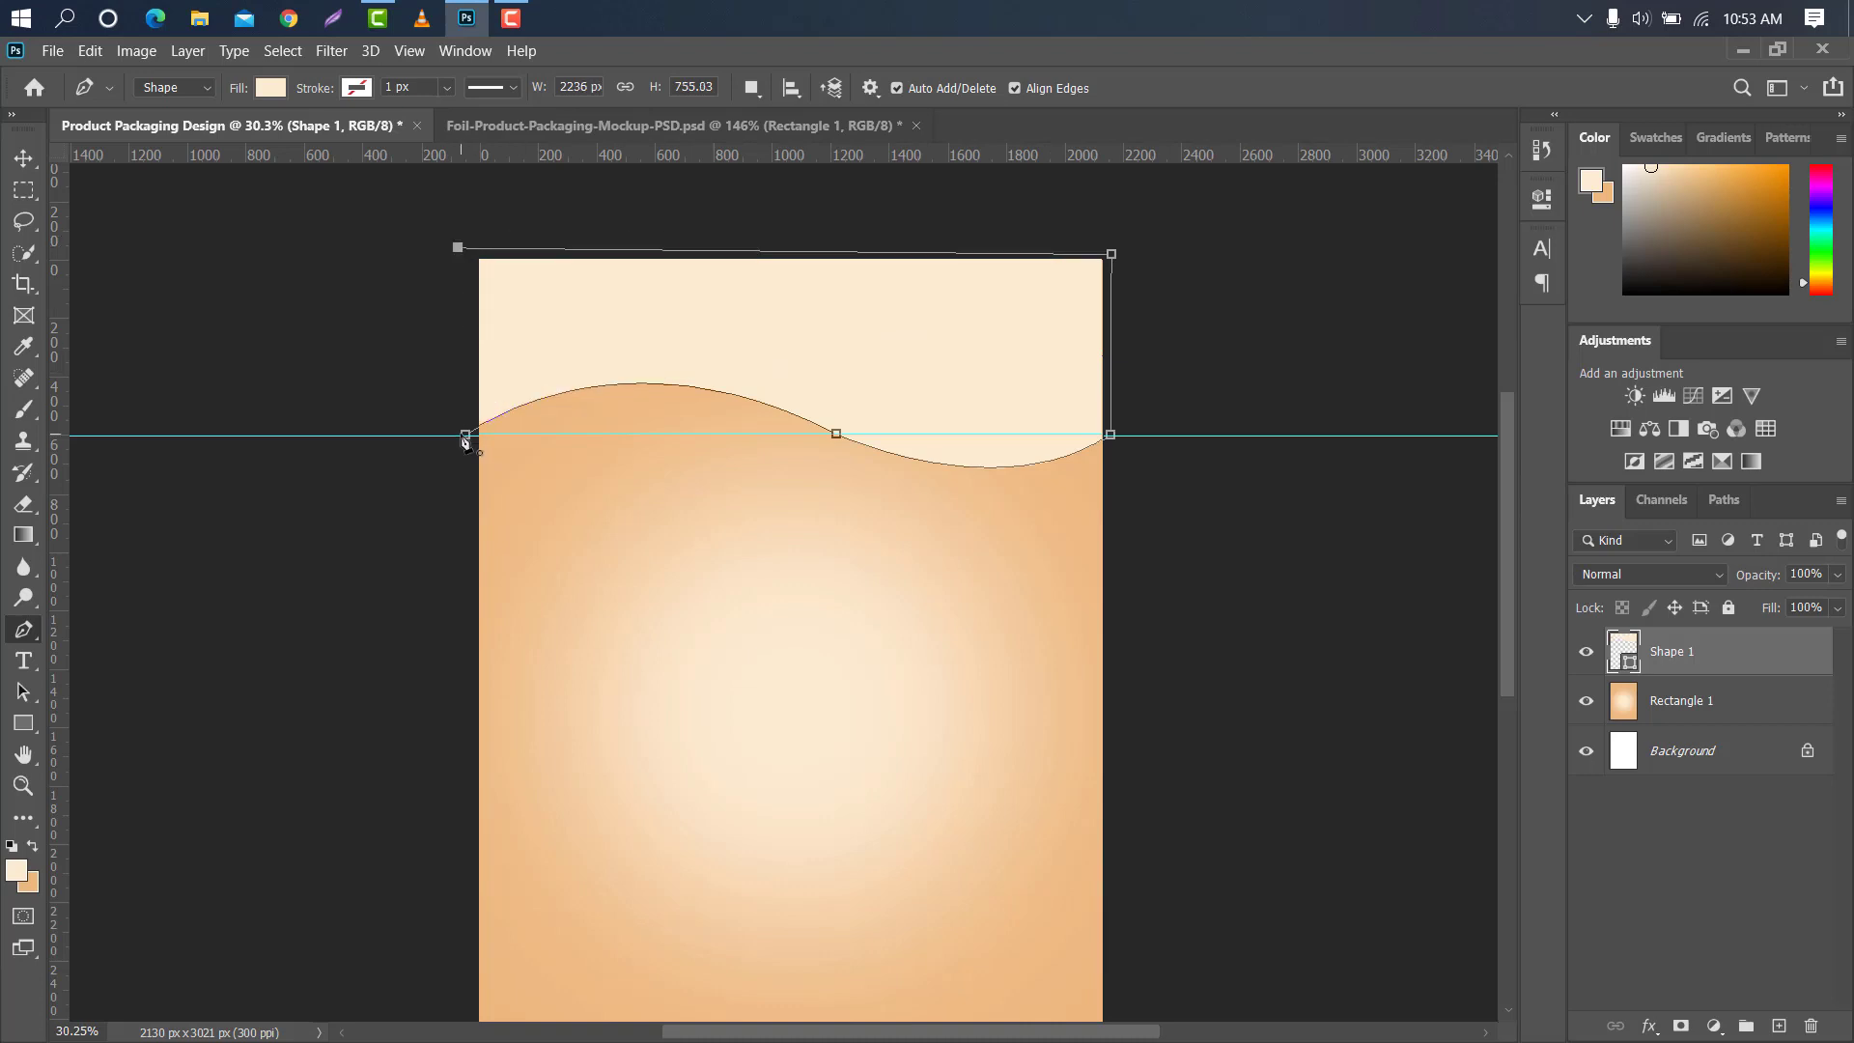
Duplicate the wavy header shape and recolour the copy dark orange.
{"action": "left_click_drag", "start_coordinate": [1755, 650], "coordinate": [1781, 1021]}
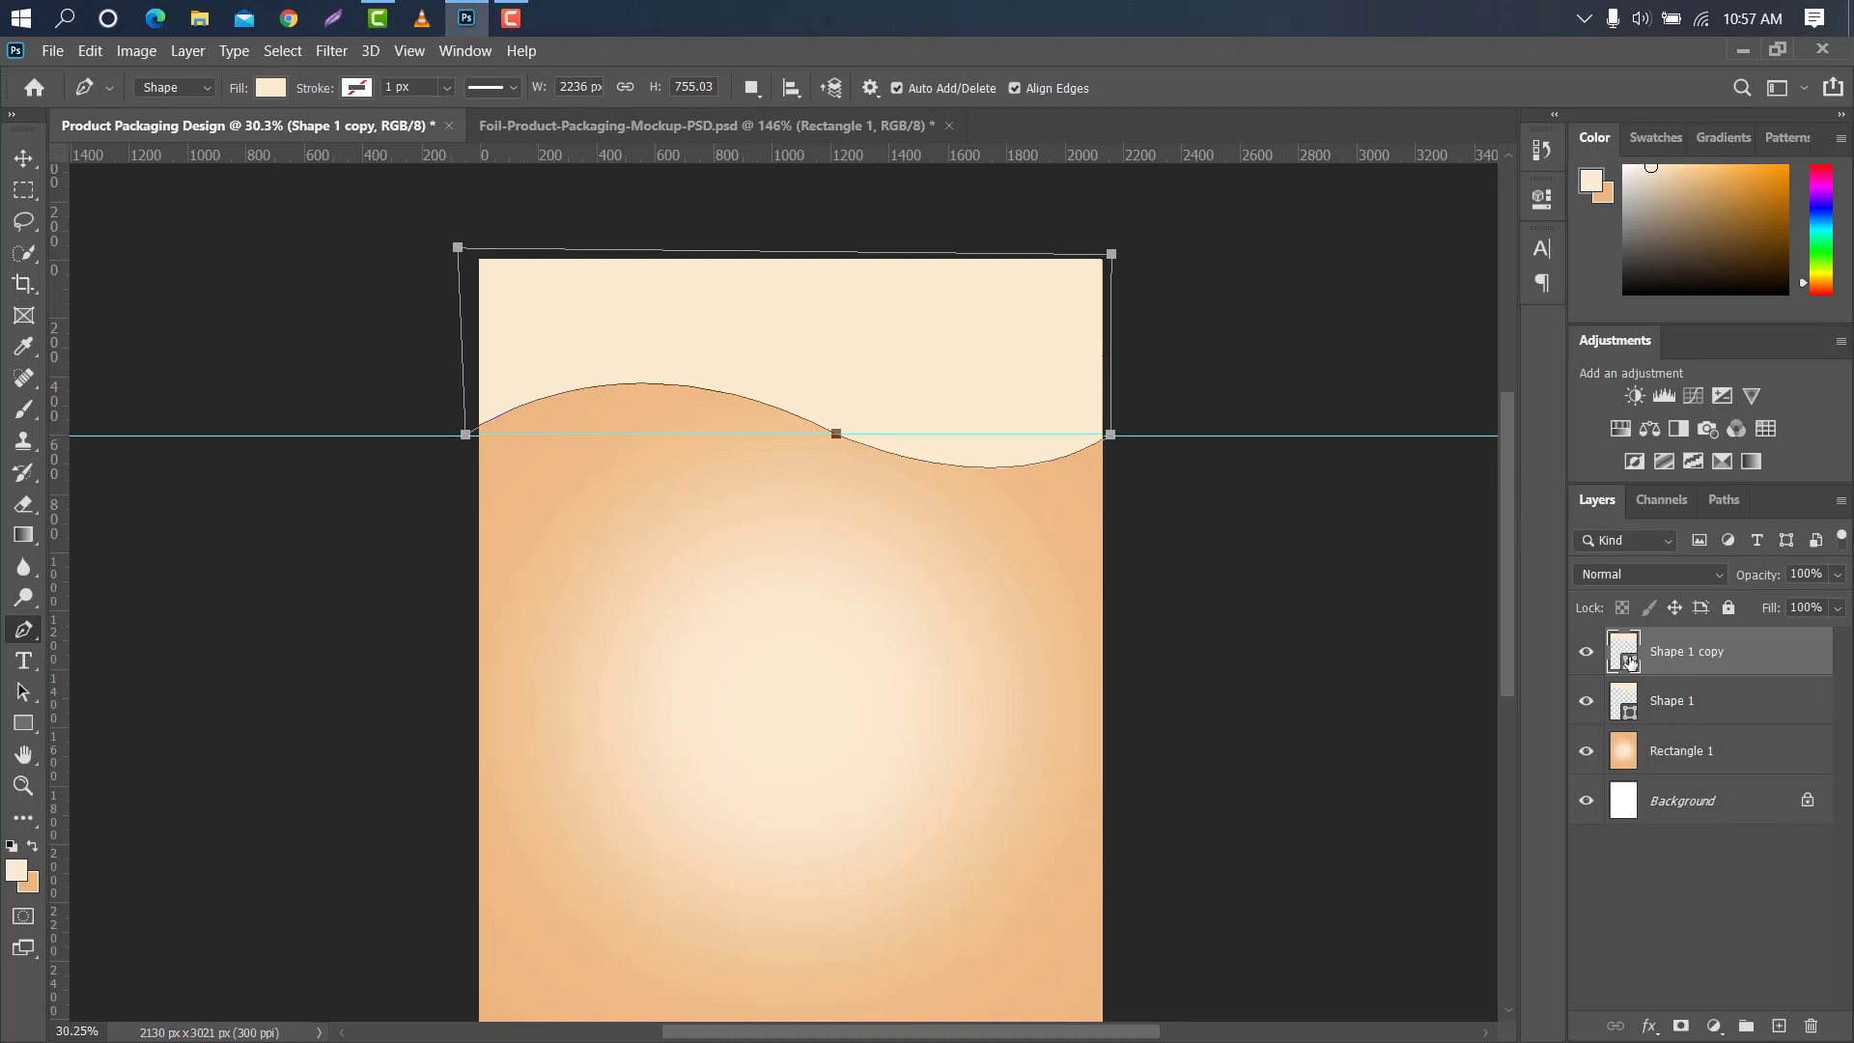
{"action": "double_click", "coordinate": [1629, 662]}
{"action": "mouse_move", "coordinate": [1350, 316]}
{"action": "left_mouse_down"}
{"action": "mouse_move", "coordinate": [1394, 194]}
{"action": "mouse_move", "coordinate": [1510, 144]}
{"action": "mouse_move", "coordinate": [1474, 186]}
{"action": "left_mouse_up"}
{"action": "left_click", "coordinate": [1786, 133]}
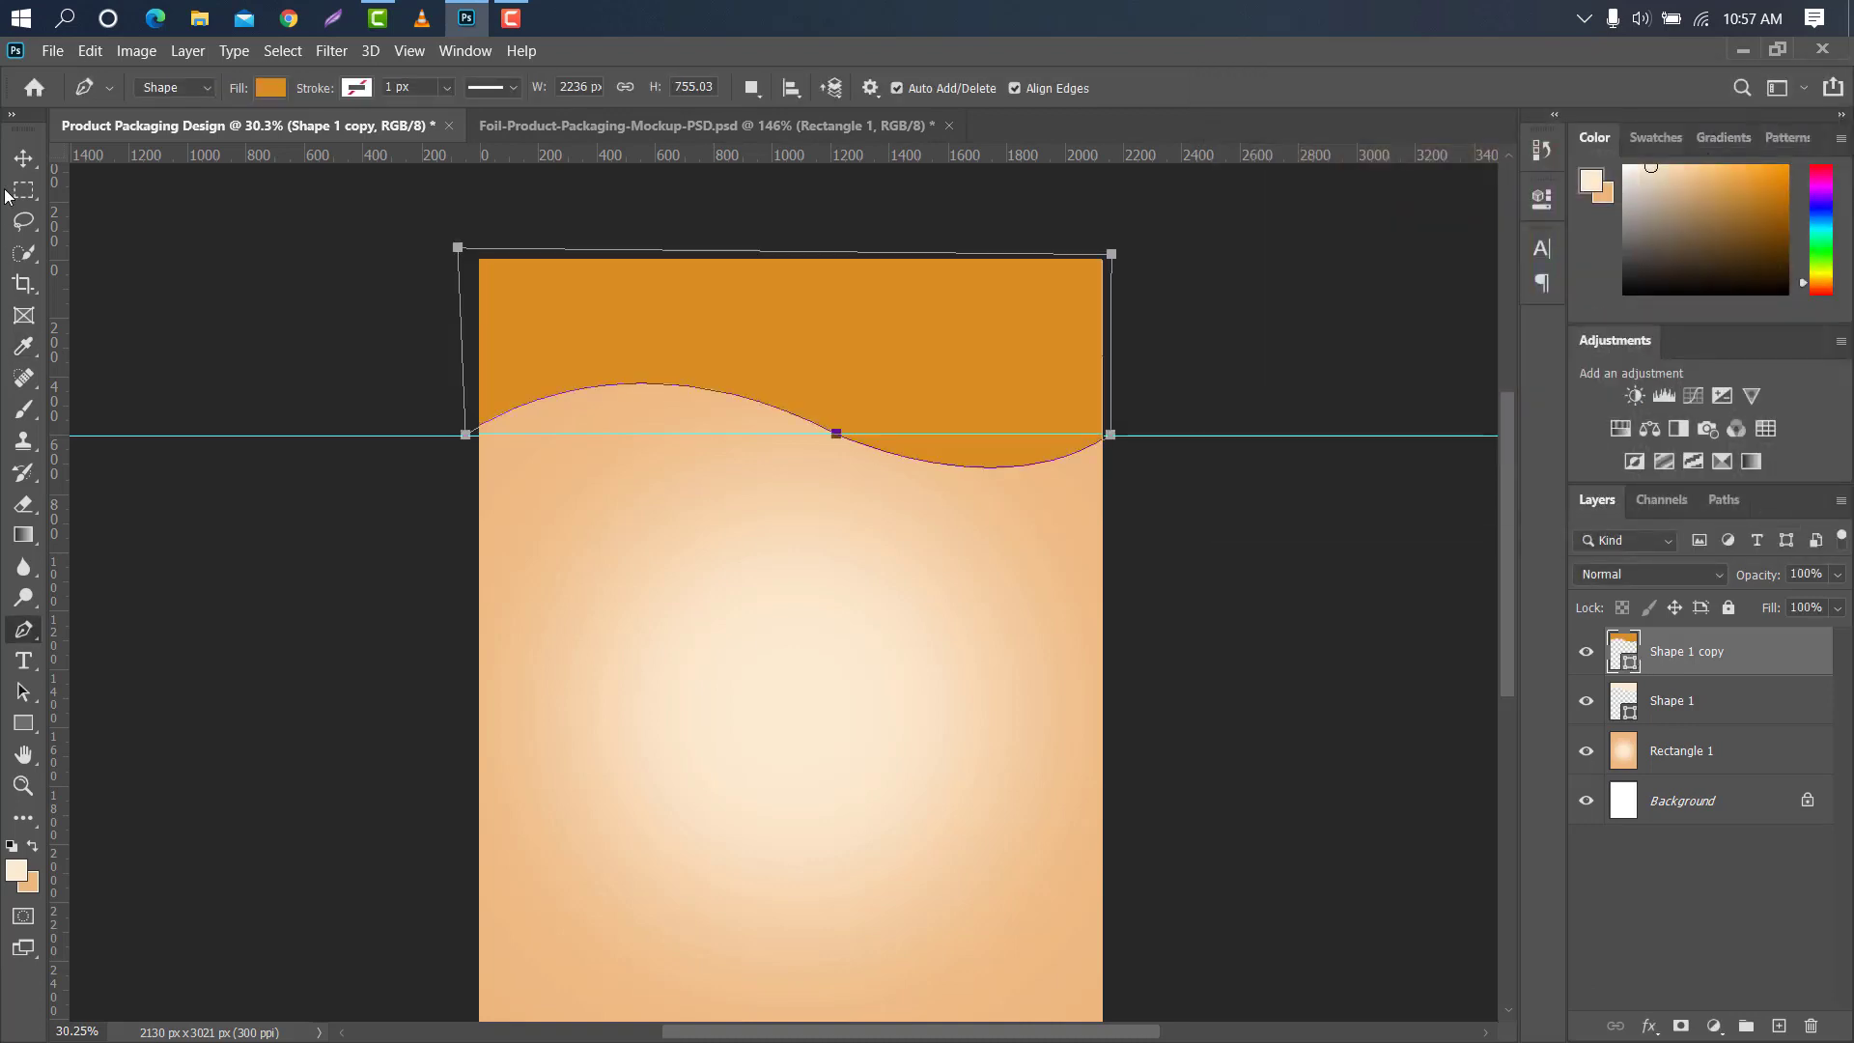
Shift the orange copy slightly upward, rotate it about 2.15° to expose a cream wave band, and hide the guides.
{"action": "key", "text": "v"}
{"action": "key", "text": "ctrl+t"}
{"action": "left_click_drag", "start_coordinate": [898, 381], "coordinate": [900, 363]}
{"action": "left_click_drag", "start_coordinate": [1122, 204], "coordinate": [1128, 218]}
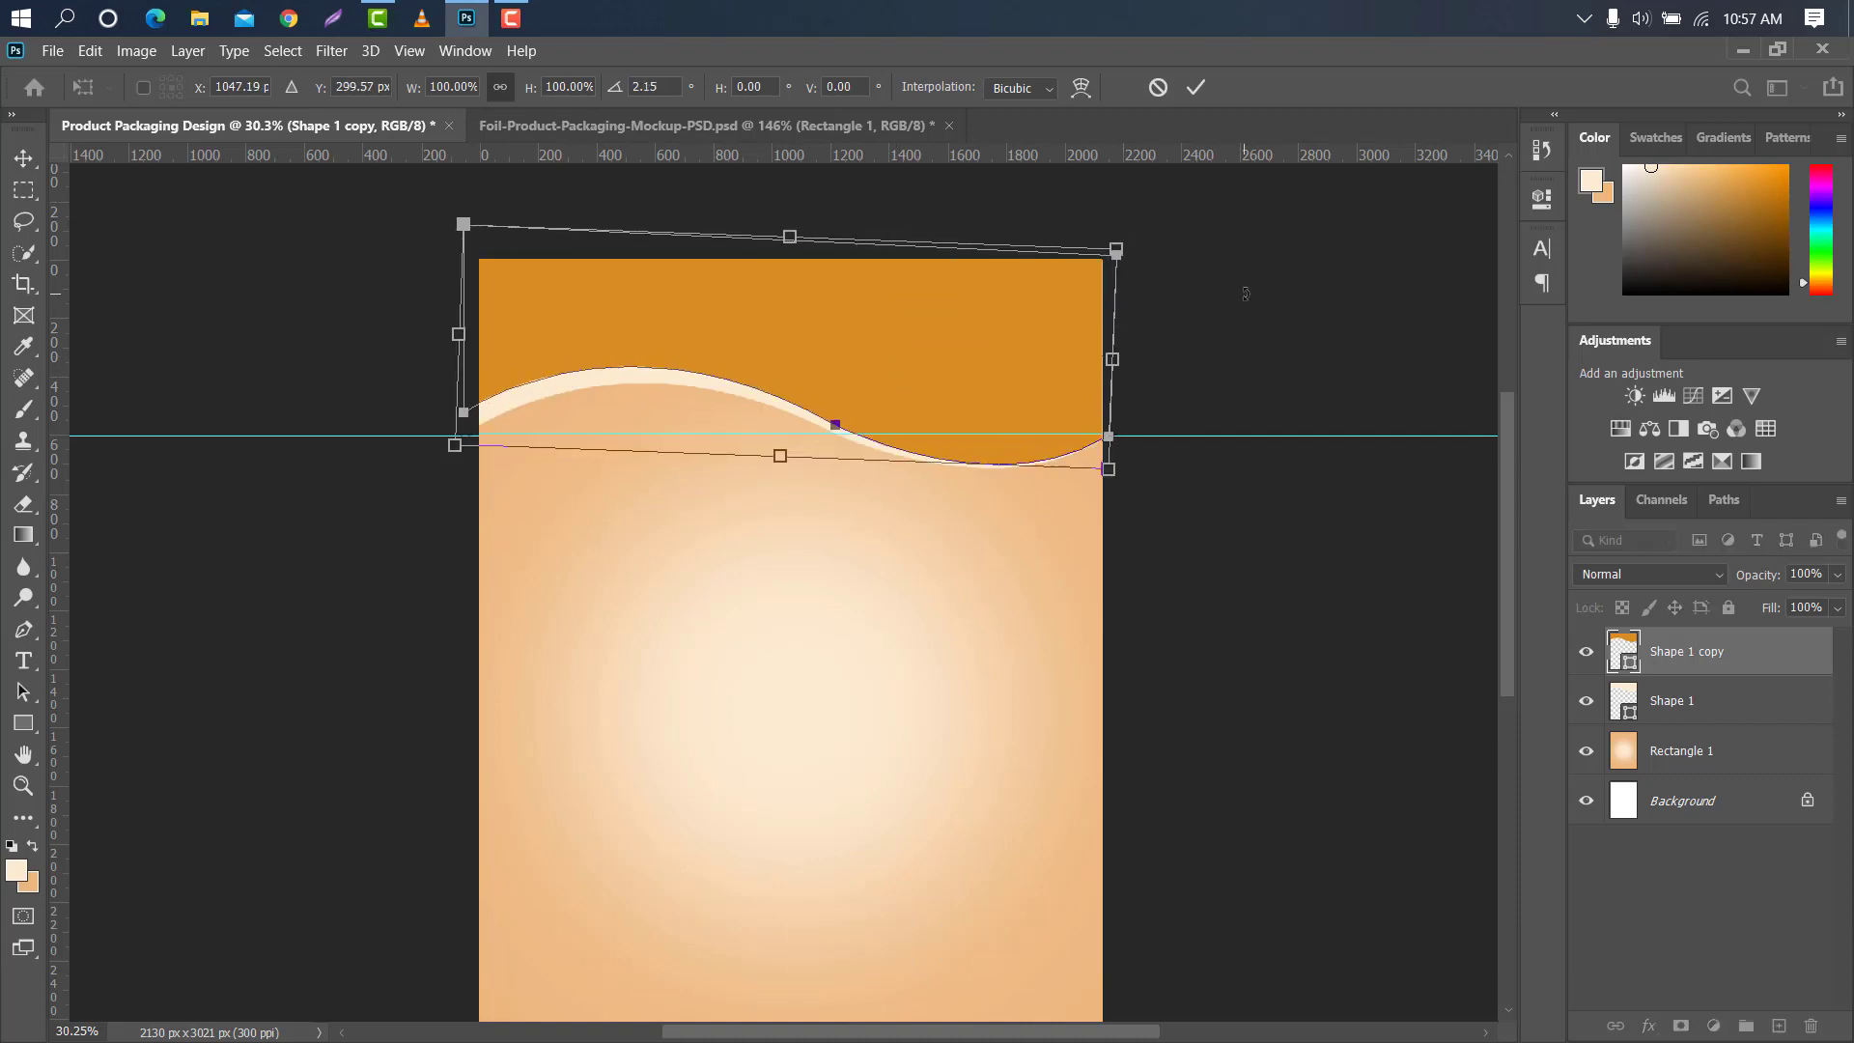
{"action": "left_click", "coordinate": [1195, 86]}
{"action": "mouse_move", "coordinate": [1158, 154]}
{"action": "left_mouse_down"}
{"action": "mouse_move", "coordinate": [1146, 293]}
{"action": "mouse_move", "coordinate": [1134, 156]}
{"action": "left_mouse_up"}
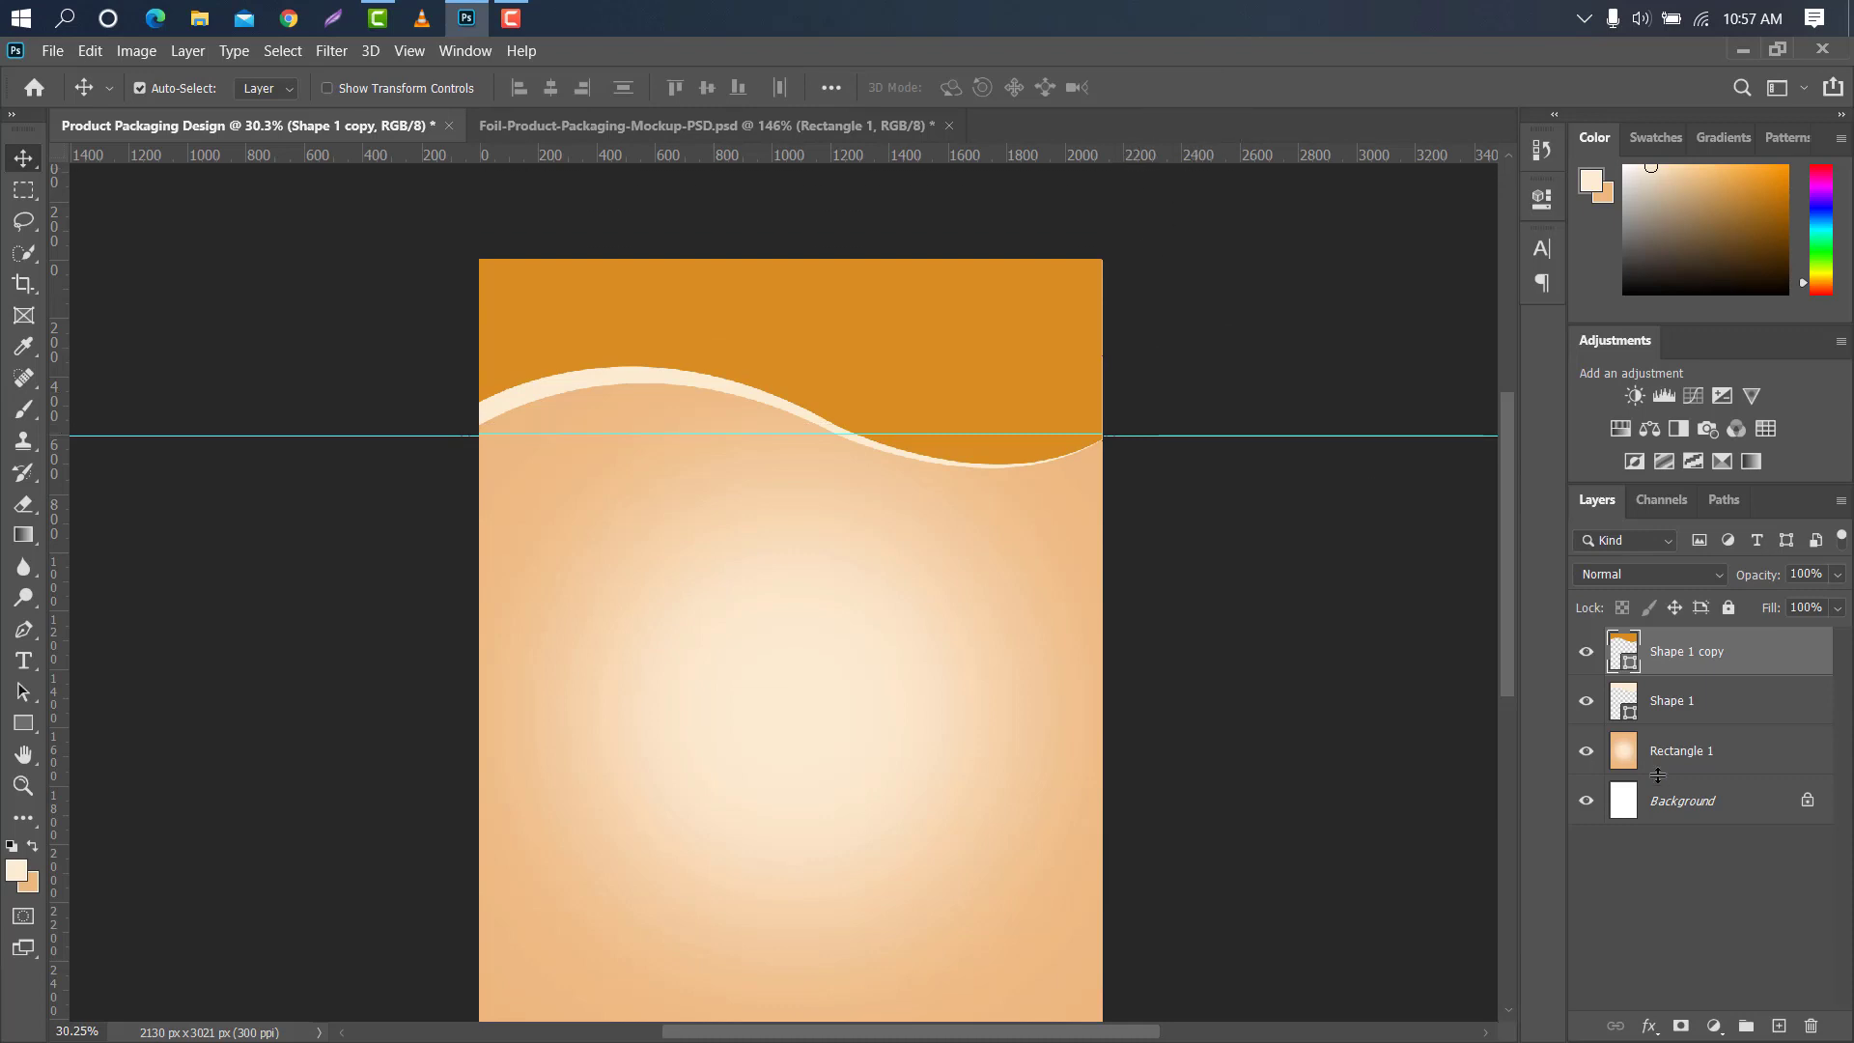
{"action": "key", "text": "ctrl+;"}
Duplicate the orange shape and give the new copy a reversed linear Gradient Overlay using #ef4e24 and #fef000 at 90° and 61% scale.
{"action": "left_click_drag", "start_coordinate": [1745, 649], "coordinate": [1786, 1028]}
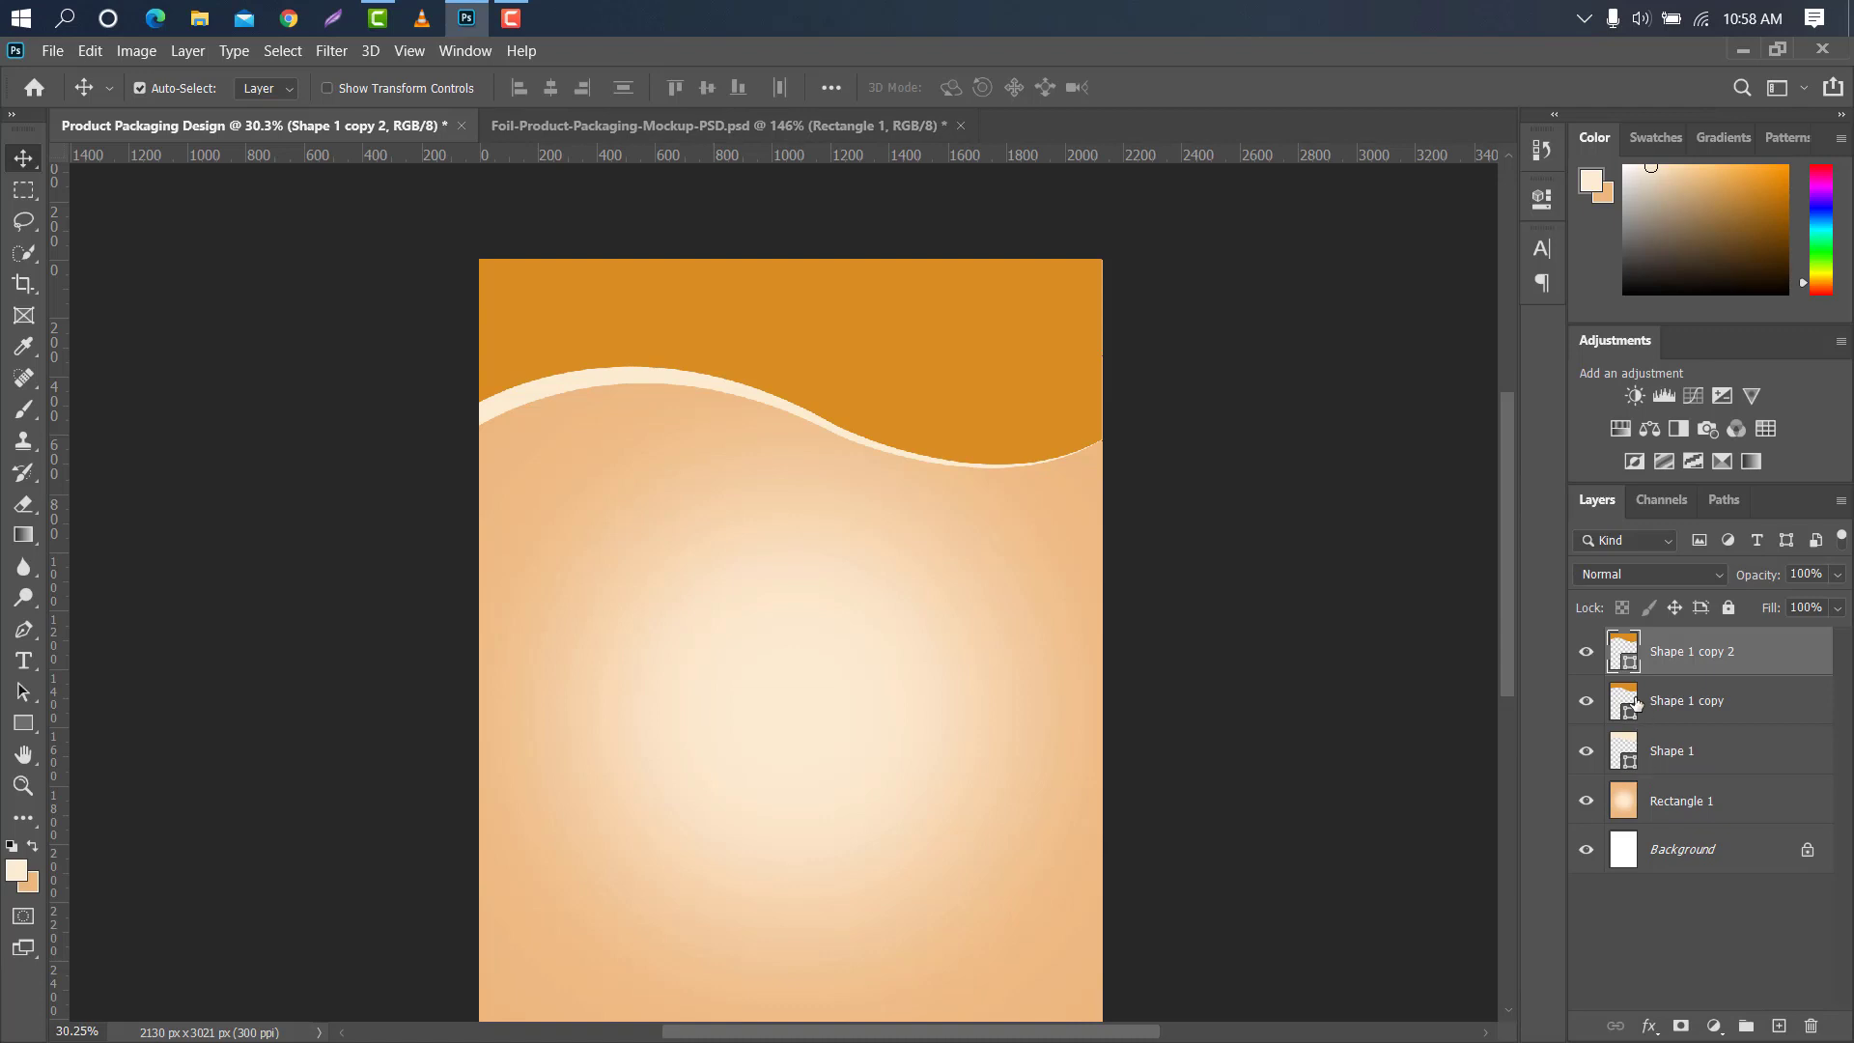
{"action": "double_click", "coordinate": [1792, 658]}
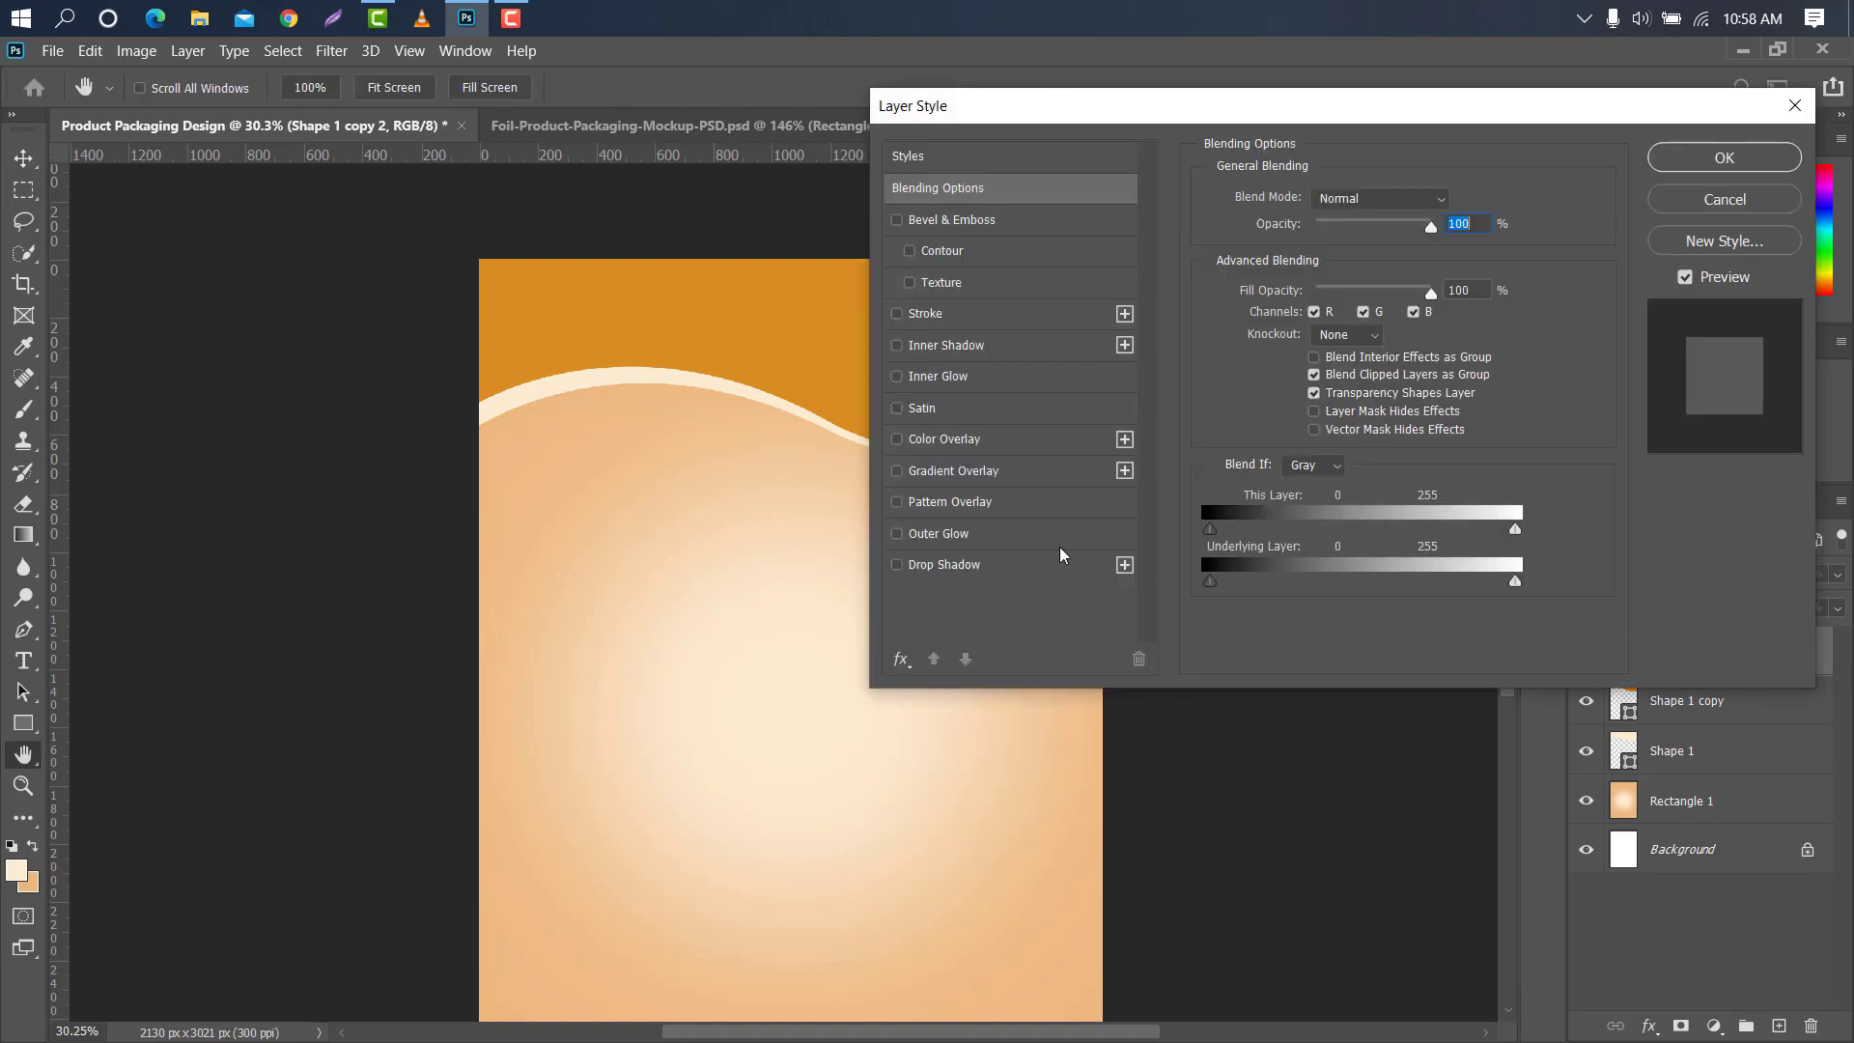
{"action": "left_click", "coordinate": [1024, 466]}
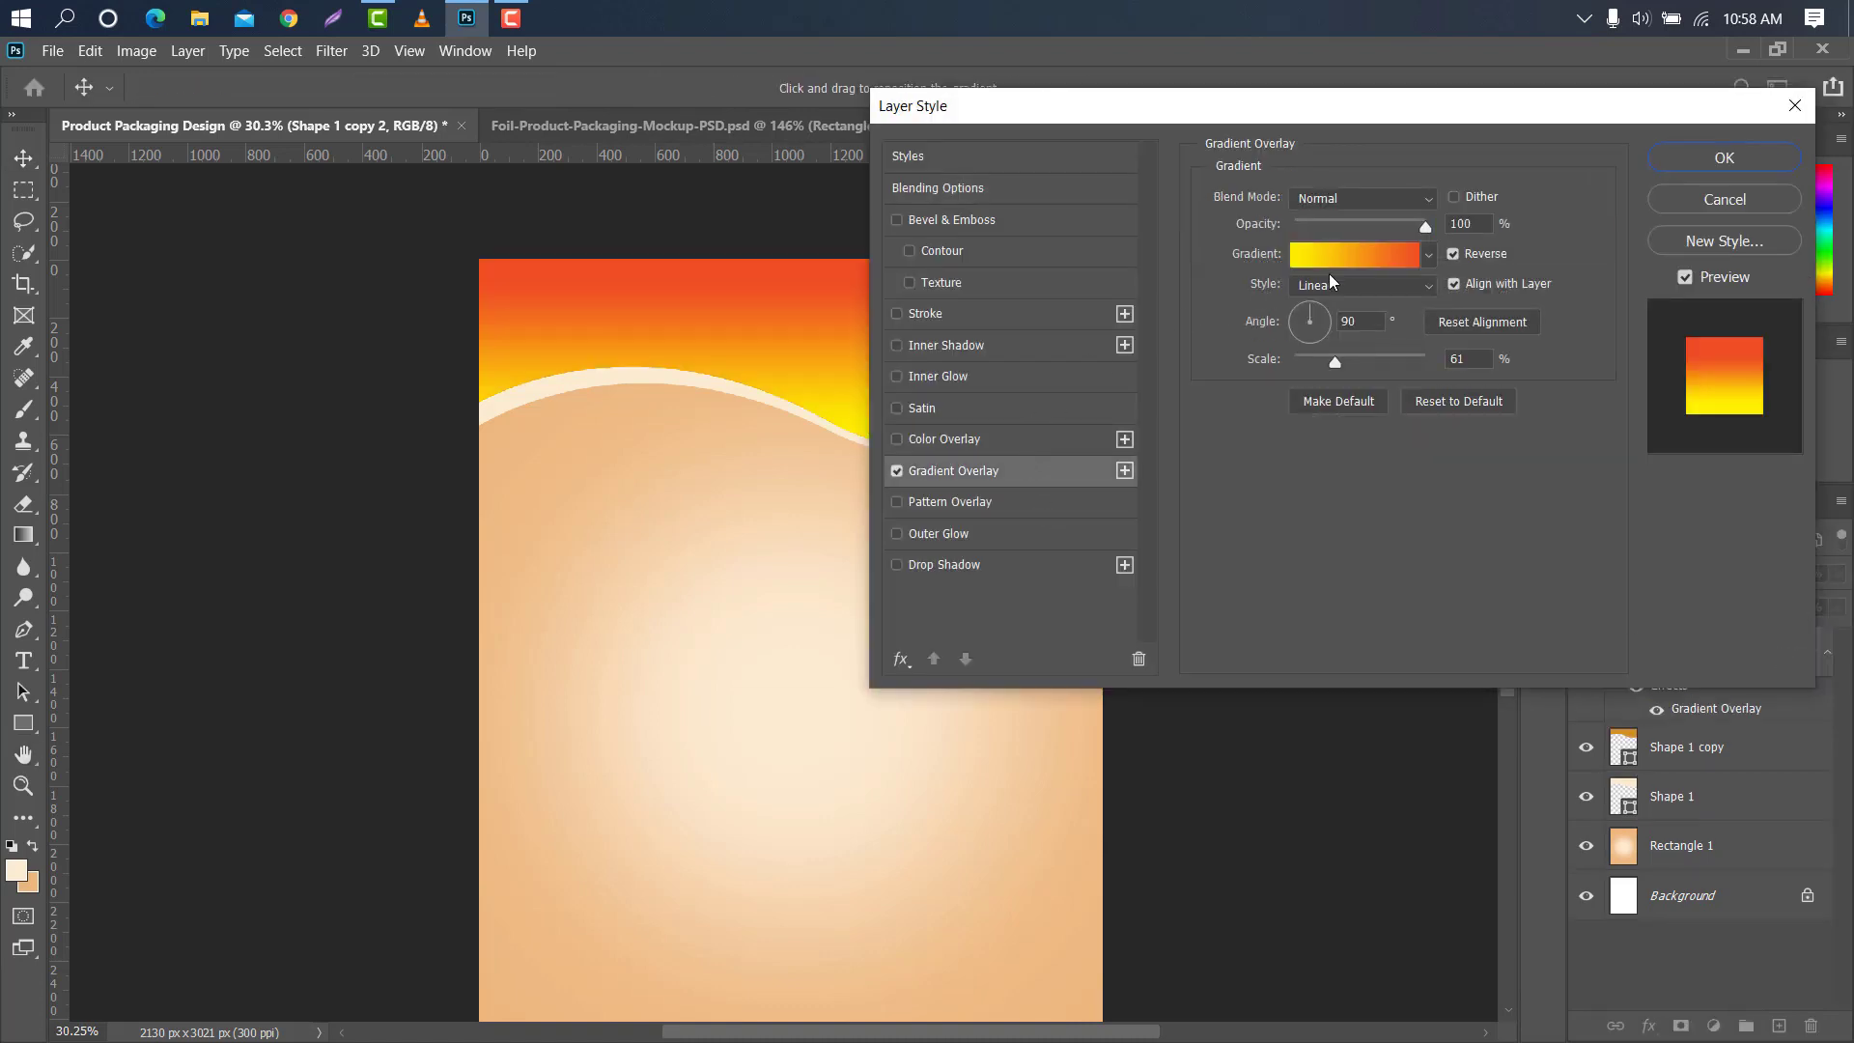
{"action": "left_click", "coordinate": [1350, 255]}
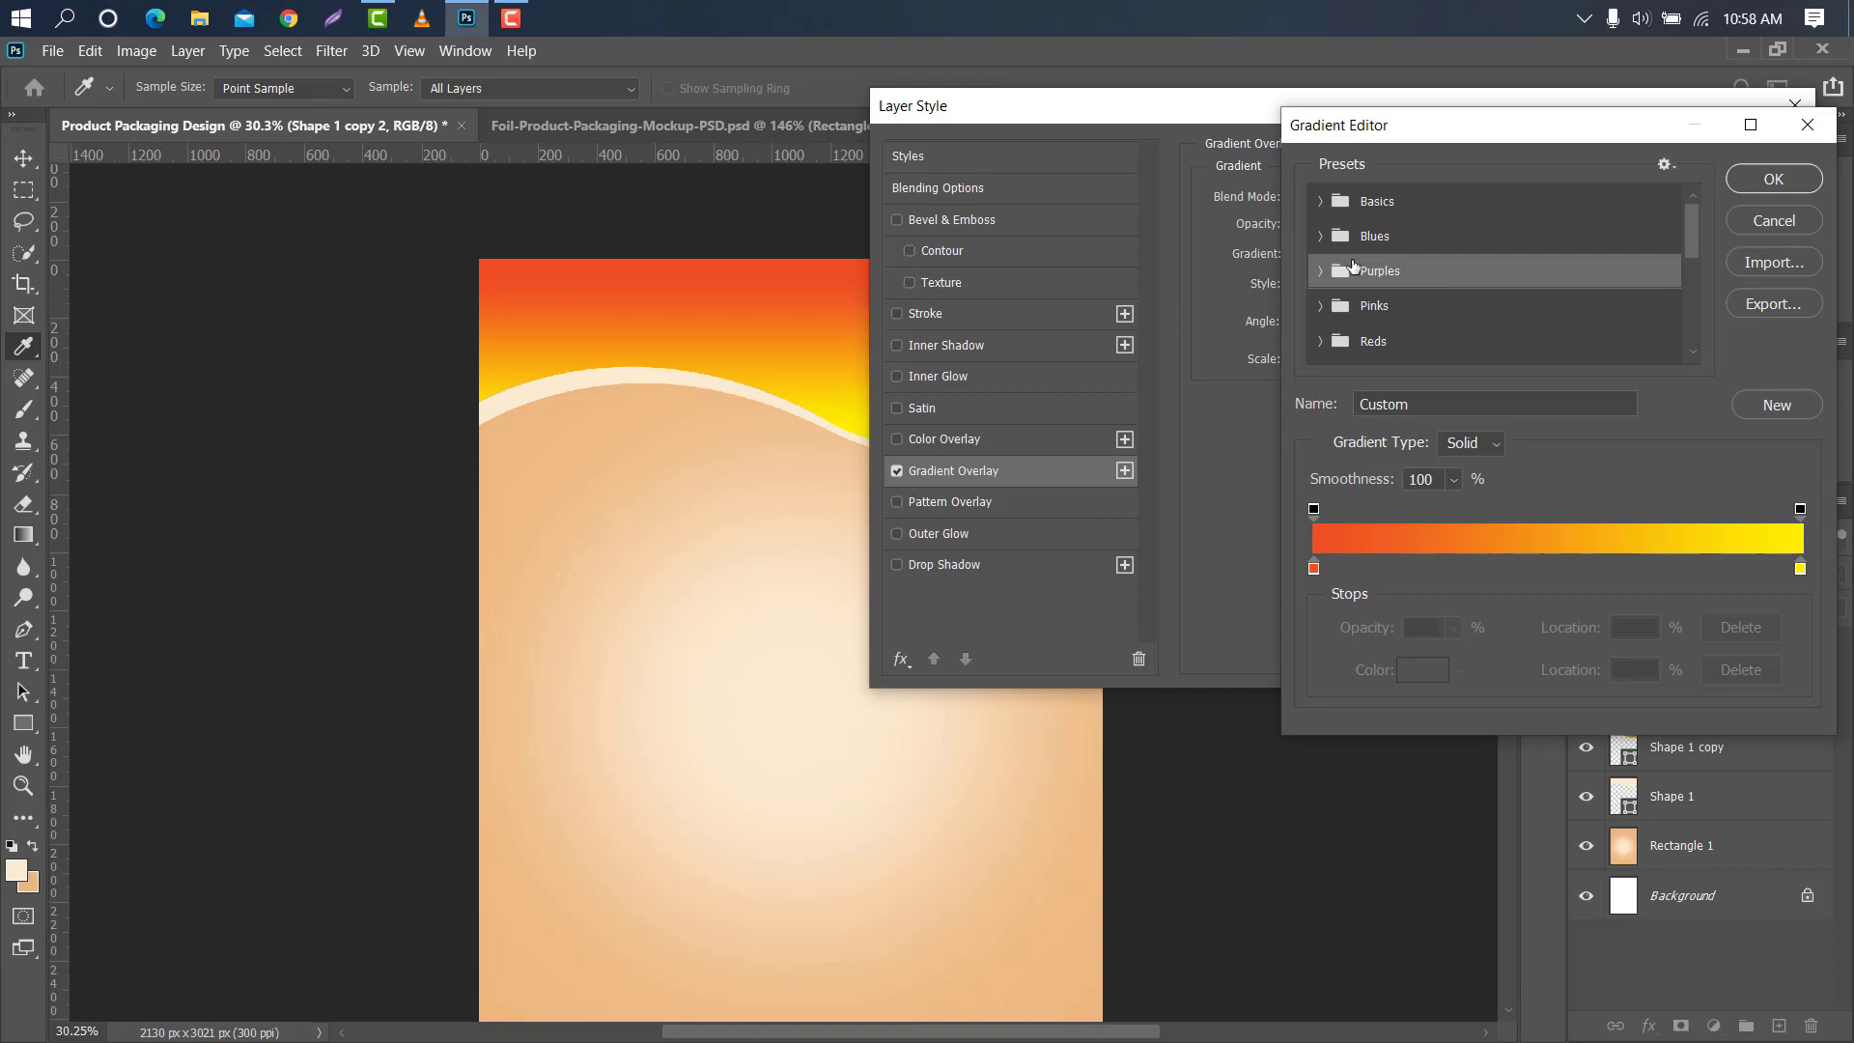
{"action": "double_click", "coordinate": [1311, 568]}
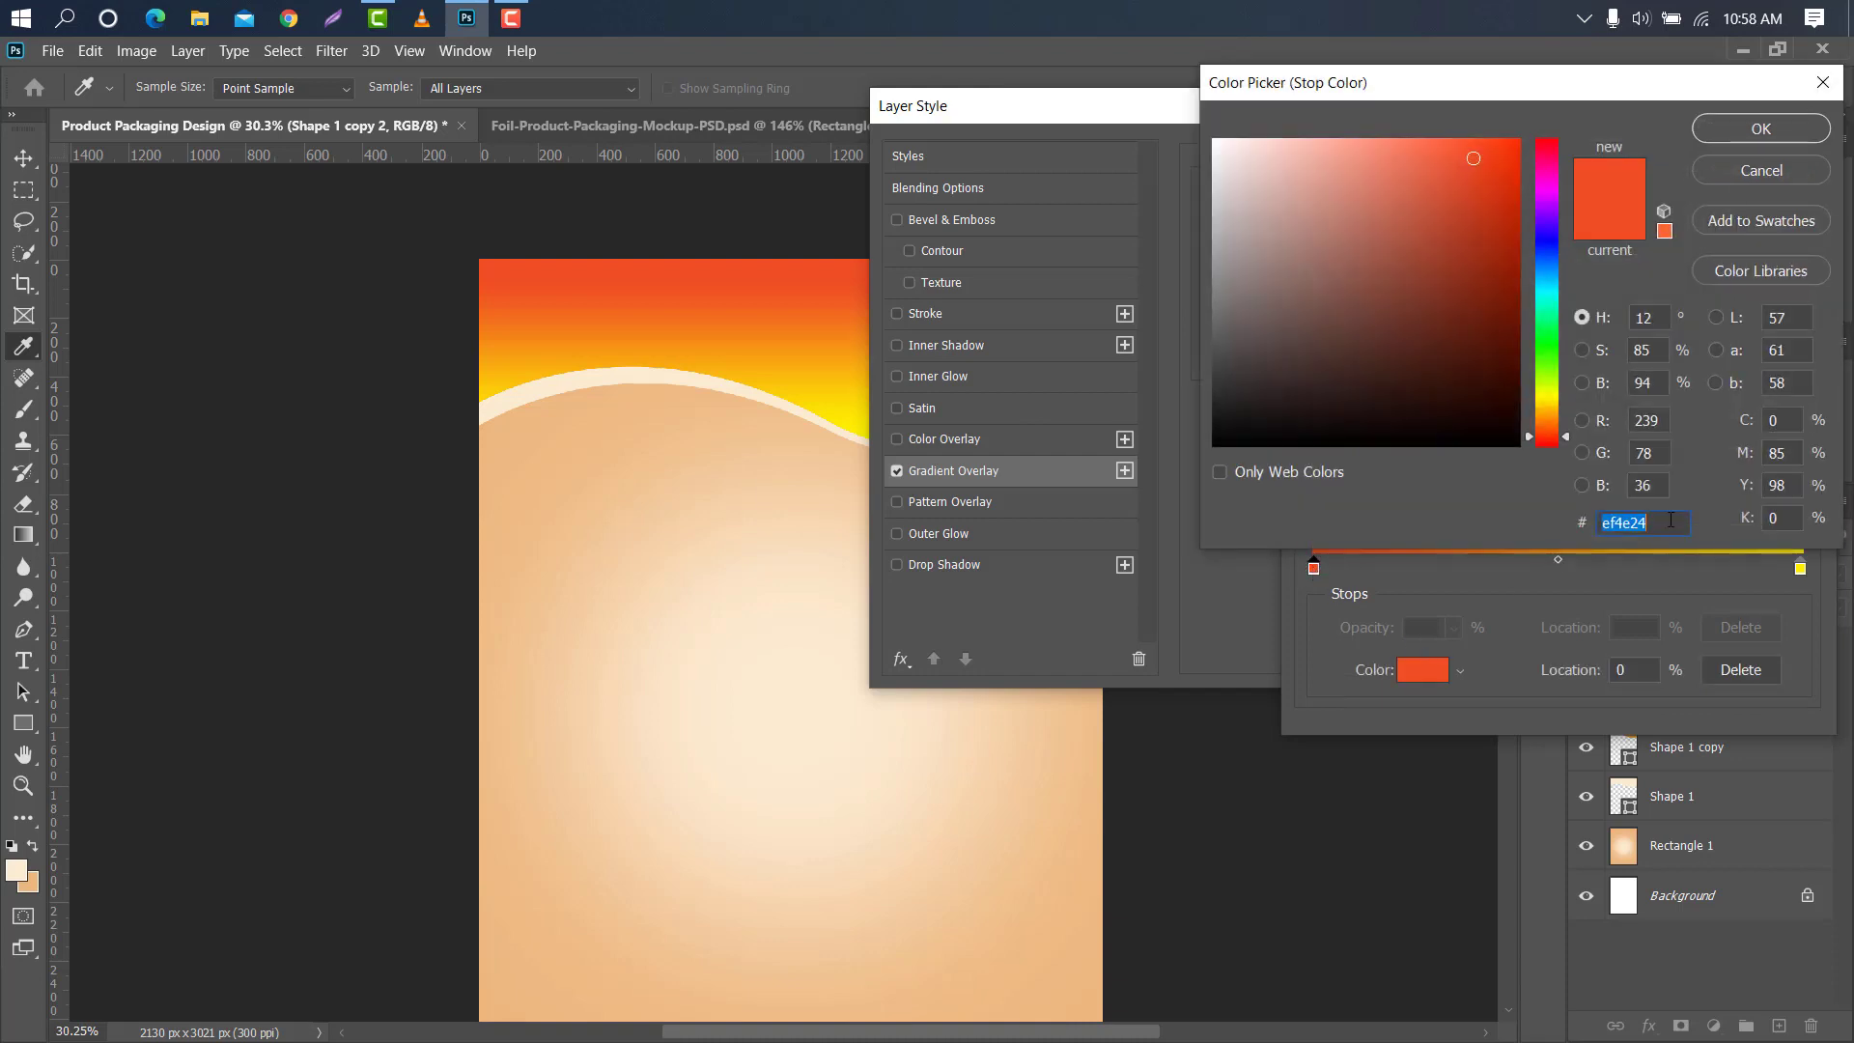
{"action": "left_click", "coordinate": [1760, 129]}
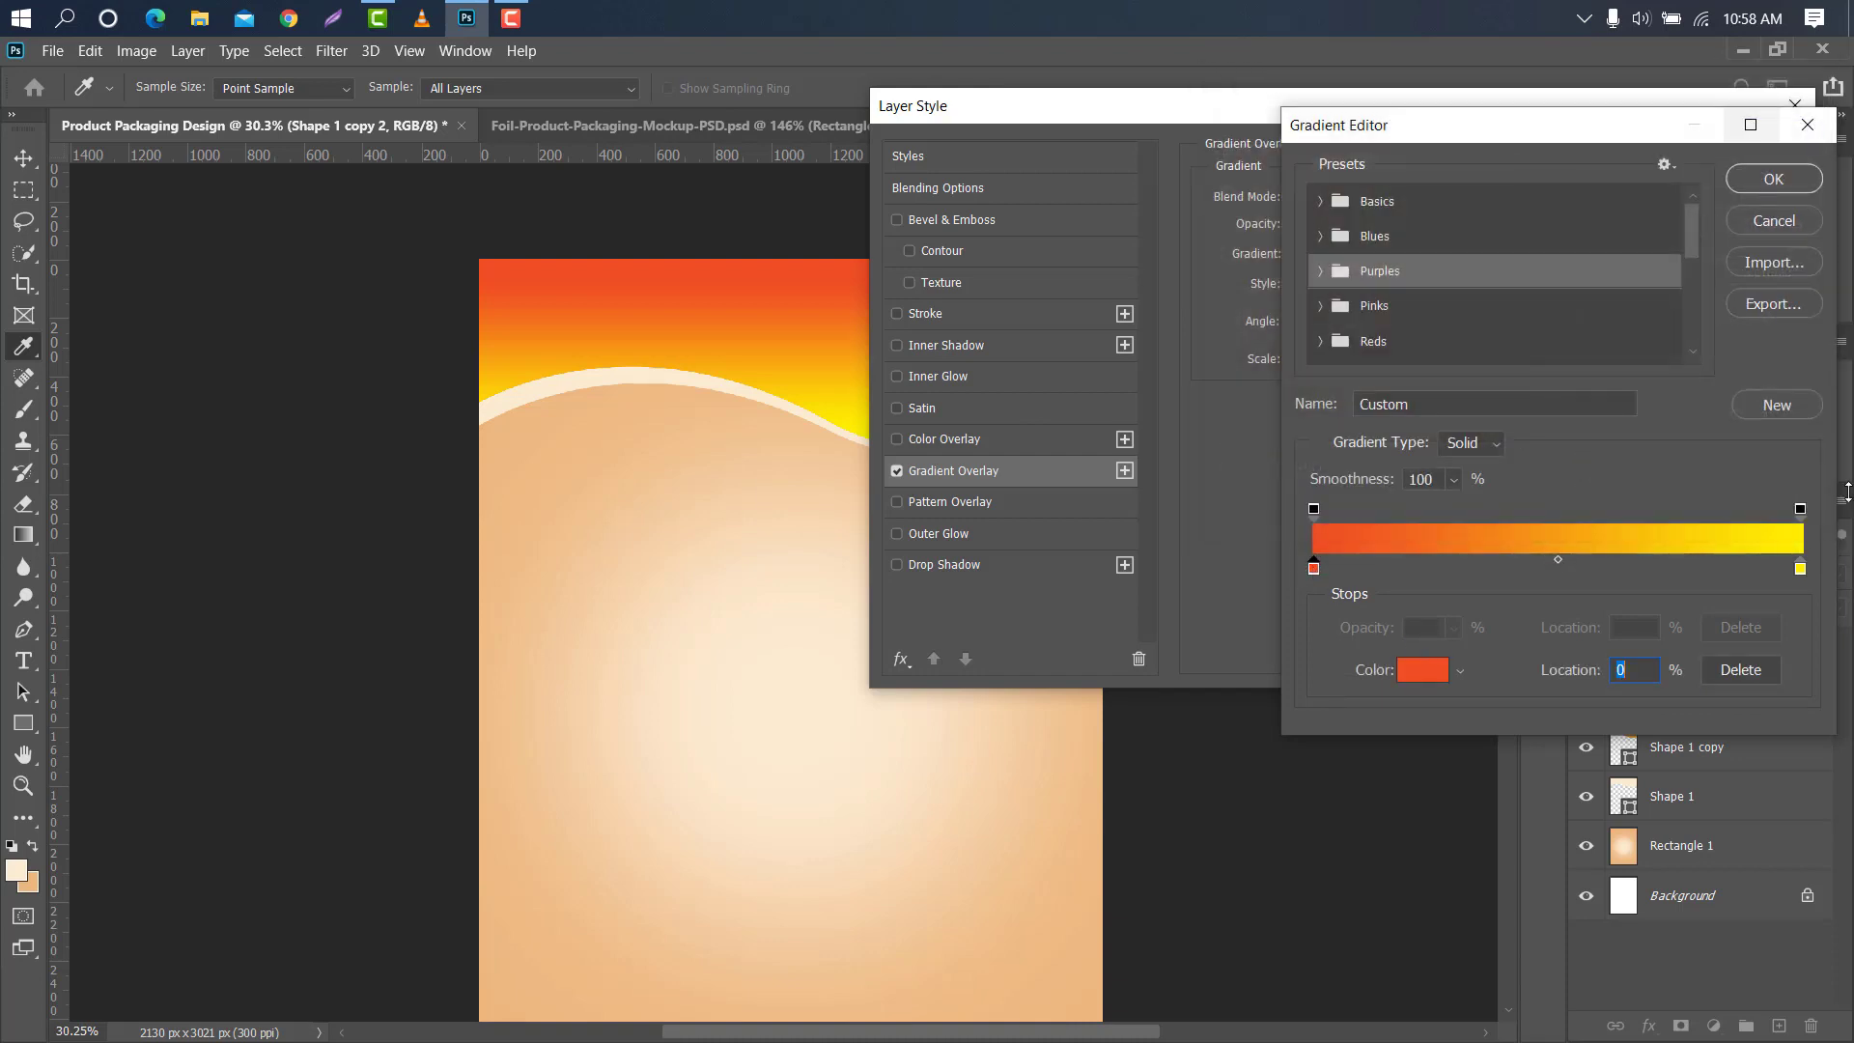
{"action": "double_click", "coordinate": [1800, 568]}
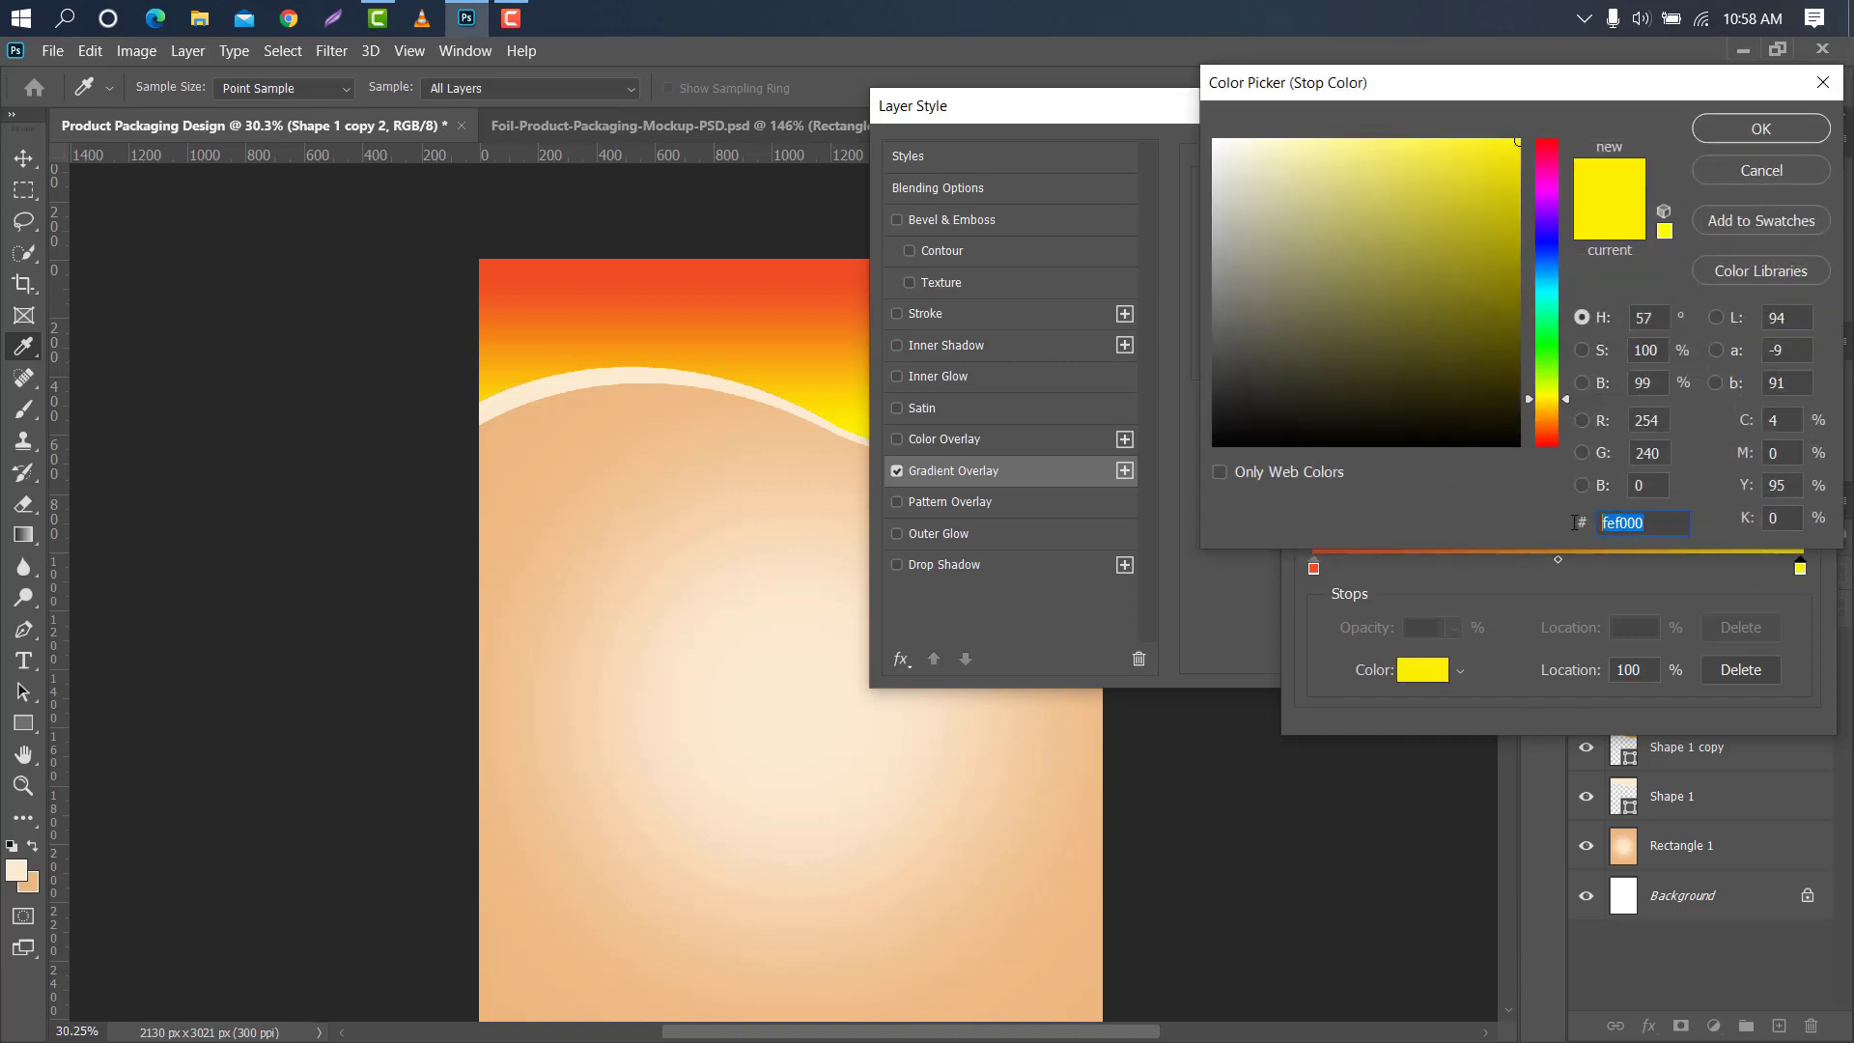
{"action": "left_click", "coordinate": [1755, 129]}
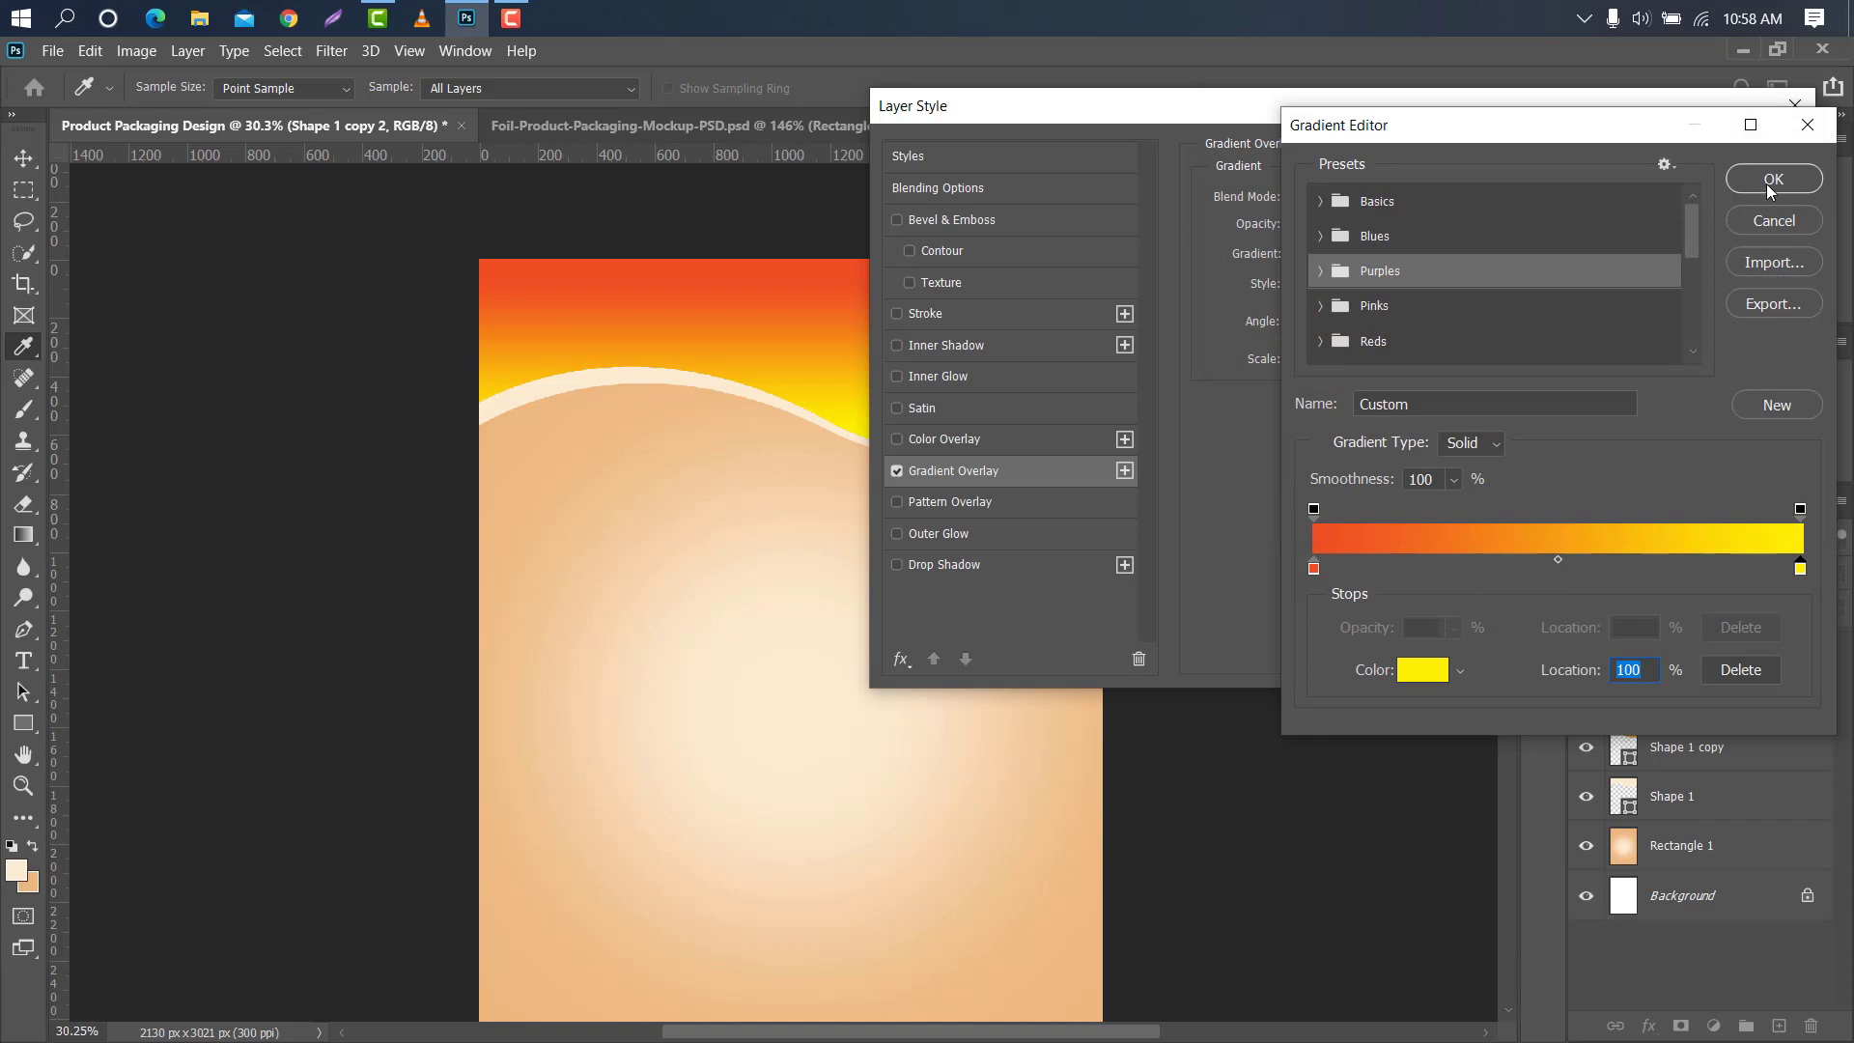
{"action": "left_click", "coordinate": [1770, 181]}
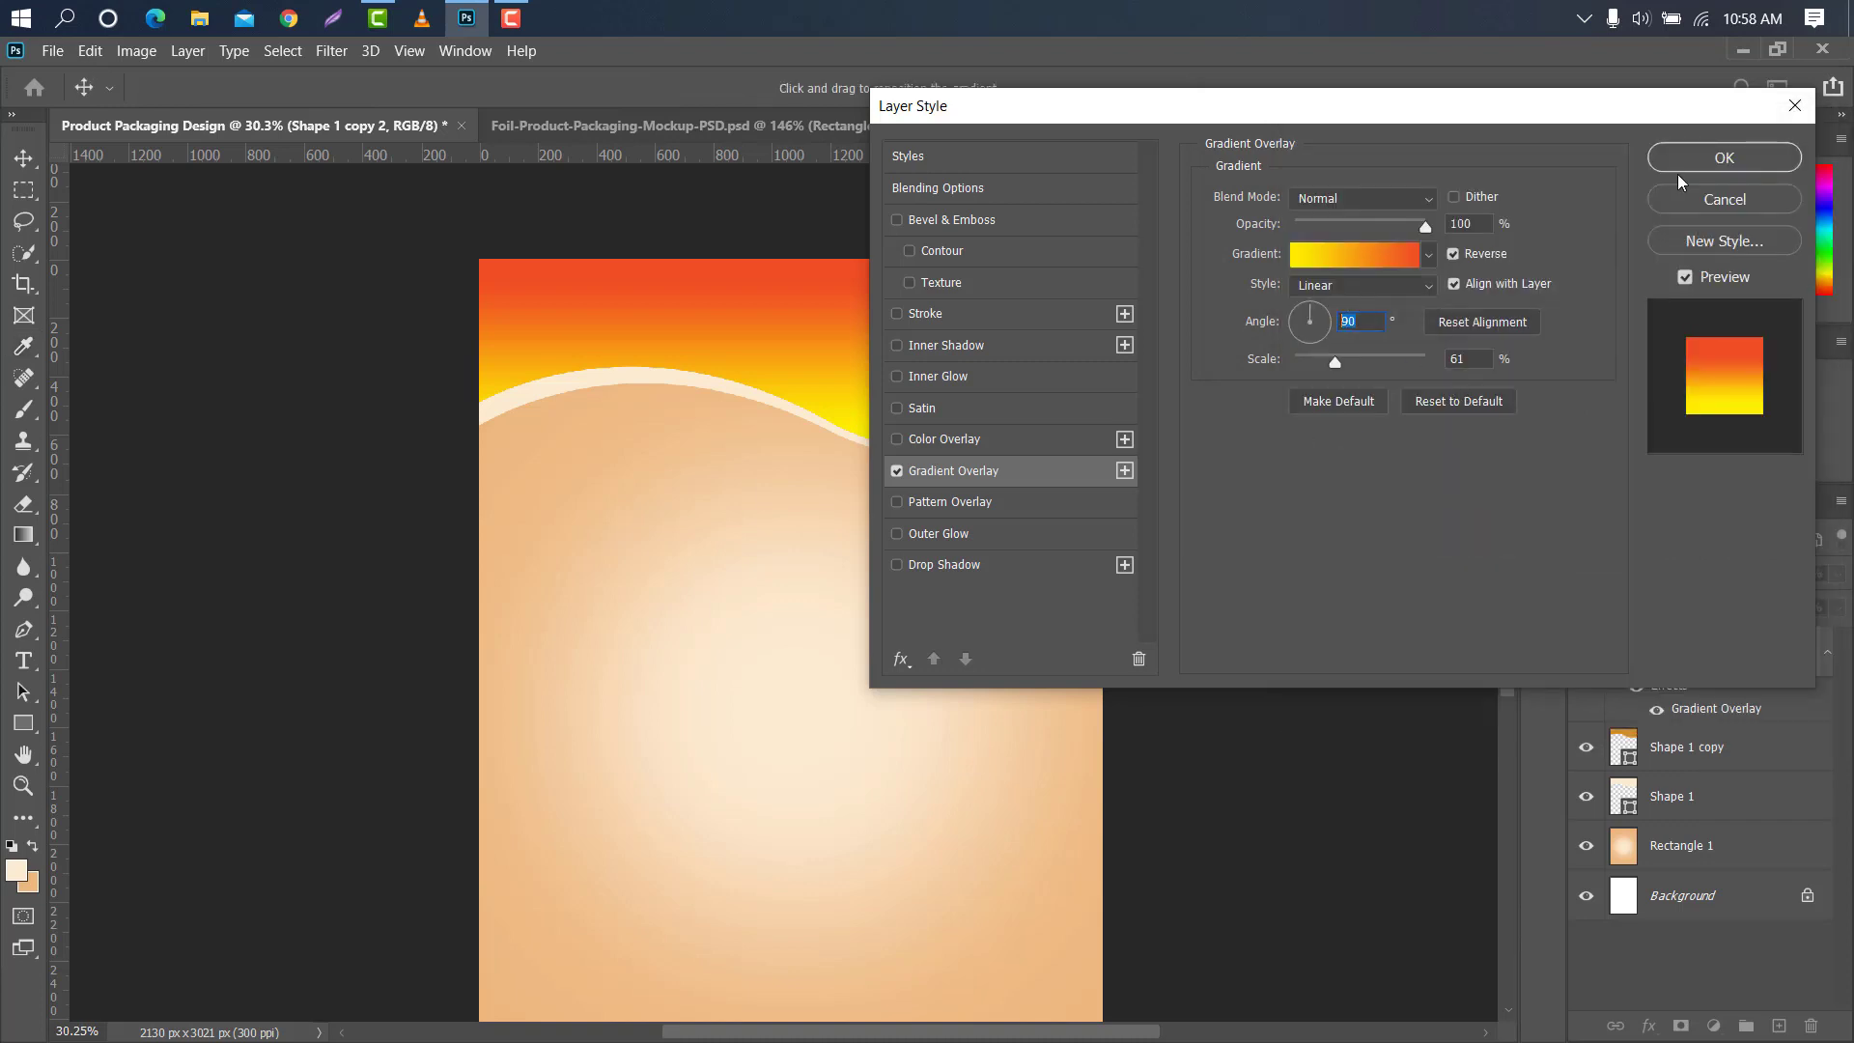
{"action": "left_click", "coordinate": [1680, 170]}
Move the red-yellow gradient shape slightly upward and rotate it a little so a thin orange band shows beneath it.
{"action": "key", "text": "ctrl+t"}
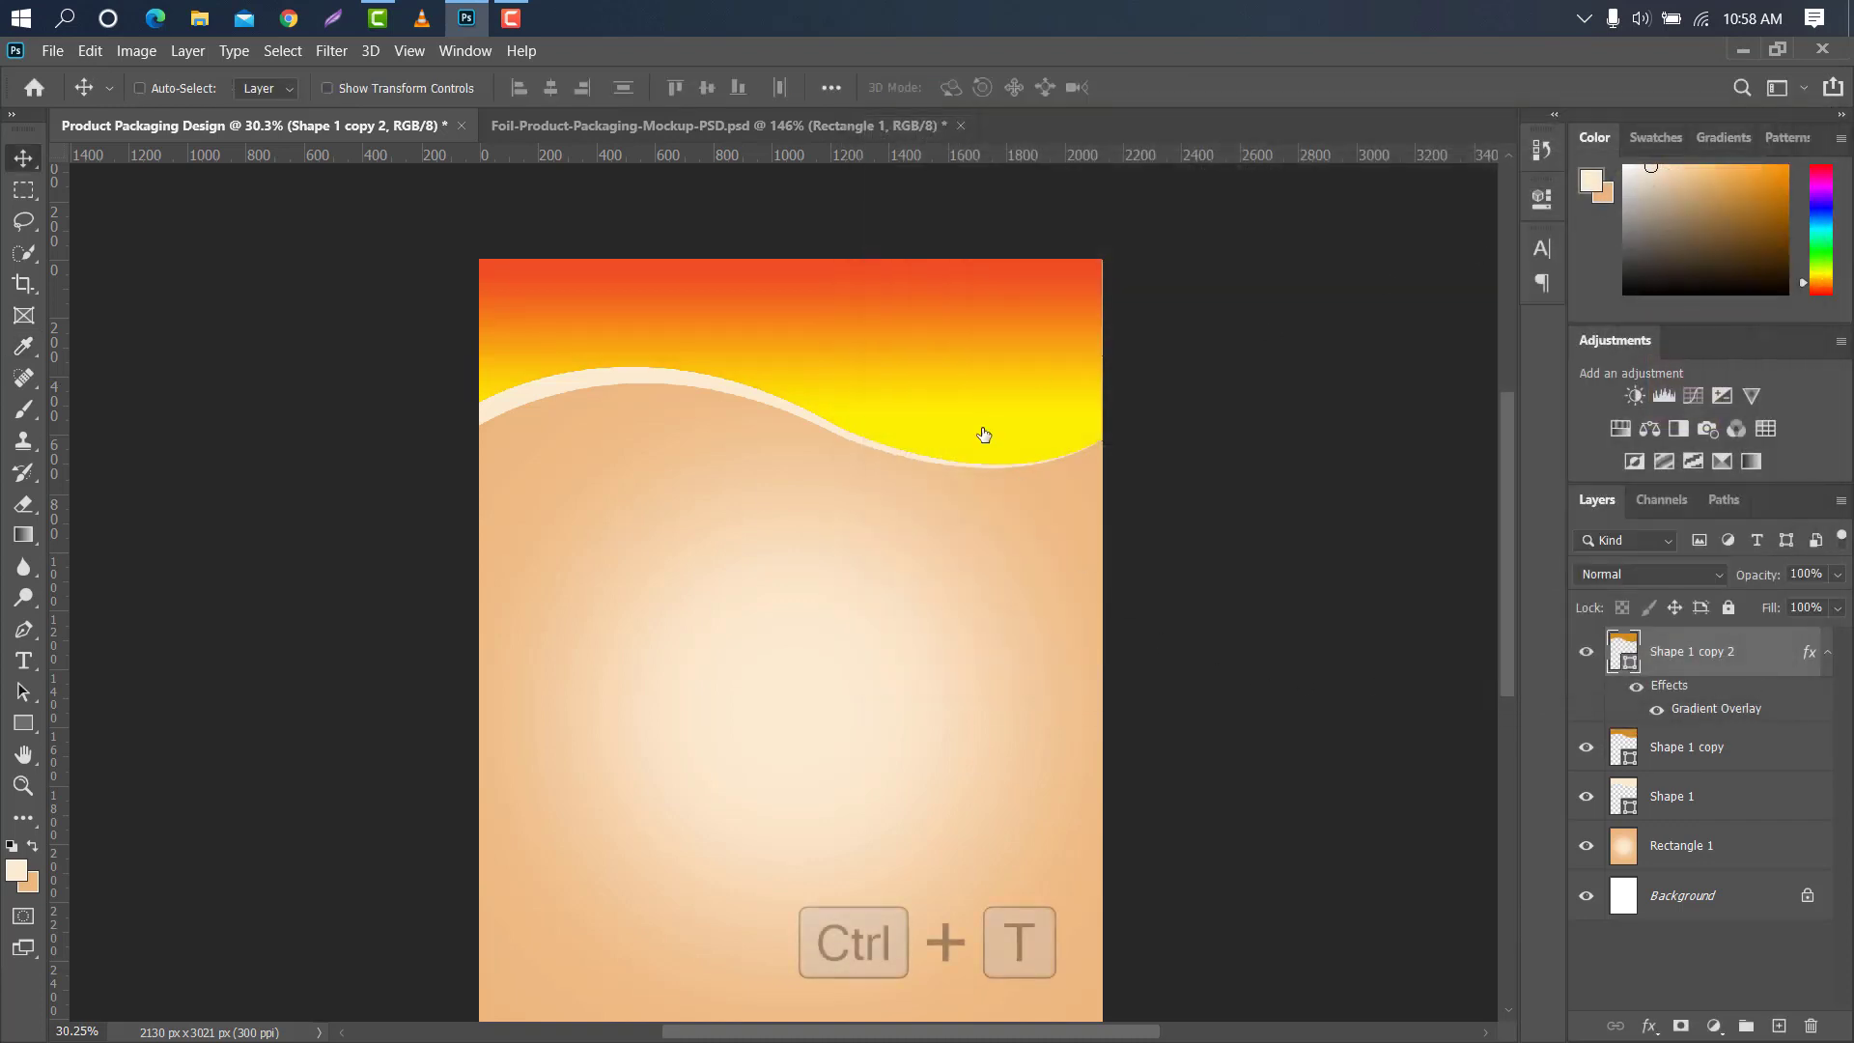
{"action": "left_click_drag", "start_coordinate": [968, 409], "coordinate": [970, 383]}
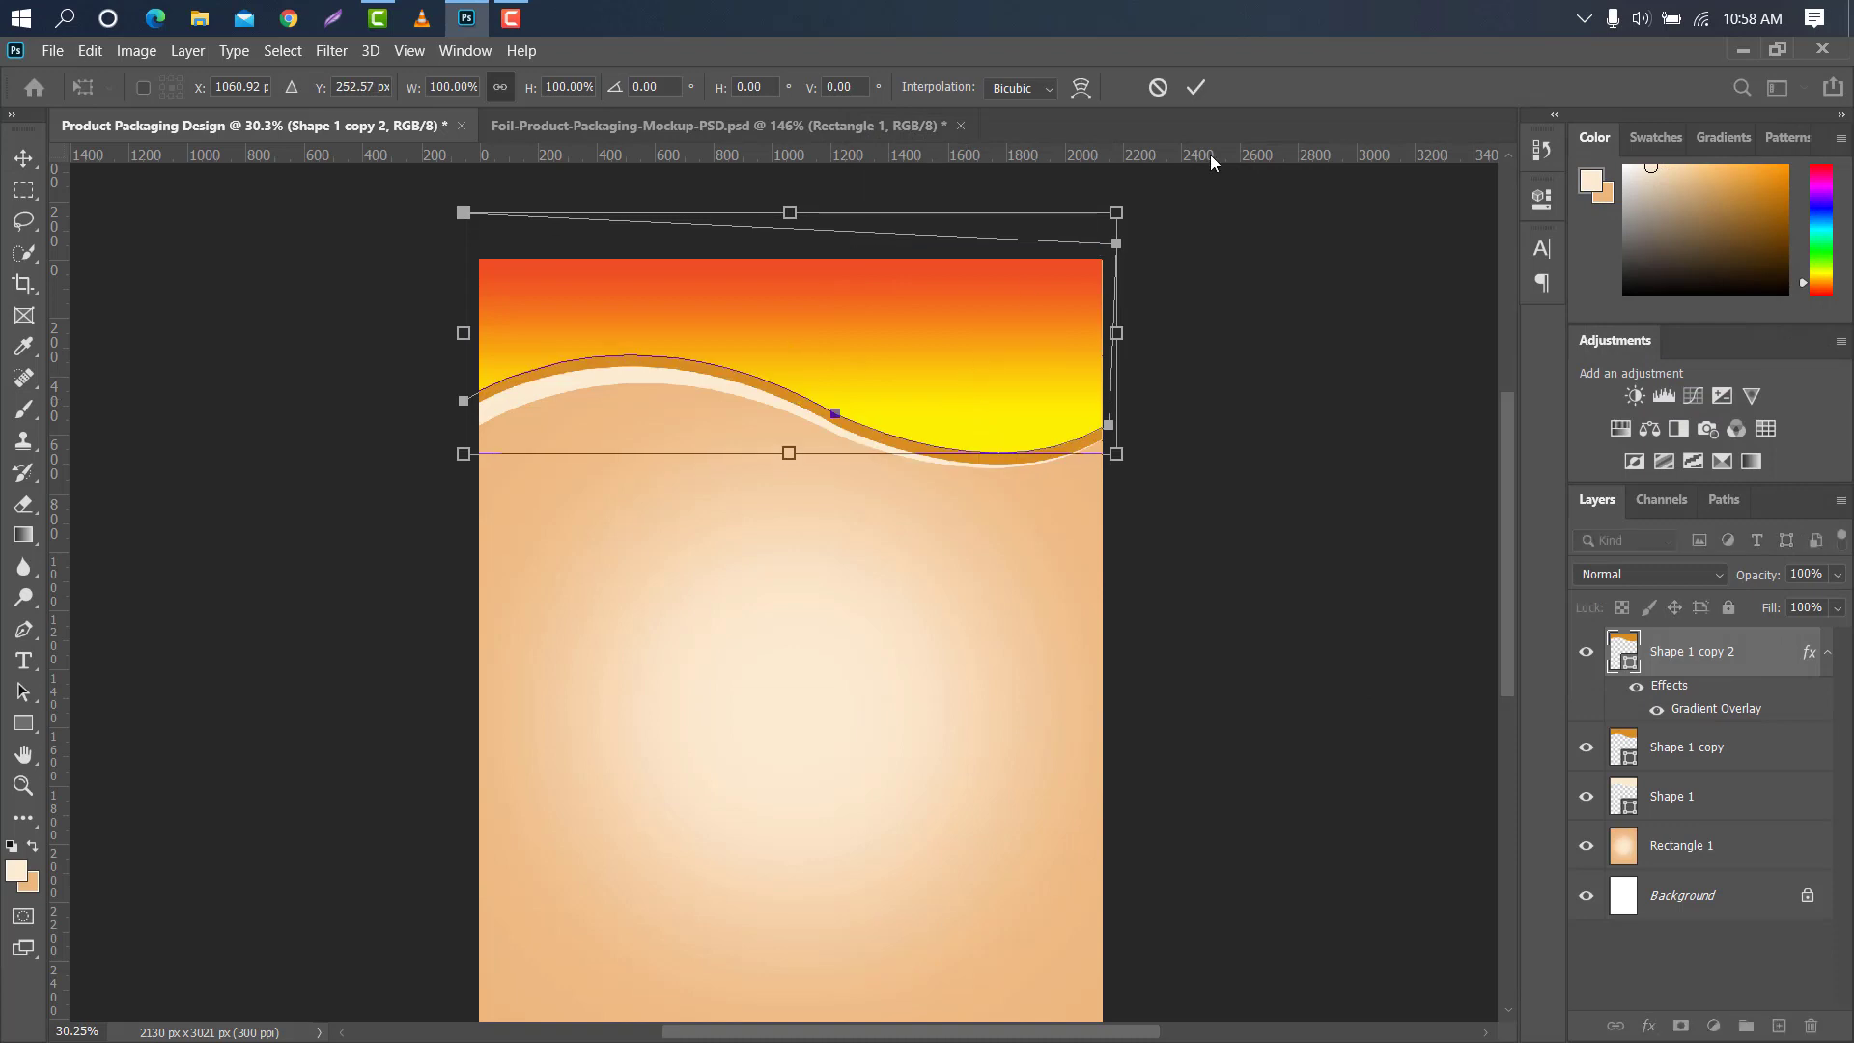
{"action": "left_click_drag", "start_coordinate": [1144, 197], "coordinate": [1164, 173]}
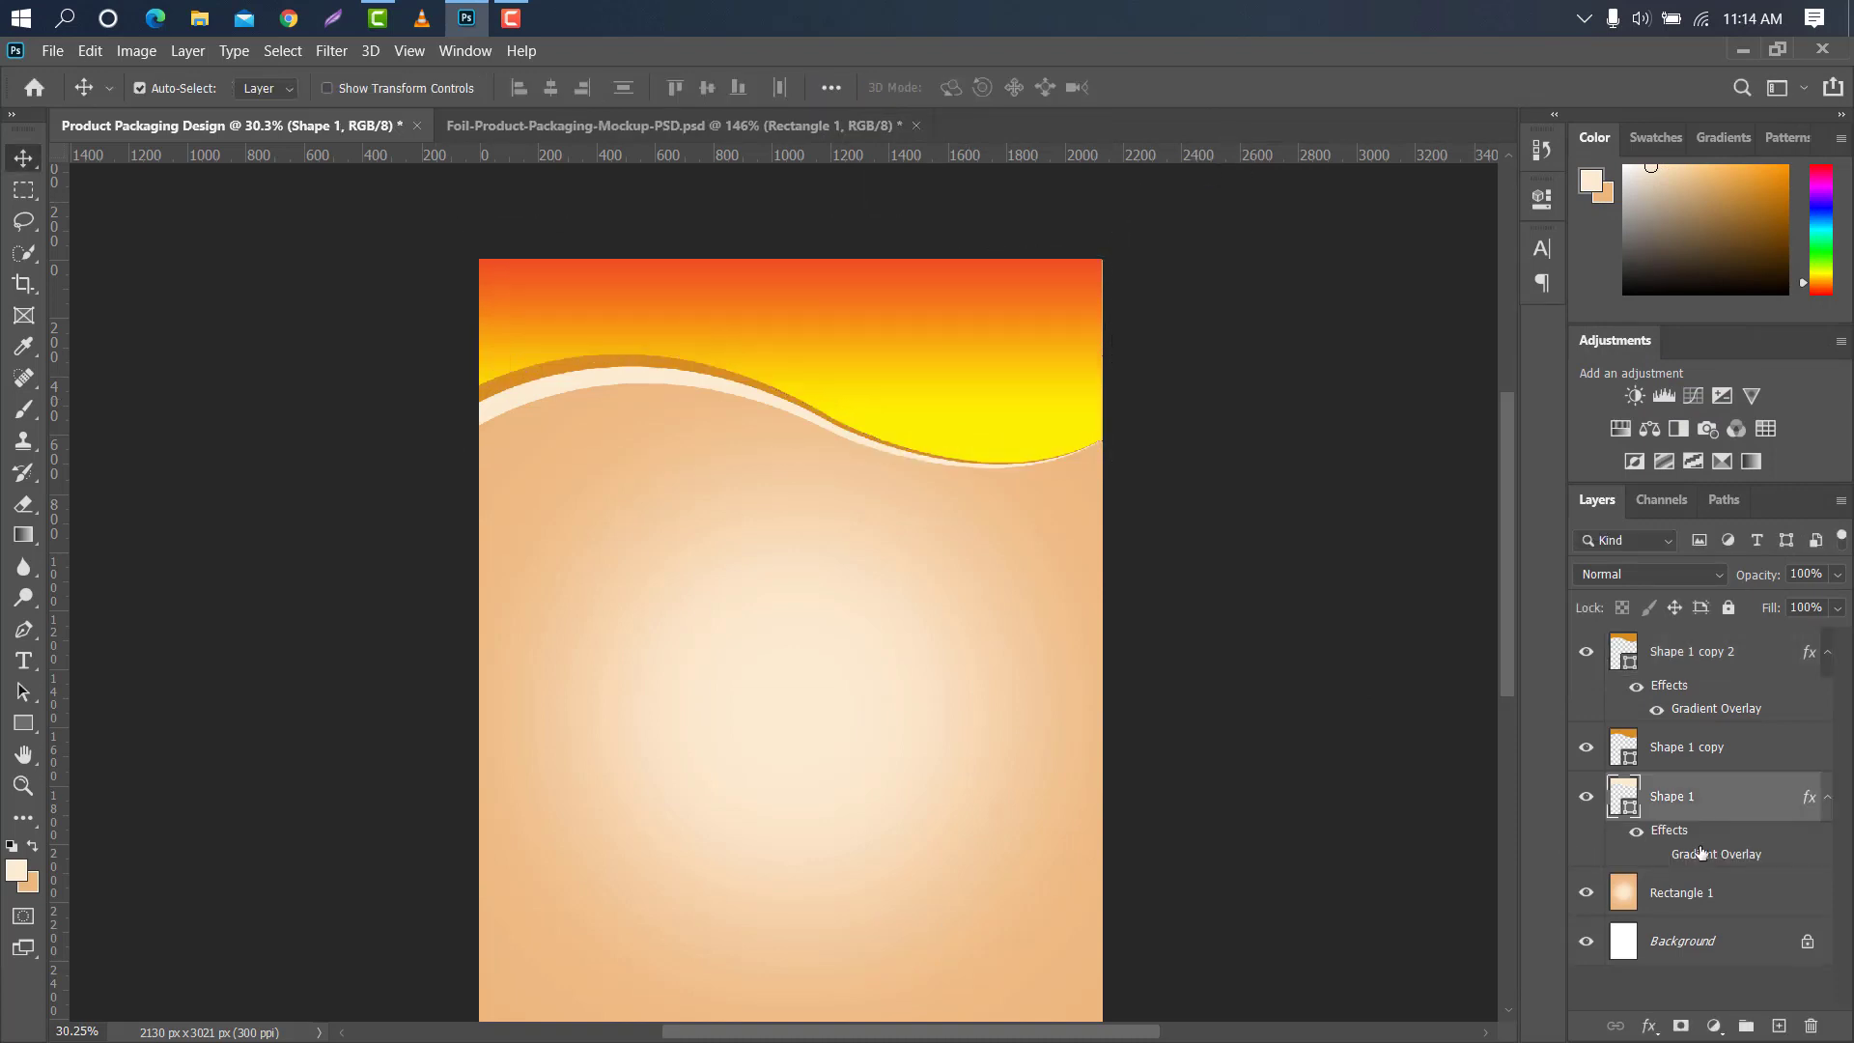
Apply a reversed linear Gradient Overlay to the original cream wave shape, using a gold gradient from the PrettyWebz Gold presets.
{"action": "double_click", "coordinate": [1734, 808]}
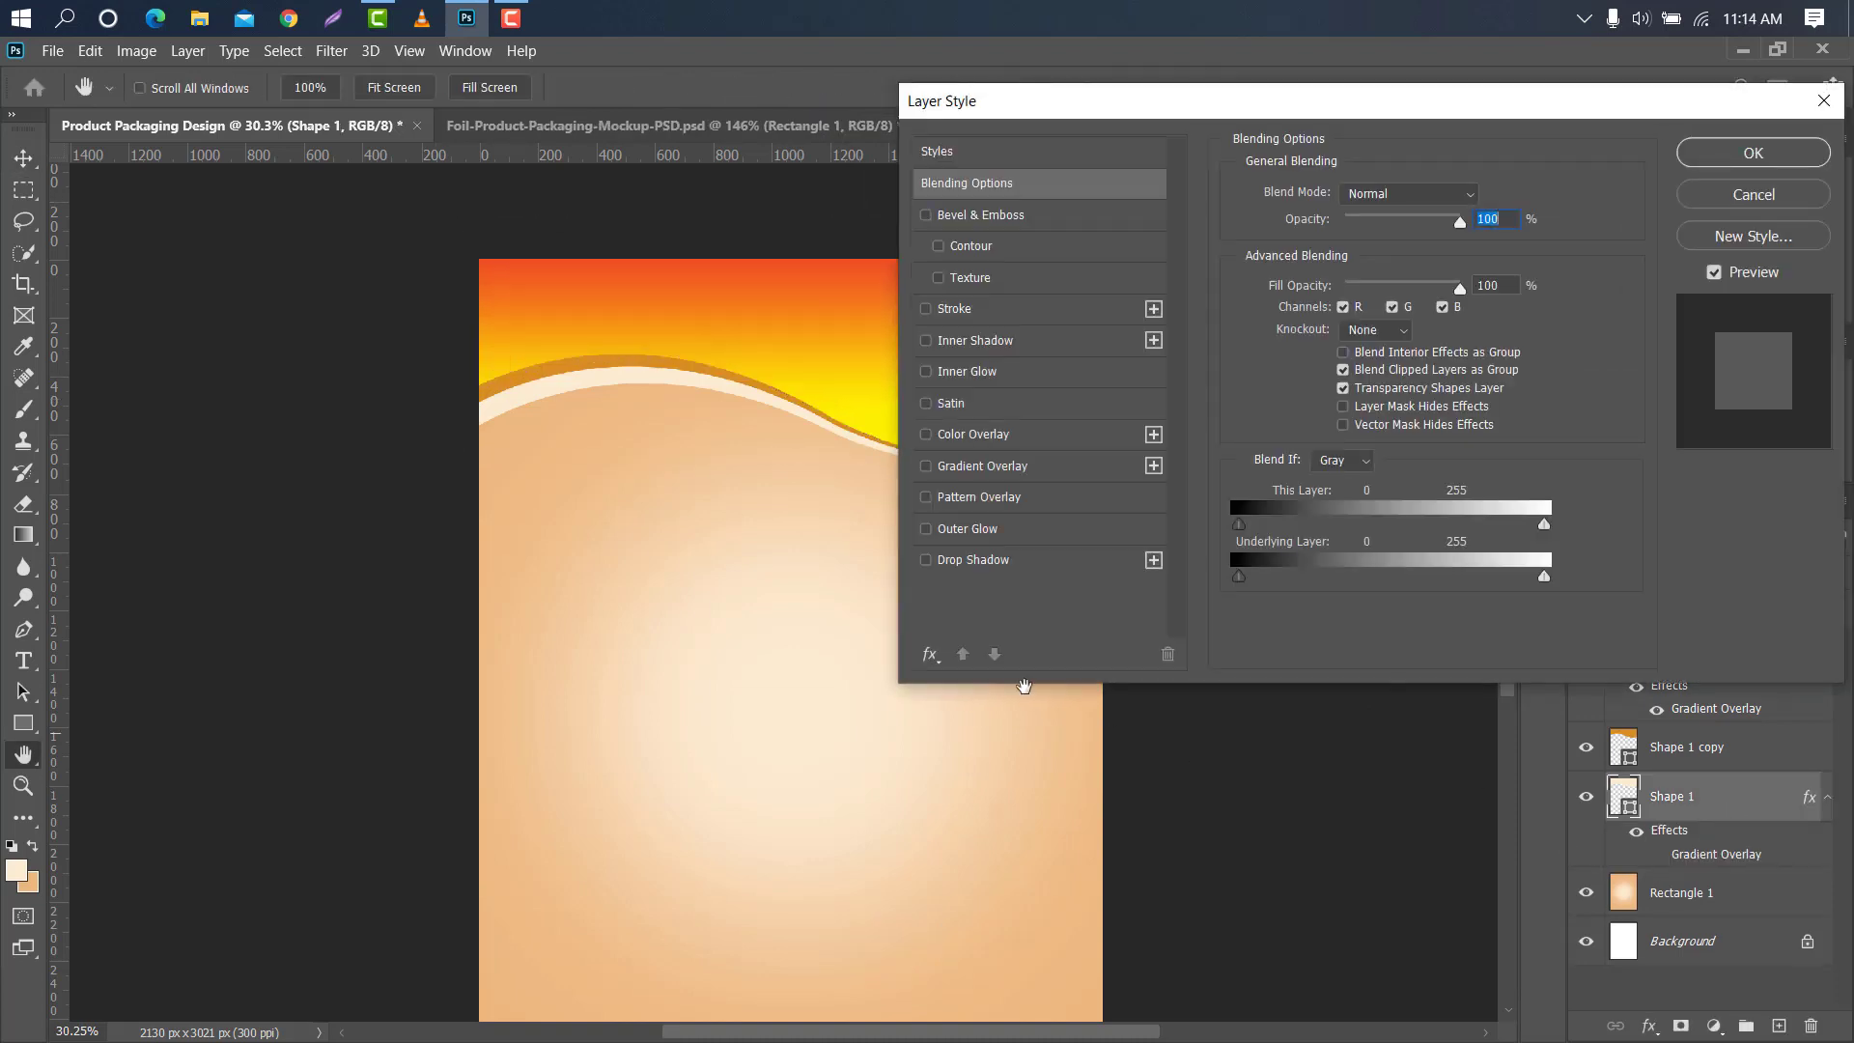
{"action": "left_click", "coordinate": [1036, 470]}
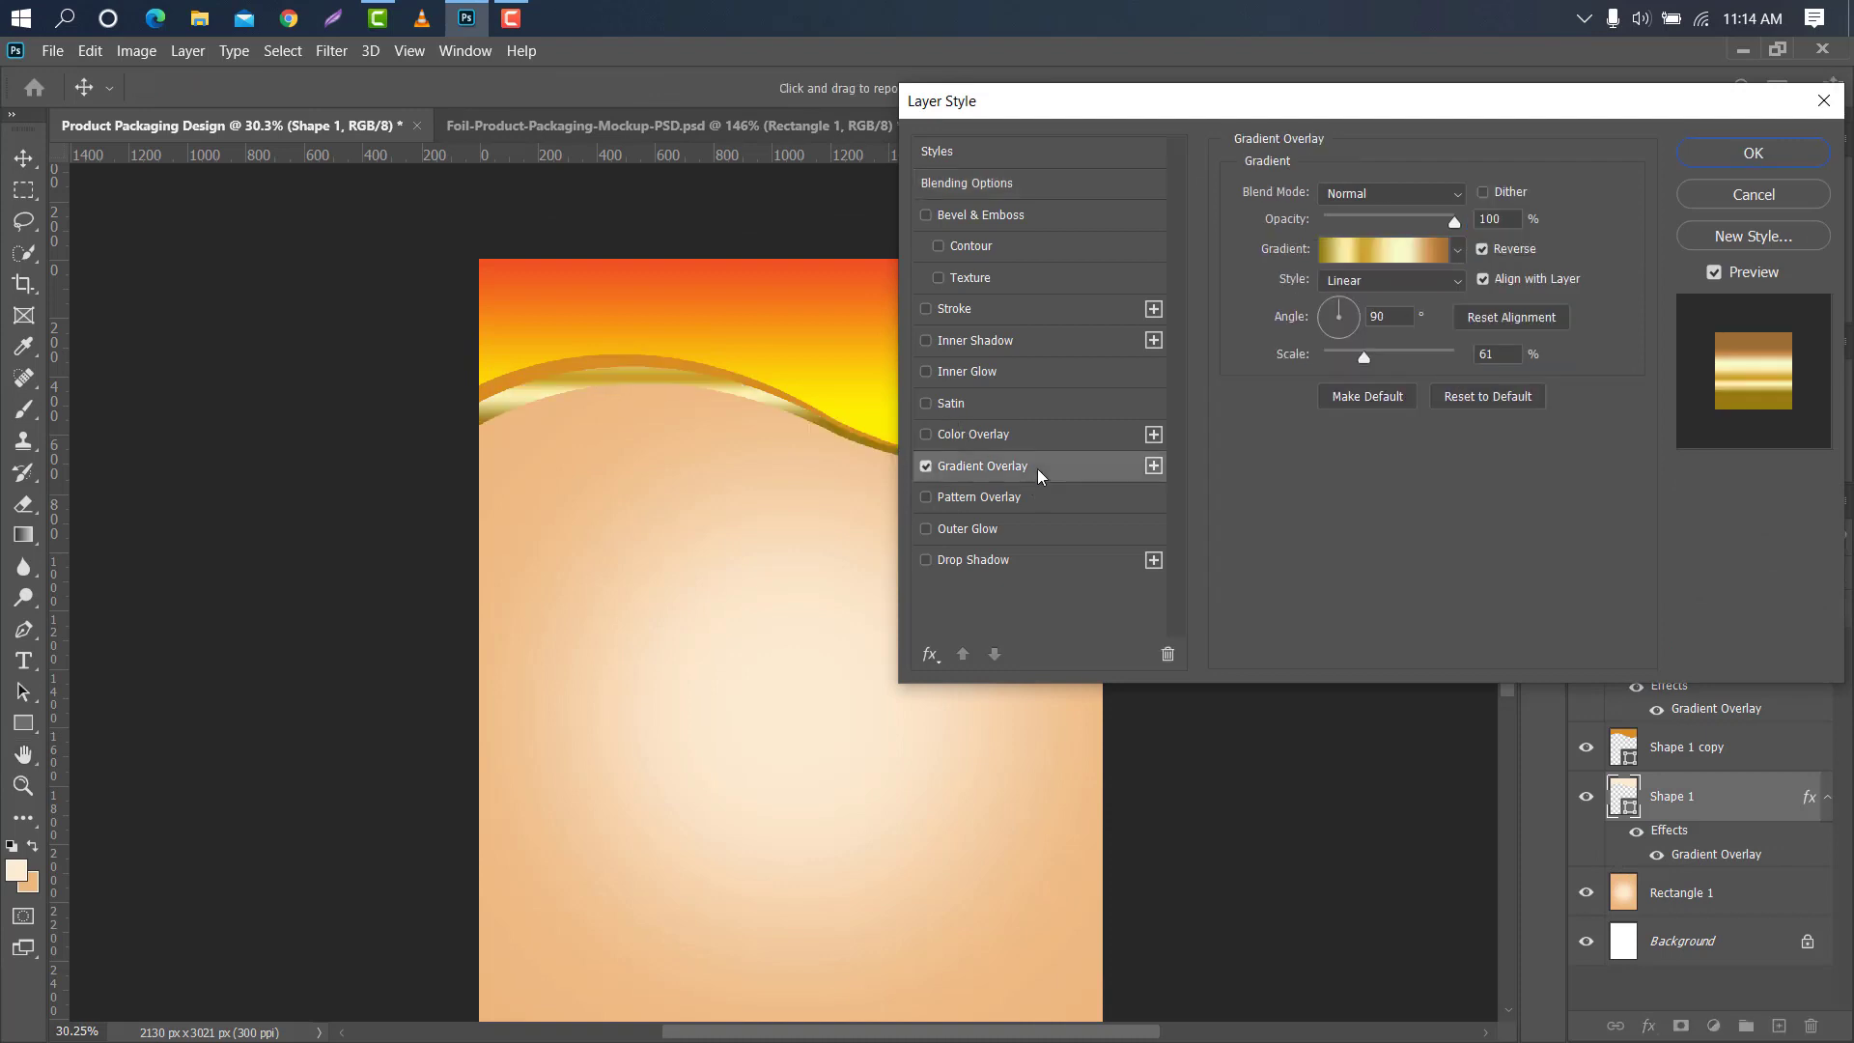
{"action": "left_click", "coordinate": [1457, 250]}
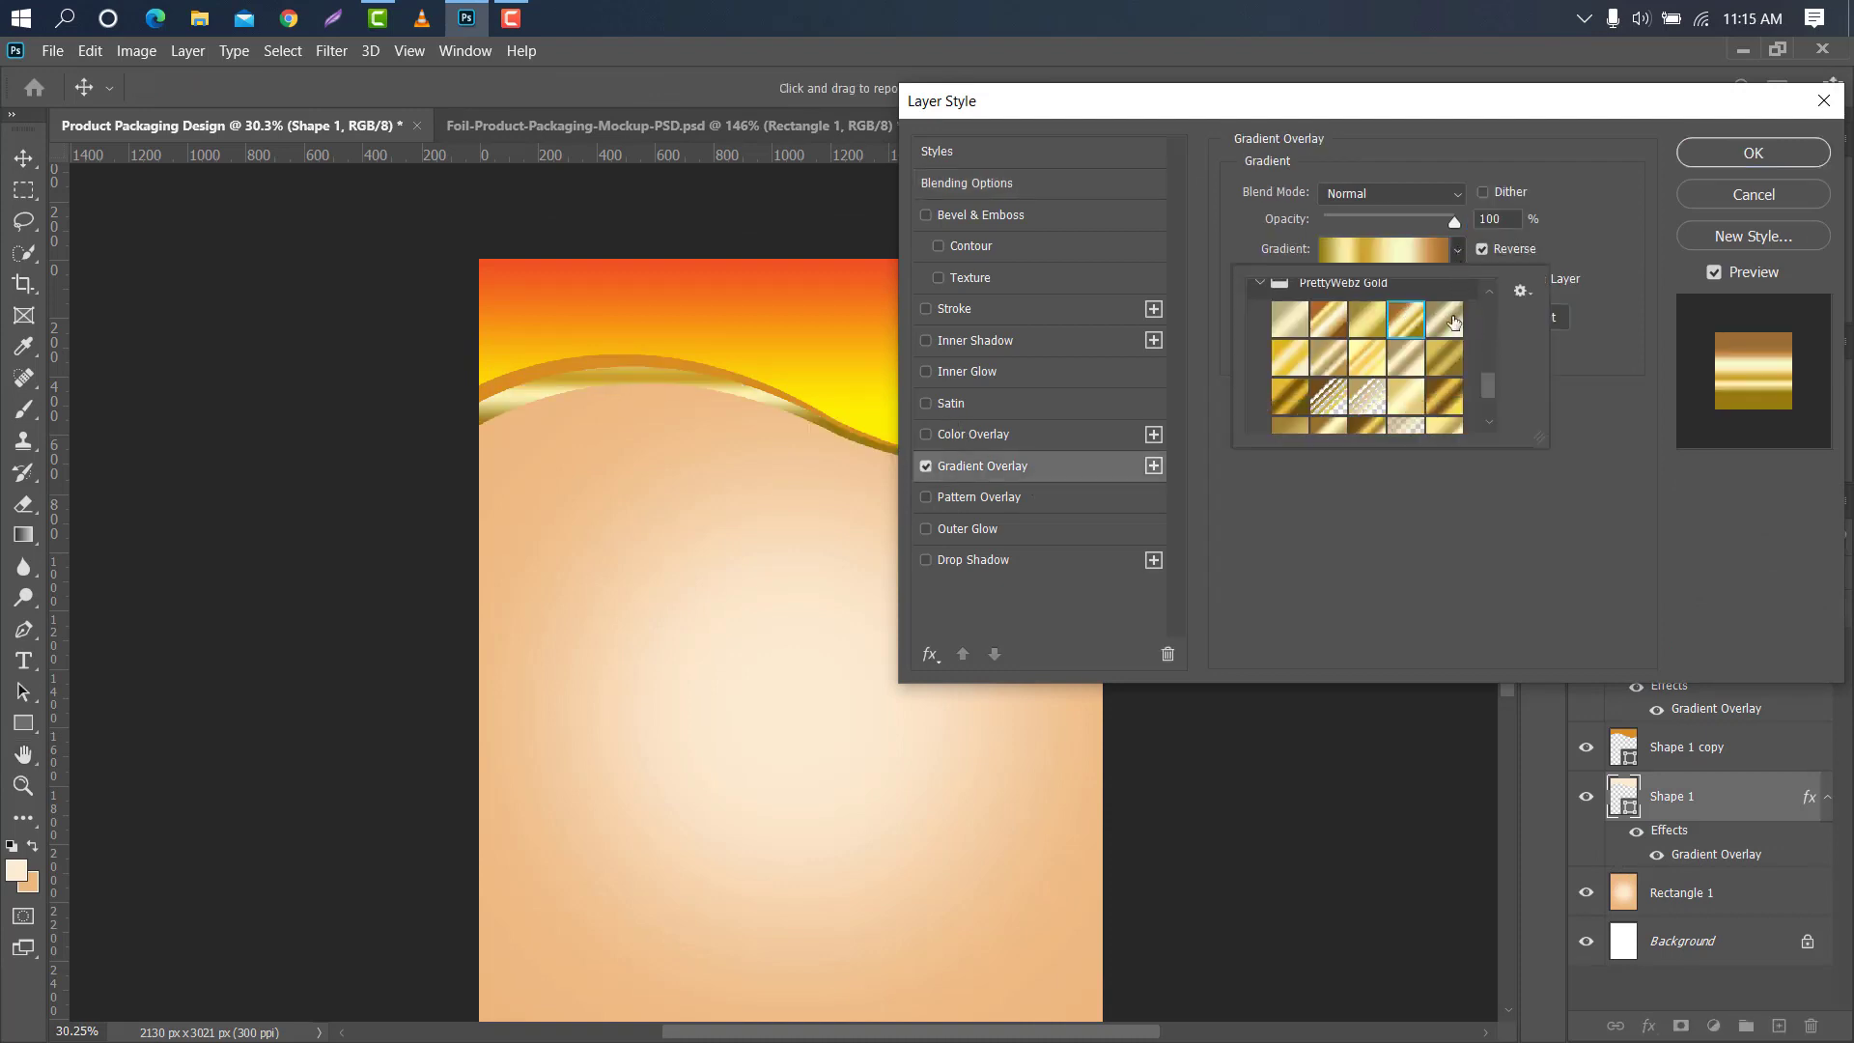
{"action": "left_click", "coordinate": [1707, 154]}
{"action": "left_click", "coordinate": [1707, 153]}
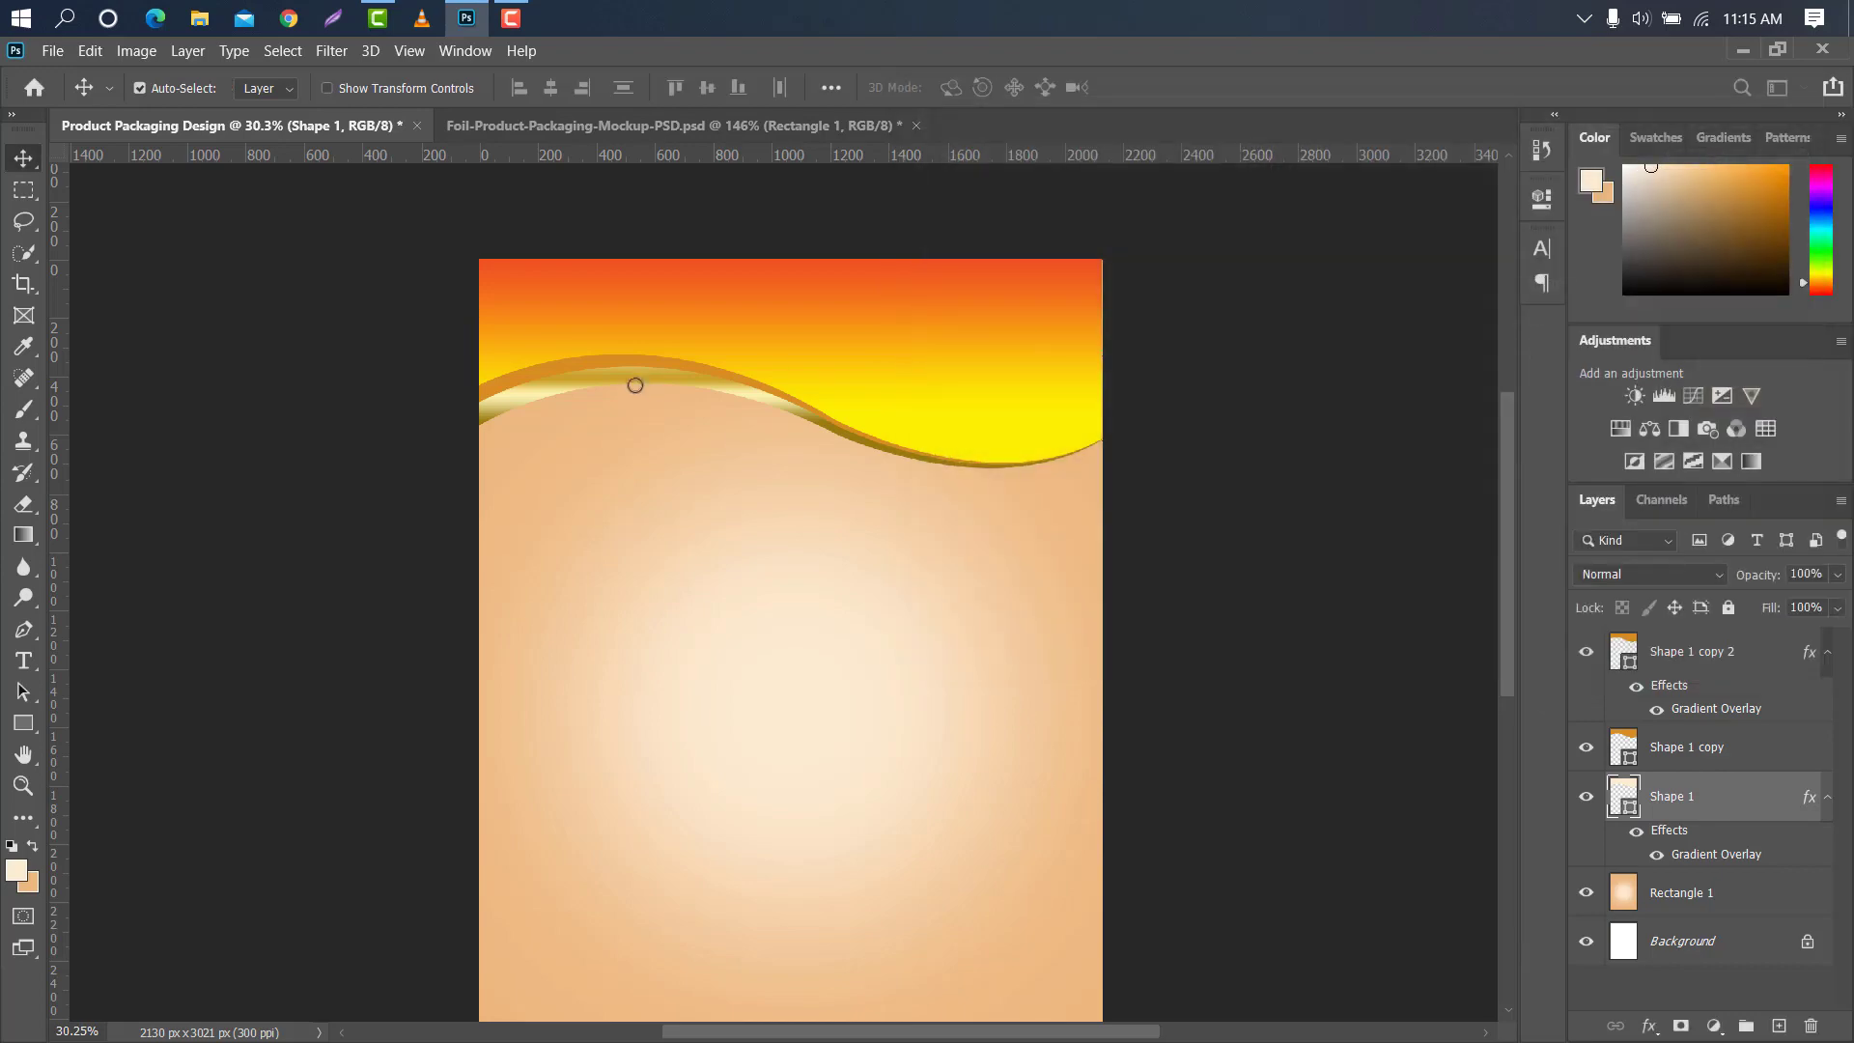
Apply the reversed linear gold Gradient Overlay to the orange wave band at 90° and 104% scale.
{"action": "left_click", "coordinate": [653, 368]}
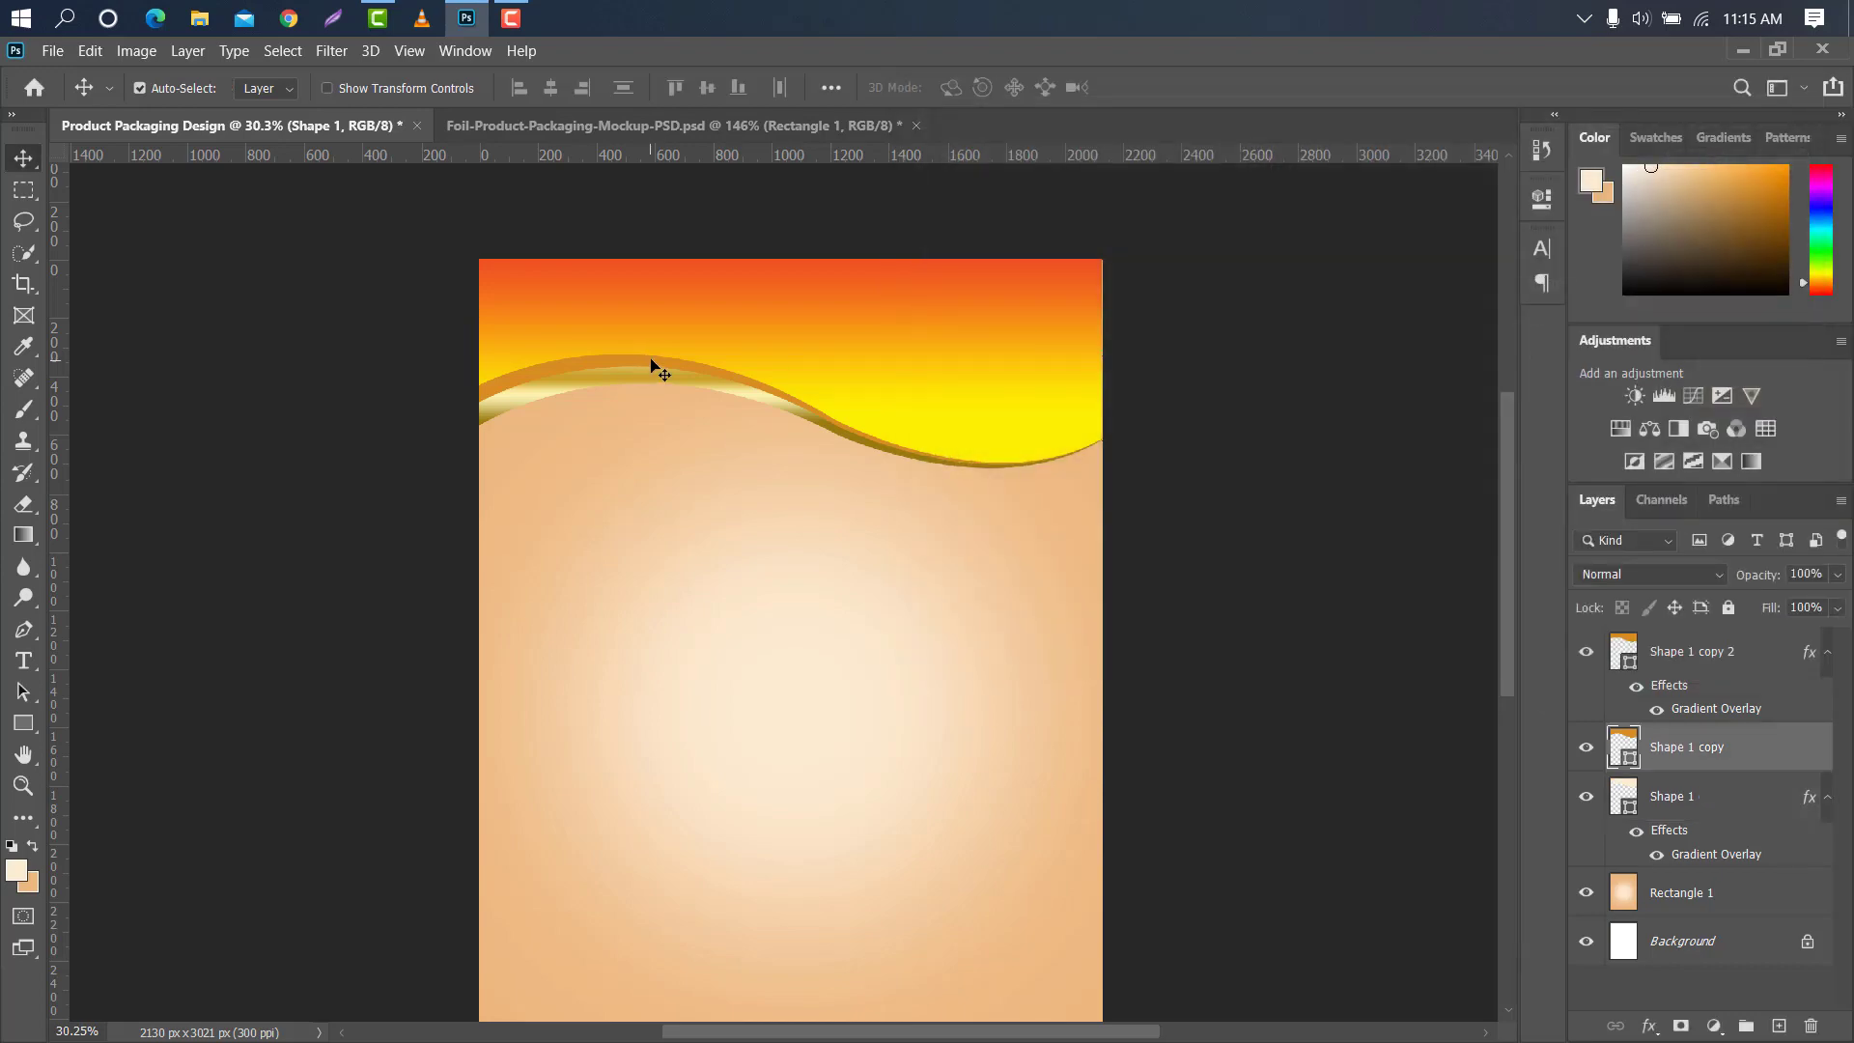
{"action": "double_click", "coordinate": [1785, 750]}
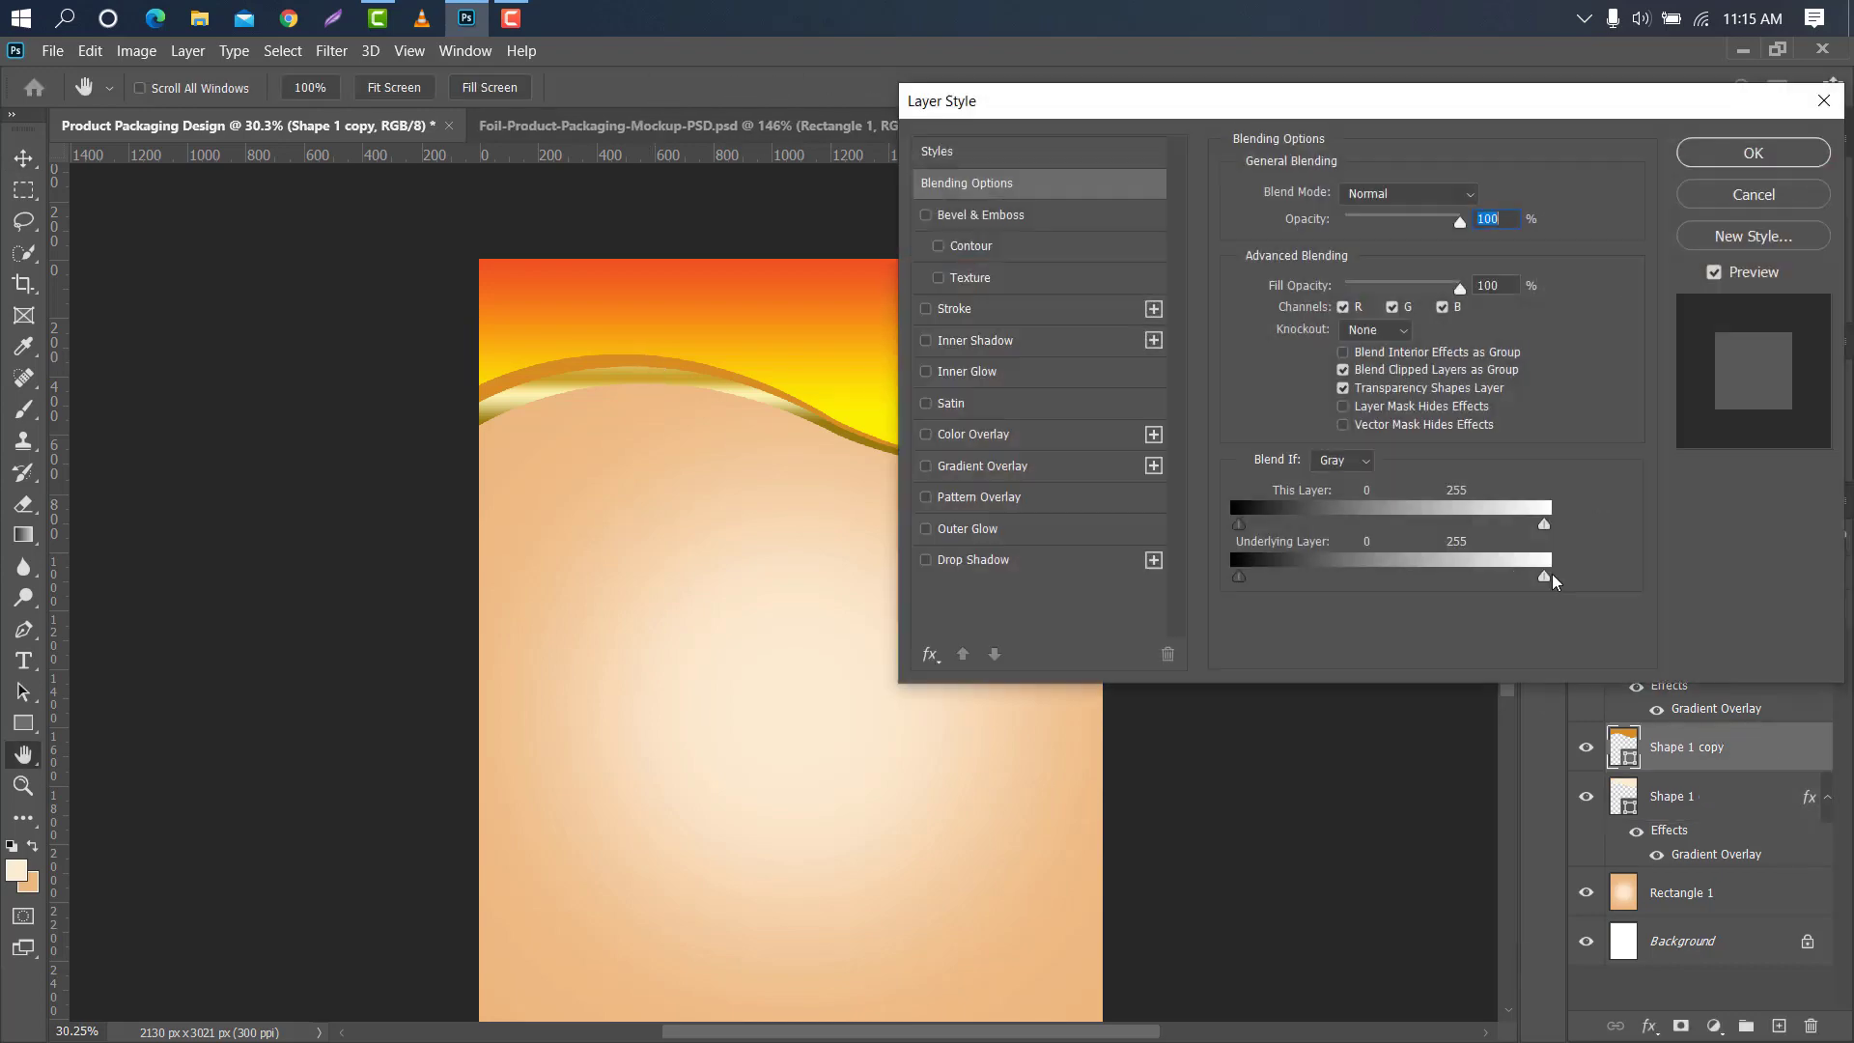
{"action": "left_click", "coordinate": [1042, 466]}
{"action": "left_click_drag", "start_coordinate": [1351, 357], "coordinate": [1395, 357]}
{"action": "left_click_drag", "start_coordinate": [1272, 115], "coordinate": [1123, 104]}
{"action": "left_click", "coordinate": [1554, 145]}
Set the lowest wave shape's gold Gradient Overlay angle to 0° and shift the gradient leftward along the band.
{"action": "key", "text": "alt+bracketleft"}
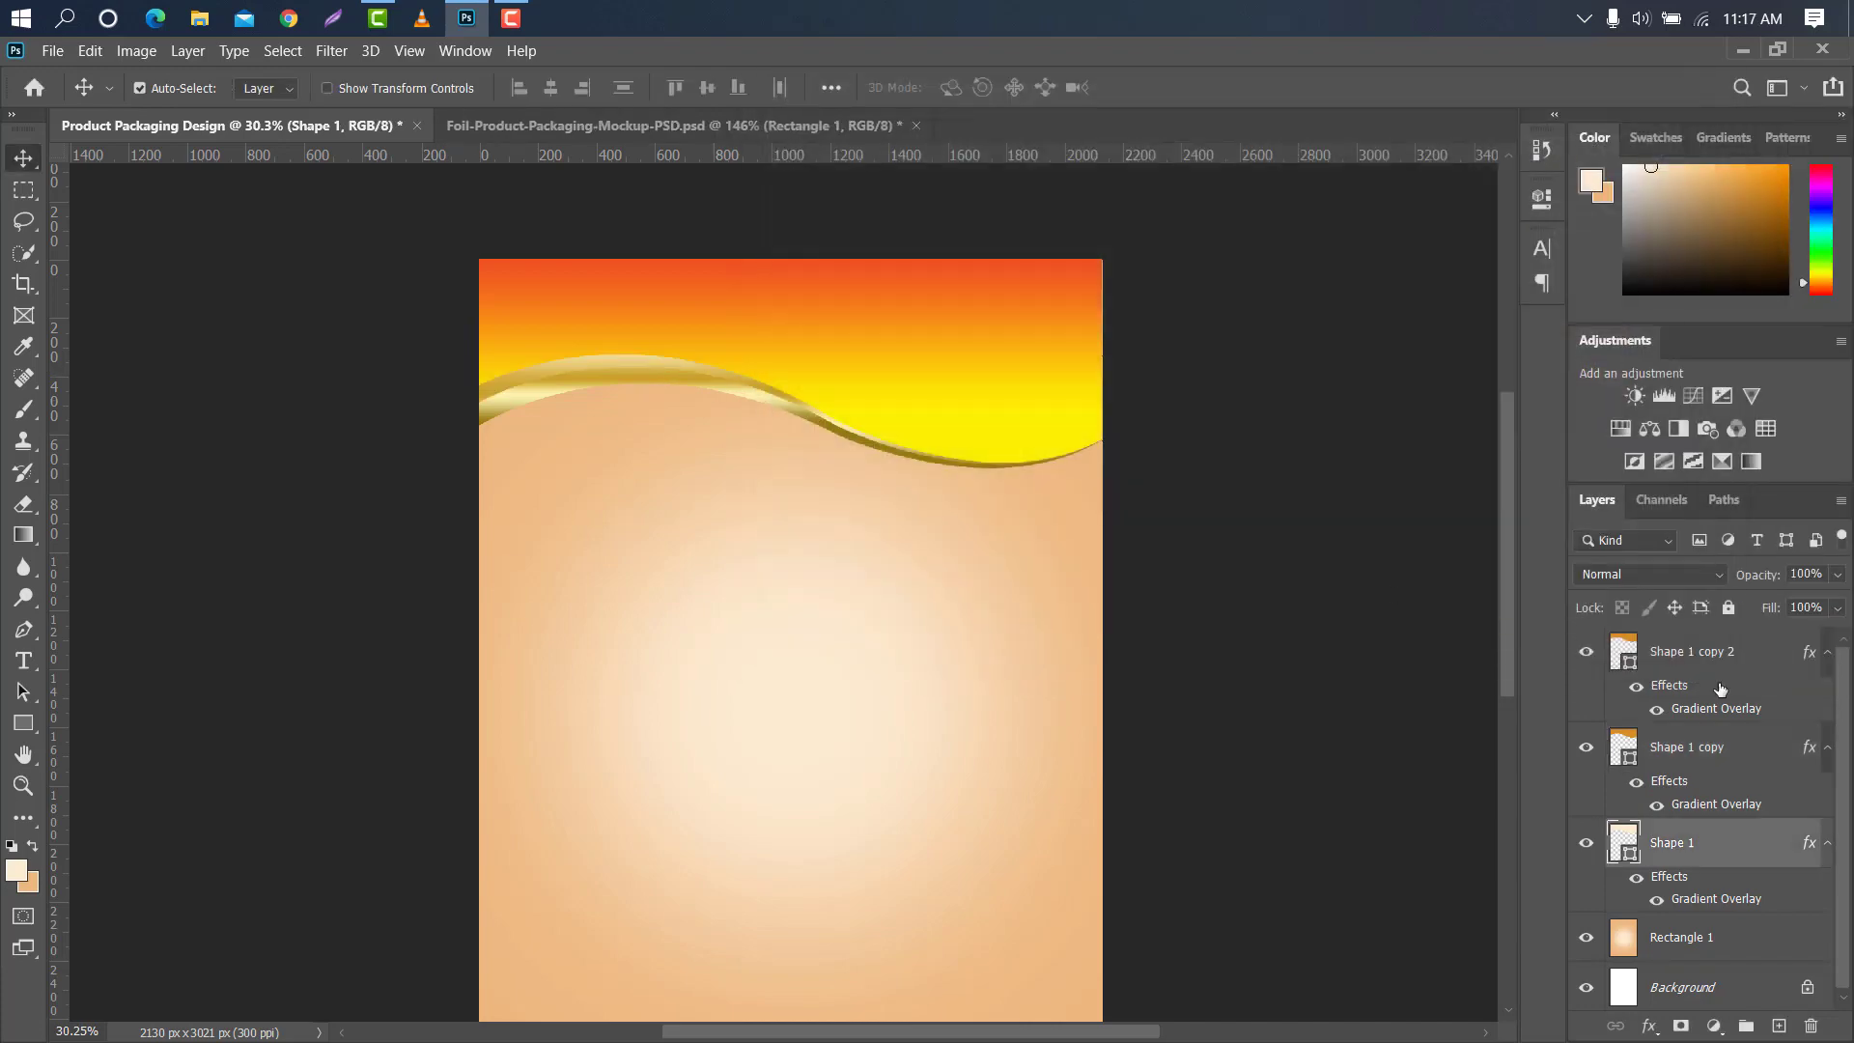
{"action": "double_click", "coordinate": [1738, 836]}
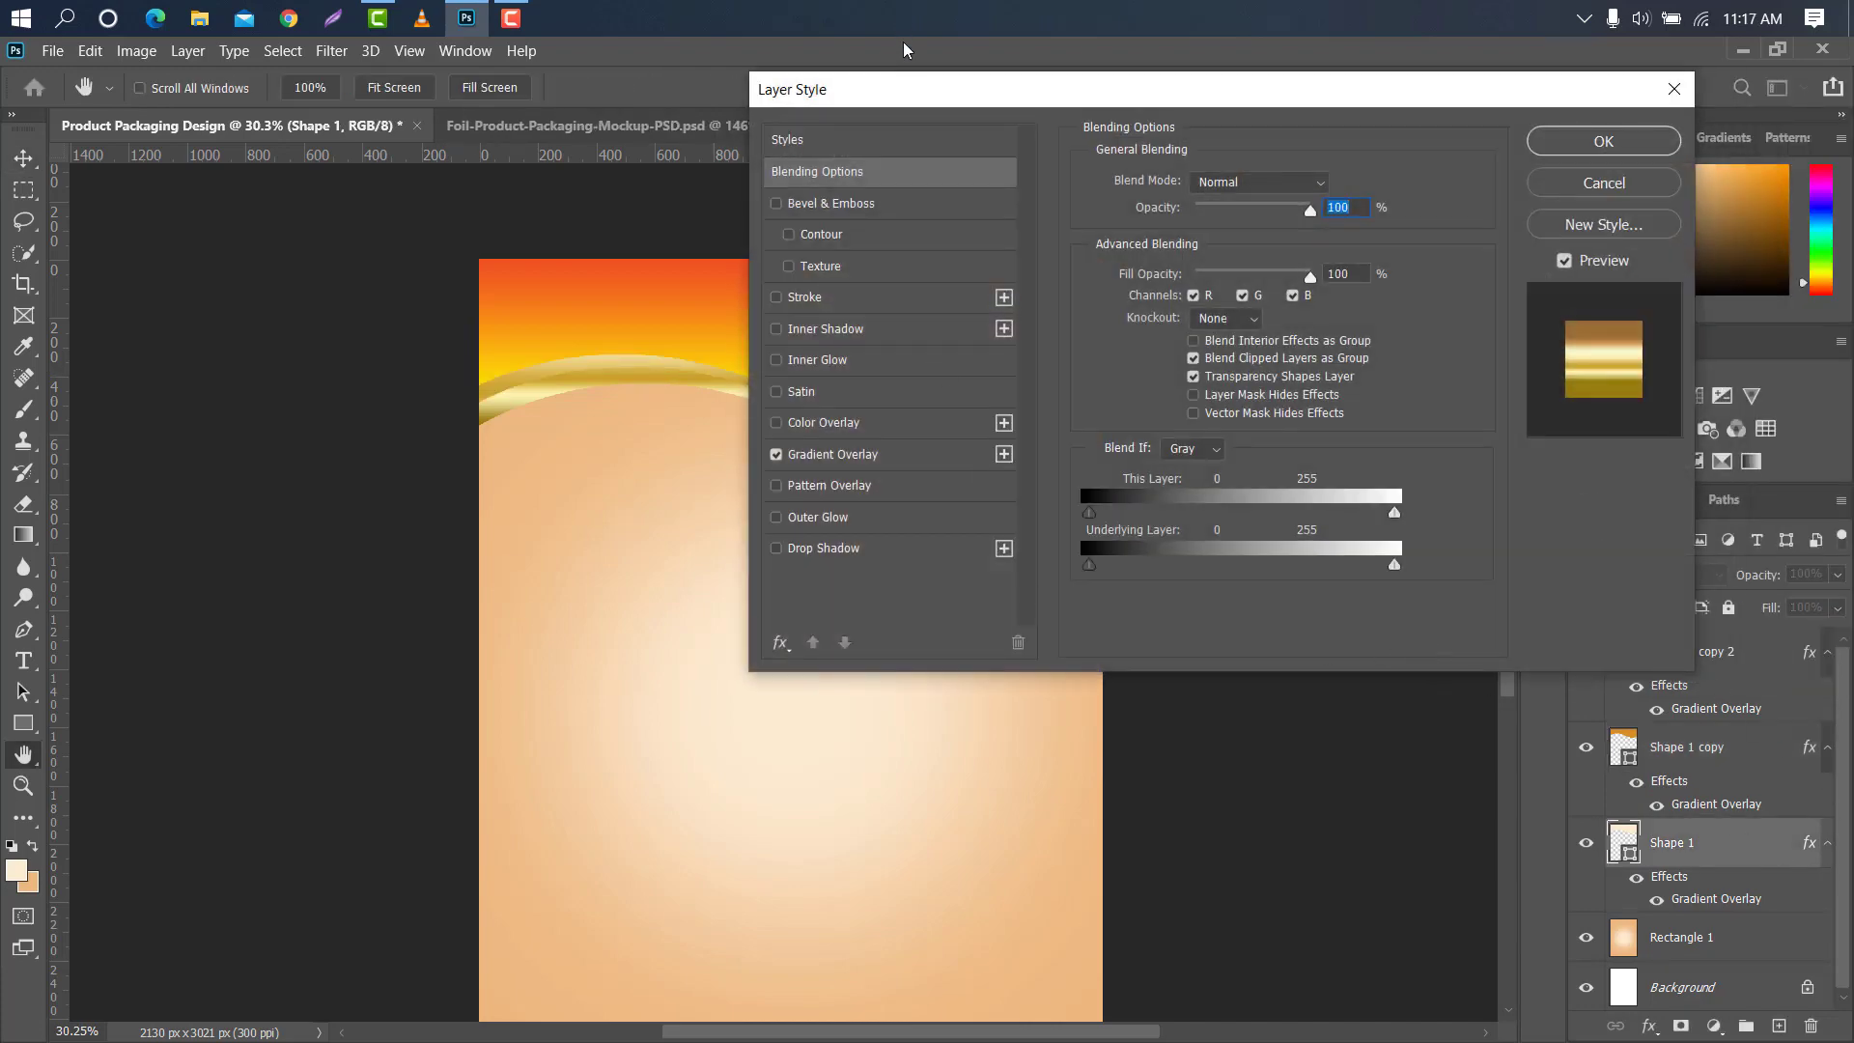
{"action": "left_click_drag", "start_coordinate": [901, 87], "coordinate": [1194, 86]}
{"action": "left_click", "coordinate": [1220, 464]}
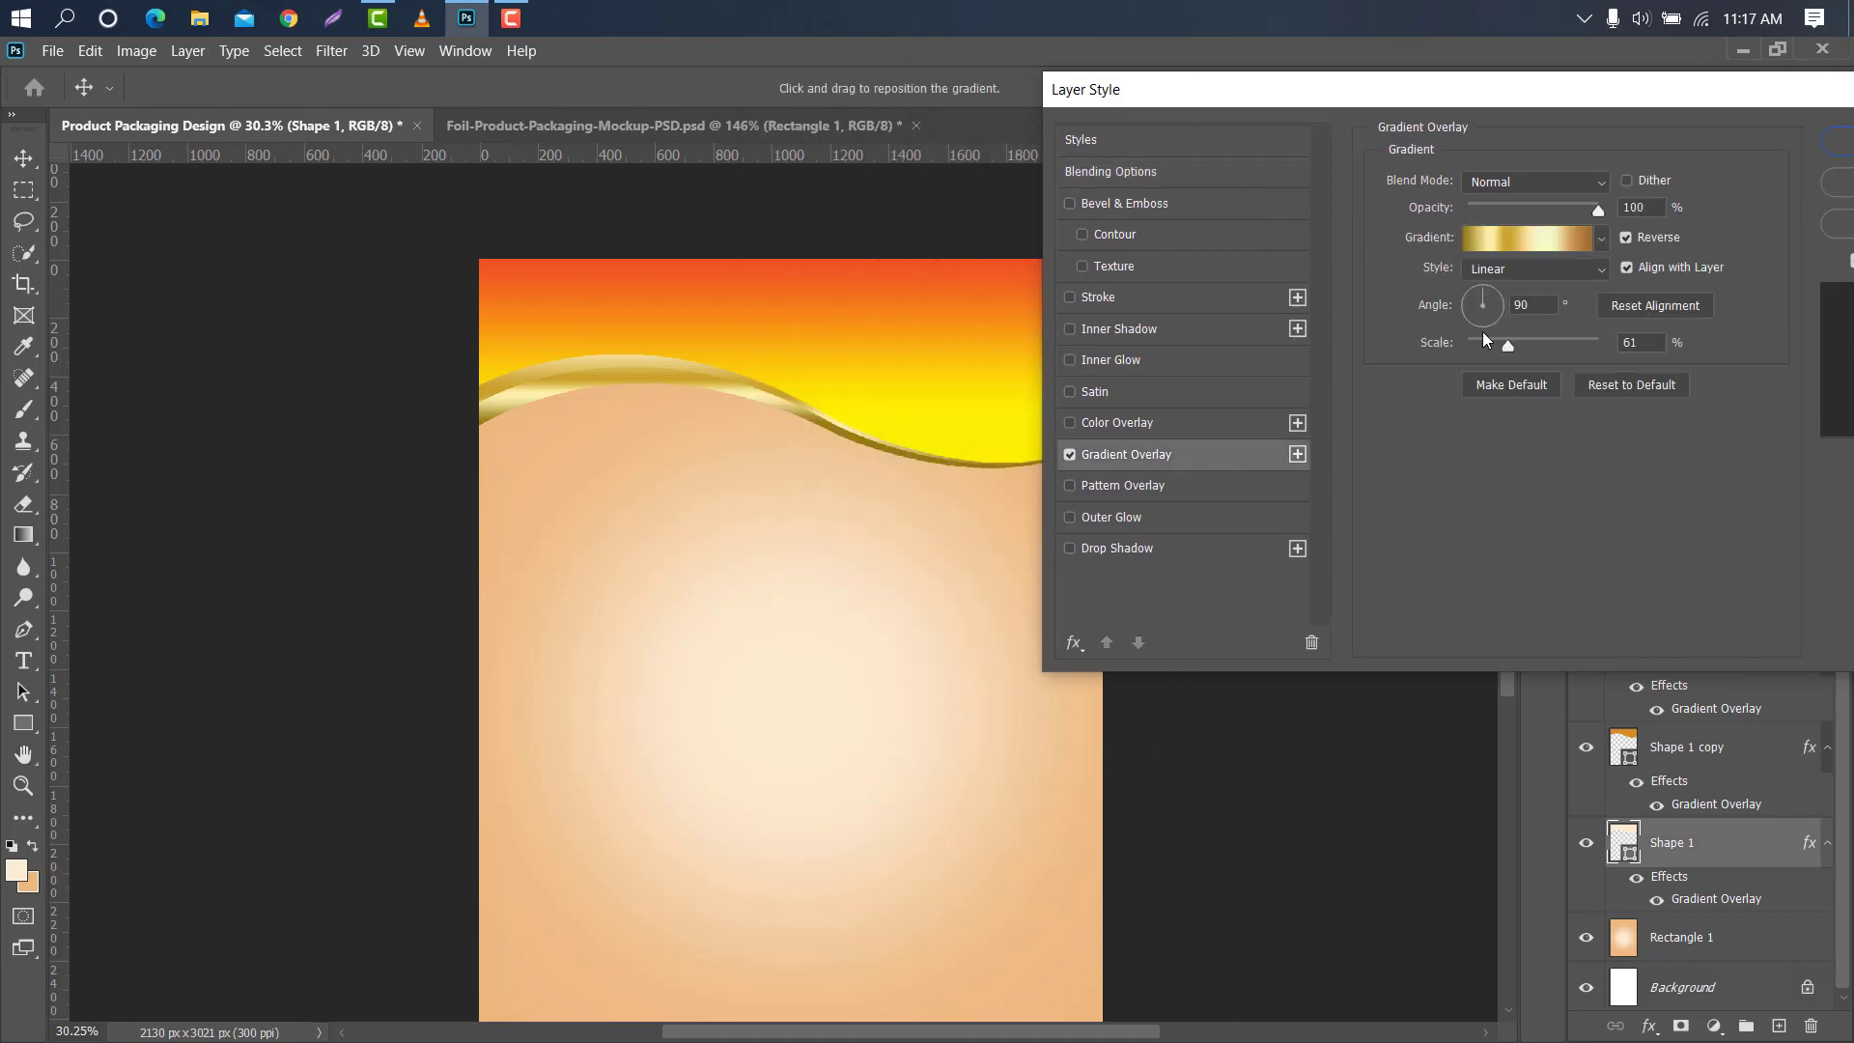
{"action": "left_click", "coordinate": [1498, 305]}
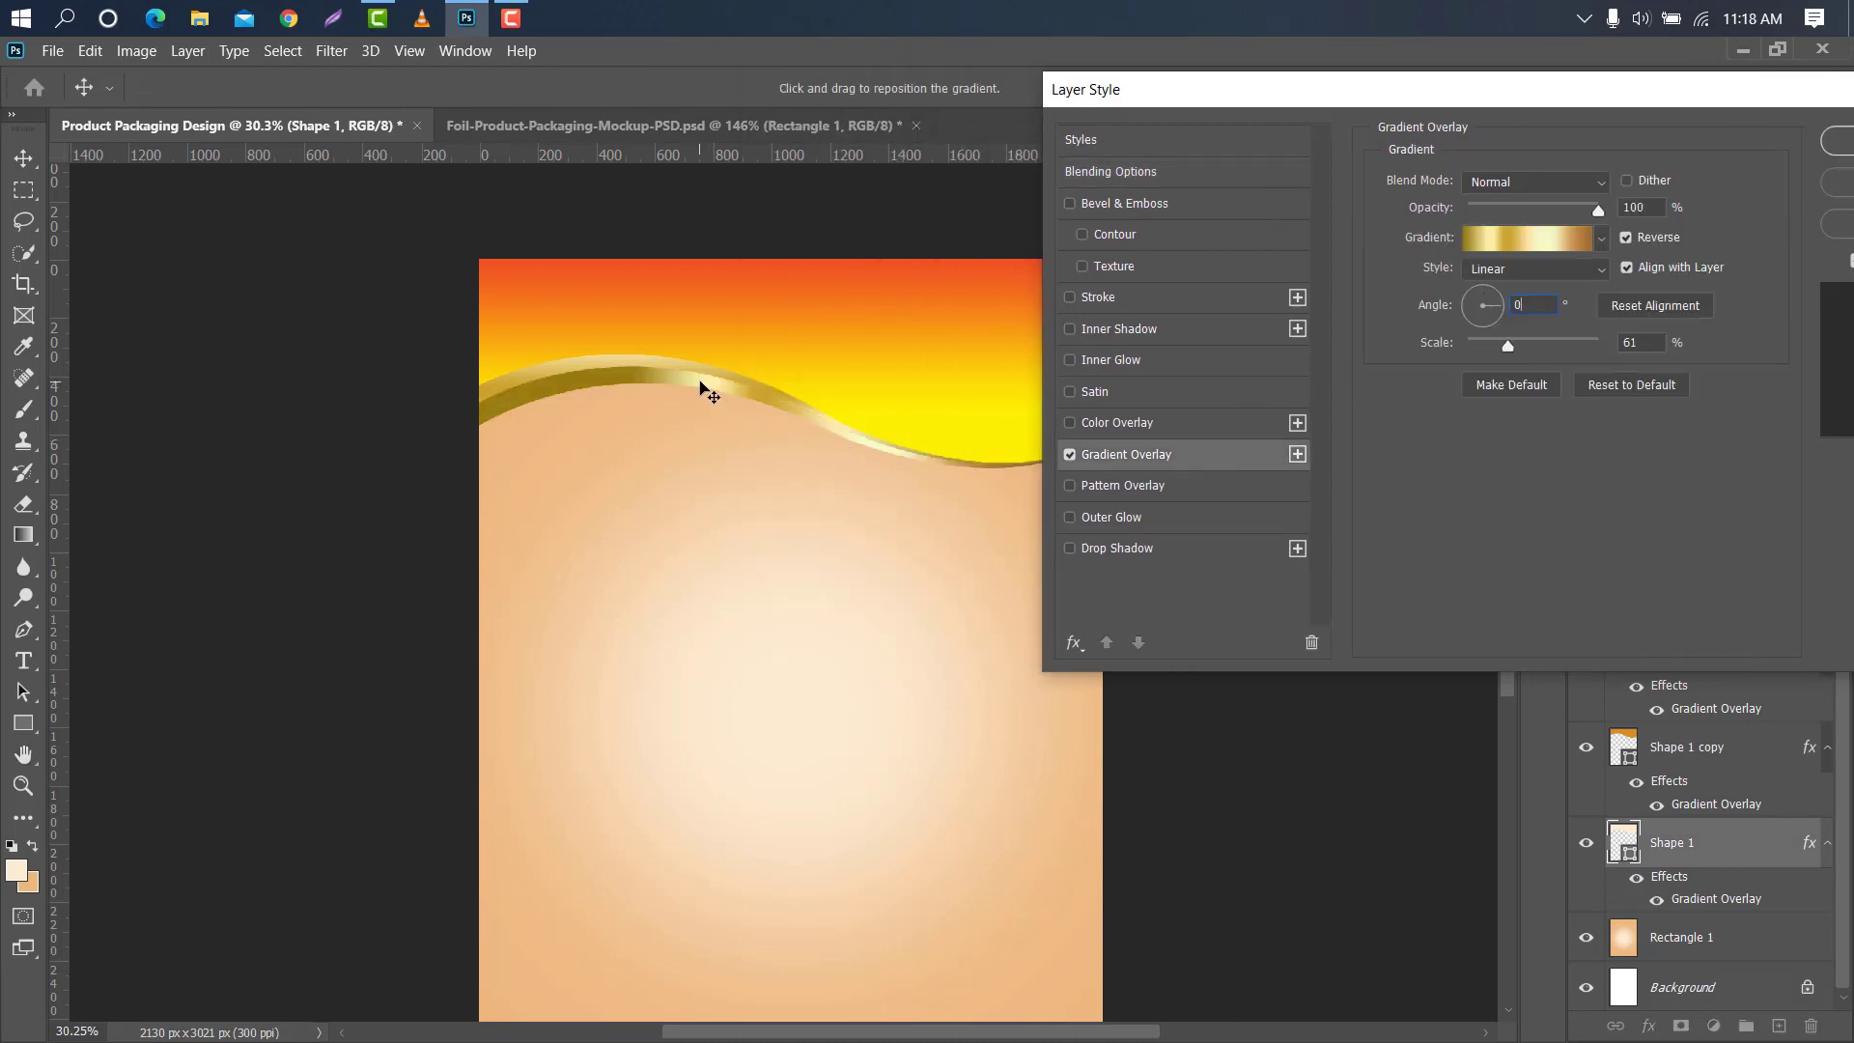
{"action": "left_click_drag", "start_coordinate": [701, 387], "coordinate": [628, 384]}
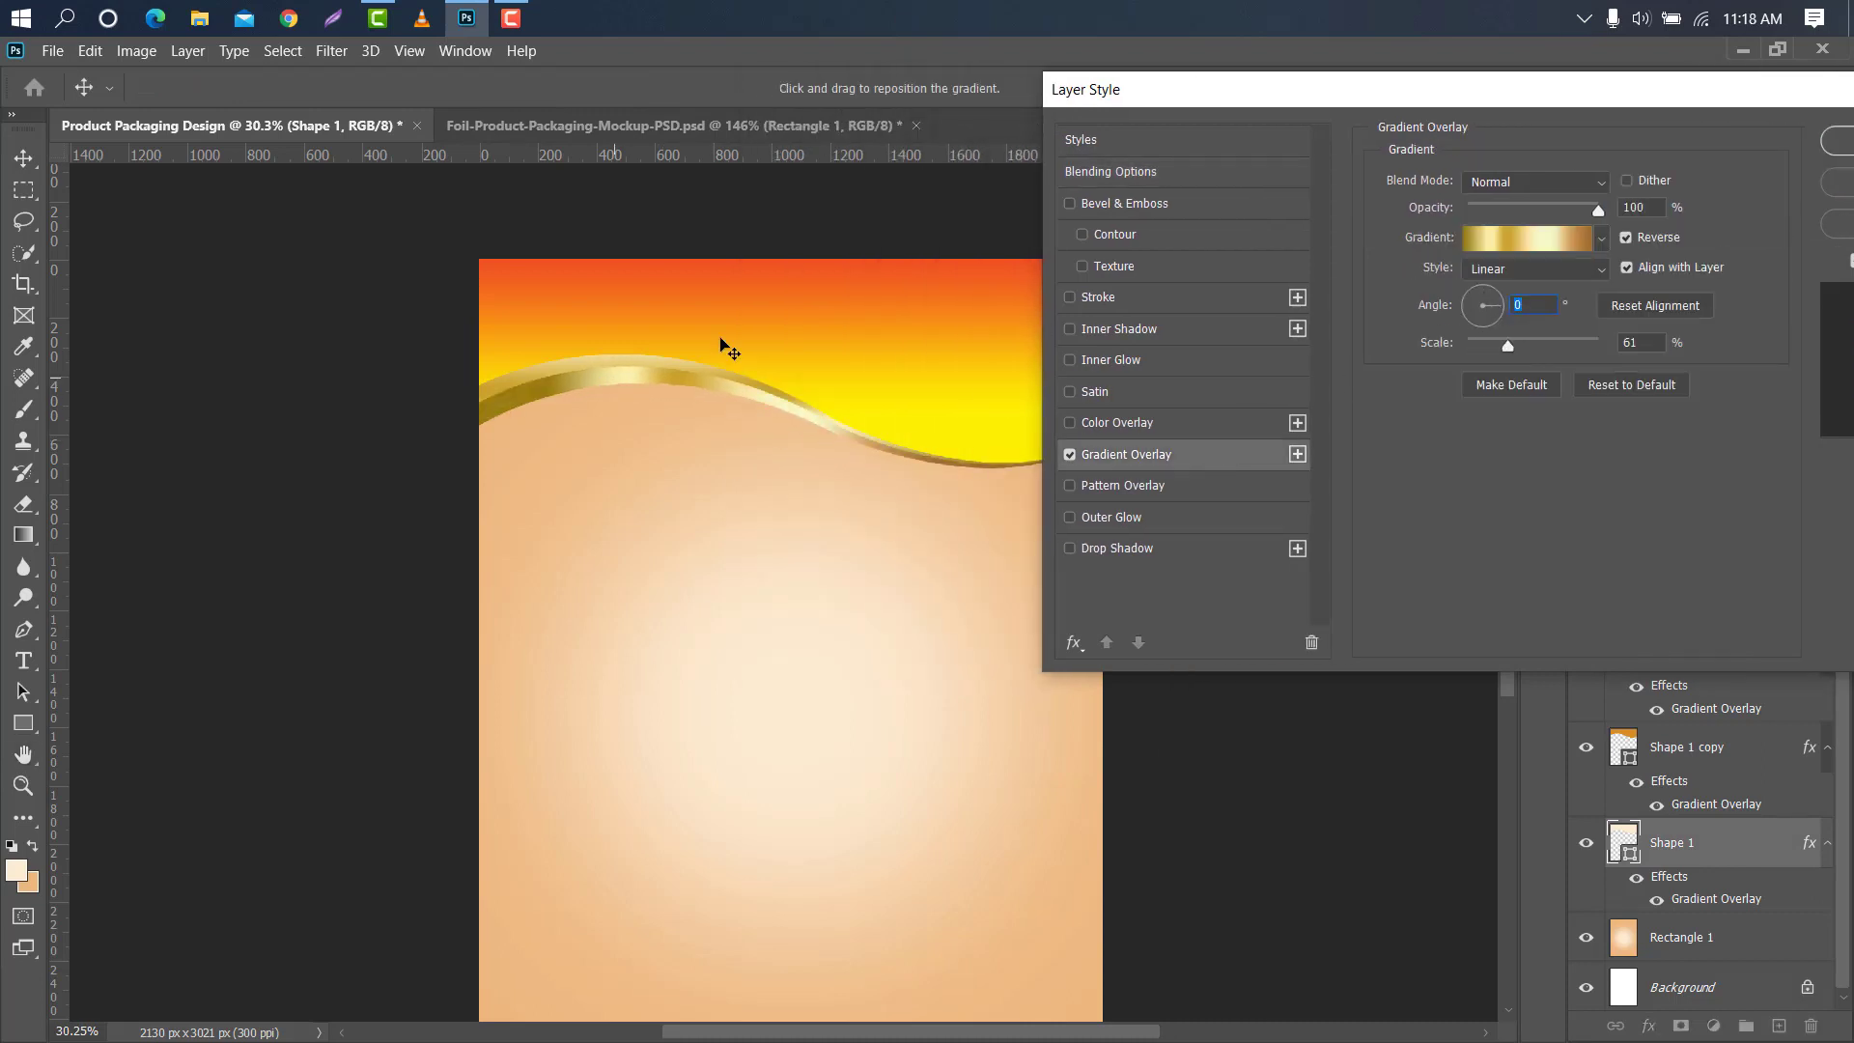
{"action": "left_click", "coordinate": [1834, 145]}
Set the middle wave shape's gold Gradient Overlay angle to 0° and reposition its highlights toward the left edge of the artwork.
{"action": "left_click", "coordinate": [1573, 724]}
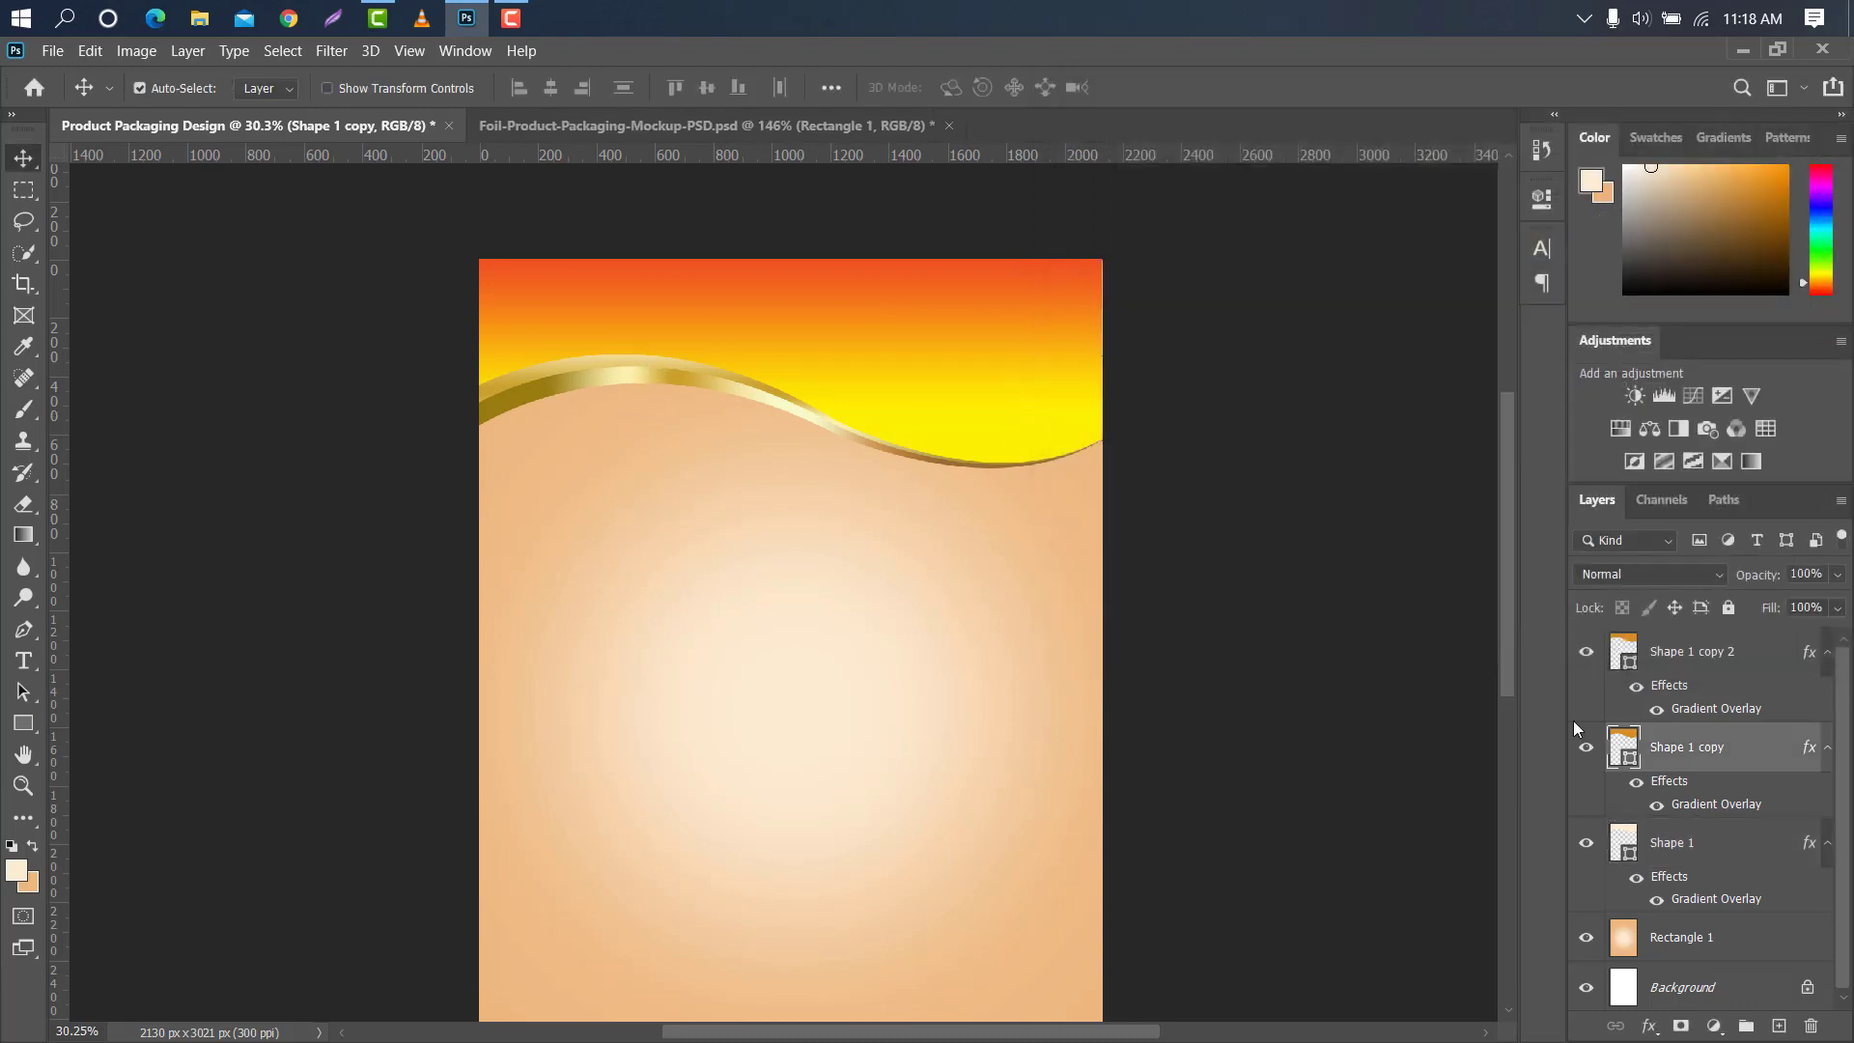
{"action": "double_click", "coordinate": [1774, 746]}
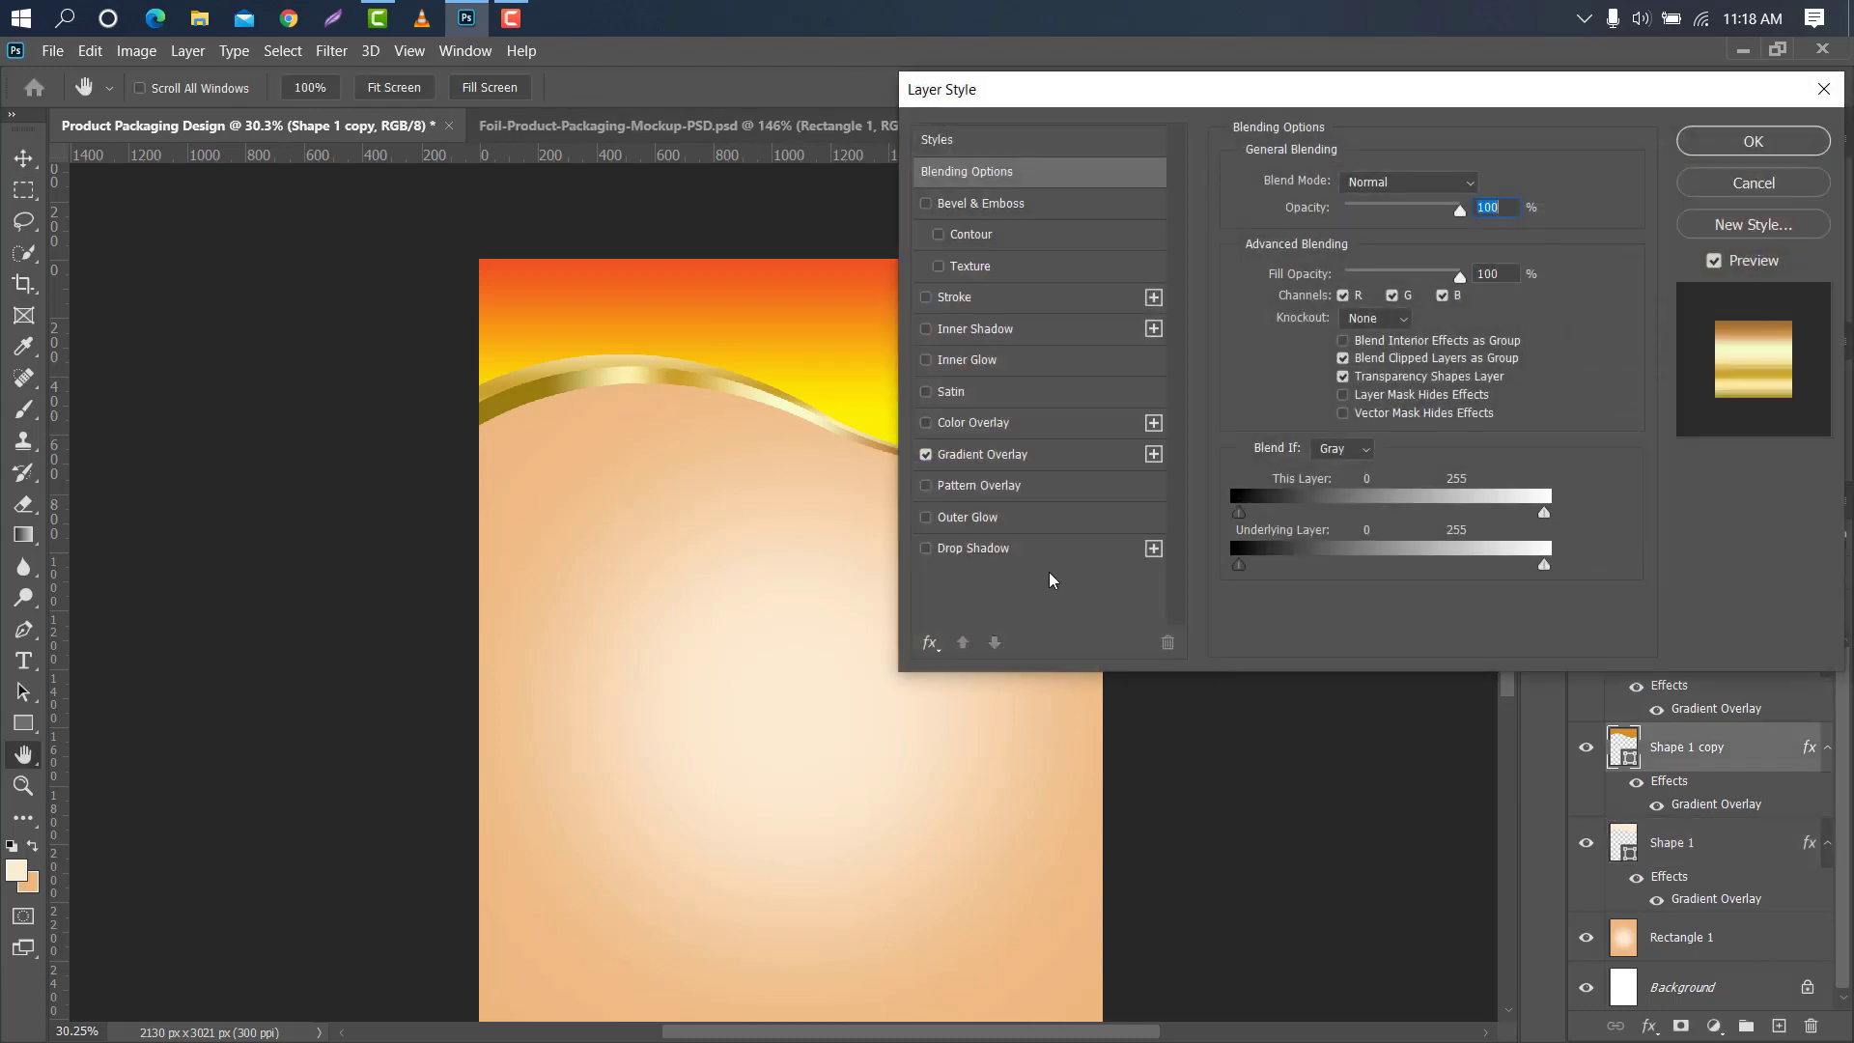
{"action": "left_click", "coordinate": [1027, 456]}
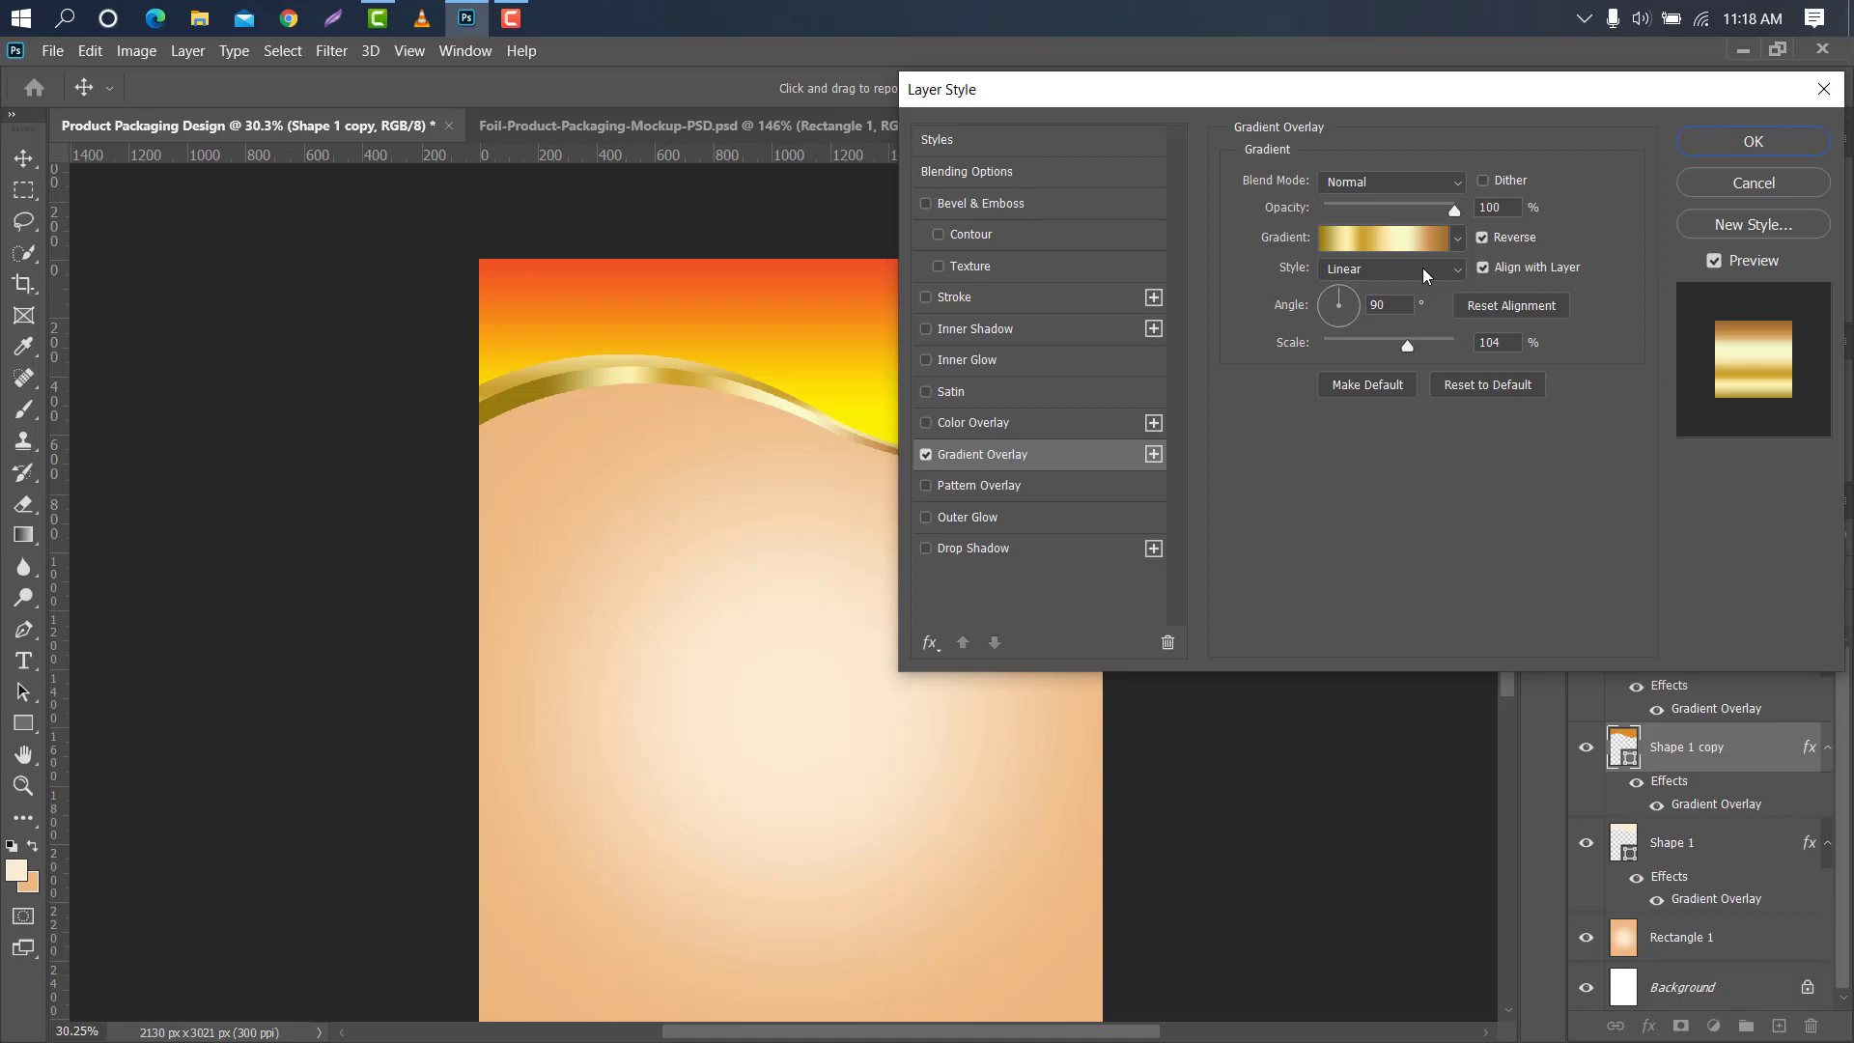
{"action": "left_click", "coordinate": [1353, 305]}
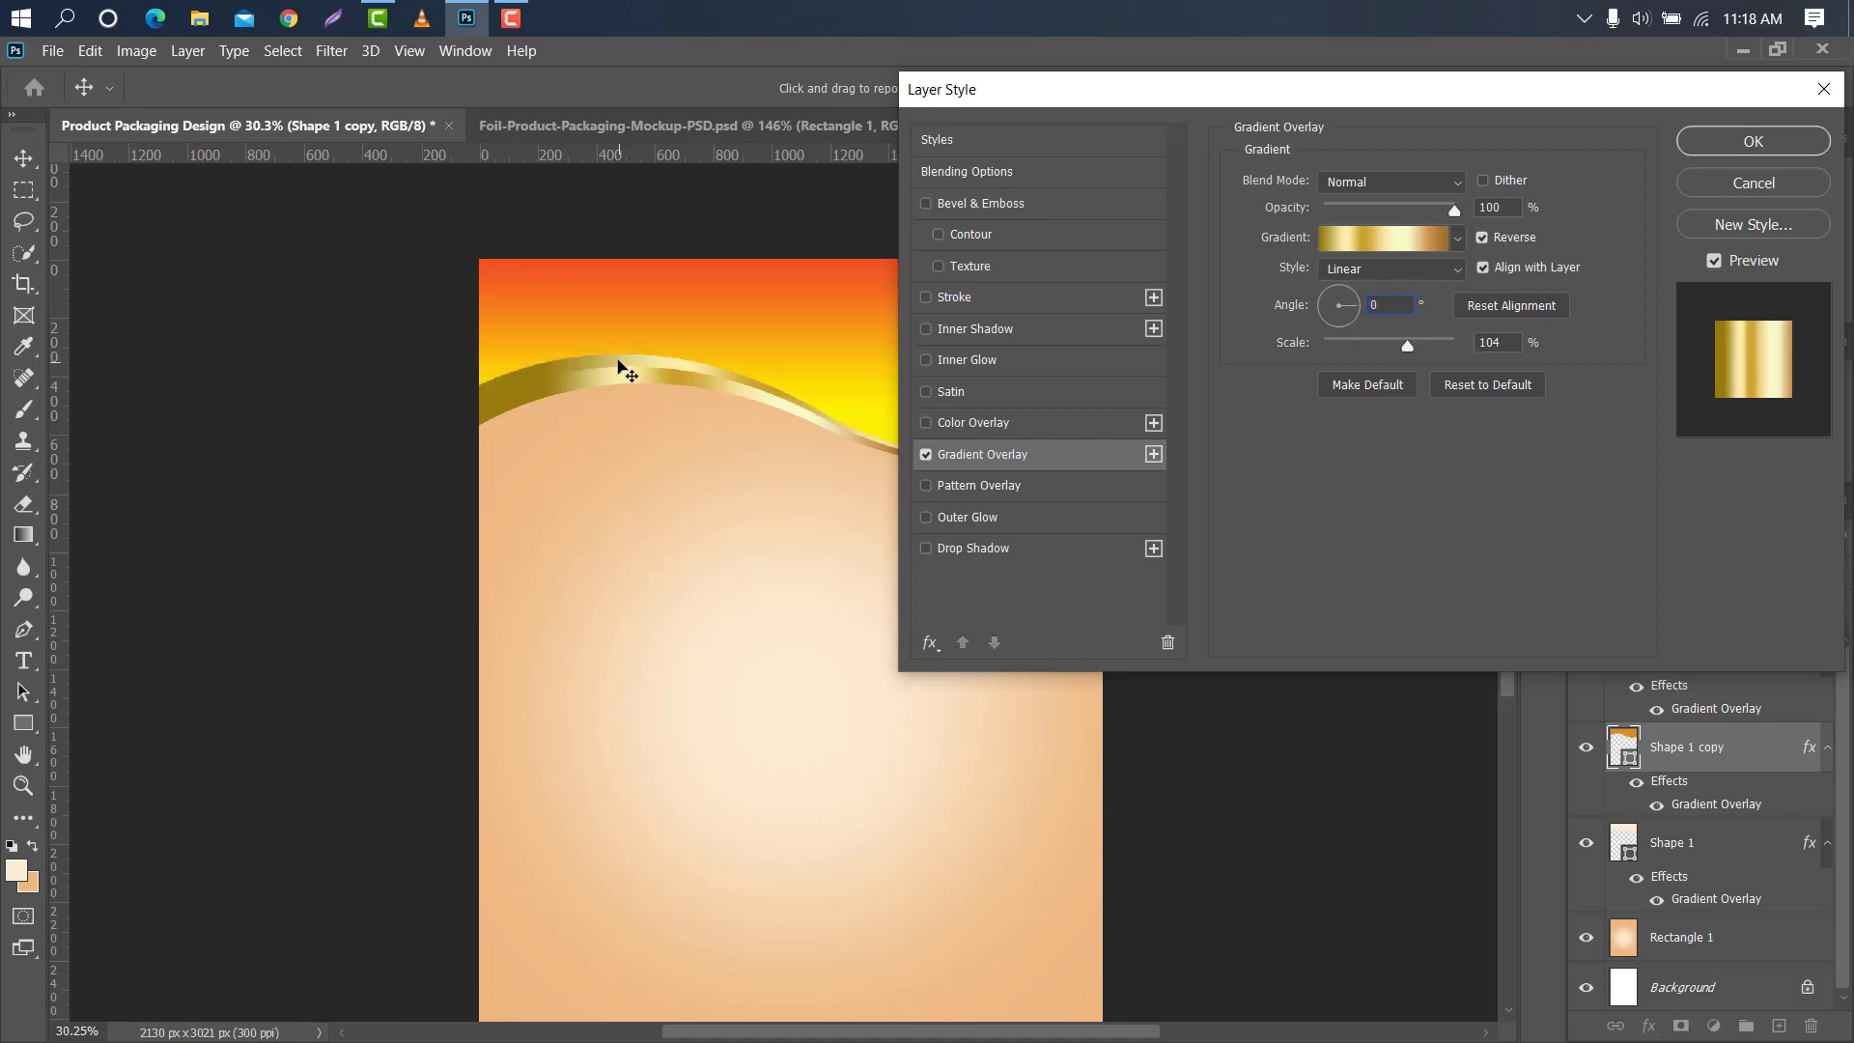
{"action": "left_click_drag", "start_coordinate": [620, 367], "coordinate": [524, 384]}
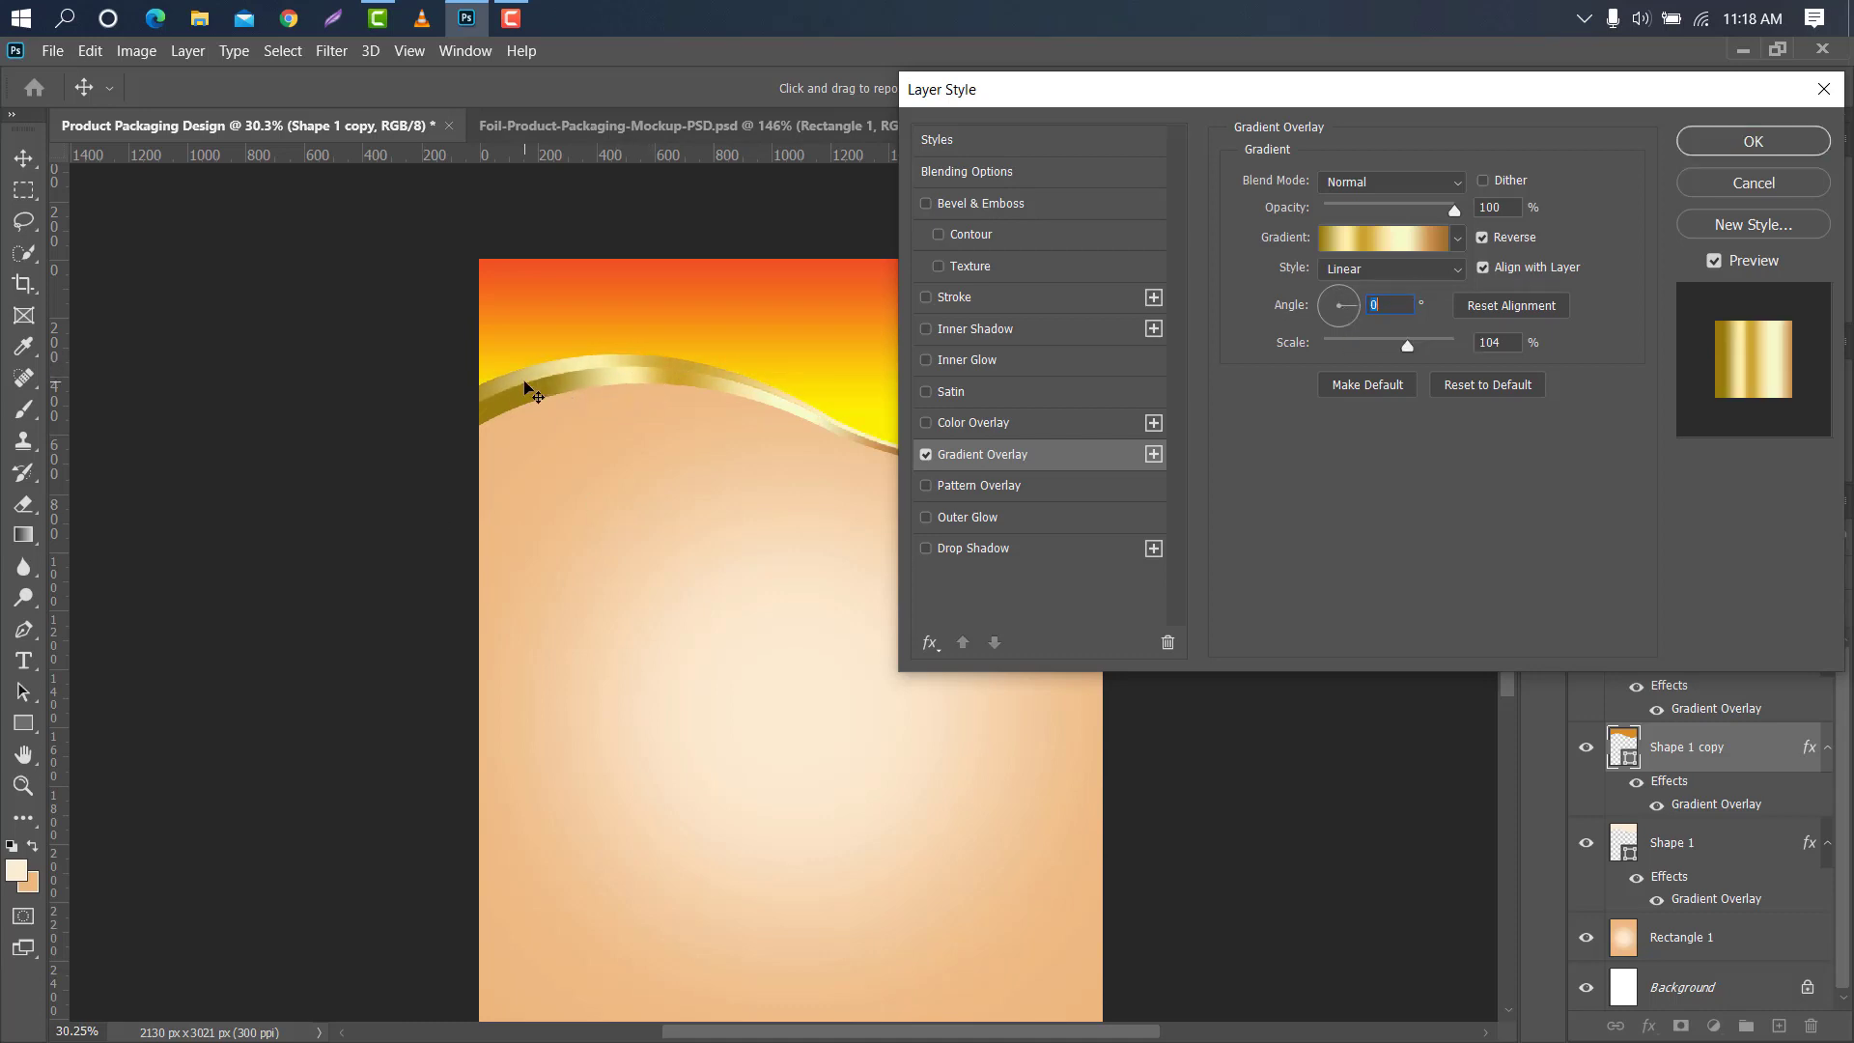
{"action": "left_click", "coordinate": [1752, 141]}
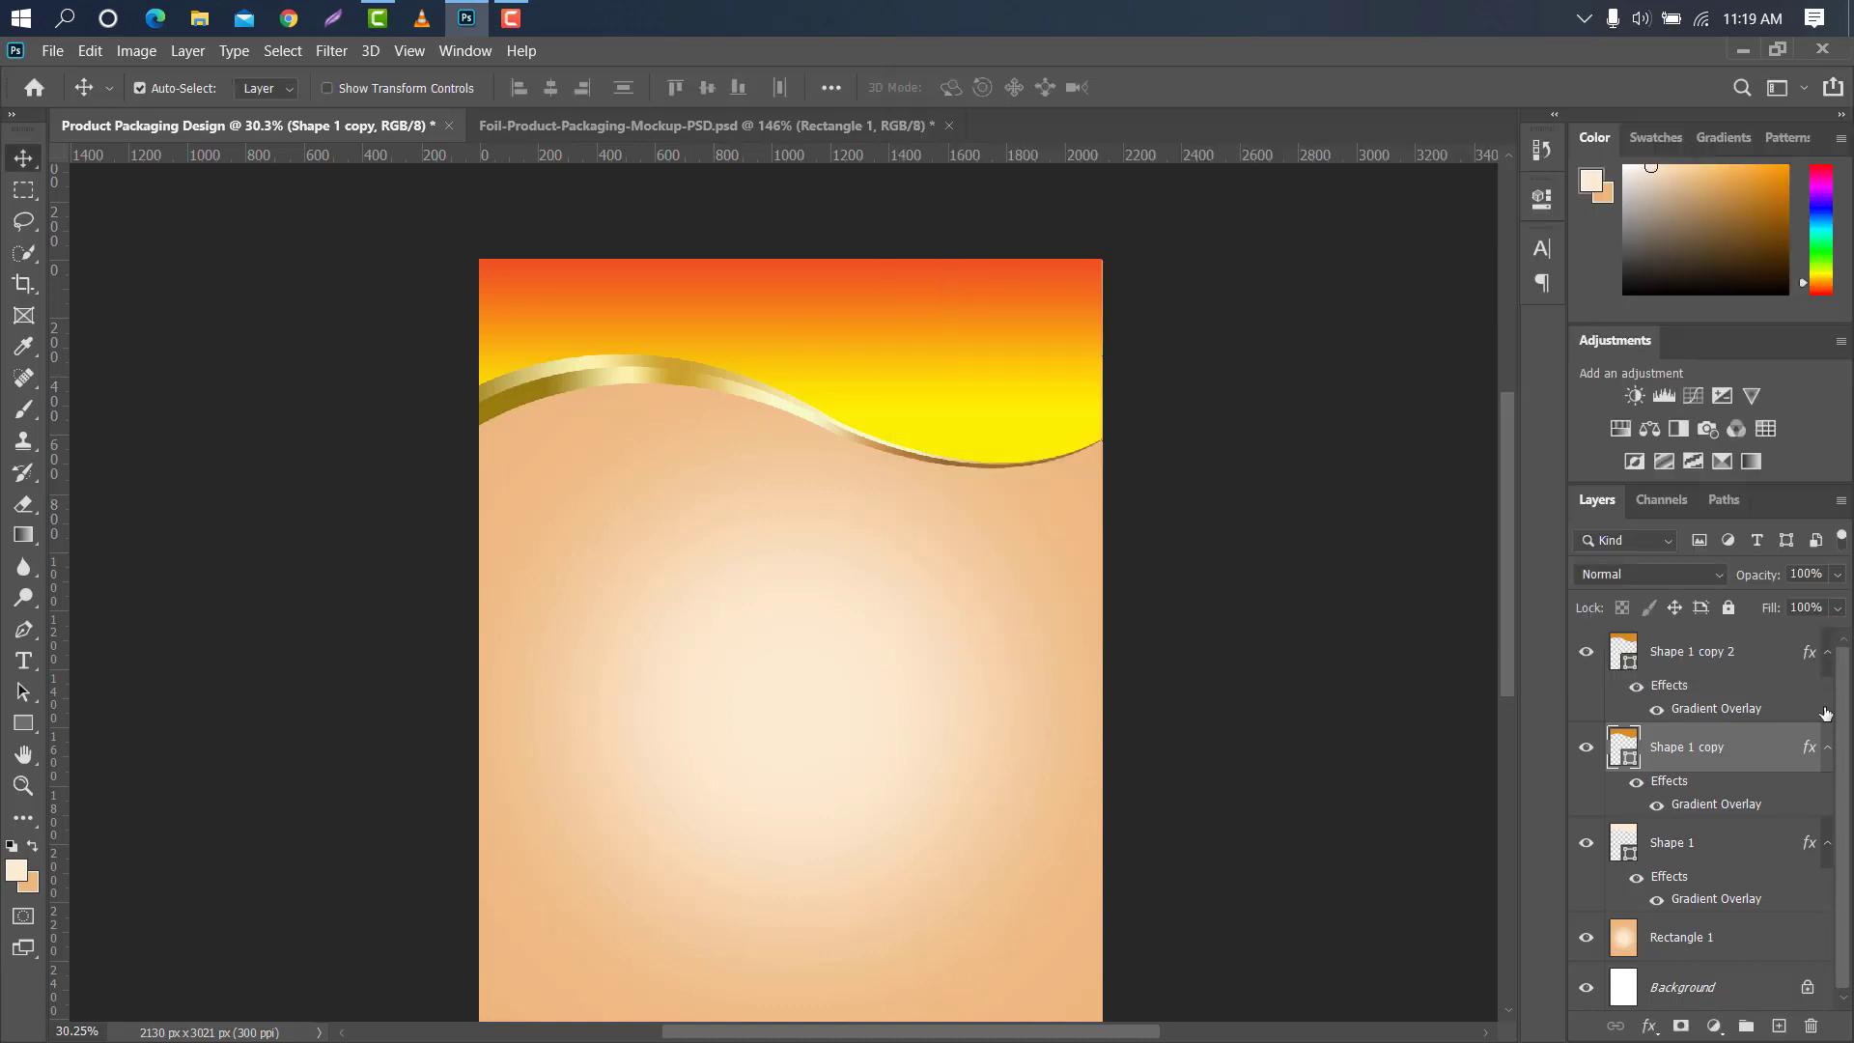
Group the three wave shape layers together.
{"action": "left_click", "coordinate": [1747, 656], "text": "shift"}
{"action": "left_click", "coordinate": [1742, 832], "text": "shift"}
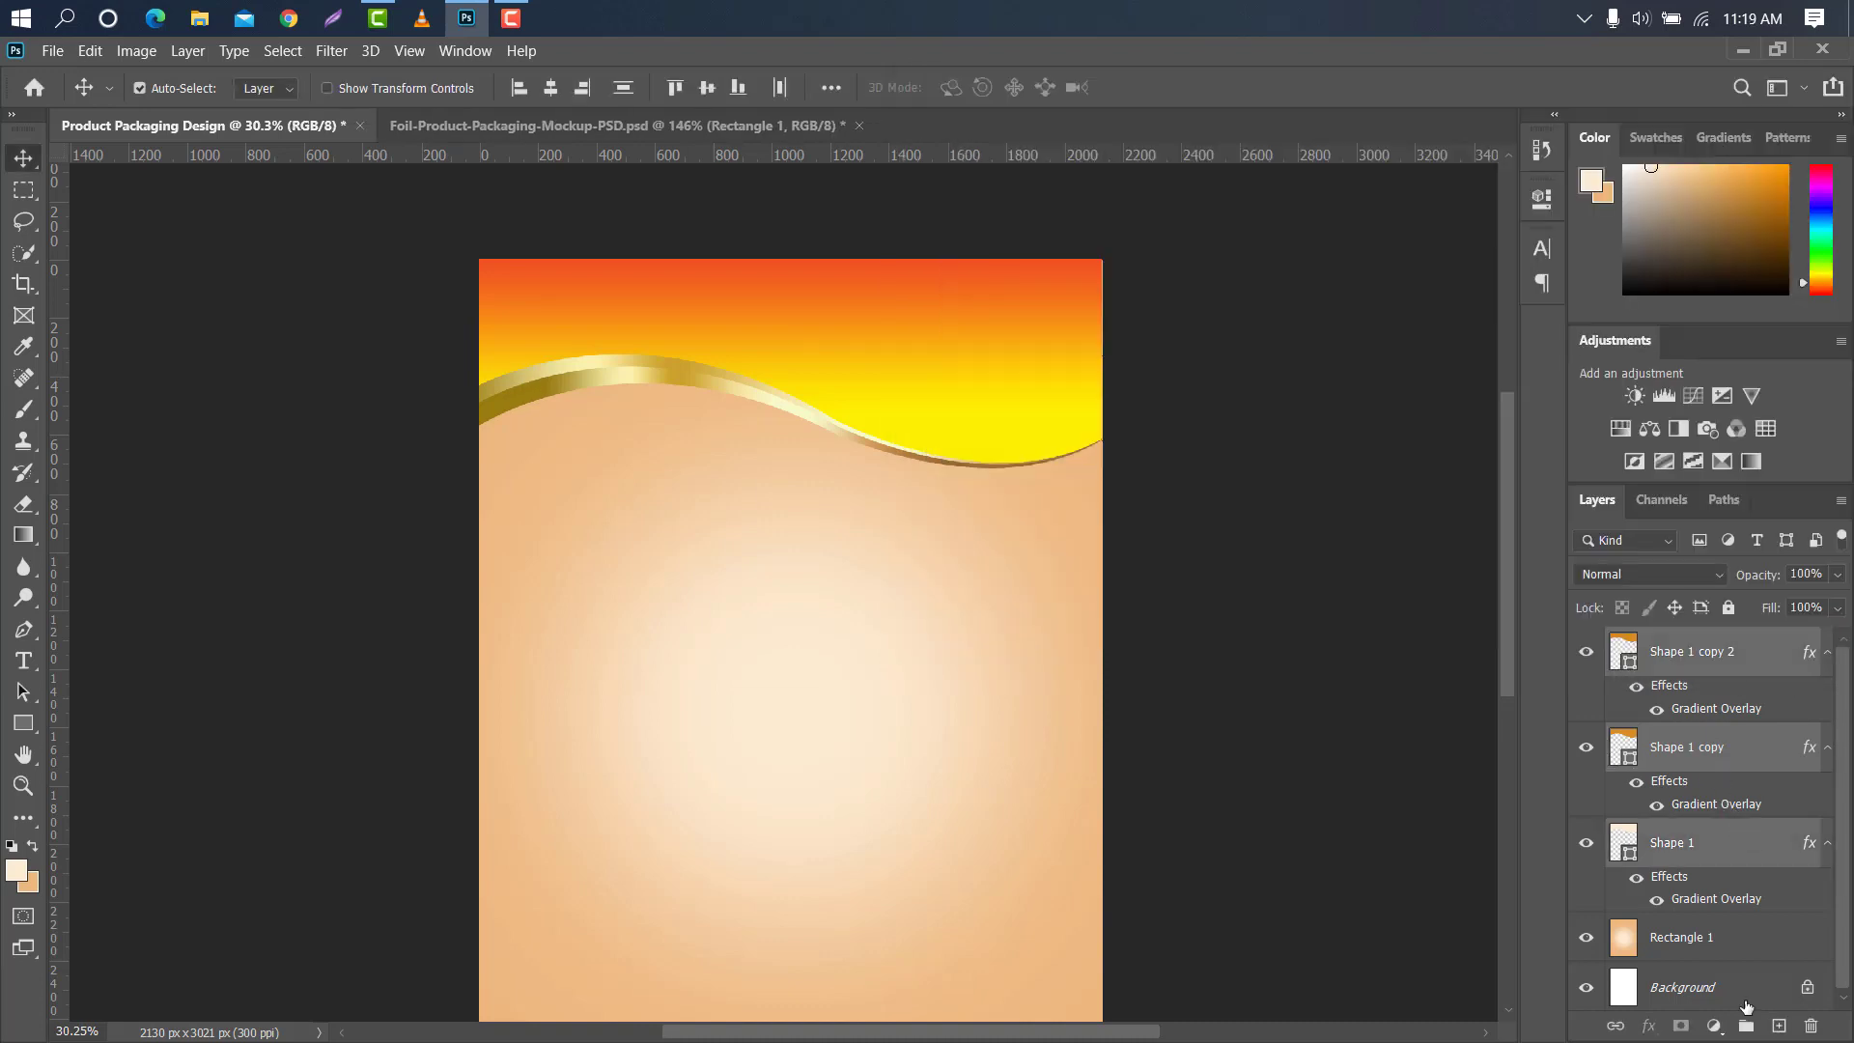
{"action": "left_click", "coordinate": [1747, 1027]}
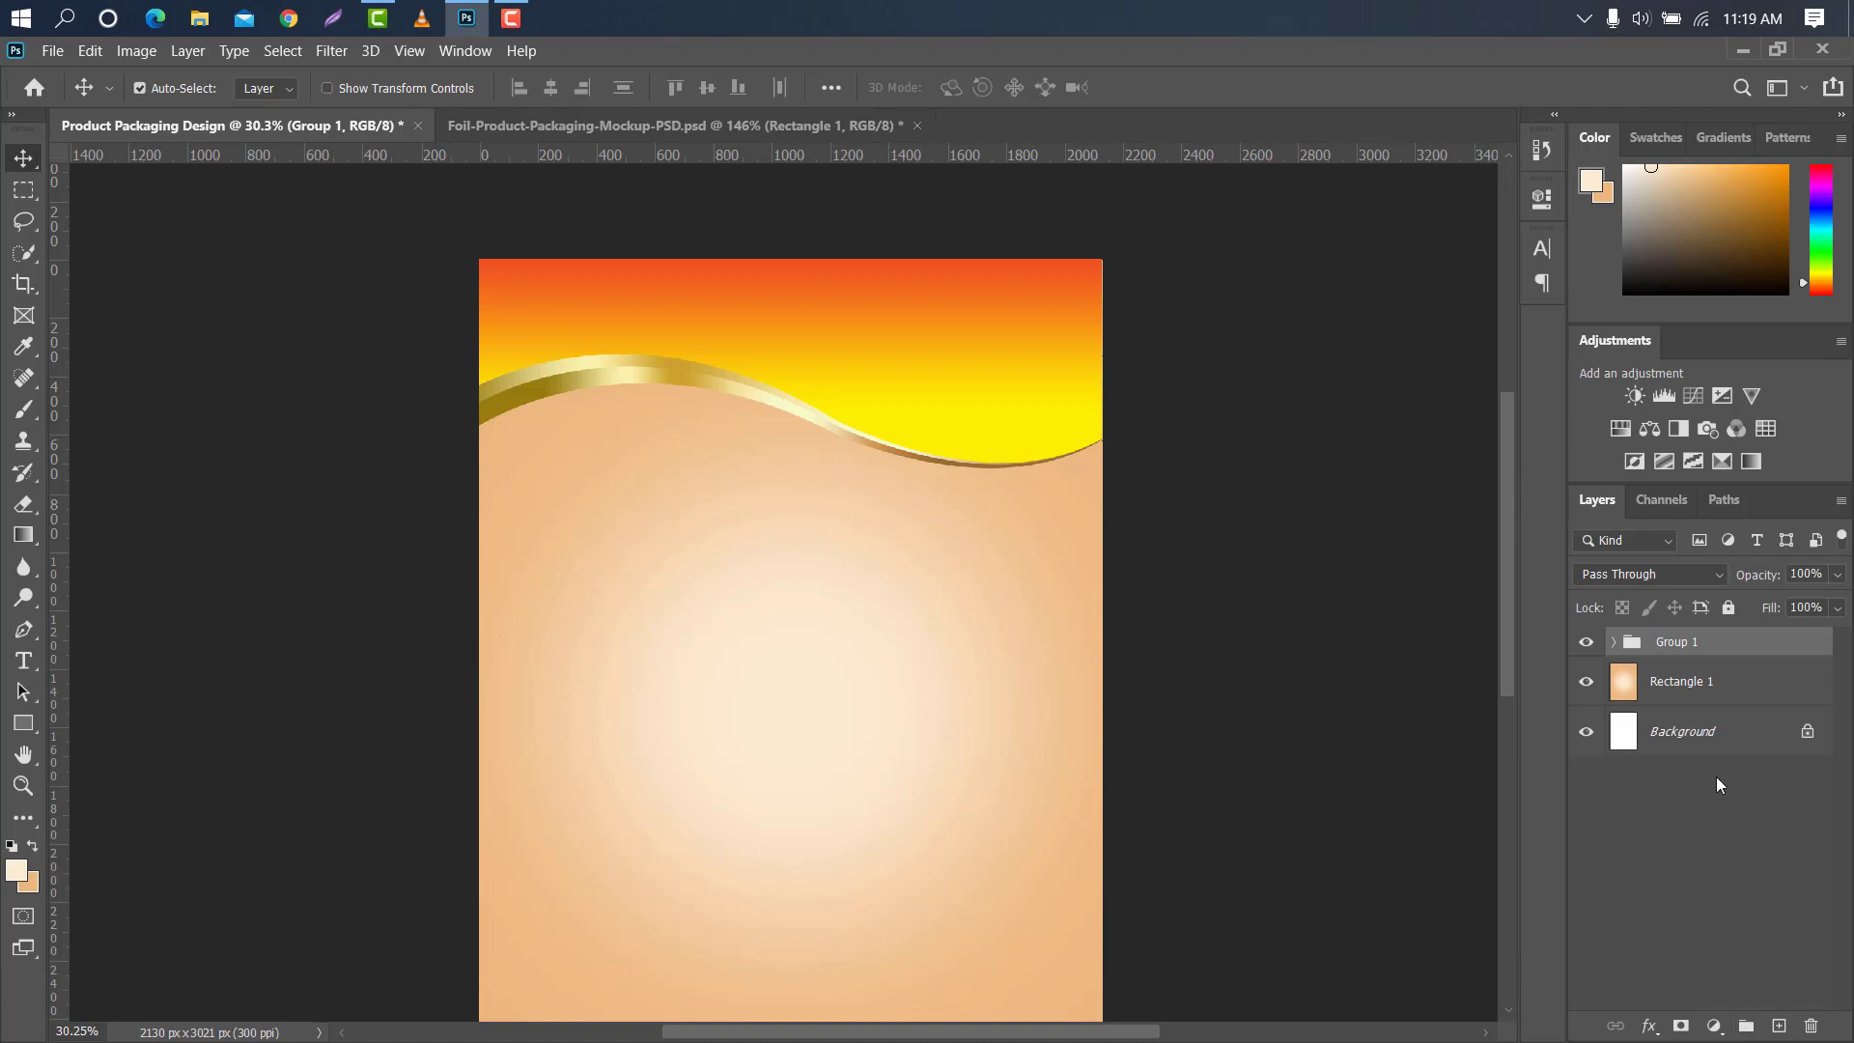
Duplicate the wave group and convert the copy to a smart object.
{"action": "left_click_drag", "start_coordinate": [1757, 653], "coordinate": [1781, 1025]}
{"action": "right_click", "coordinate": [1772, 648]}
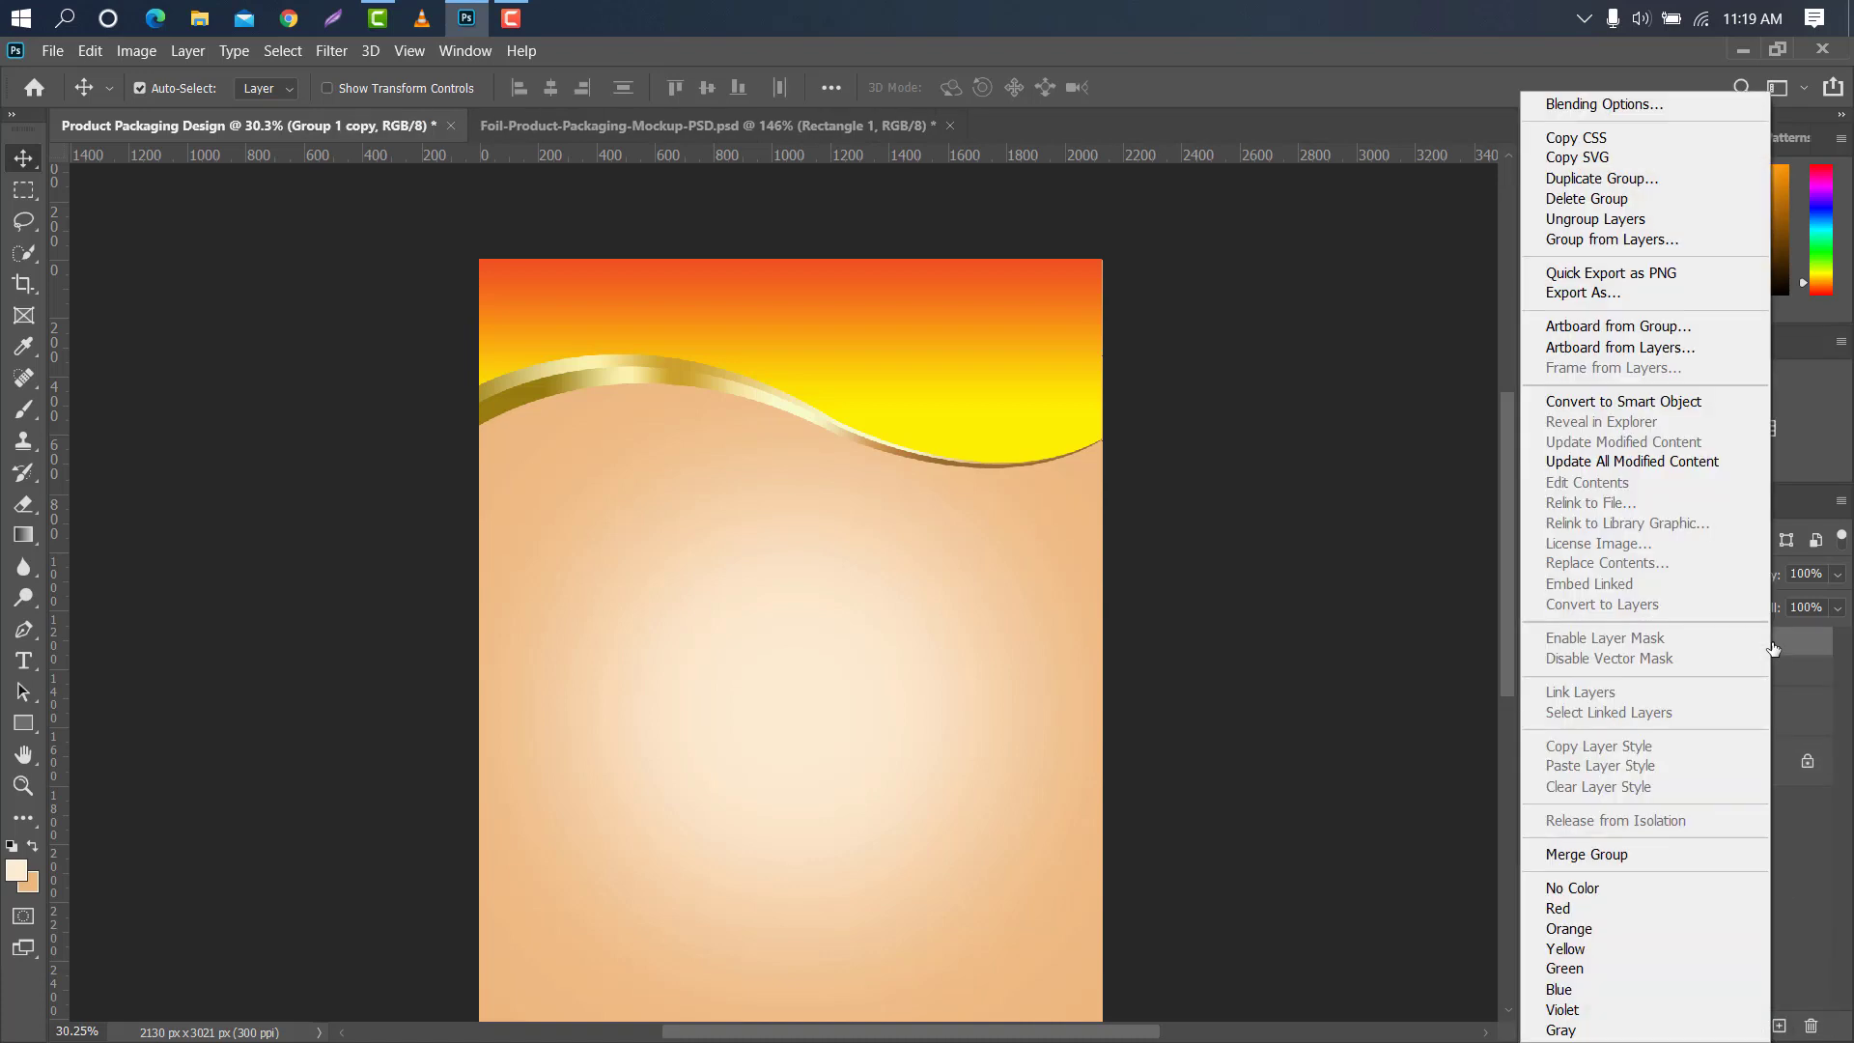
{"action": "left_click", "coordinate": [1632, 401]}
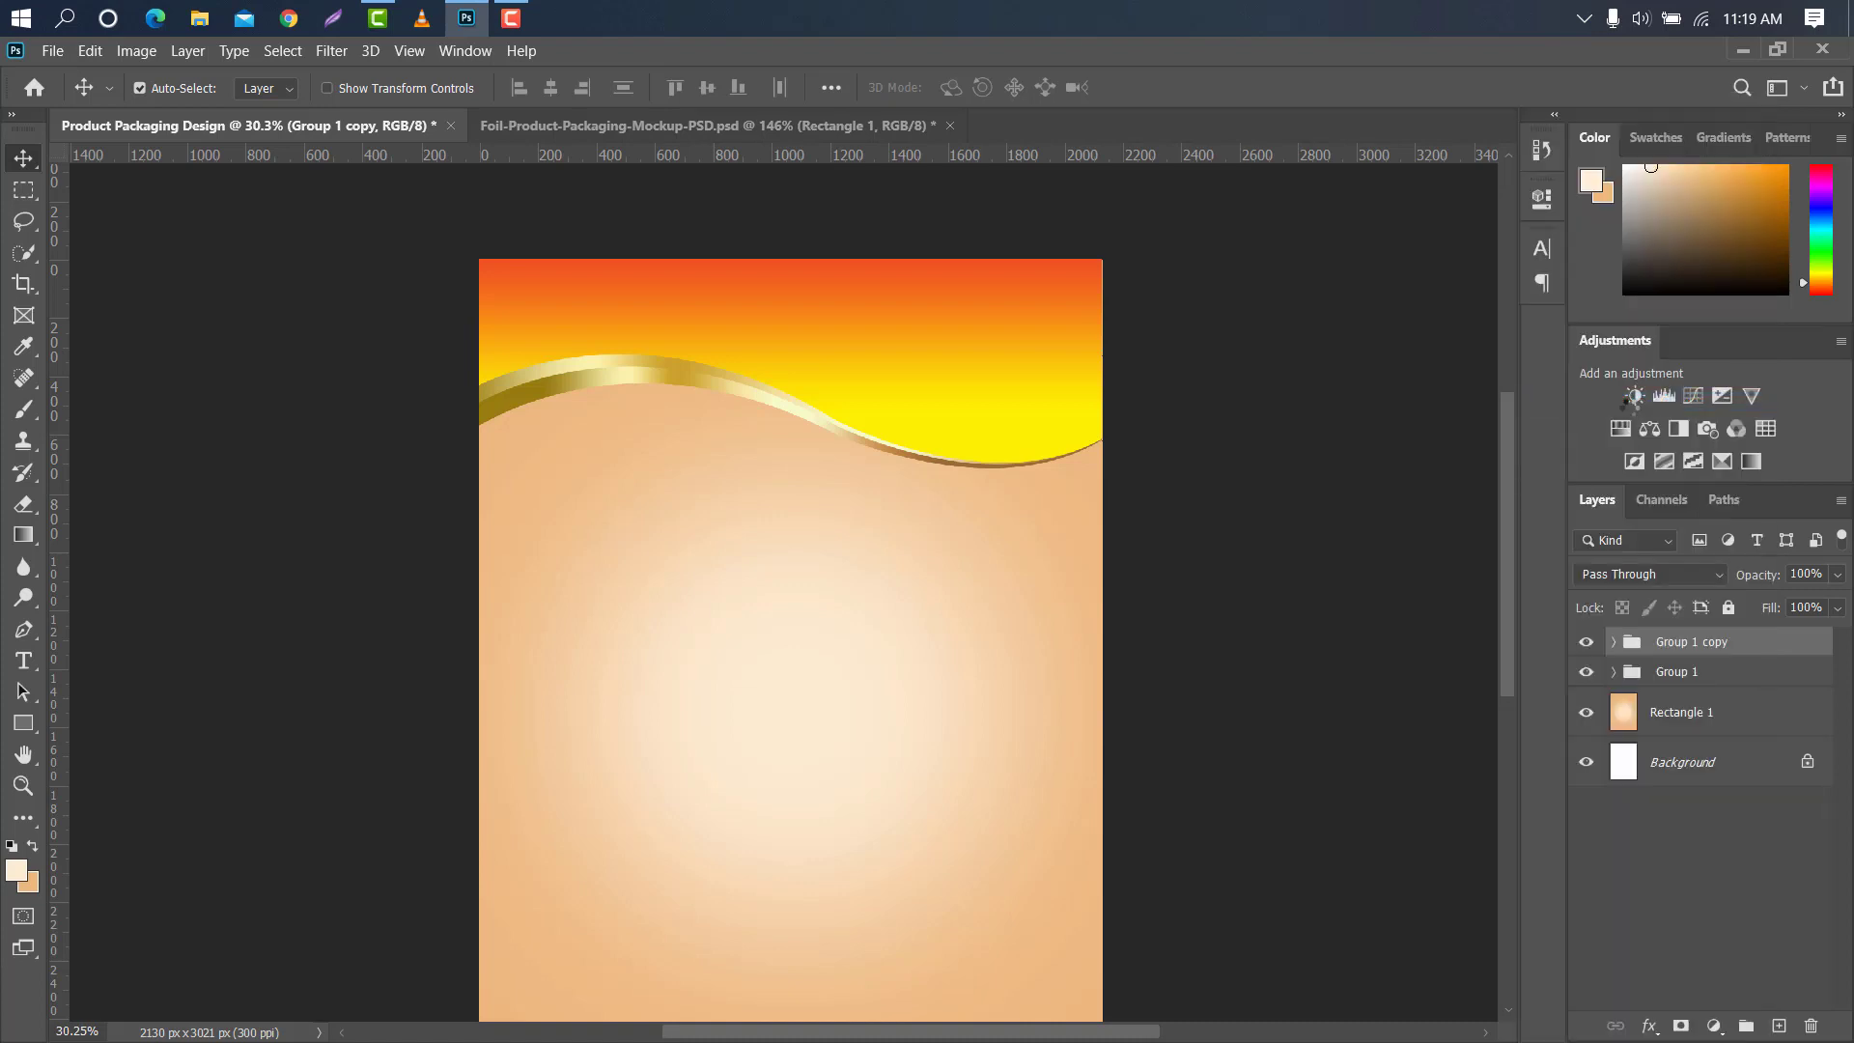
Rotate the wave copy 180° and place it along the bottom edge of the packaging as a footer.
{"action": "key", "text": "ctrl+t"}
{"action": "right_click", "coordinate": [938, 376]}
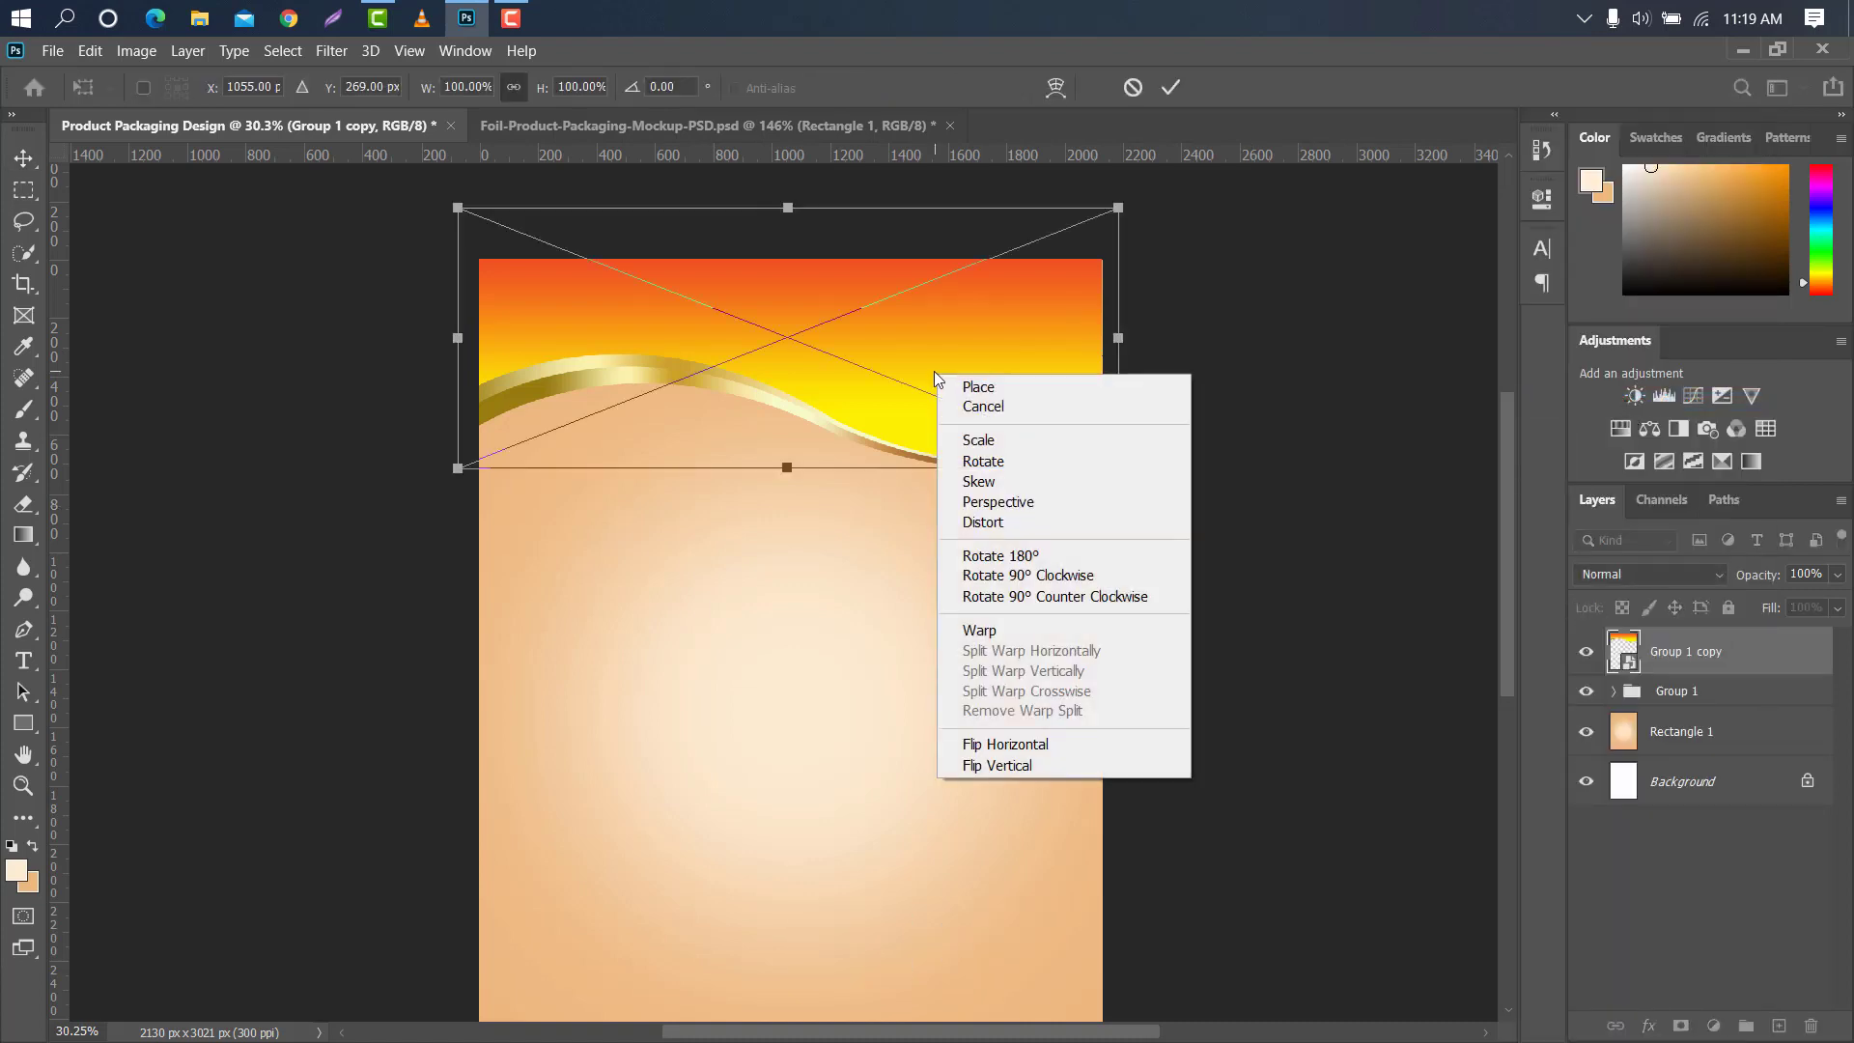
{"action": "left_click", "coordinate": [1010, 556]}
{"action": "left_click_drag", "start_coordinate": [970, 365], "coordinate": [976, 951]}
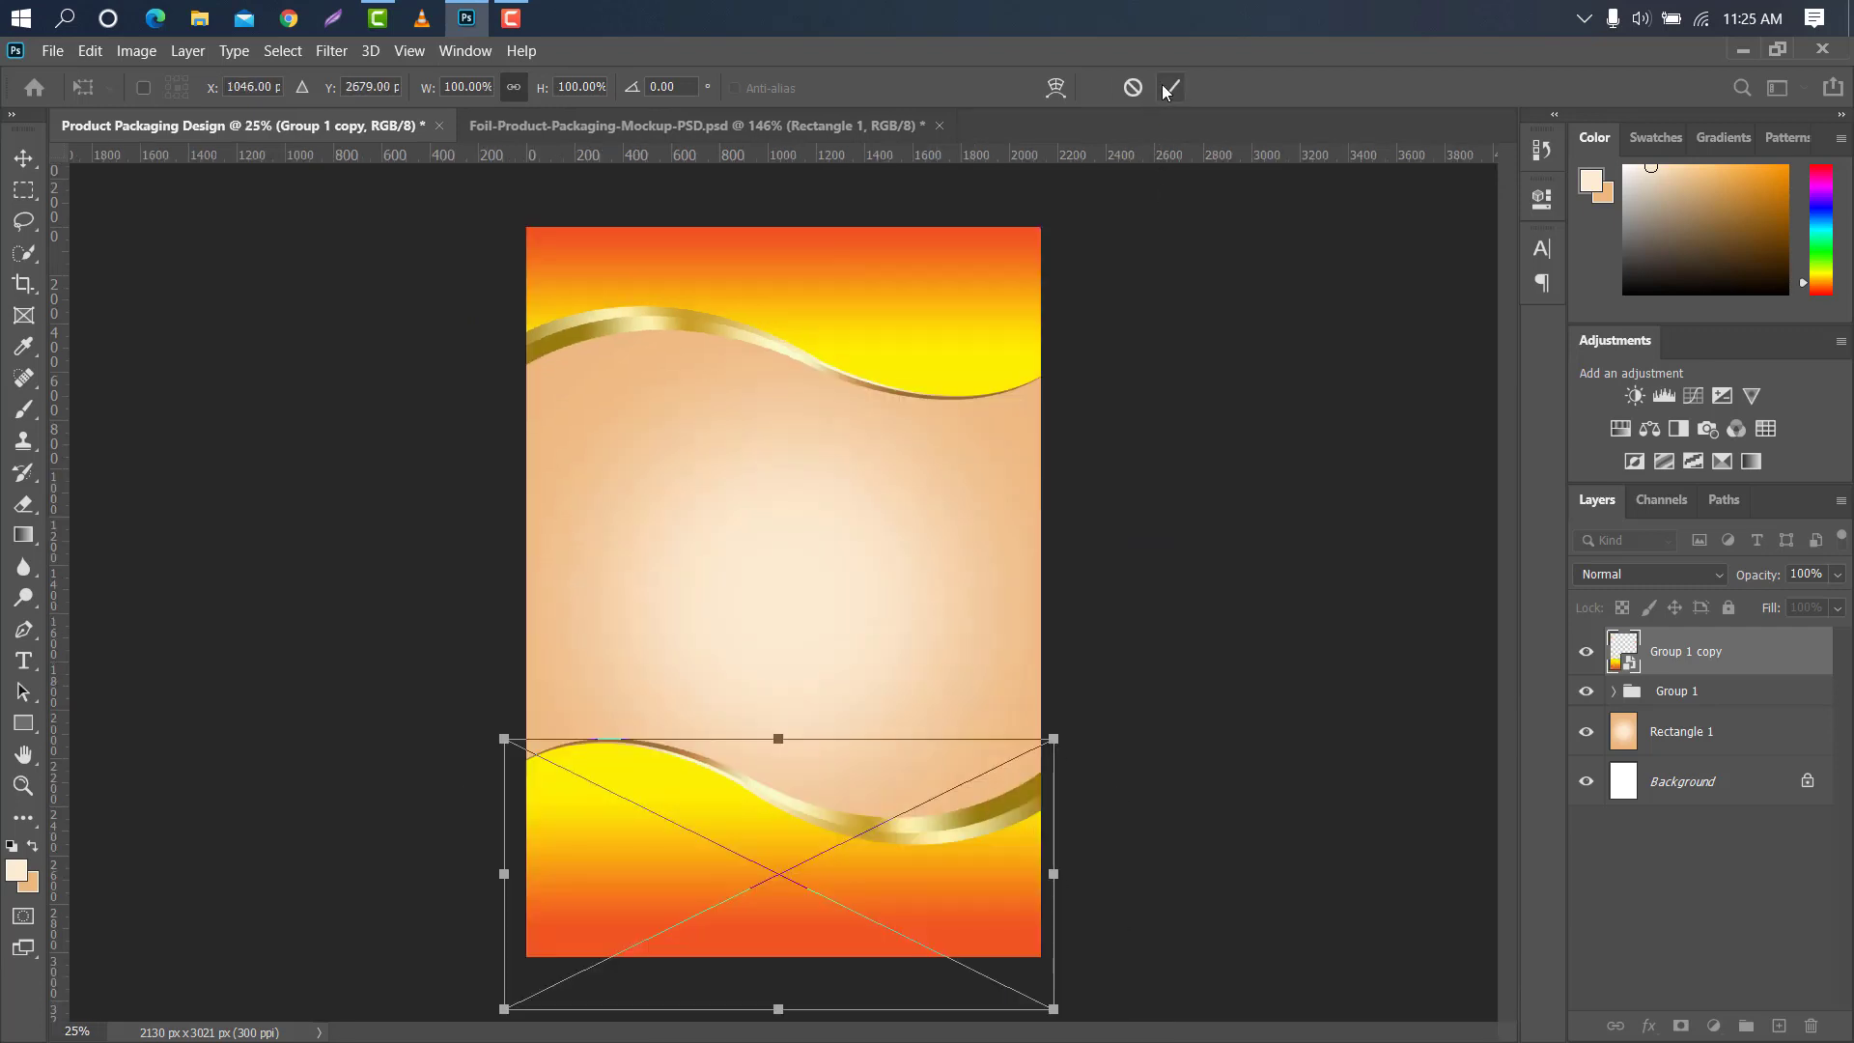
{"action": "left_click", "coordinate": [1167, 87]}
Draw a circle about 1175 px in diameter with the Ellipse tool on the peach area between the waves.
{"action": "left_click", "coordinate": [24, 724]}
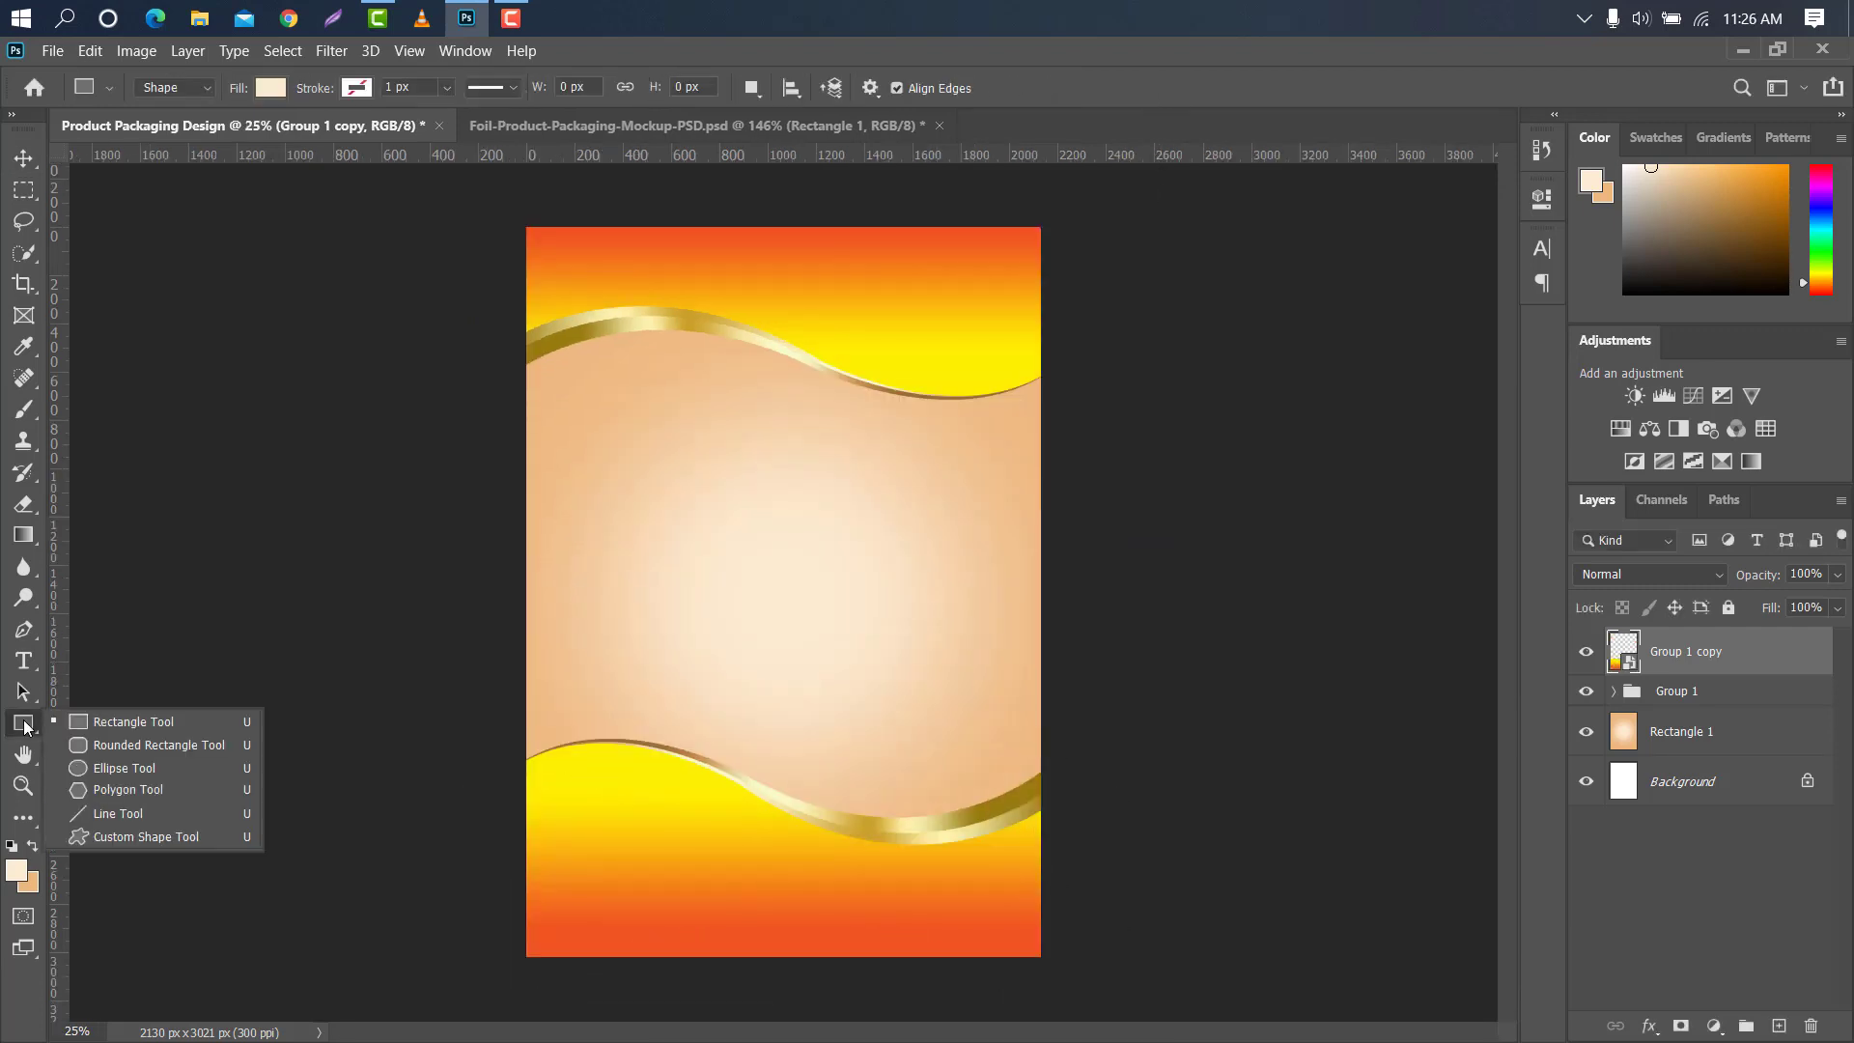
{"action": "left_click", "coordinate": [125, 768]}
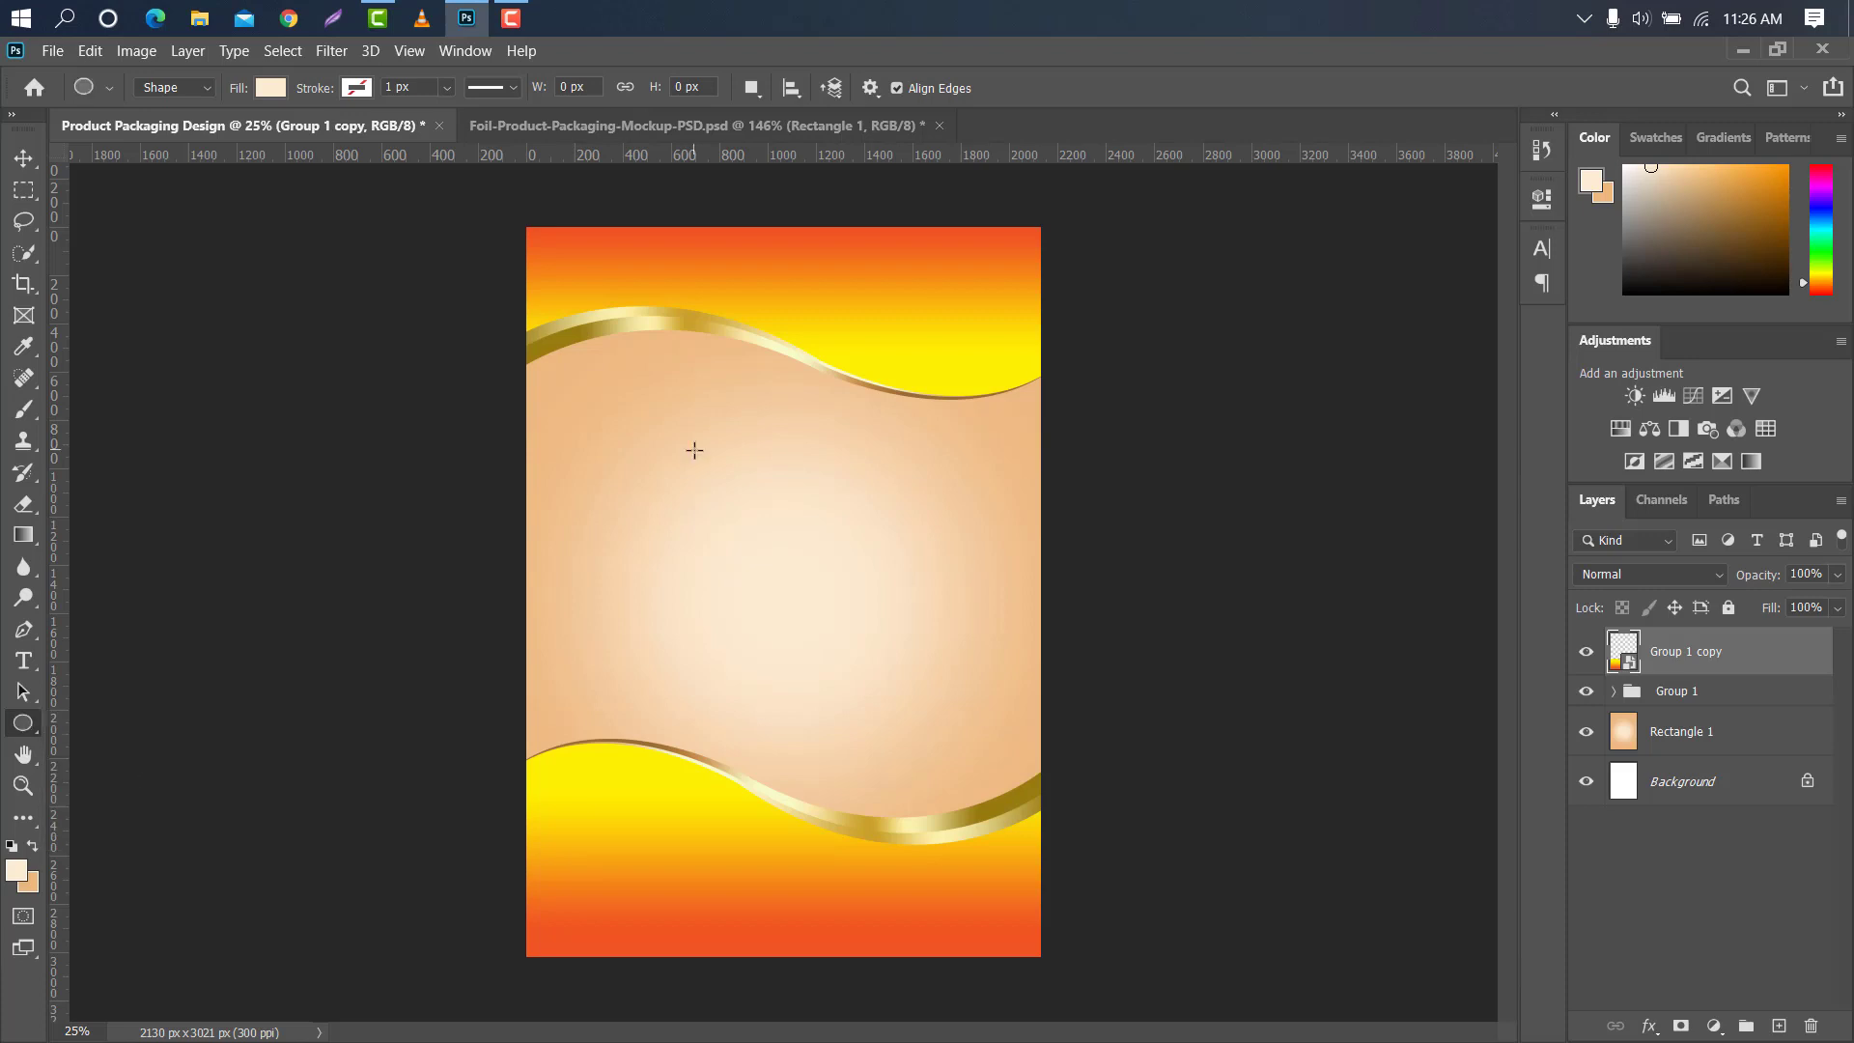
{"action": "left_click_drag", "start_coordinate": [691, 446], "coordinate": [979, 739]}
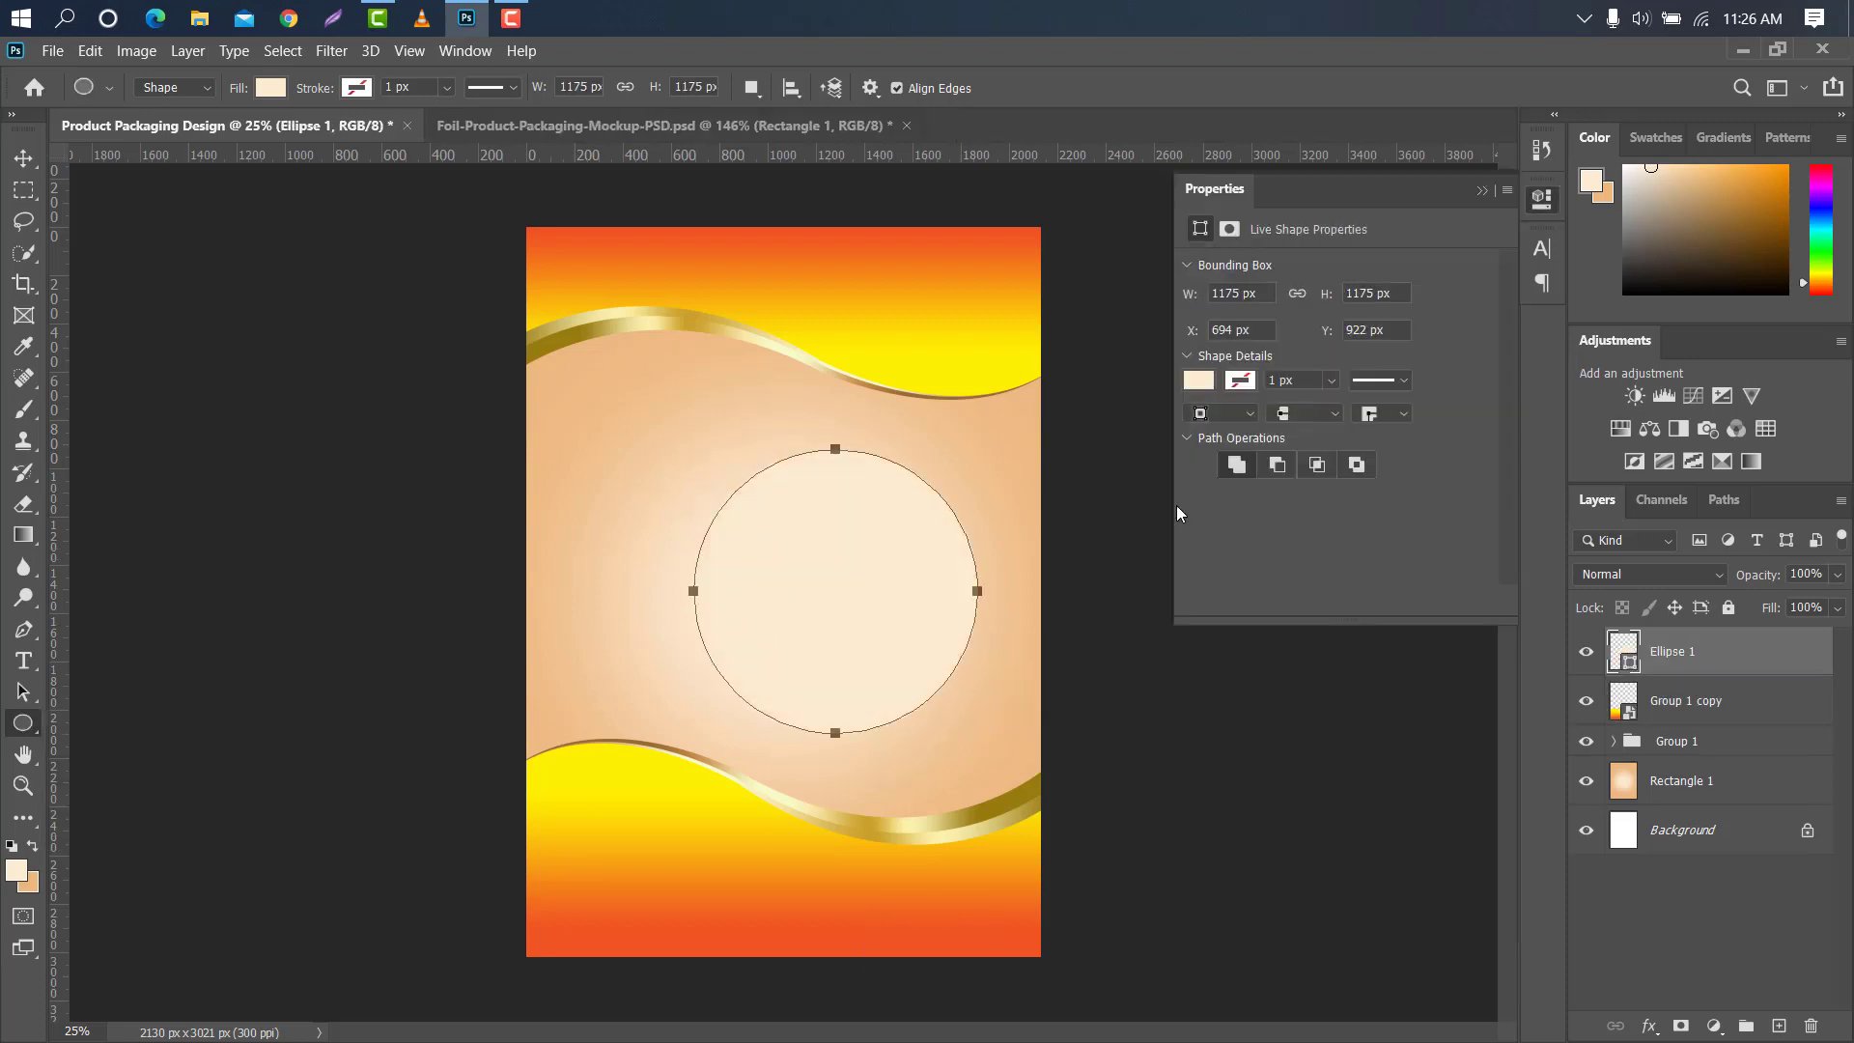
{"action": "left_click", "coordinate": [1486, 191]}
Fill the circle with white #ffffff and move it to the horizontal center of the packaging.
{"action": "double_click", "coordinate": [1621, 658]}
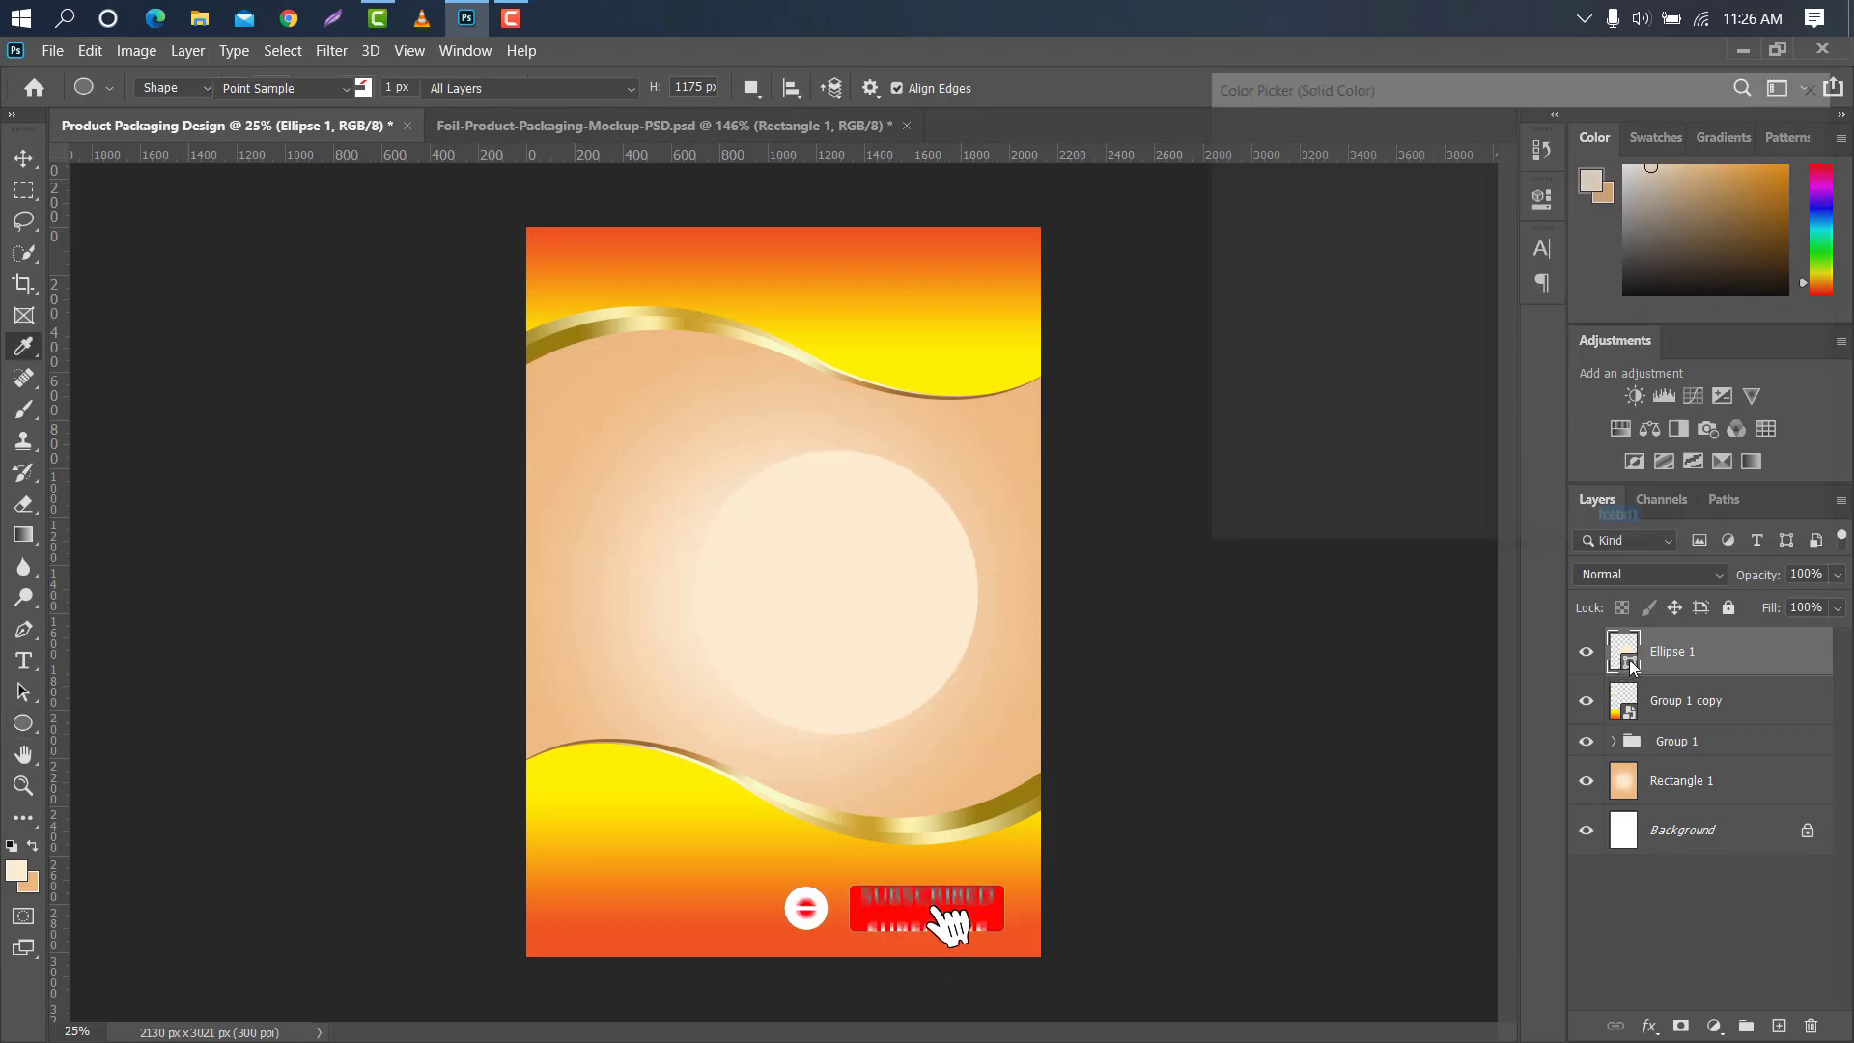
{"action": "type", "text": "ffffff"}
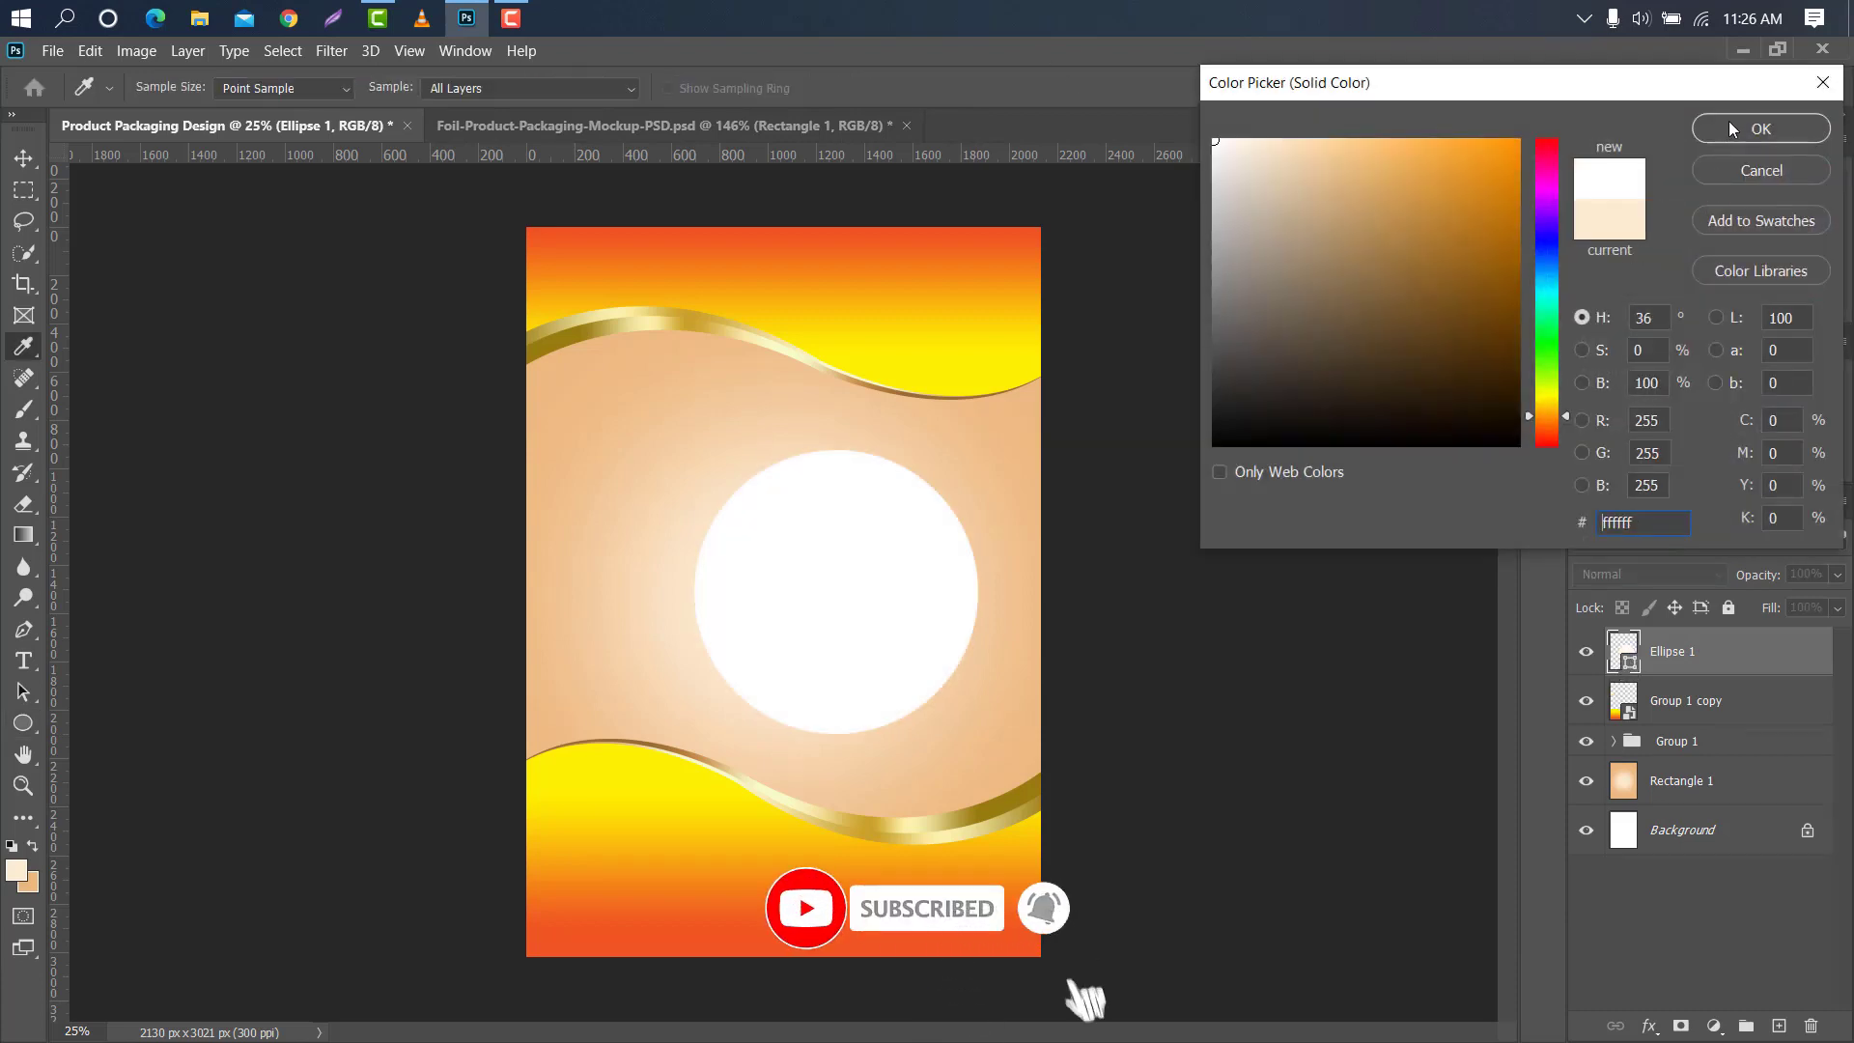
{"action": "left_click", "coordinate": [1728, 121]}
{"action": "key", "text": "v"}
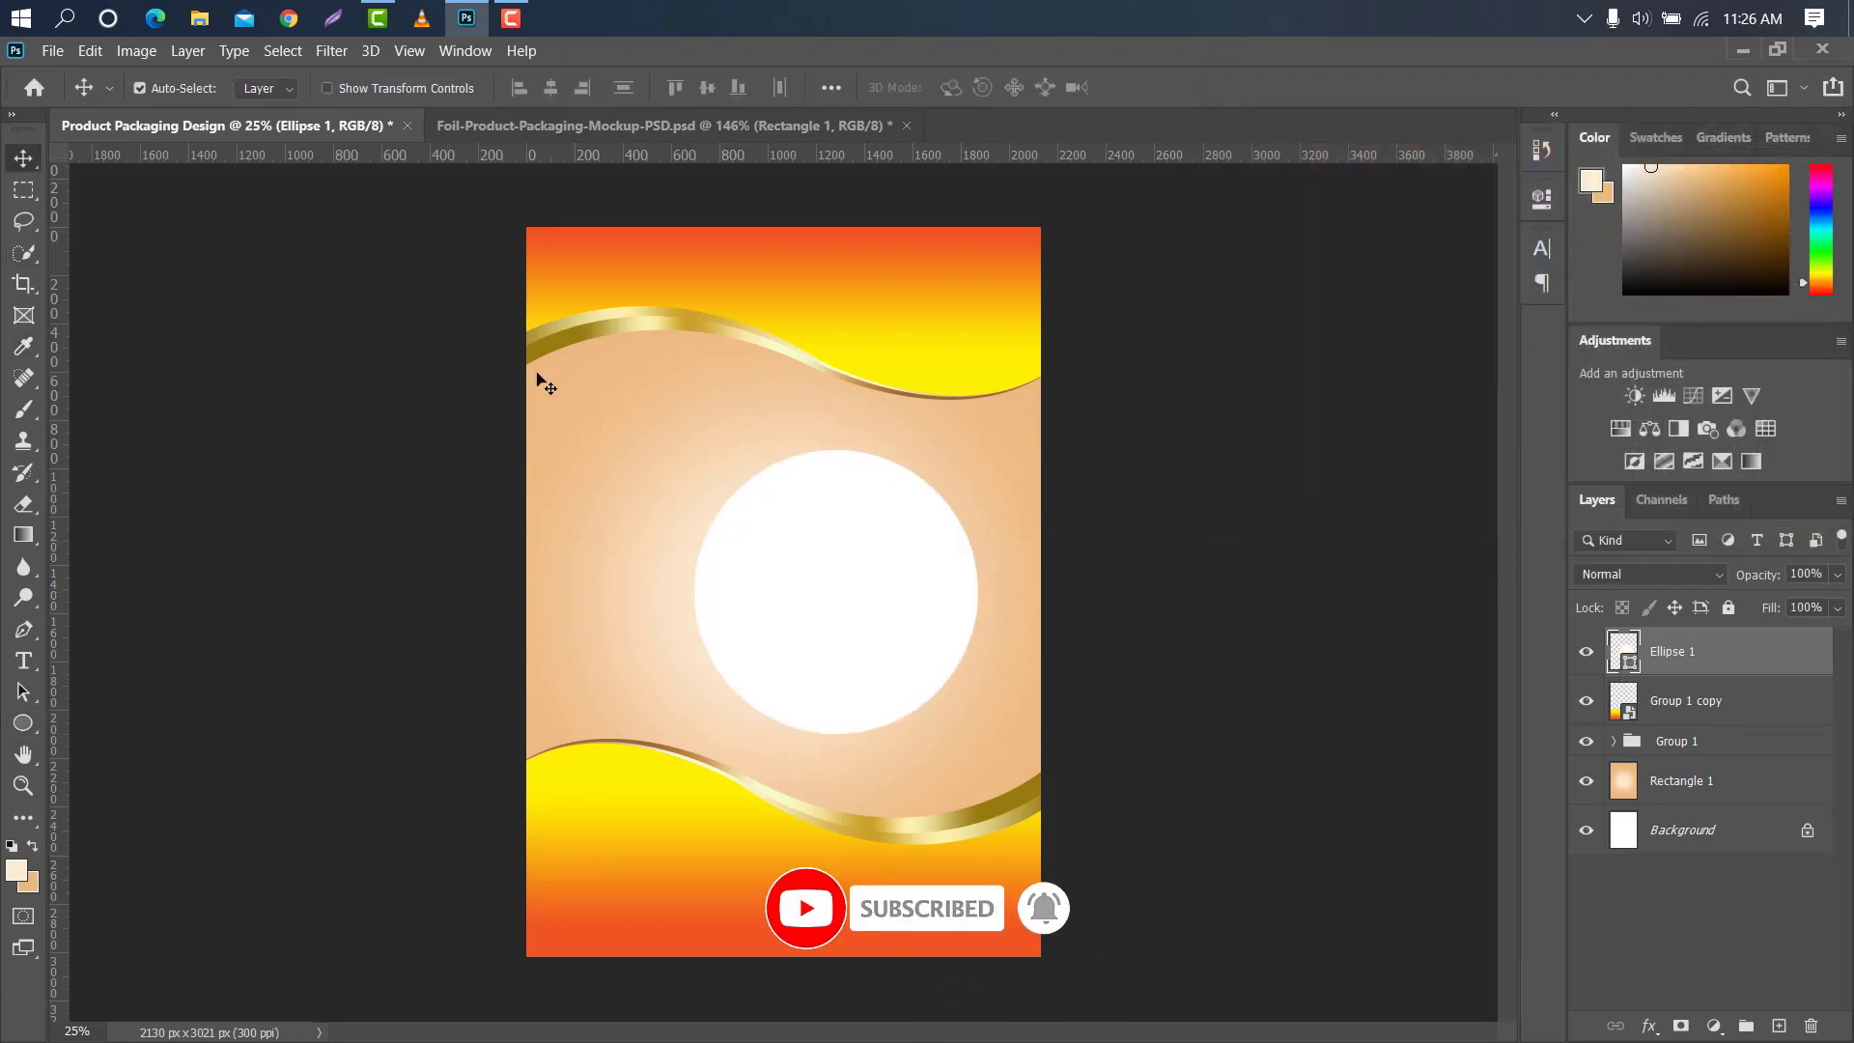
{"action": "scroll", "coordinate": [907, 567], "scroll_direction": "up", "scroll_amount": 2}
{"action": "scroll", "coordinate": [907, 568], "scroll_direction": "down", "scroll_amount": 1}
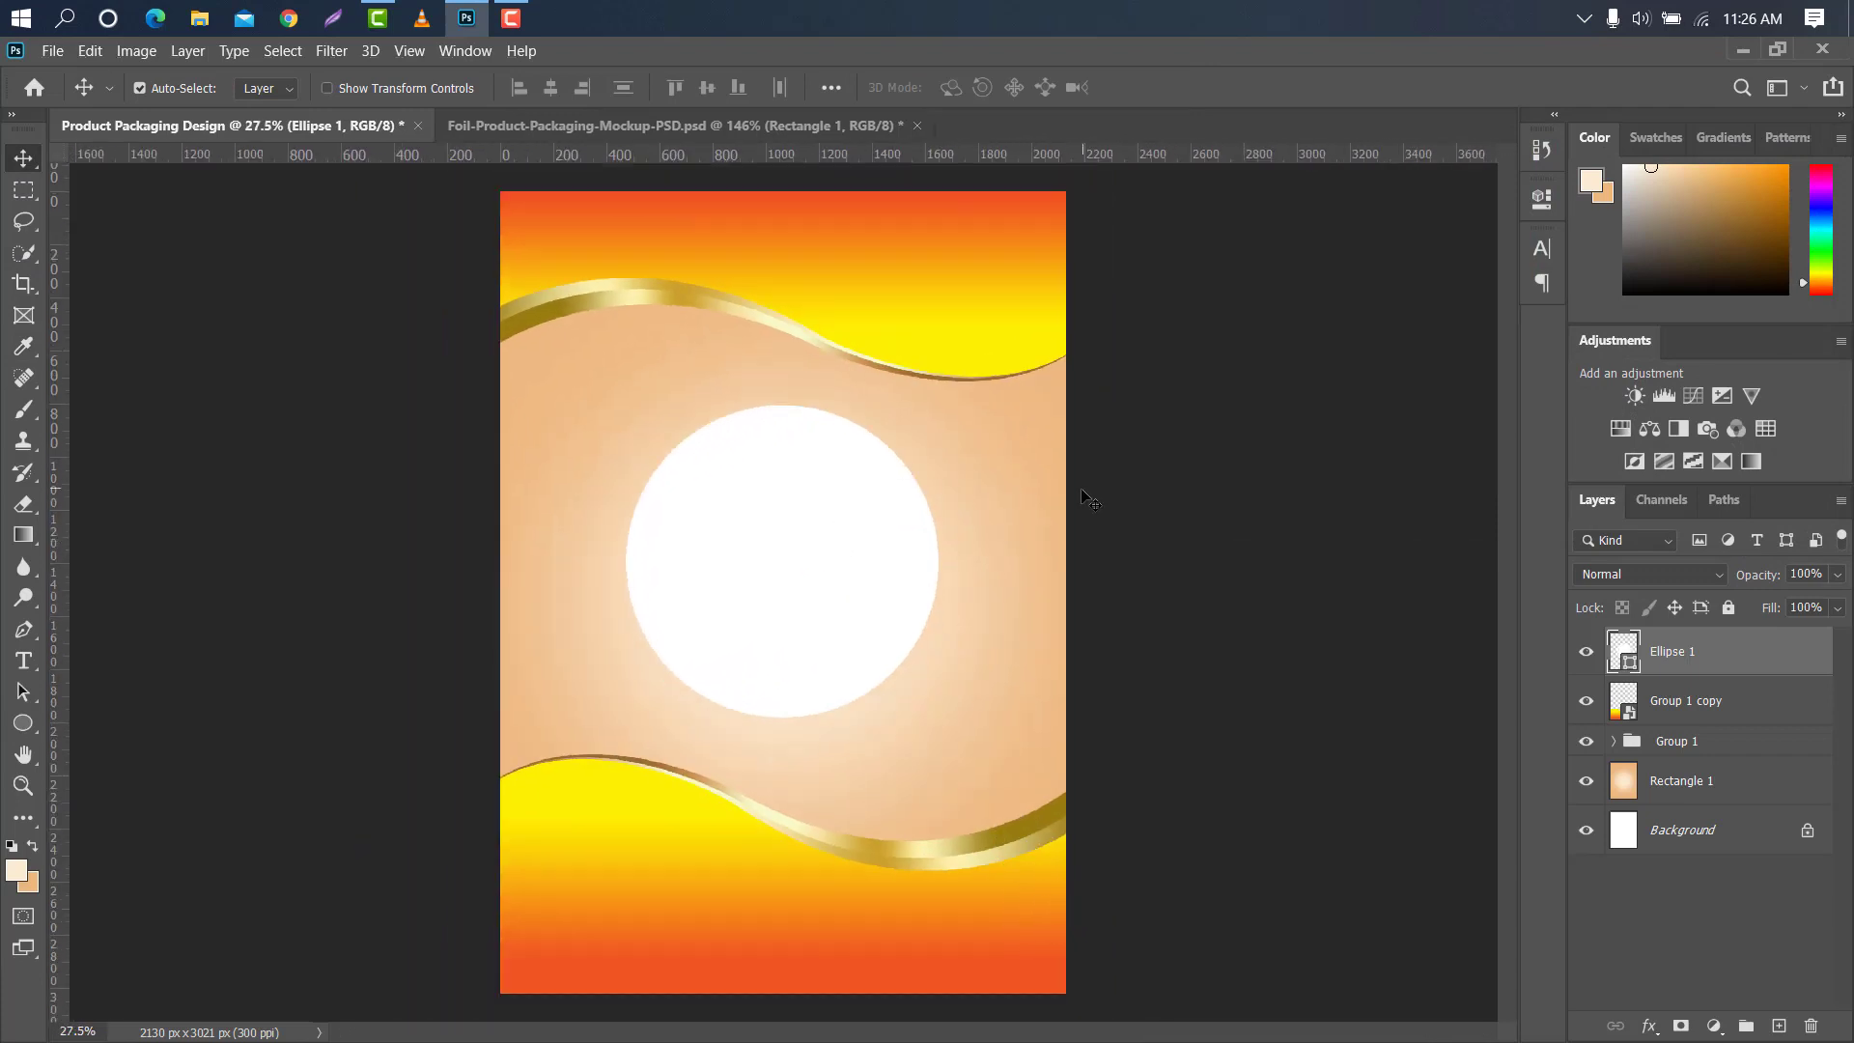
Duplicate the white circle and fill the copy with red #ff0000.
{"action": "left_click_drag", "start_coordinate": [1771, 663], "coordinate": [1779, 1025]}
{"action": "double_click", "coordinate": [1625, 653]}
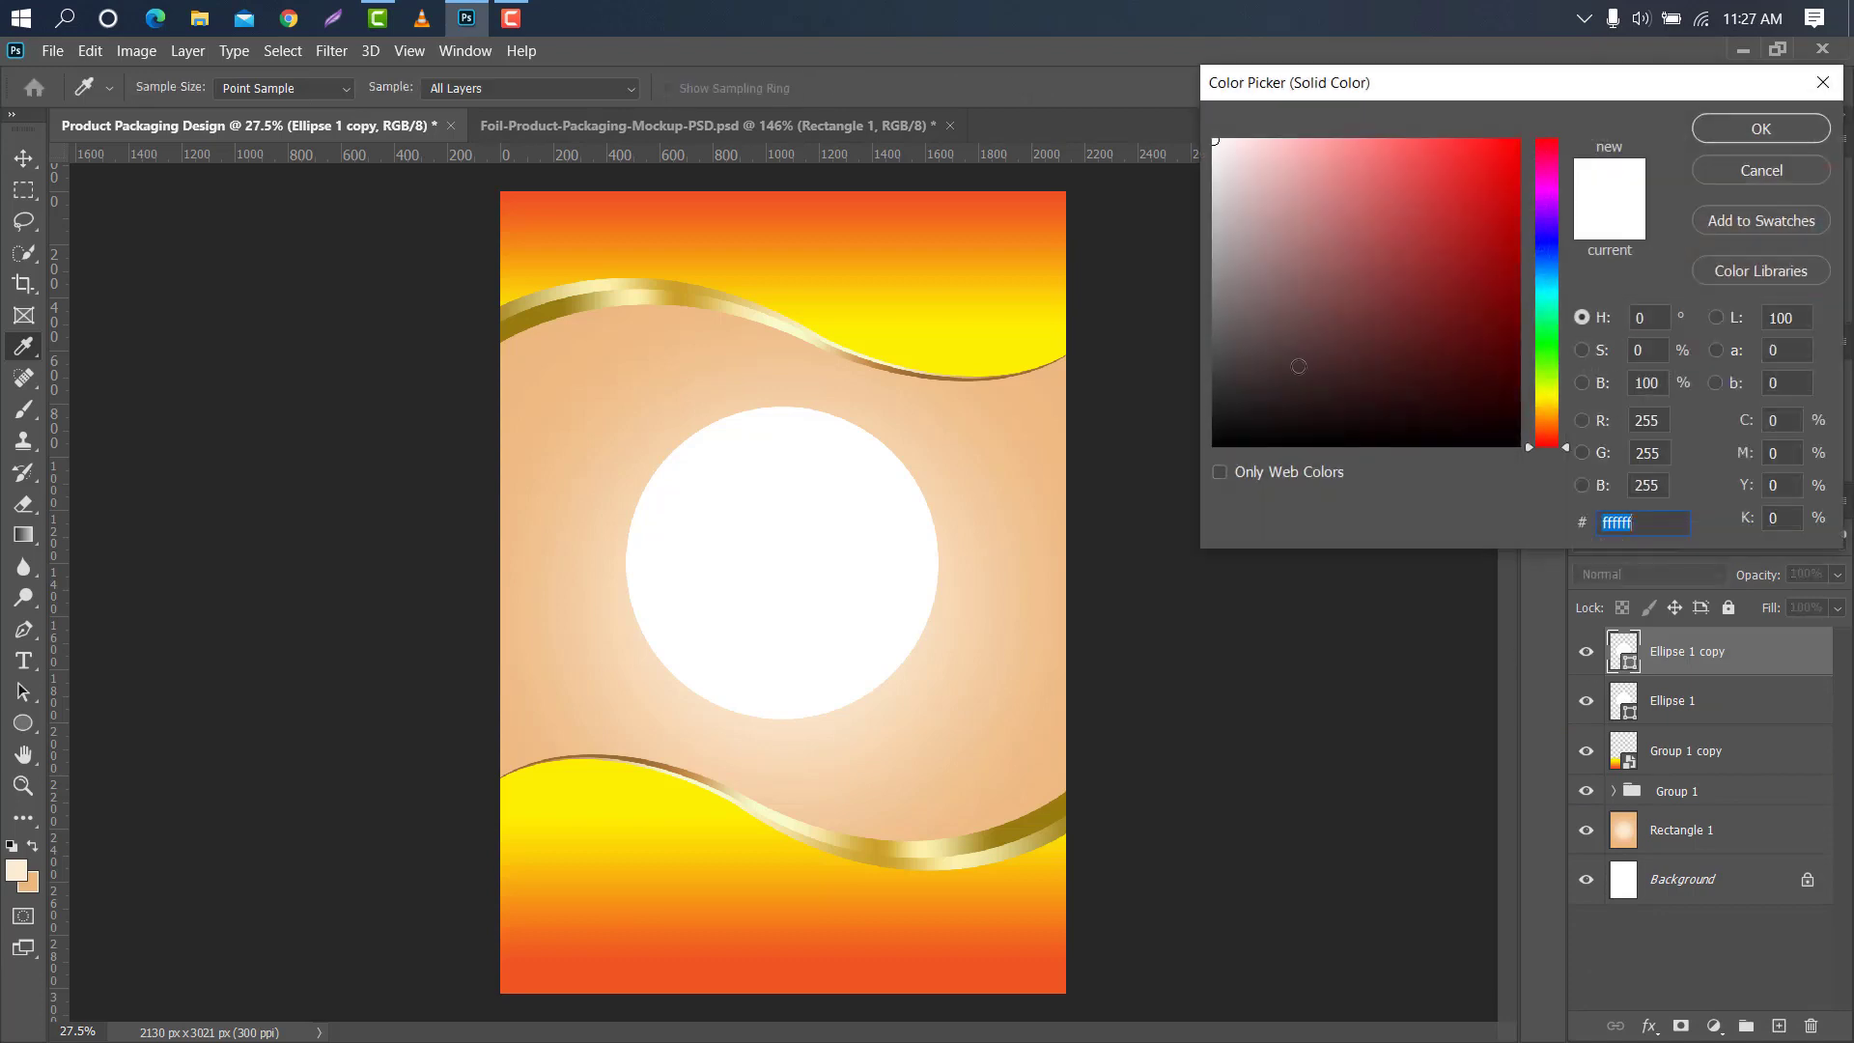
{"action": "type", "text": "ff0000"}
{"action": "left_click", "coordinate": [1709, 129]}
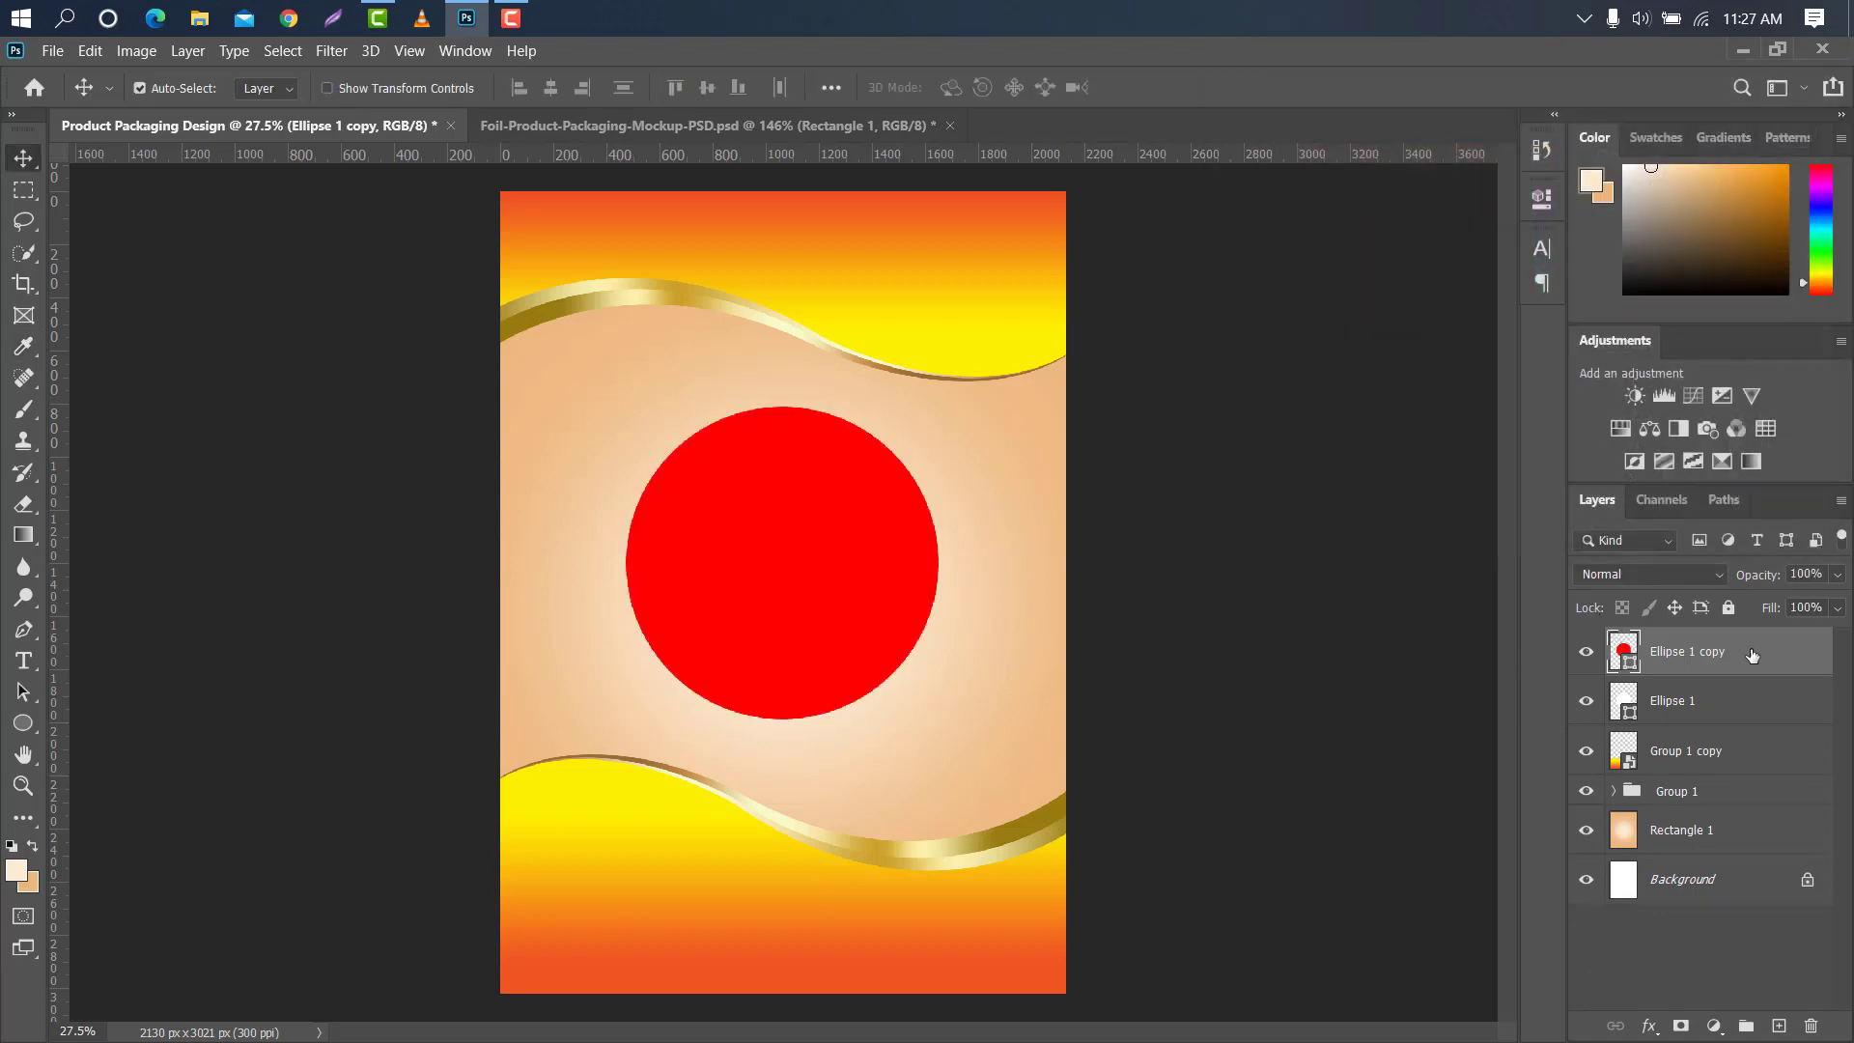
Send the red circle behind the white one and scale it to about 107% so it forms an even ring.
{"action": "key", "text": "ctrl+bracketleft"}
{"action": "key", "text": "ctrl+t"}
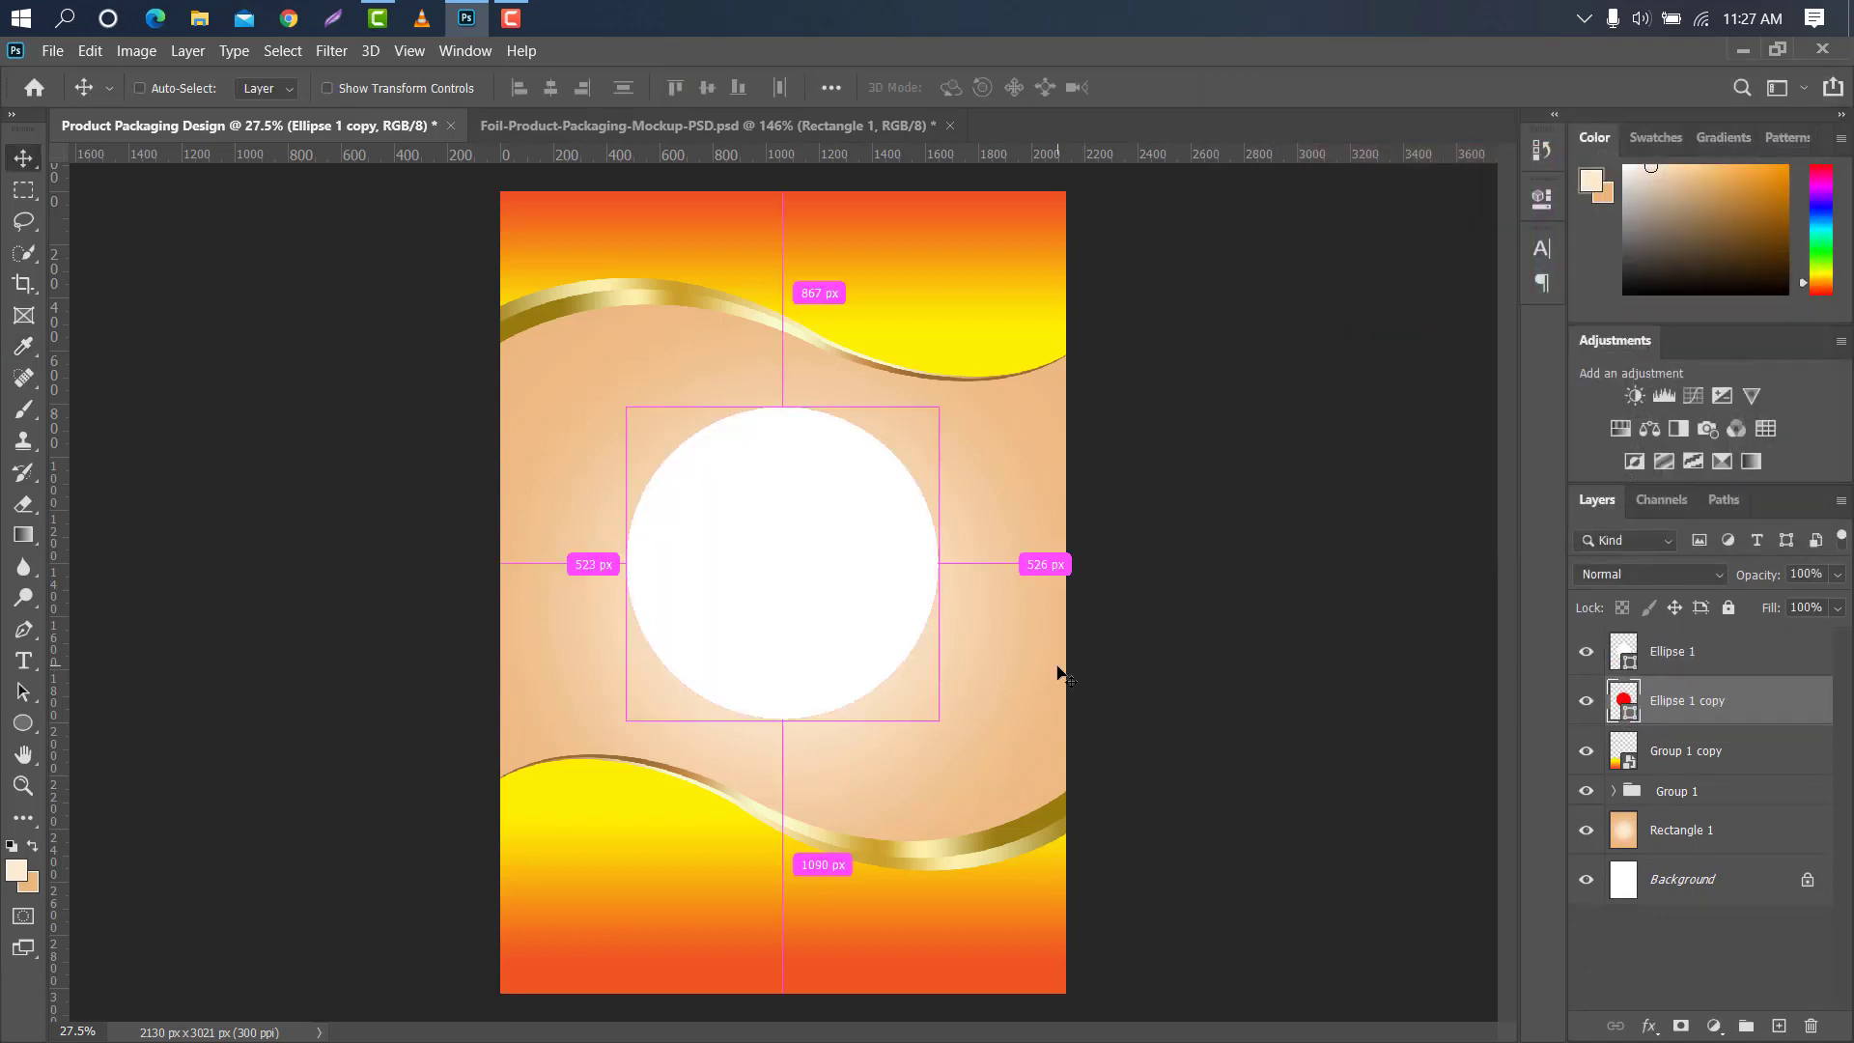
{"action": "left_click_drag", "start_coordinate": [937, 406], "coordinate": [947, 397]}
{"action": "left_click_drag", "start_coordinate": [626, 719], "coordinate": [614, 729]}
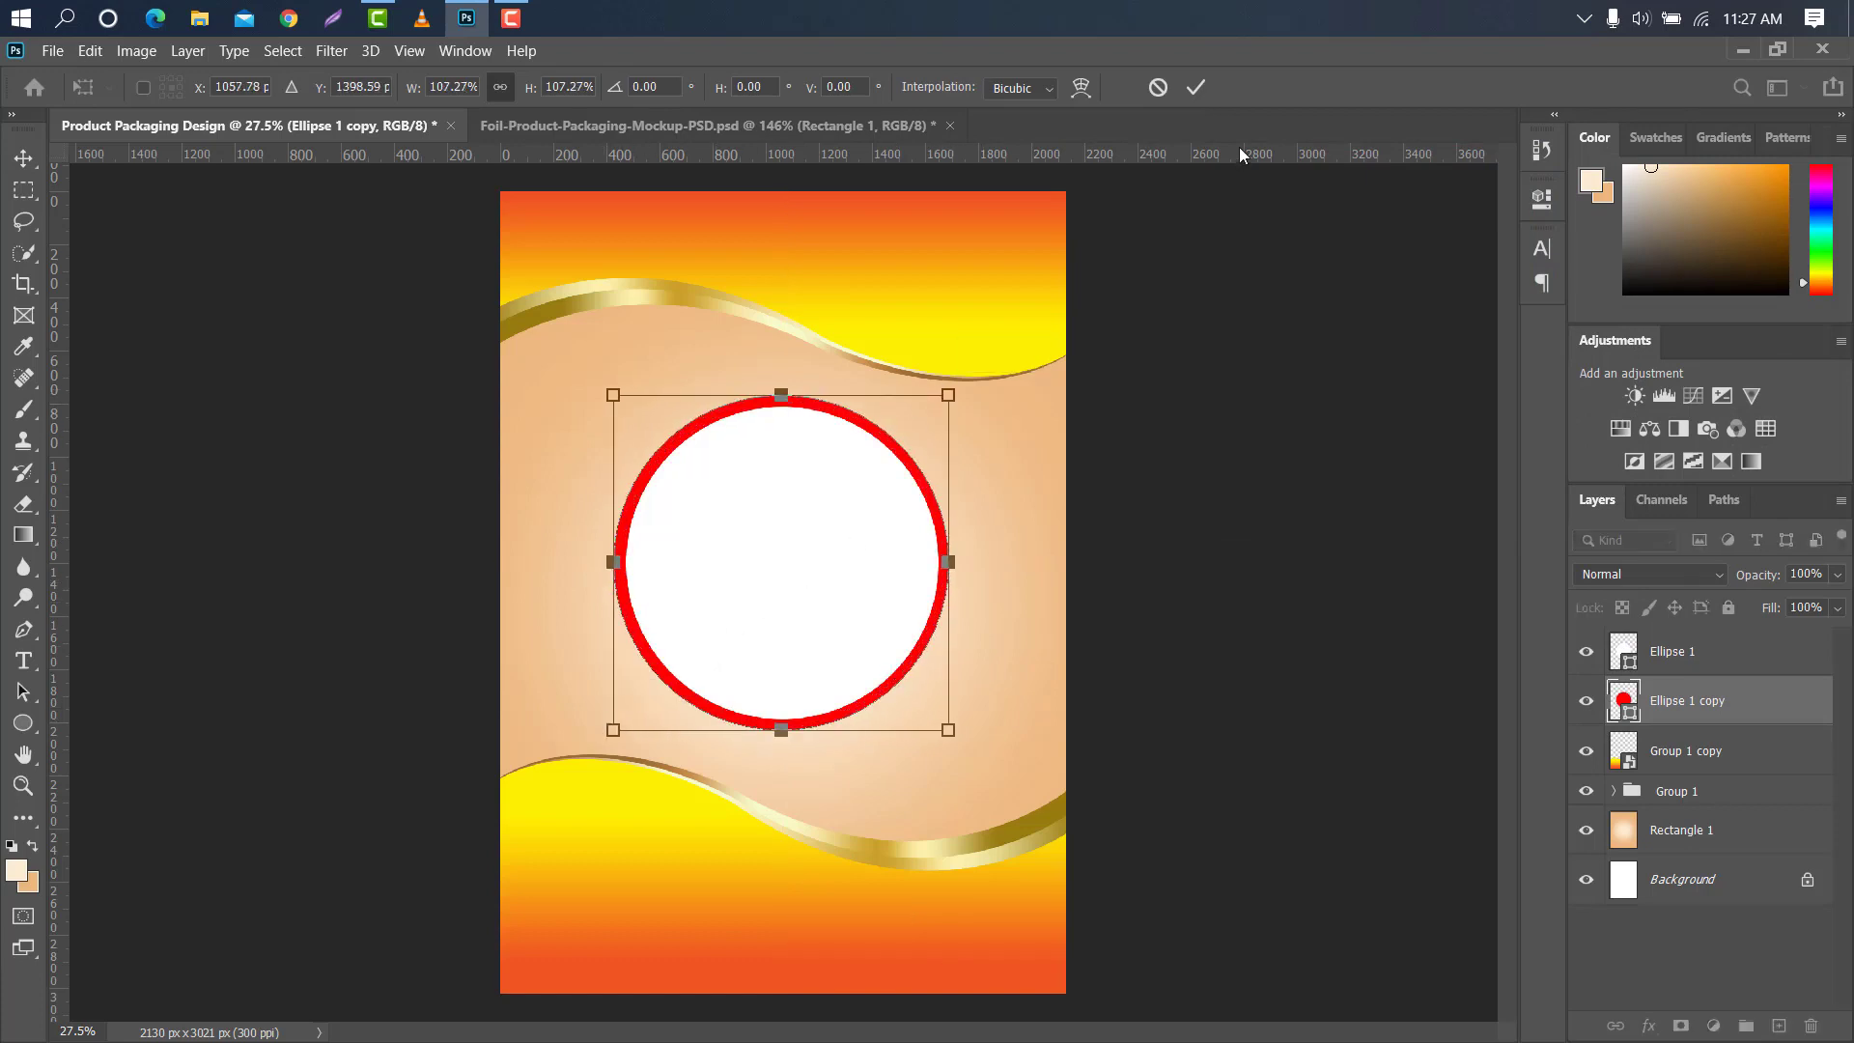
{"action": "left_click", "coordinate": [1196, 87]}
Center the white circle on a selection of the red circle's outline, and clear the selection.
{"action": "left_click", "coordinate": [1628, 715], "text": "ctrl"}
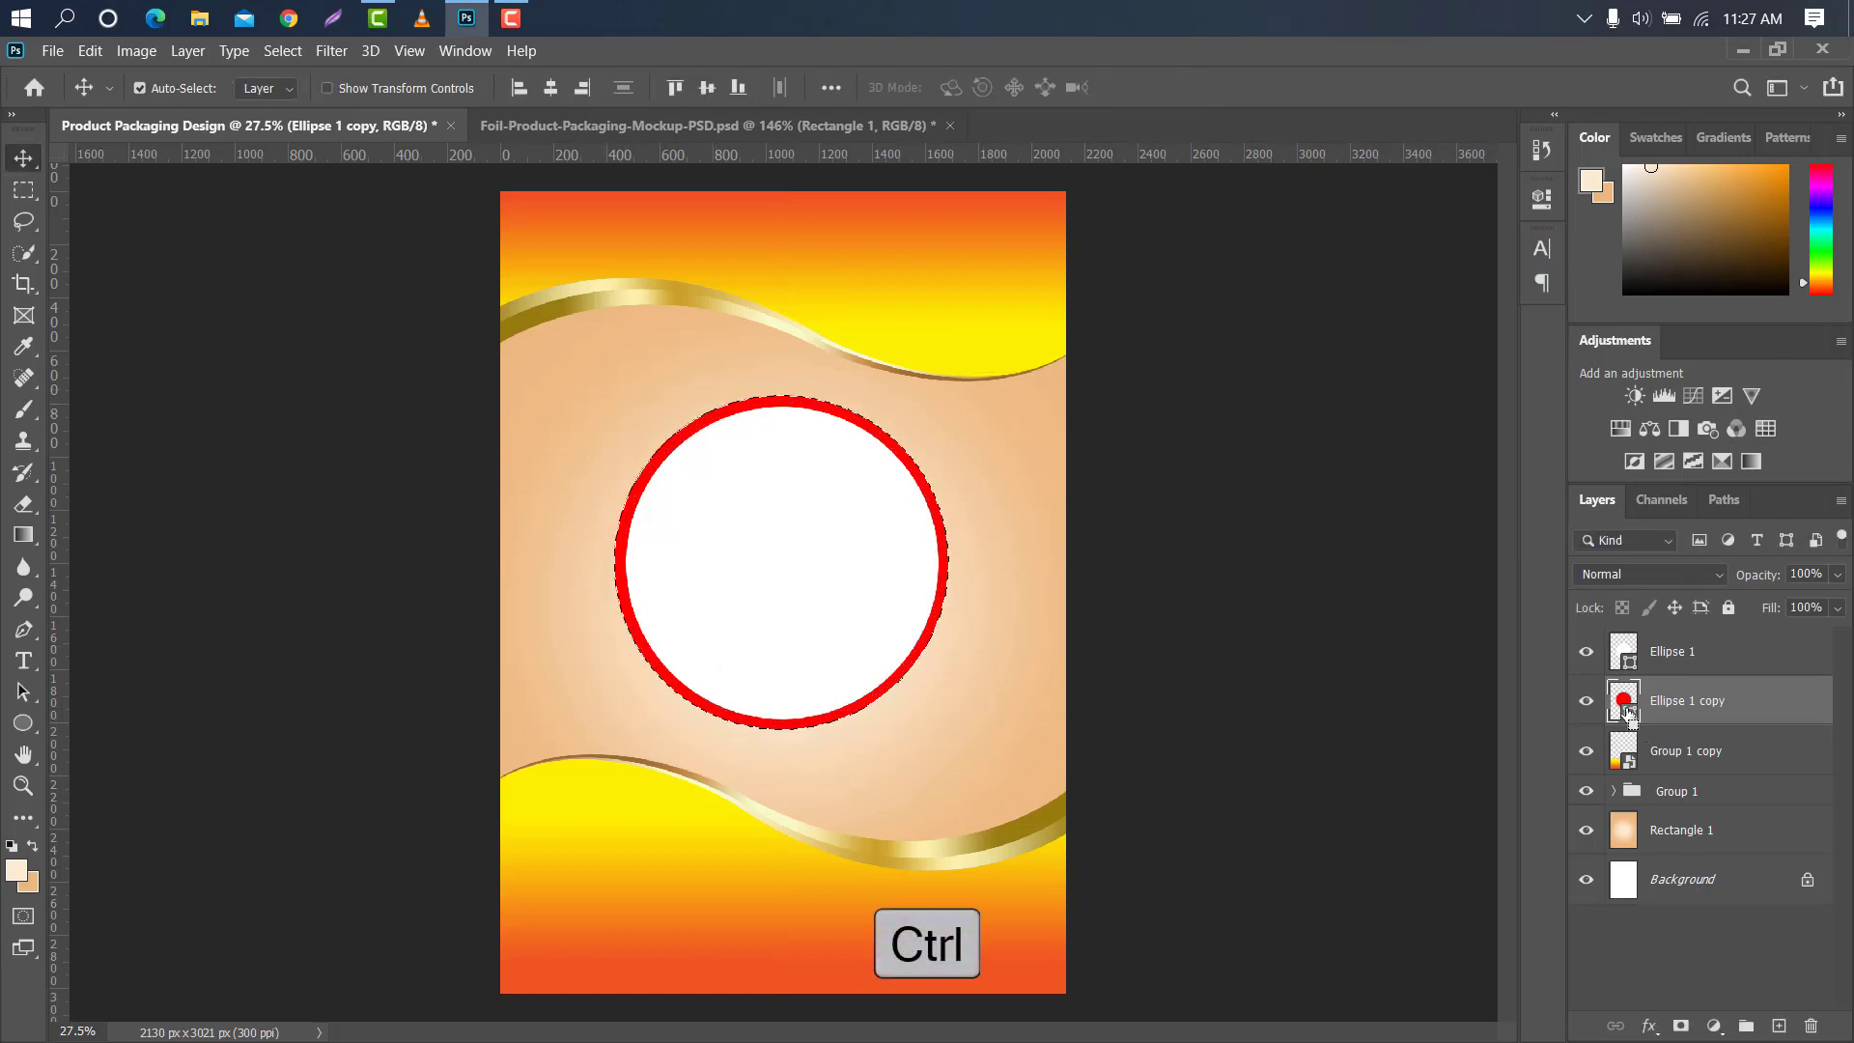
{"action": "left_click", "coordinate": [1749, 661]}
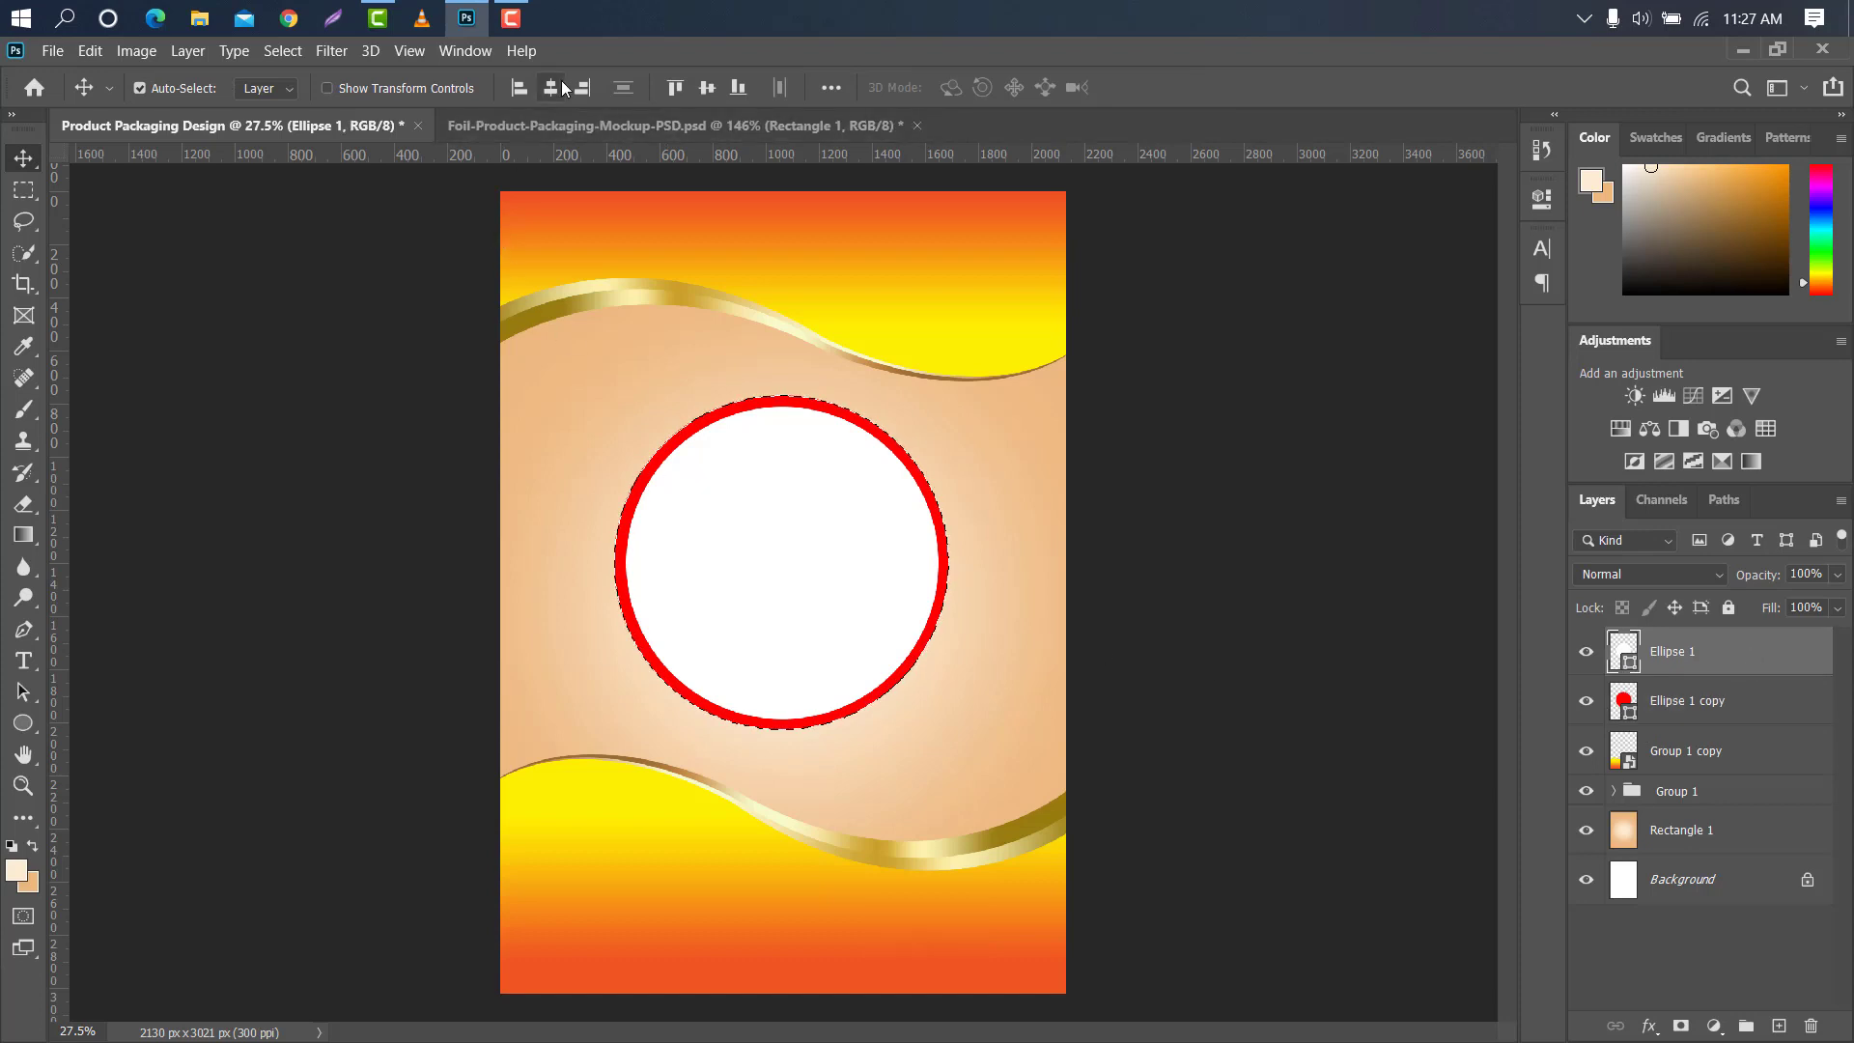
{"action": "key", "text": "ctrl+d"}
Give the red circle a gold gradient overlay and a soft black drop shadow with 38% opacity and 38 px size.
{"action": "double_click", "coordinate": [1779, 719]}
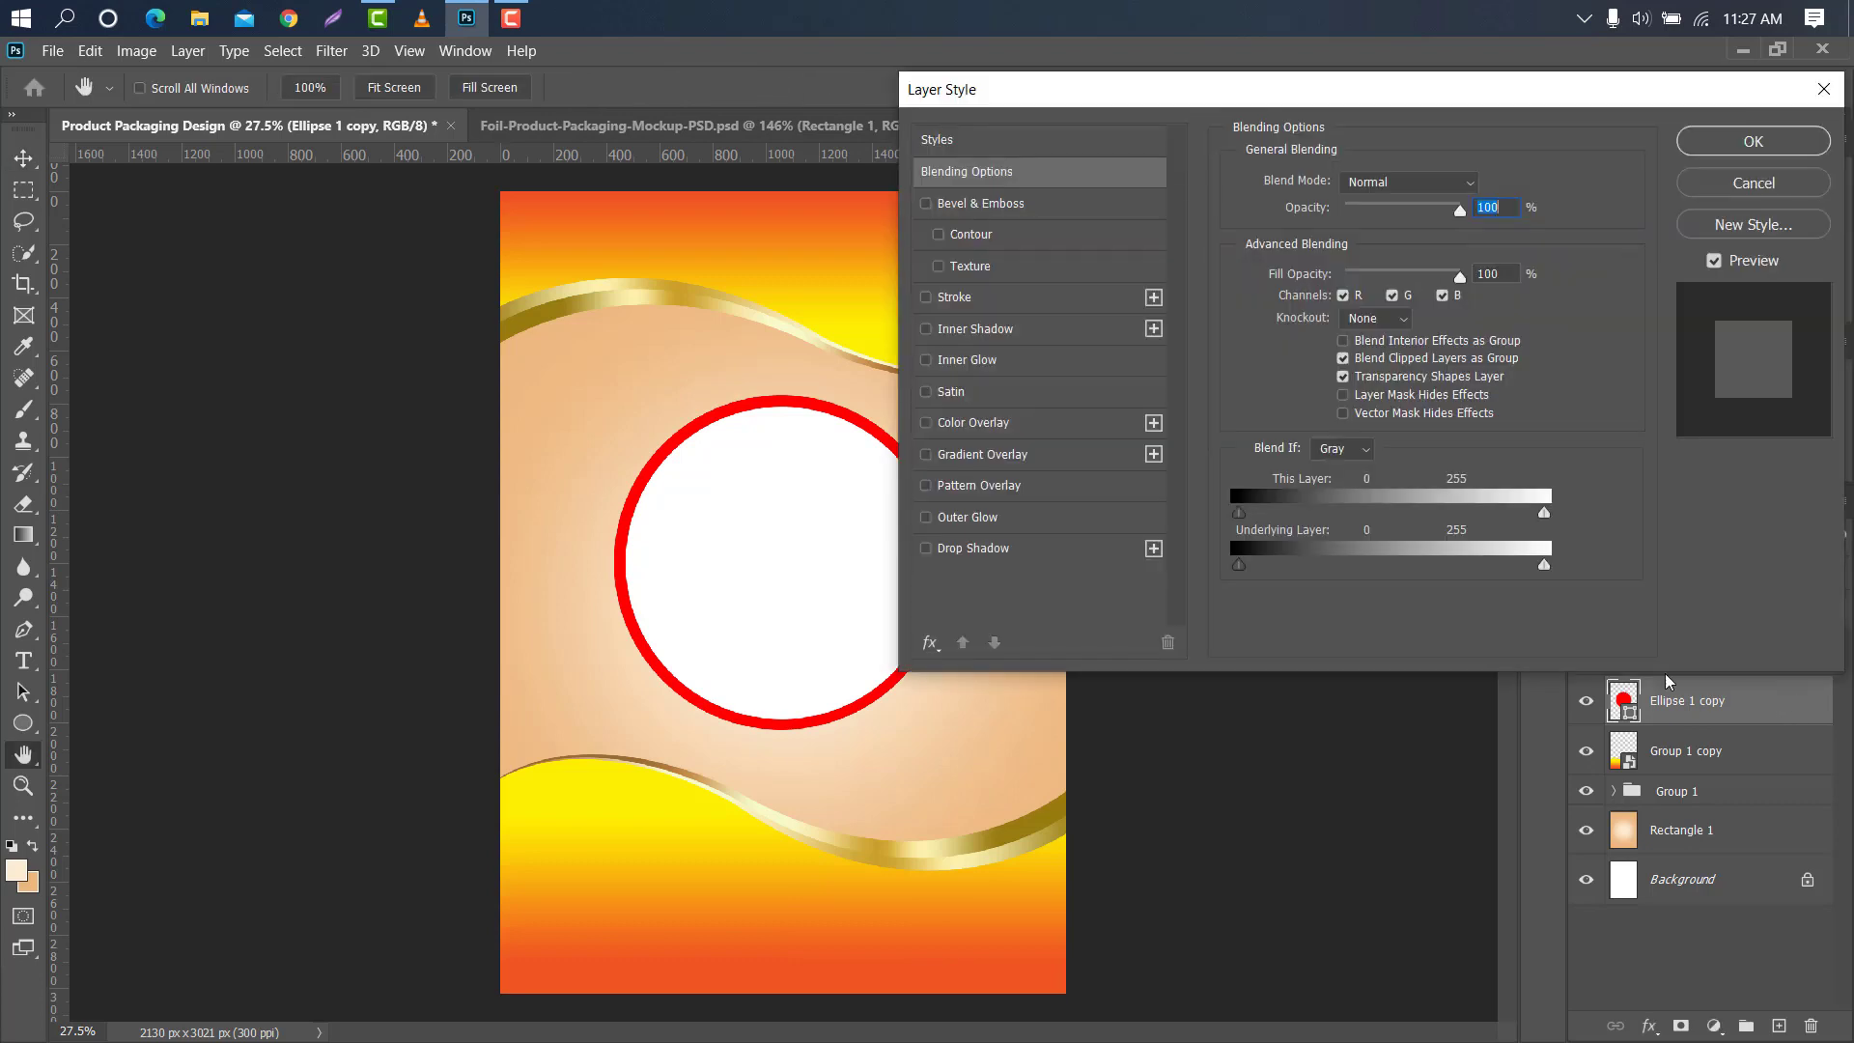
{"action": "left_click", "coordinate": [1046, 454]}
{"action": "left_click", "coordinate": [994, 547]}
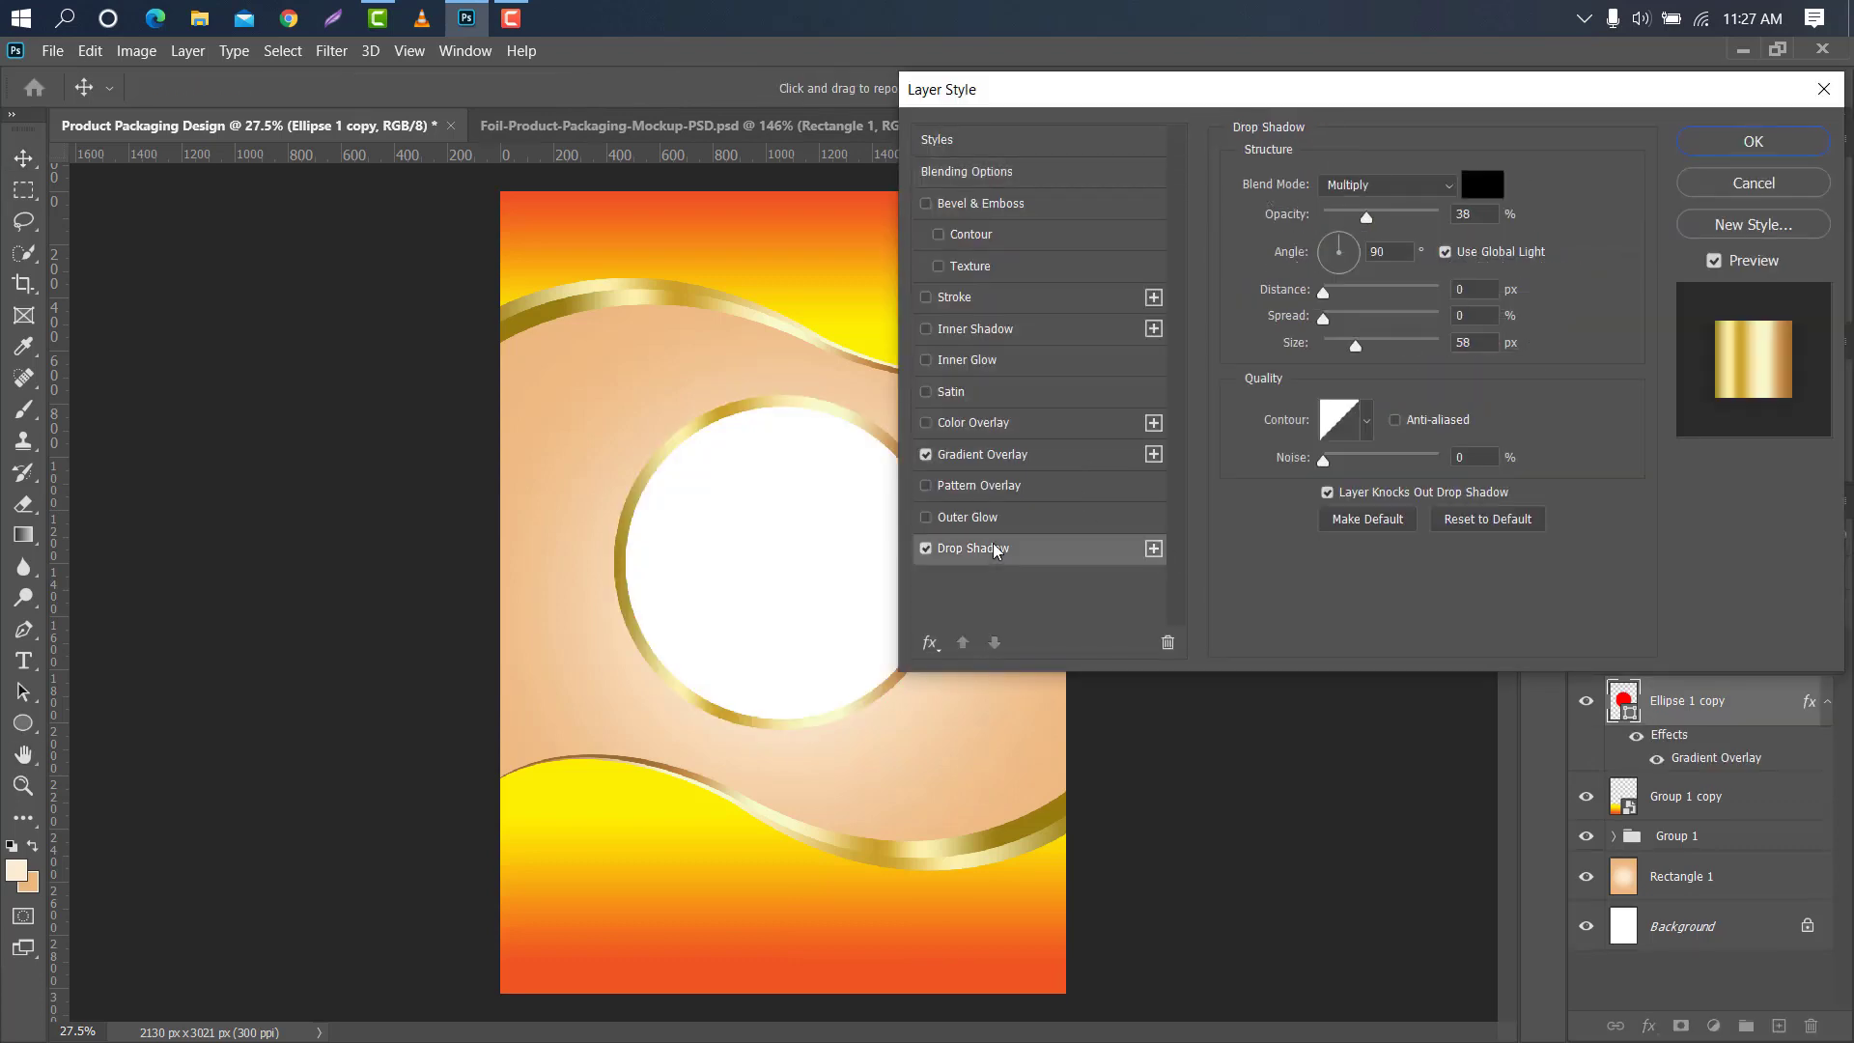
{"action": "left_click_drag", "start_coordinate": [1349, 349], "coordinate": [1344, 349]}
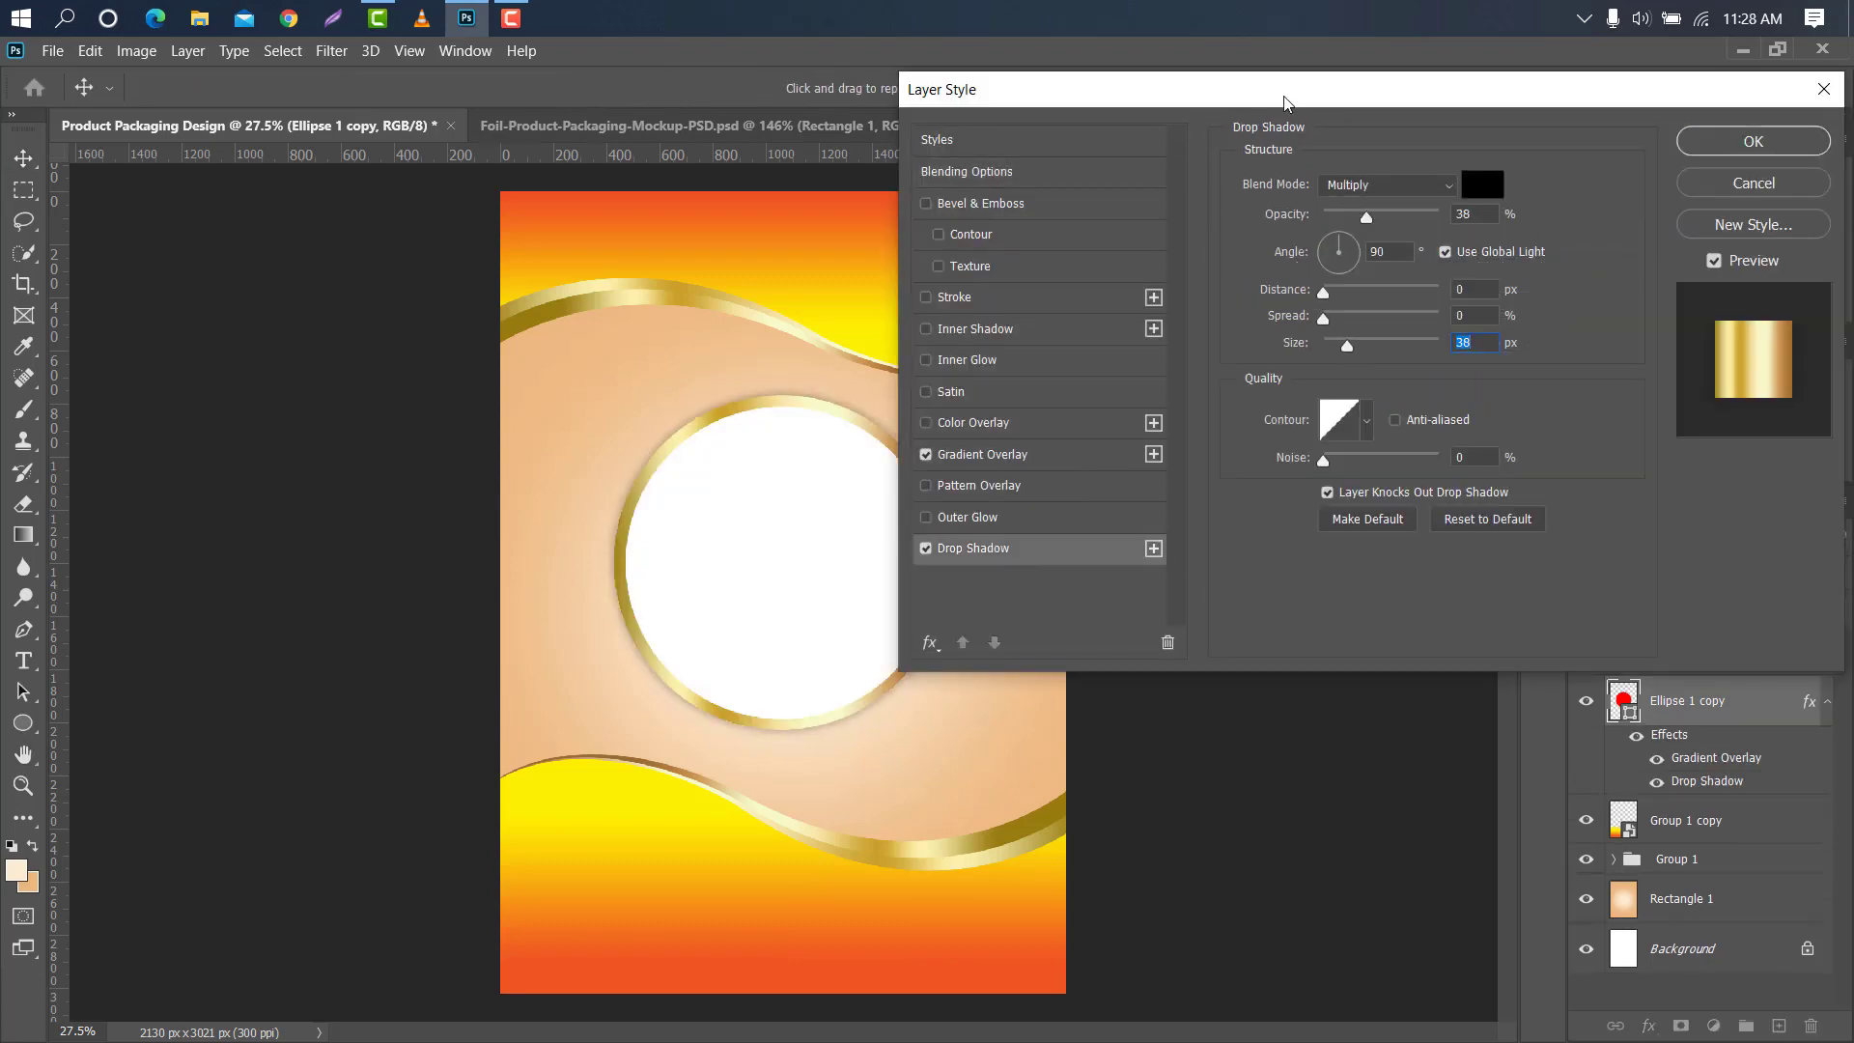
{"action": "left_click_drag", "start_coordinate": [1285, 92], "coordinate": [1369, 94]}
{"action": "left_click", "coordinate": [1696, 145]}
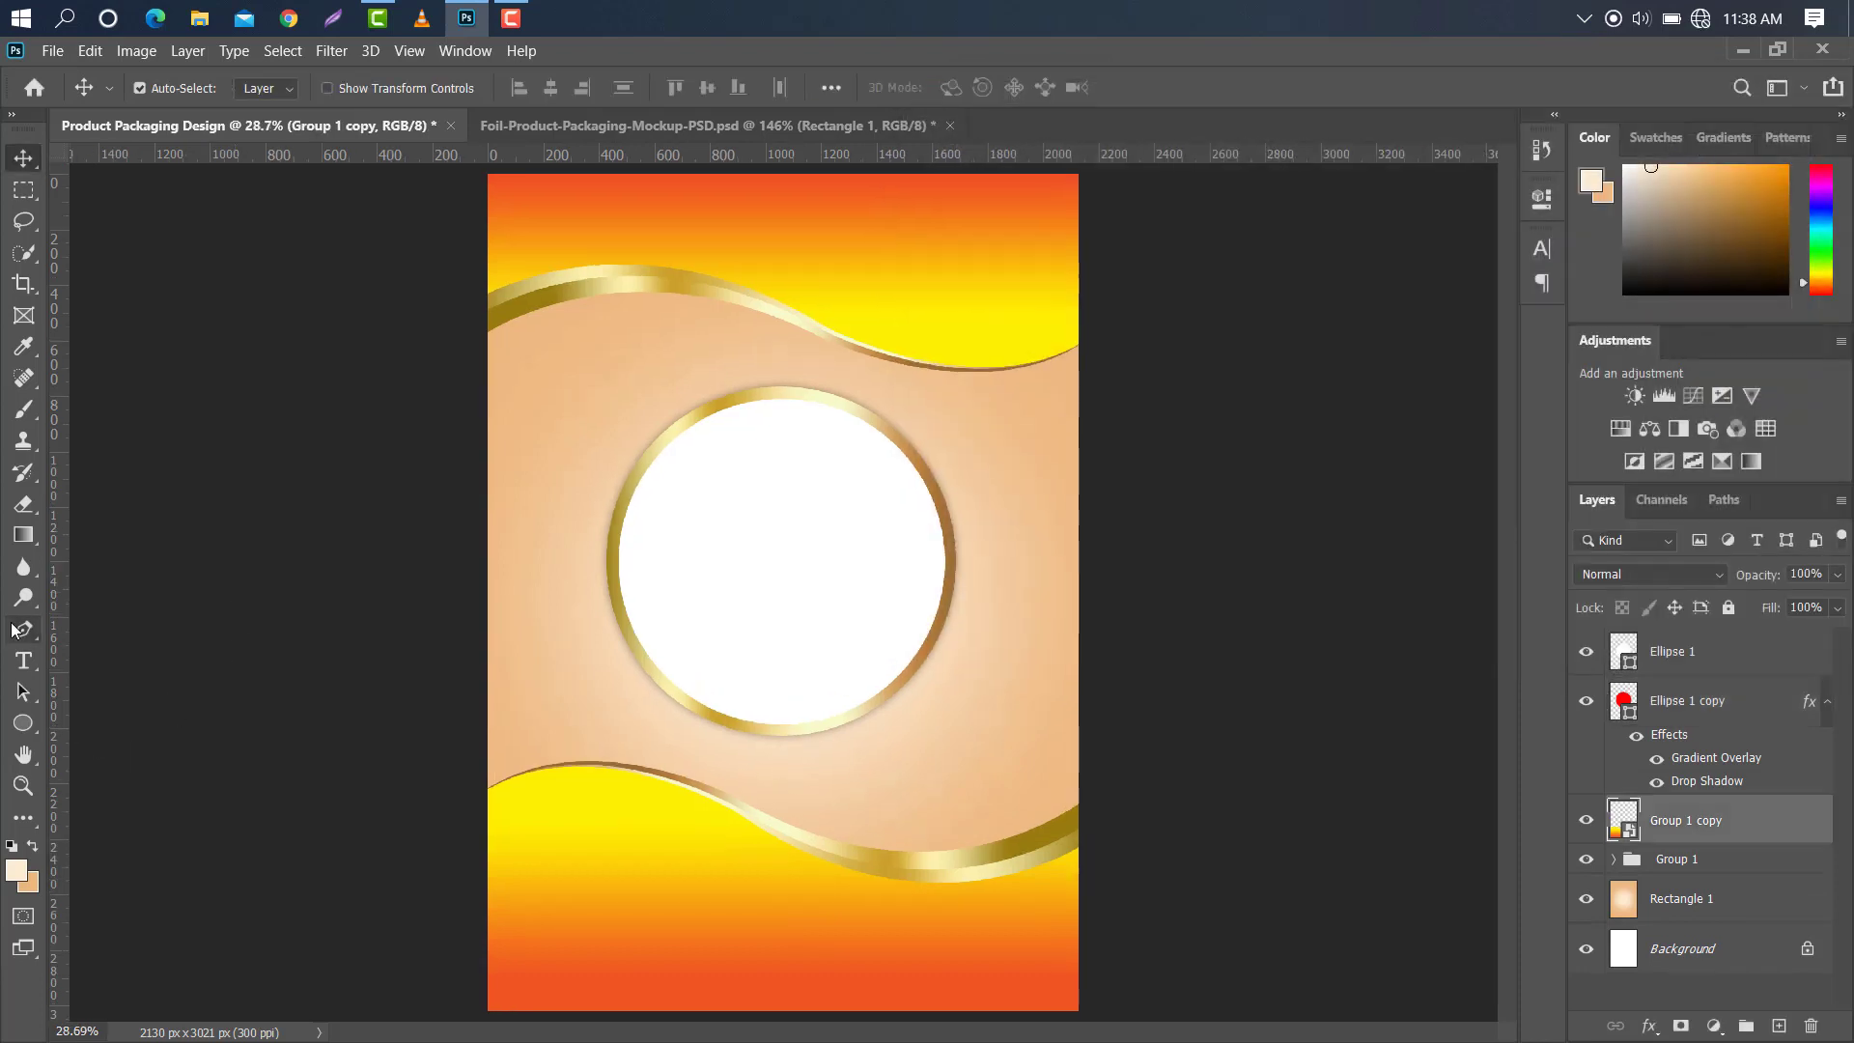
Start a Pen tool path at the footer's left edge and trace the gold band's lower edge to the wave's crest.
{"action": "left_click", "coordinate": [17, 629]}
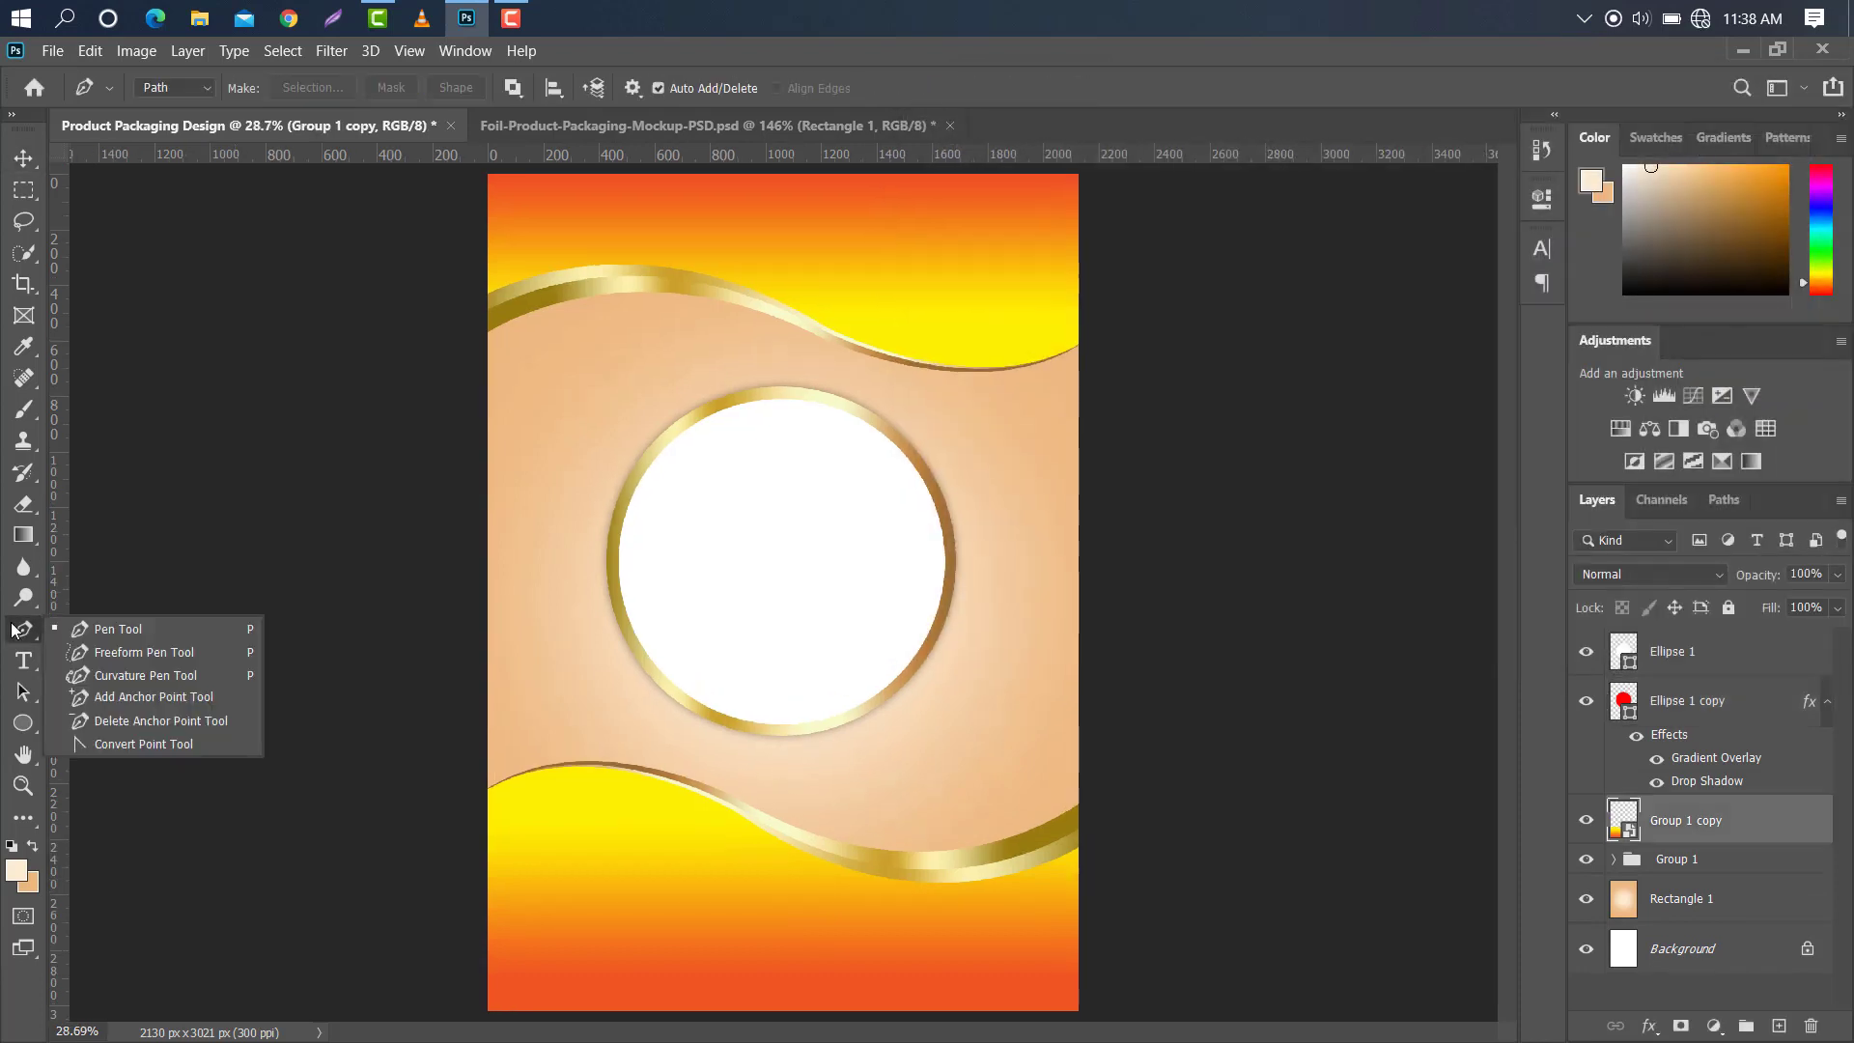
{"action": "left_click", "coordinate": [117, 630]}
{"action": "scroll", "coordinate": [575, 840], "scroll_direction": "up", "scroll_amount": 7}
{"action": "scroll", "coordinate": [501, 821], "scroll_direction": "up", "scroll_amount": 8}
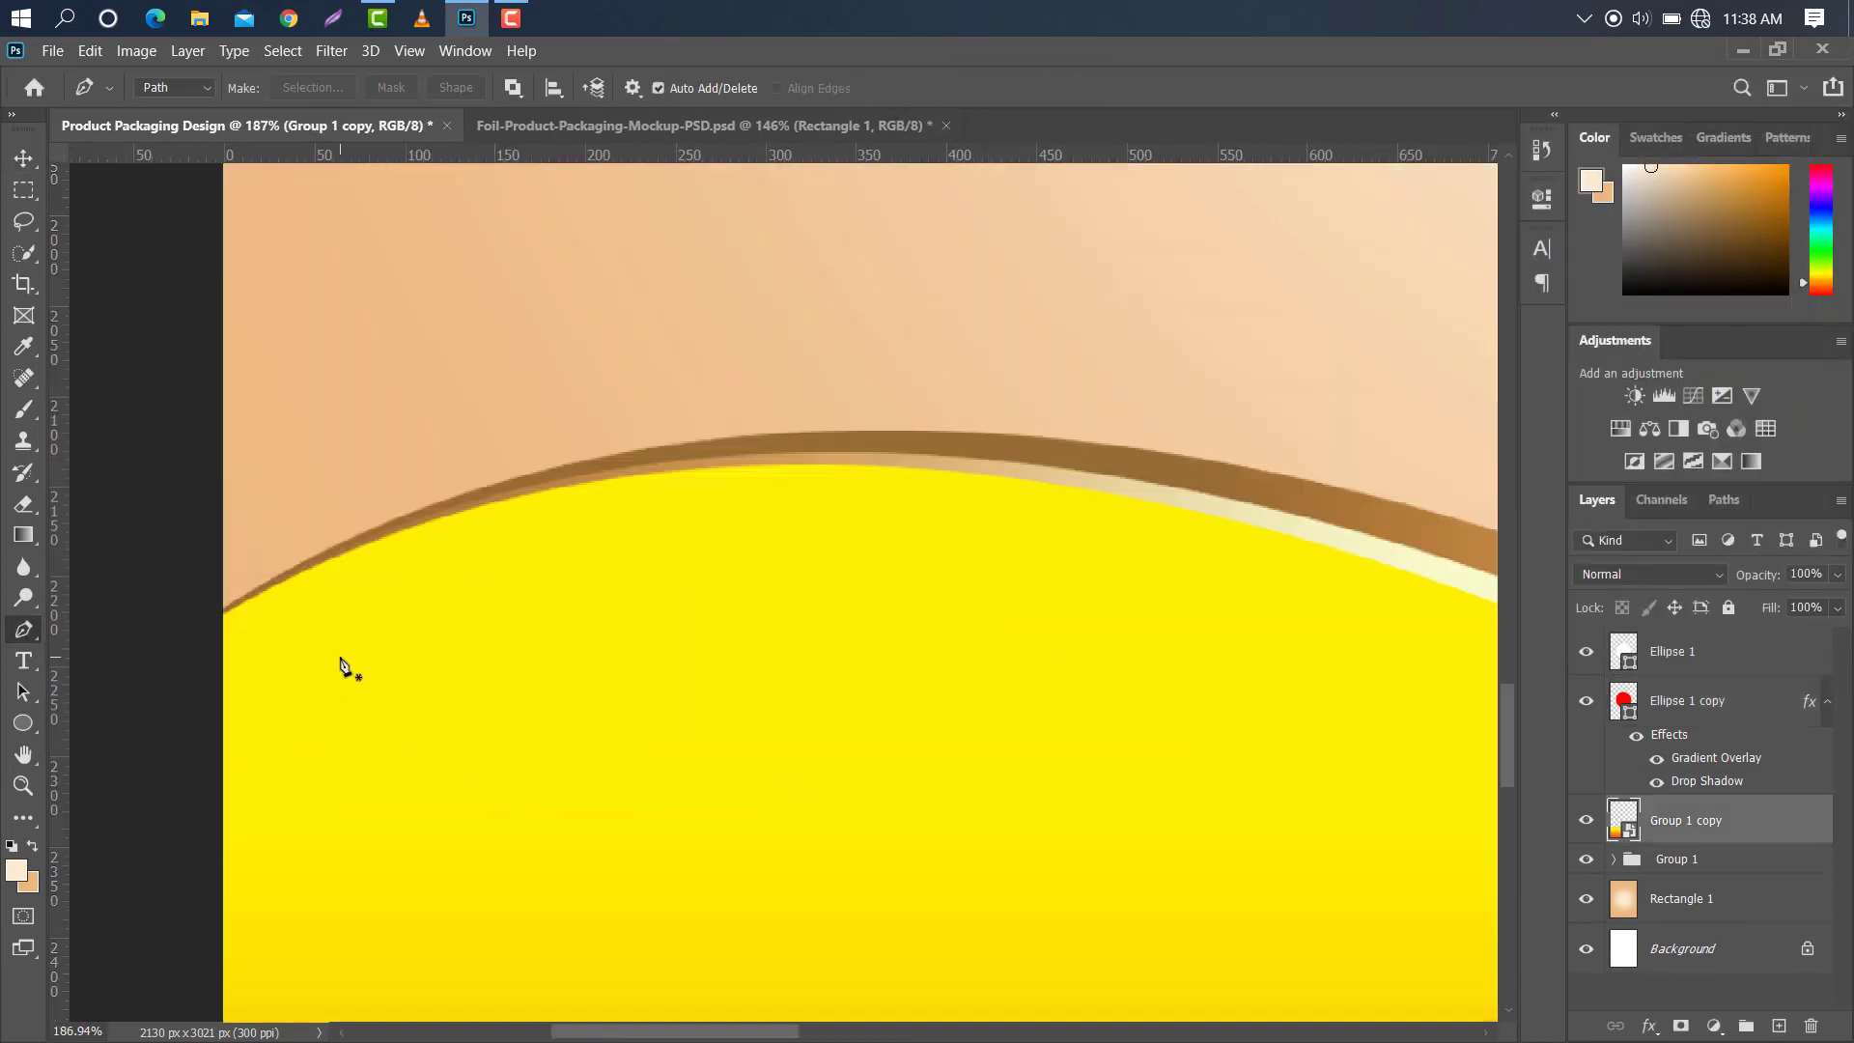
{"action": "left_click", "coordinate": [235, 634]}
{"action": "scroll", "coordinate": [277, 517], "scroll_direction": "down", "scroll_amount": 4}
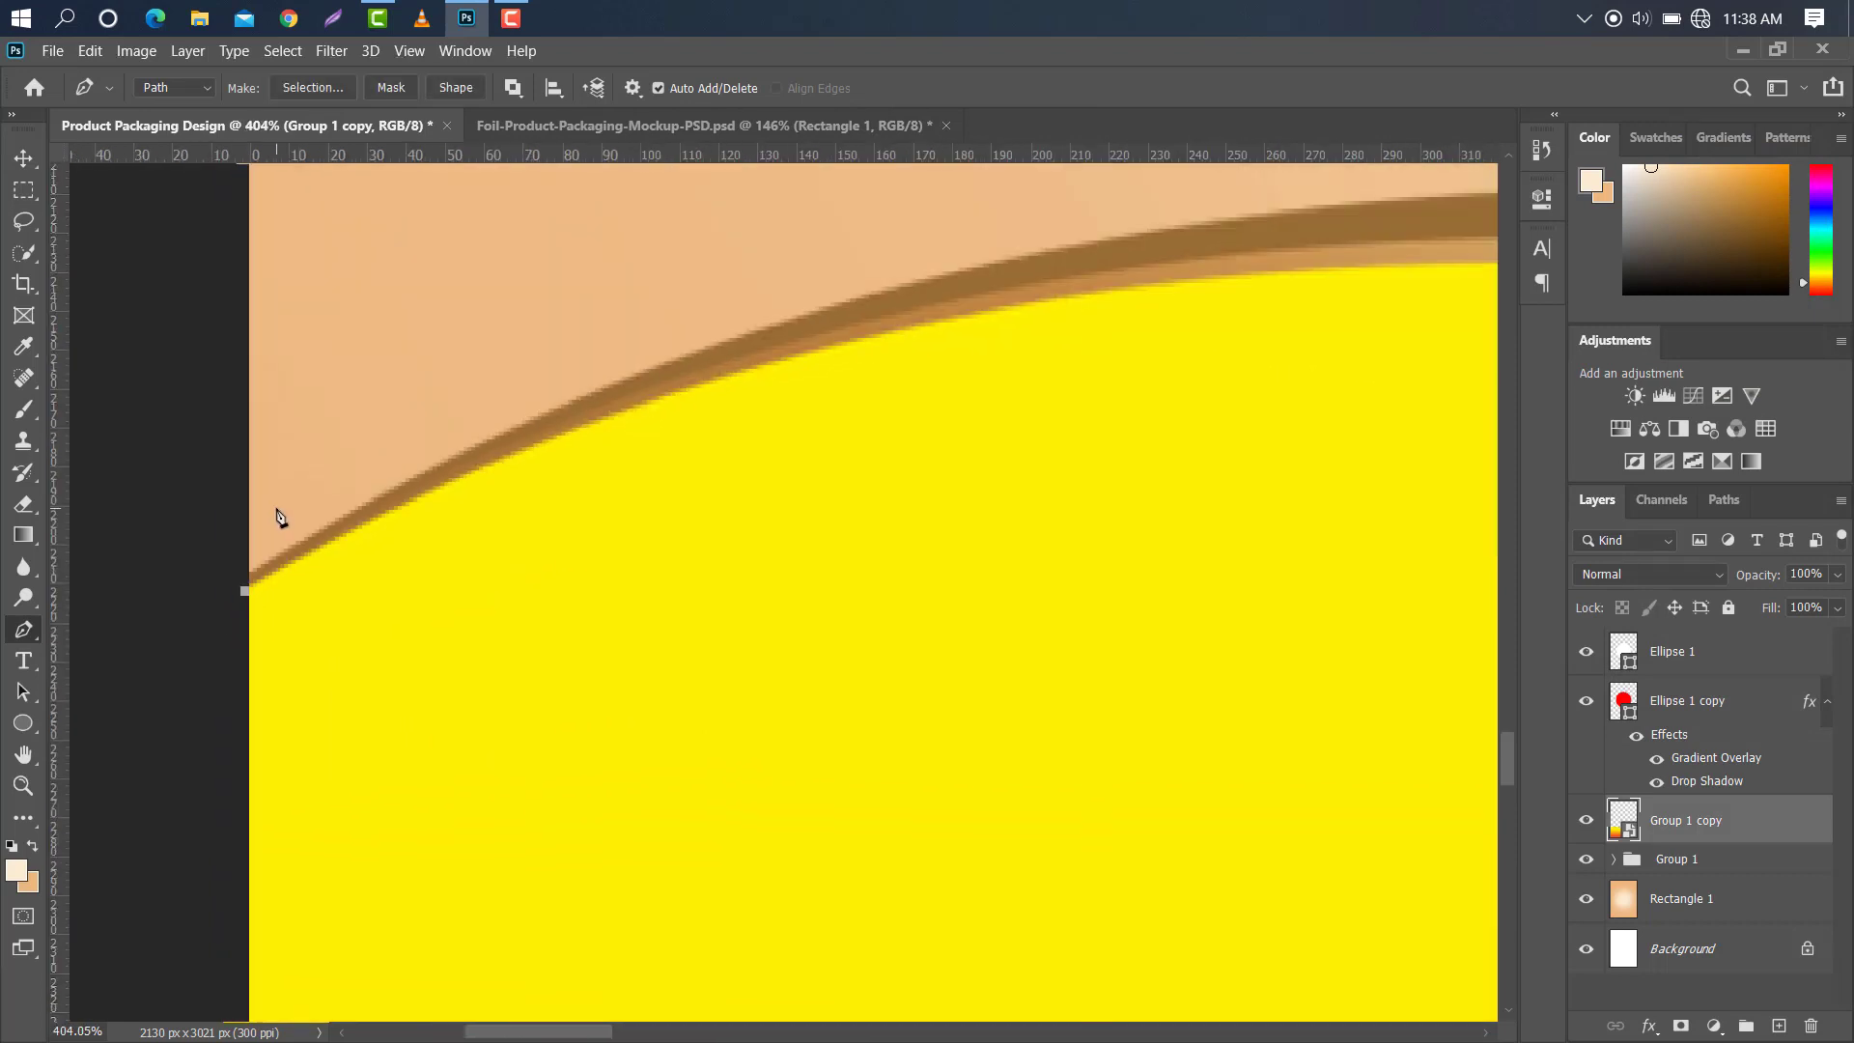
{"action": "scroll", "coordinate": [1067, 361], "scroll_direction": "right", "scroll_amount": 3}
{"action": "scroll", "coordinate": [1066, 361], "scroll_direction": "down", "scroll_amount": 1}
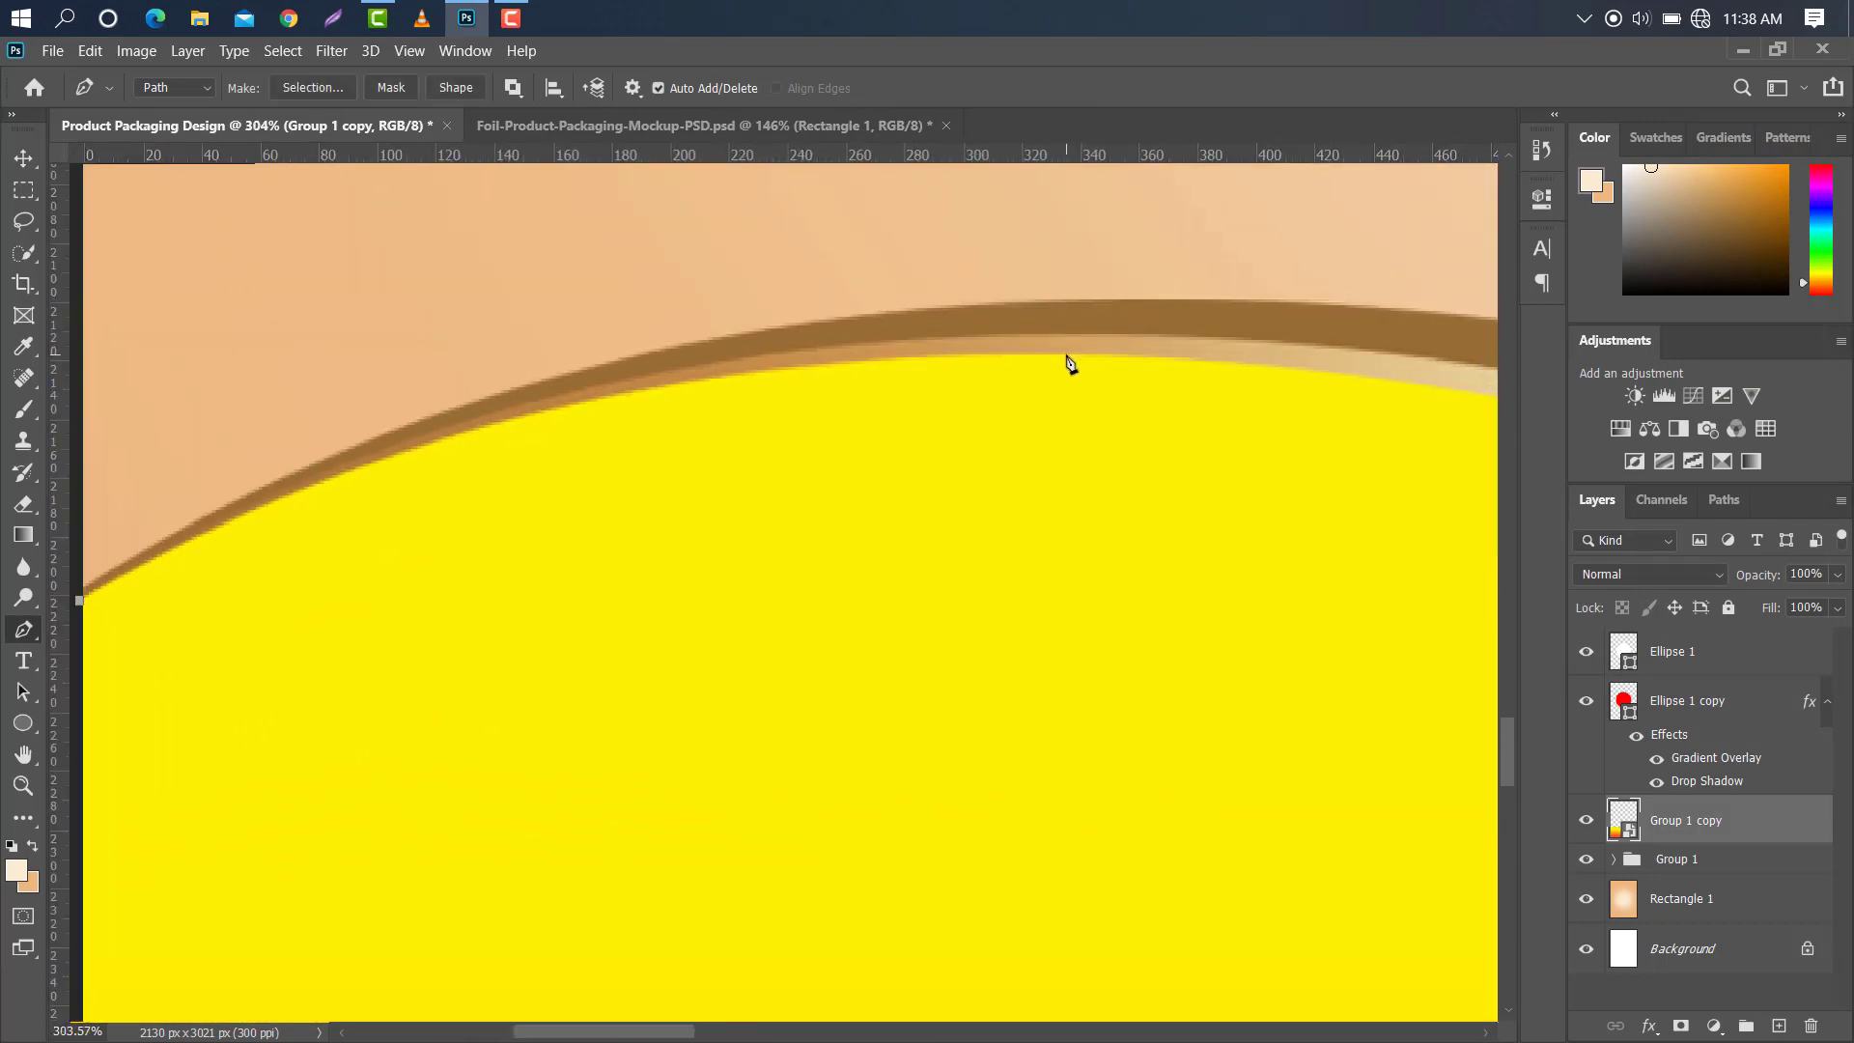
{"action": "left_click_drag", "start_coordinate": [1068, 358], "coordinate": [1480, 369]}
{"action": "scroll", "coordinate": [336, 465], "scroll_direction": "down", "scroll_amount": 8}
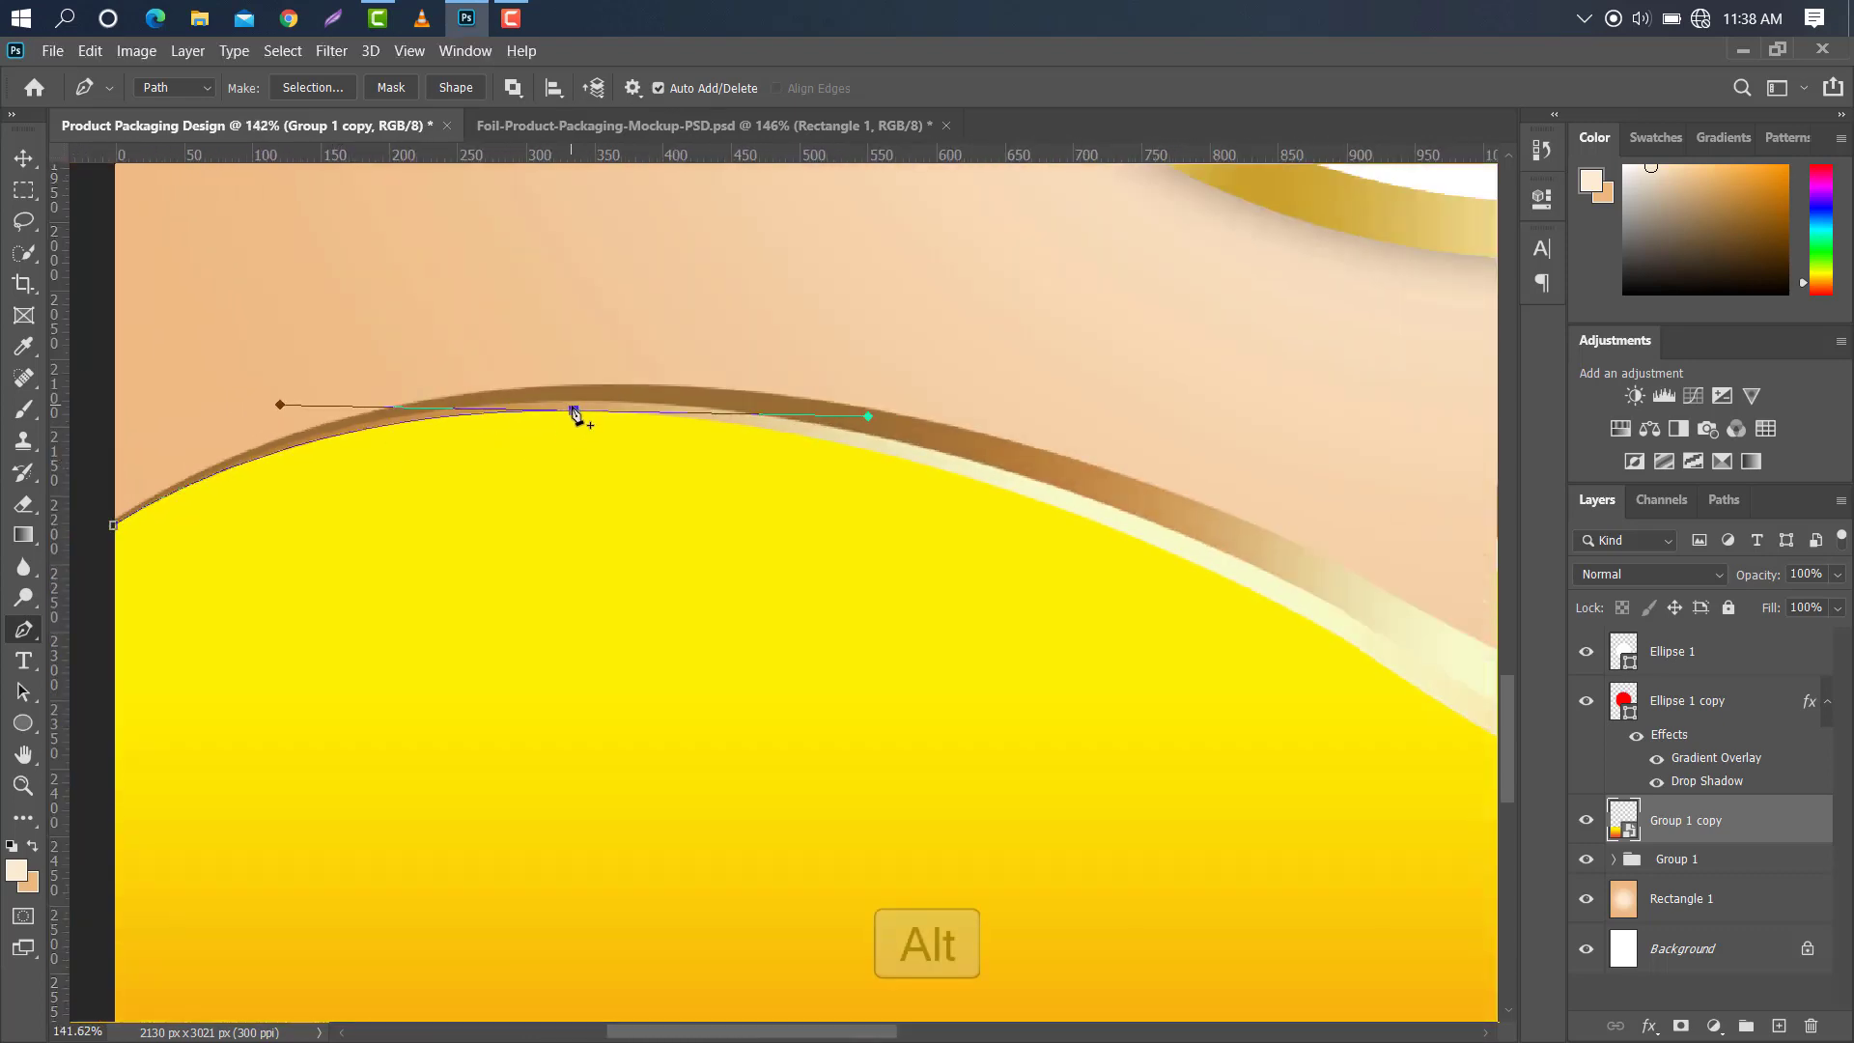
{"action": "left_click", "coordinate": [575, 411], "text": "alt"}
Continue the path along the gold band's lower edge from the crest through the mid-slope to the wave's trough.
{"action": "scroll", "coordinate": [1051, 611], "scroll_direction": "right", "scroll_amount": 5}
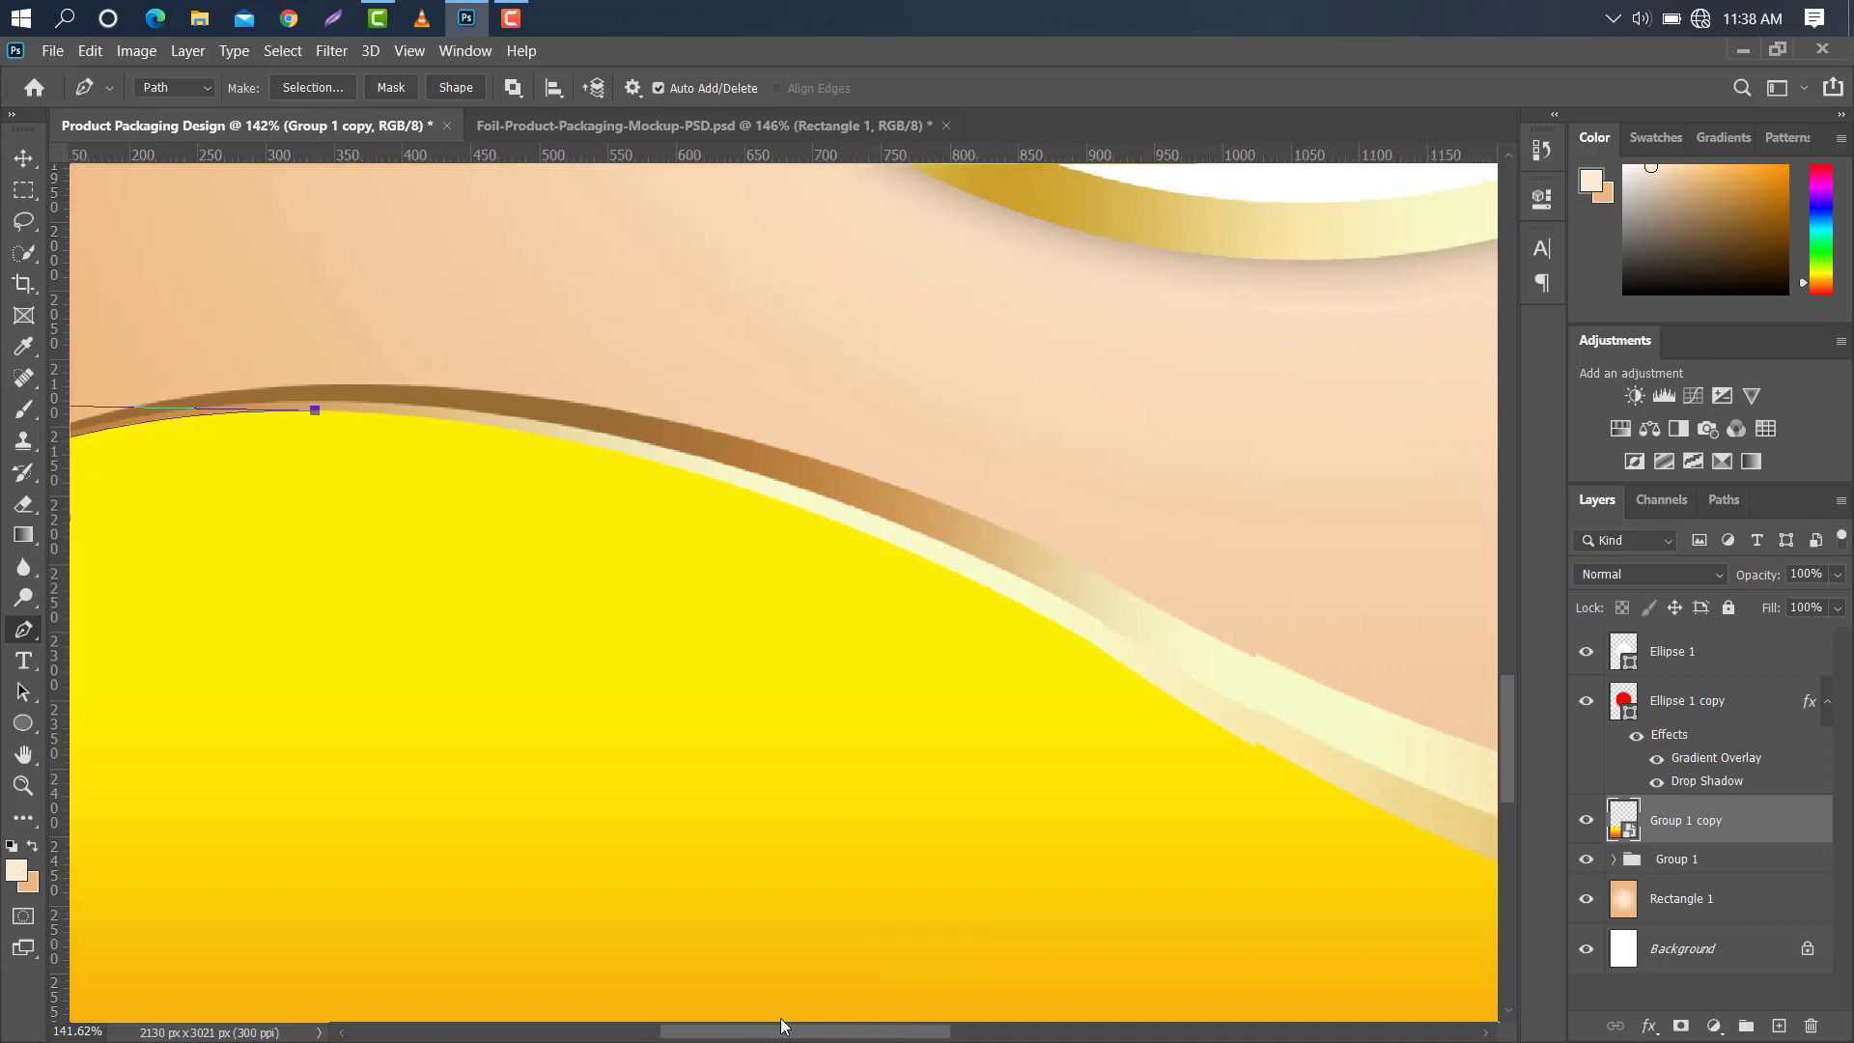
{"action": "left_click", "coordinate": [1066, 627]}
{"action": "left_click_drag", "start_coordinate": [1190, 730], "coordinate": [1479, 855]}
{"action": "left_click", "coordinate": [1051, 627], "text": "alt"}
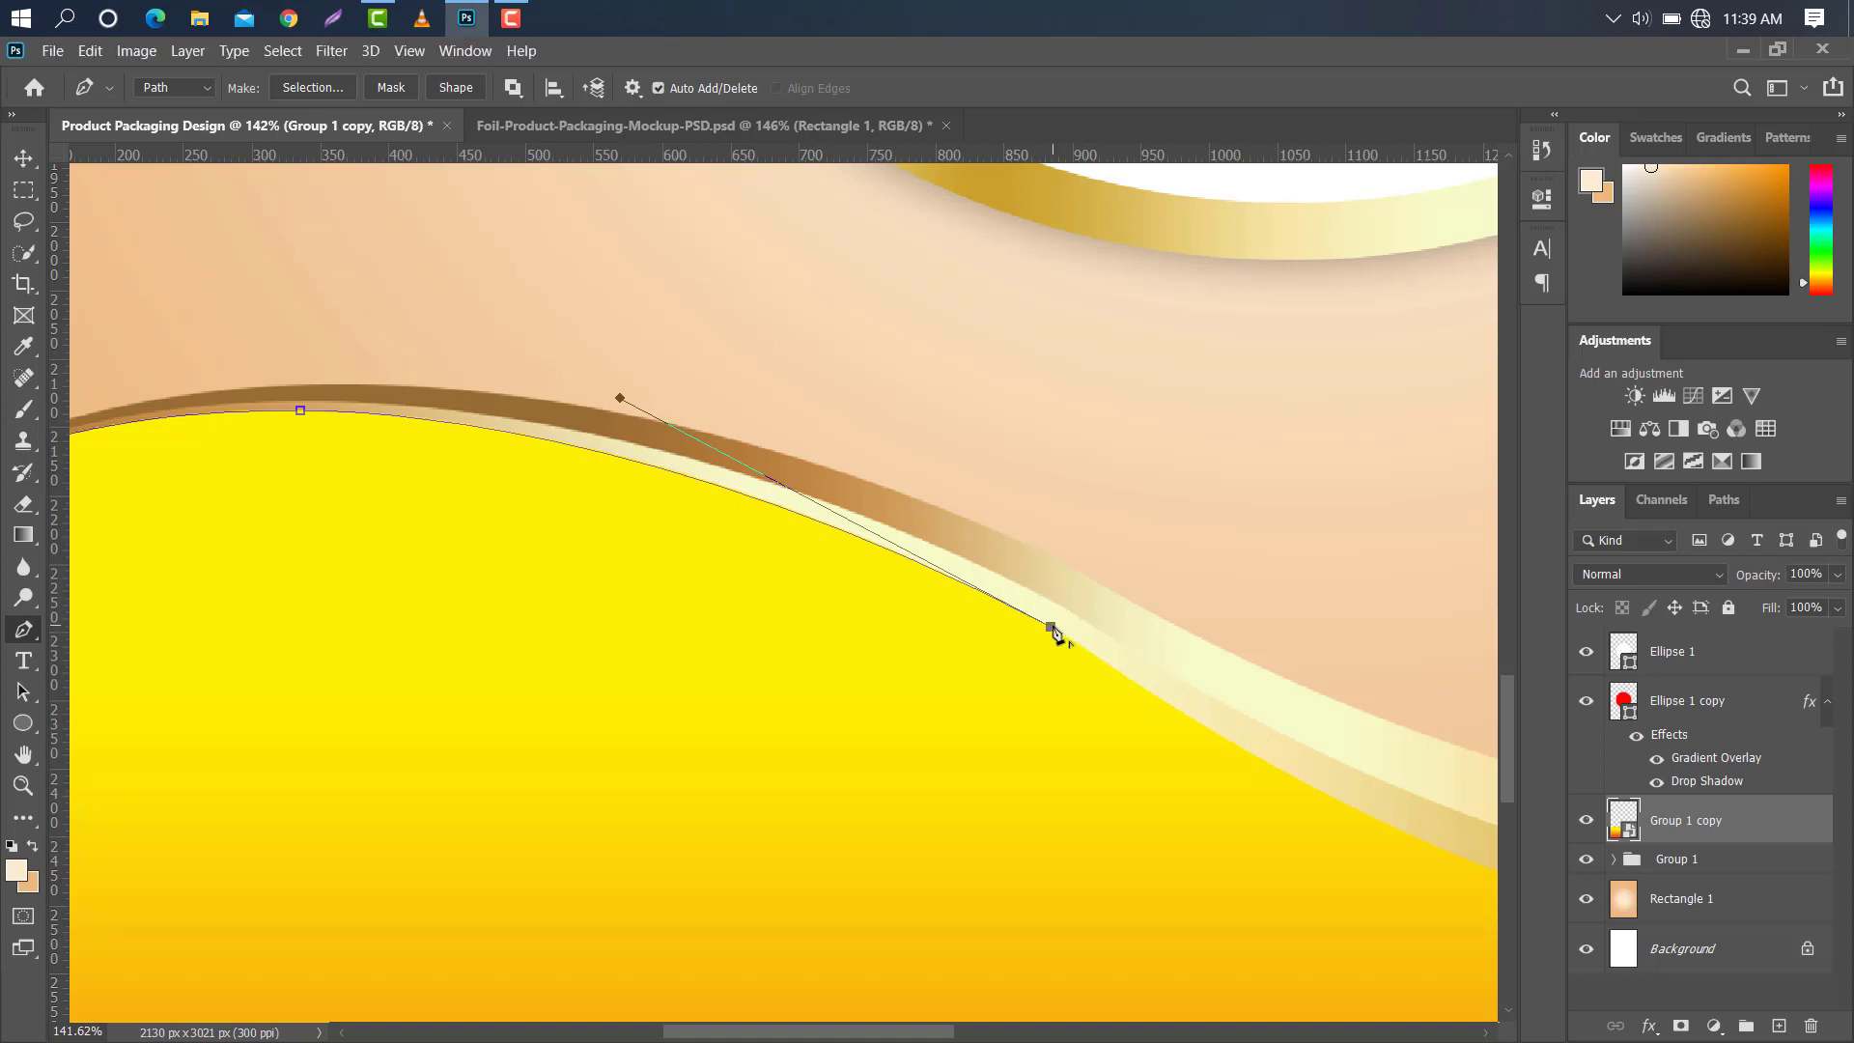
{"action": "left_click_drag", "start_coordinate": [922, 1031], "coordinate": [1012, 1030]}
{"action": "left_click_drag", "start_coordinate": [1506, 766], "coordinate": [1506, 801]}
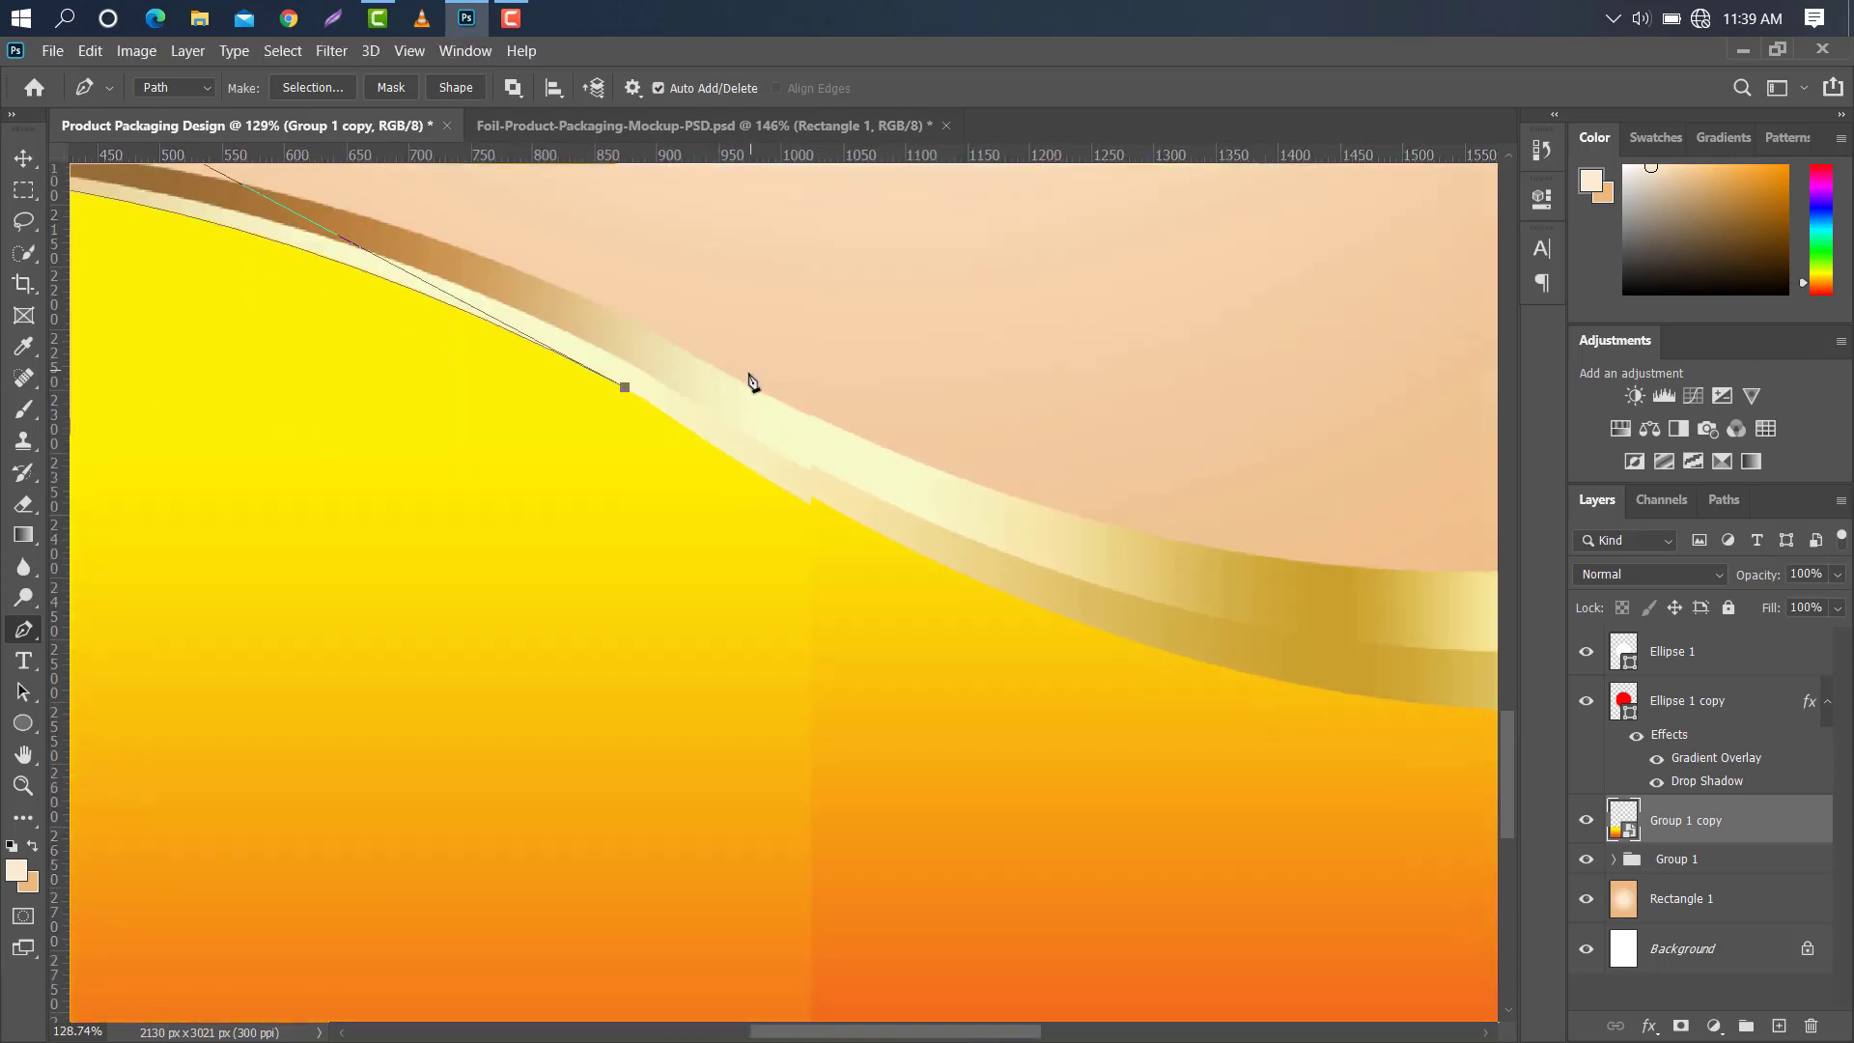
{"action": "scroll", "coordinate": [745, 380], "scroll_direction": "down", "scroll_amount": 6}
{"action": "left_click_drag", "start_coordinate": [858, 1036], "coordinate": [902, 1036]}
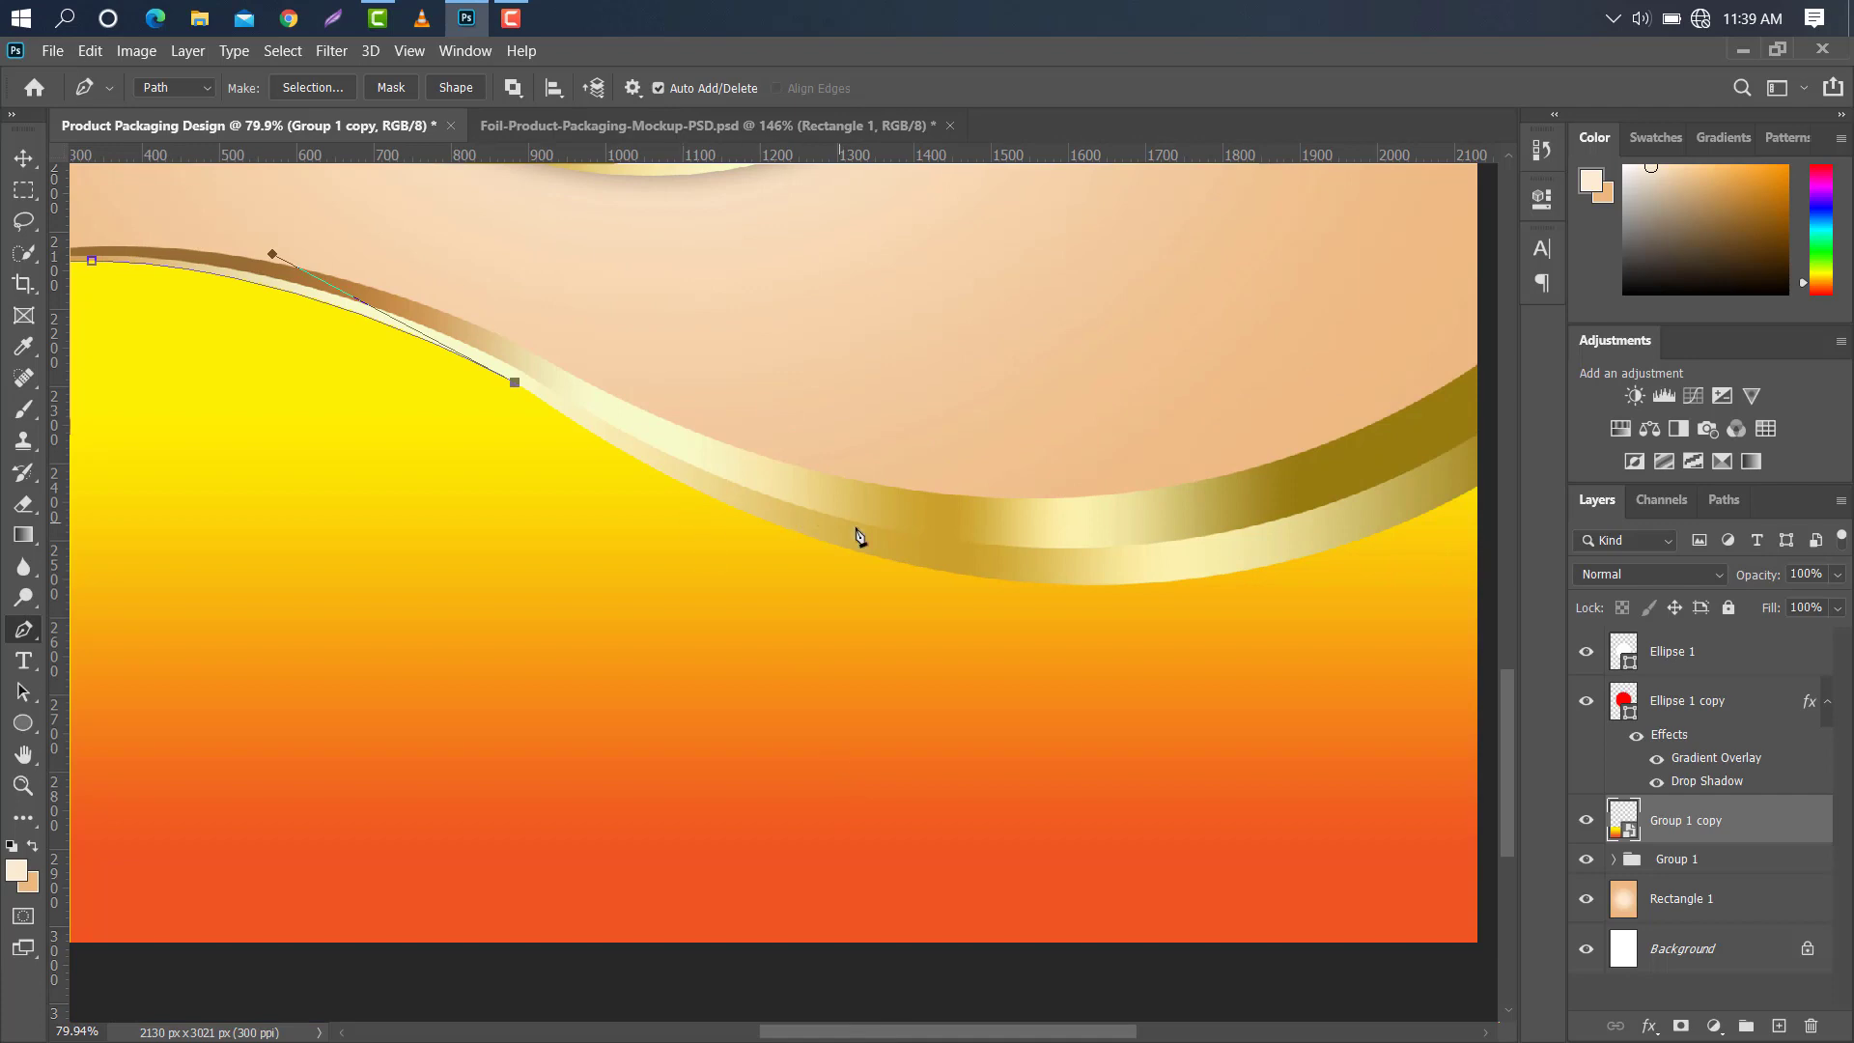
{"action": "left_click_drag", "start_coordinate": [1002, 581], "coordinate": [1232, 597]}
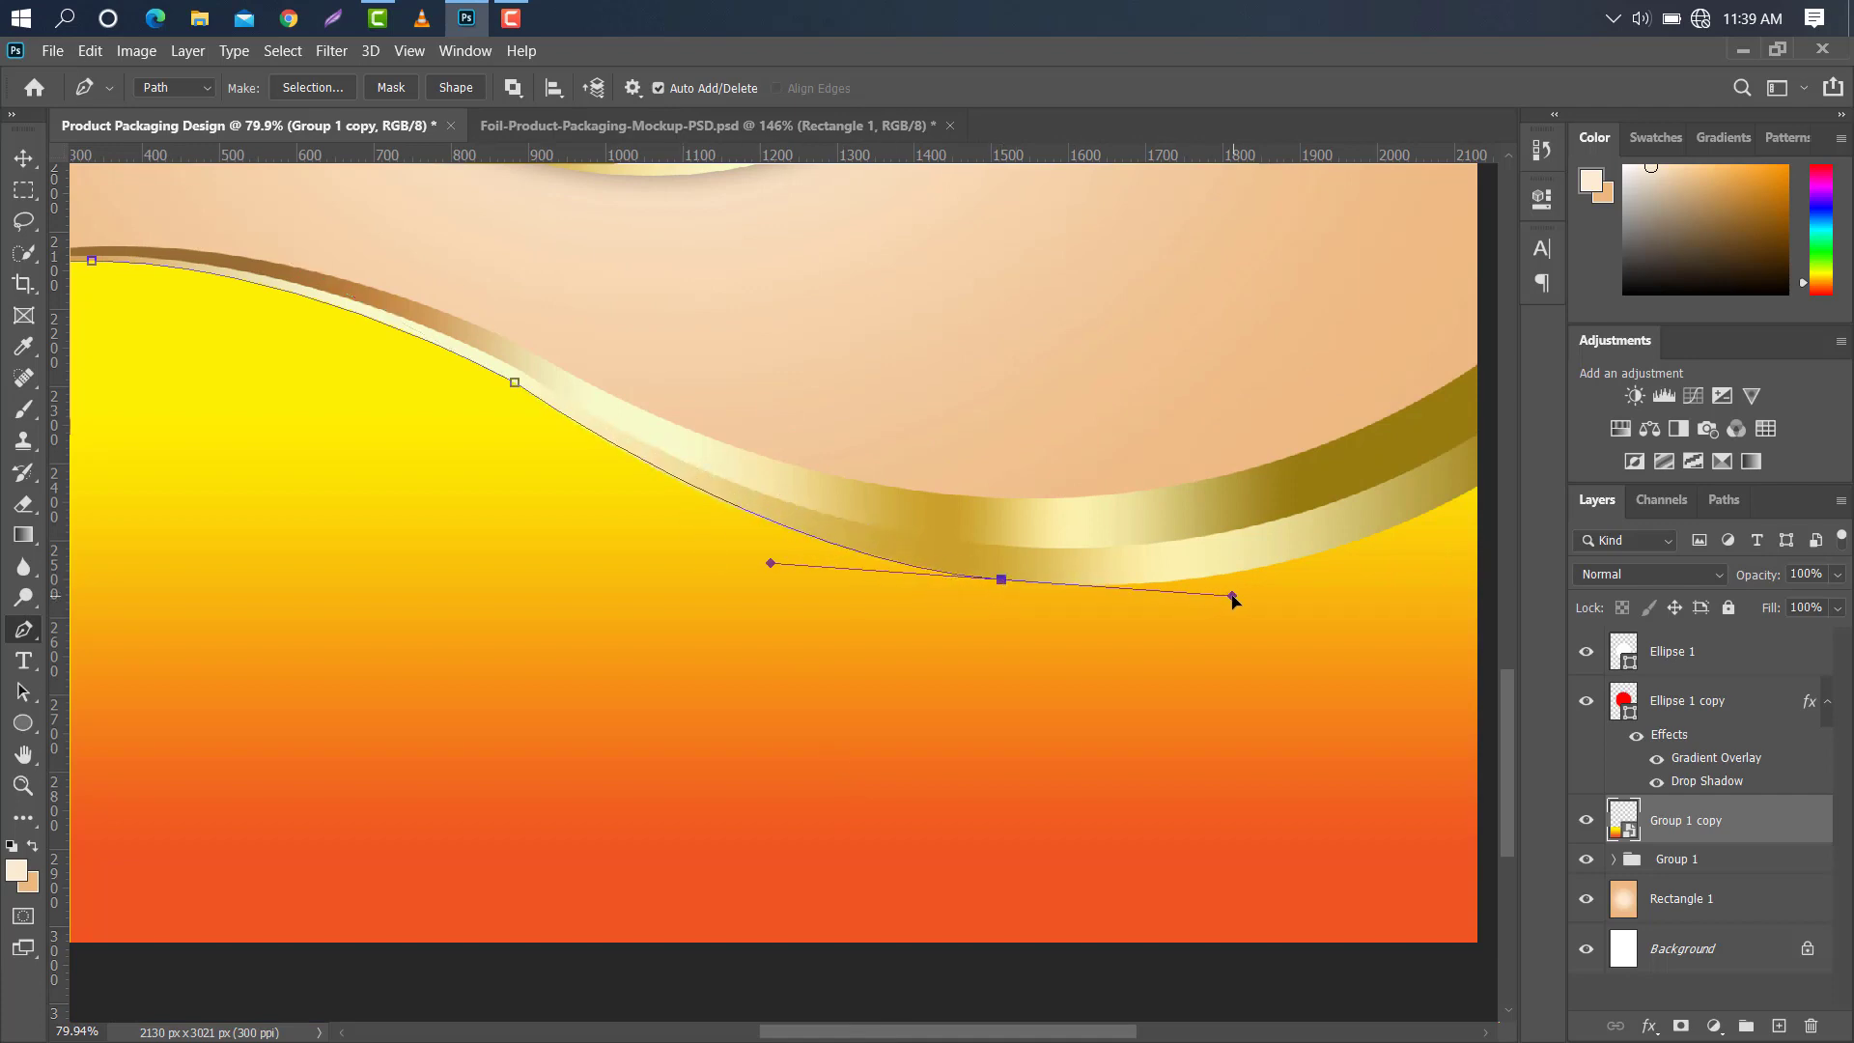
{"action": "left_click", "coordinate": [1002, 581], "text": "alt"}
Extend the path to the packaging's right edge and close it loosely around the area above the footer's gold band.
{"action": "scroll", "coordinate": [1007, 986], "scroll_direction": "right", "scroll_amount": 5}
{"action": "left_click_drag", "start_coordinate": [1113, 483], "coordinate": [1357, 349]}
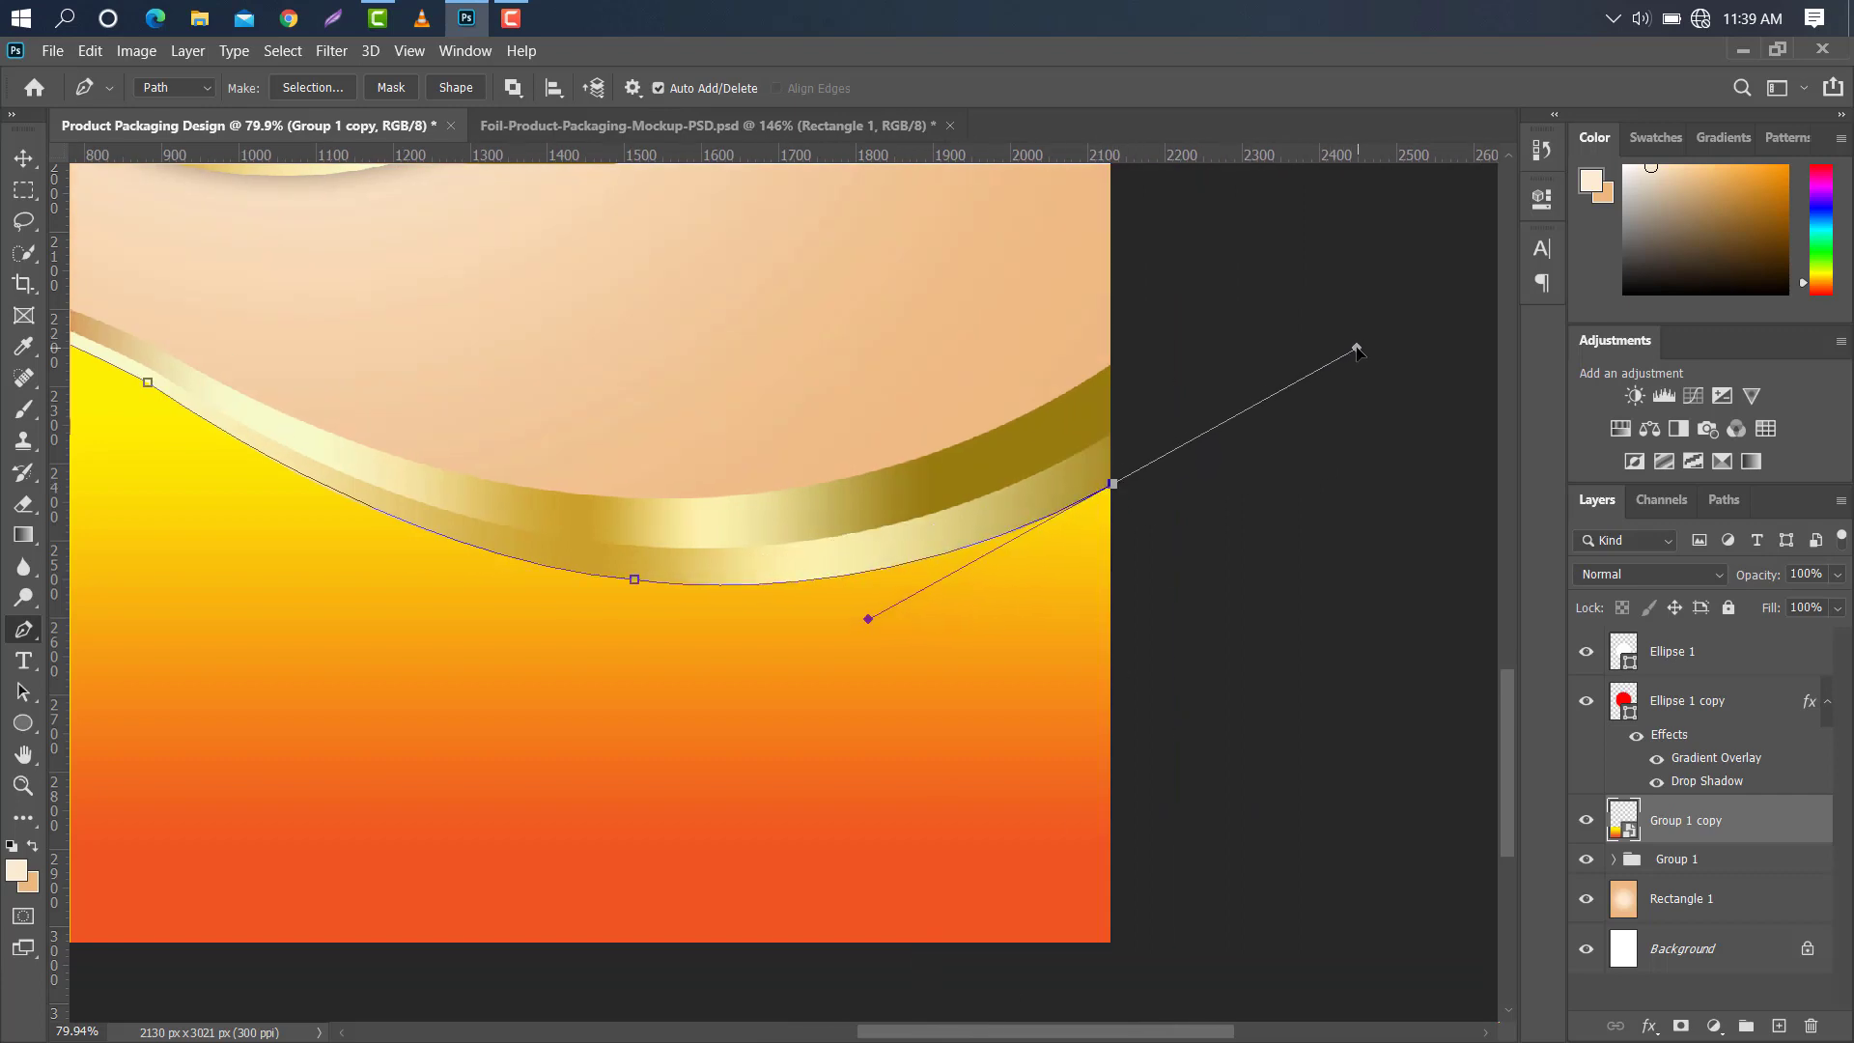
{"action": "left_click", "coordinate": [1113, 485], "text": "alt"}
{"action": "left_click", "coordinate": [1122, 281]}
{"action": "scroll", "coordinate": [768, 232], "scroll_direction": "down", "scroll_amount": 4}
{"action": "left_click", "coordinate": [551, 253]}
{"action": "left_click", "coordinate": [276, 203]}
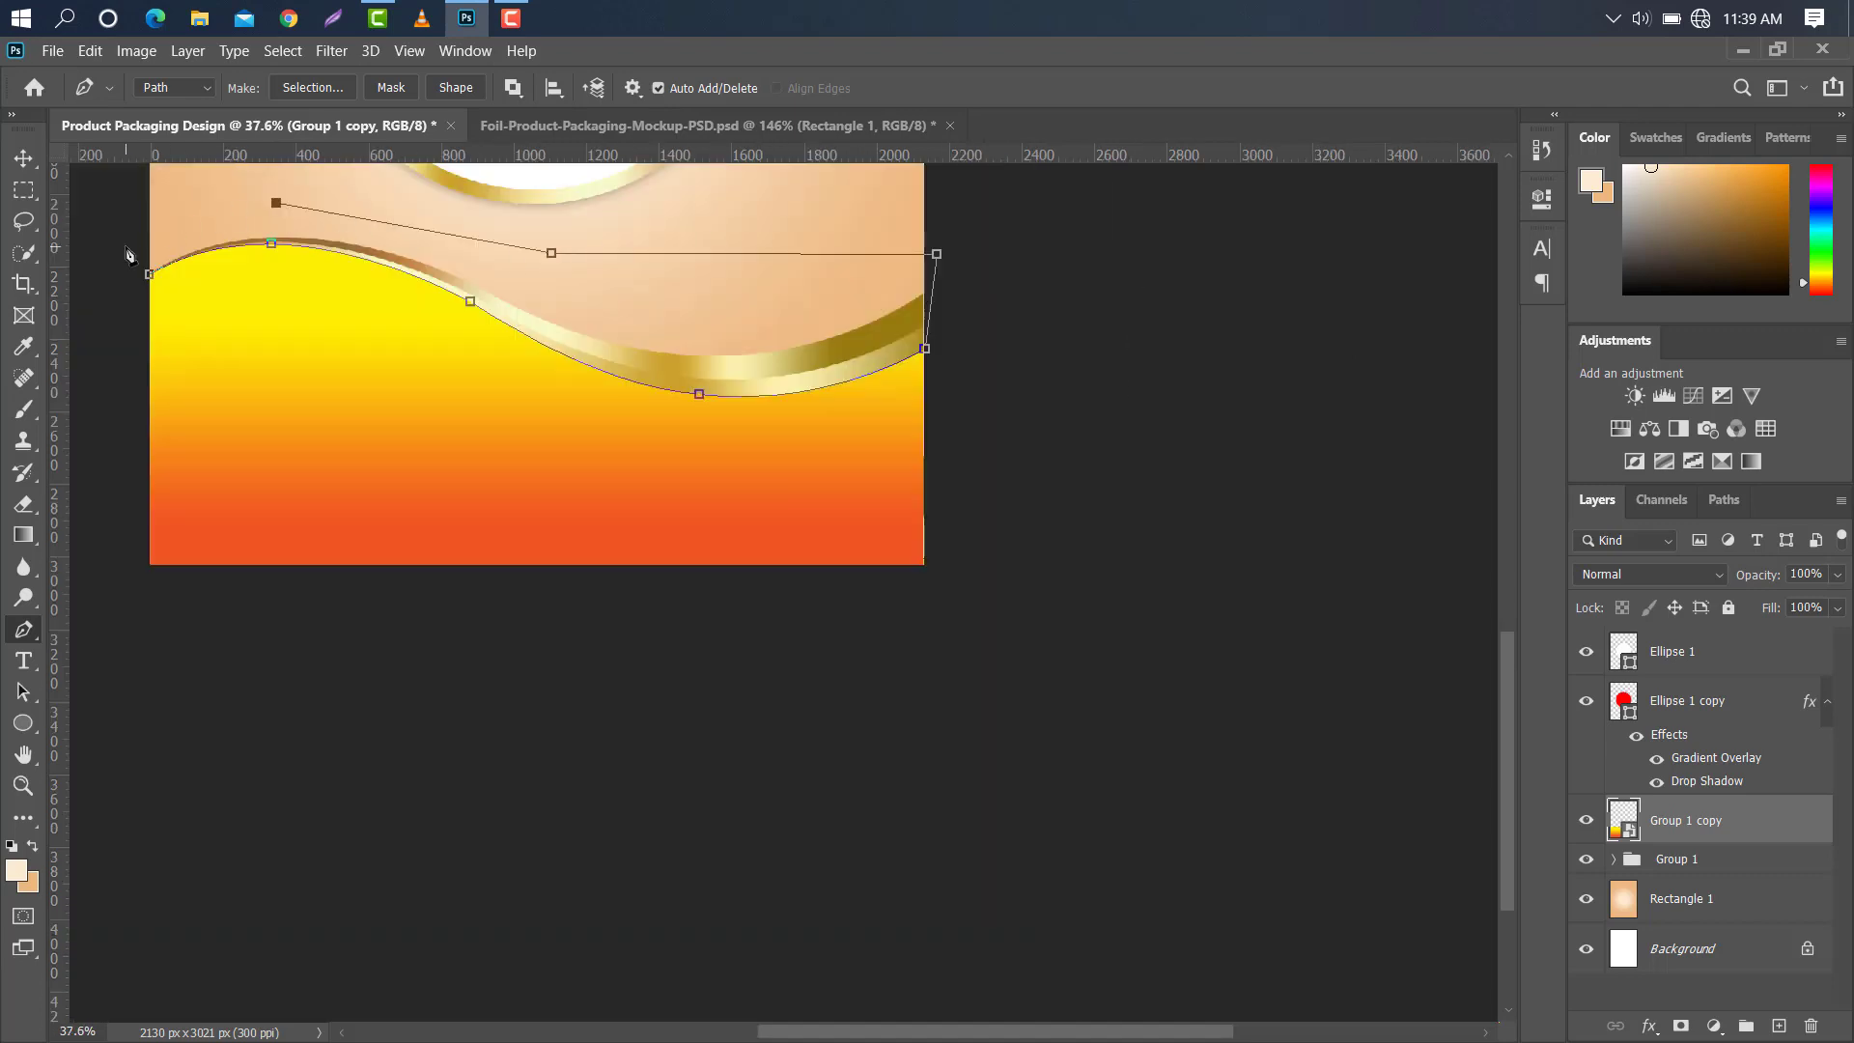
Turn the path into a selection with 0 px feather and copy the footer's gold band onto its own layer.
{"action": "right_click", "coordinate": [683, 320]}
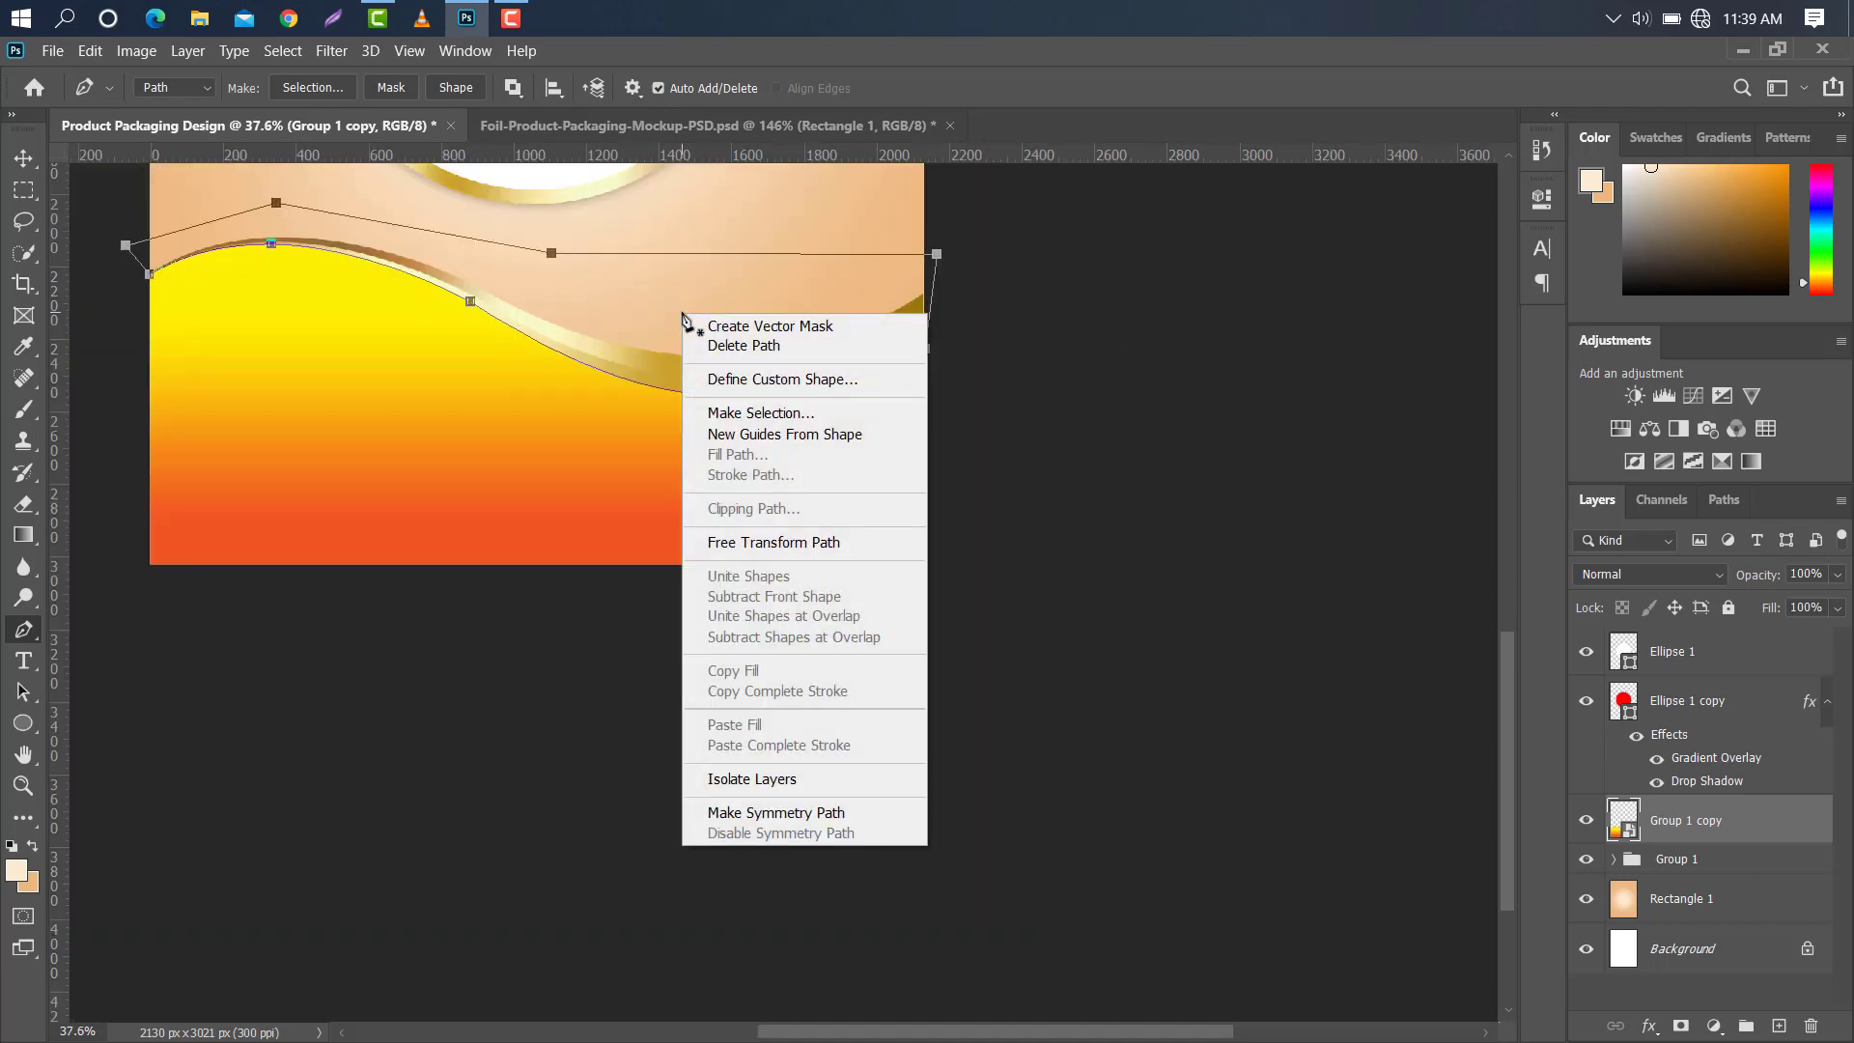
{"action": "left_click", "coordinate": [801, 415]}
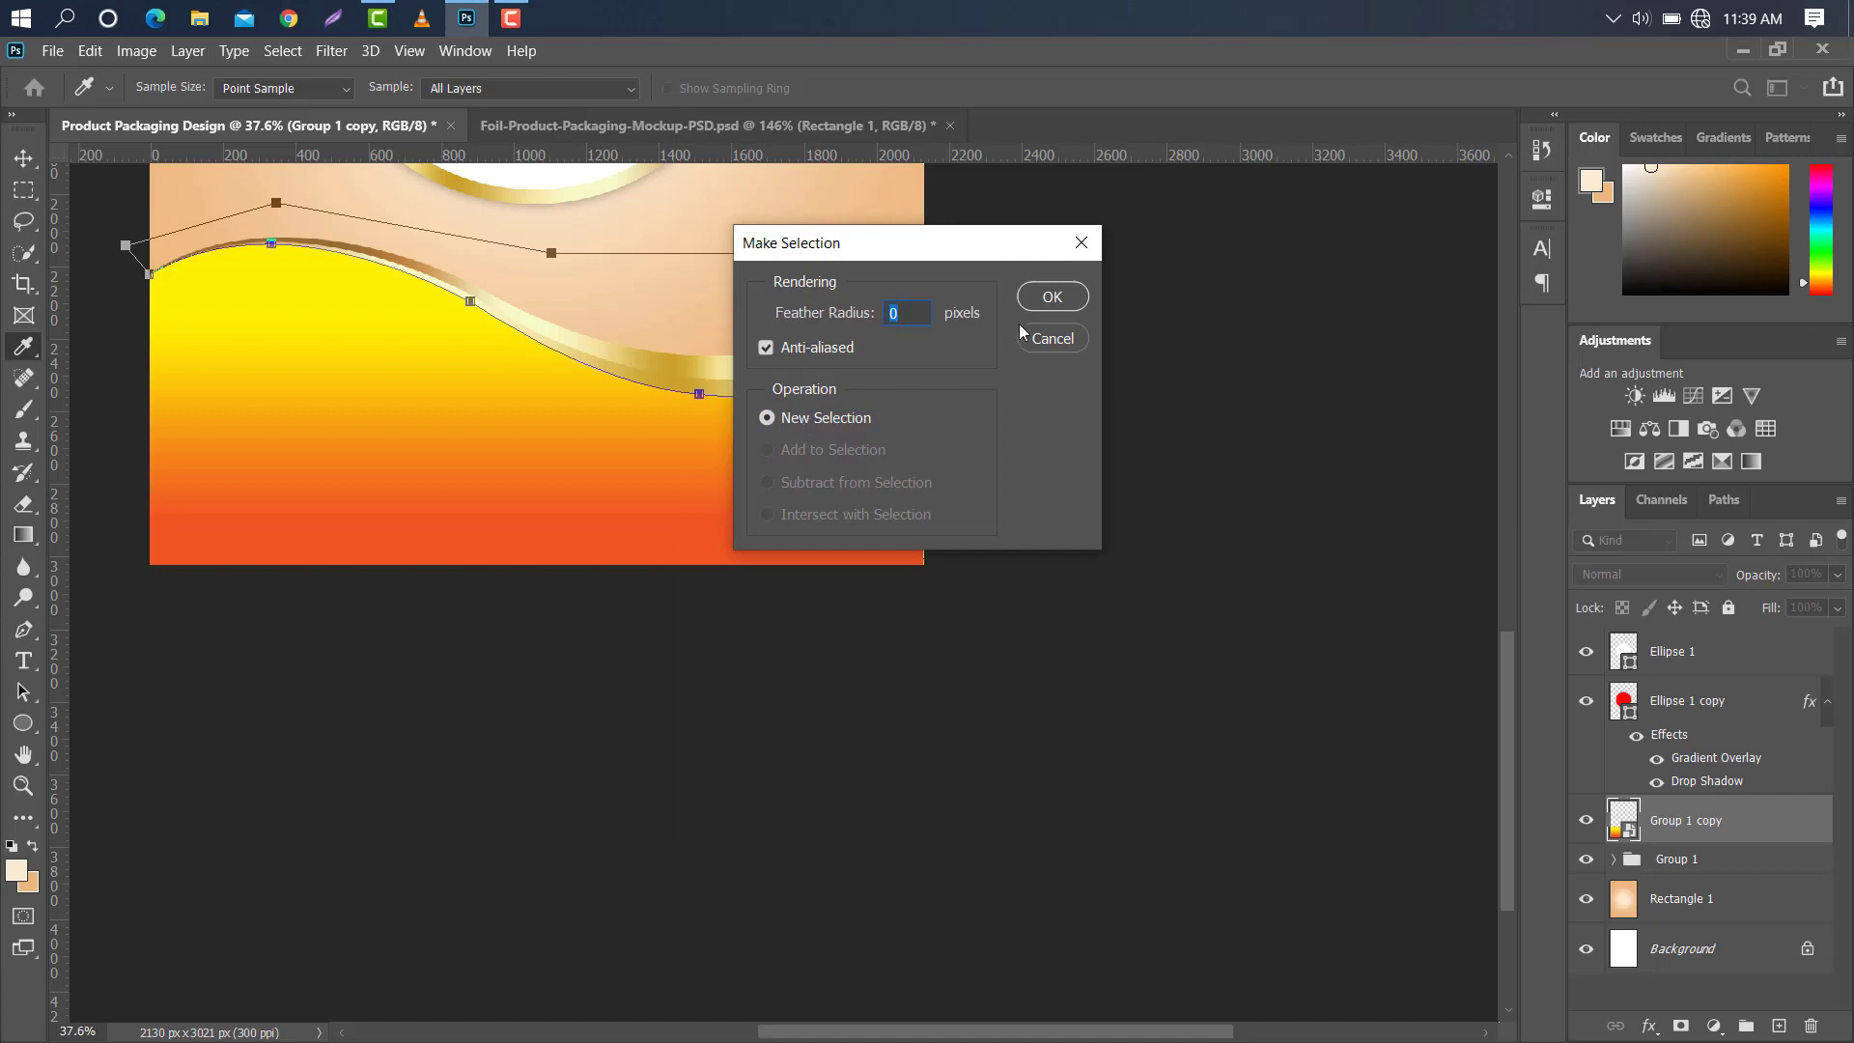
{"action": "left_click", "coordinate": [1035, 305]}
{"action": "key", "text": "ctrl+c"}
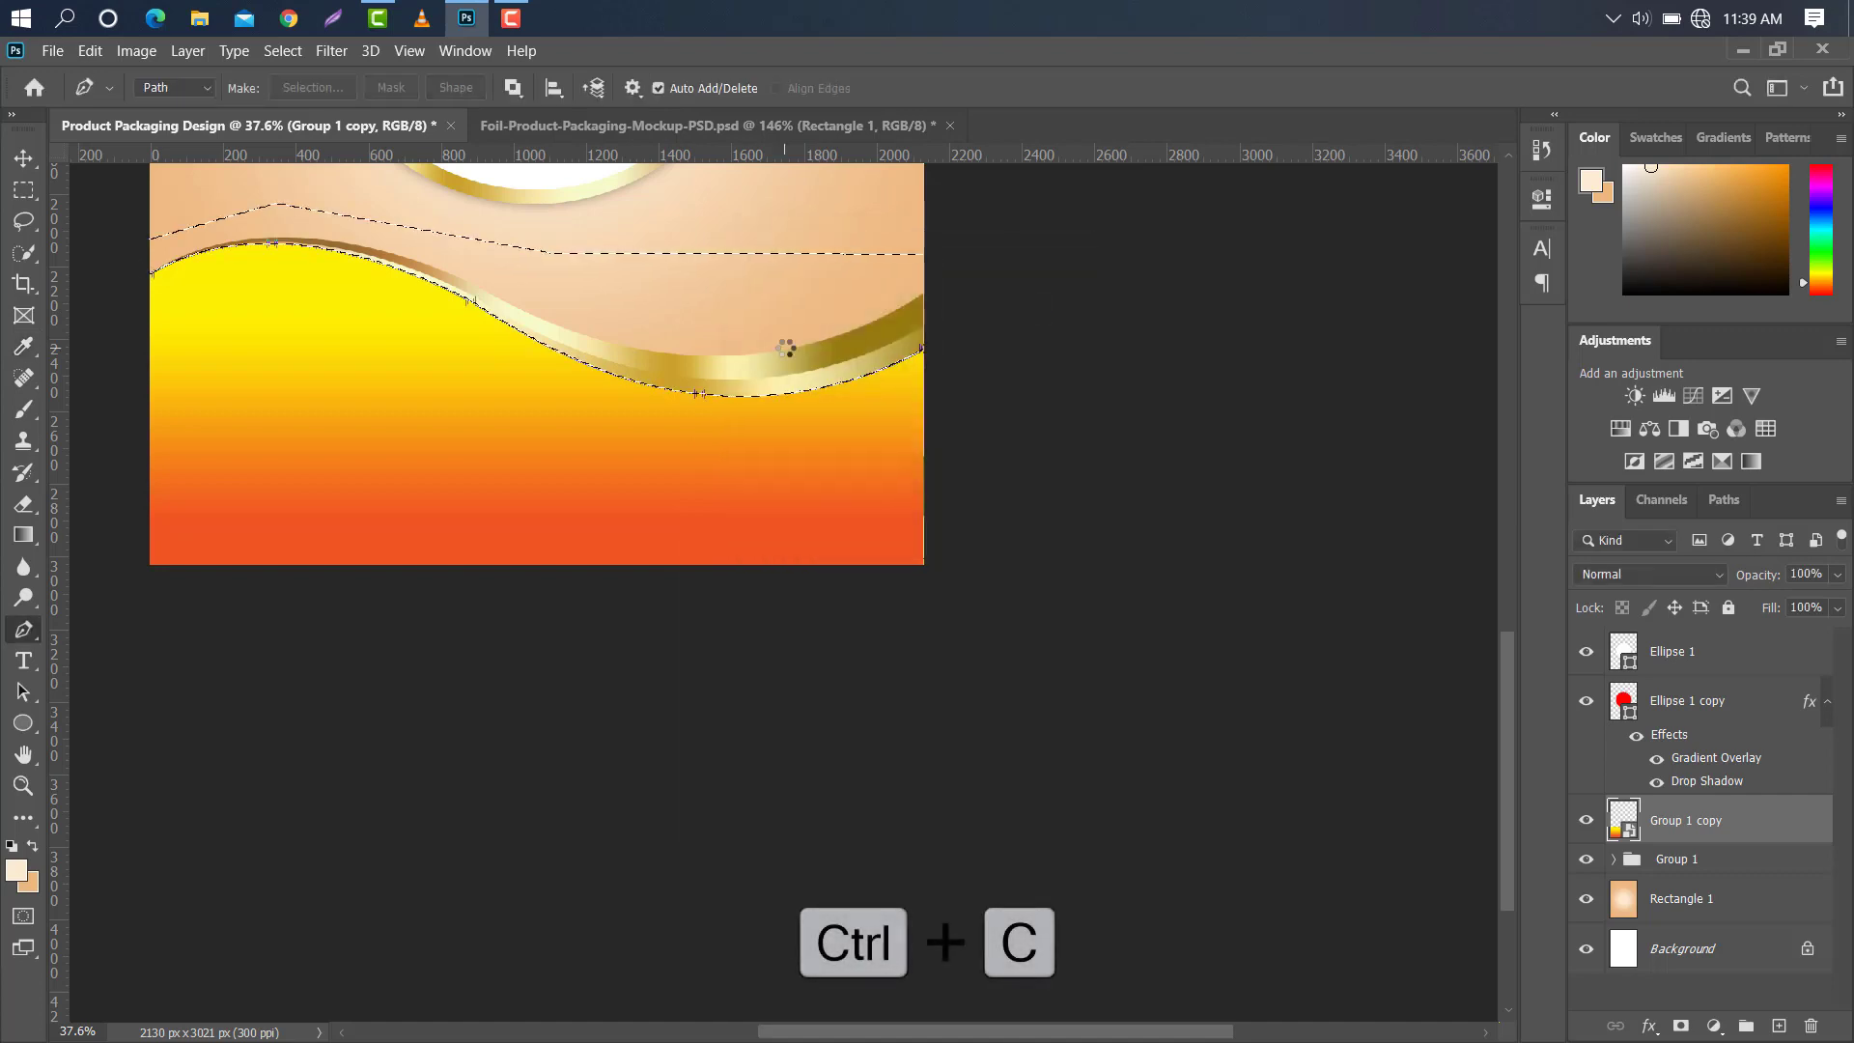
{"action": "key", "text": "ctrl+v"}
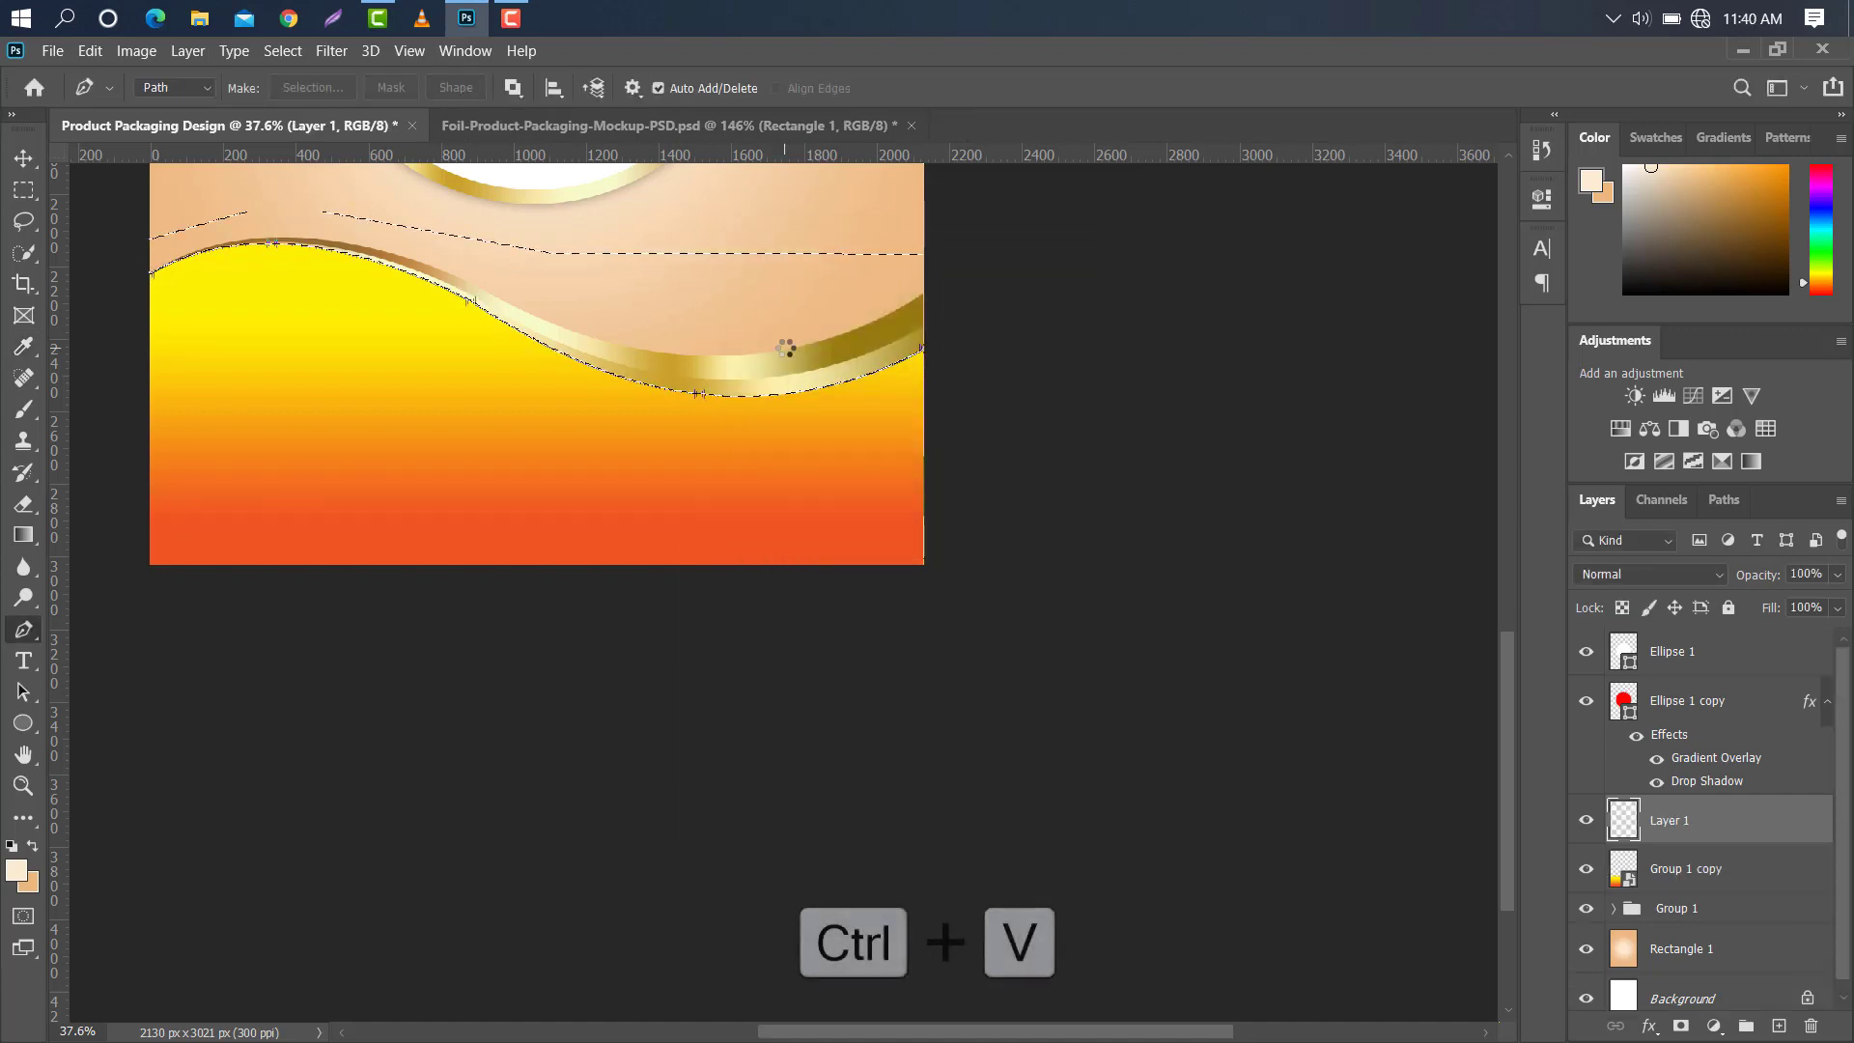
Move the copied gold band straight down until it lines up with the original band on the footer.
{"action": "left_click", "coordinate": [27, 160]}
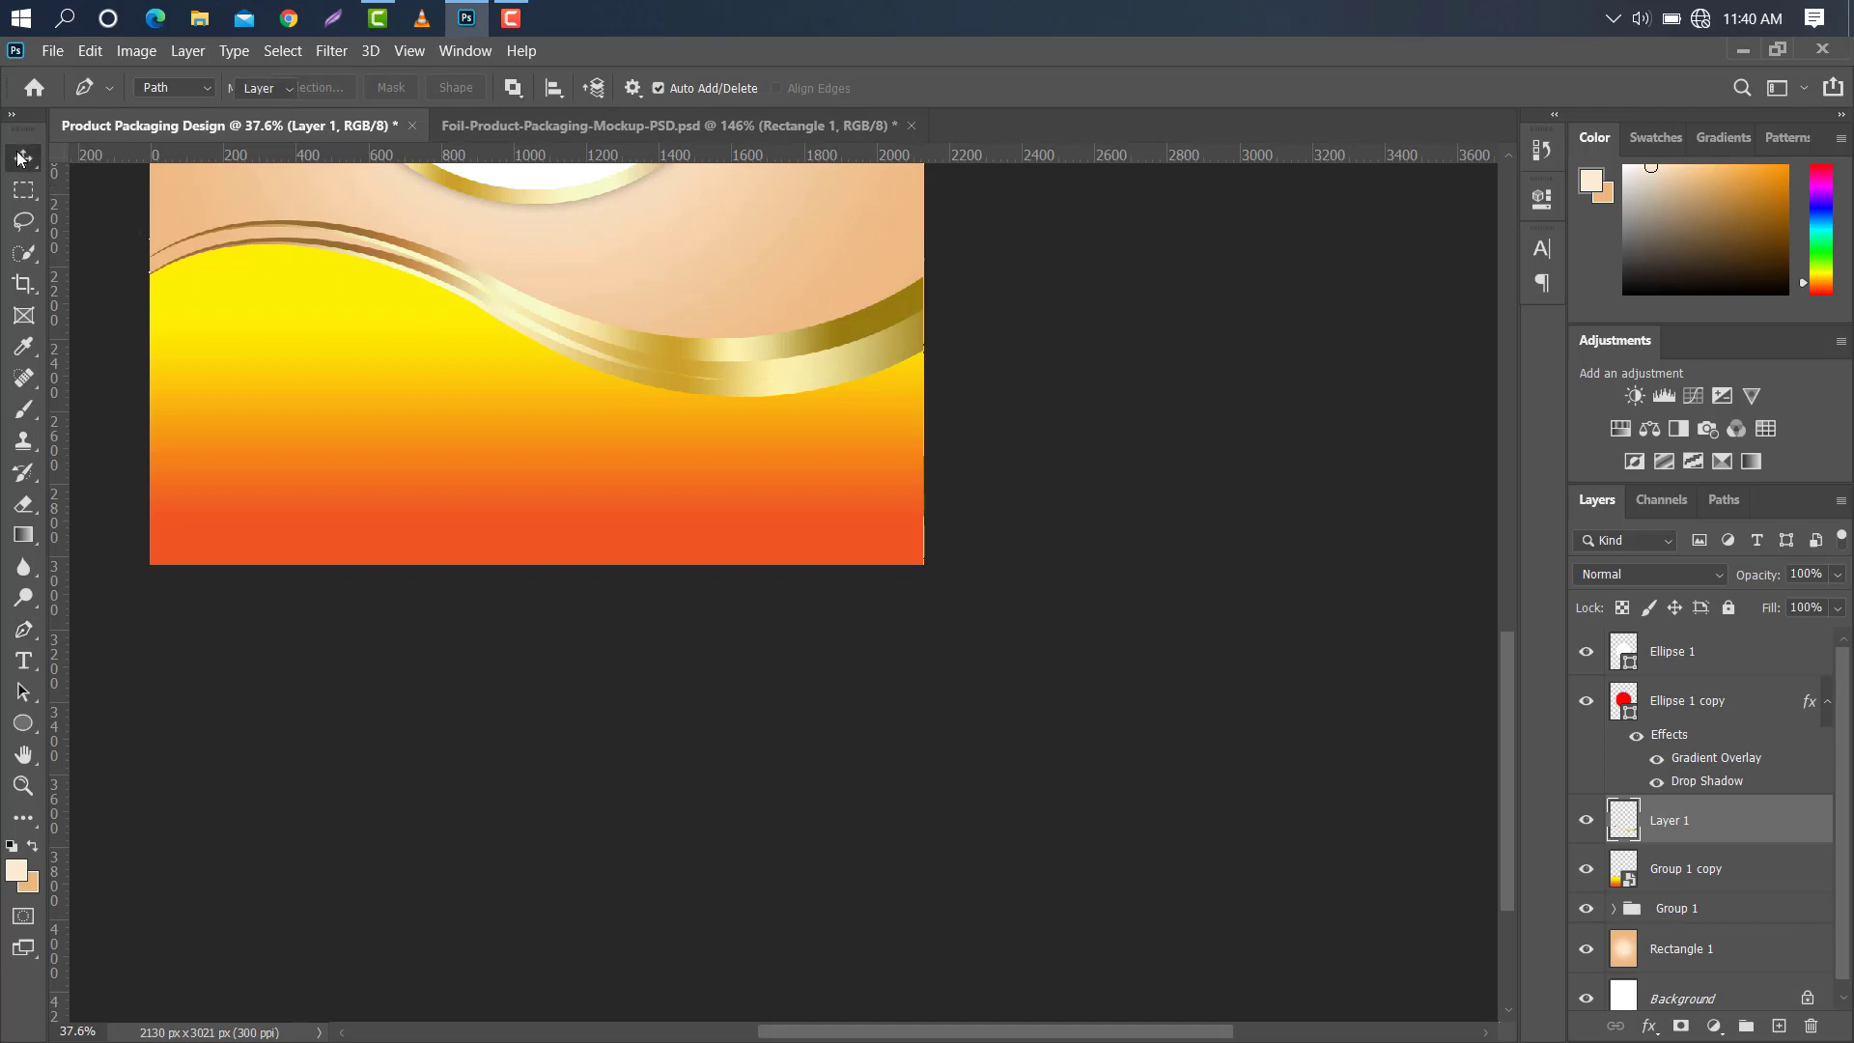
{"action": "scroll", "coordinate": [1285, 667], "scroll_direction": "up", "scroll_amount": 2}
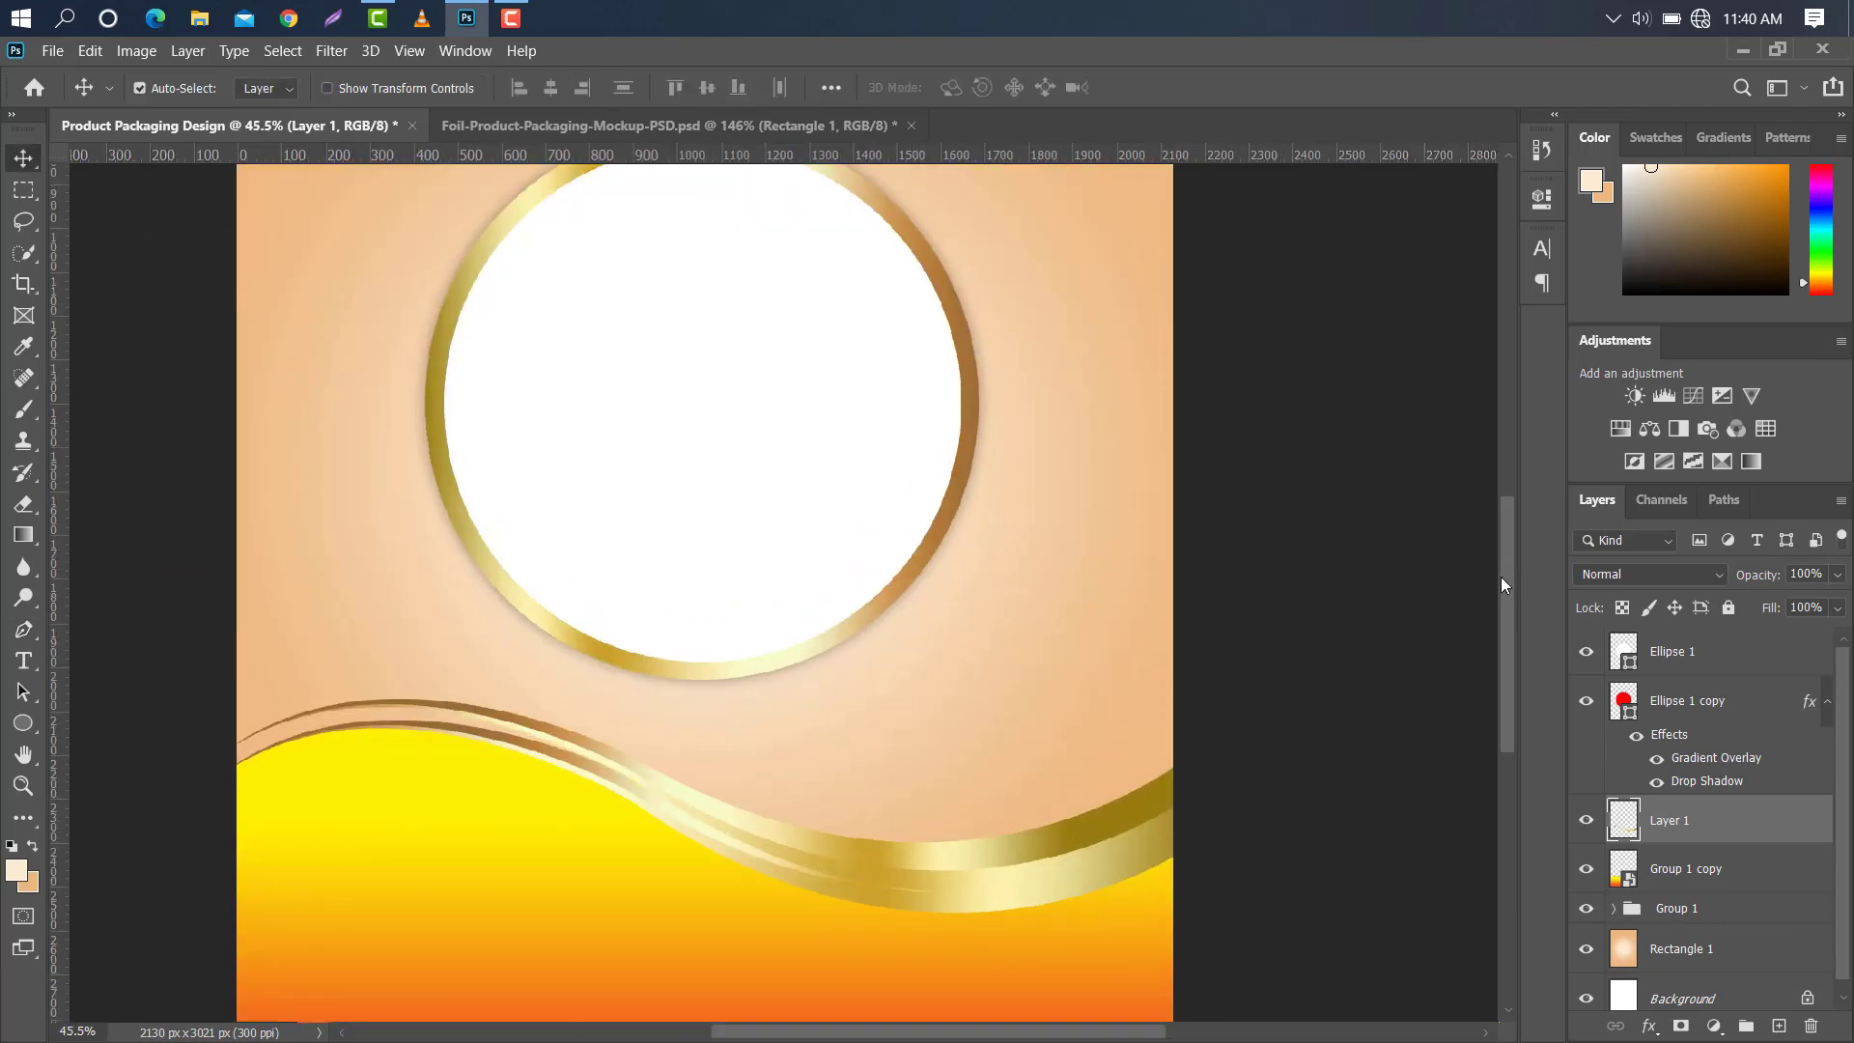
{"action": "left_click_drag", "start_coordinate": [1501, 577], "coordinate": [1508, 607]}
{"action": "key", "text": "Down"}
{"action": "key", "text": "shift+Down"}
{"action": "key", "text": "shift+Down"}
{"action": "key", "text": "shift+Down"}
{"action": "key", "text": "shift+Down"}
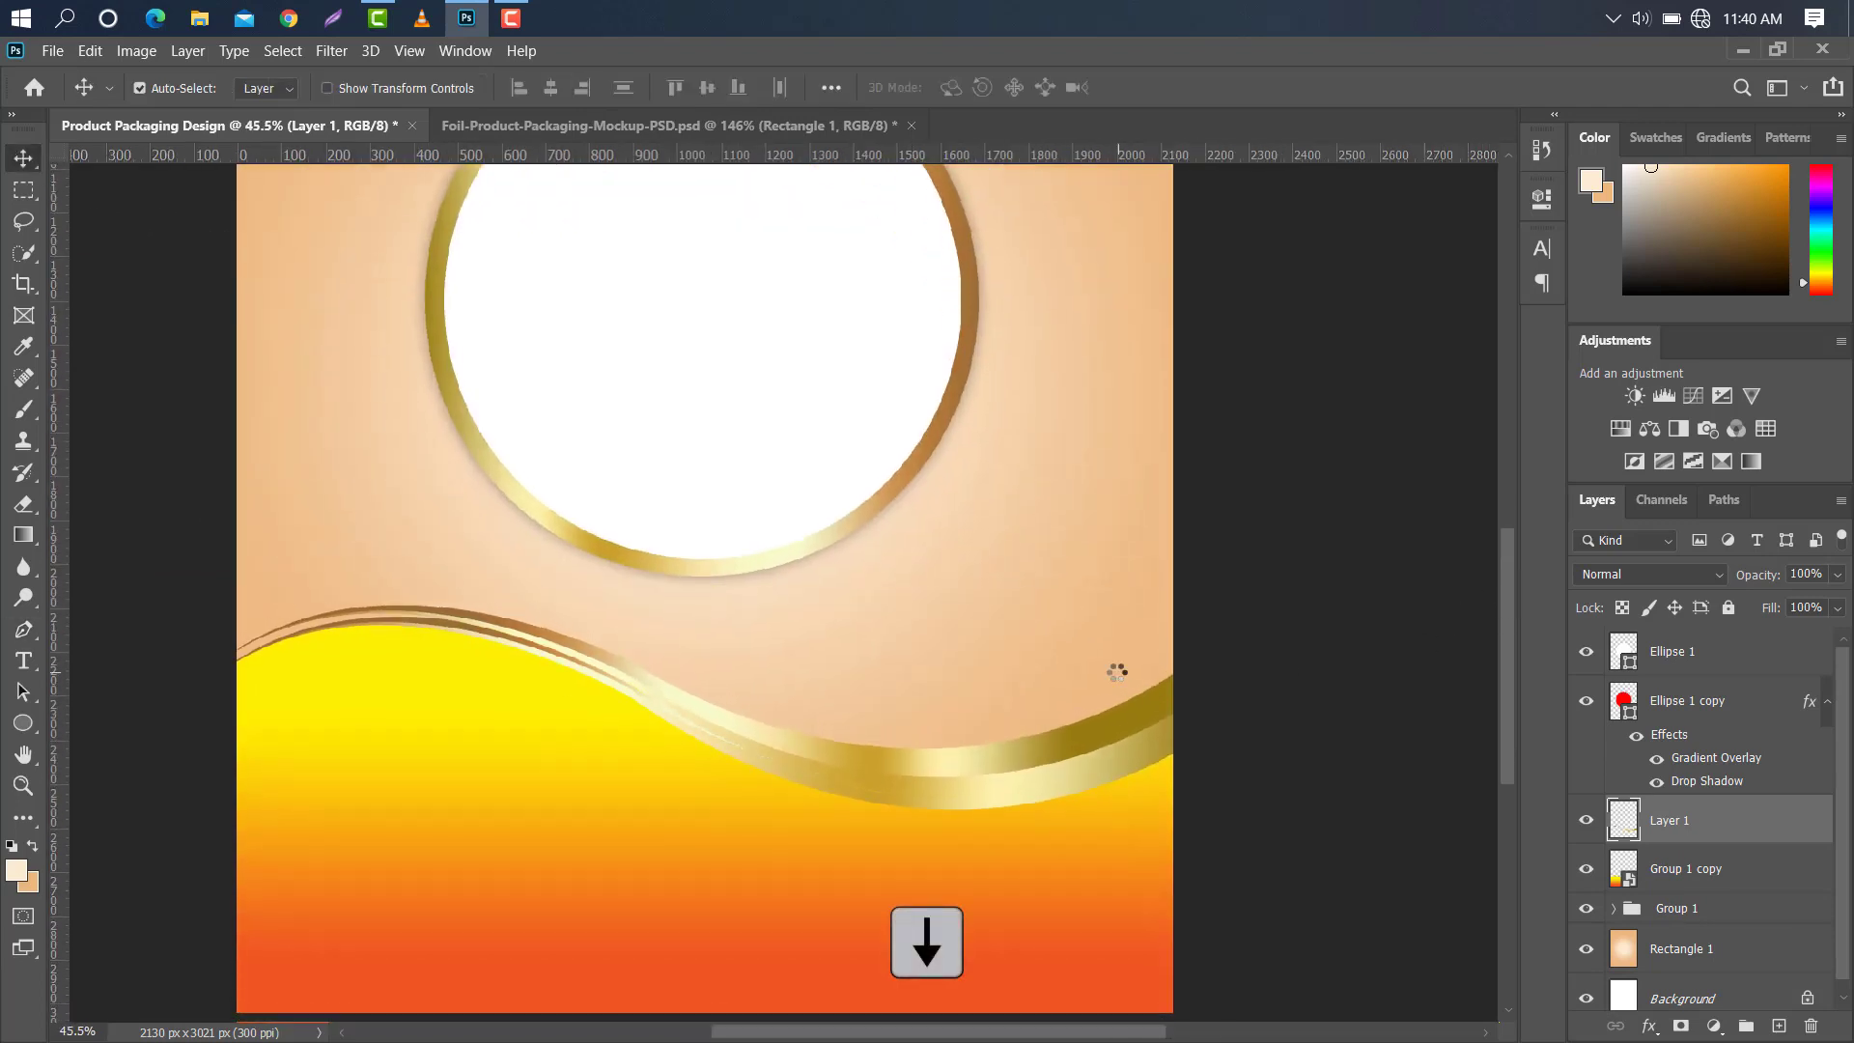
{"action": "scroll", "coordinate": [952, 580], "scroll_direction": "down", "scroll_amount": 2}
Place the gummi peach rings image from the desktop into the packaging document directly above the footer layer.
{"action": "left_click", "coordinate": [854, 770]}
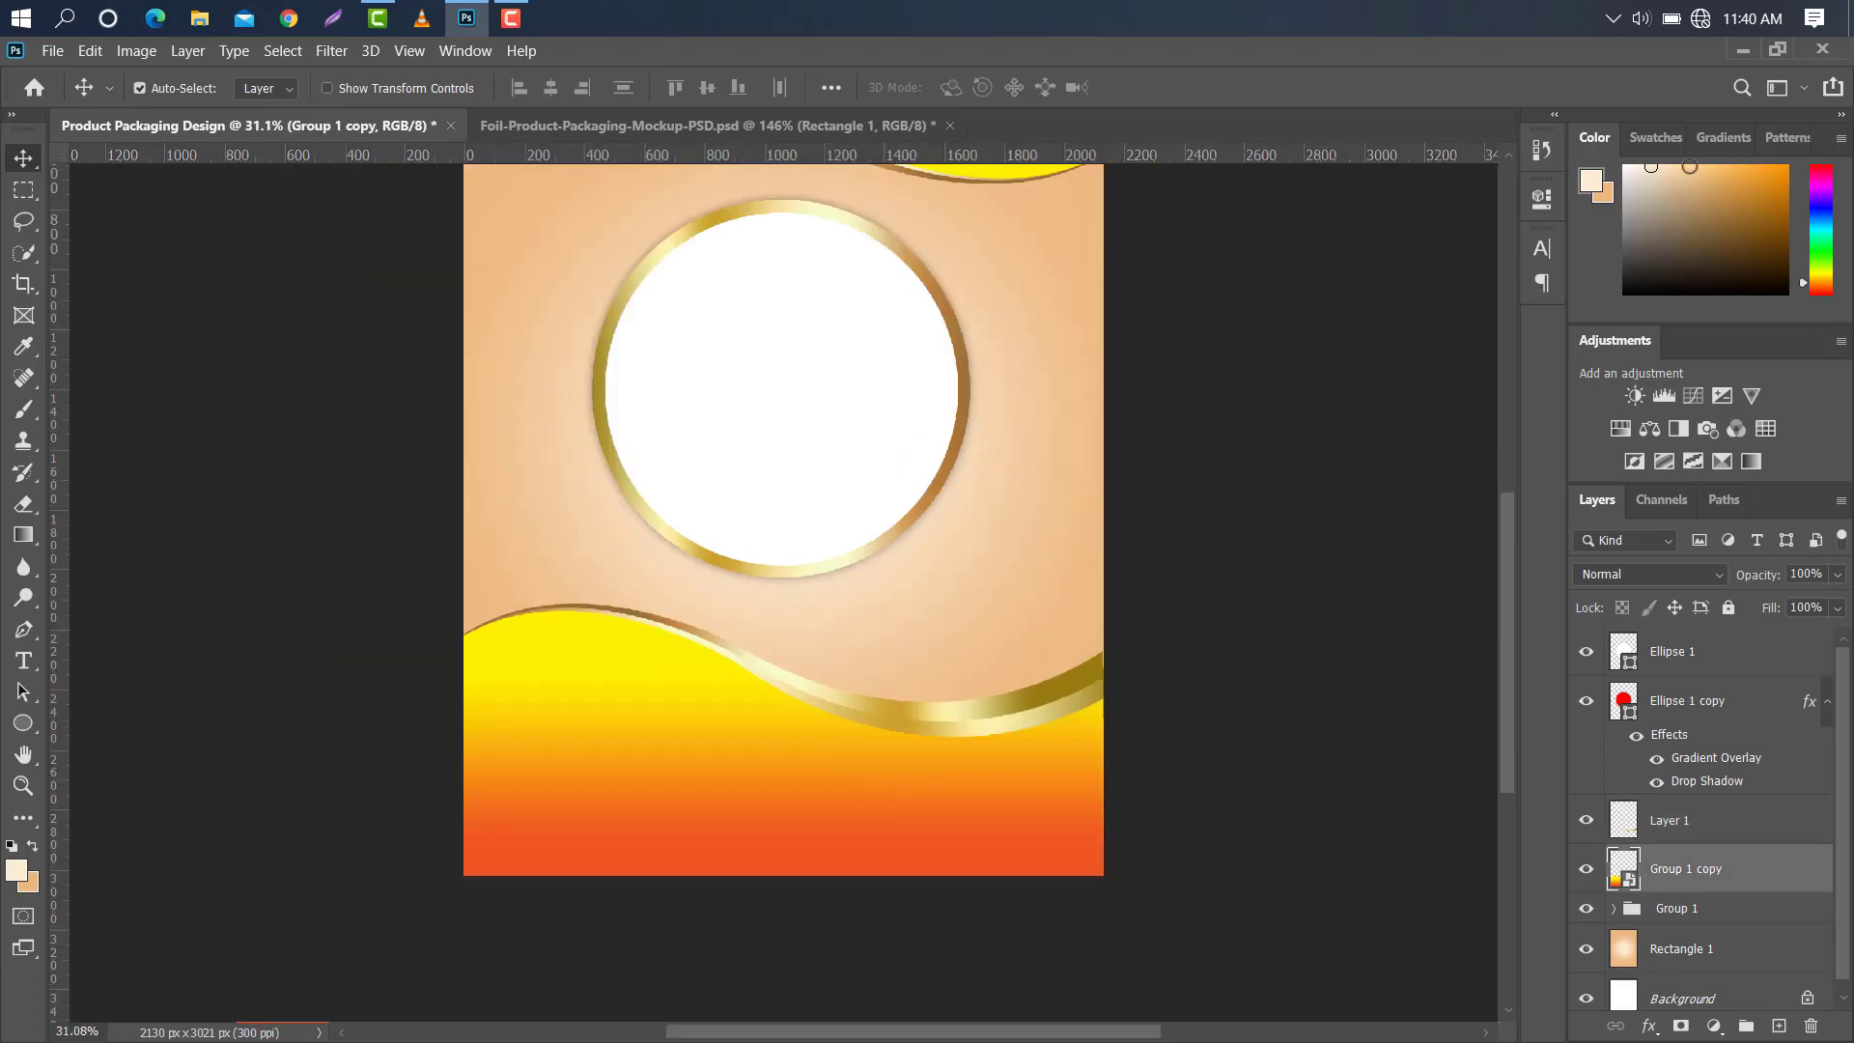
{"action": "left_click", "coordinate": [1741, 50]}
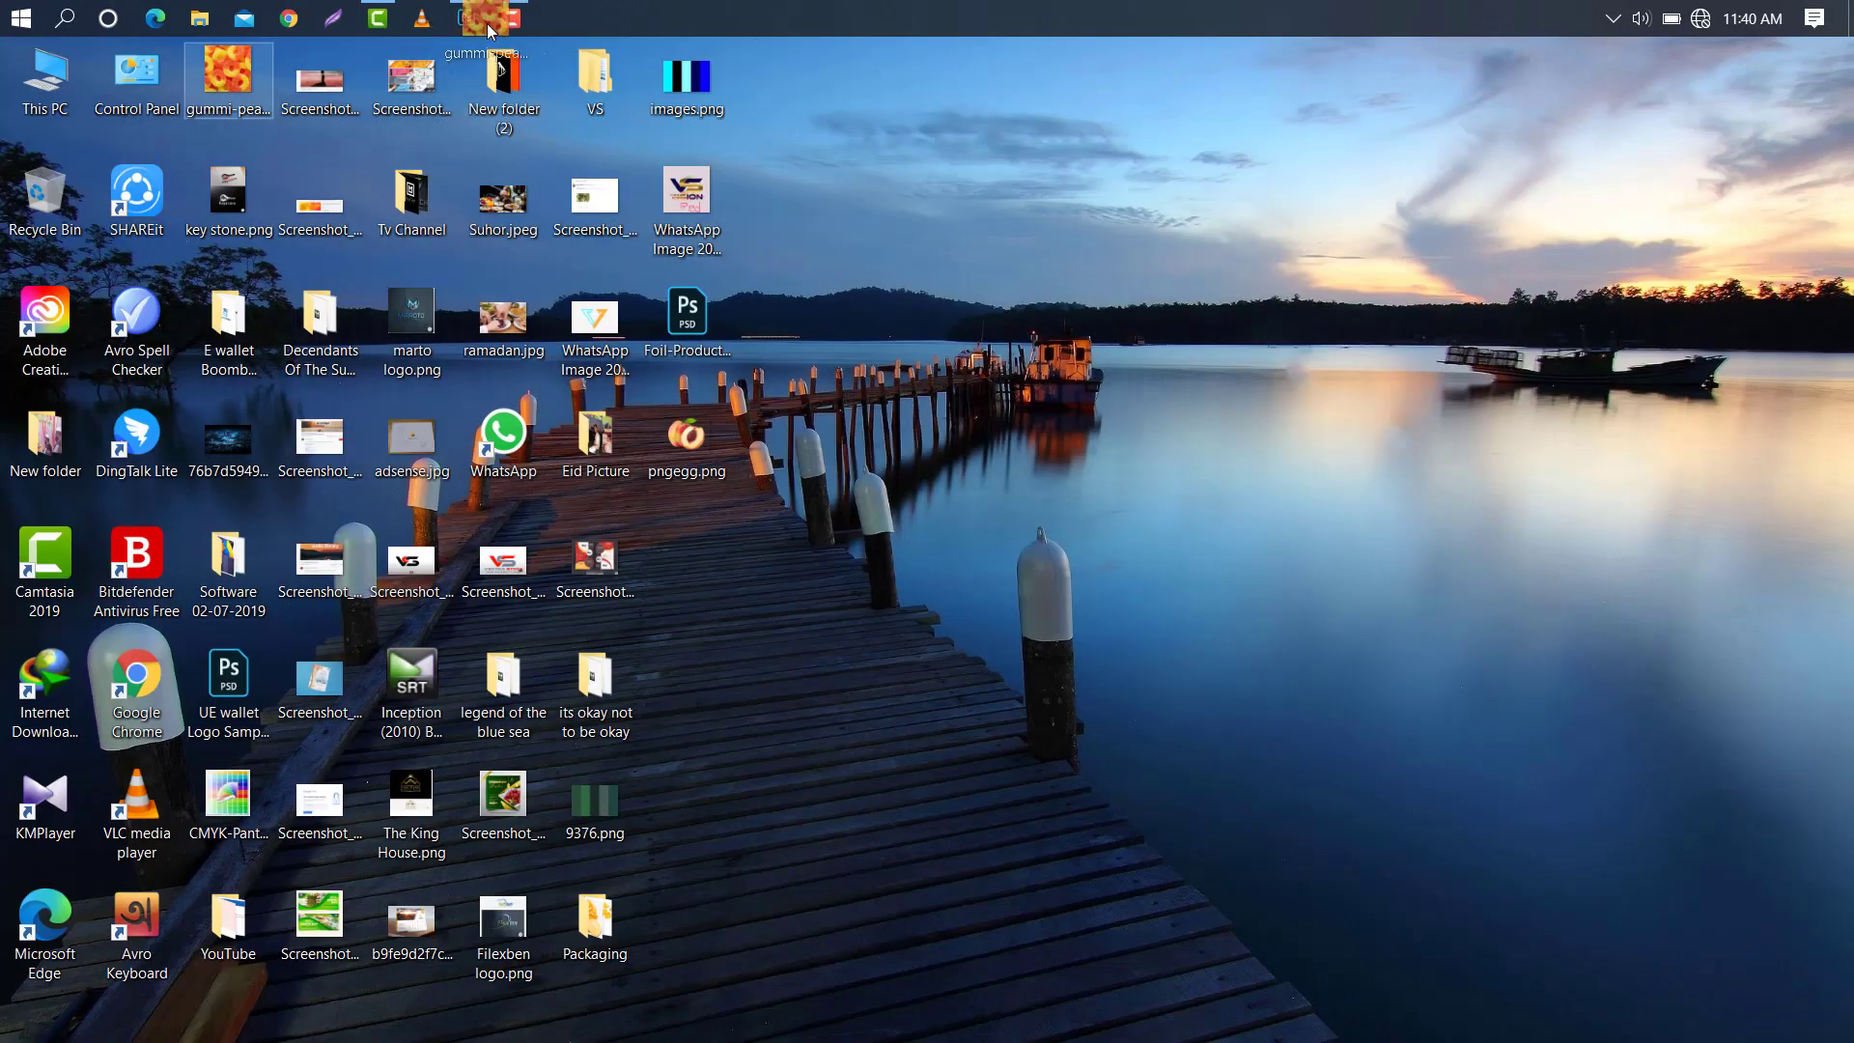
{"action": "left_click", "coordinate": [467, 17]}
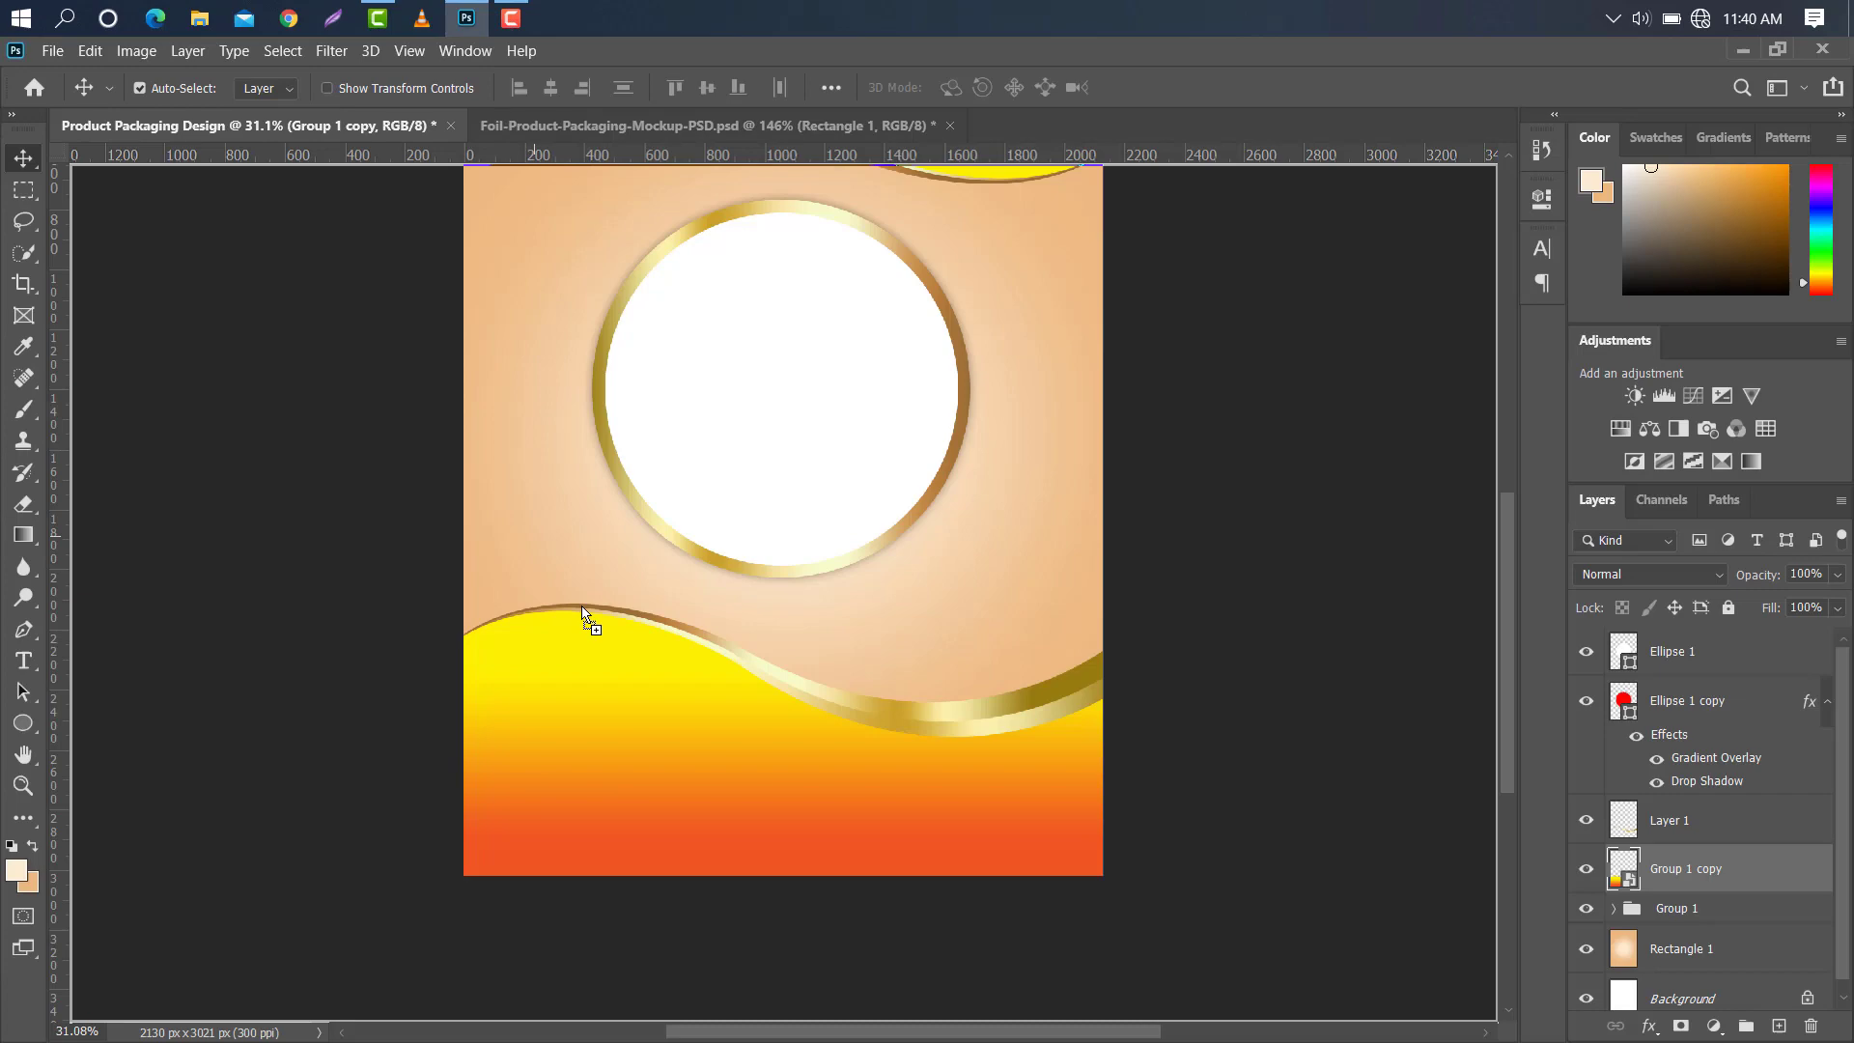
{"action": "left_click_drag", "start_coordinate": [582, 606], "coordinate": [618, 612]}
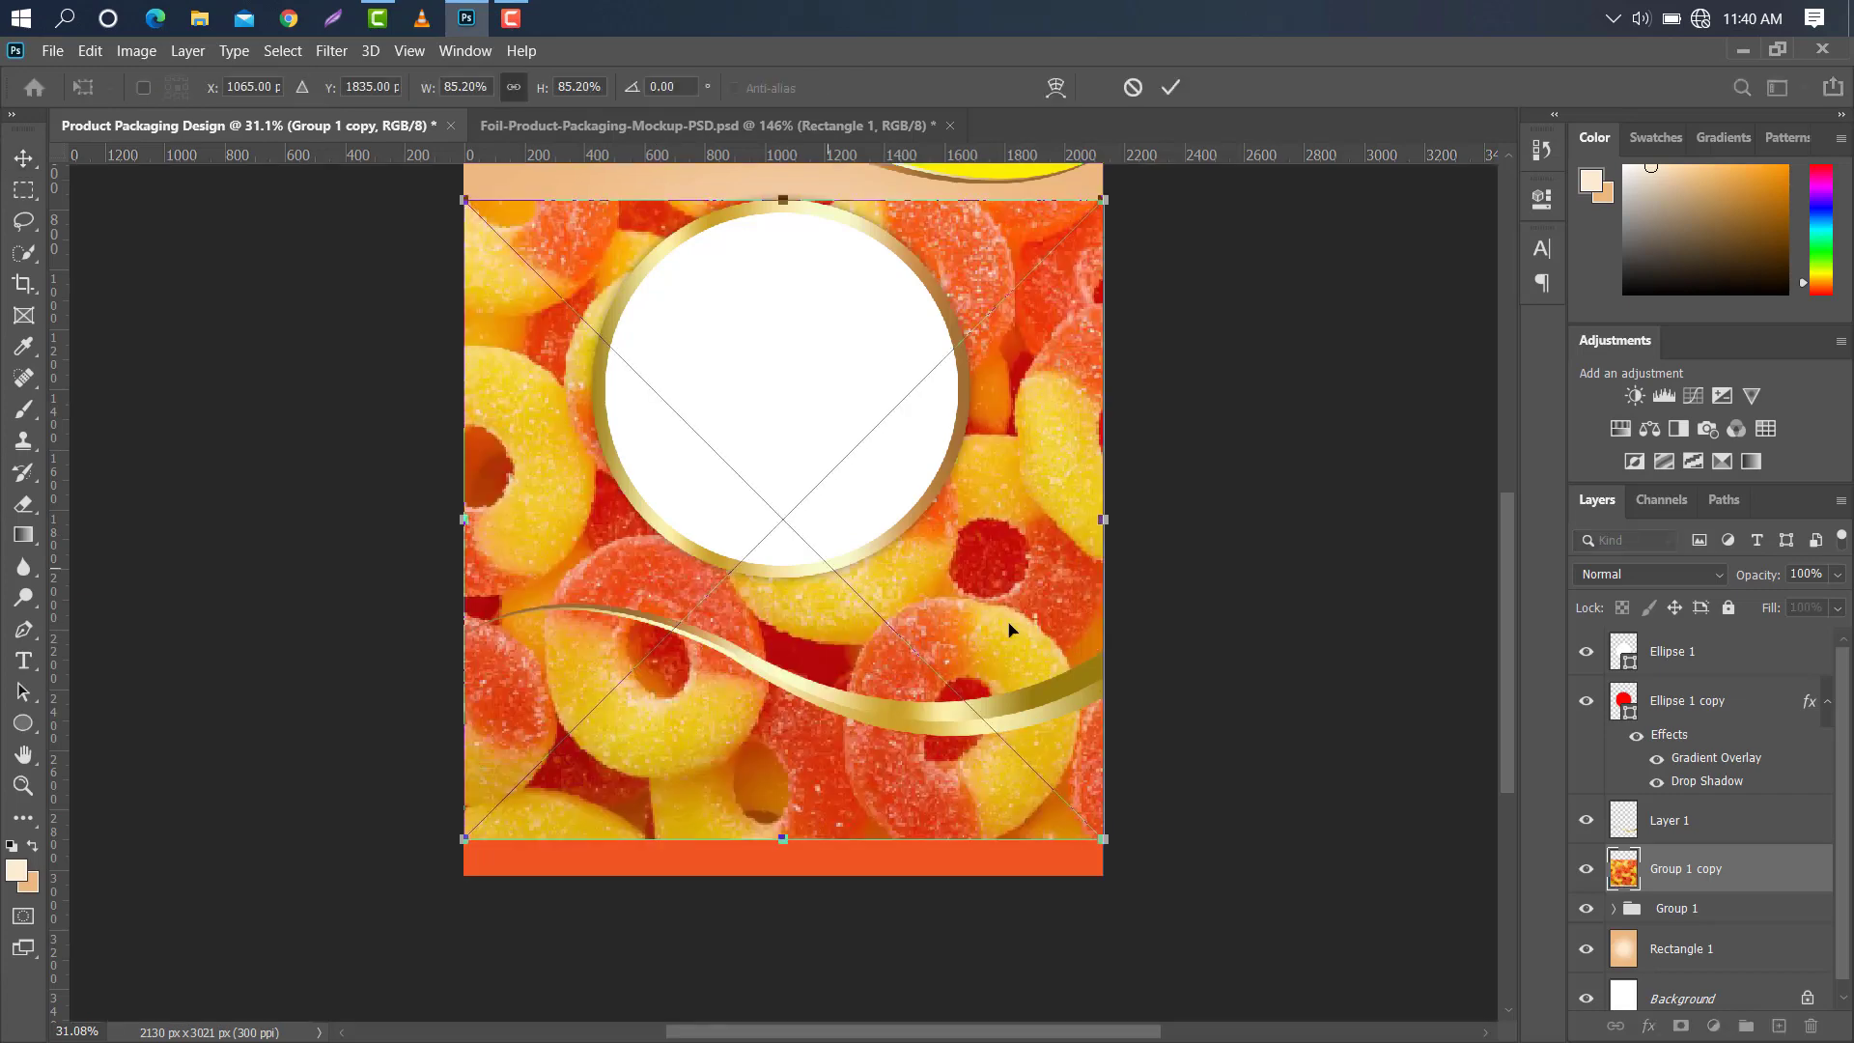
Resize the gummi image to about 90% width and 56% height over the footer, and clip it to the footer layer.
{"action": "left_click_drag", "start_coordinate": [1000, 405], "coordinate": [1004, 505]}
{"action": "left_click_drag", "start_coordinate": [790, 301], "coordinate": [794, 405]}
{"action": "left_click_drag", "start_coordinate": [794, 405], "coordinate": [795, 452]}
{"action": "left_click_drag", "start_coordinate": [881, 583], "coordinate": [861, 610]}
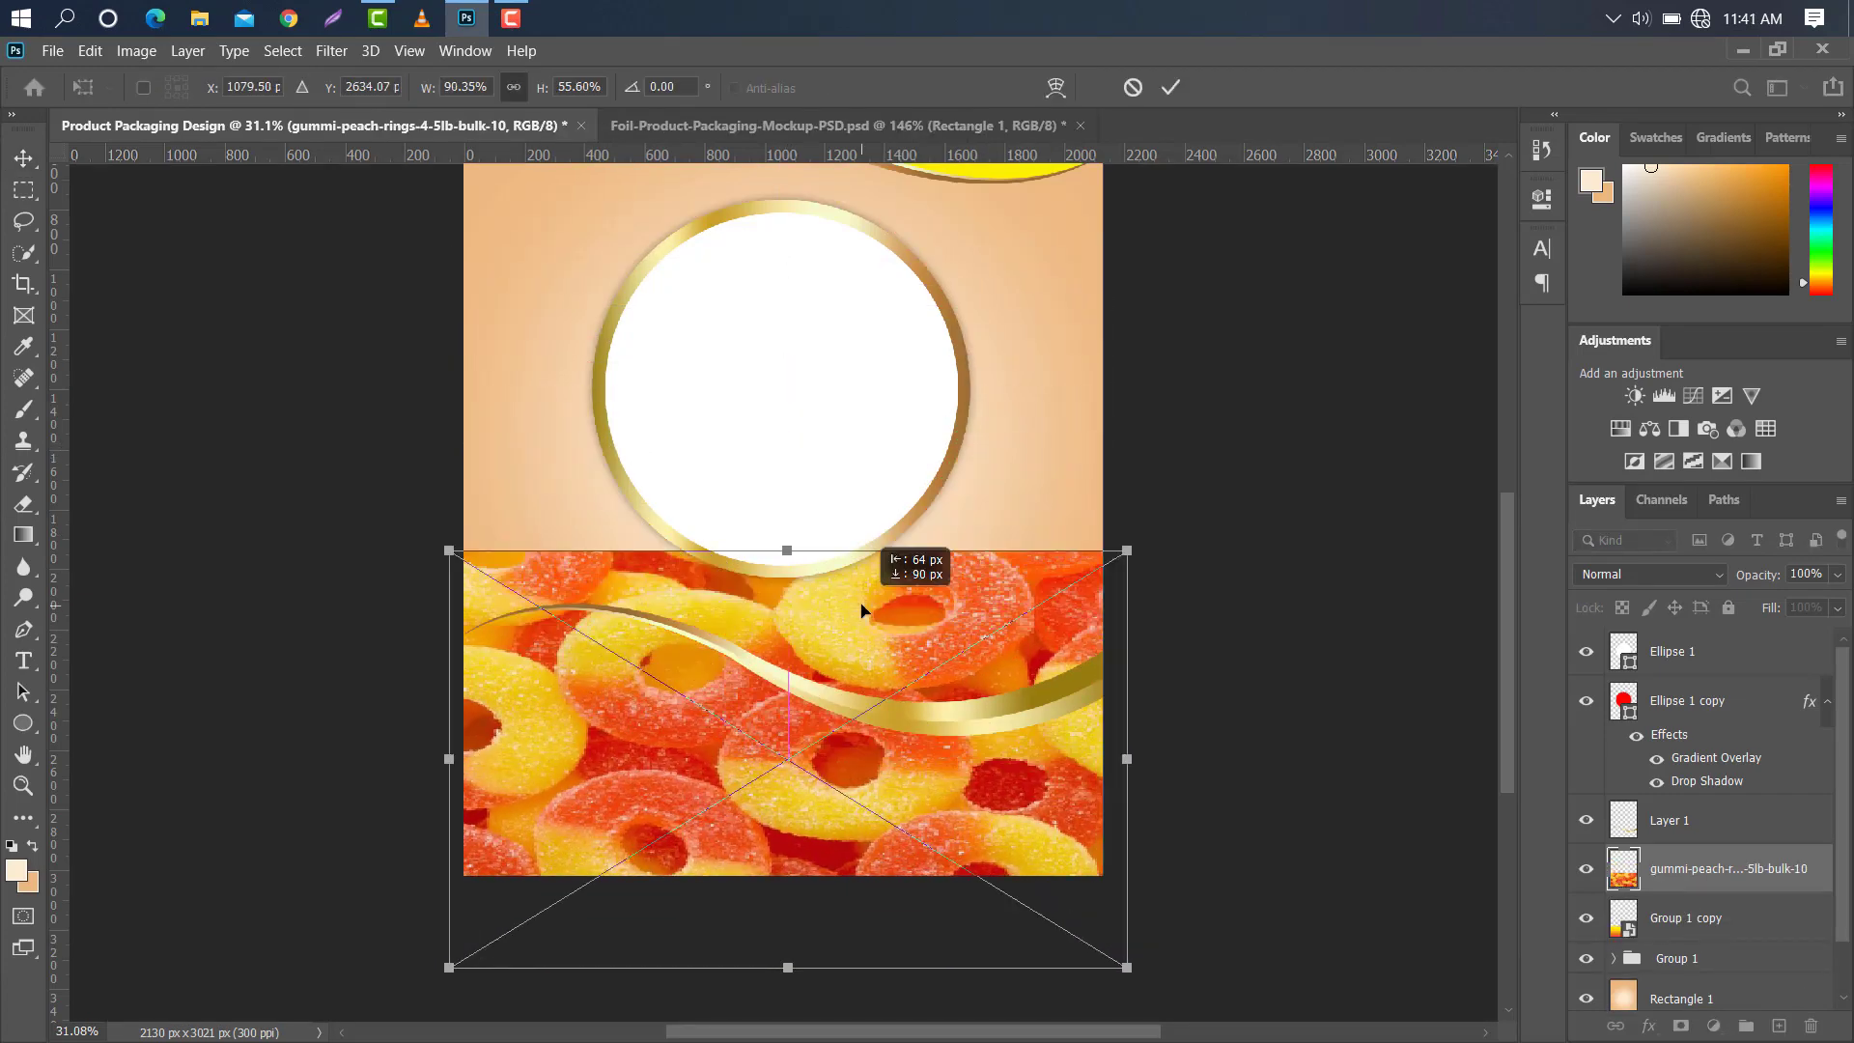
{"action": "left_click", "coordinate": [1160, 90]}
{"action": "right_click", "coordinate": [1775, 870]}
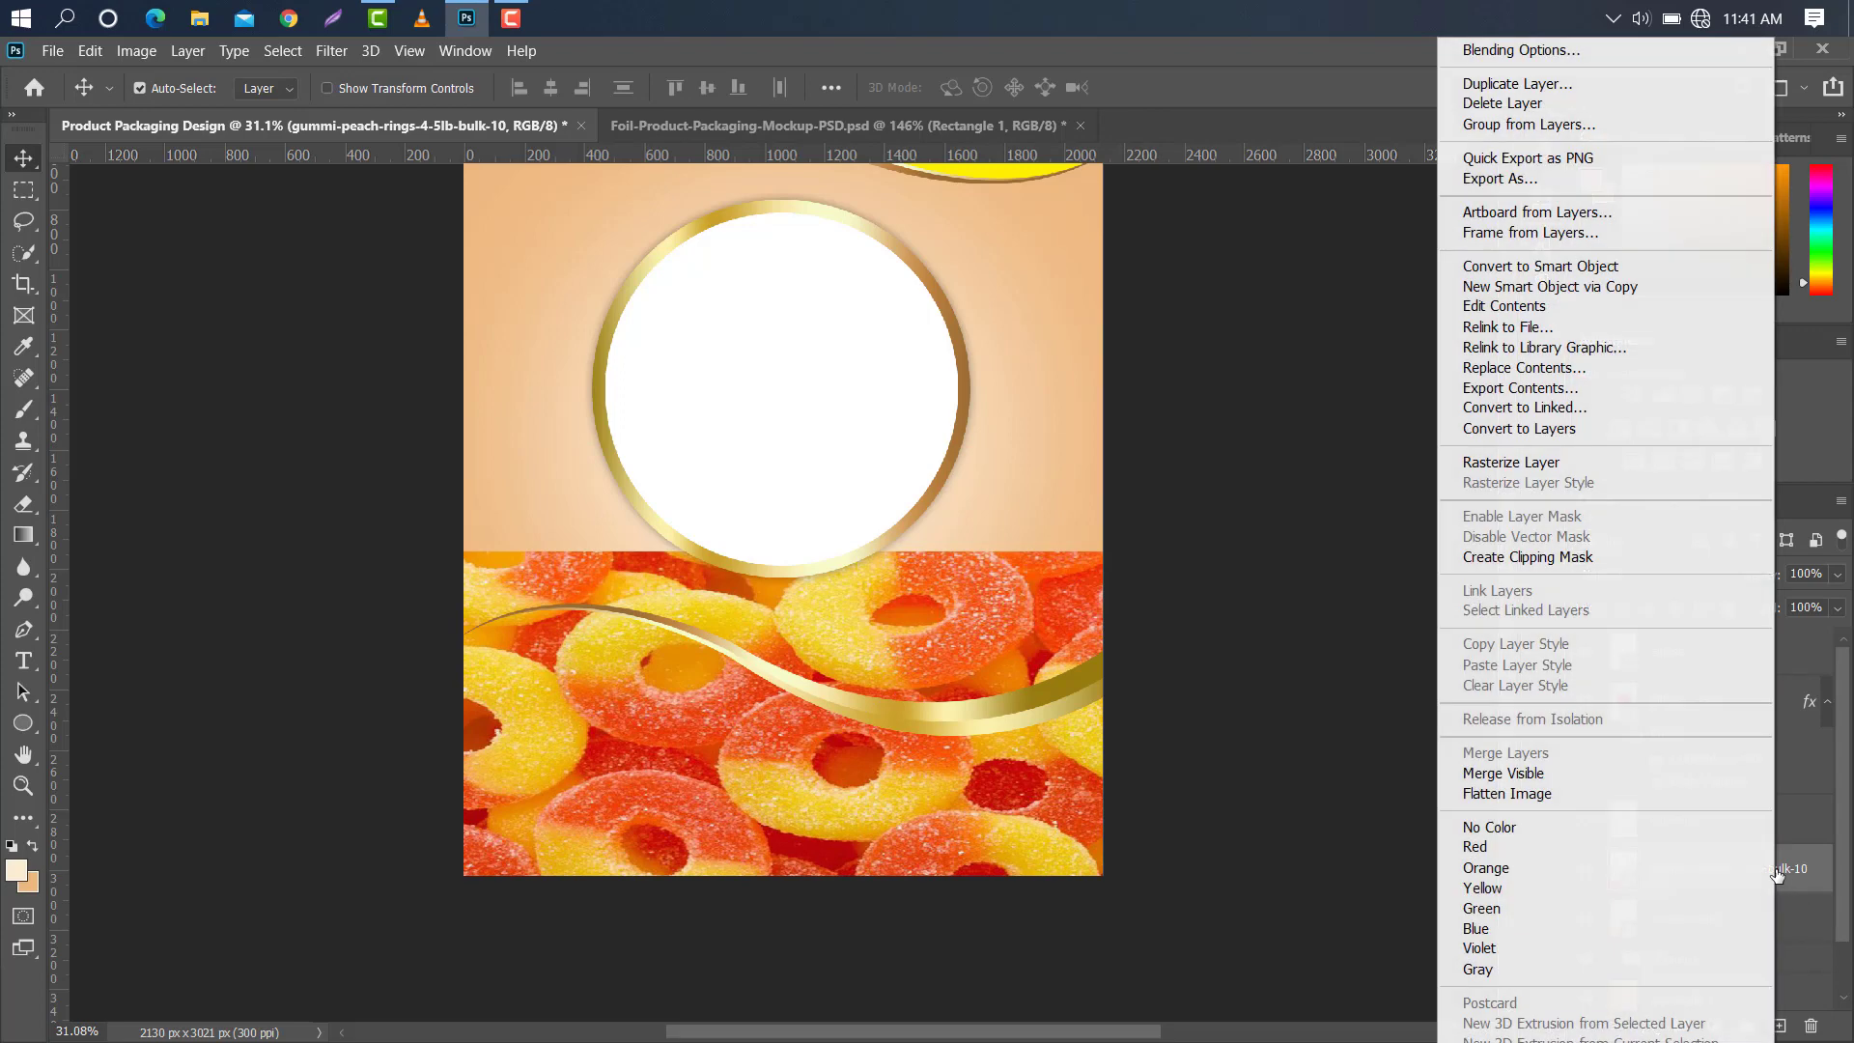
{"action": "left_click", "coordinate": [1532, 558]}
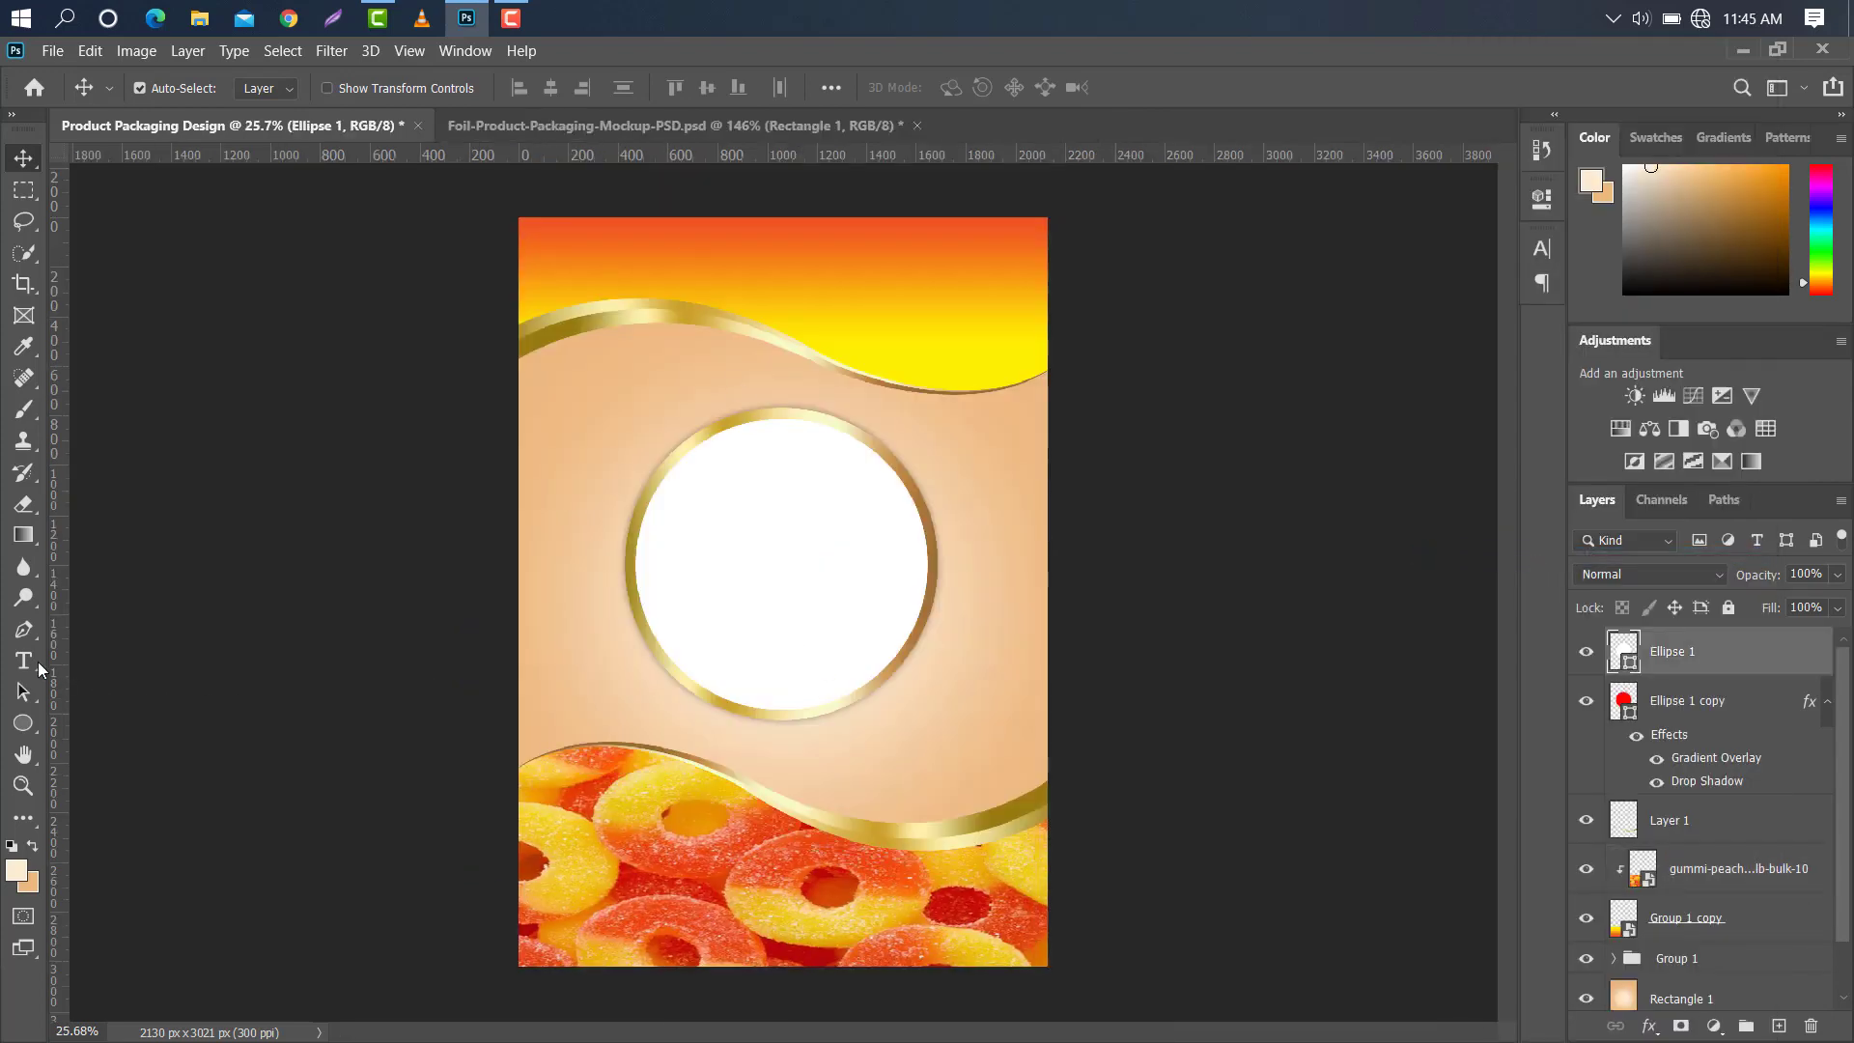
Add the red text "Peach" in the Dark Larch PERSONAL font at 52.01 pt near the circle's upper left.
{"action": "left_click", "coordinate": [35, 663]}
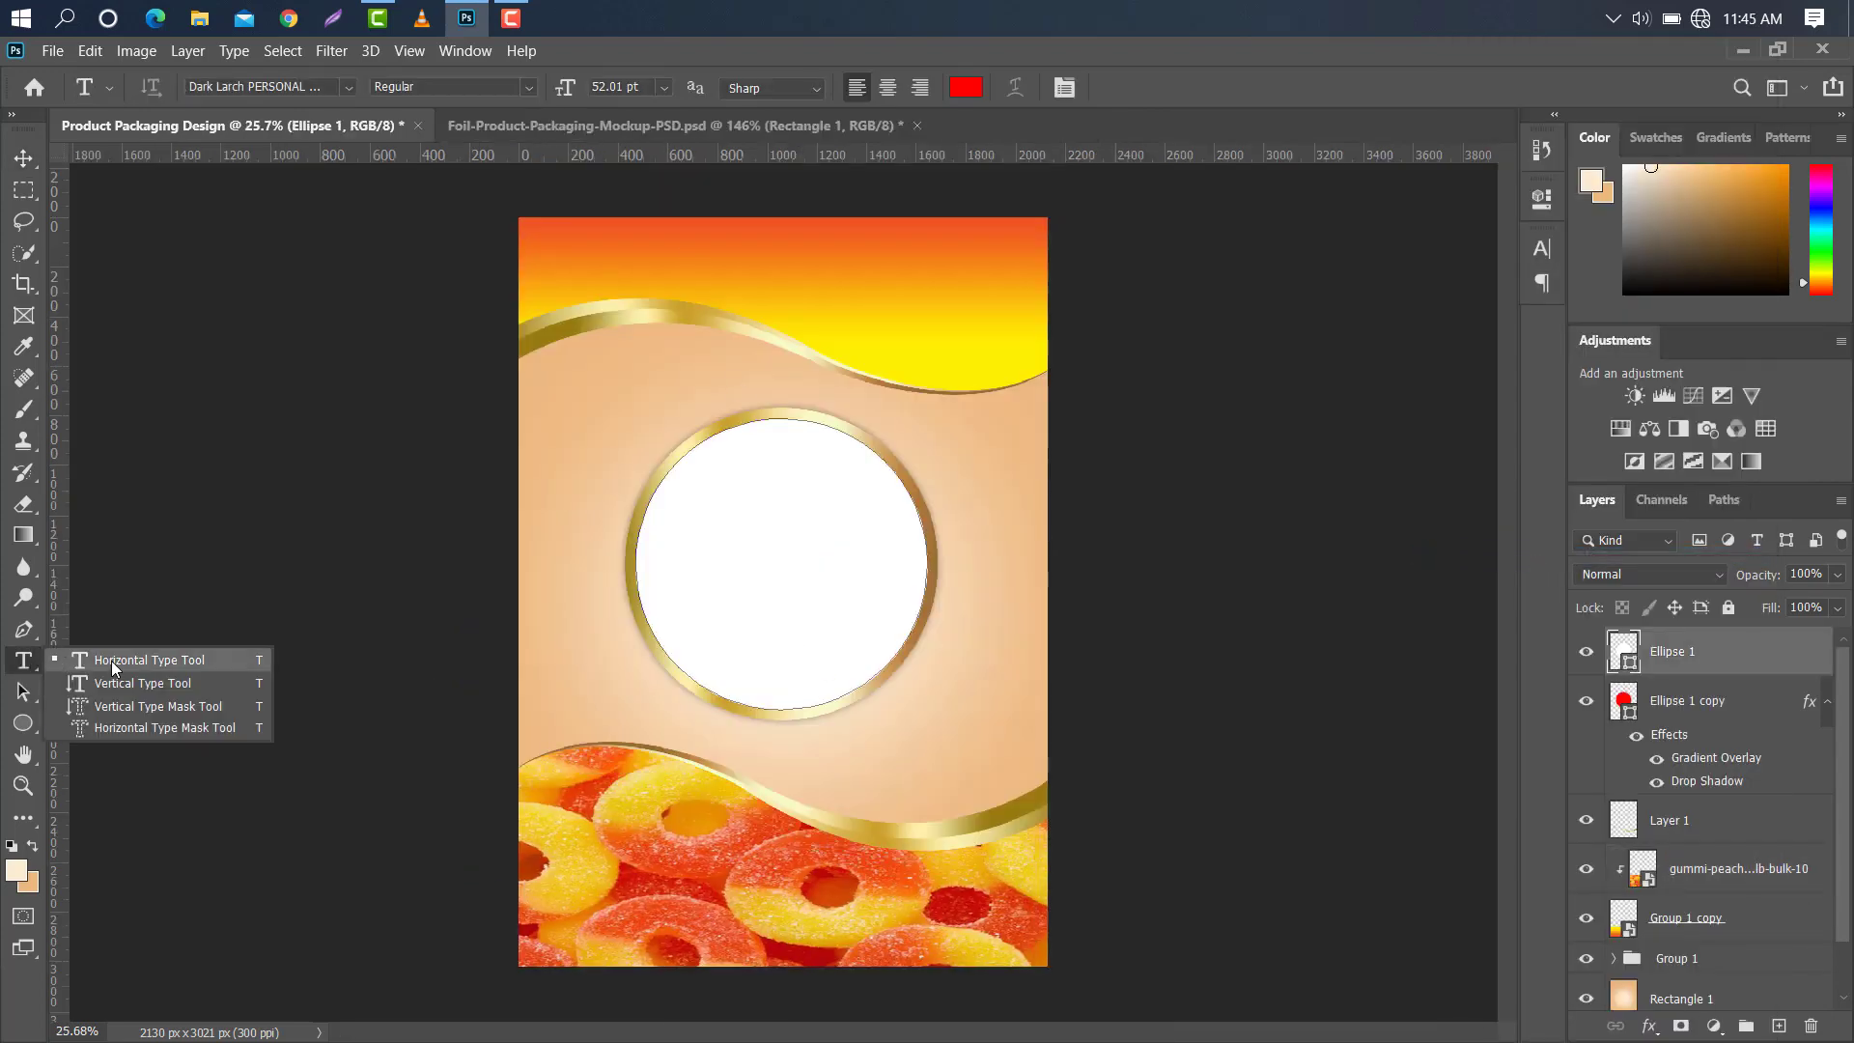
{"action": "left_click", "coordinate": [113, 666]}
{"action": "left_click", "coordinate": [585, 416]}
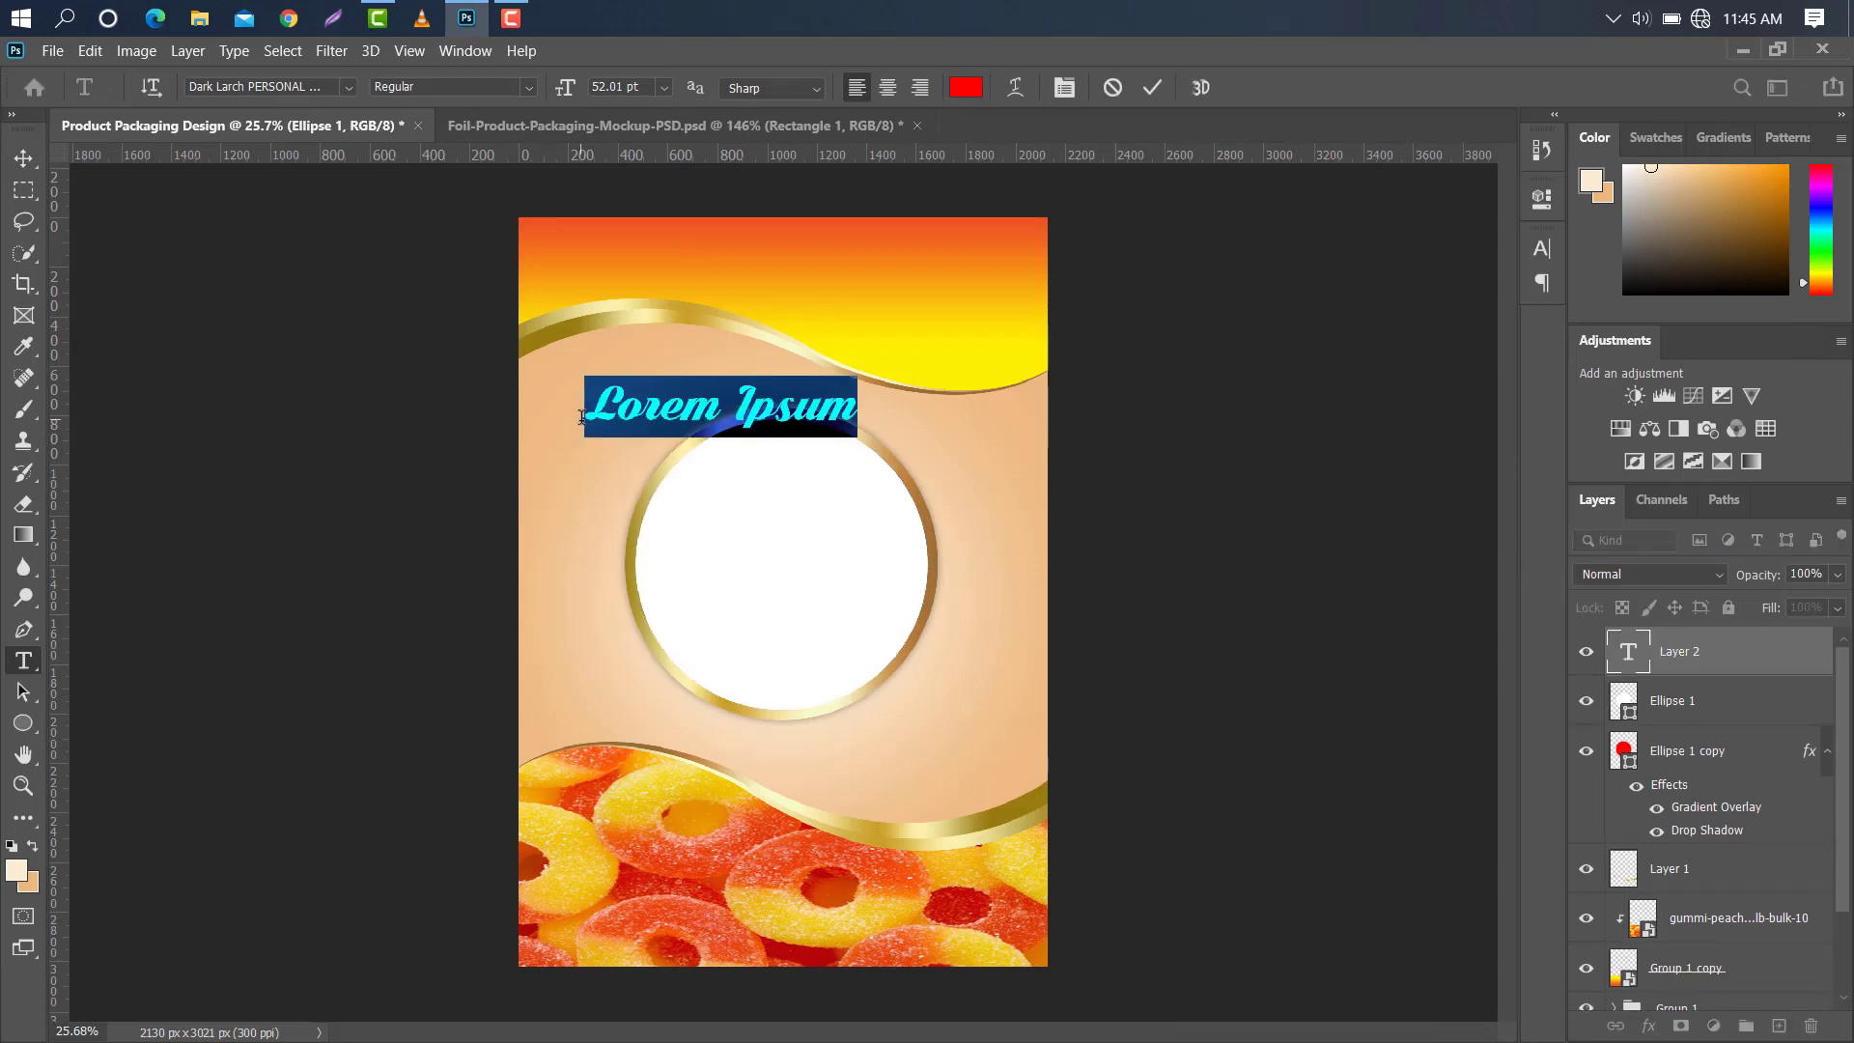
{"action": "key", "text": "BackSpace"}
{"action": "type", "text": "Peach"}
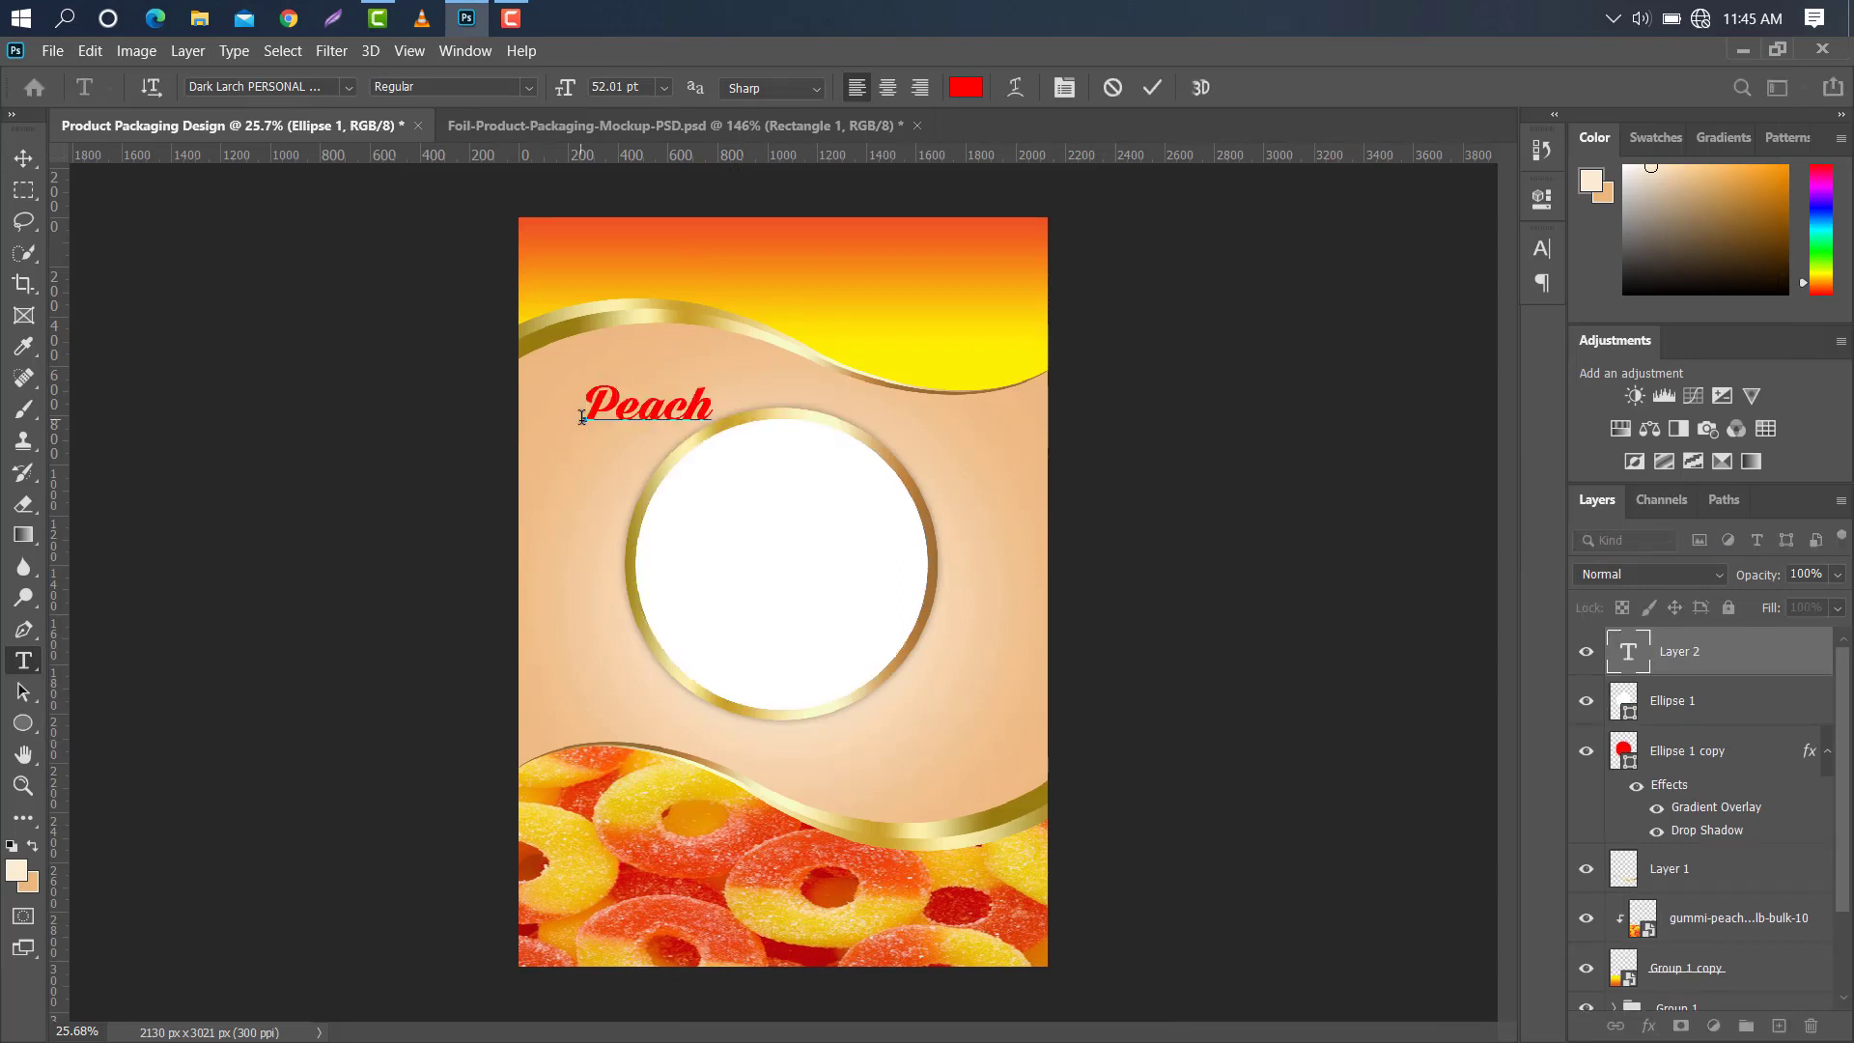
{"action": "left_click", "coordinate": [1151, 87]}
Scale the "Peach" text to about 176%, rotate it about -12°, and place it in the circle's upper half.
{"action": "key", "text": "ctrl+t"}
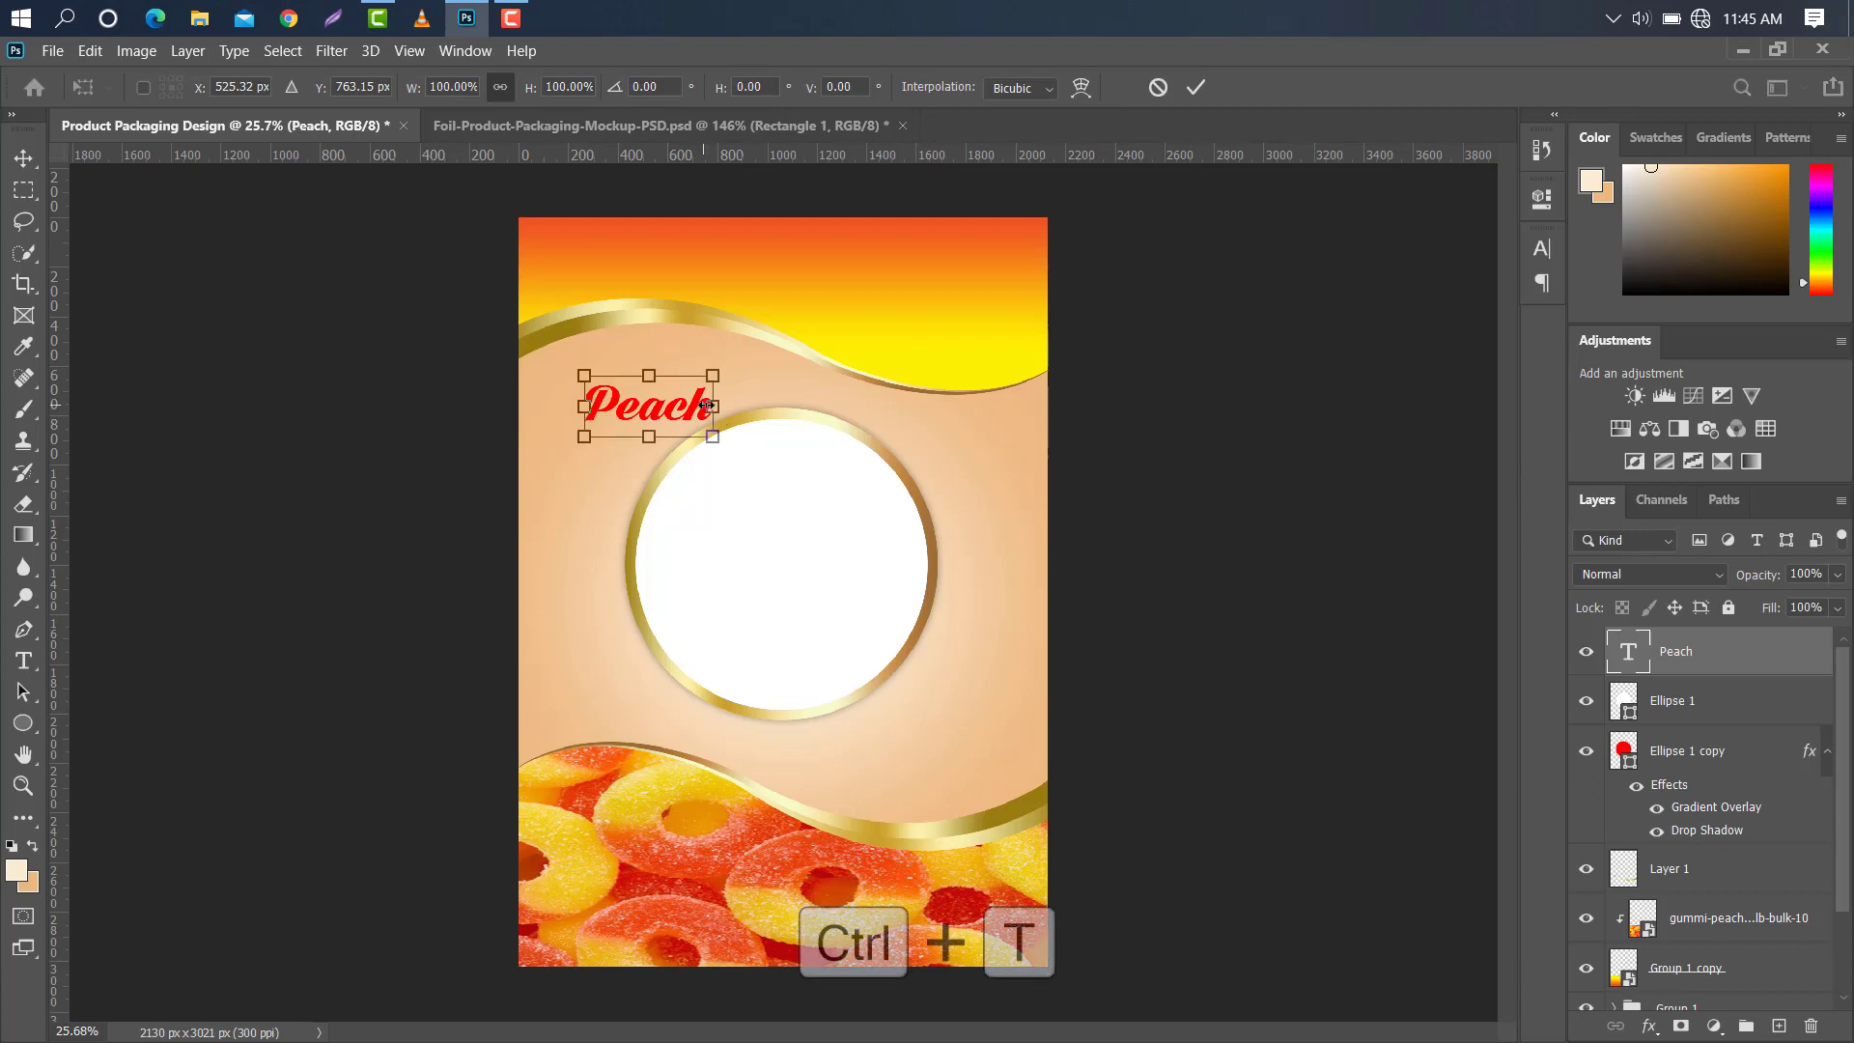
{"action": "left_click_drag", "start_coordinate": [722, 397], "coordinate": [900, 468]}
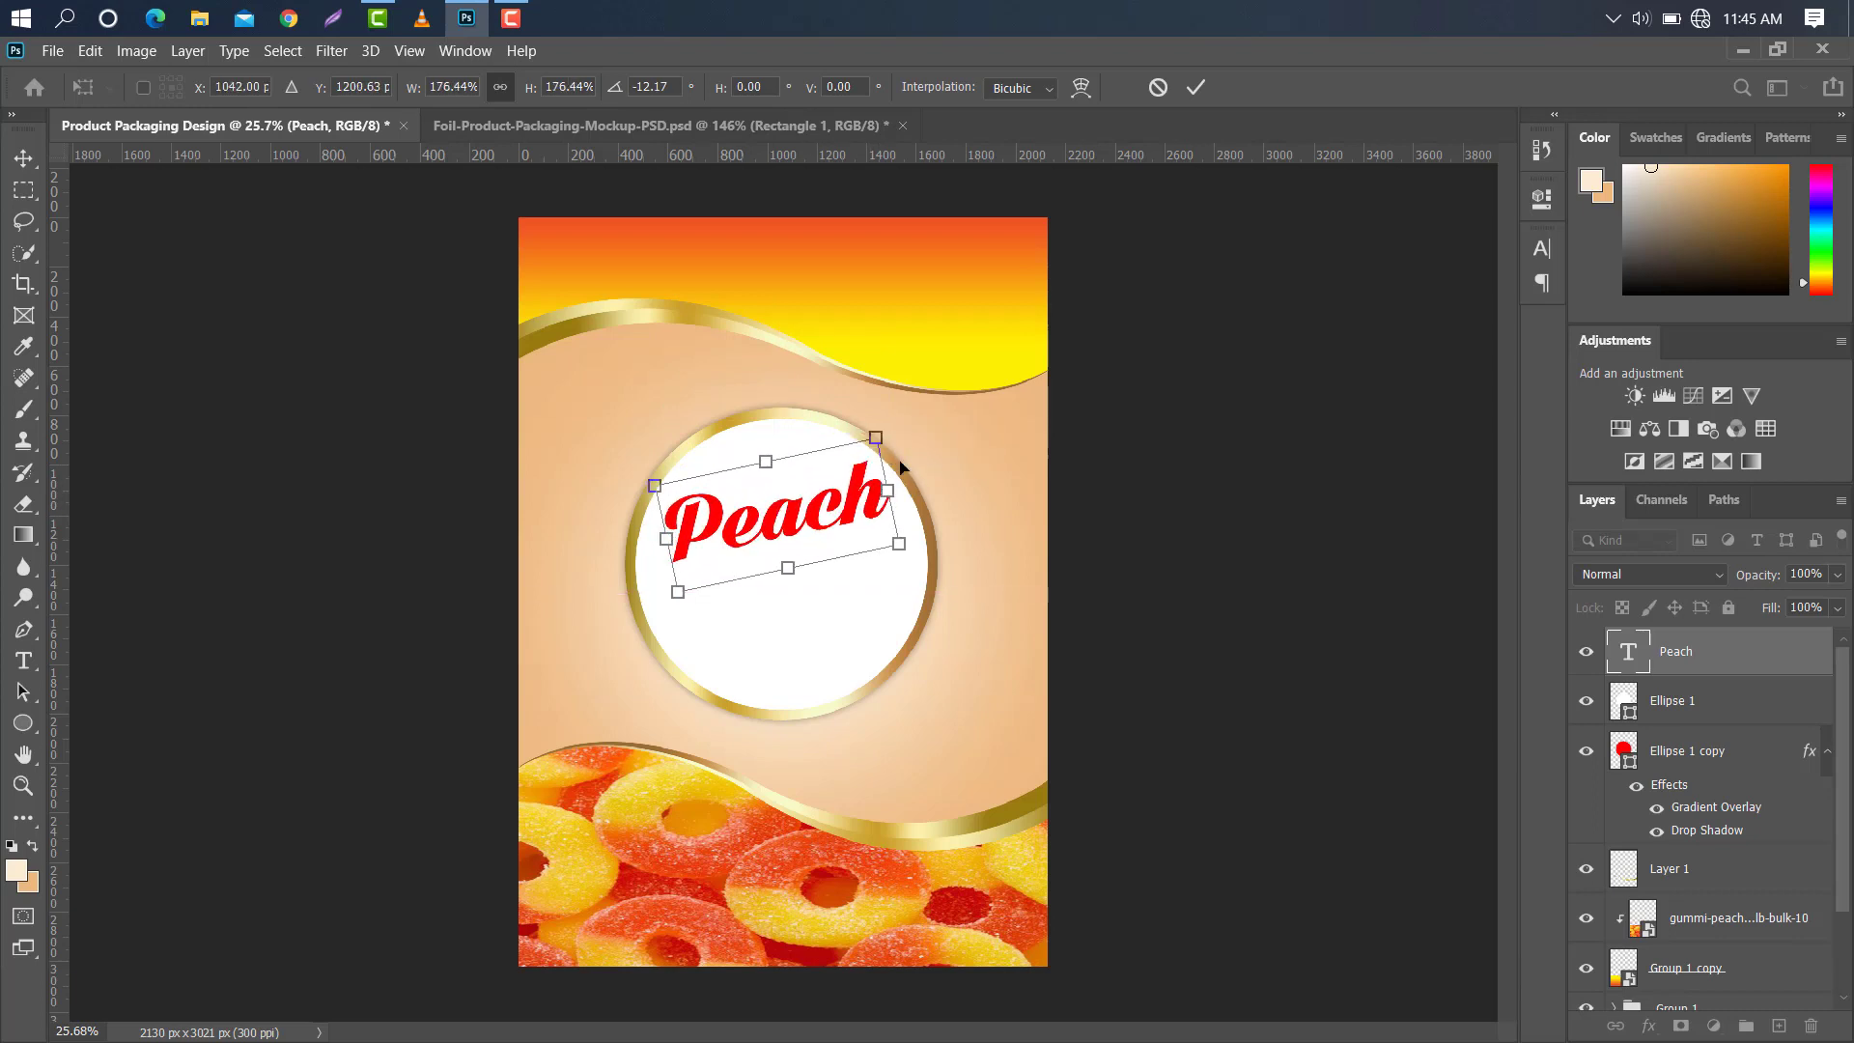
{"action": "left_click", "coordinate": [1190, 88]}
Choose the Dark Larch PERSONAL USE ONLY font for the "Peach" text in the character settings.
{"action": "left_click", "coordinate": [1544, 247]}
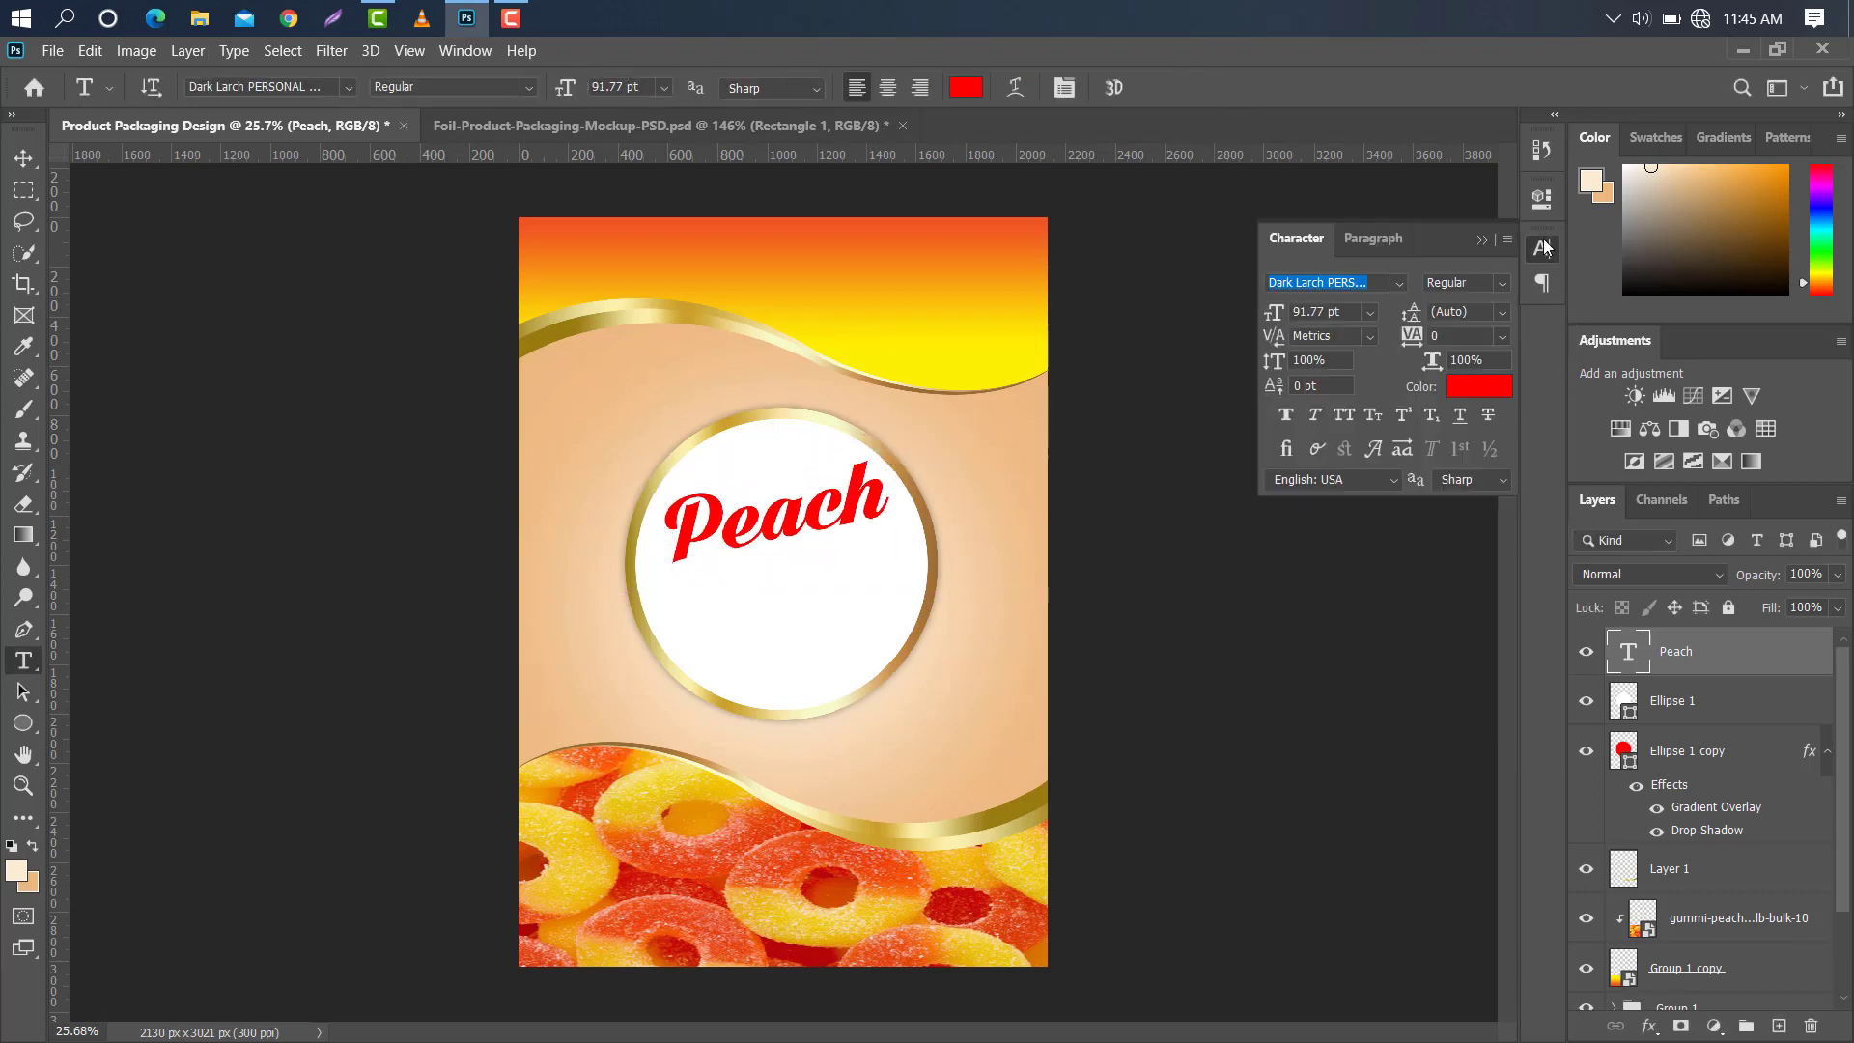
{"action": "left_click", "coordinate": [1399, 285]}
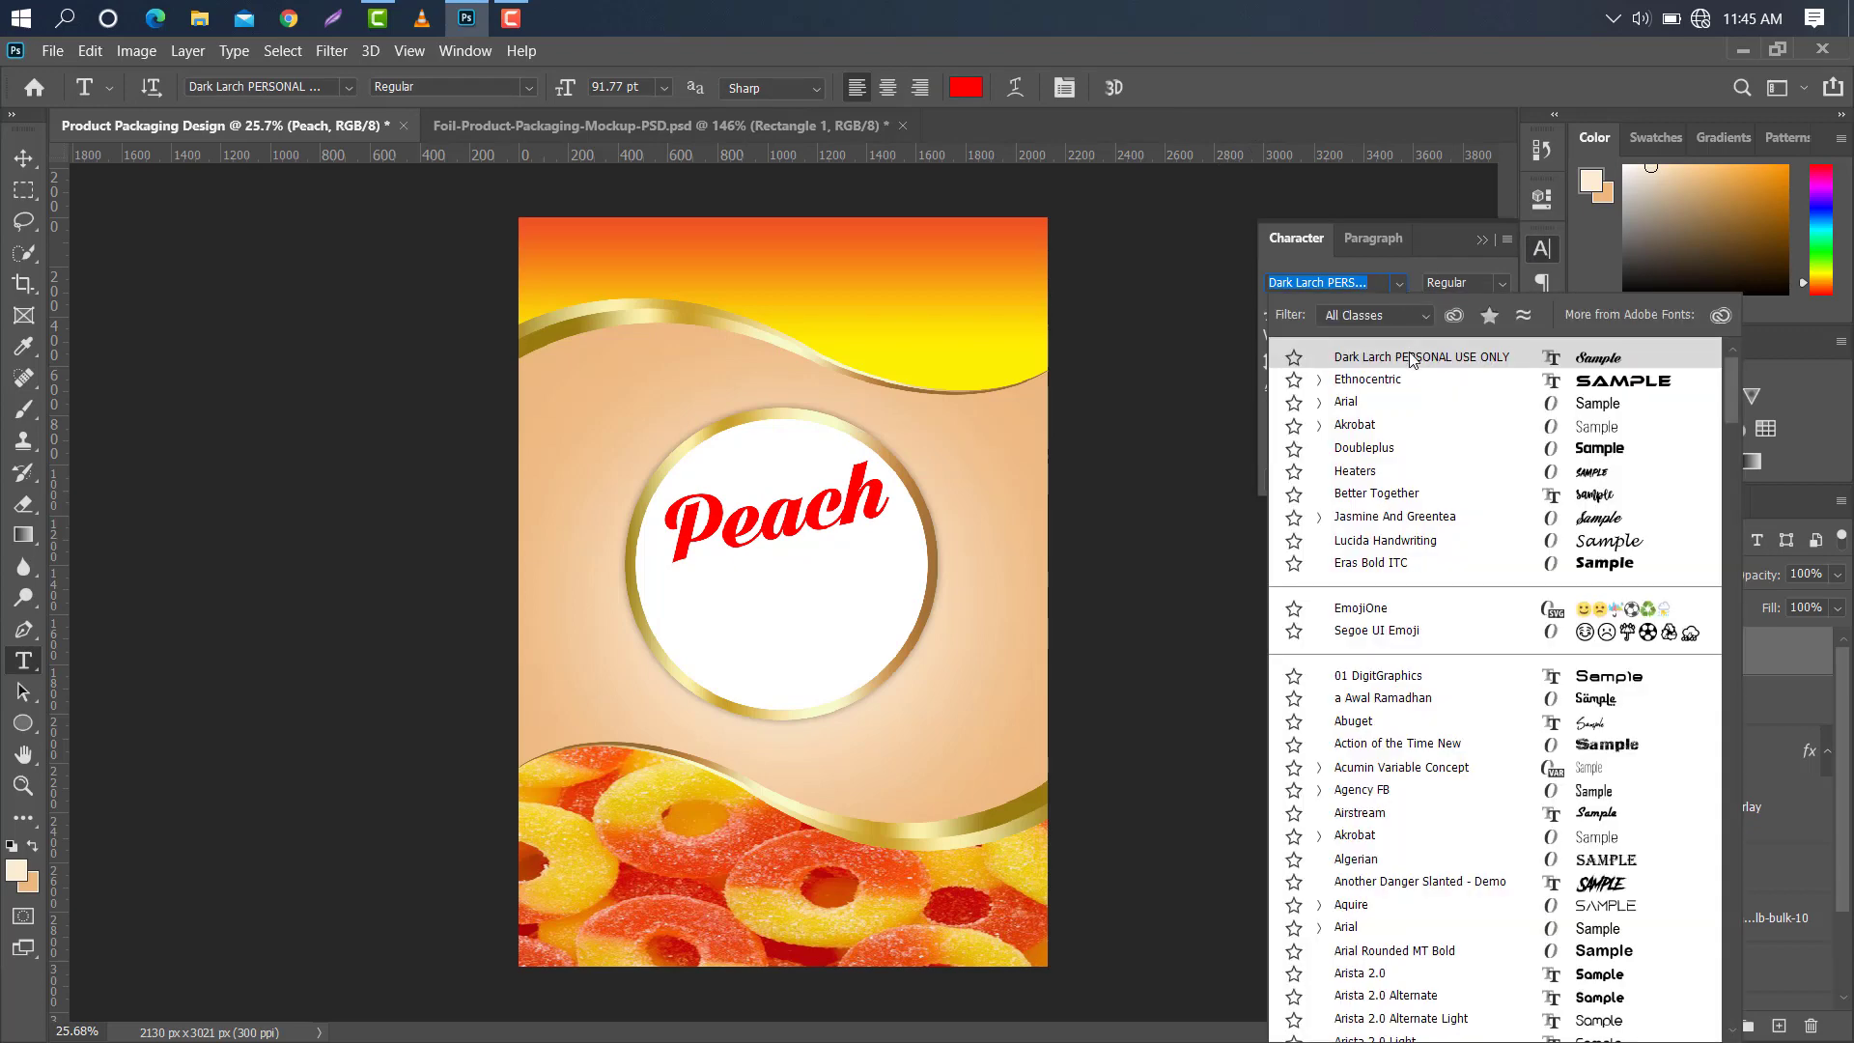
{"action": "left_click", "coordinate": [1410, 352]}
{"action": "left_click", "coordinate": [1477, 236]}
Add a reversed linear gradient overlay to the "Peach" text using the Foreground to Background preset from Basics.
{"action": "double_click", "coordinate": [1784, 651]}
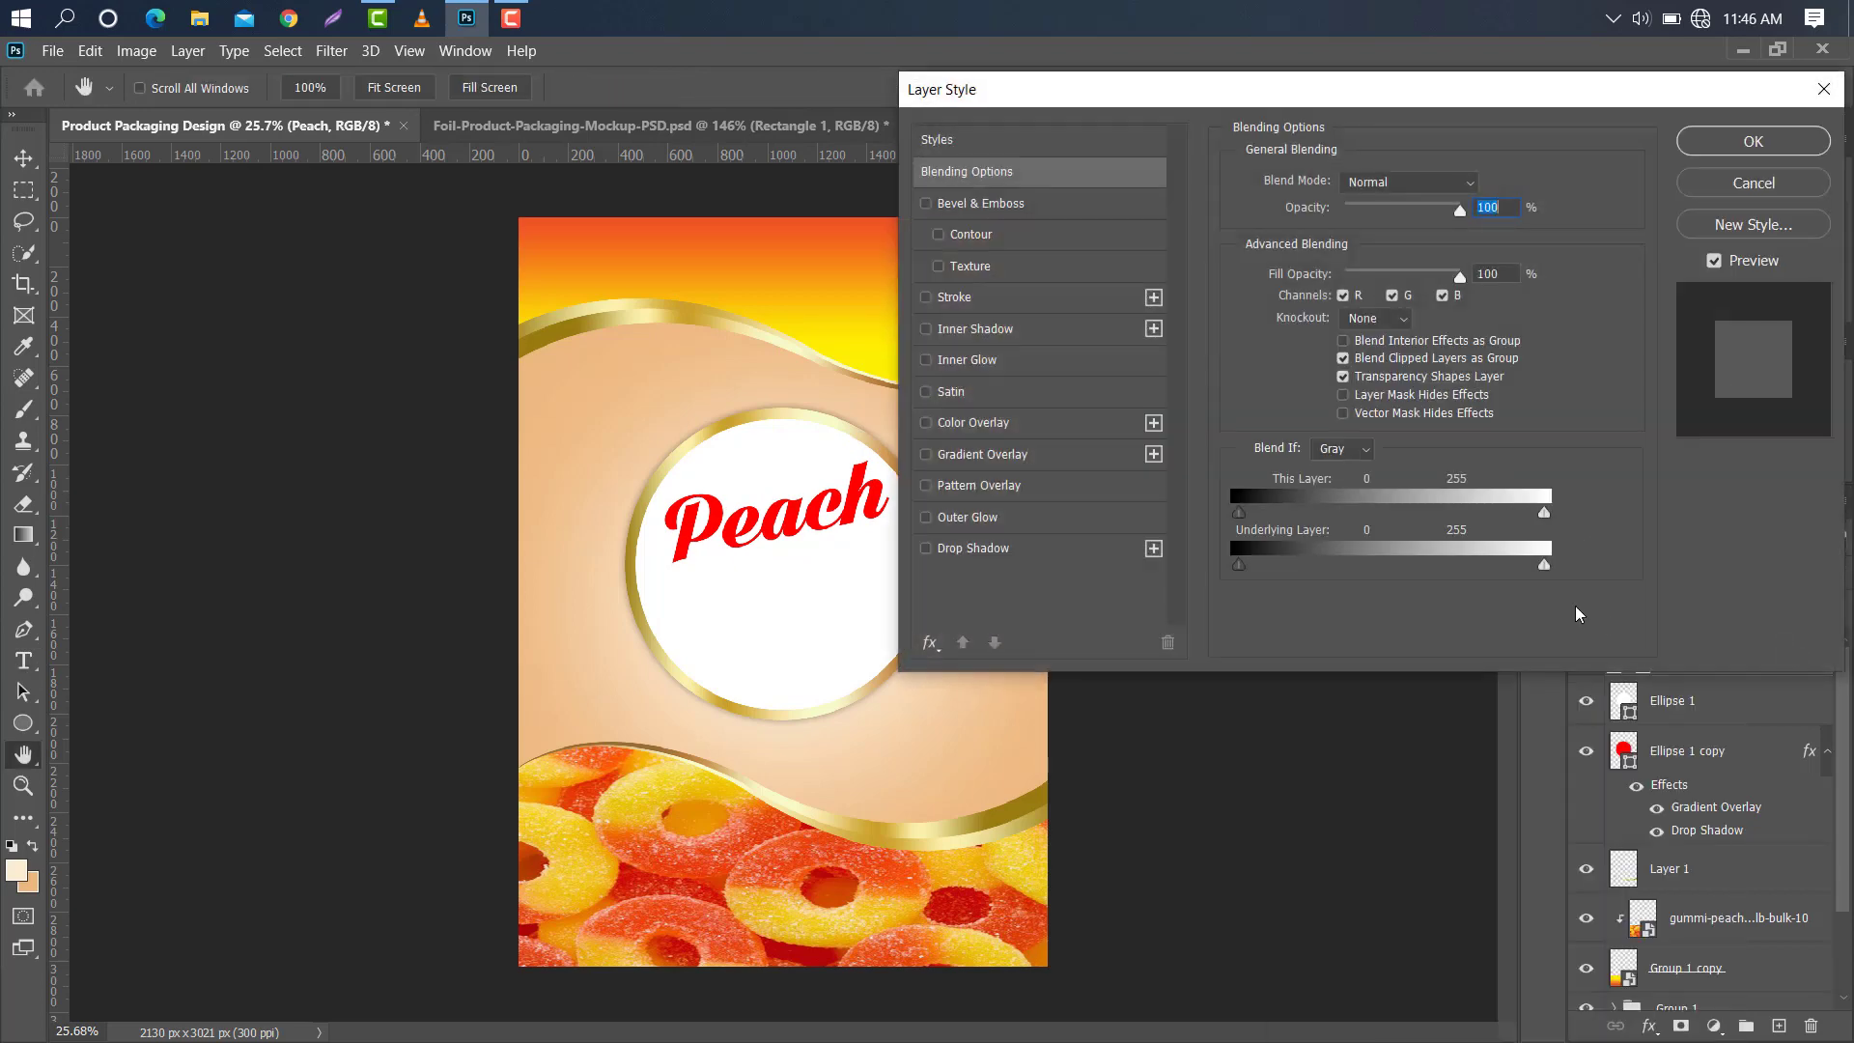
{"action": "left_click", "coordinate": [1054, 456]}
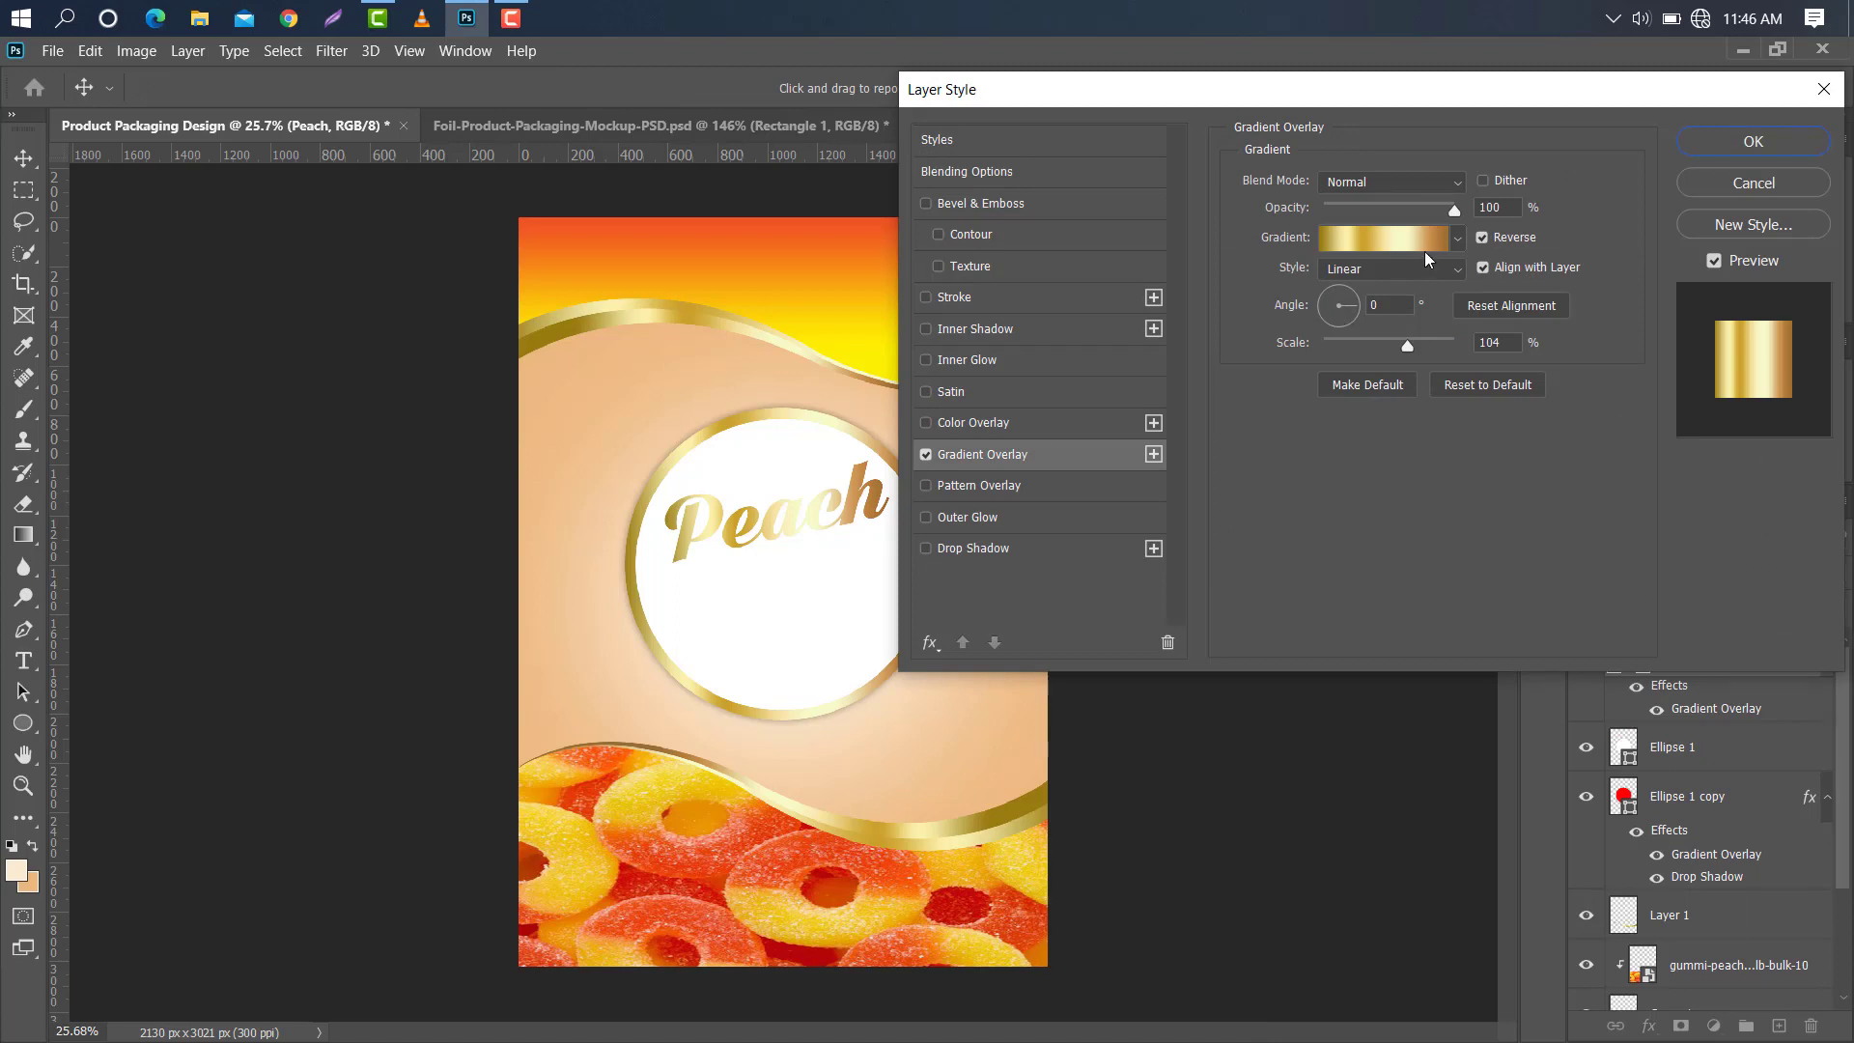
{"action": "left_click", "coordinate": [1456, 238]}
{"action": "left_click_drag", "start_coordinate": [1488, 377], "coordinate": [1492, 239]}
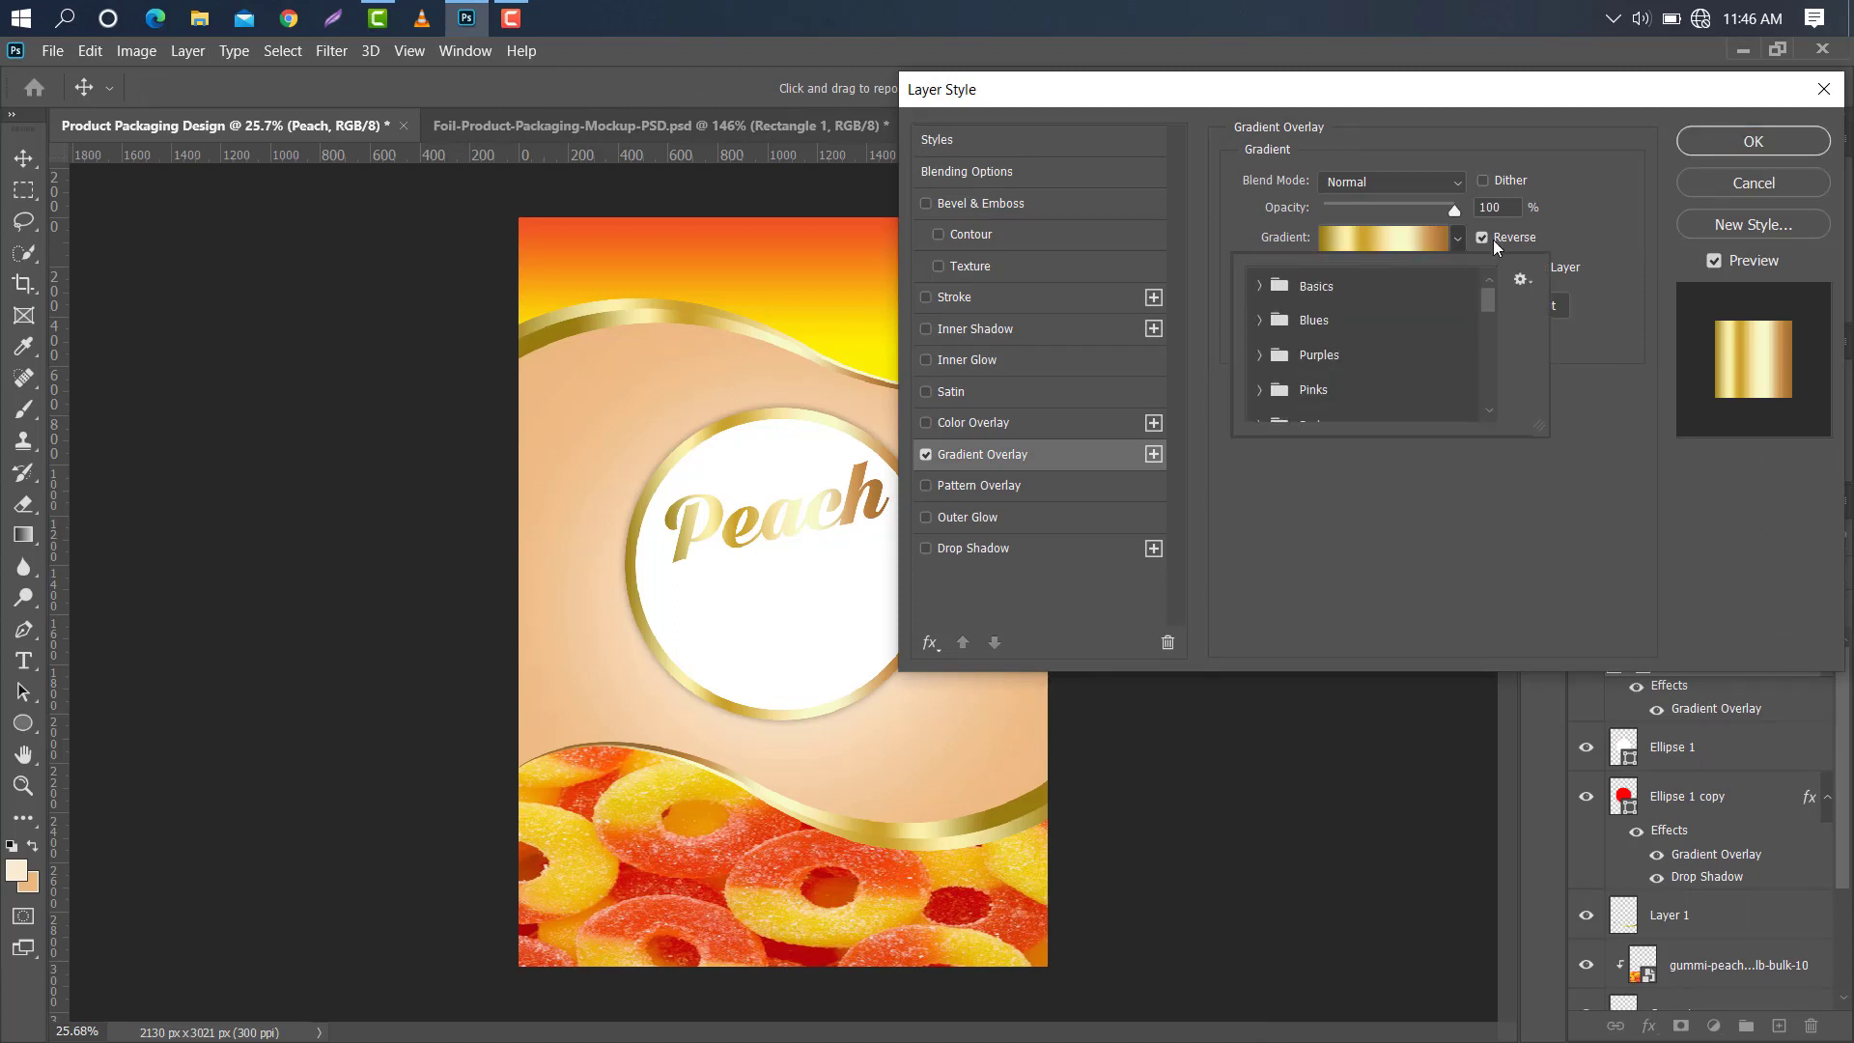
{"action": "left_click", "coordinate": [1257, 286]}
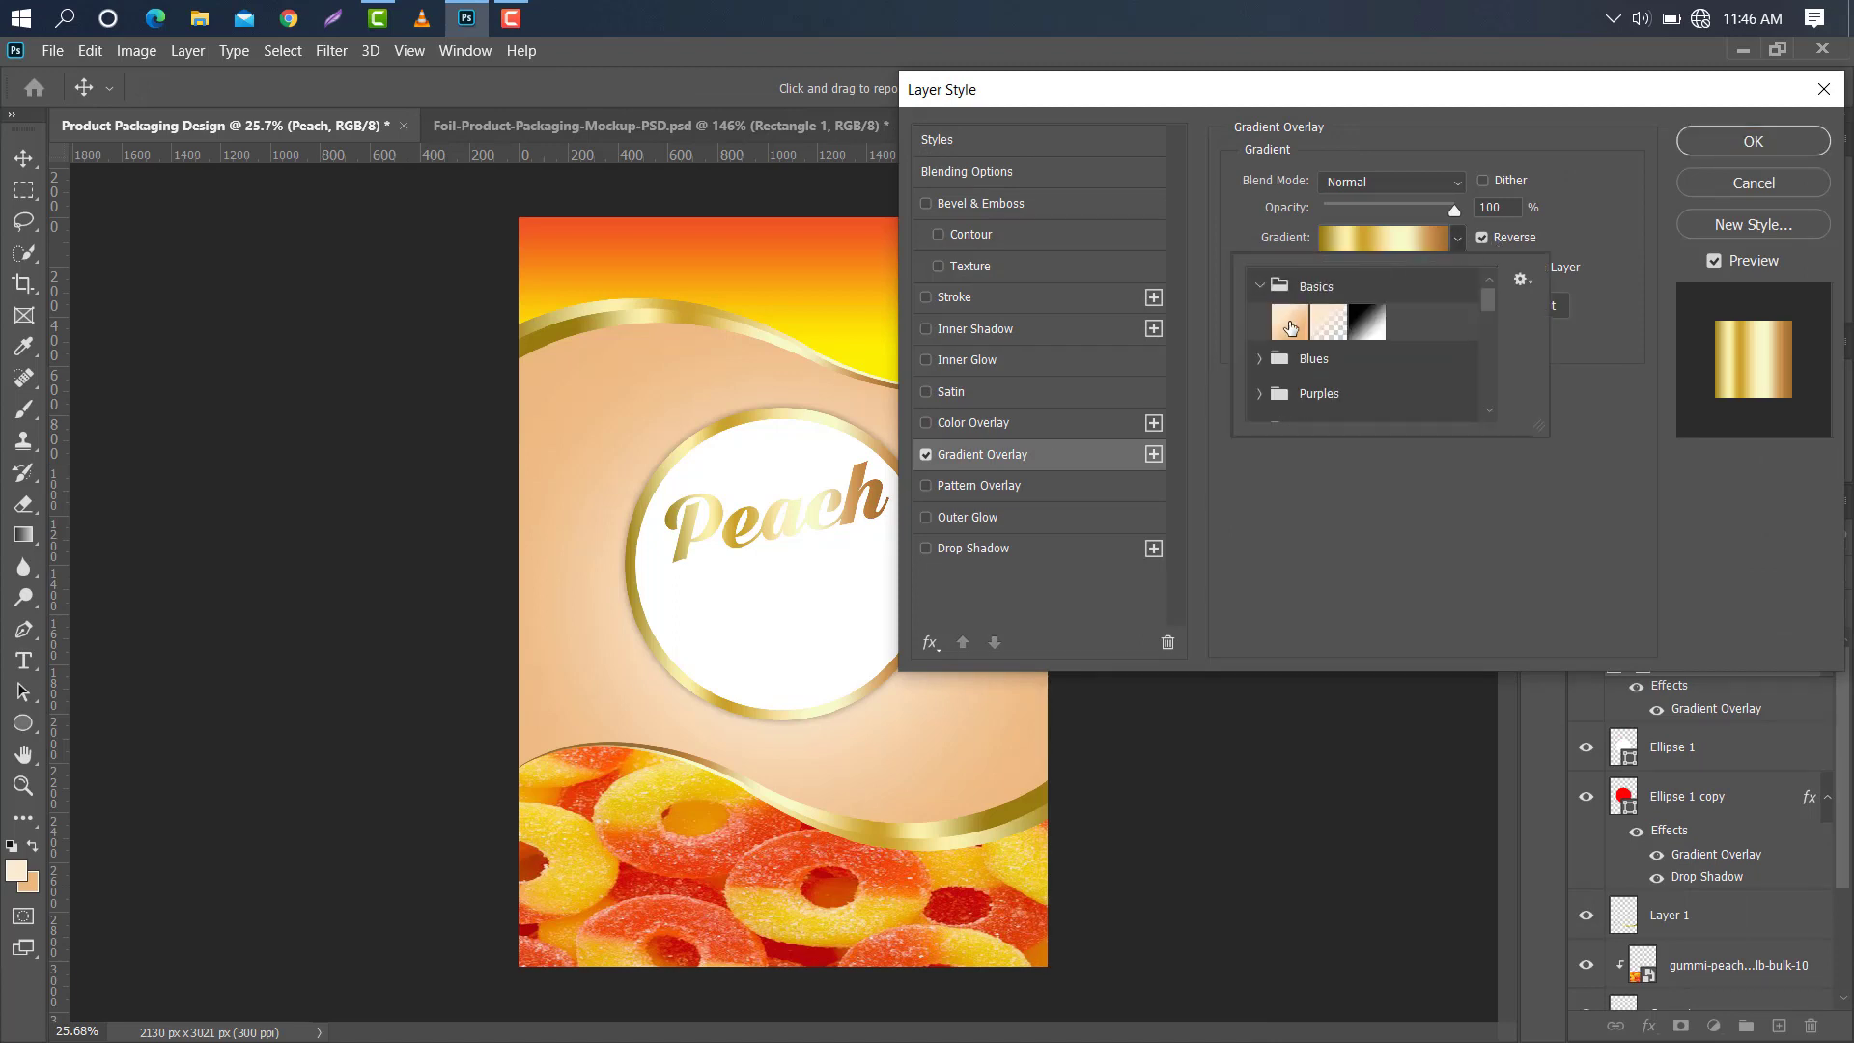
{"action": "left_click", "coordinate": [1290, 329]}
Color the "Peach" gradient from orange ef5123 to the header's yellow fef000, with angle -79° and scale 36%.
{"action": "left_click", "coordinate": [1386, 240]}
{"action": "left_click", "coordinate": [1386, 240]}
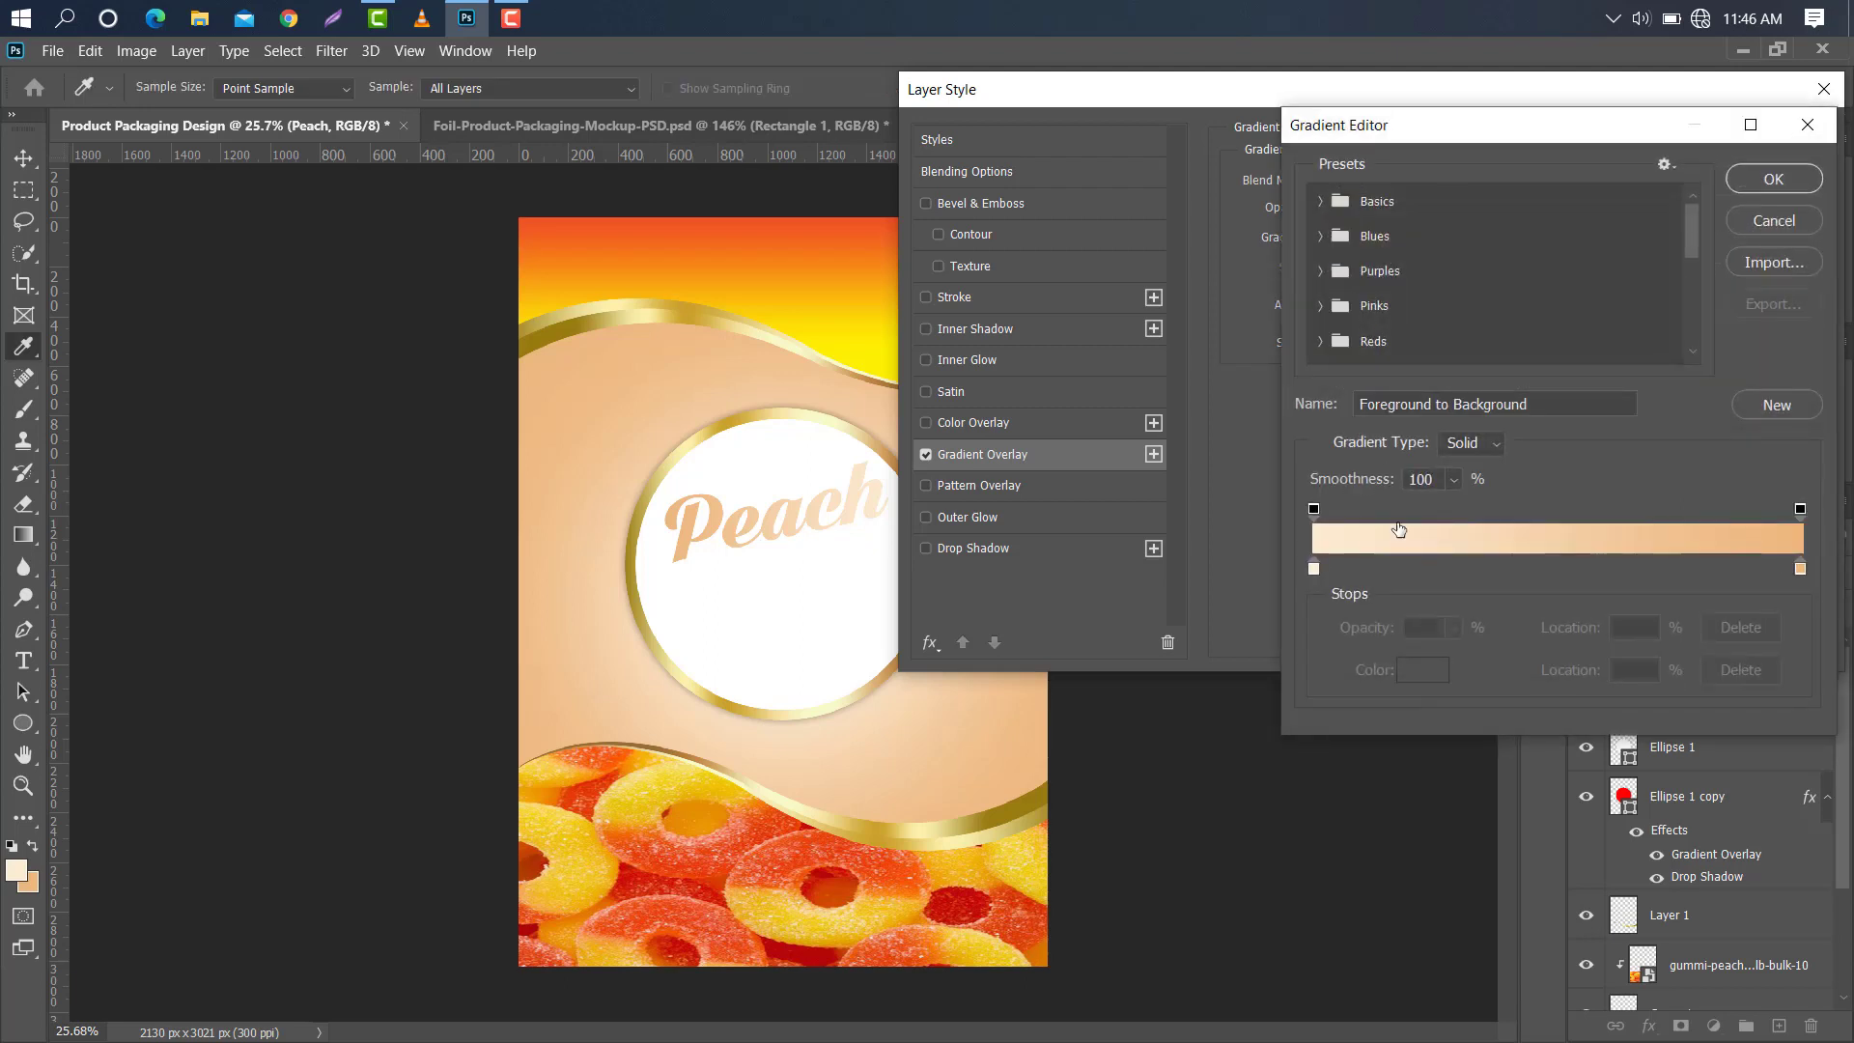
{"action": "double_click", "coordinate": [1313, 568]}
{"action": "key", "text": "ctrl+v"}
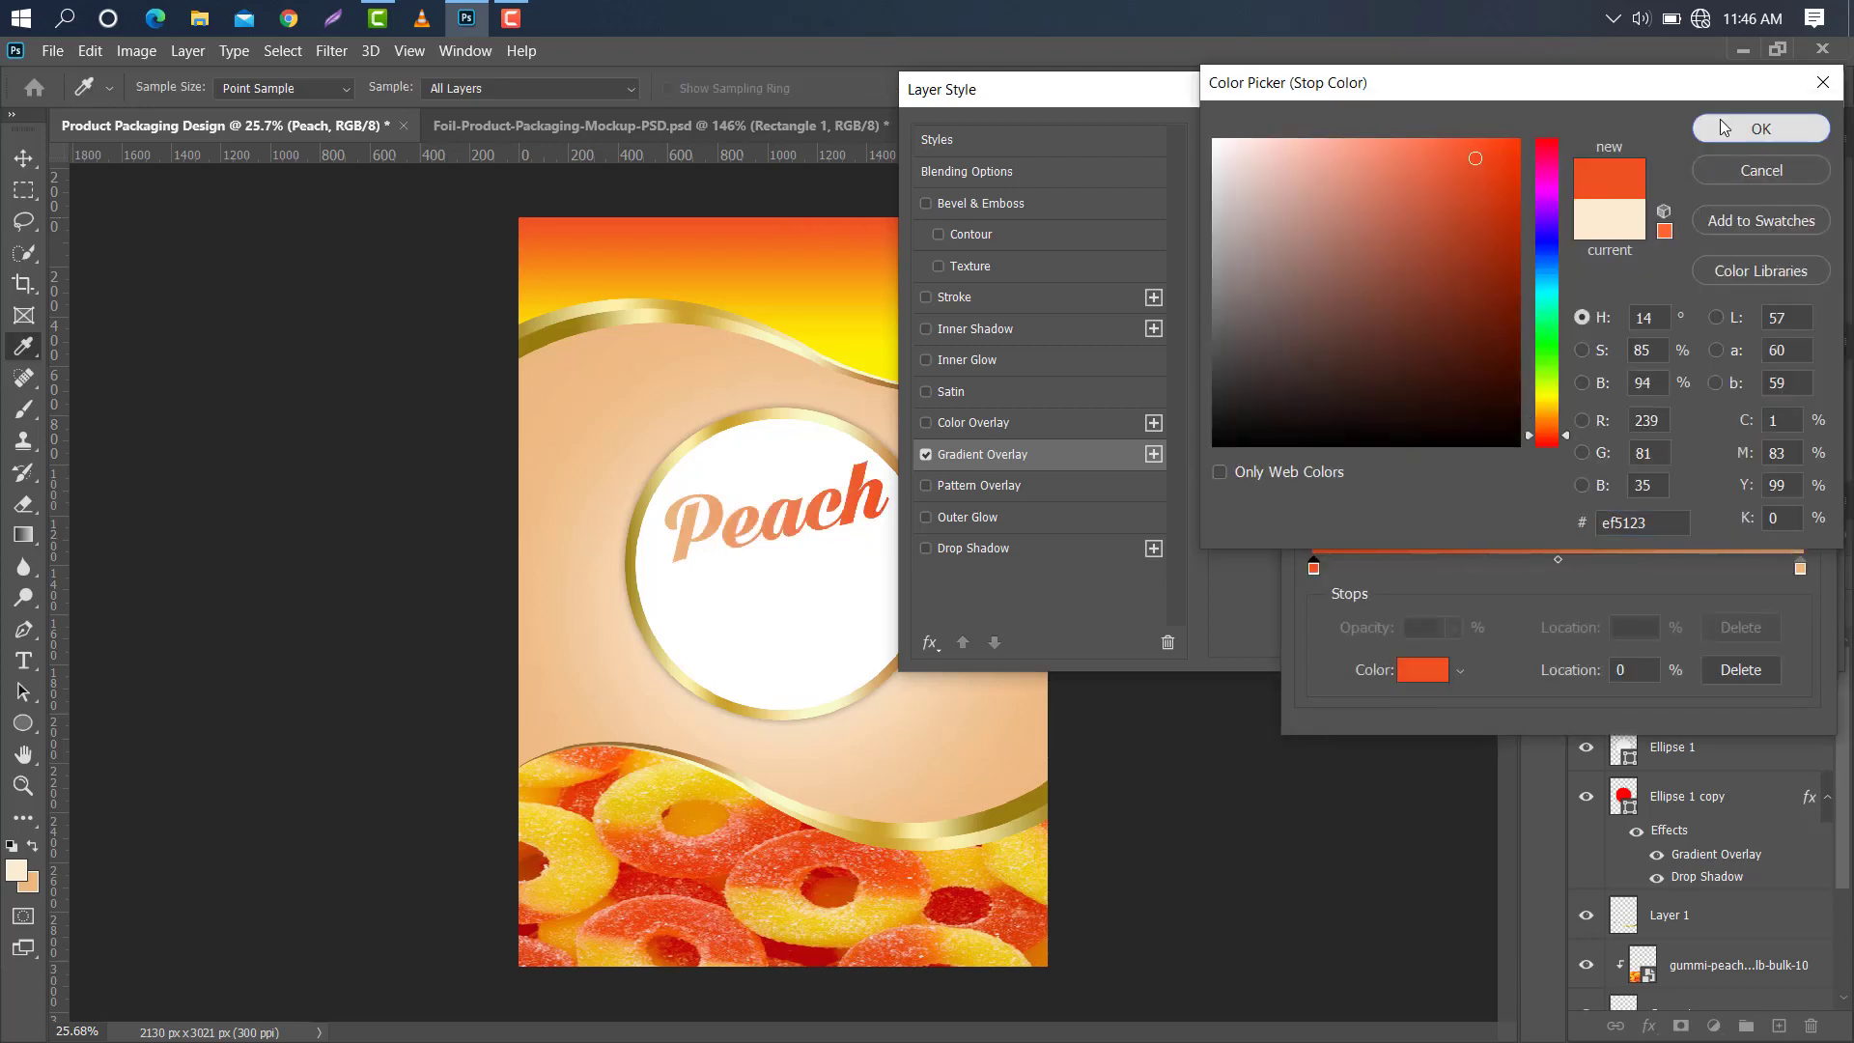
{"action": "left_click", "coordinate": [1724, 129]}
{"action": "left_click", "coordinate": [1798, 569]}
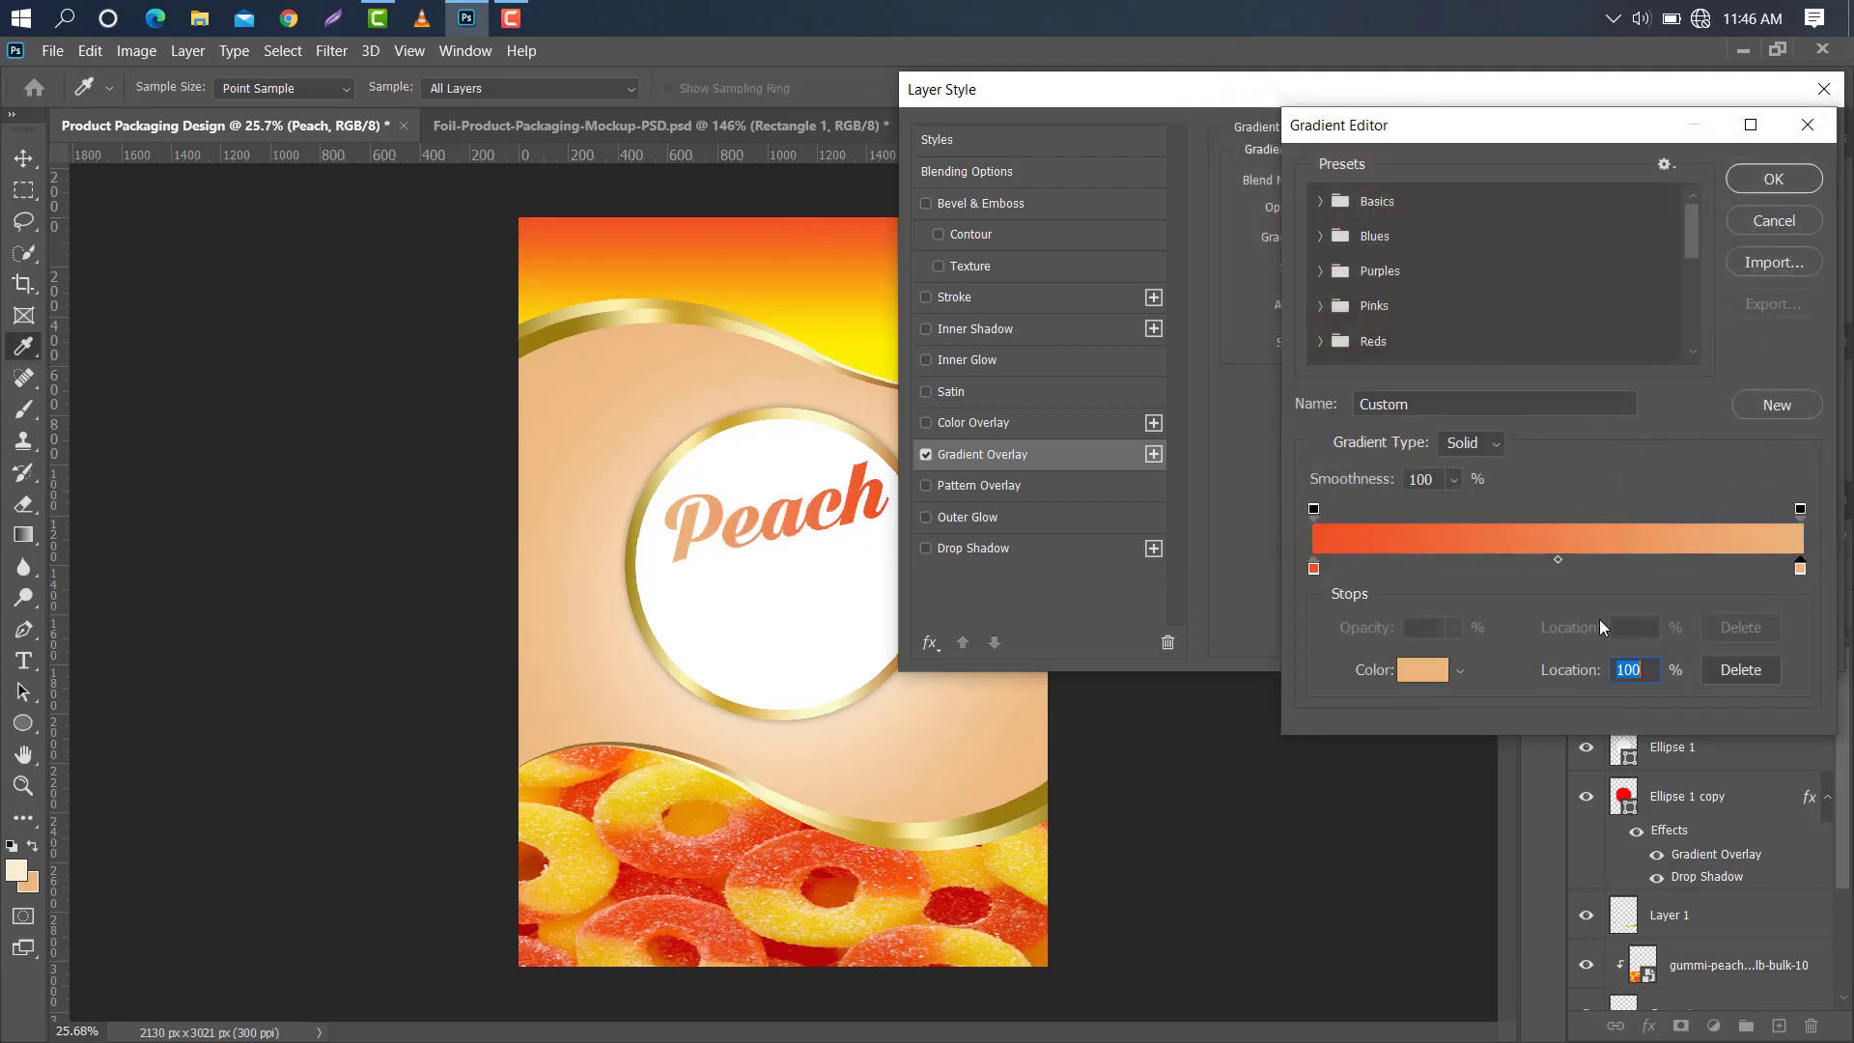
{"action": "left_click", "coordinate": [1422, 673]}
{"action": "left_click", "coordinate": [880, 371]}
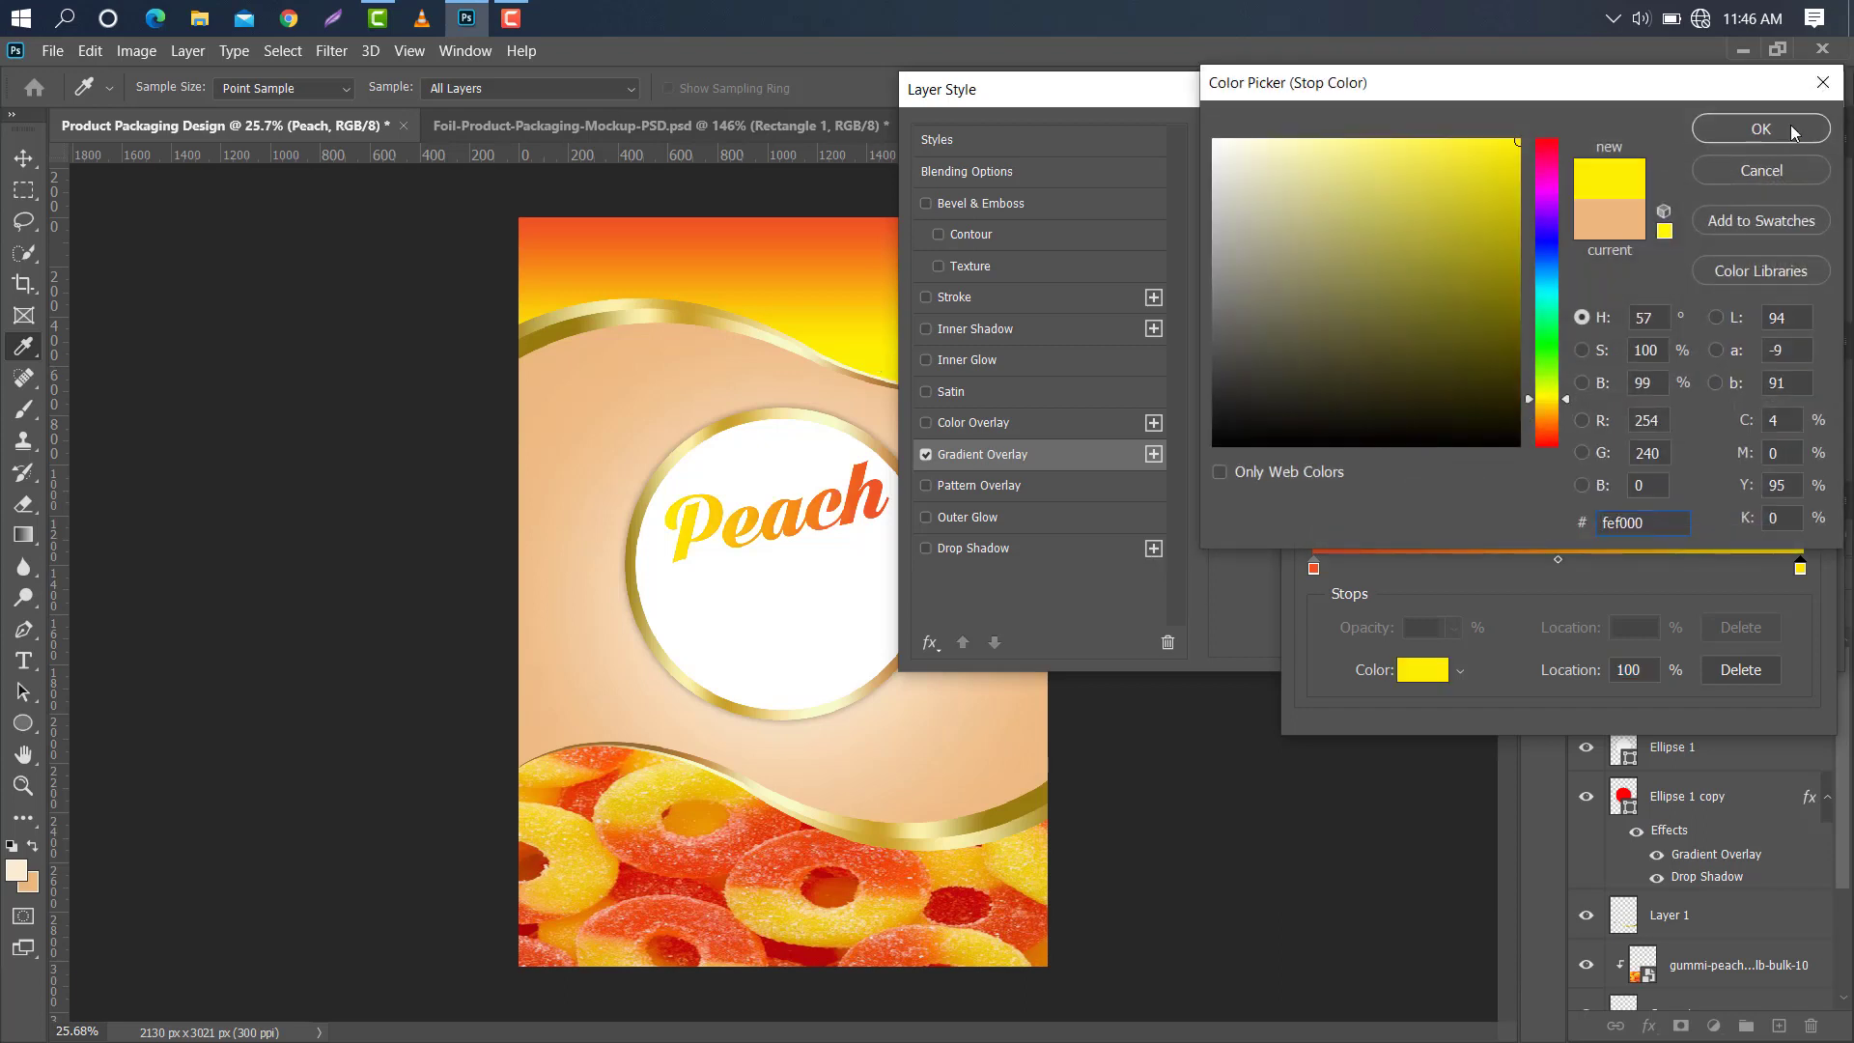
{"action": "left_click", "coordinate": [1761, 129]}
{"action": "left_click", "coordinate": [1746, 131]}
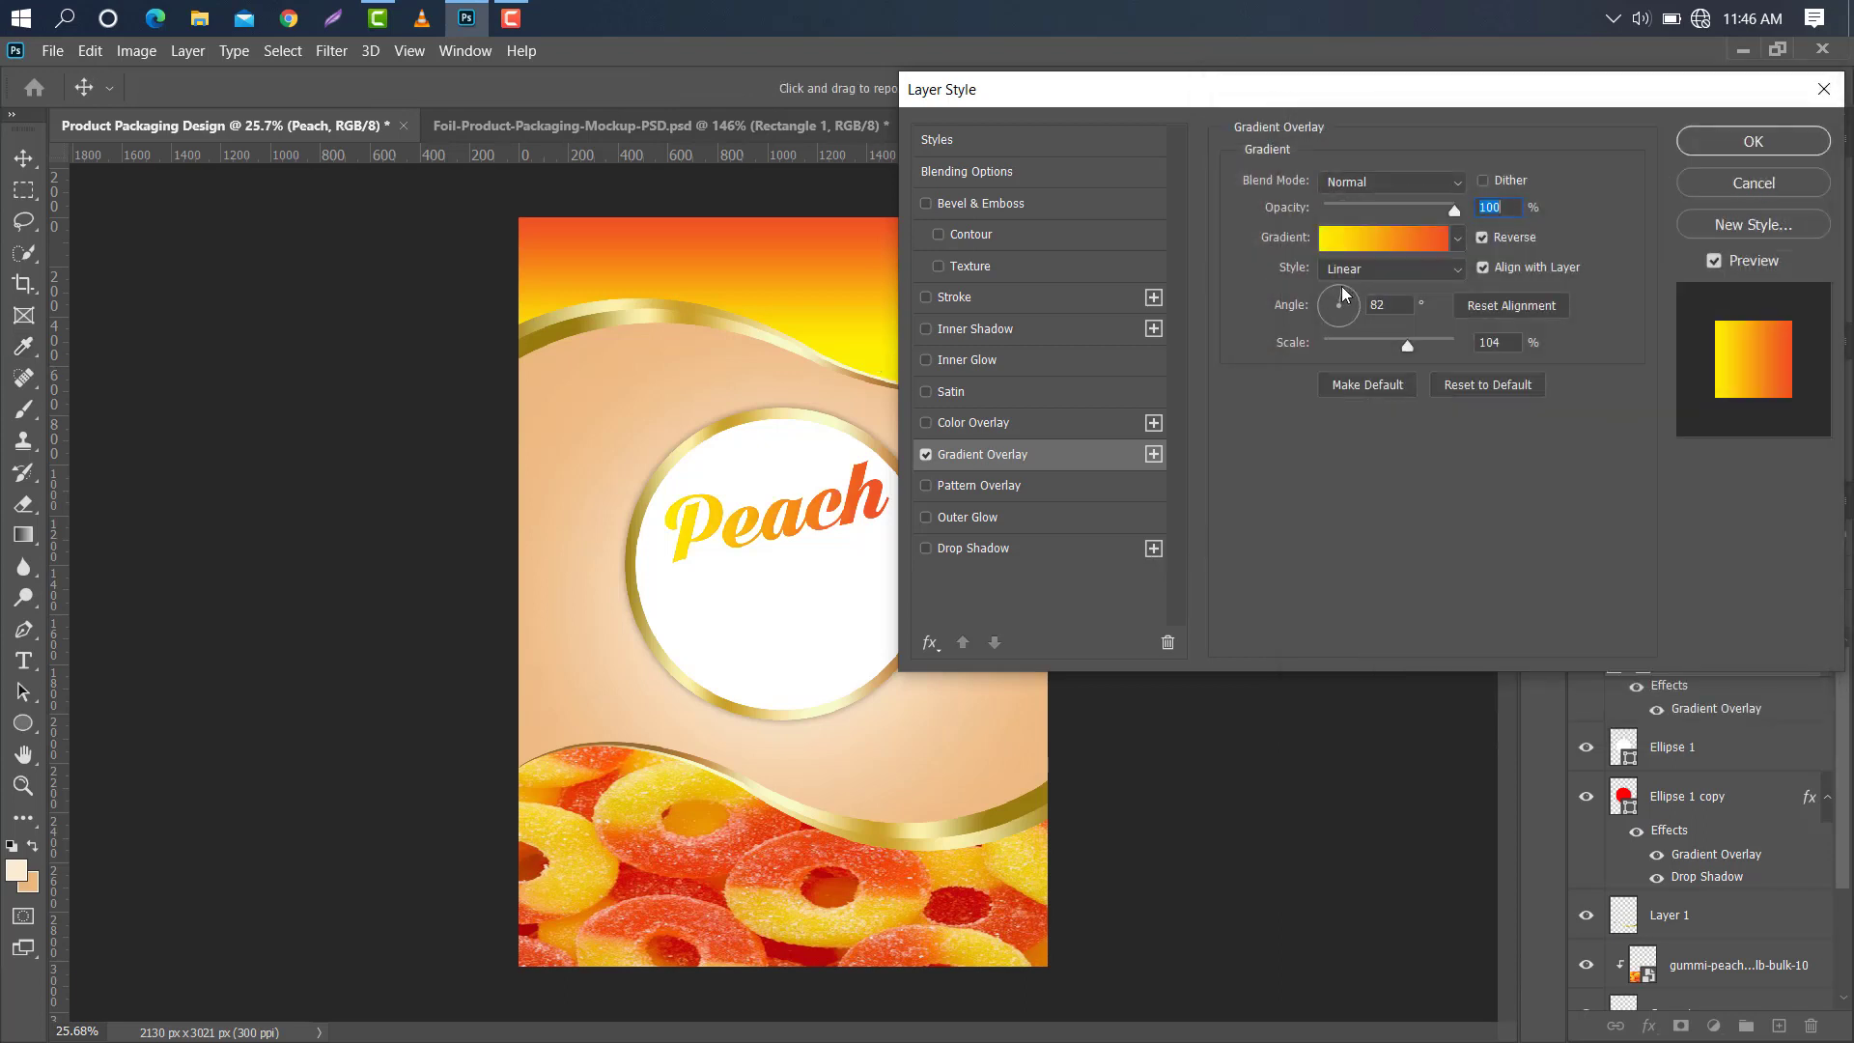
{"action": "key", "text": "Tab"}
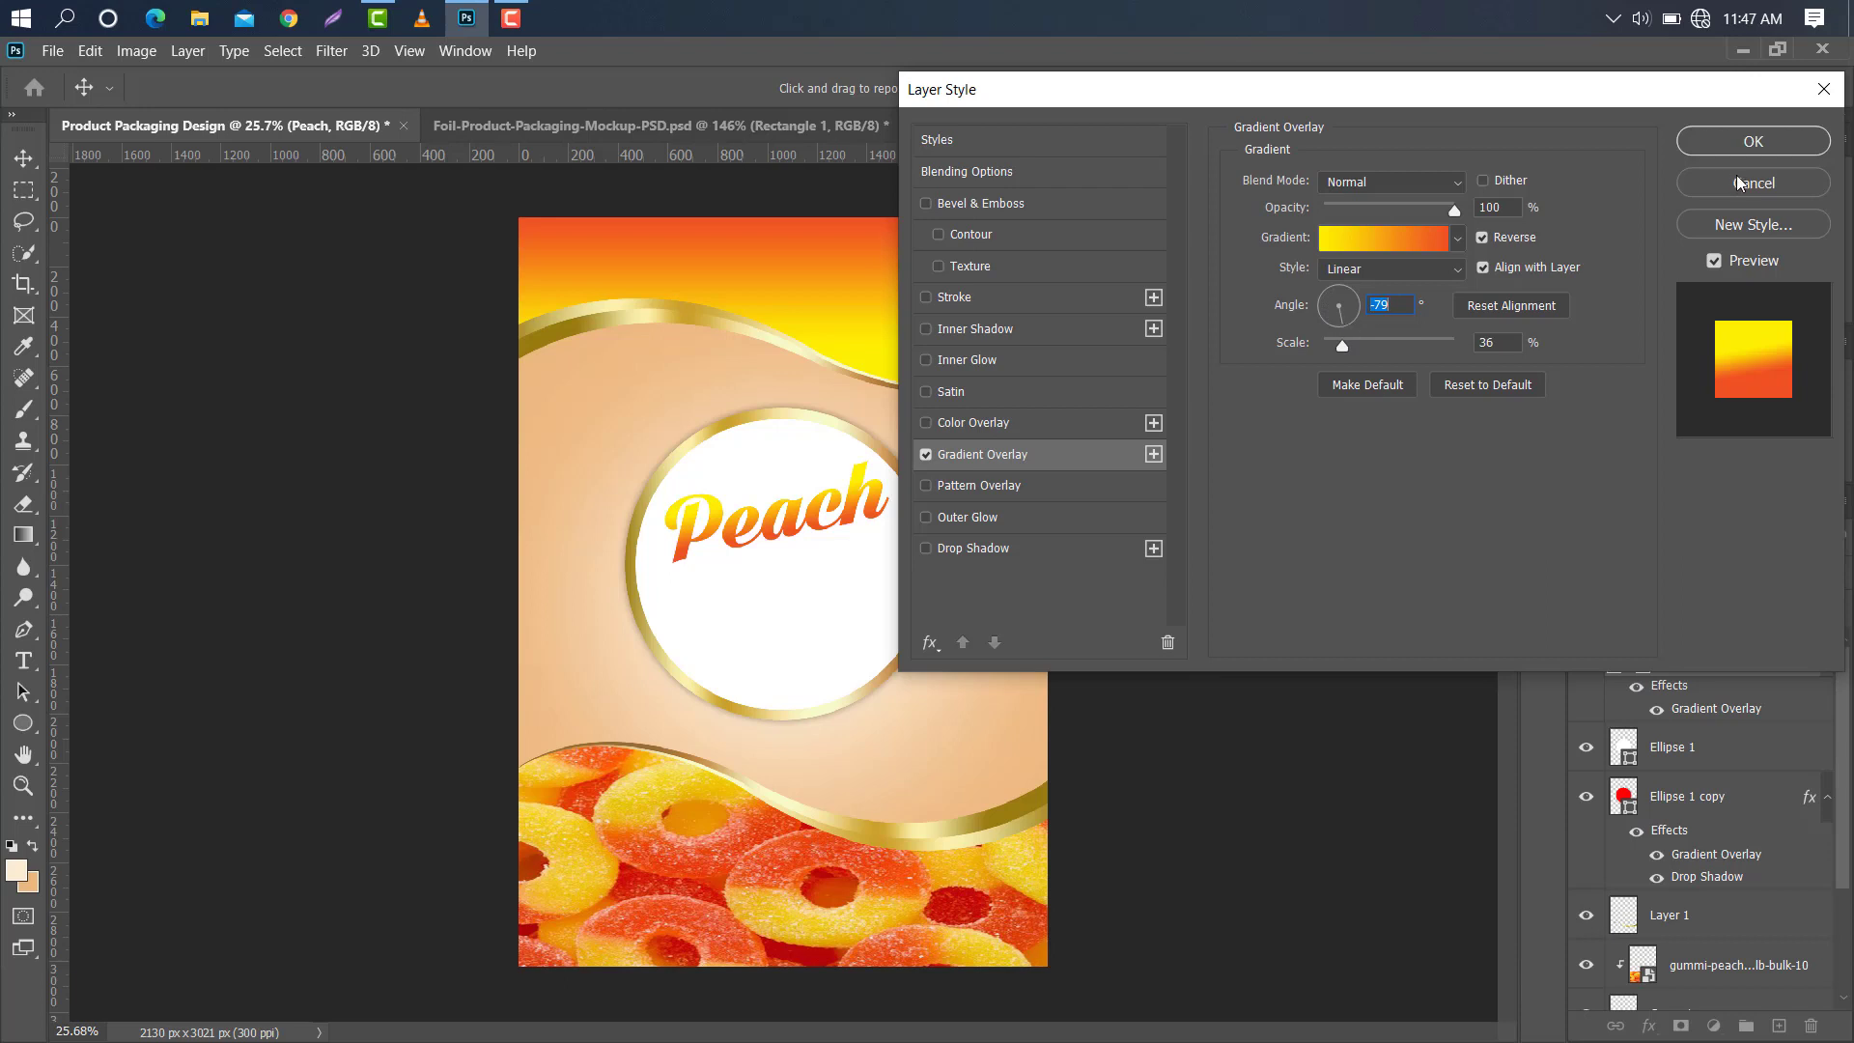
{"action": "left_click", "coordinate": [1753, 141]}
Duplicate the "Peach" text layer and move the copy directly below the original inside the circle.
{"action": "left_click_drag", "start_coordinate": [1726, 647], "coordinate": [1779, 1025]}
{"action": "key", "text": "ctrl+t"}
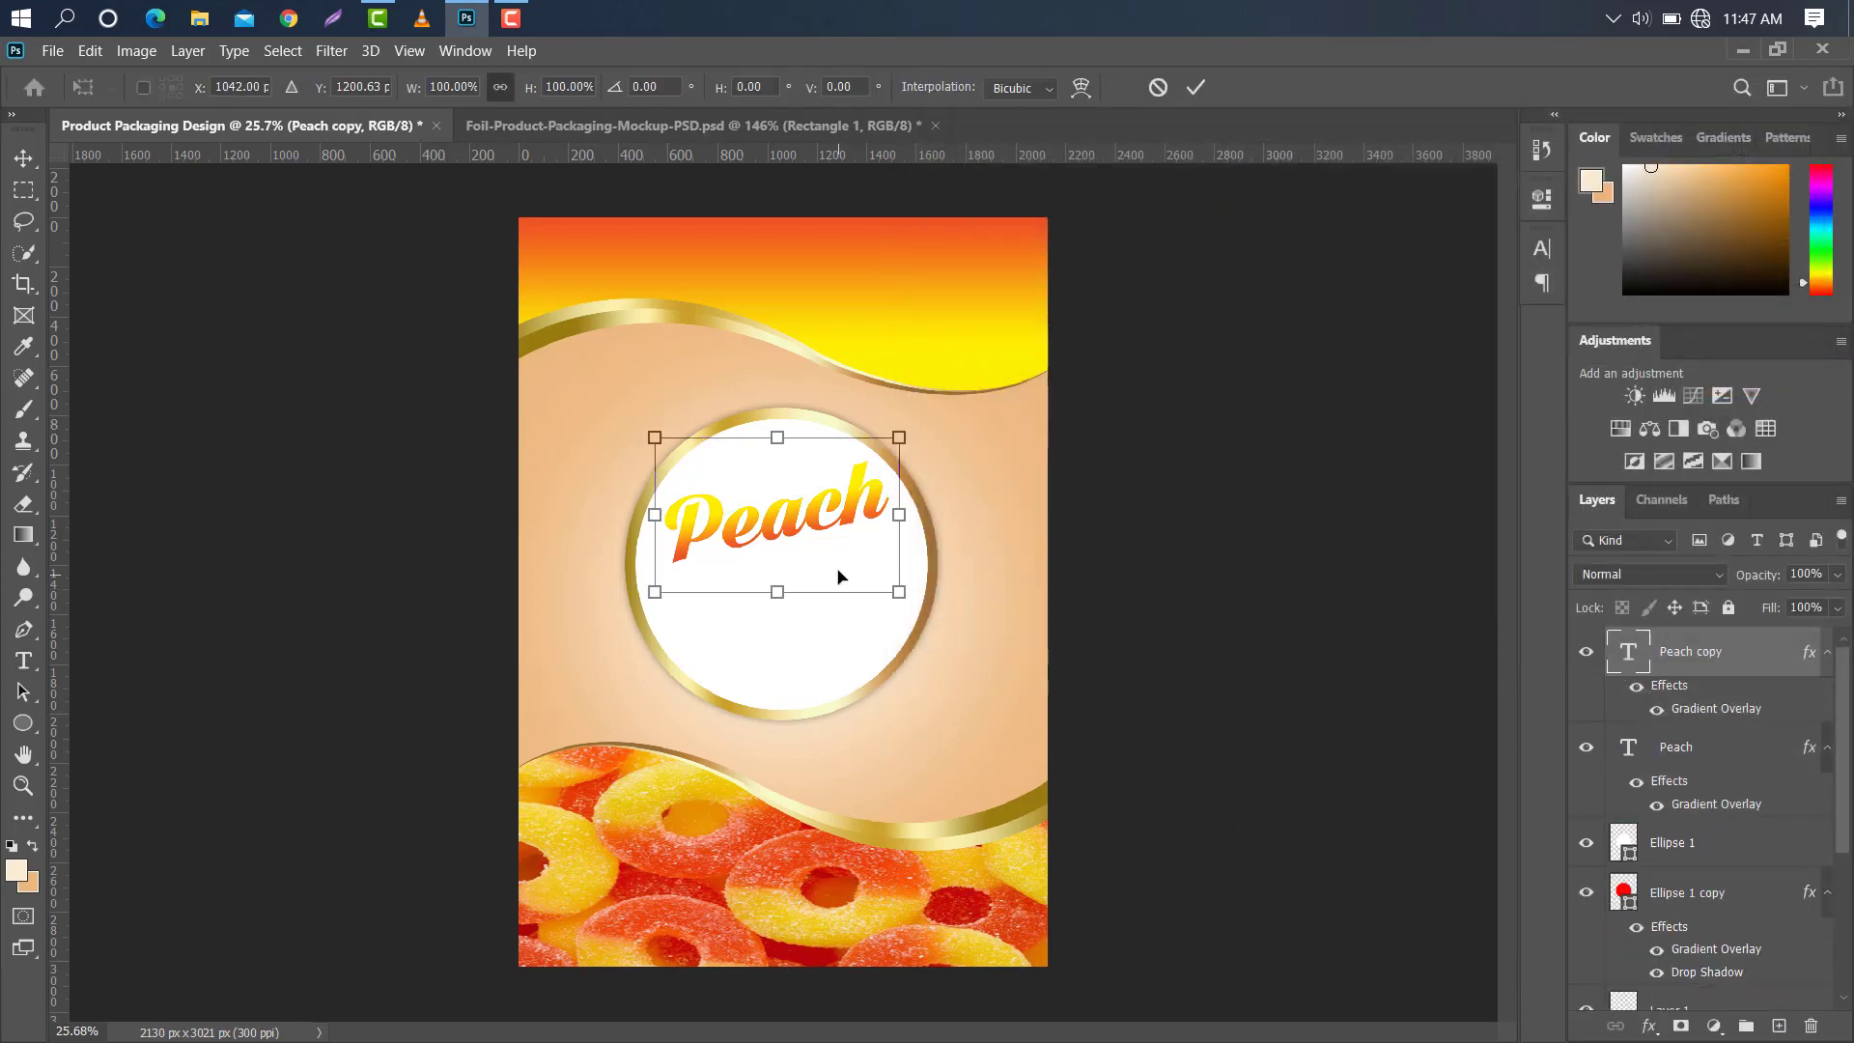
{"action": "left_click_drag", "start_coordinate": [823, 512], "coordinate": [830, 598]}
{"action": "left_click", "coordinate": [1193, 89]}
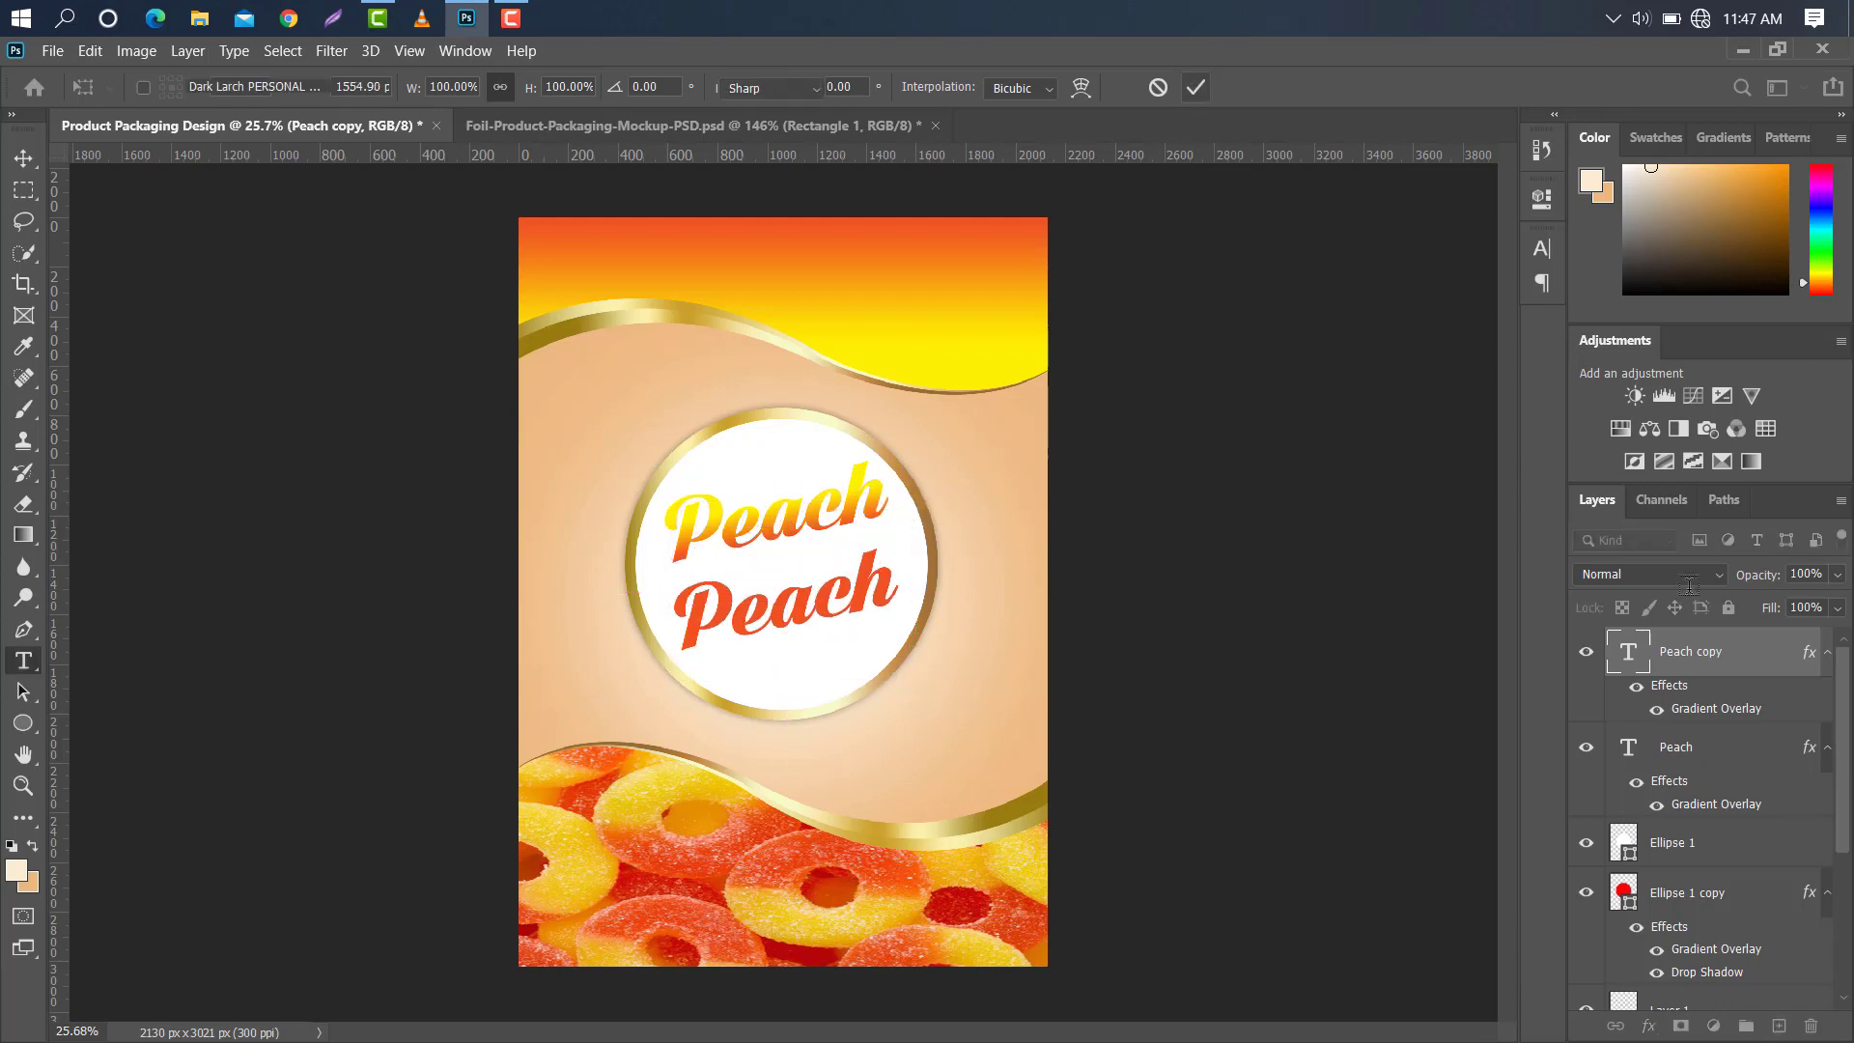
Replace the wording of the lower "Peach" copy with "Rings".
{"action": "double_click", "coordinate": [1638, 660]}
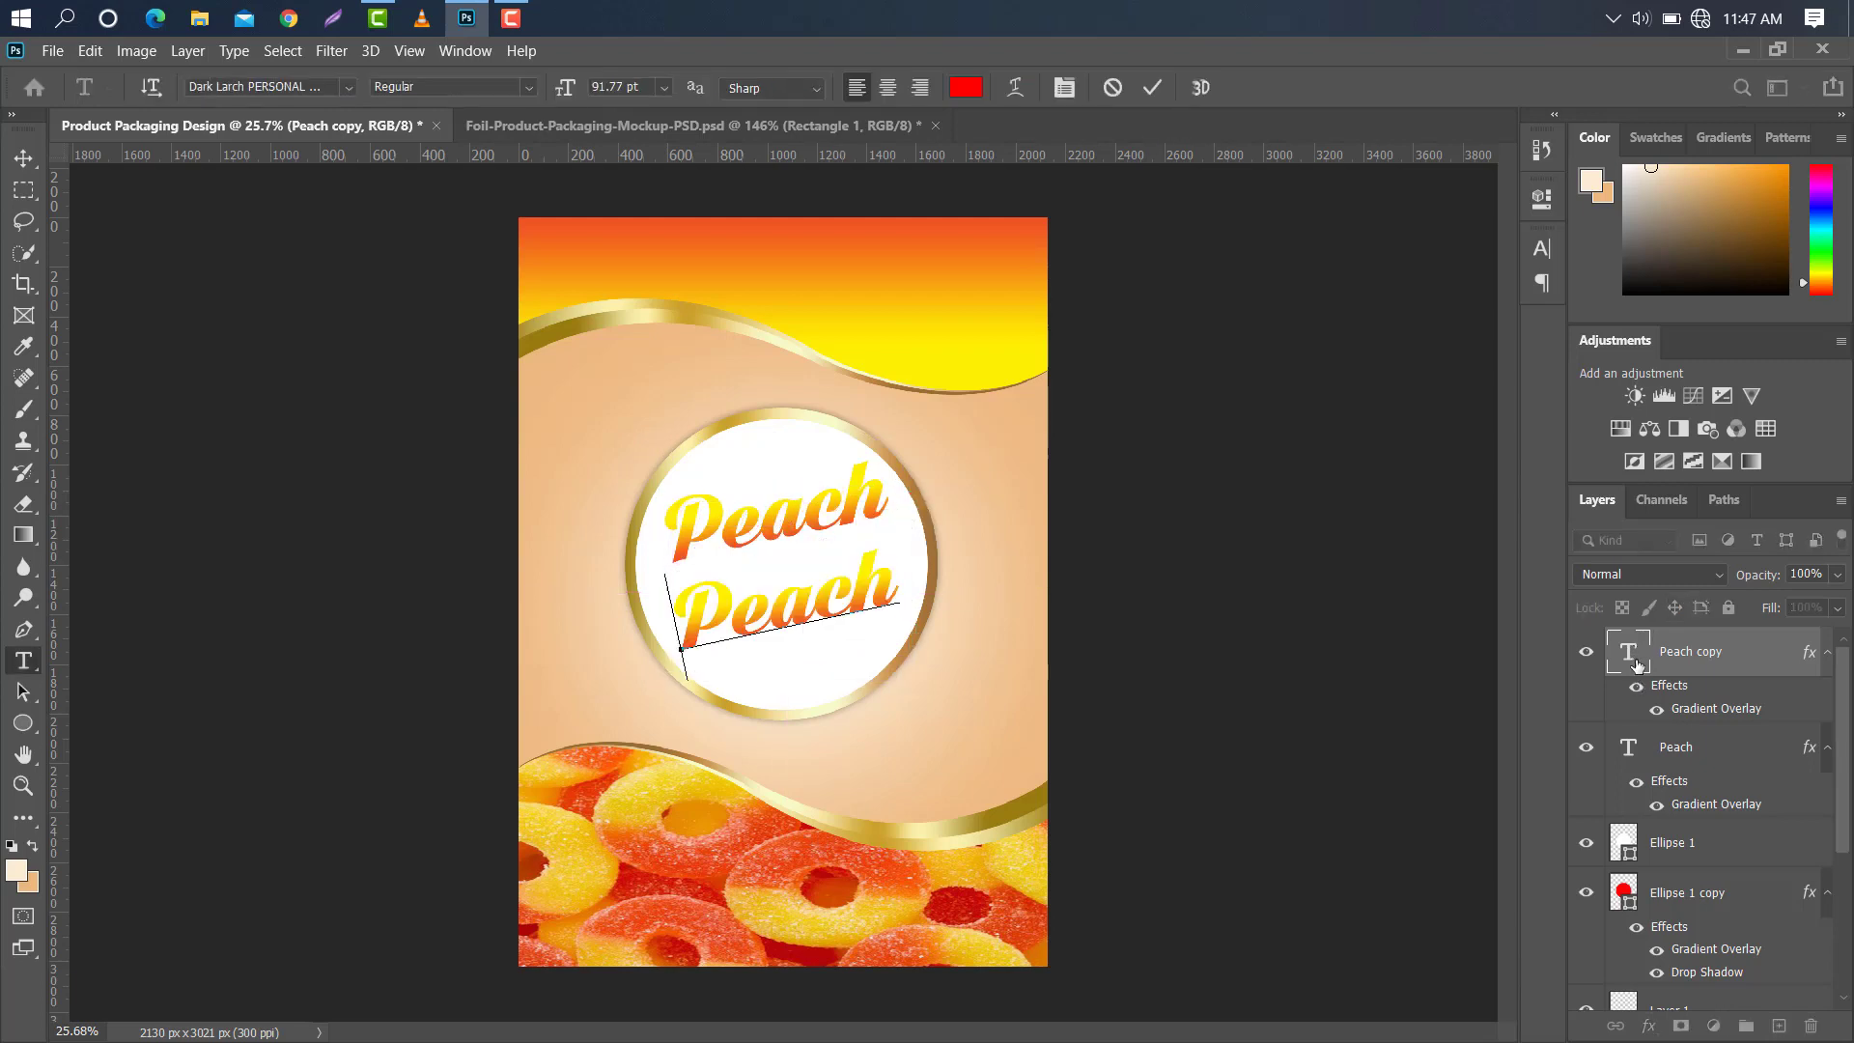
{"action": "type", "text": "Rings"}
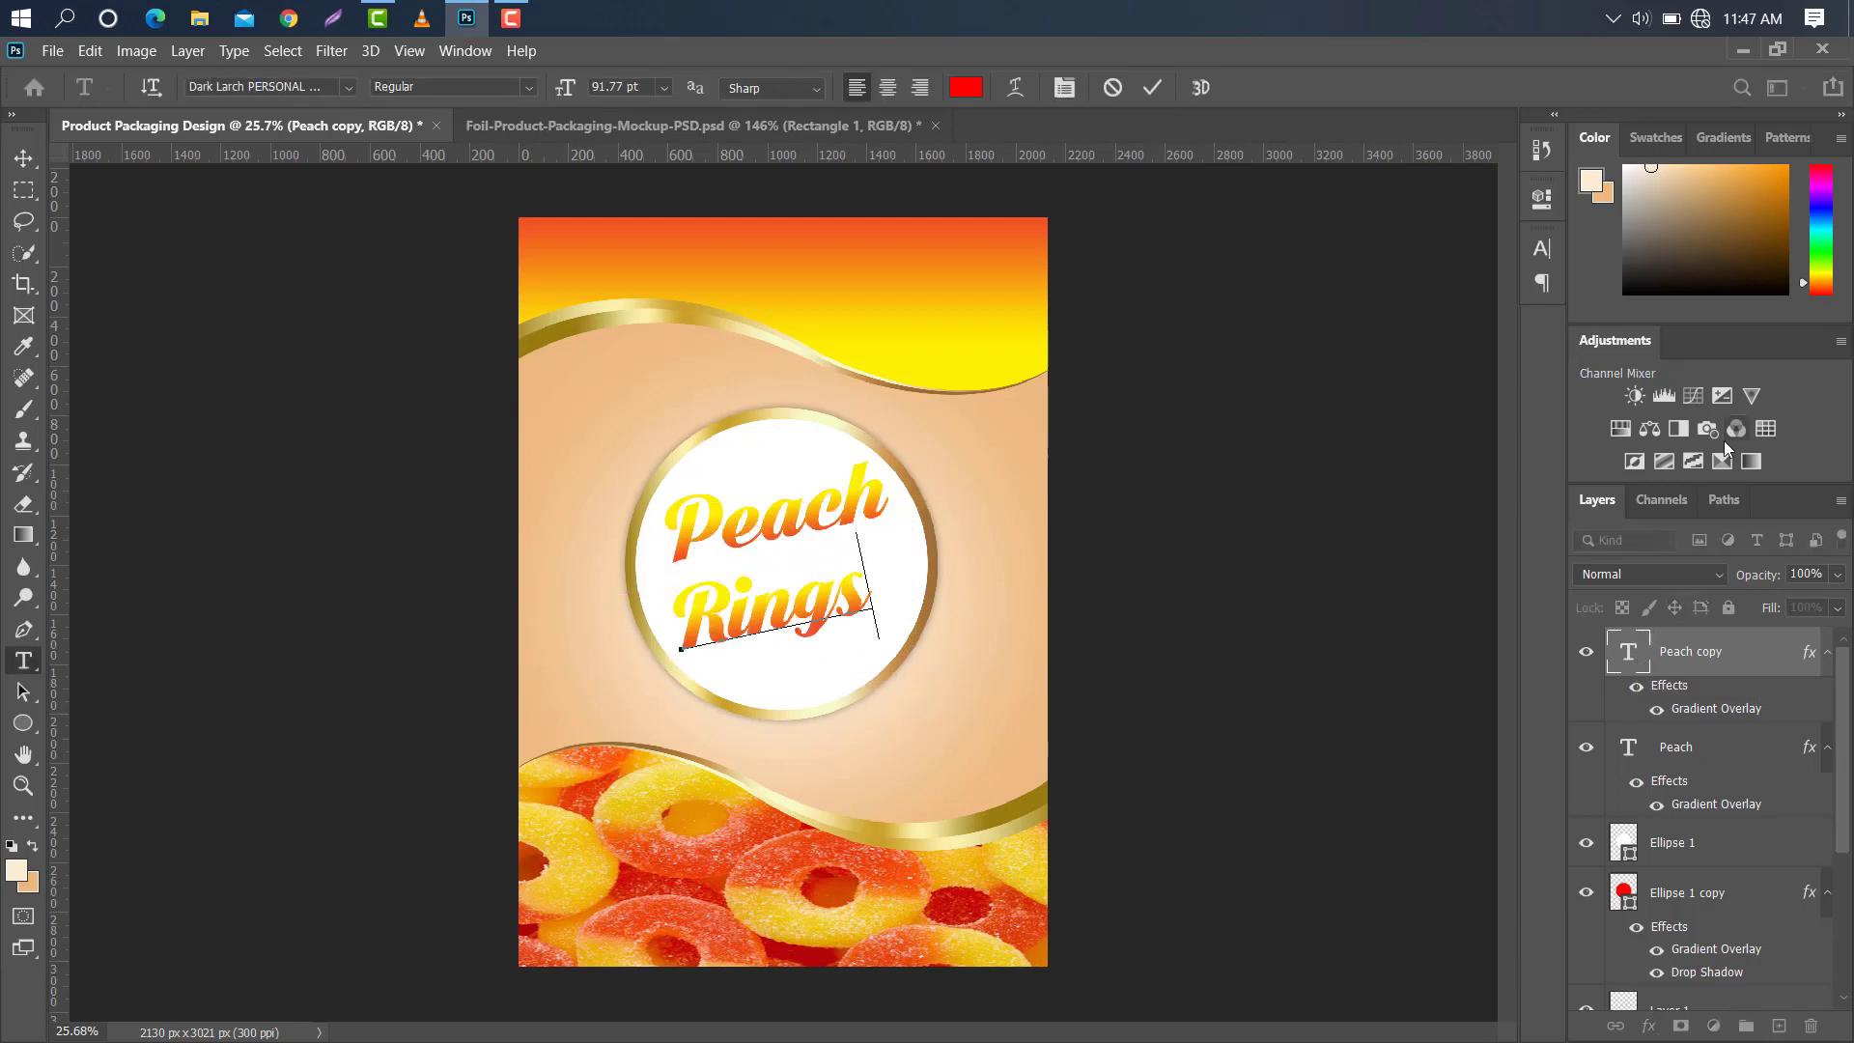
{"action": "left_click", "coordinate": [1149, 90]}
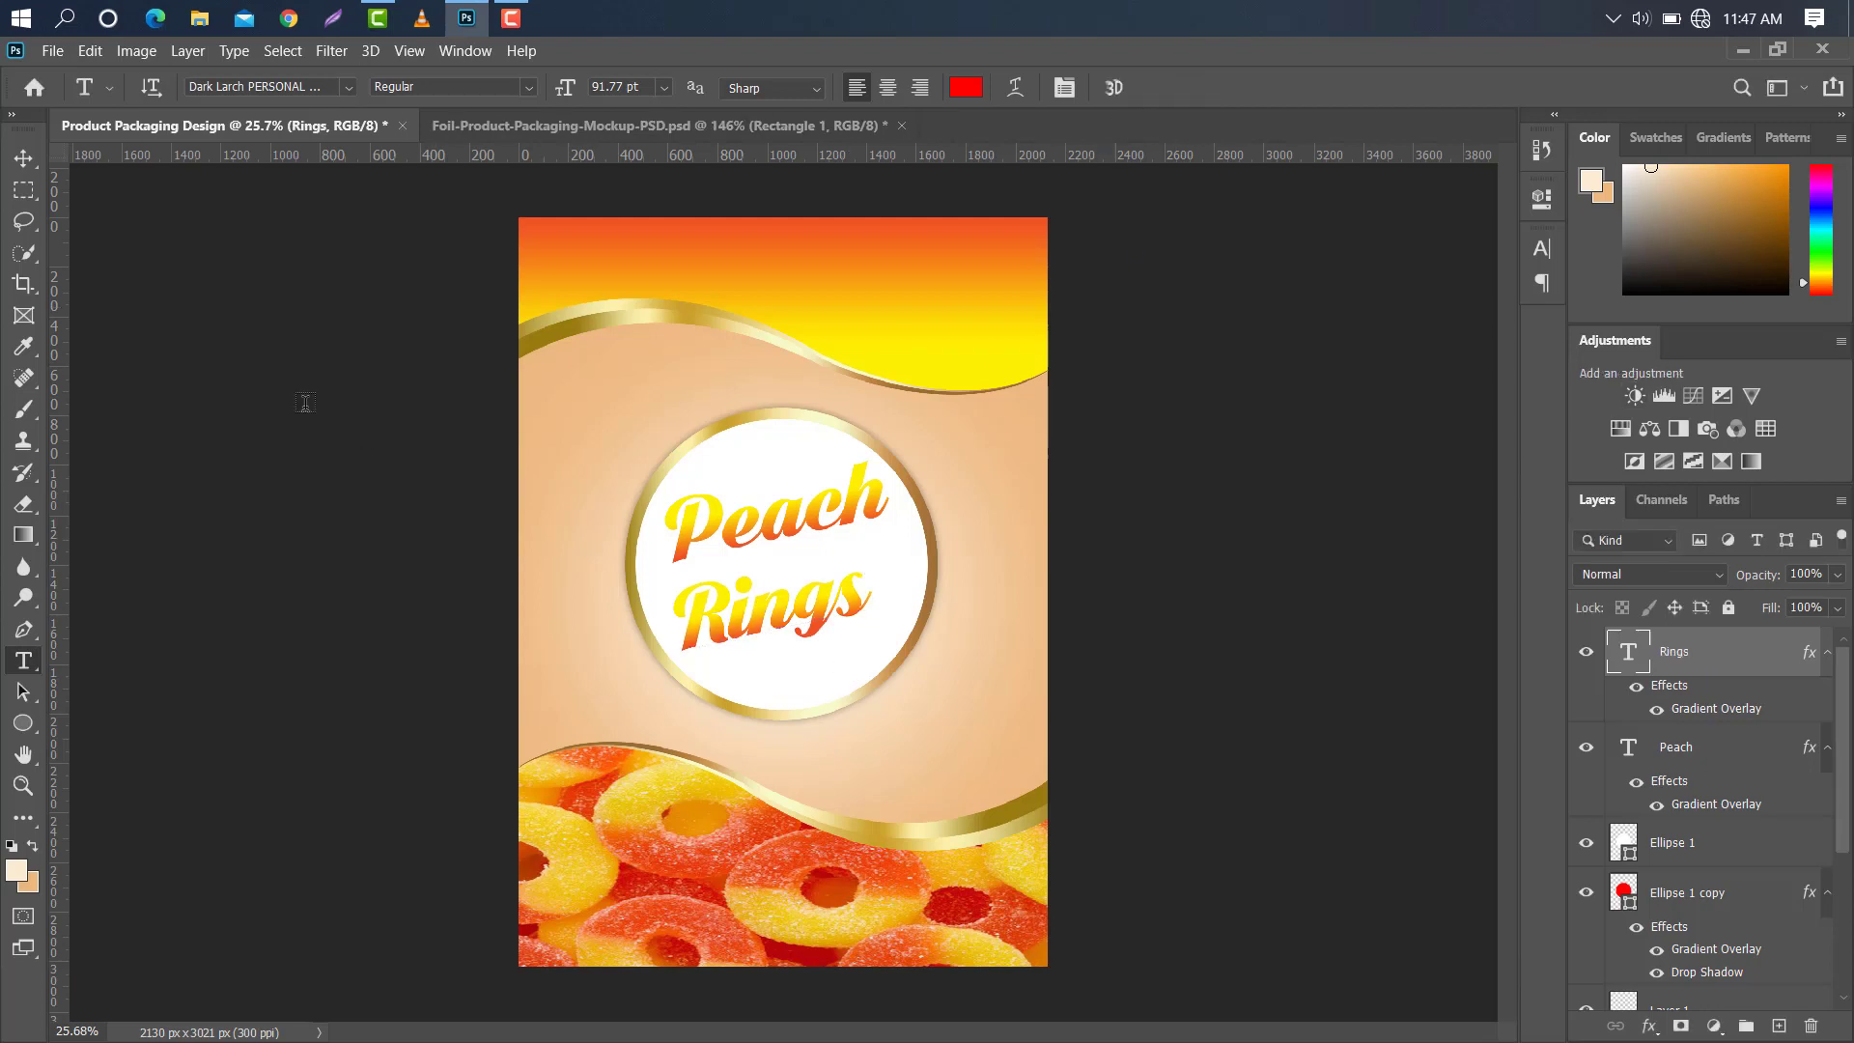
Tuck "Rings" closer beneath "Peach", and shift both words slightly down to center them in the circle.
{"action": "left_click", "coordinate": [22, 157]}
{"action": "left_click_drag", "start_coordinate": [816, 618], "coordinate": [829, 589]}
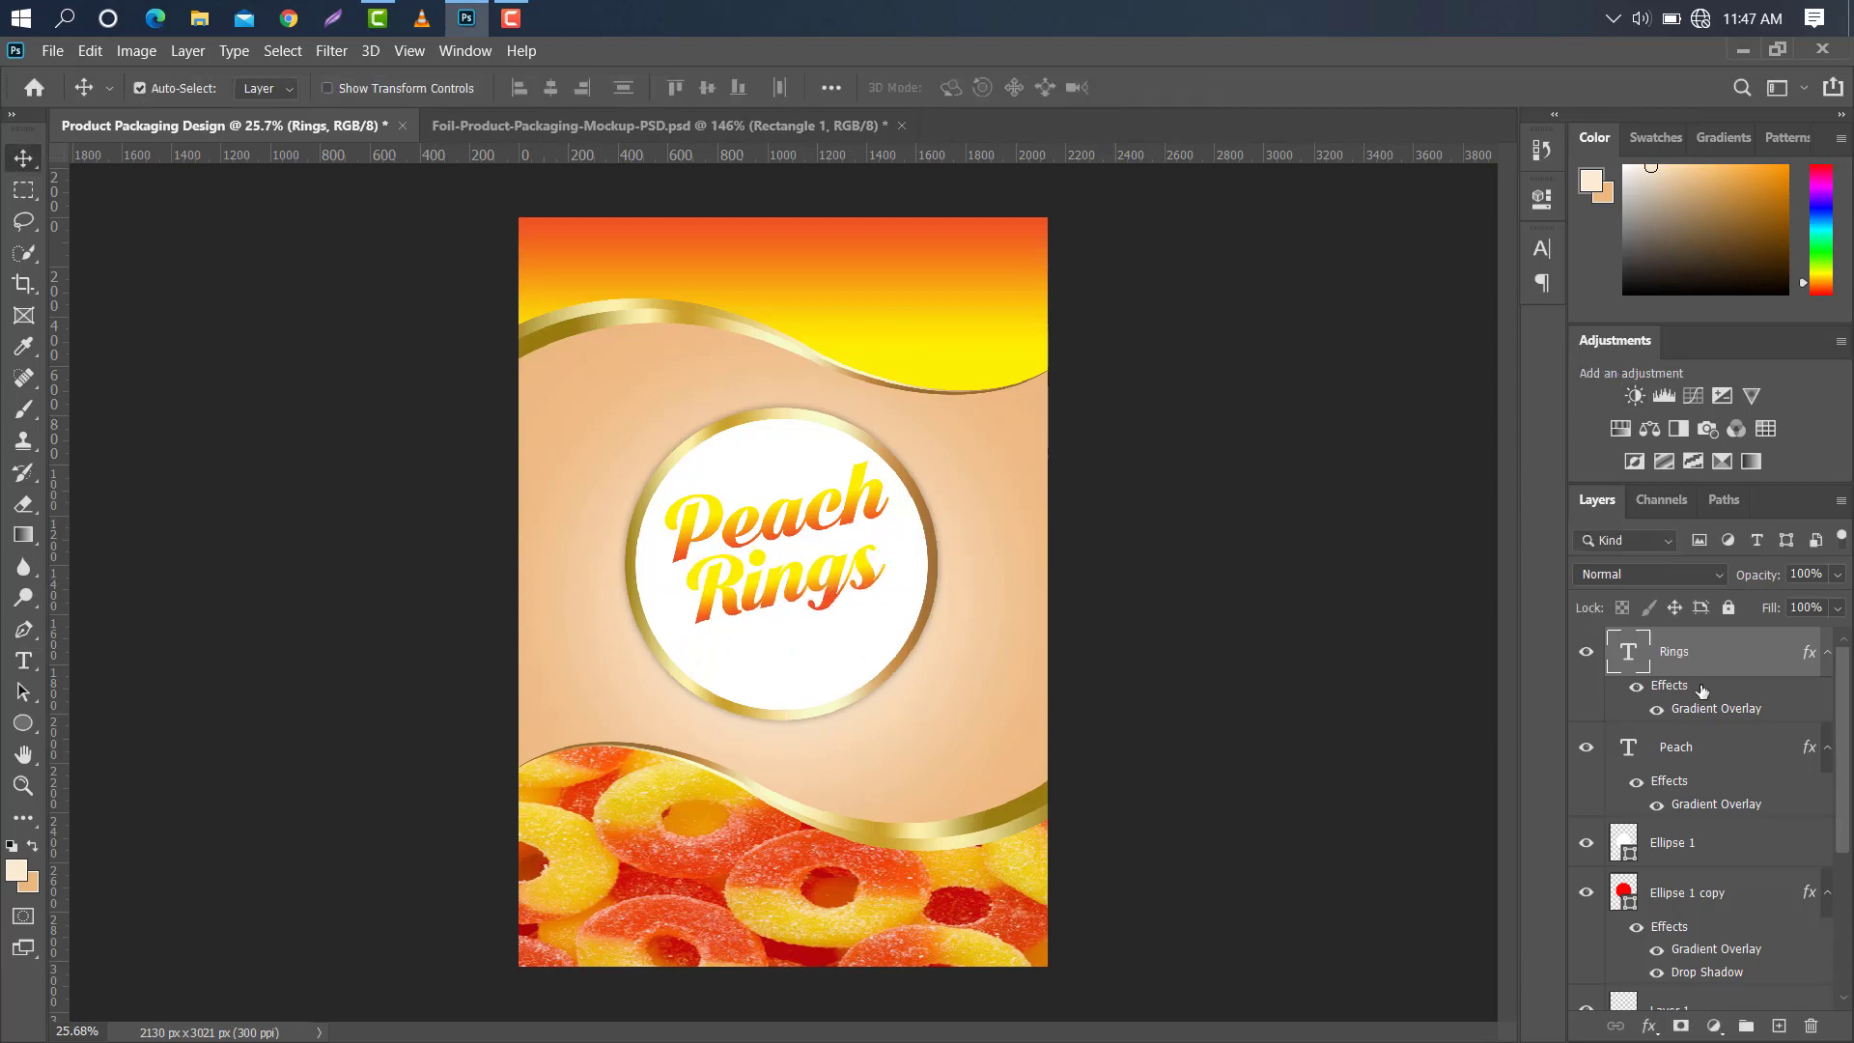
{"action": "left_click", "coordinate": [1719, 752], "text": "shift"}
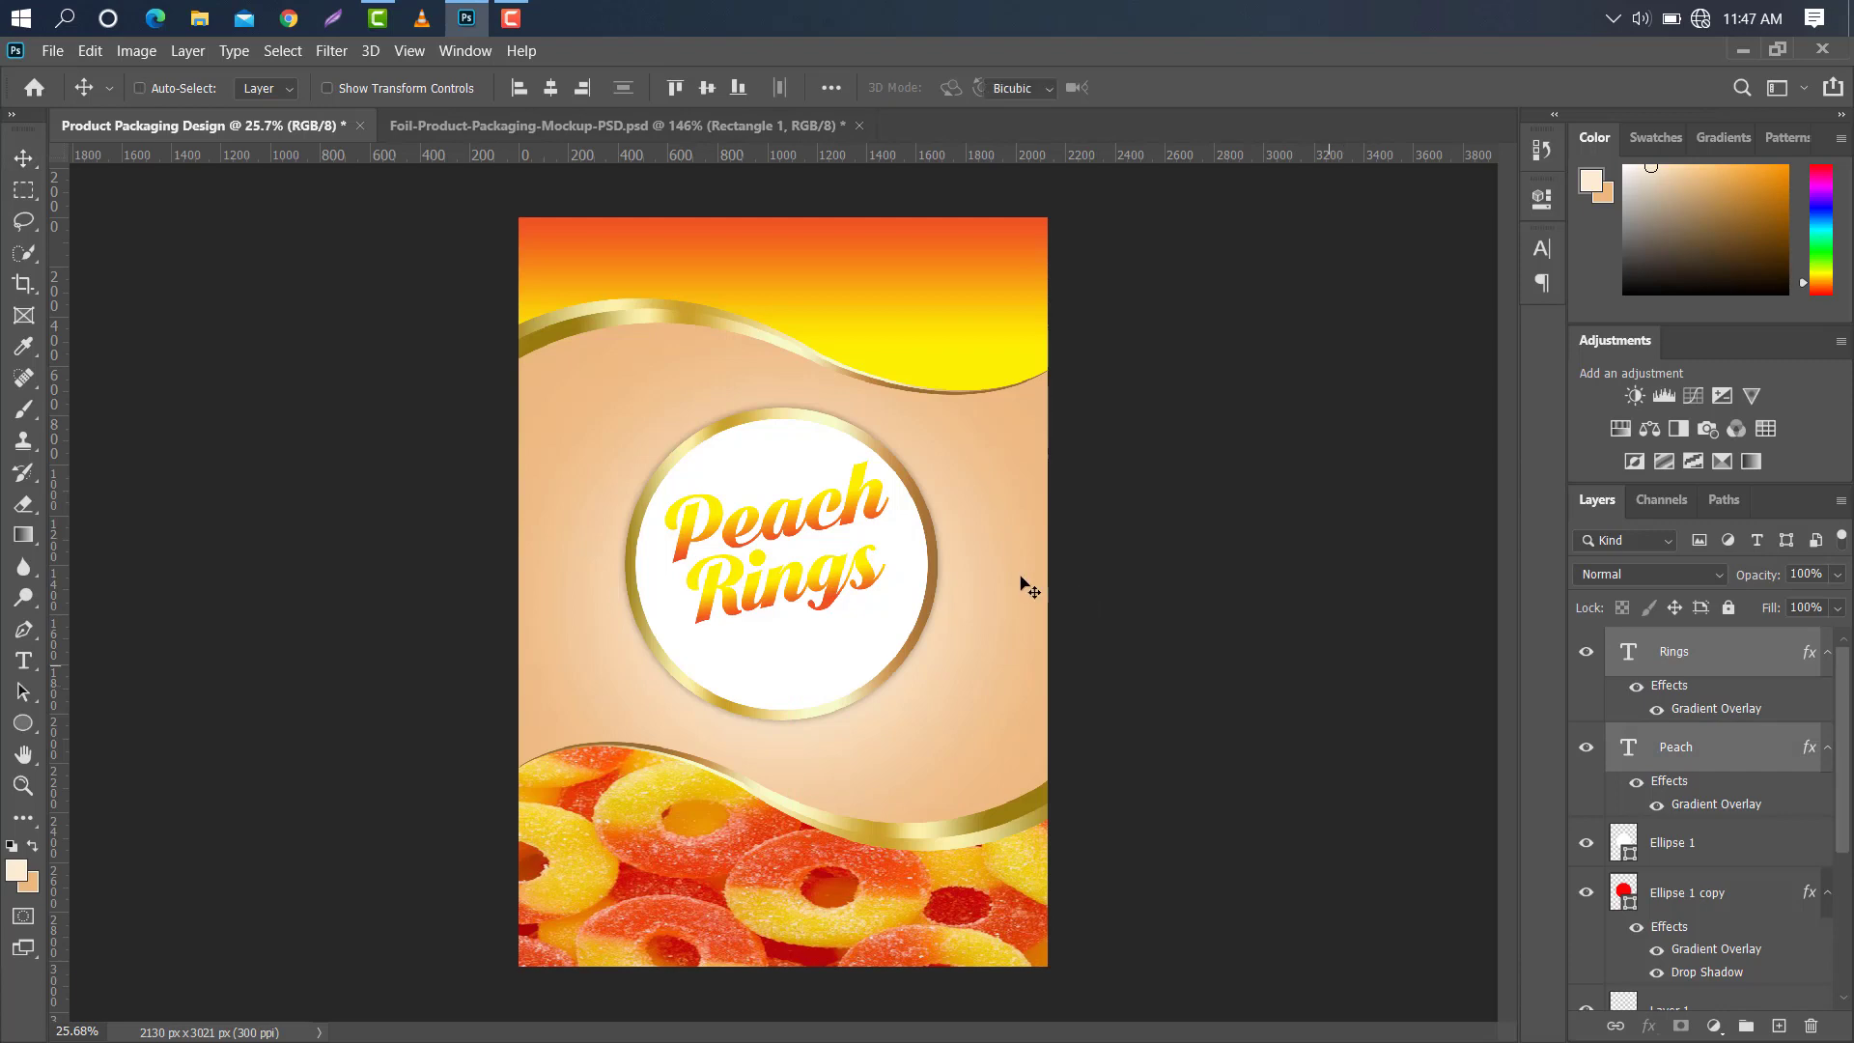
{"action": "key", "text": "ctrl+t"}
{"action": "left_click_drag", "start_coordinate": [833, 520], "coordinate": [838, 538]}
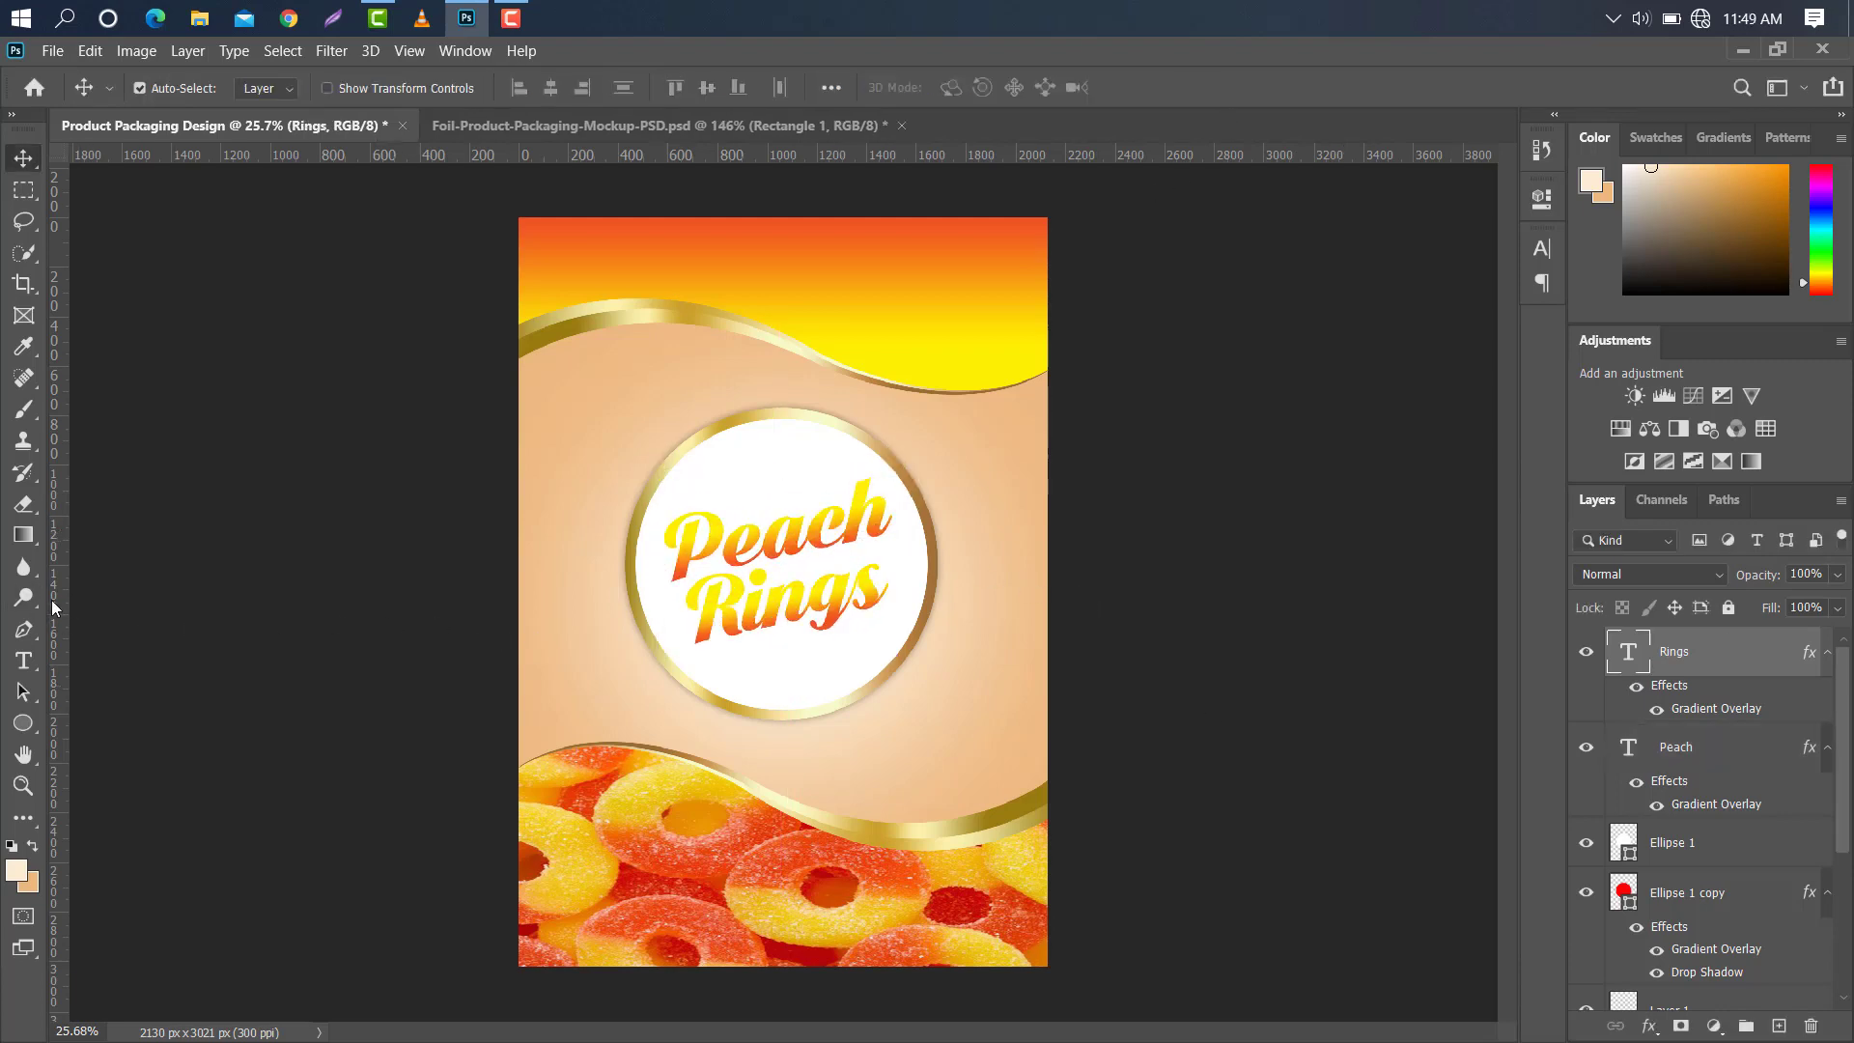
Add a vertical guide through the circle's center and a horizontal guide just below its upper inner edge.
{"action": "left_click_drag", "start_coordinate": [50, 598], "coordinate": [782, 579]}
{"action": "scroll", "coordinate": [784, 426], "scroll_direction": "up", "scroll_amount": 6}
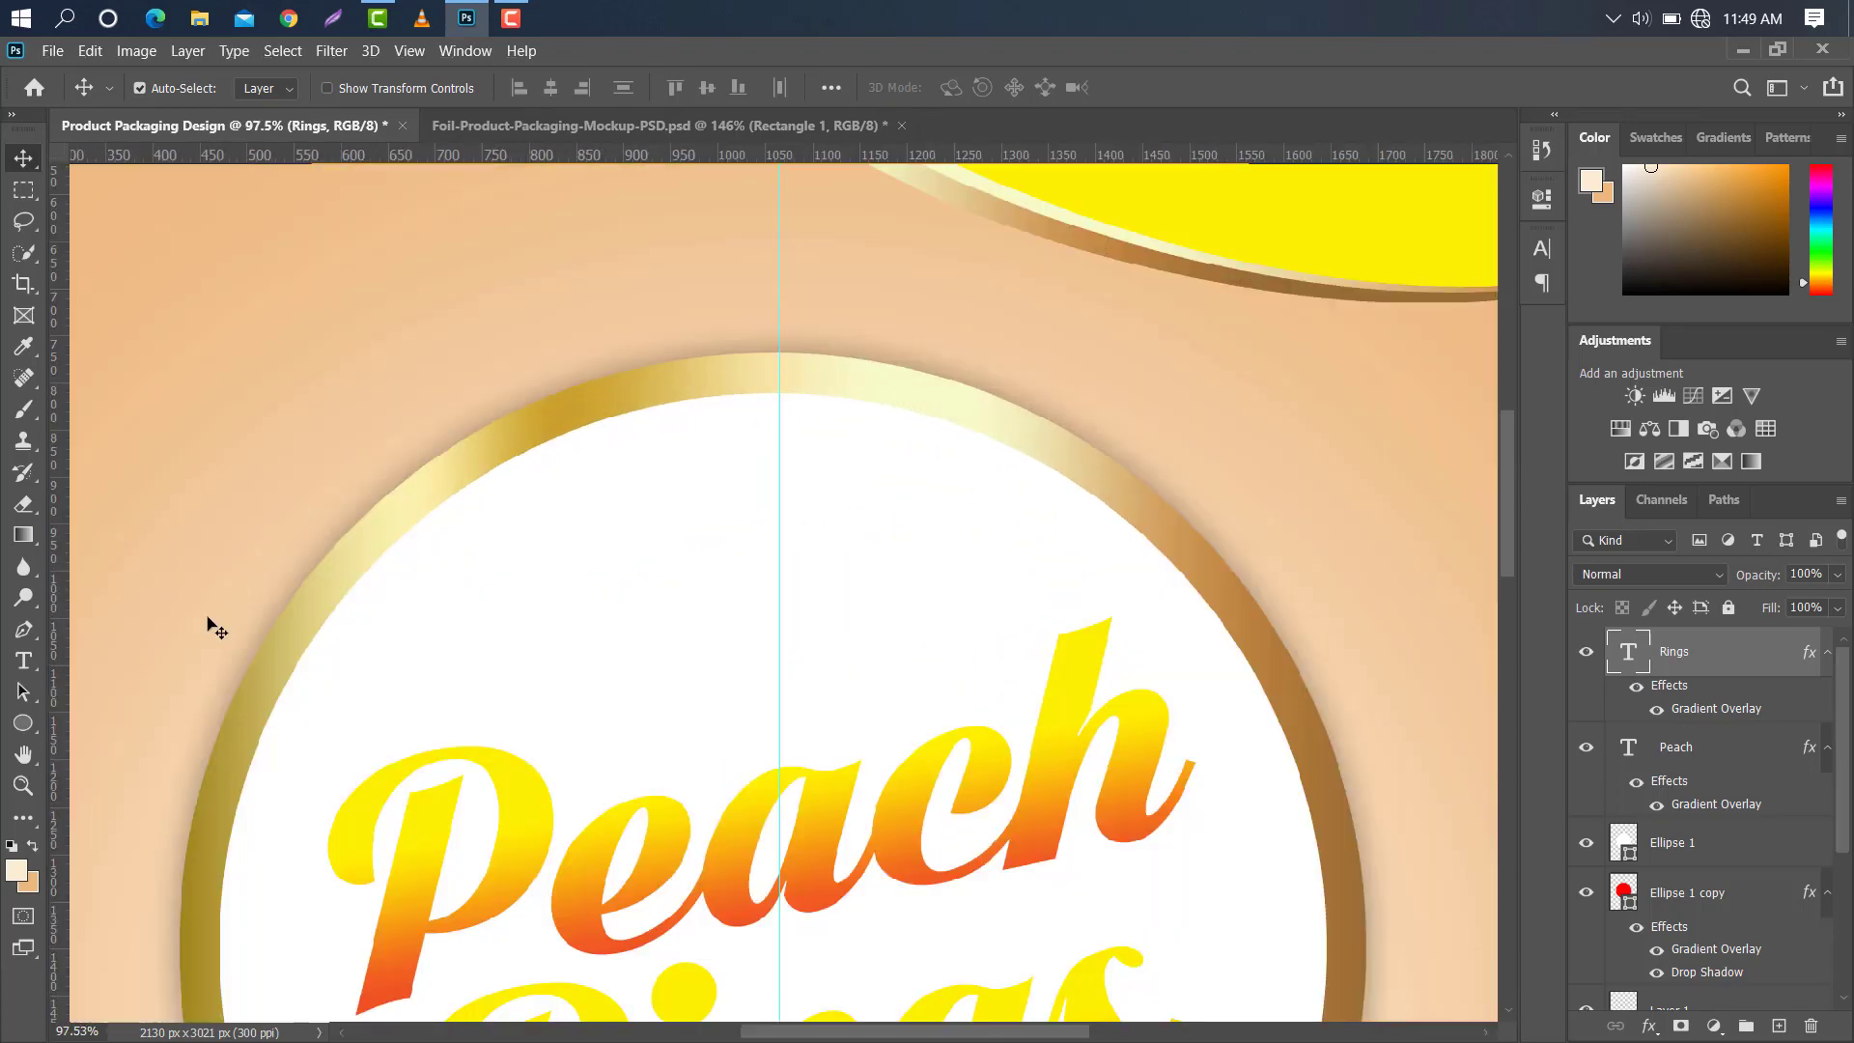
{"action": "left_click", "coordinate": [25, 630]}
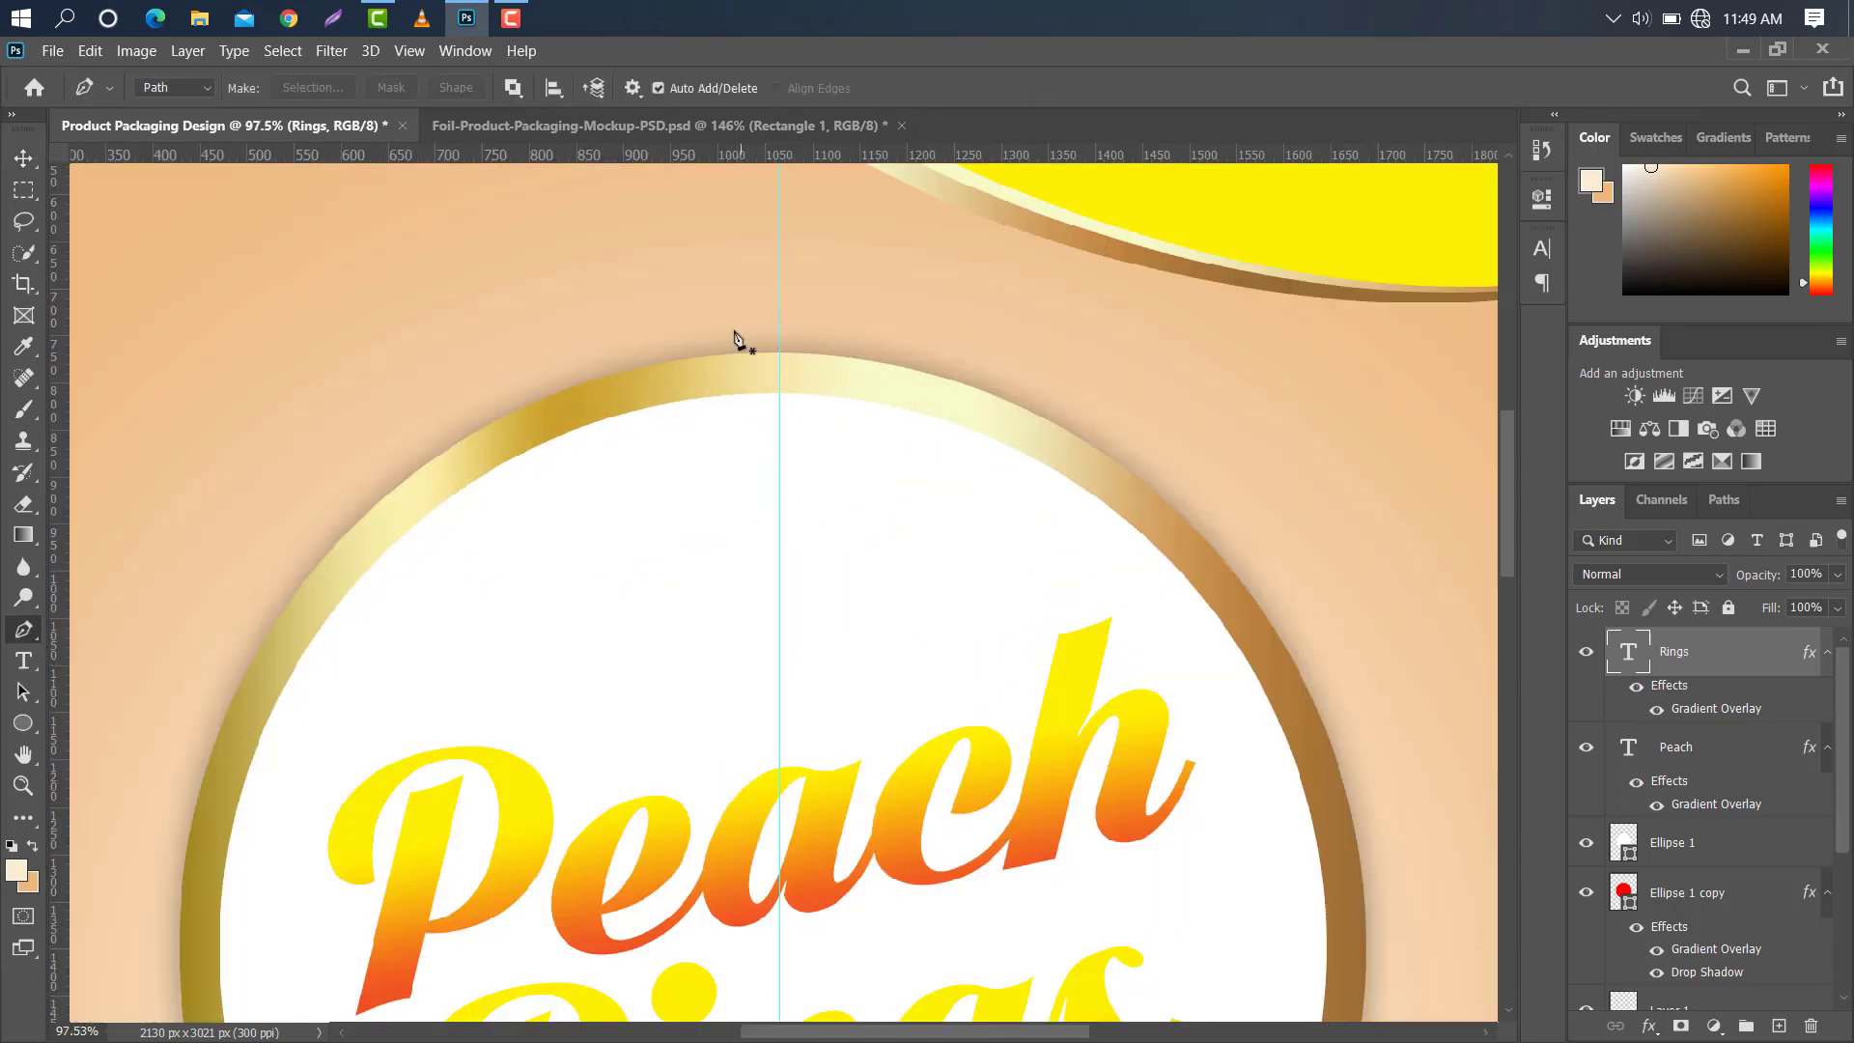
{"action": "left_click_drag", "start_coordinate": [699, 151], "coordinate": [712, 480]}
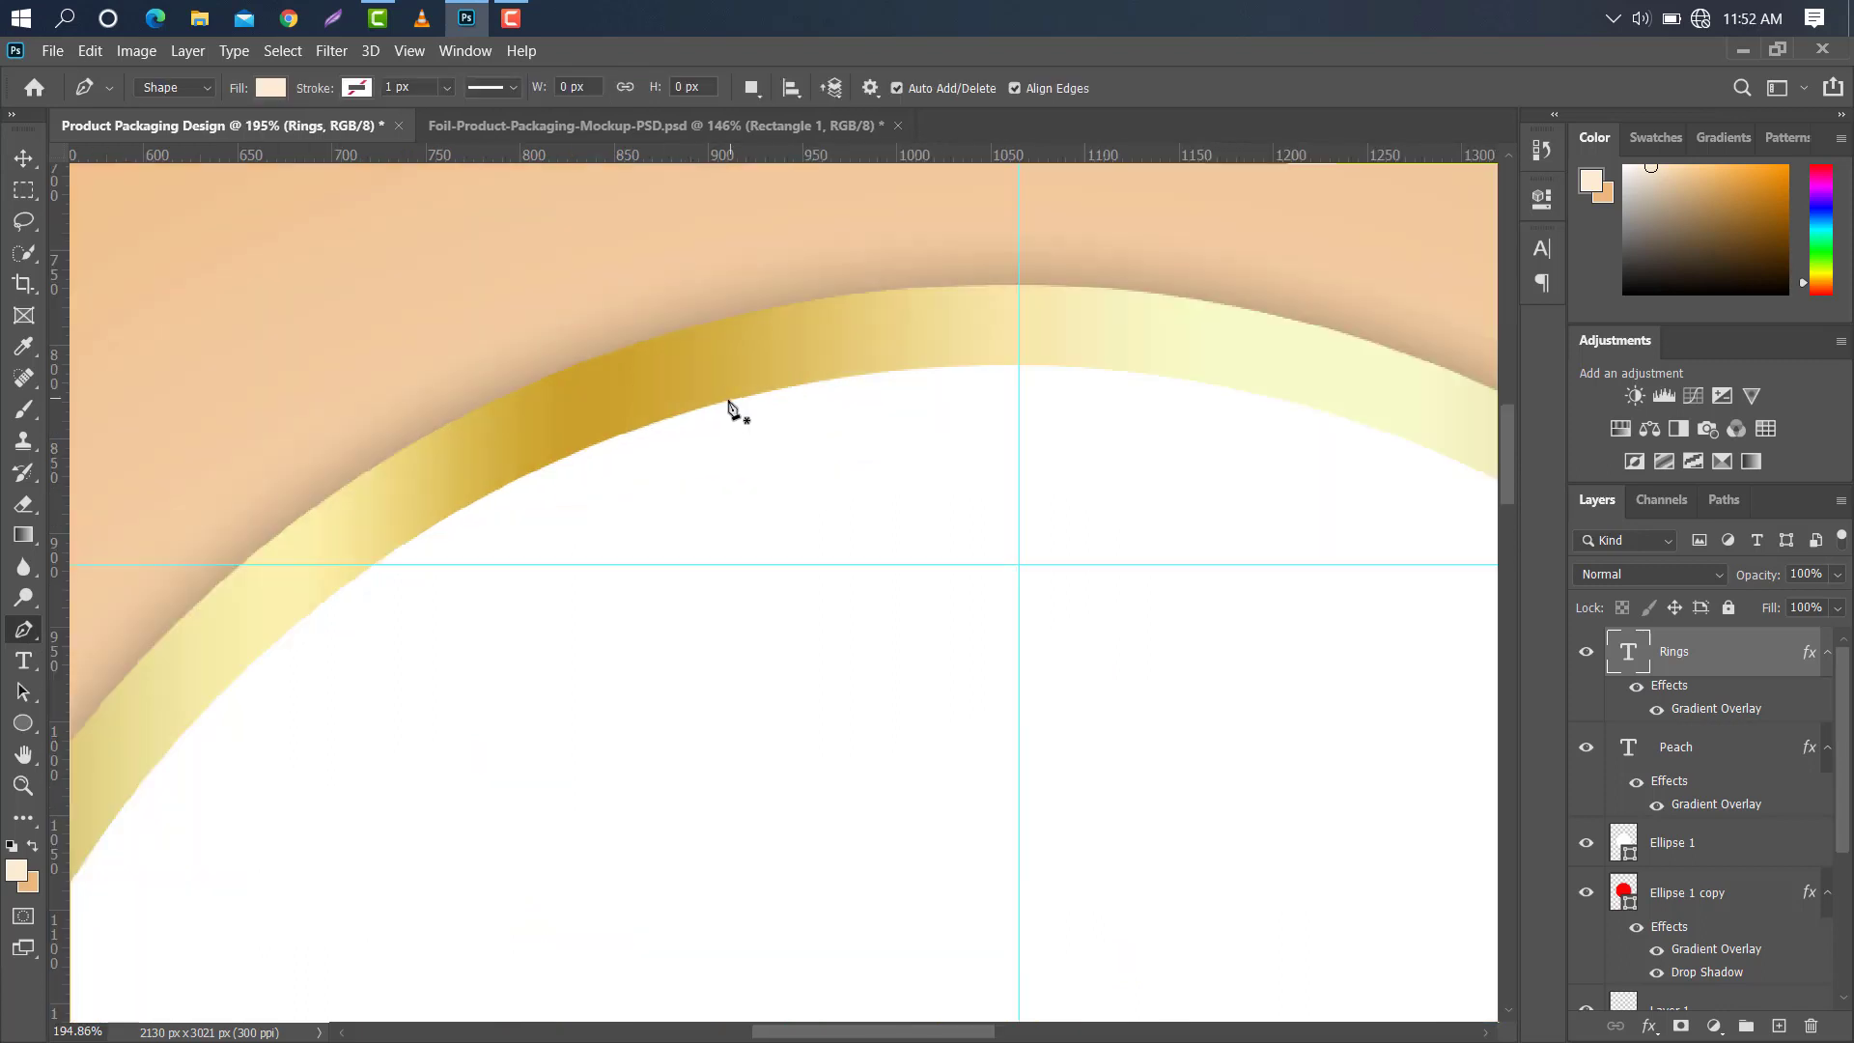
Draw a curved tab shape about 310 px wide and 106 px high with the Pen tool, following the ring's inner top edge.
{"action": "left_click", "coordinate": [720, 403]}
{"action": "scroll", "coordinate": [1043, 396], "scroll_direction": "right", "scroll_amount": 3}
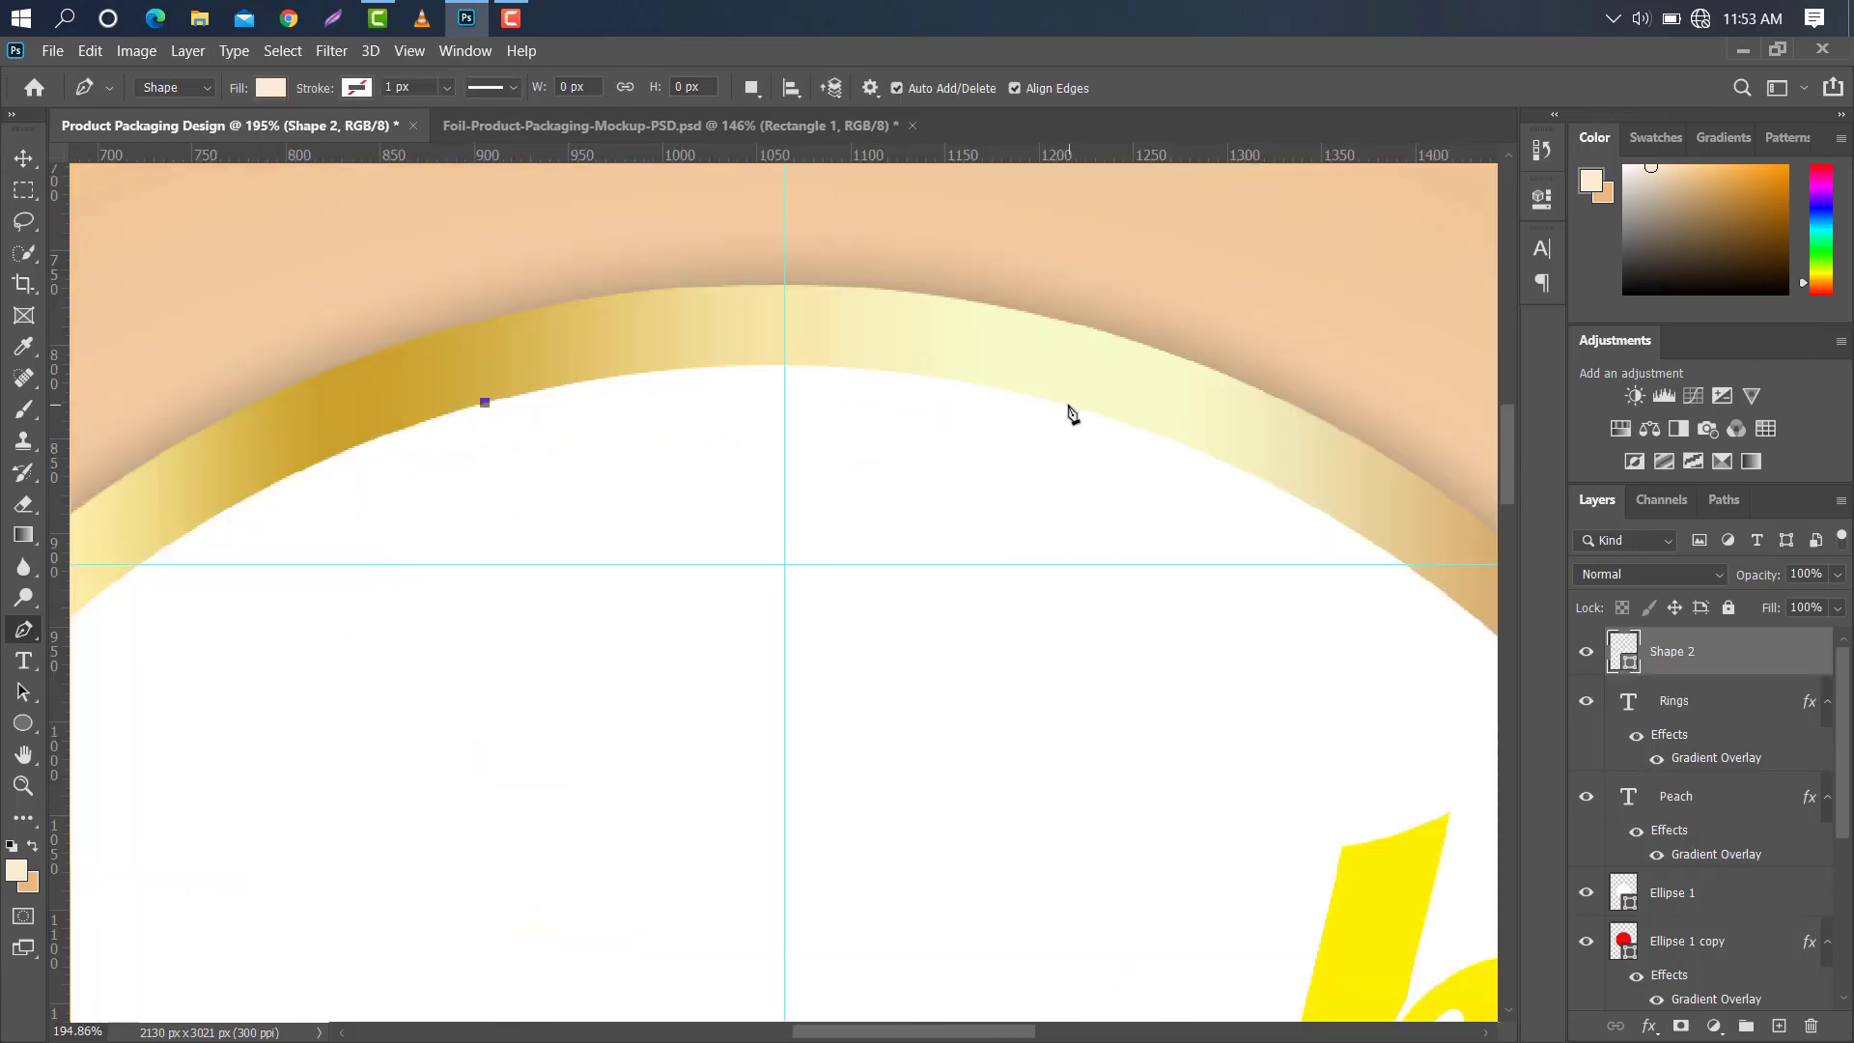
{"action": "left_click_drag", "start_coordinate": [1068, 406], "coordinate": [1376, 494]}
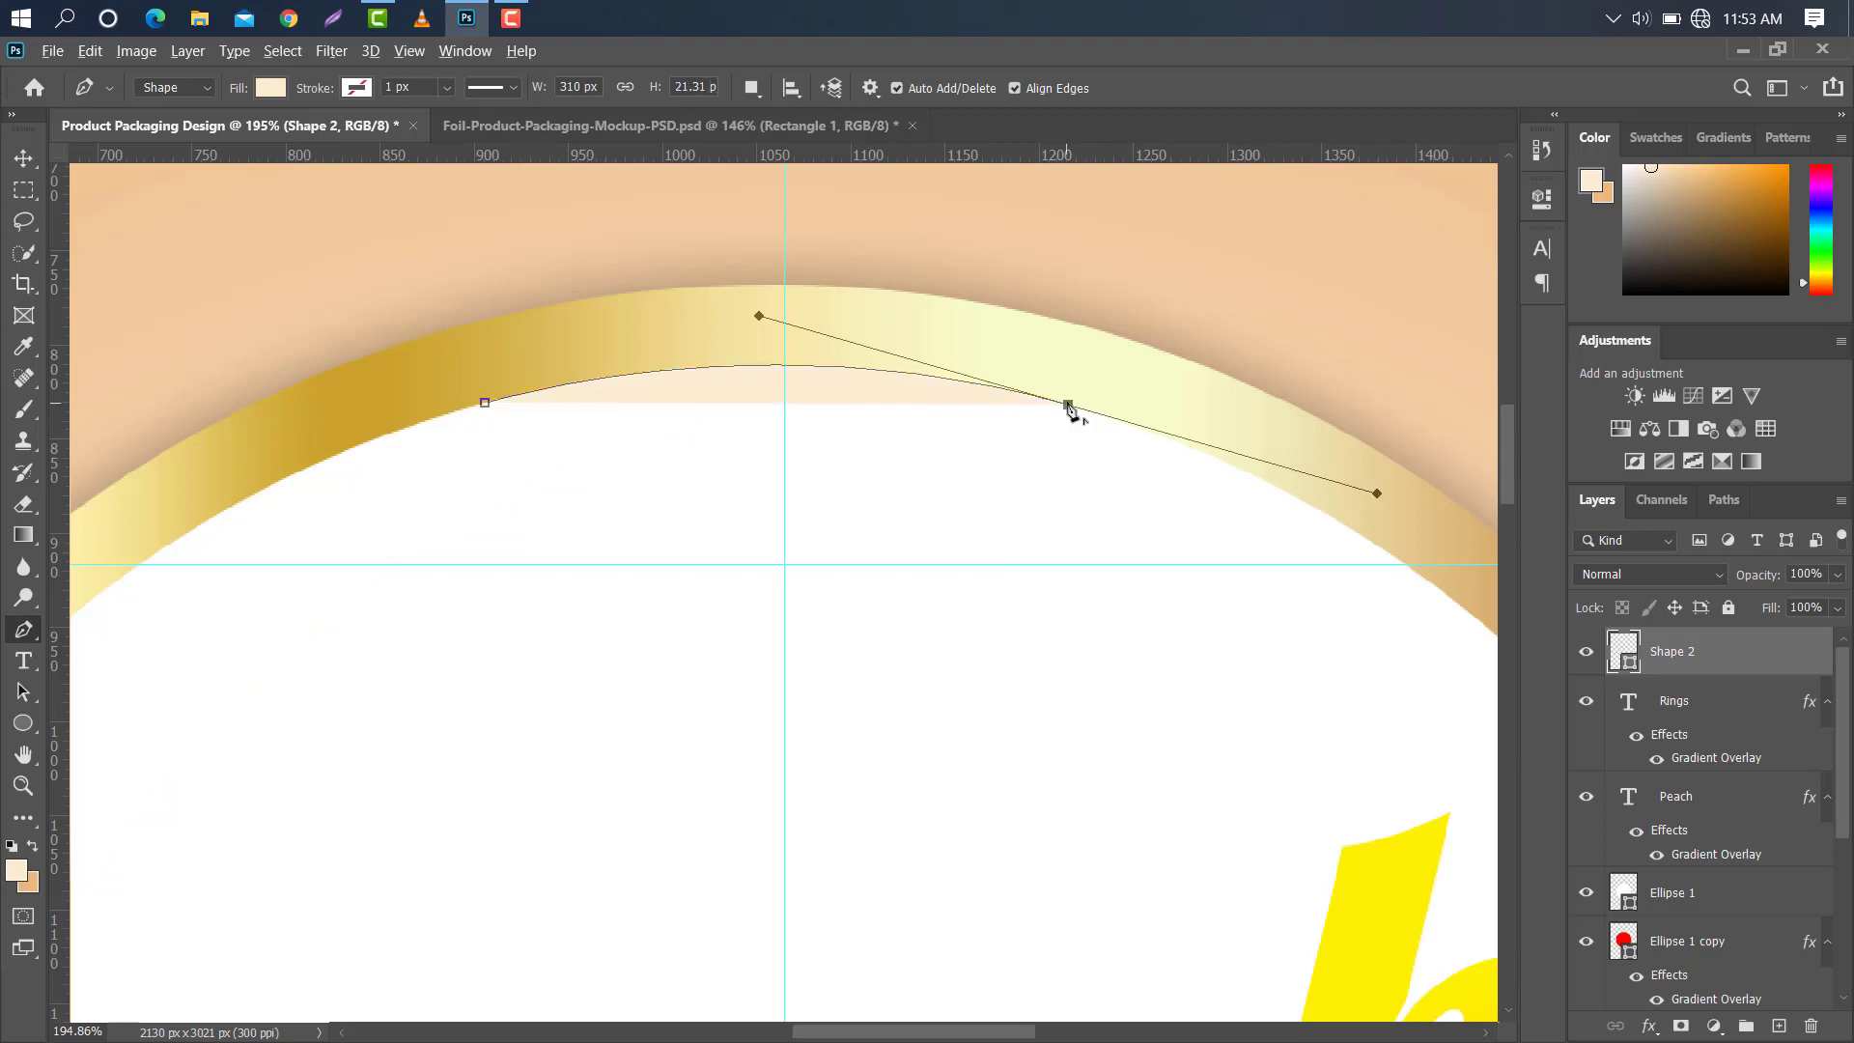
{"action": "left_click", "coordinate": [975, 566]}
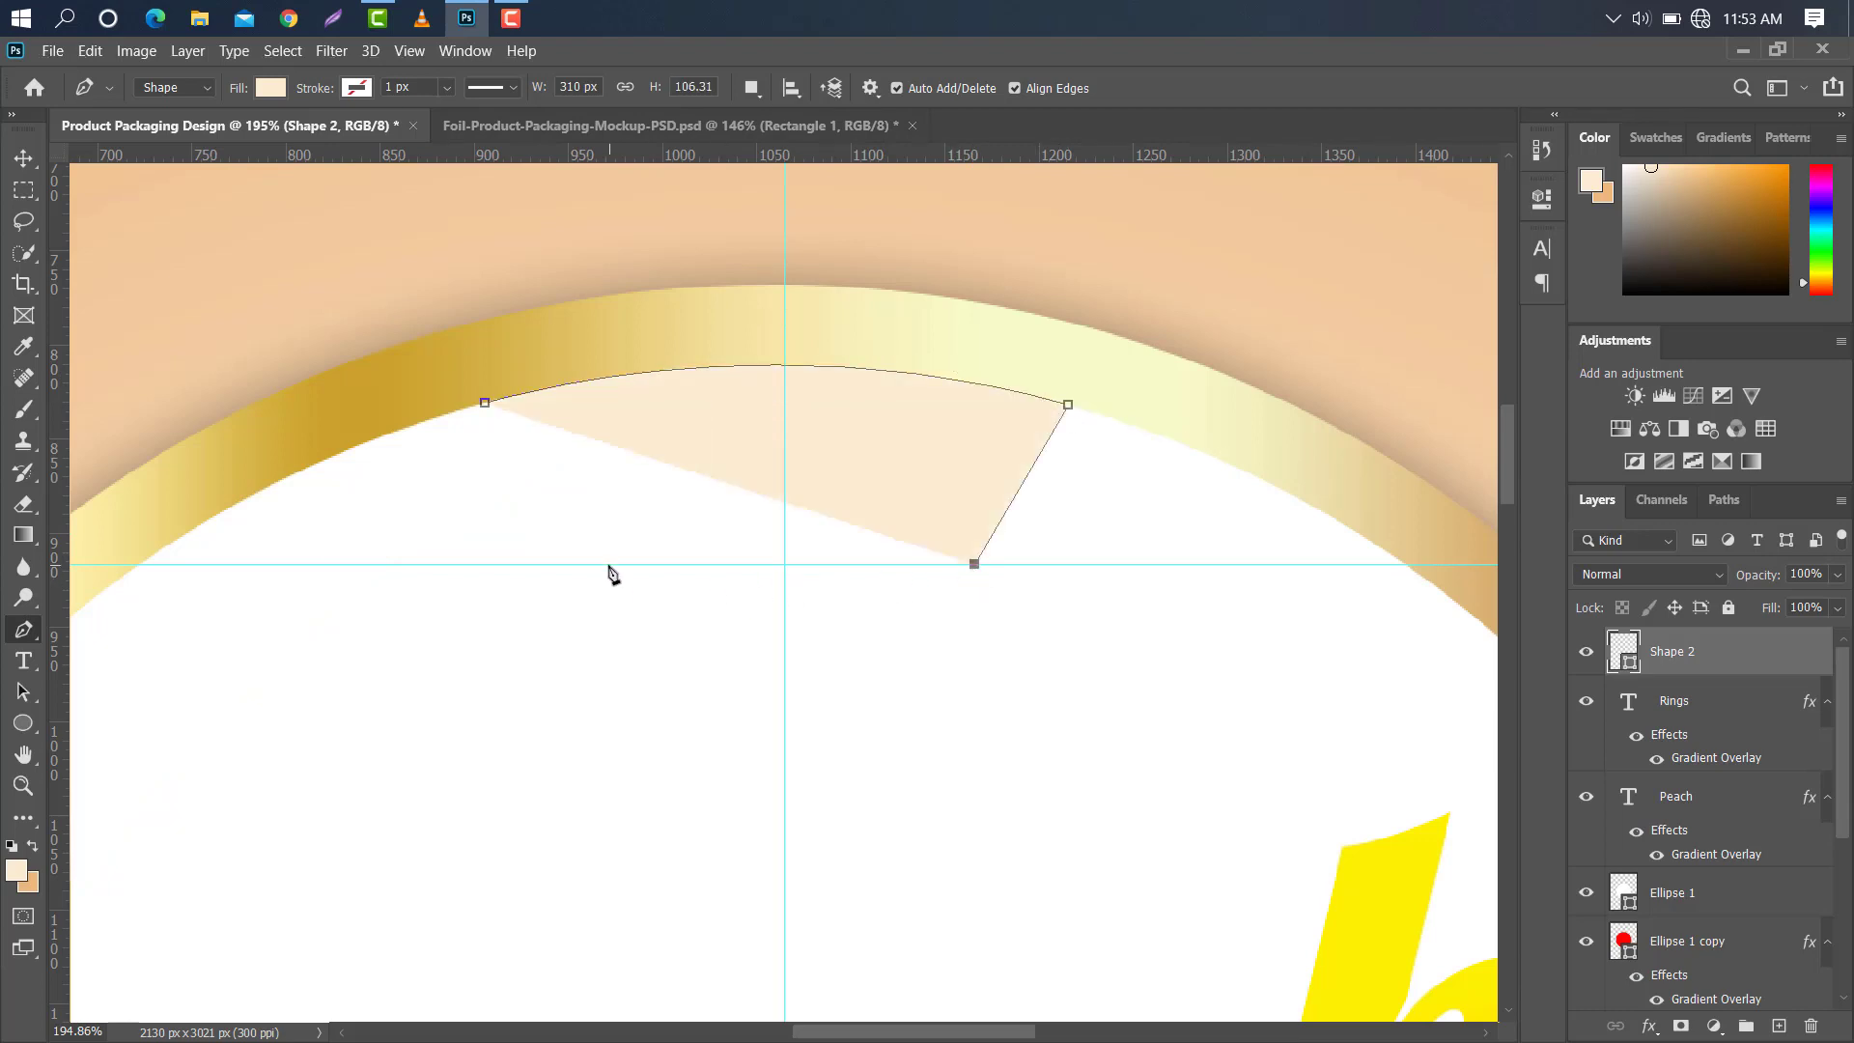
{"action": "left_click_drag", "start_coordinate": [609, 563], "coordinate": [447, 622]}
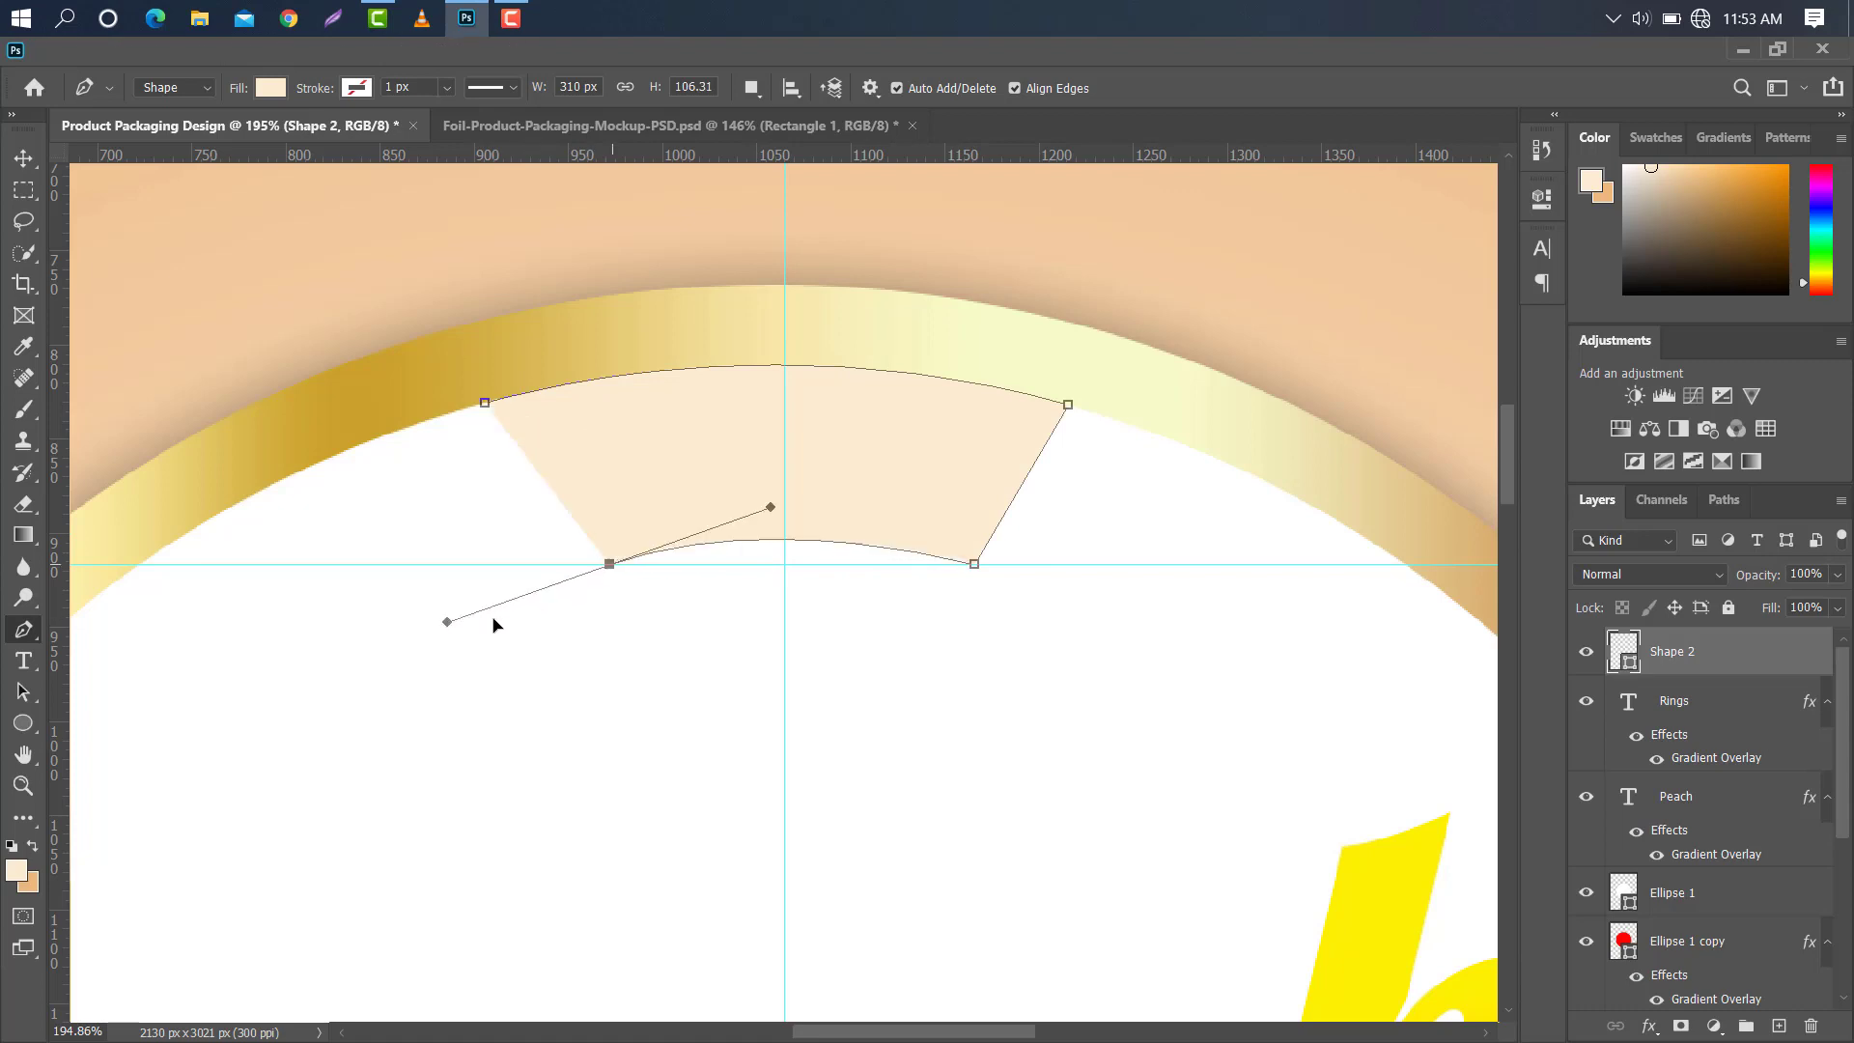
{"action": "left_click", "coordinate": [609, 564], "text": "alt"}
{"action": "left_click", "coordinate": [486, 404]}
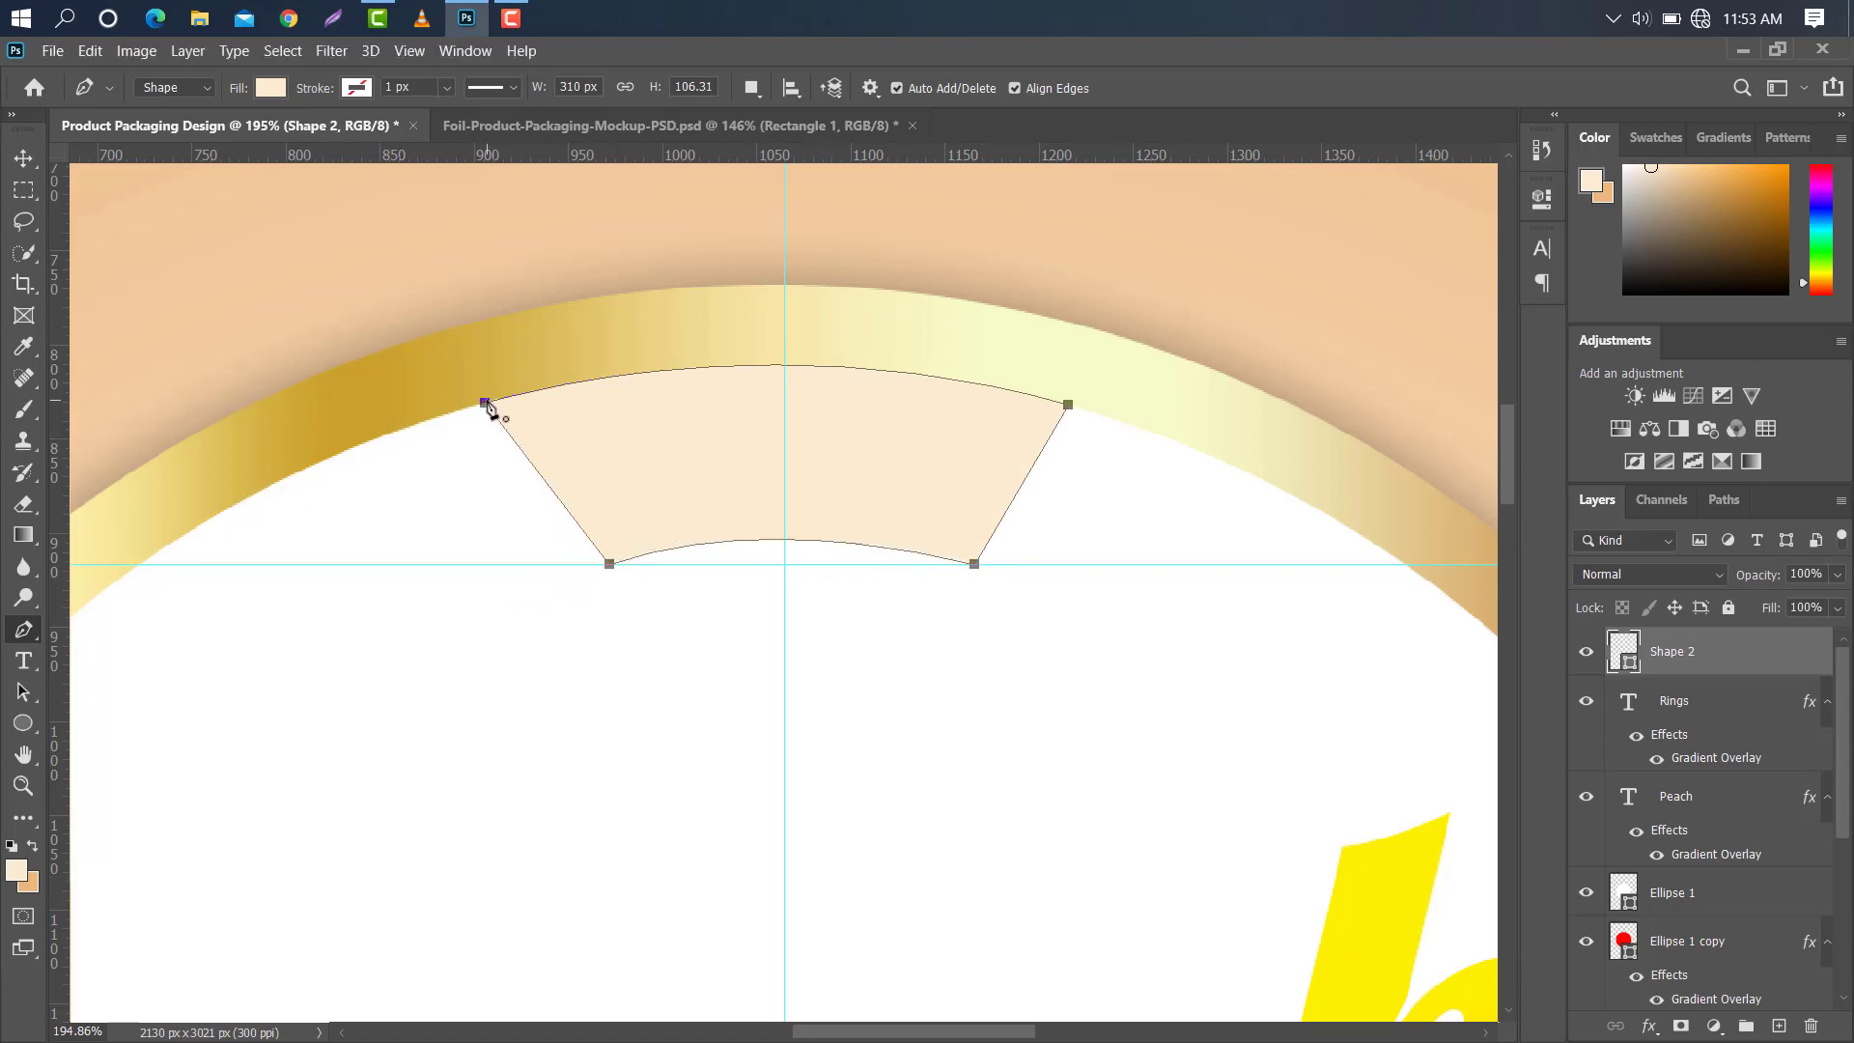
Fill the curved tab shape with green 2eb627 and remove both the vertical and horizontal guides.
{"action": "left_click", "coordinate": [24, 158]}
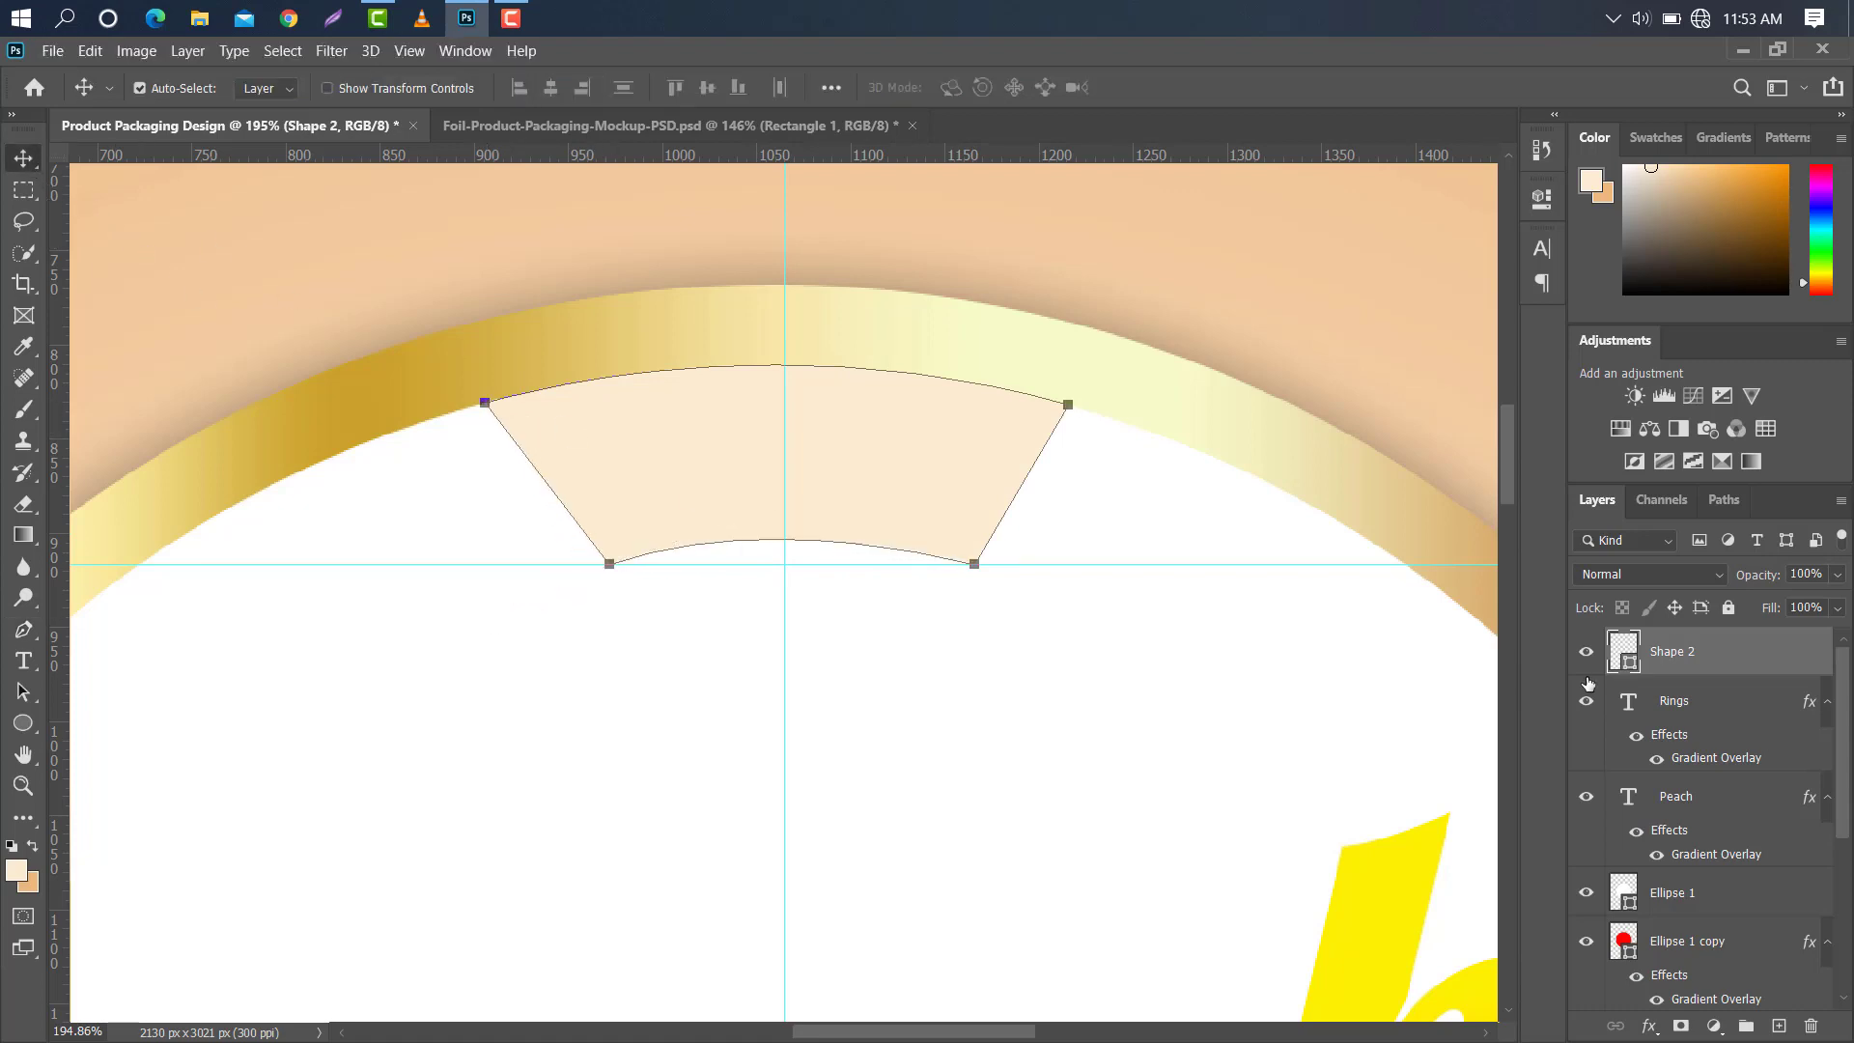
{"action": "double_click", "coordinate": [1618, 664]}
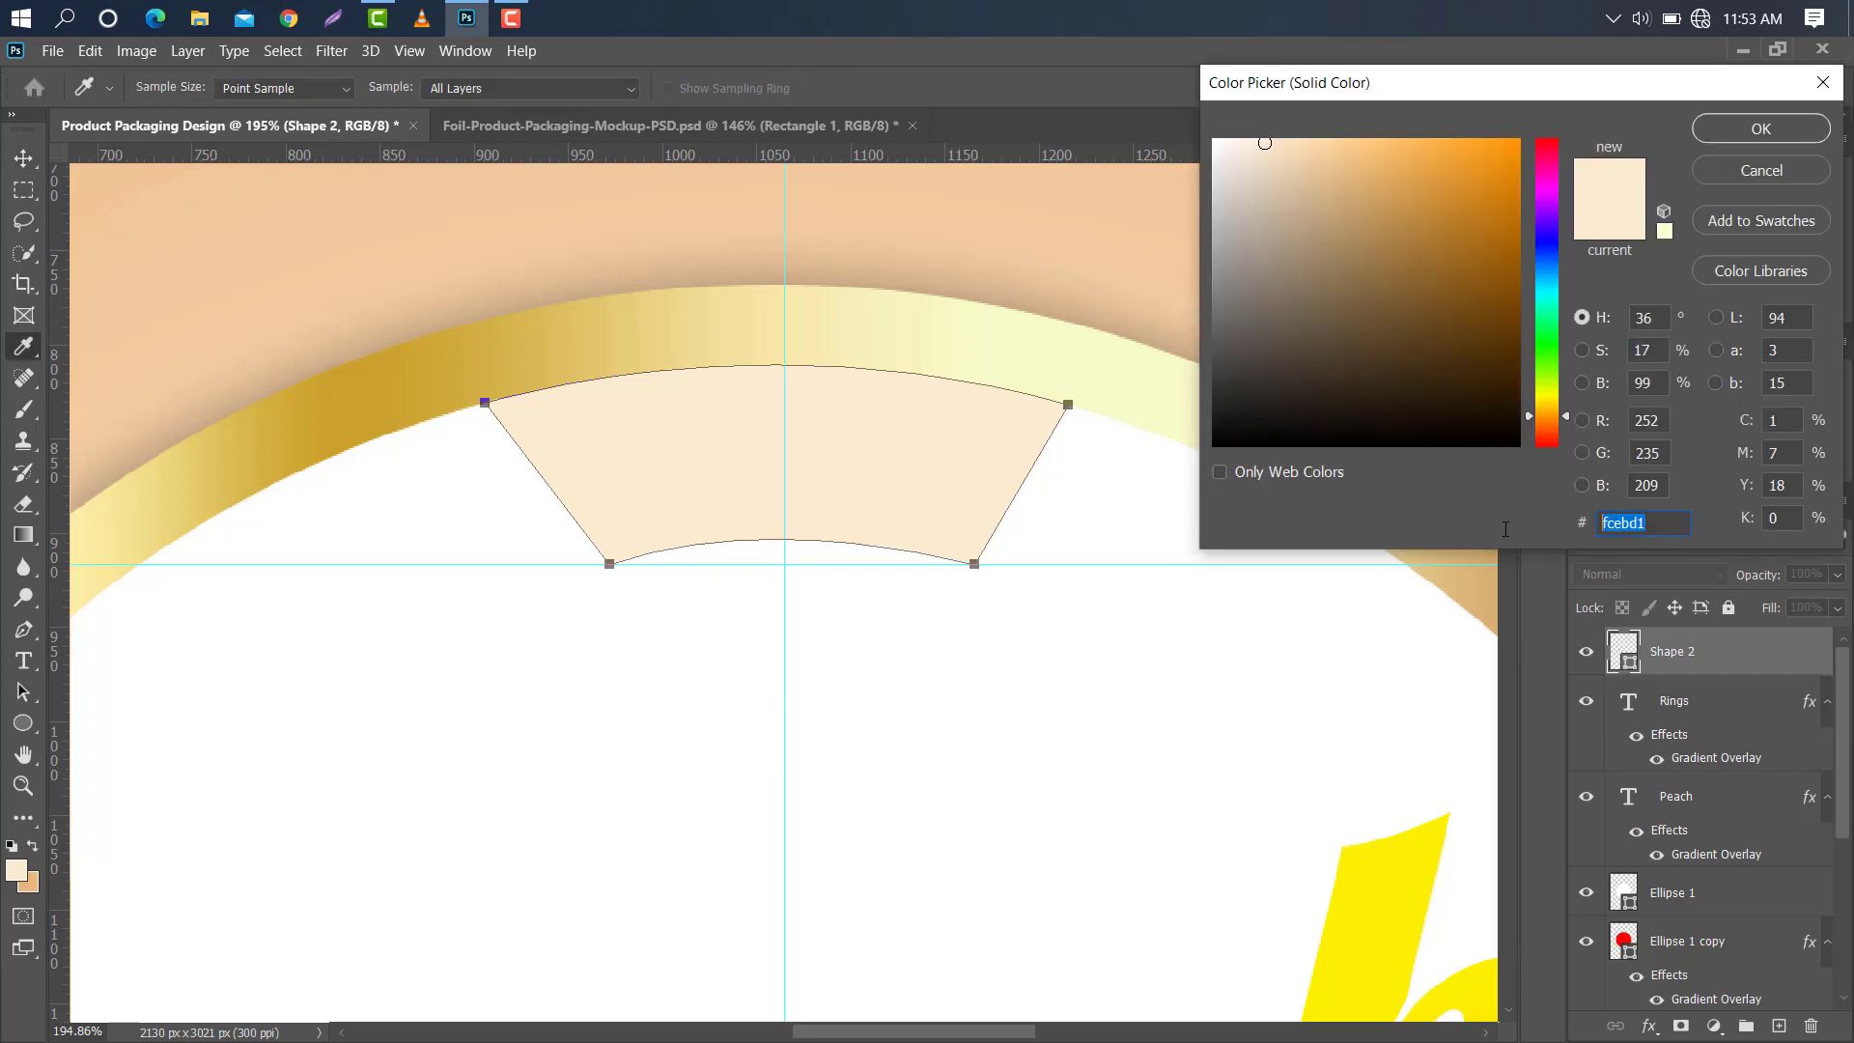
{"action": "key", "text": "ctrl+v"}
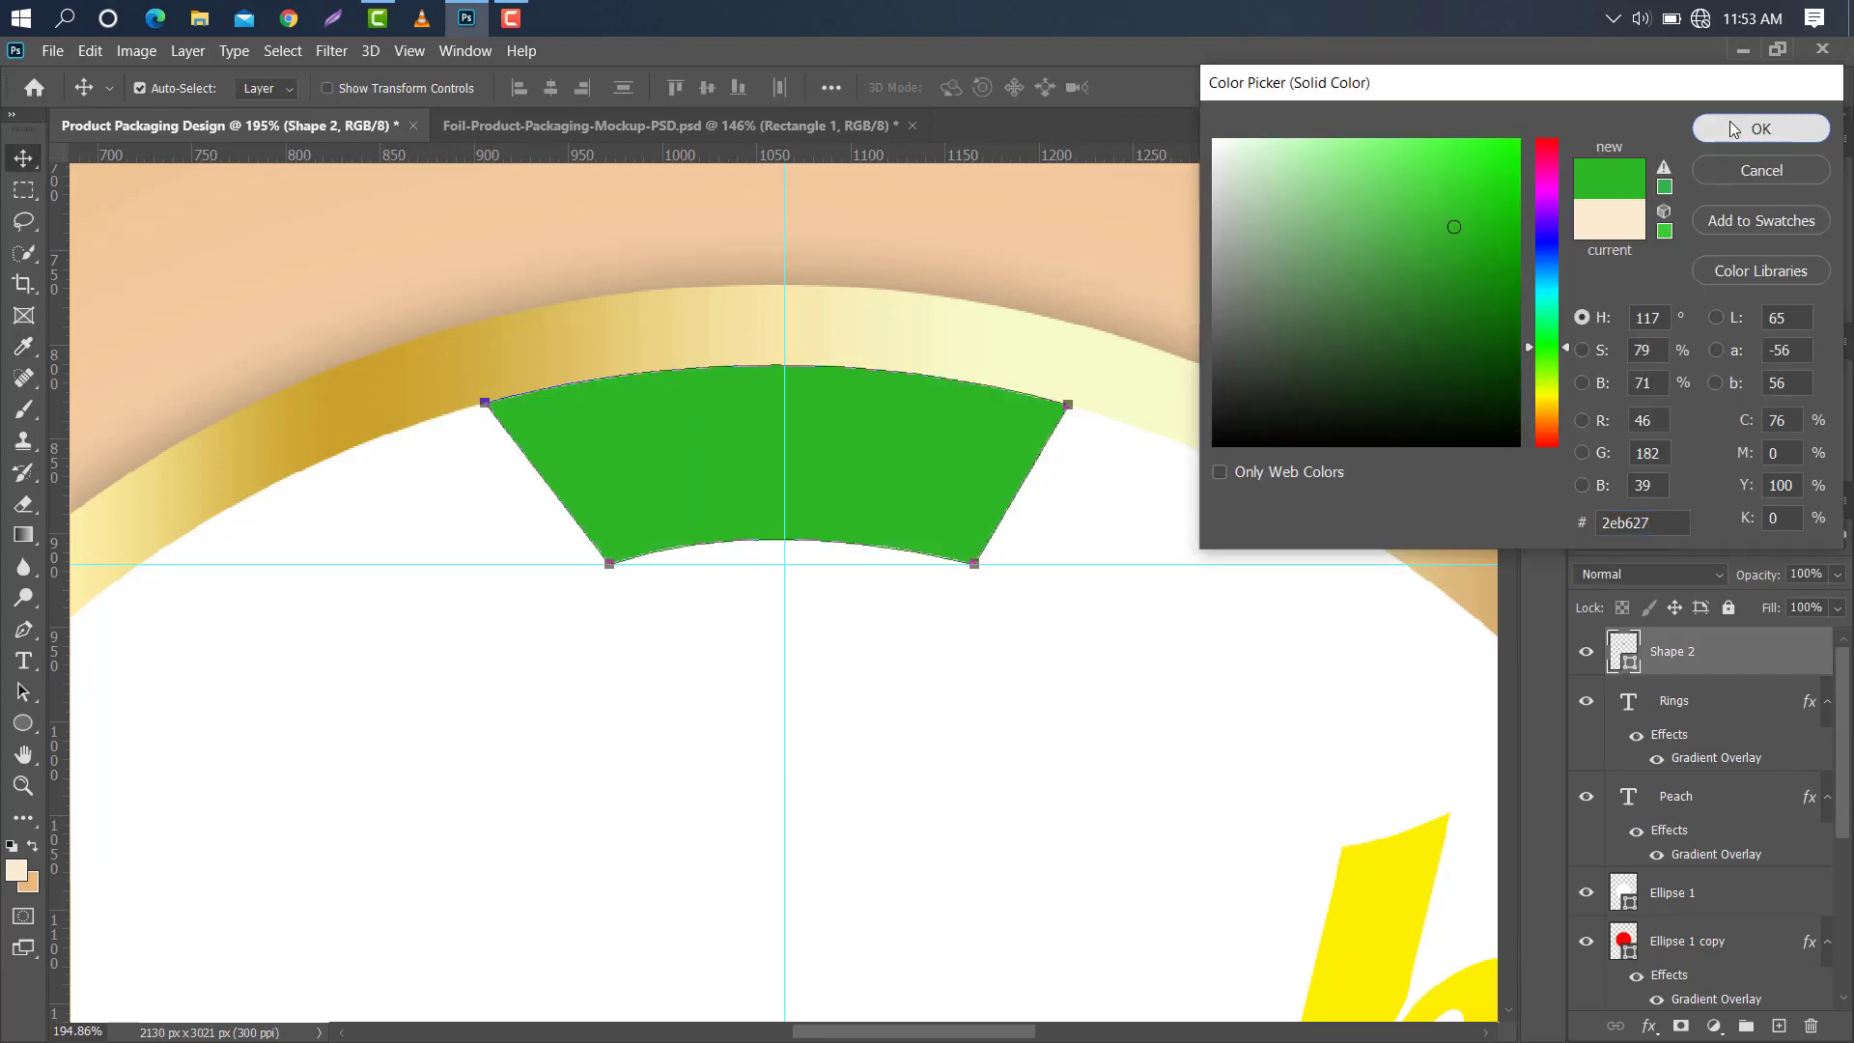
{"action": "left_click", "coordinate": [1729, 119]}
{"action": "left_click_drag", "start_coordinate": [785, 357], "coordinate": [58, 333]}
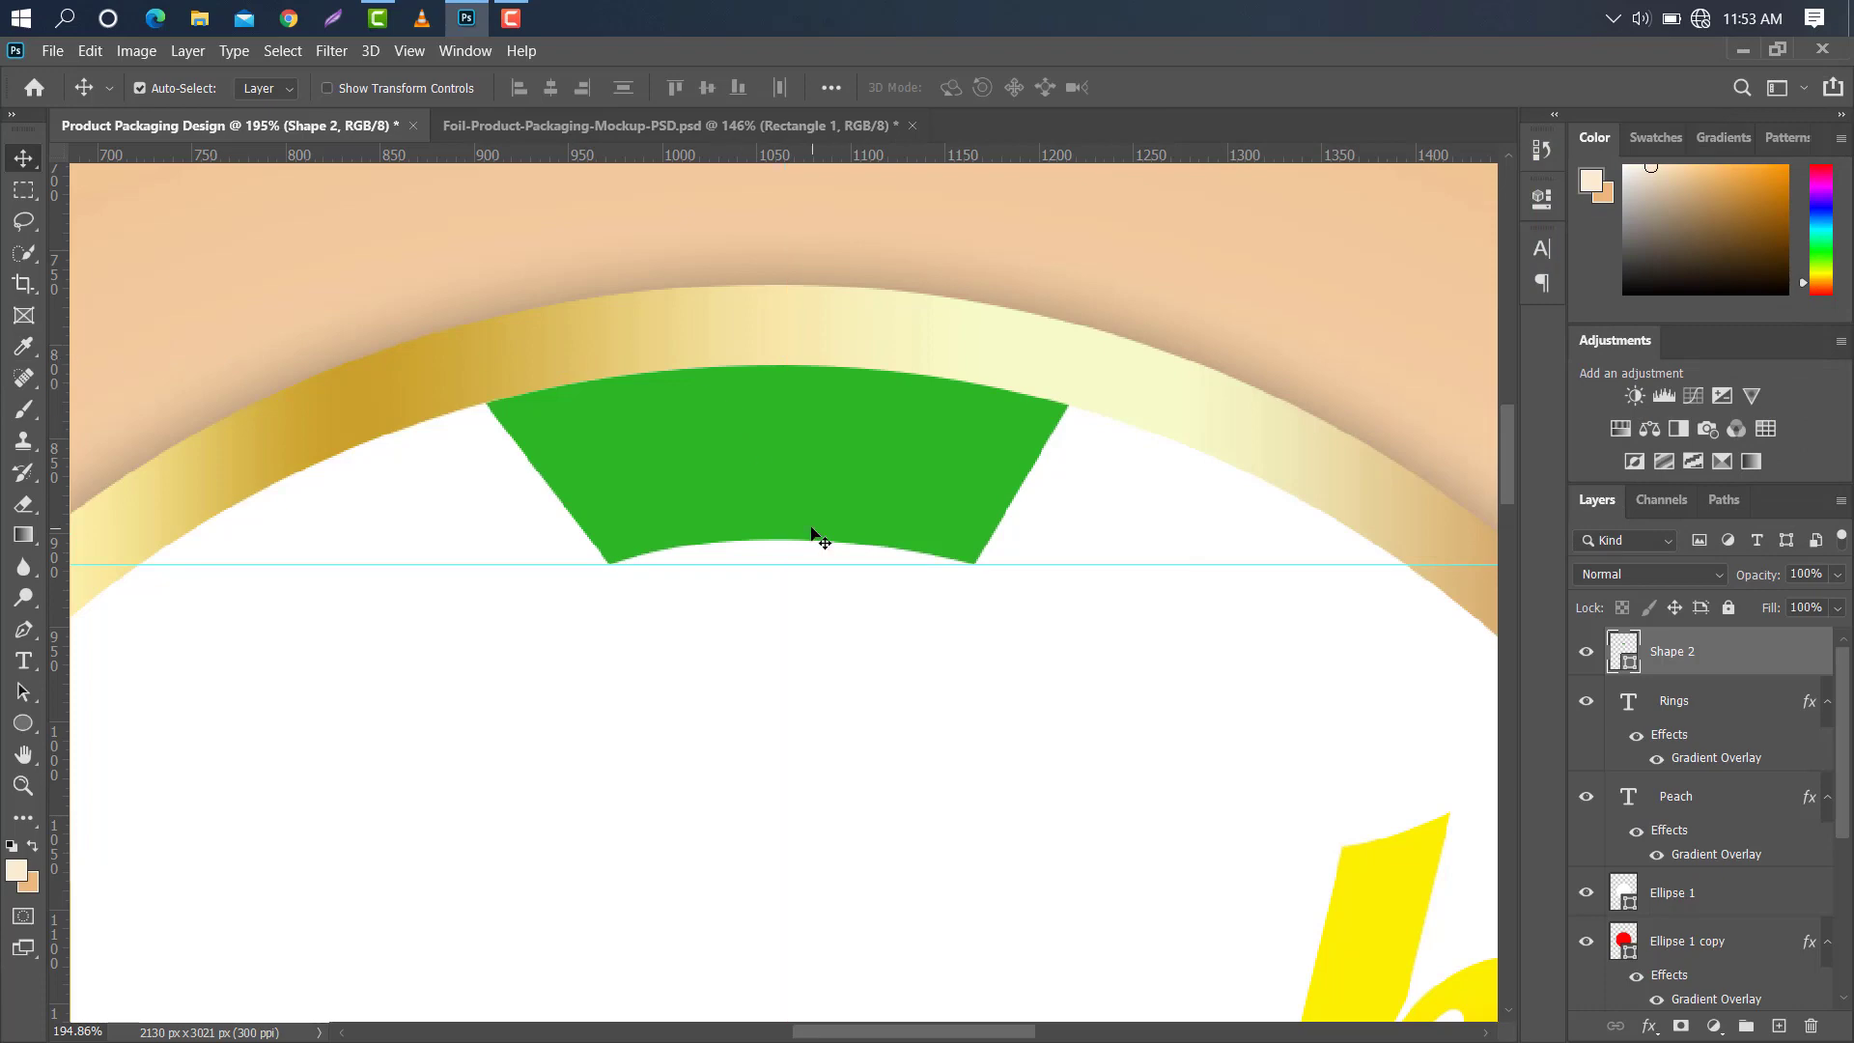
{"action": "left_click_drag", "start_coordinate": [823, 569], "coordinate": [832, 150]}
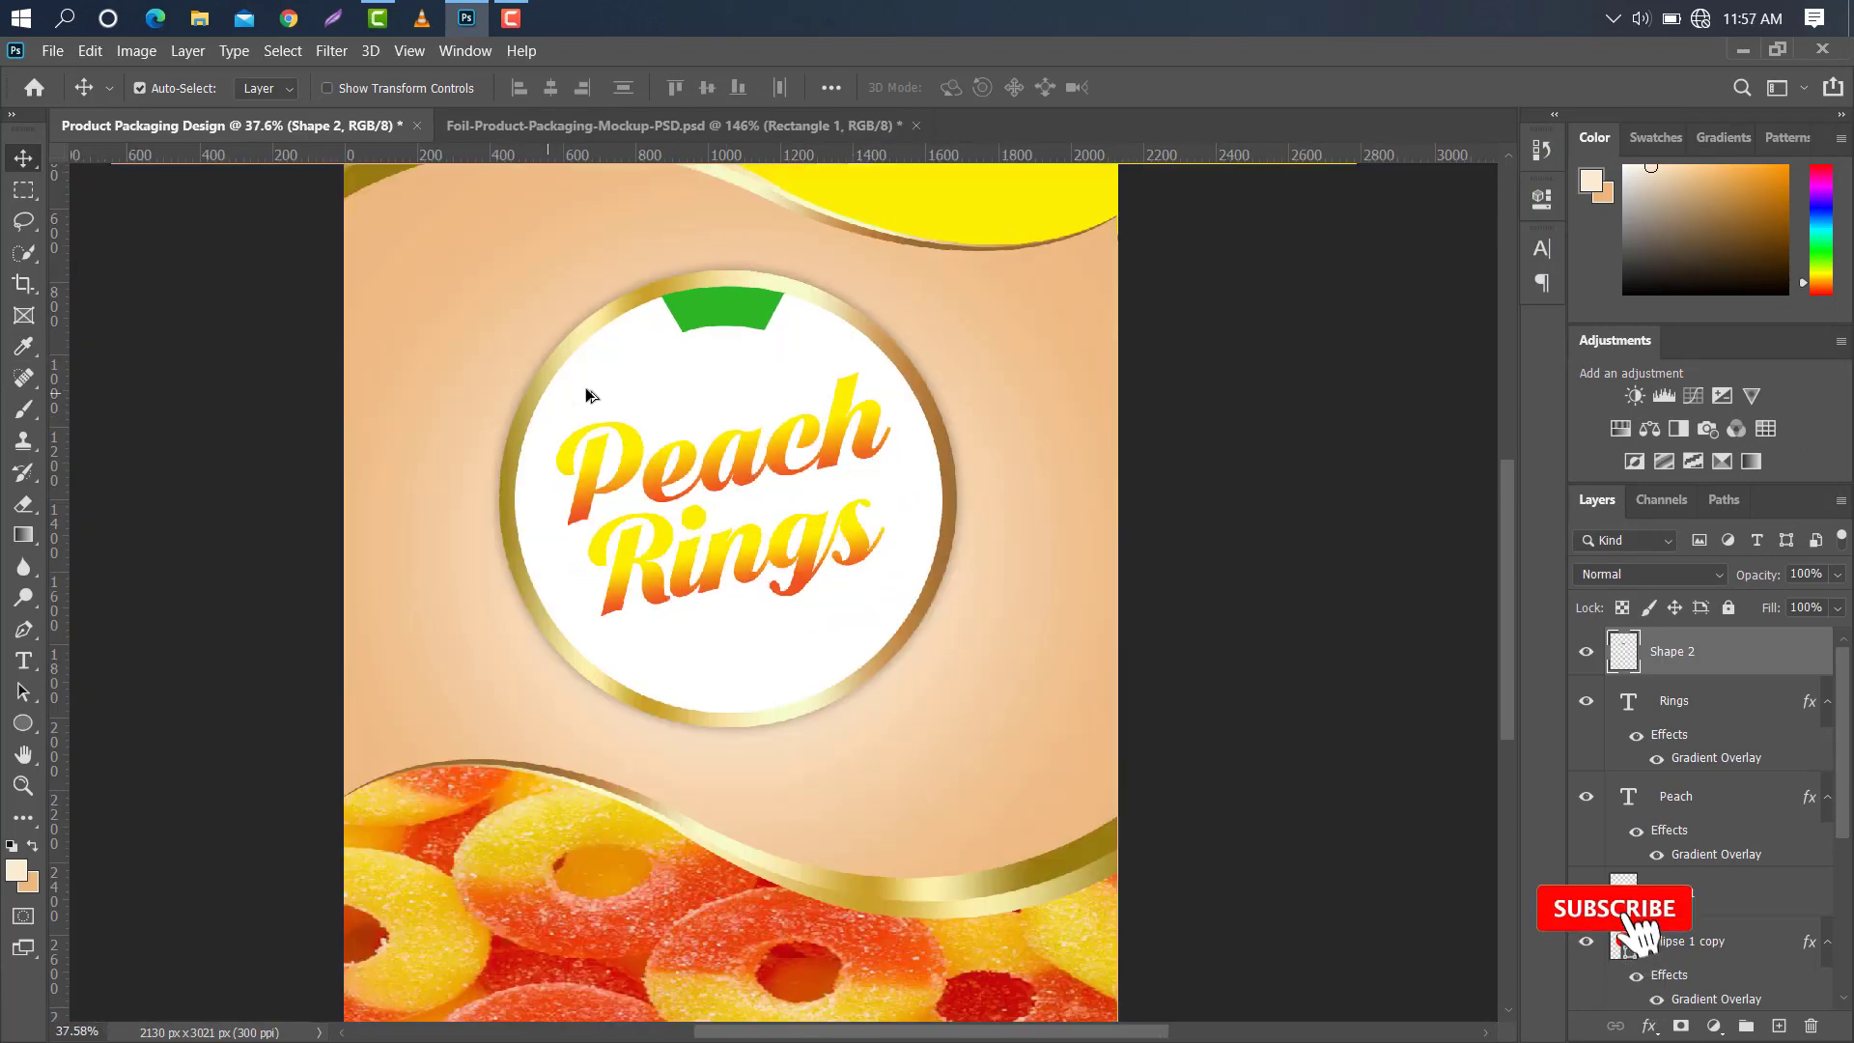
Draw a thin upward-curving crescent about 193 px wide and 9 px high with the Pen tool, just beneath the green tab.
{"action": "scroll", "coordinate": [455, 478], "scroll_direction": "up", "scroll_amount": 5}
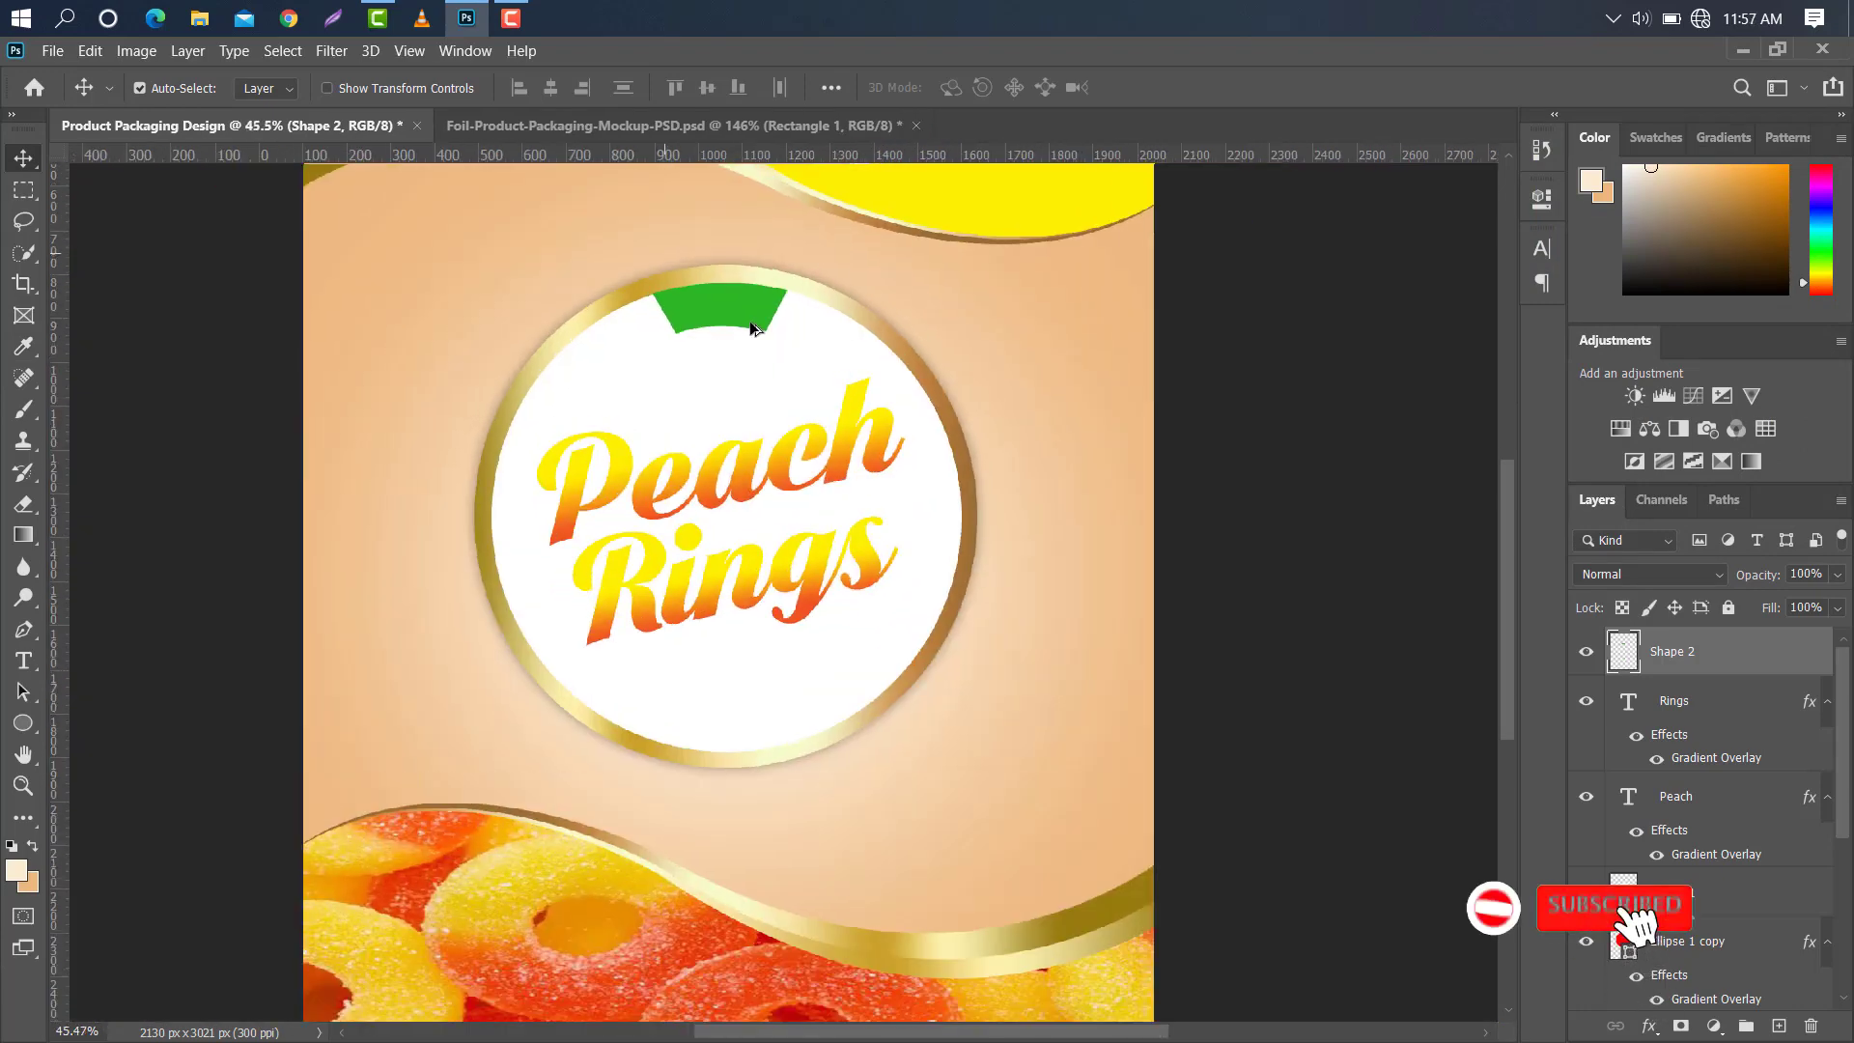
{"action": "left_click", "coordinate": [24, 630]}
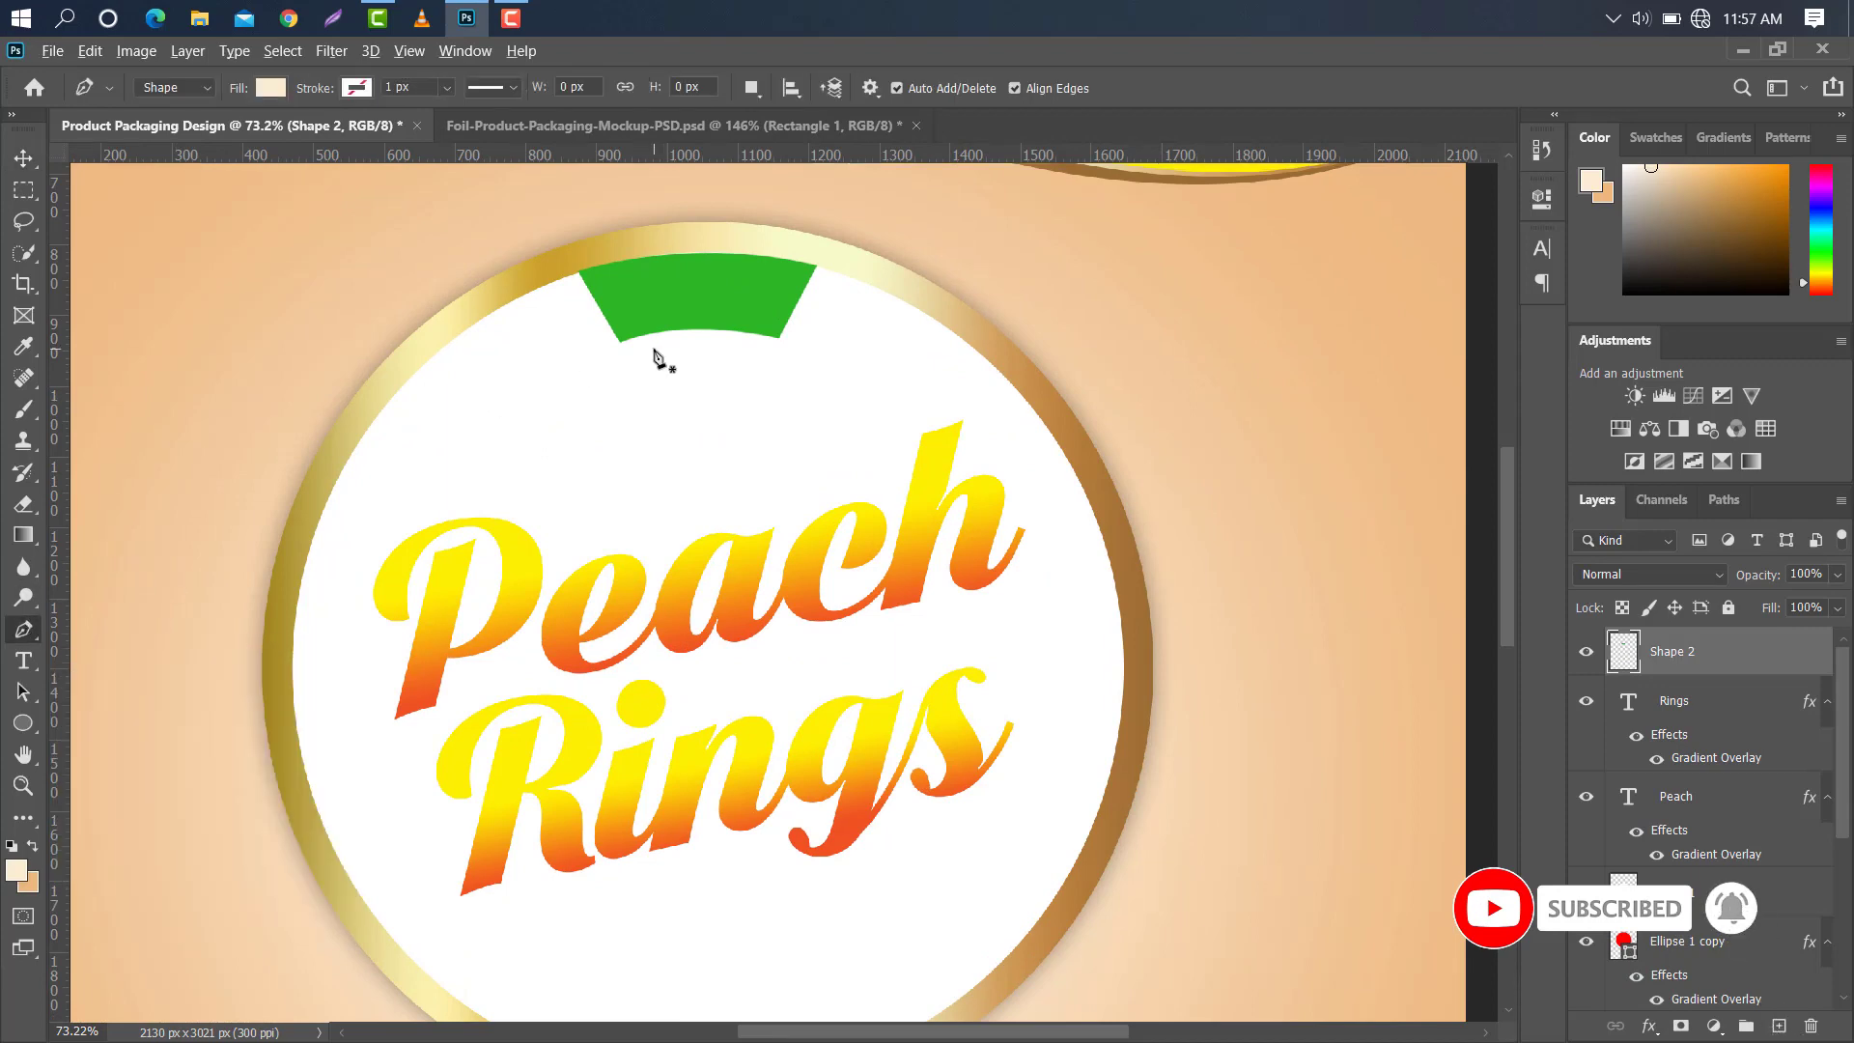
{"action": "scroll", "coordinate": [653, 357], "scroll_direction": "up", "scroll_amount": 5}
{"action": "left_click", "coordinate": [570, 354]}
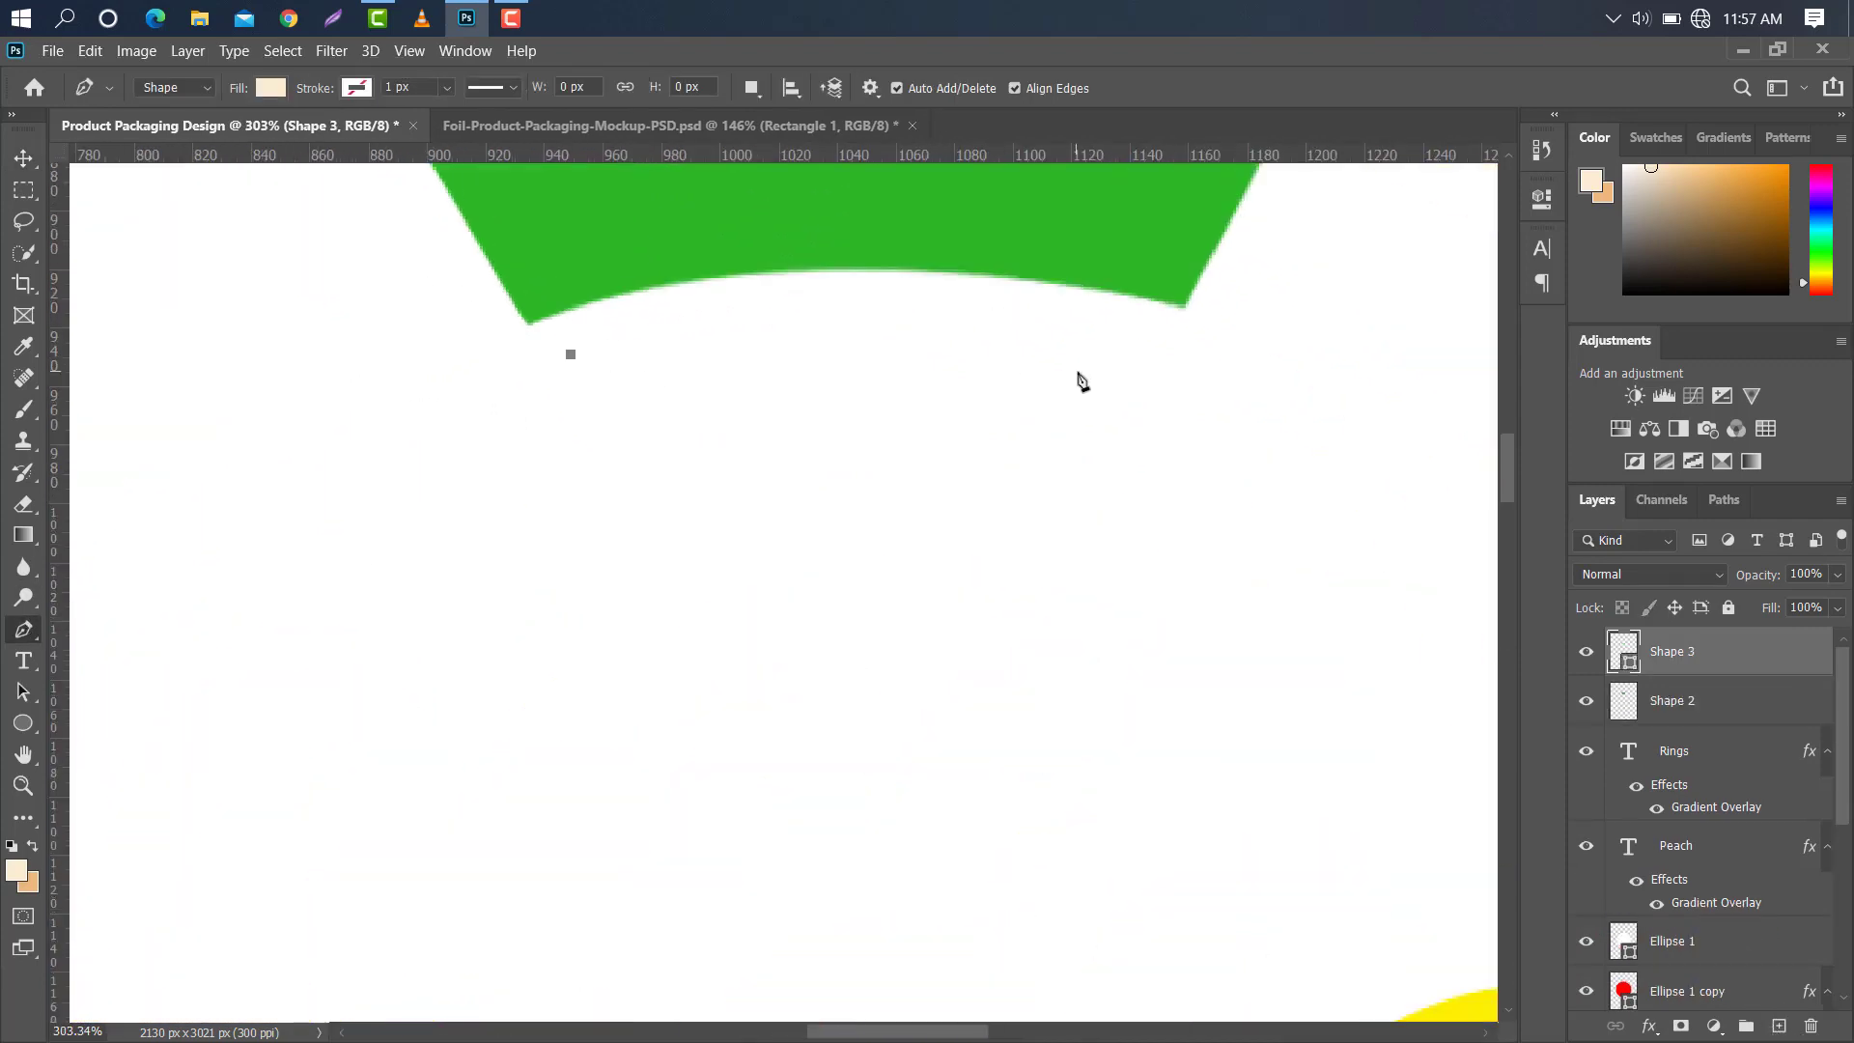
{"action": "left_click_drag", "start_coordinate": [1135, 355], "coordinate": [1427, 413]}
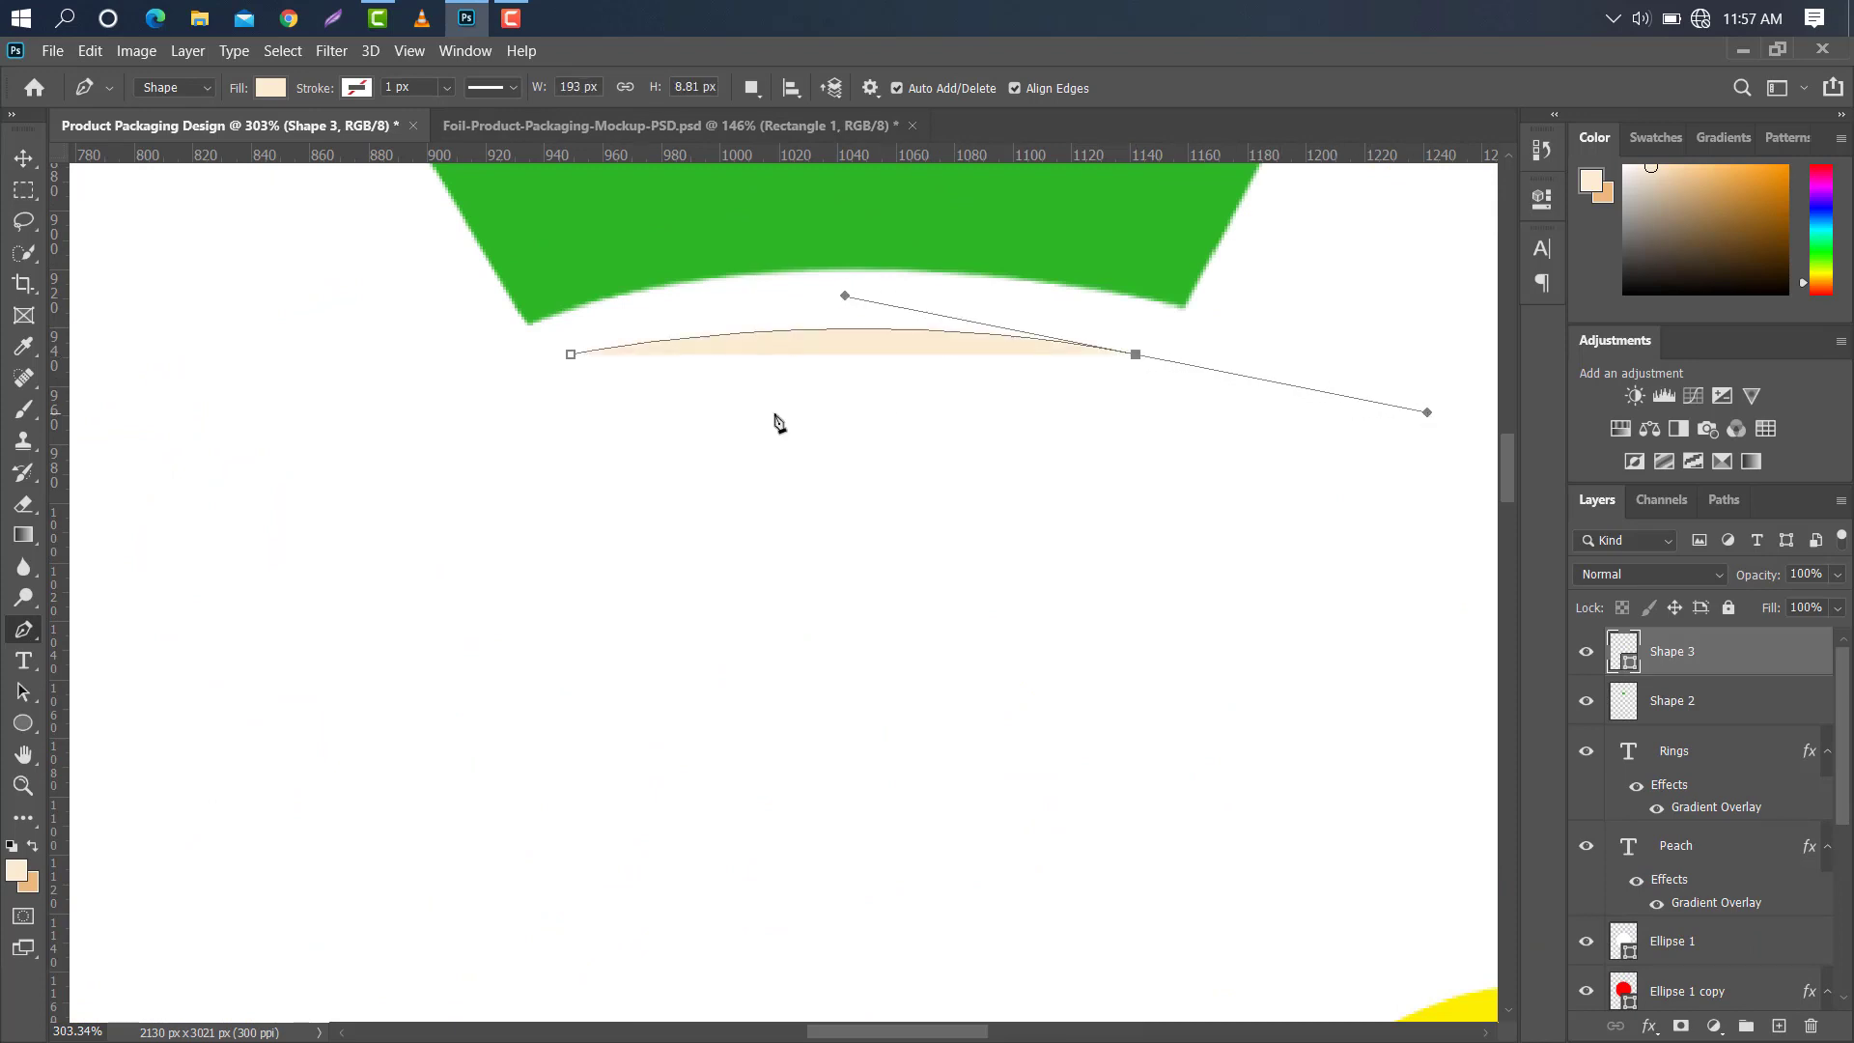
{"action": "left_click", "coordinate": [1135, 355]}
{"action": "left_click_drag", "start_coordinate": [571, 355], "coordinate": [336, 394]}
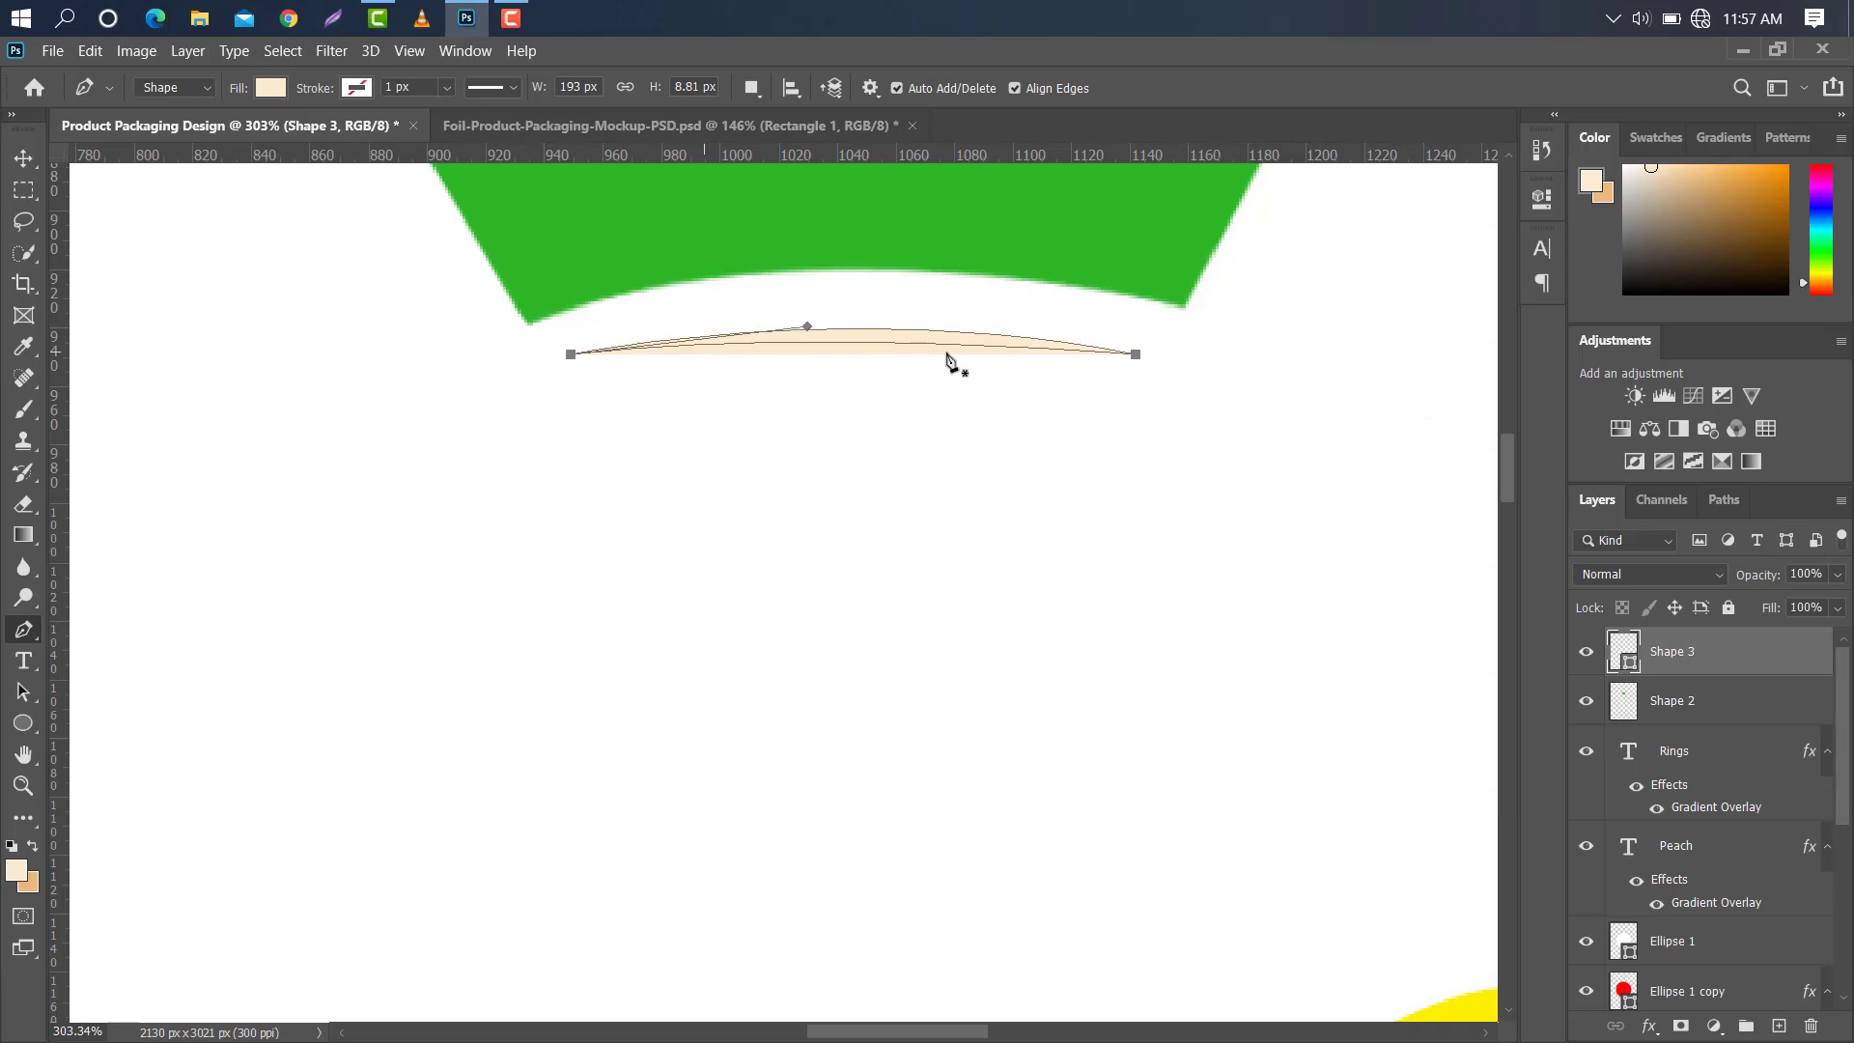
{"action": "key", "text": "Return"}
Fill the thin crescent with green 2eb627, sampled from the tab above it.
{"action": "double_click", "coordinate": [1593, 653]}
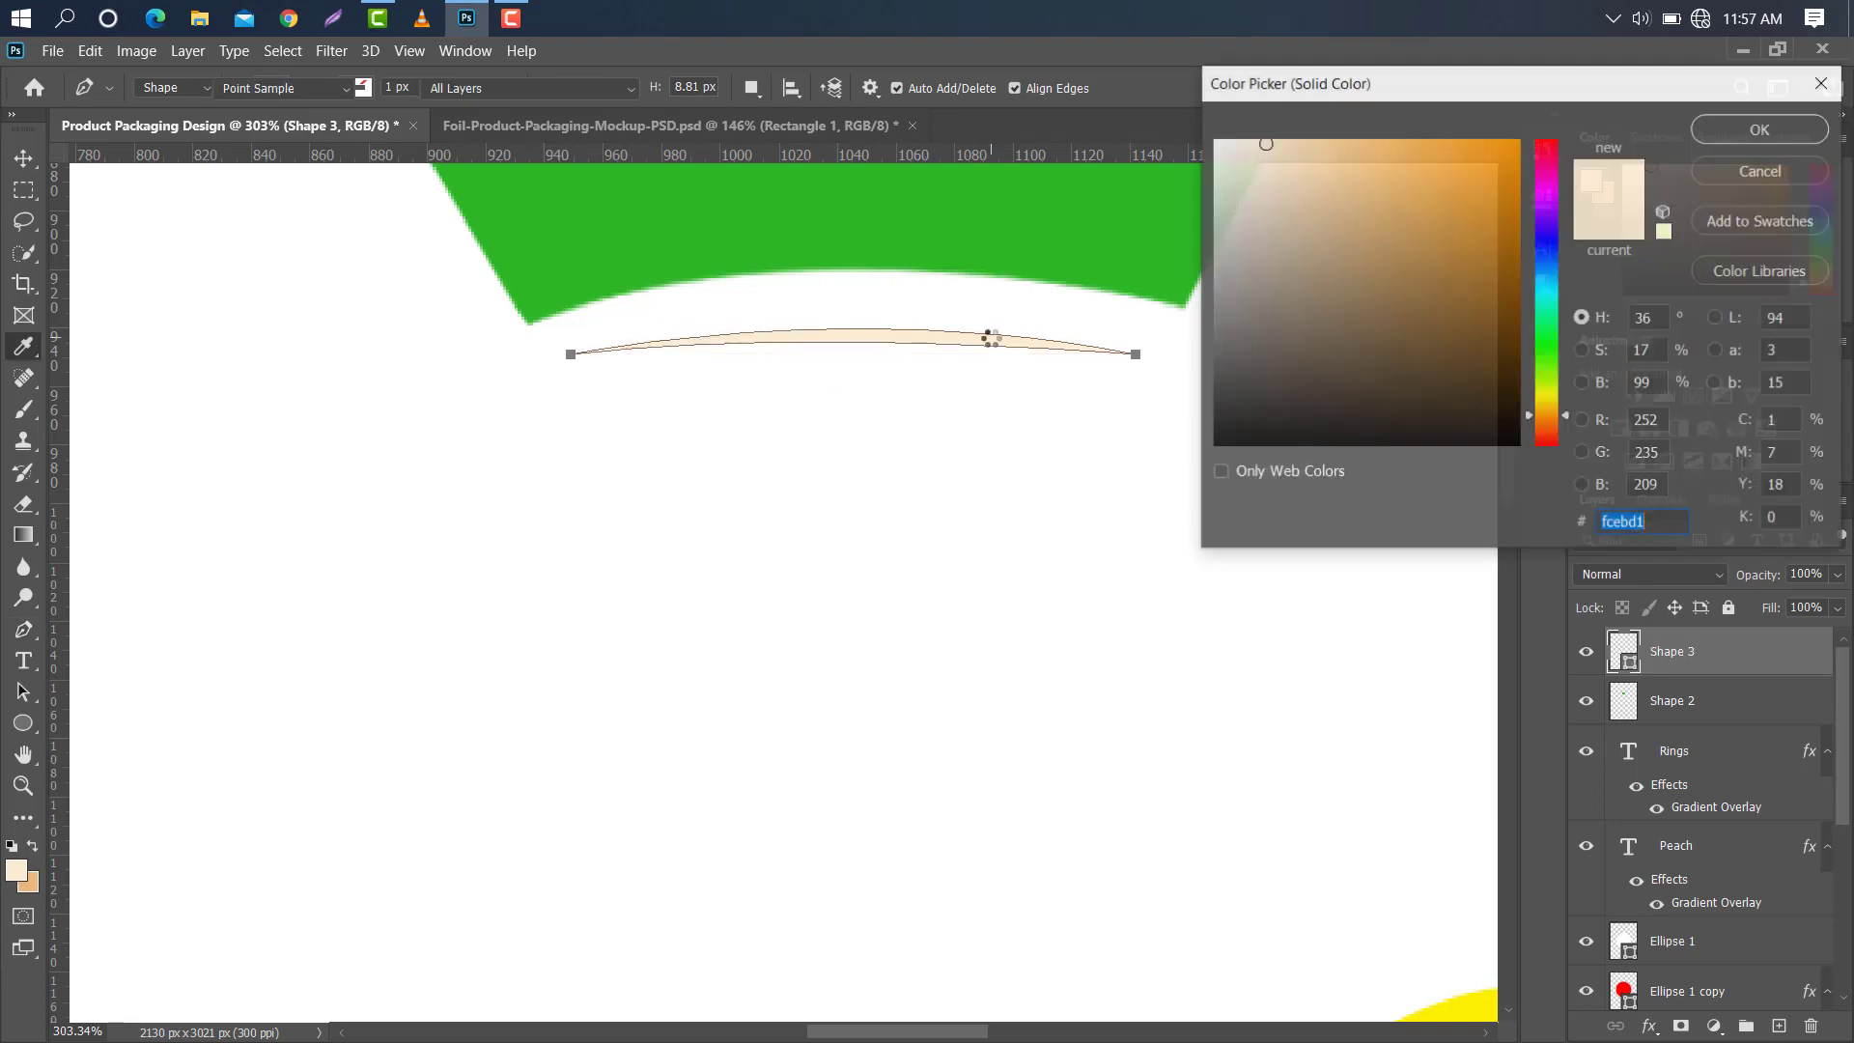
{"action": "left_click", "coordinate": [934, 203]}
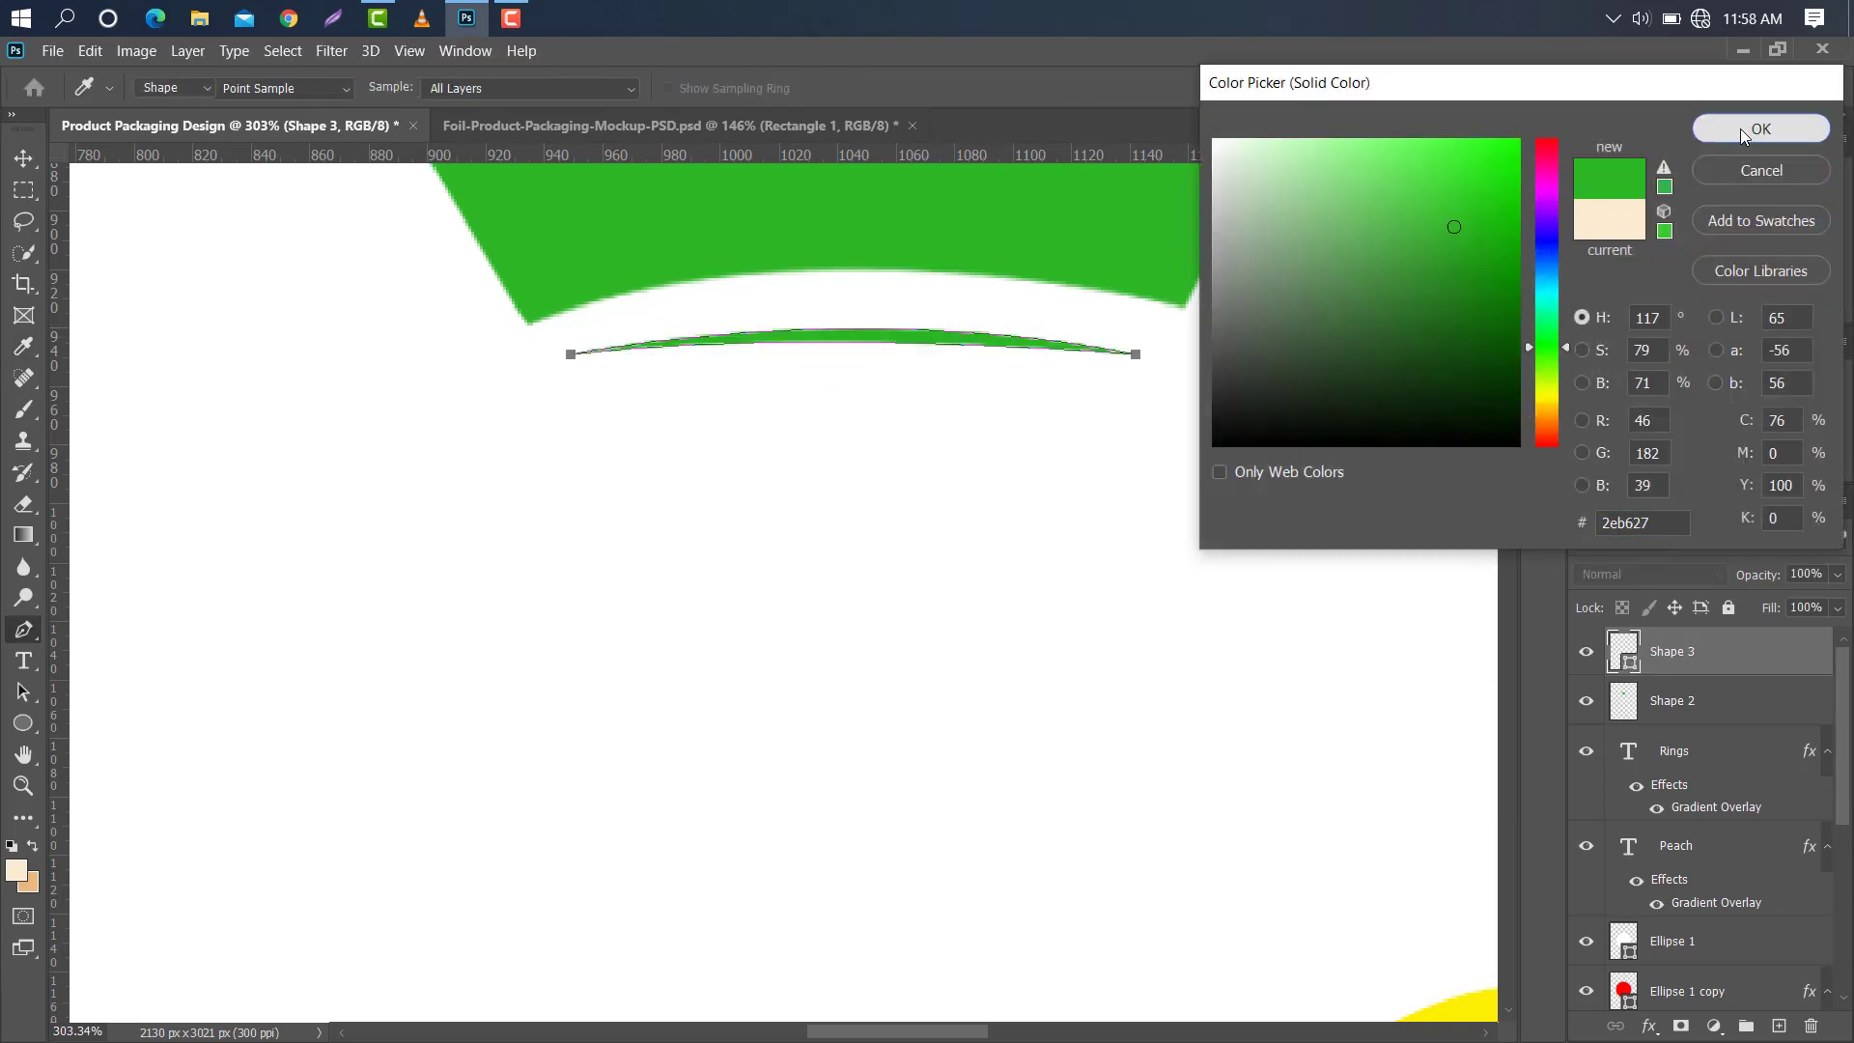
{"action": "left_click", "coordinate": [1740, 130]}
Duplicate the green crescent, move the copy just below the original, and narrow it to about 145 px, centered.
{"action": "left_click_drag", "start_coordinate": [1737, 659], "coordinate": [1778, 1025]}
{"action": "key", "text": "ctrl+t"}
{"action": "left_click_drag", "start_coordinate": [1002, 341], "coordinate": [1001, 367]}
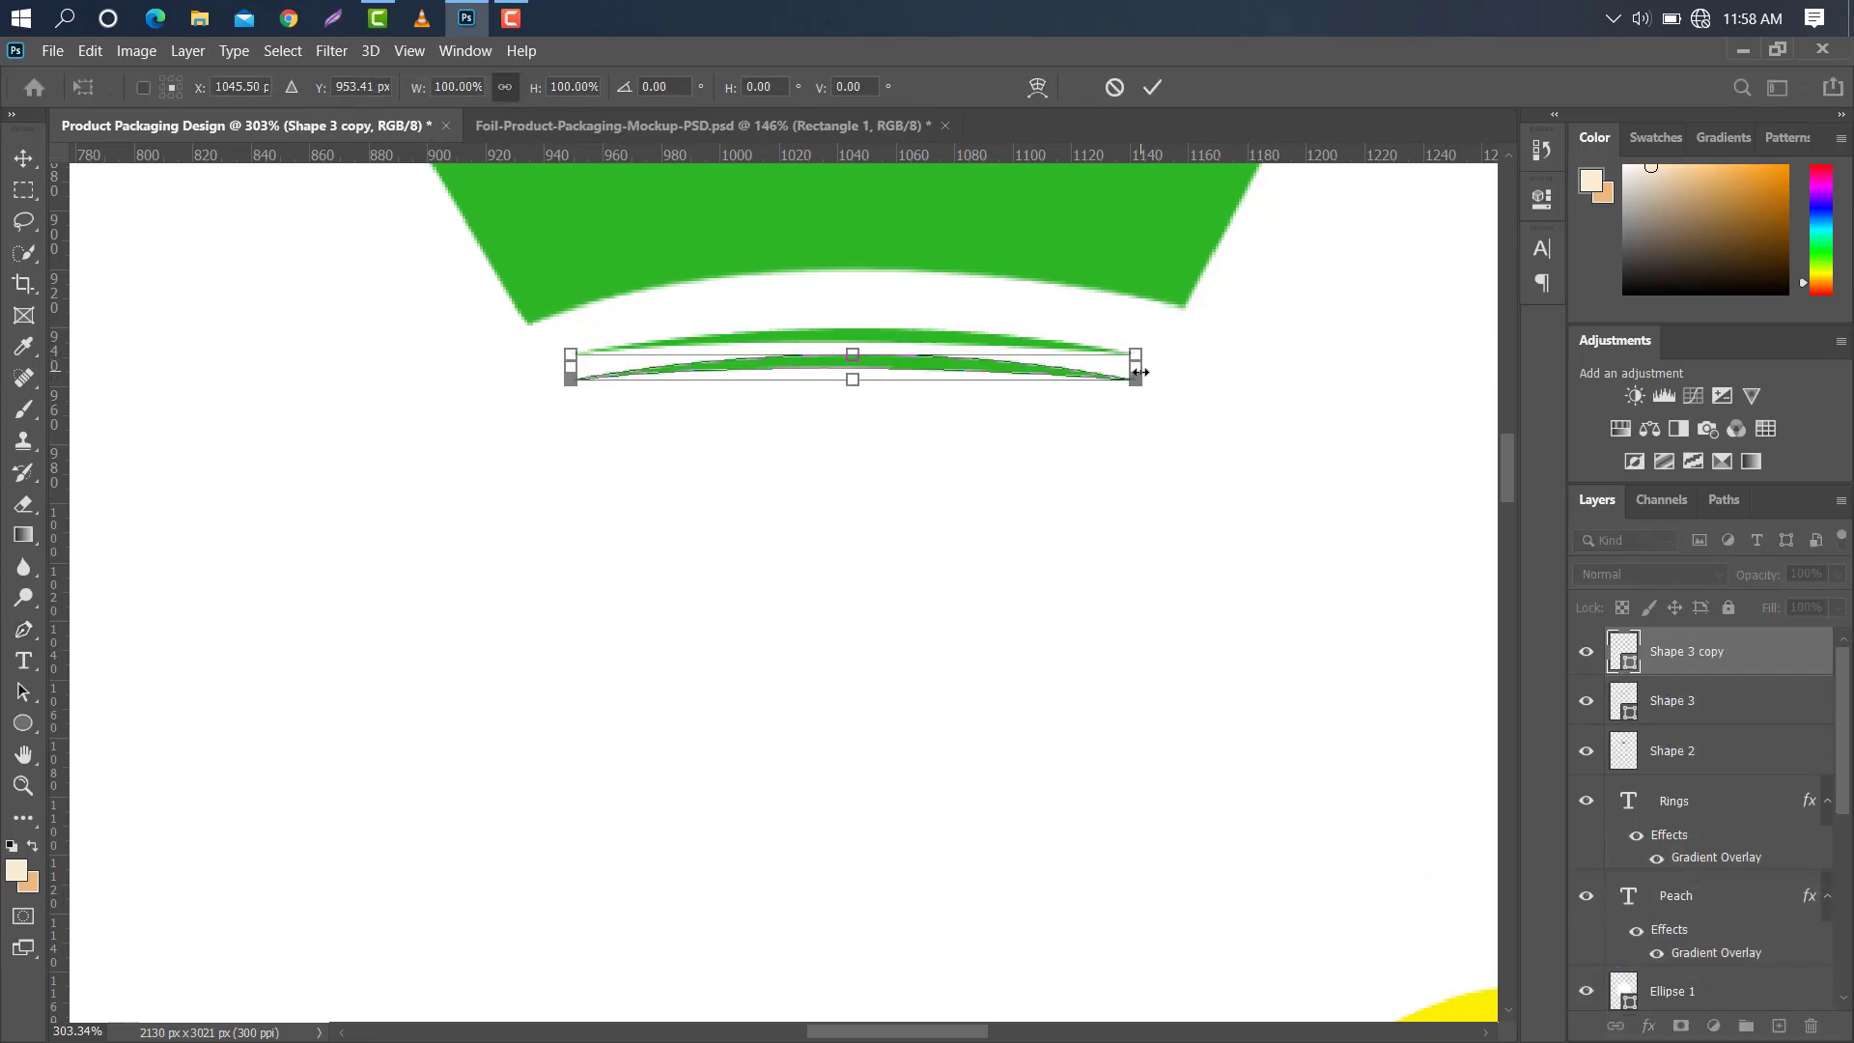
{"action": "left_click_drag", "start_coordinate": [1140, 371], "coordinate": [1088, 372]}
{"action": "left_click_drag", "start_coordinate": [571, 372], "coordinate": [658, 364]}
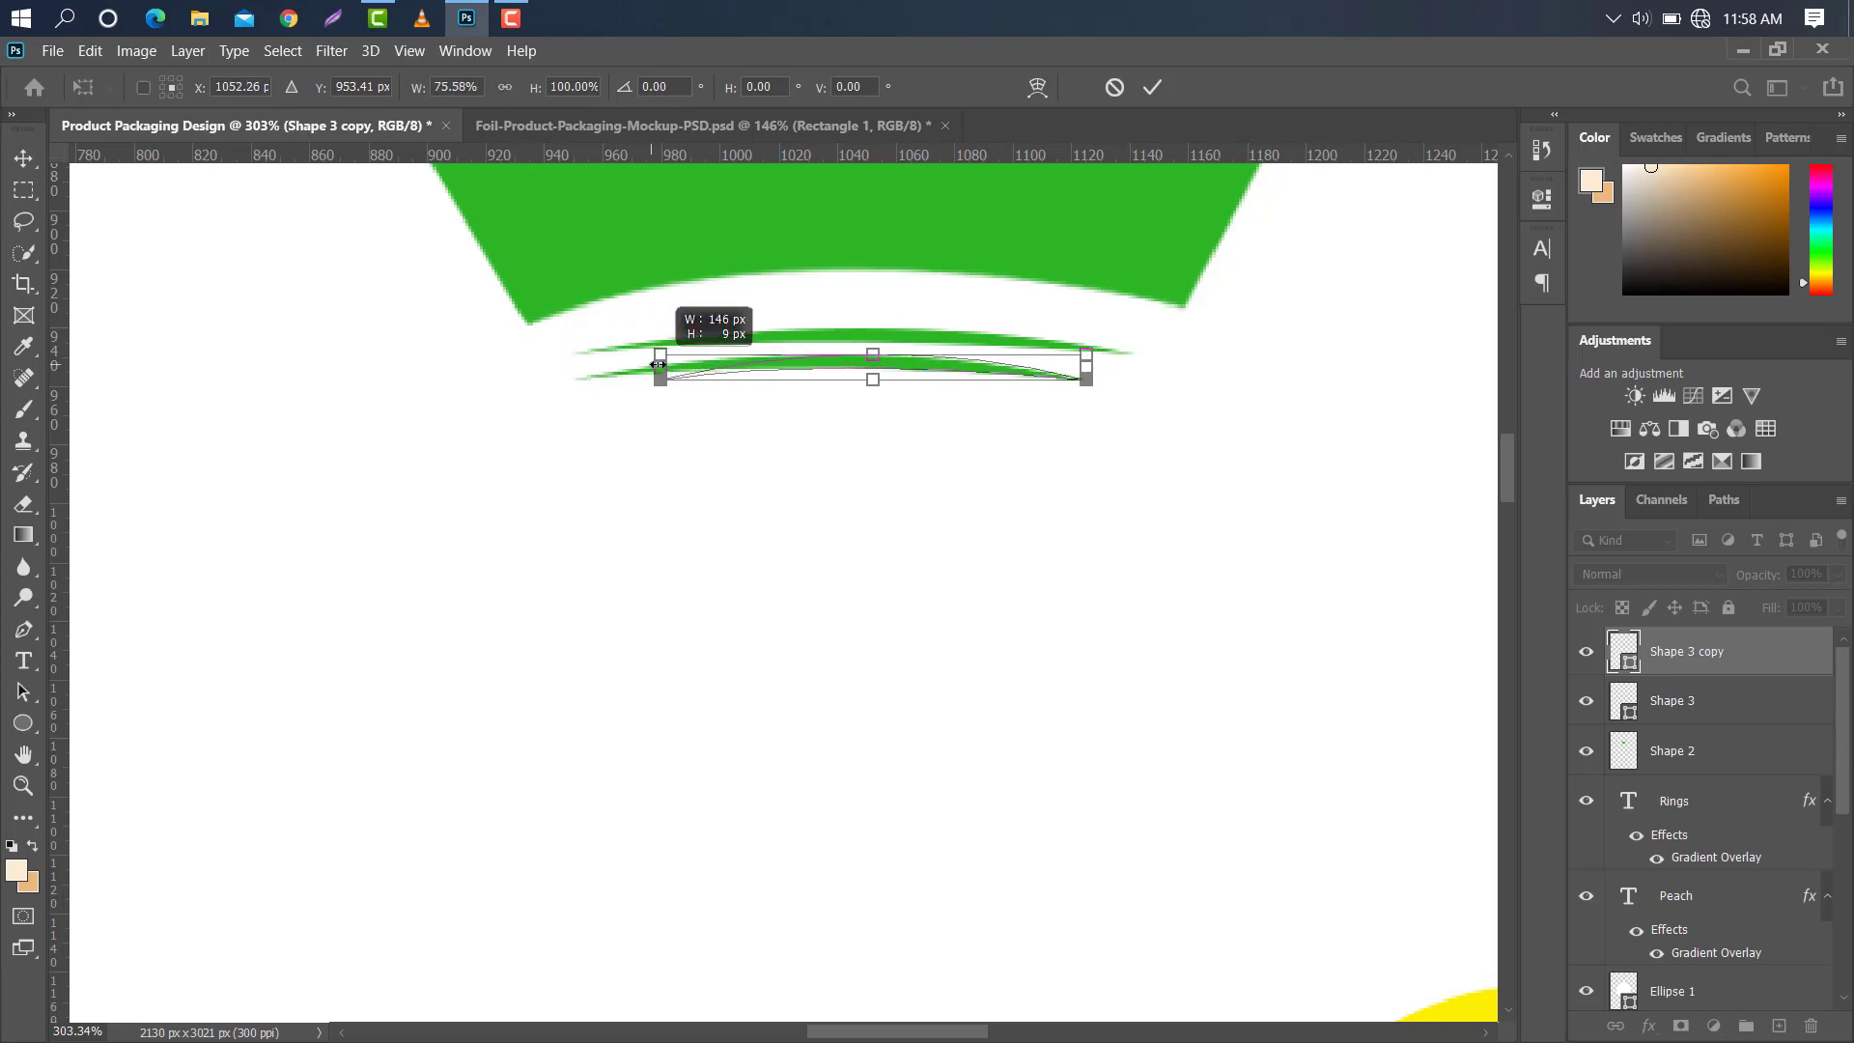
{"action": "left_click", "coordinate": [1157, 88]}
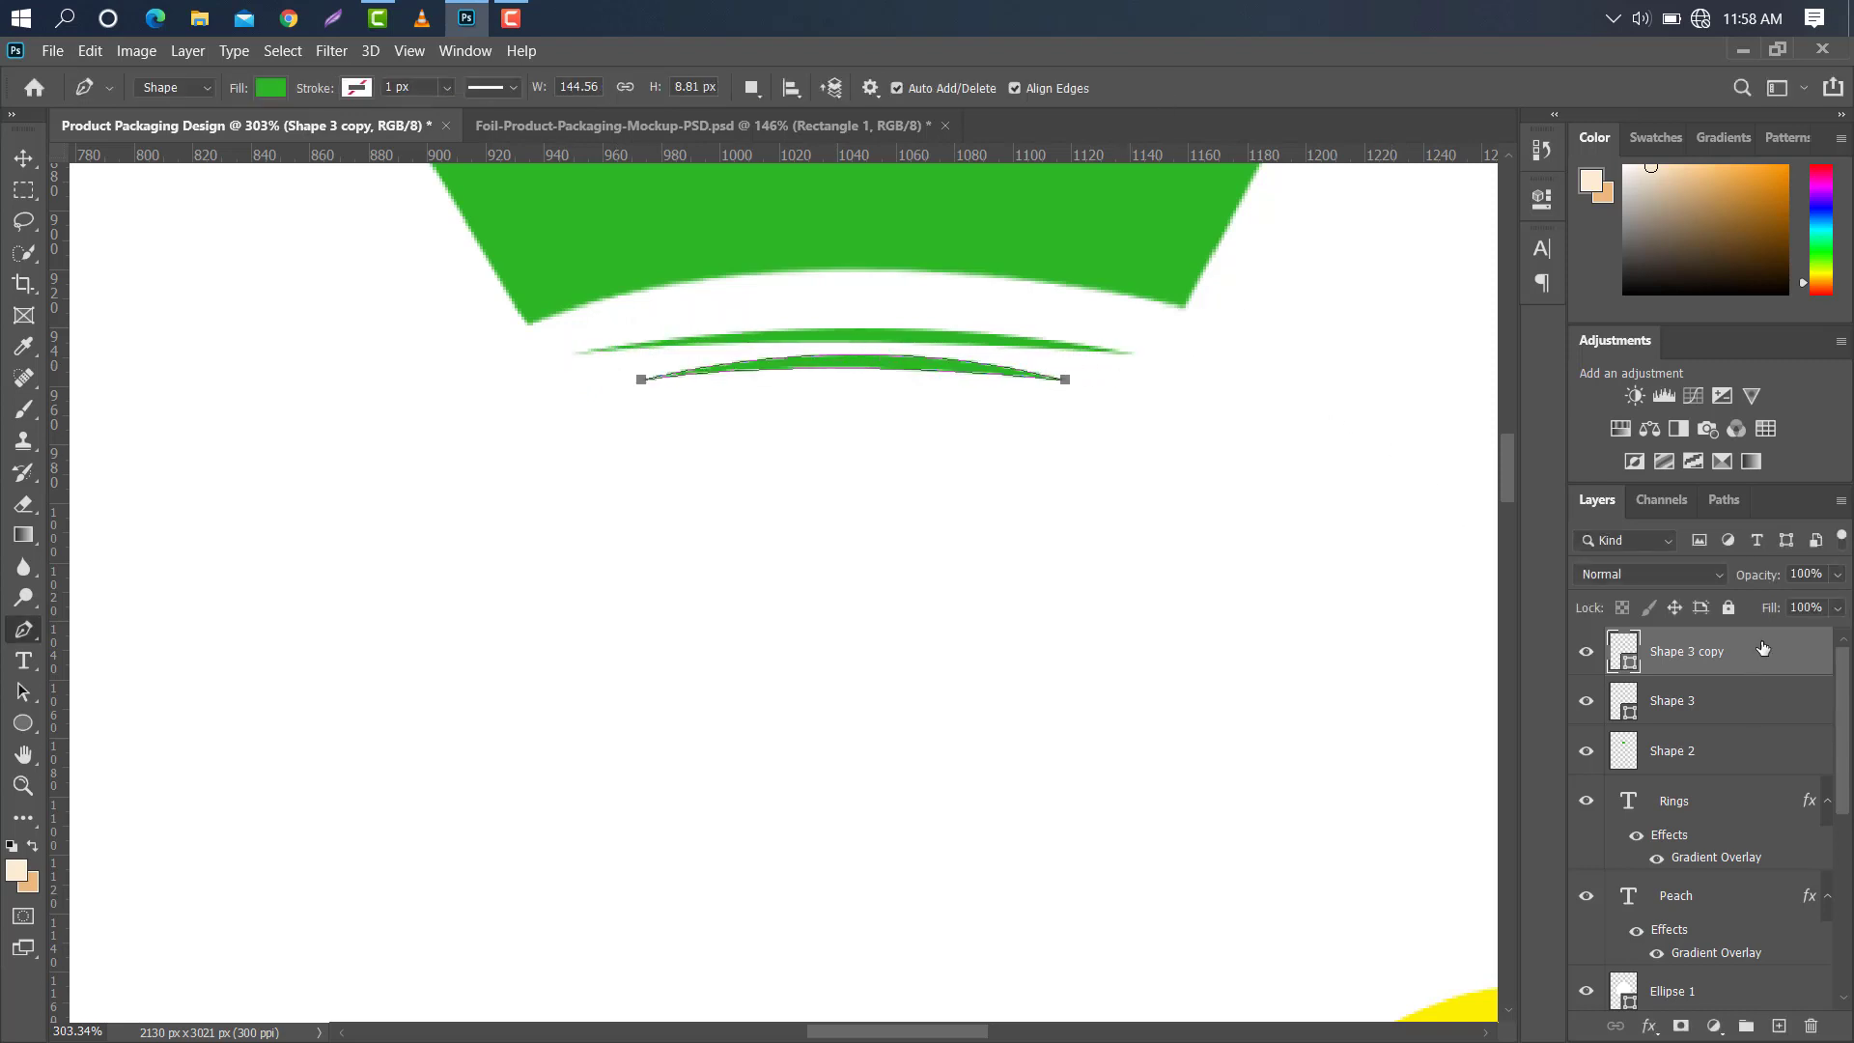
Duplicate the second crescent, narrow the copy to about 97 px, and center it closely below as the third line.
{"action": "left_click_drag", "start_coordinate": [1762, 648], "coordinate": [1778, 1025]}
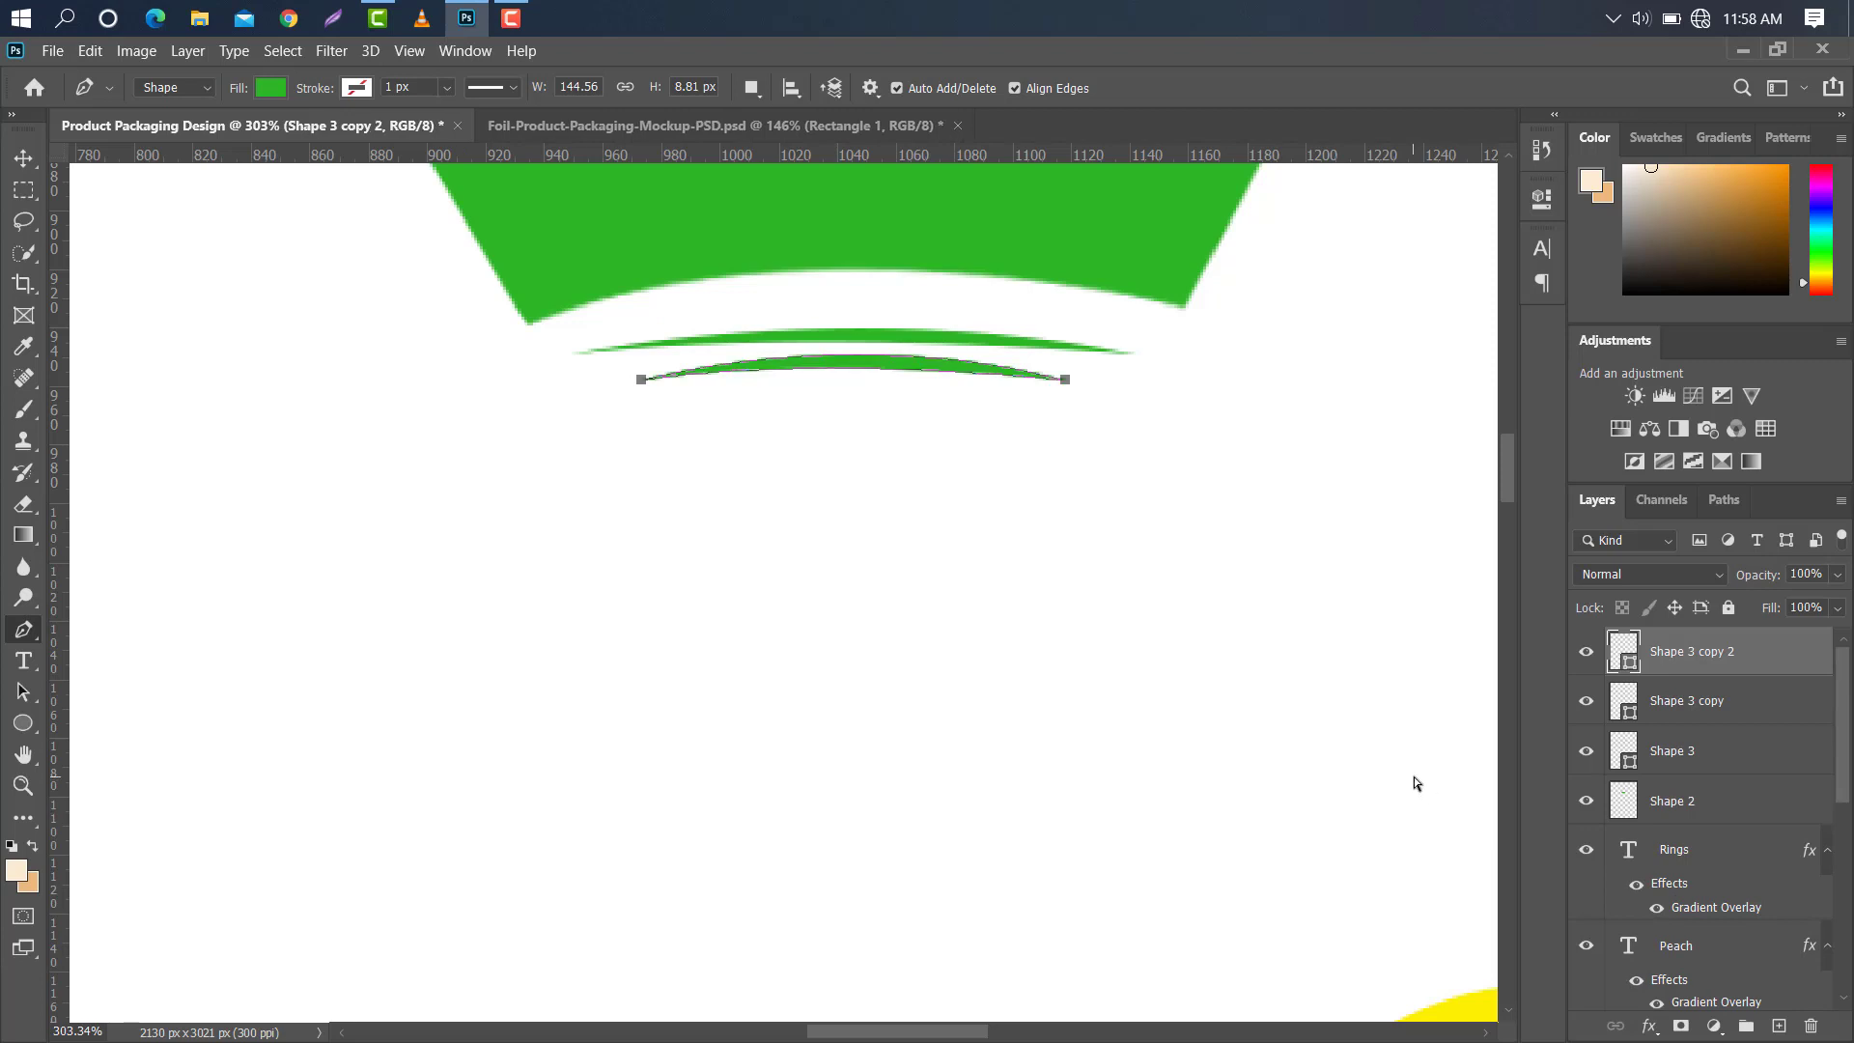
{"action": "key", "text": "ctrl+t"}
{"action": "left_click_drag", "start_coordinate": [912, 372], "coordinate": [924, 396]}
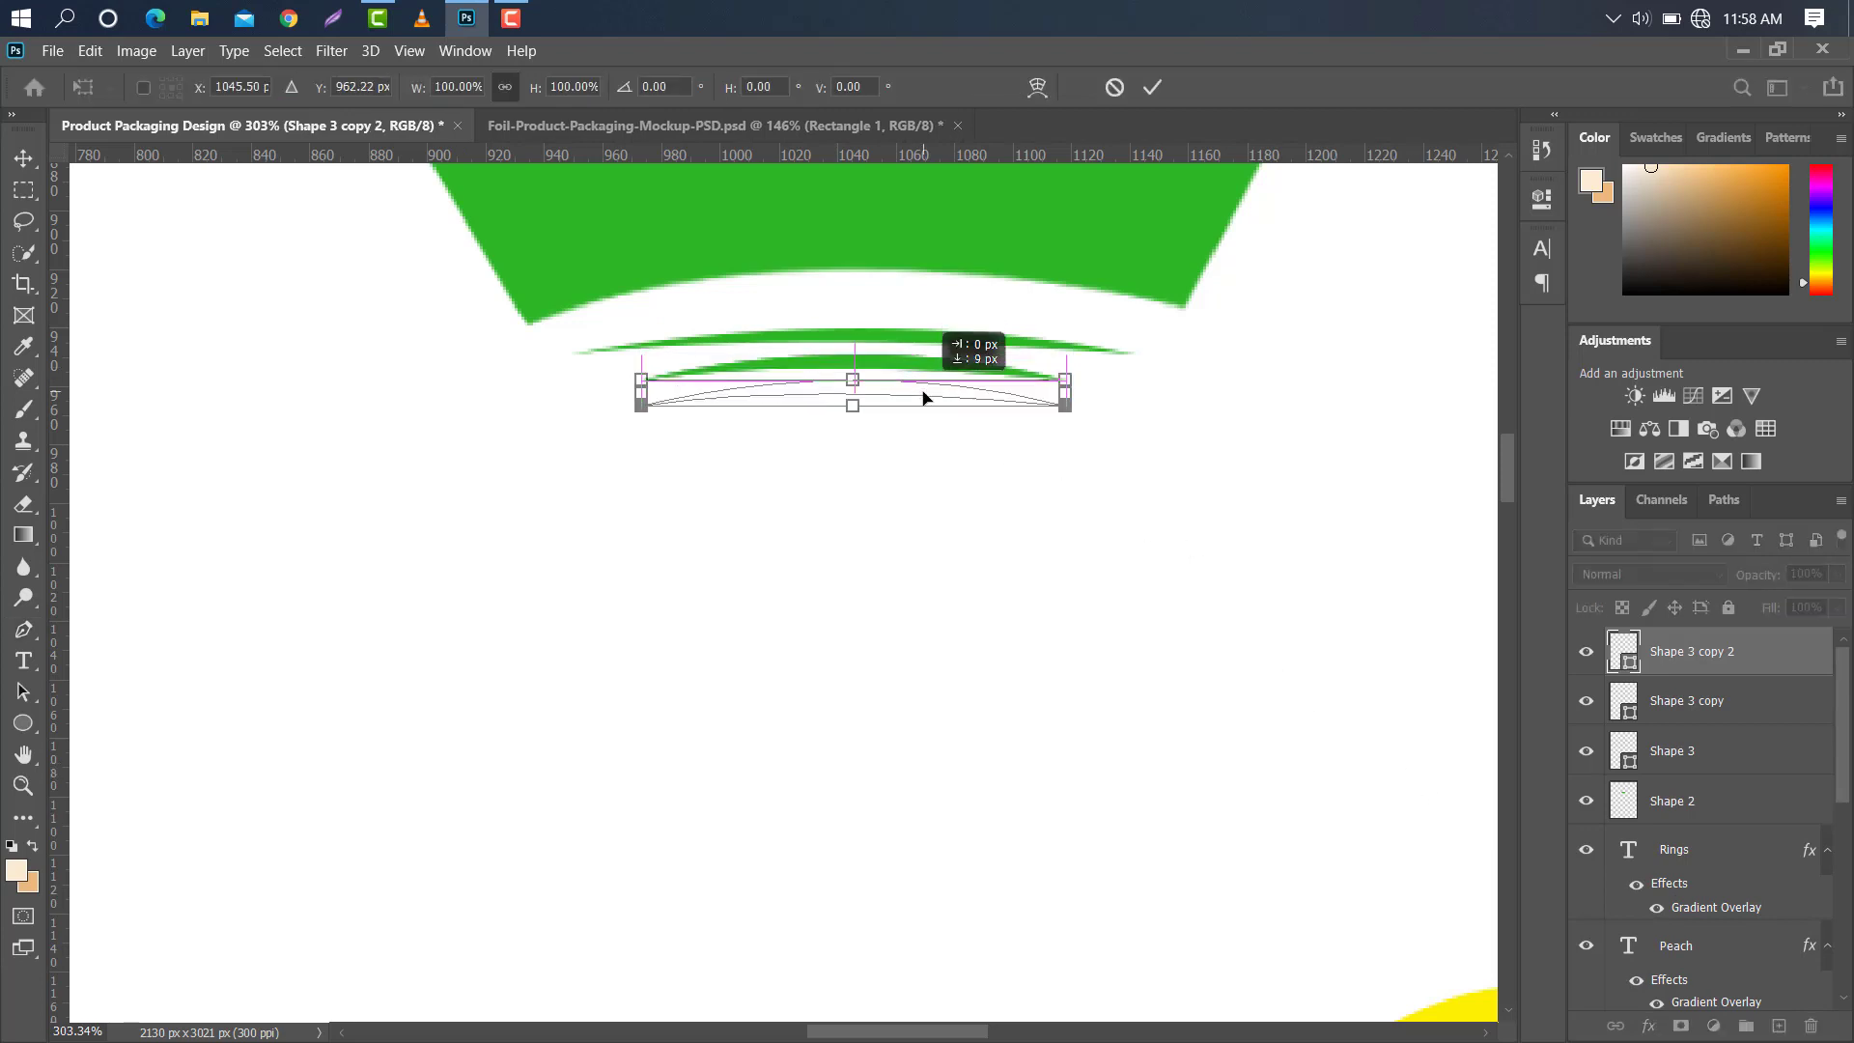
{"action": "left_click_drag", "start_coordinate": [1065, 393], "coordinate": [992, 393]}
{"action": "left_click_drag", "start_coordinate": [641, 394], "coordinate": [808, 402]}
{"action": "left_click", "coordinate": [1150, 87]}
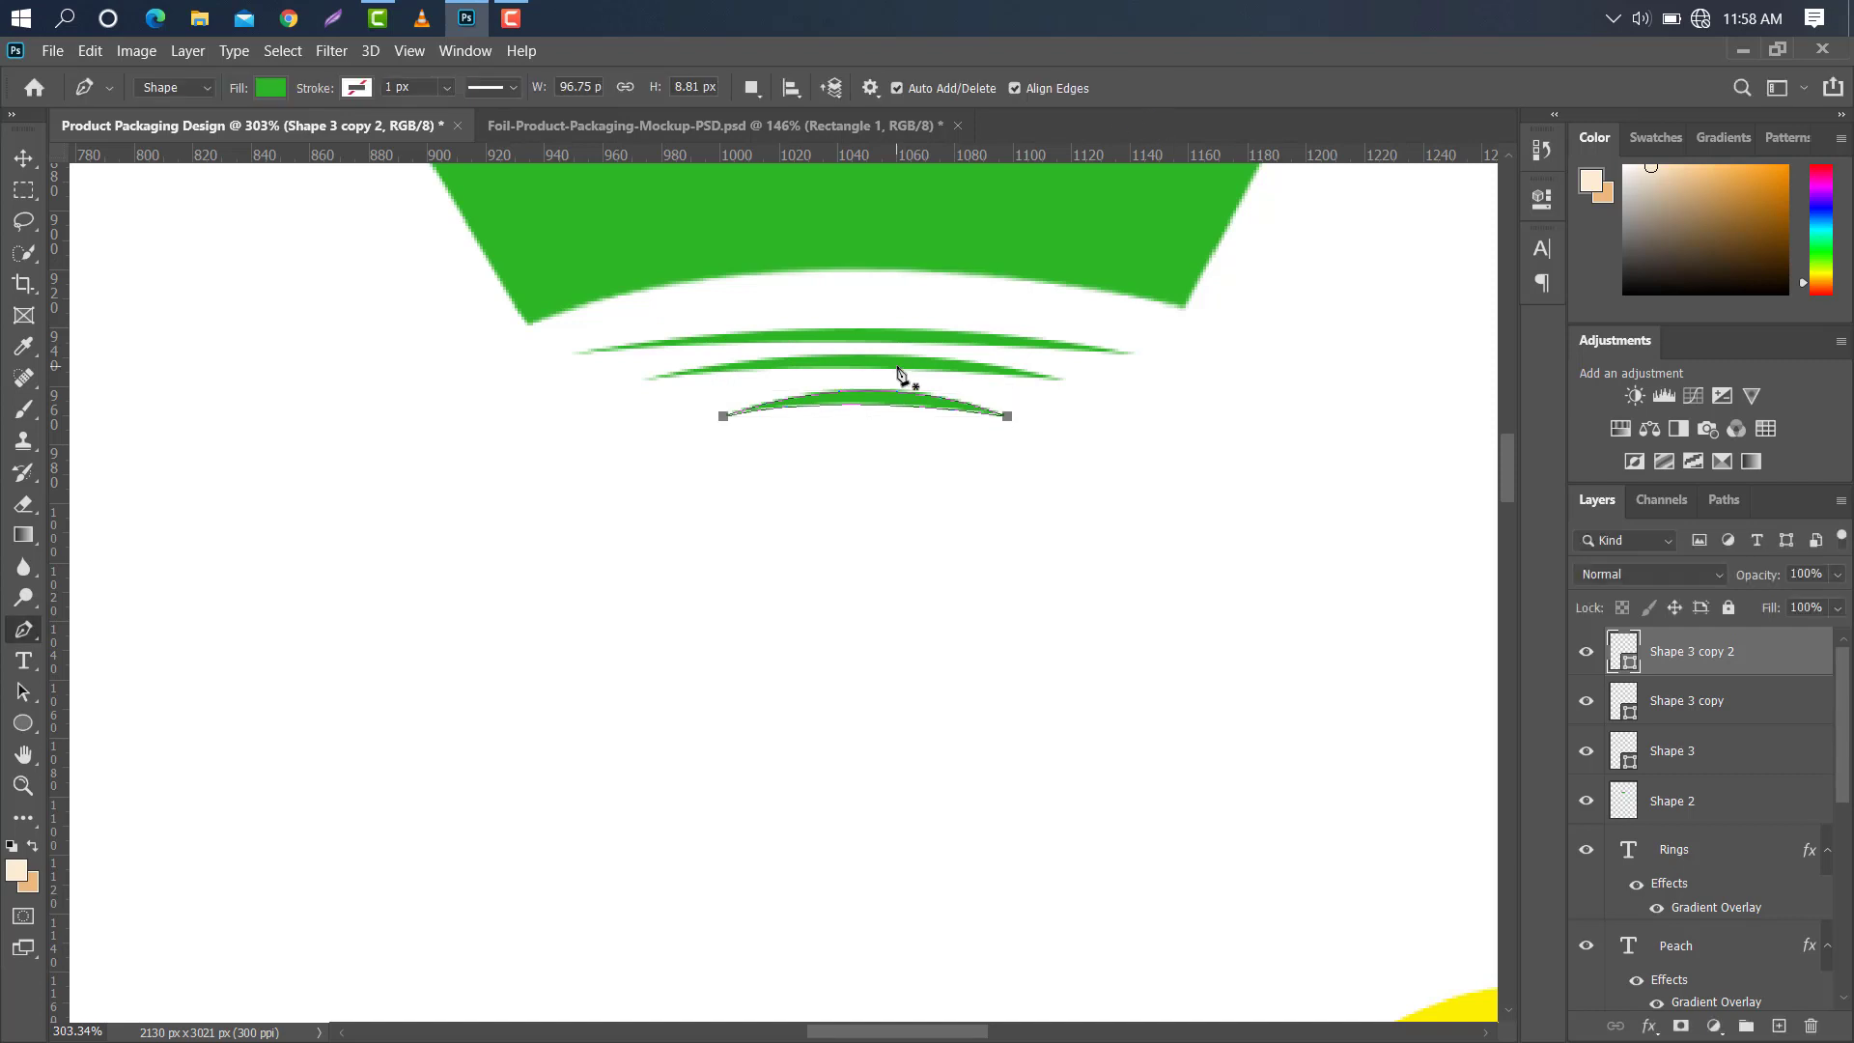
{"action": "key", "text": "v"}
{"action": "left_click_drag", "start_coordinate": [917, 377], "coordinate": [911, 378]}
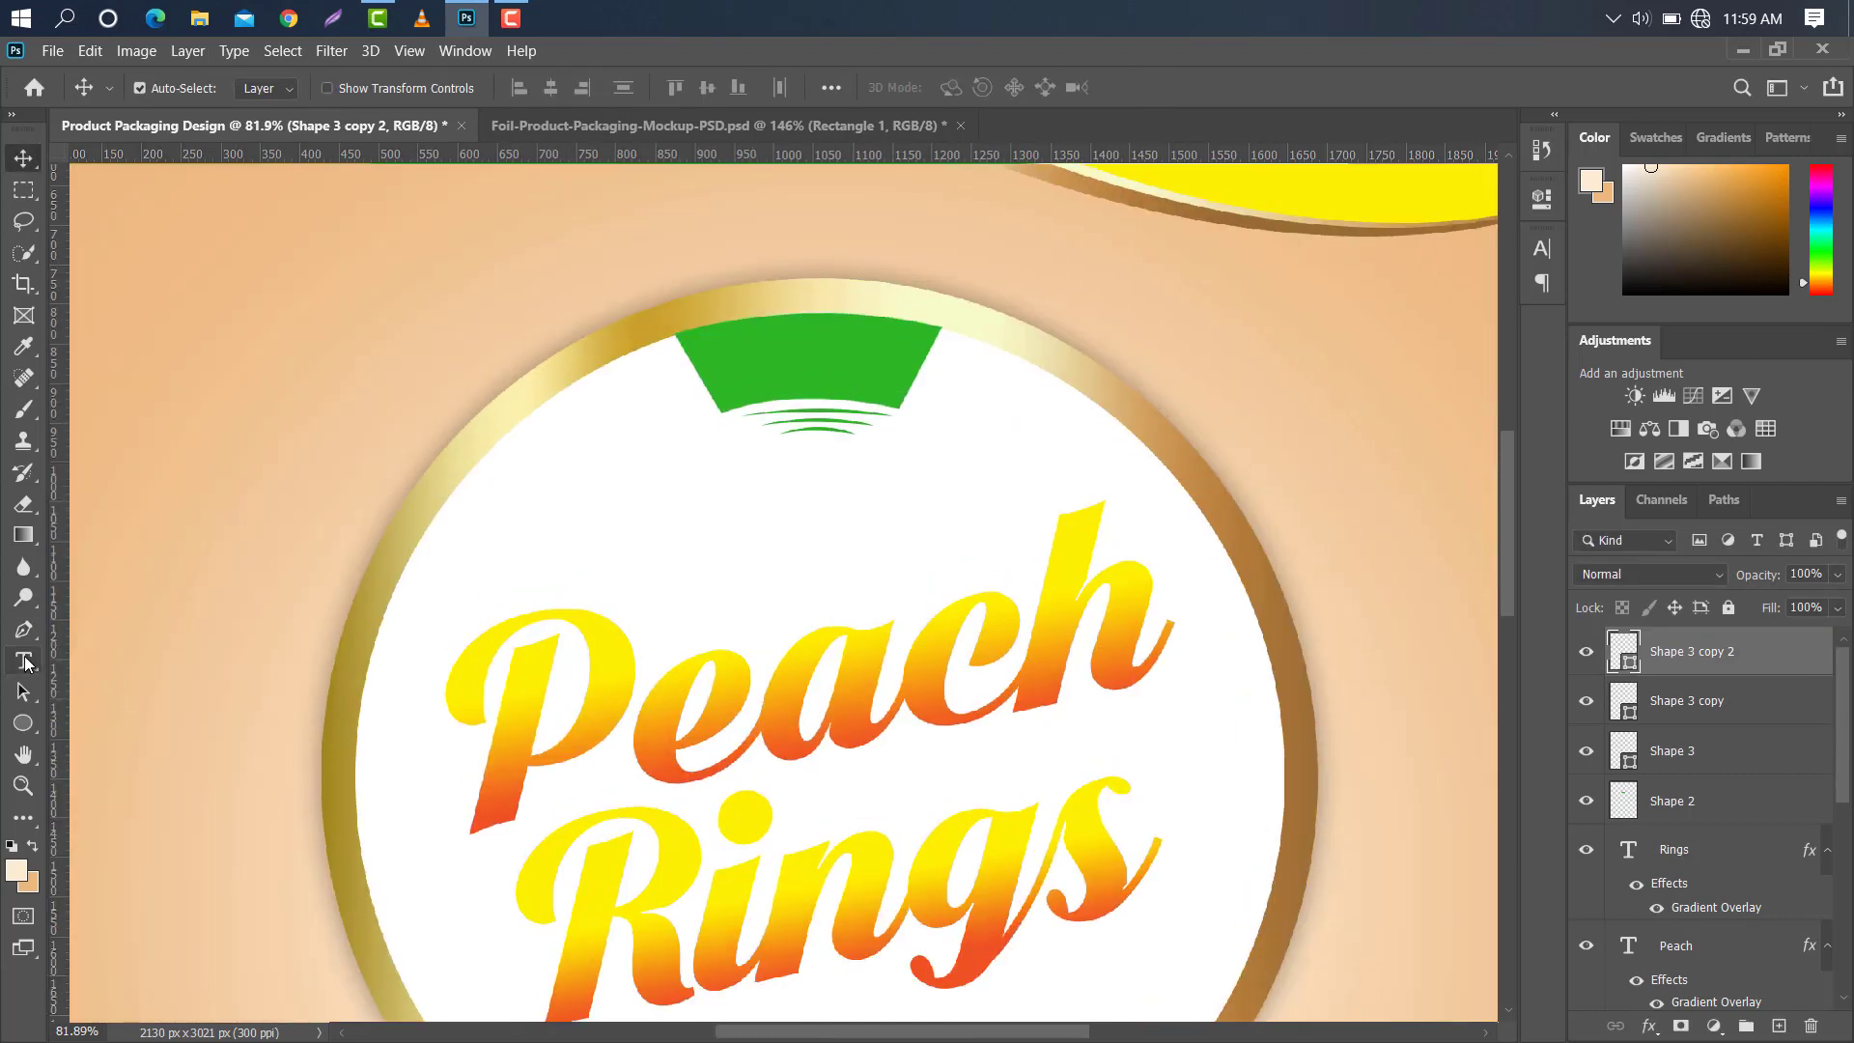
Add the text "CBD" over the green tab at the upper part of the circle.
{"action": "left_click", "coordinate": [24, 662]}
{"action": "left_click", "coordinate": [589, 451]}
{"action": "key", "text": "BackSpace"}
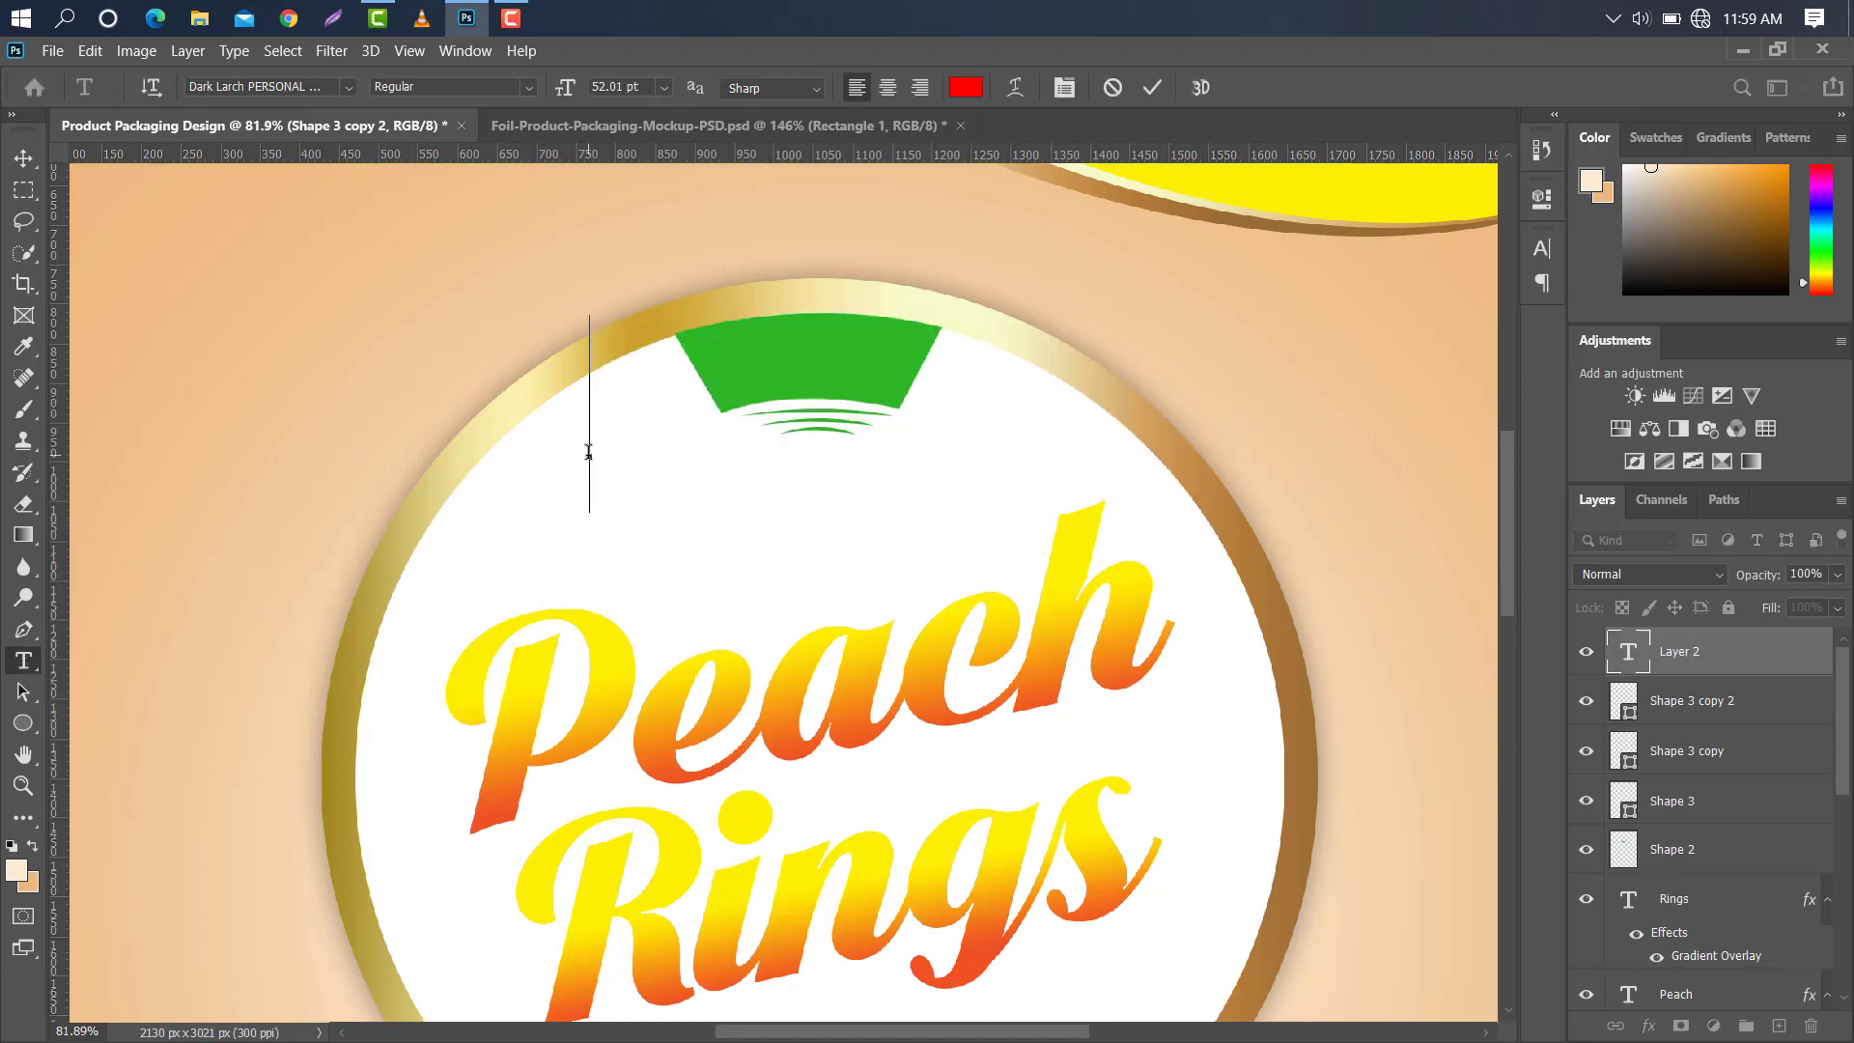
{"action": "type", "text": "CBD"}
{"action": "left_click", "coordinate": [1152, 87]}
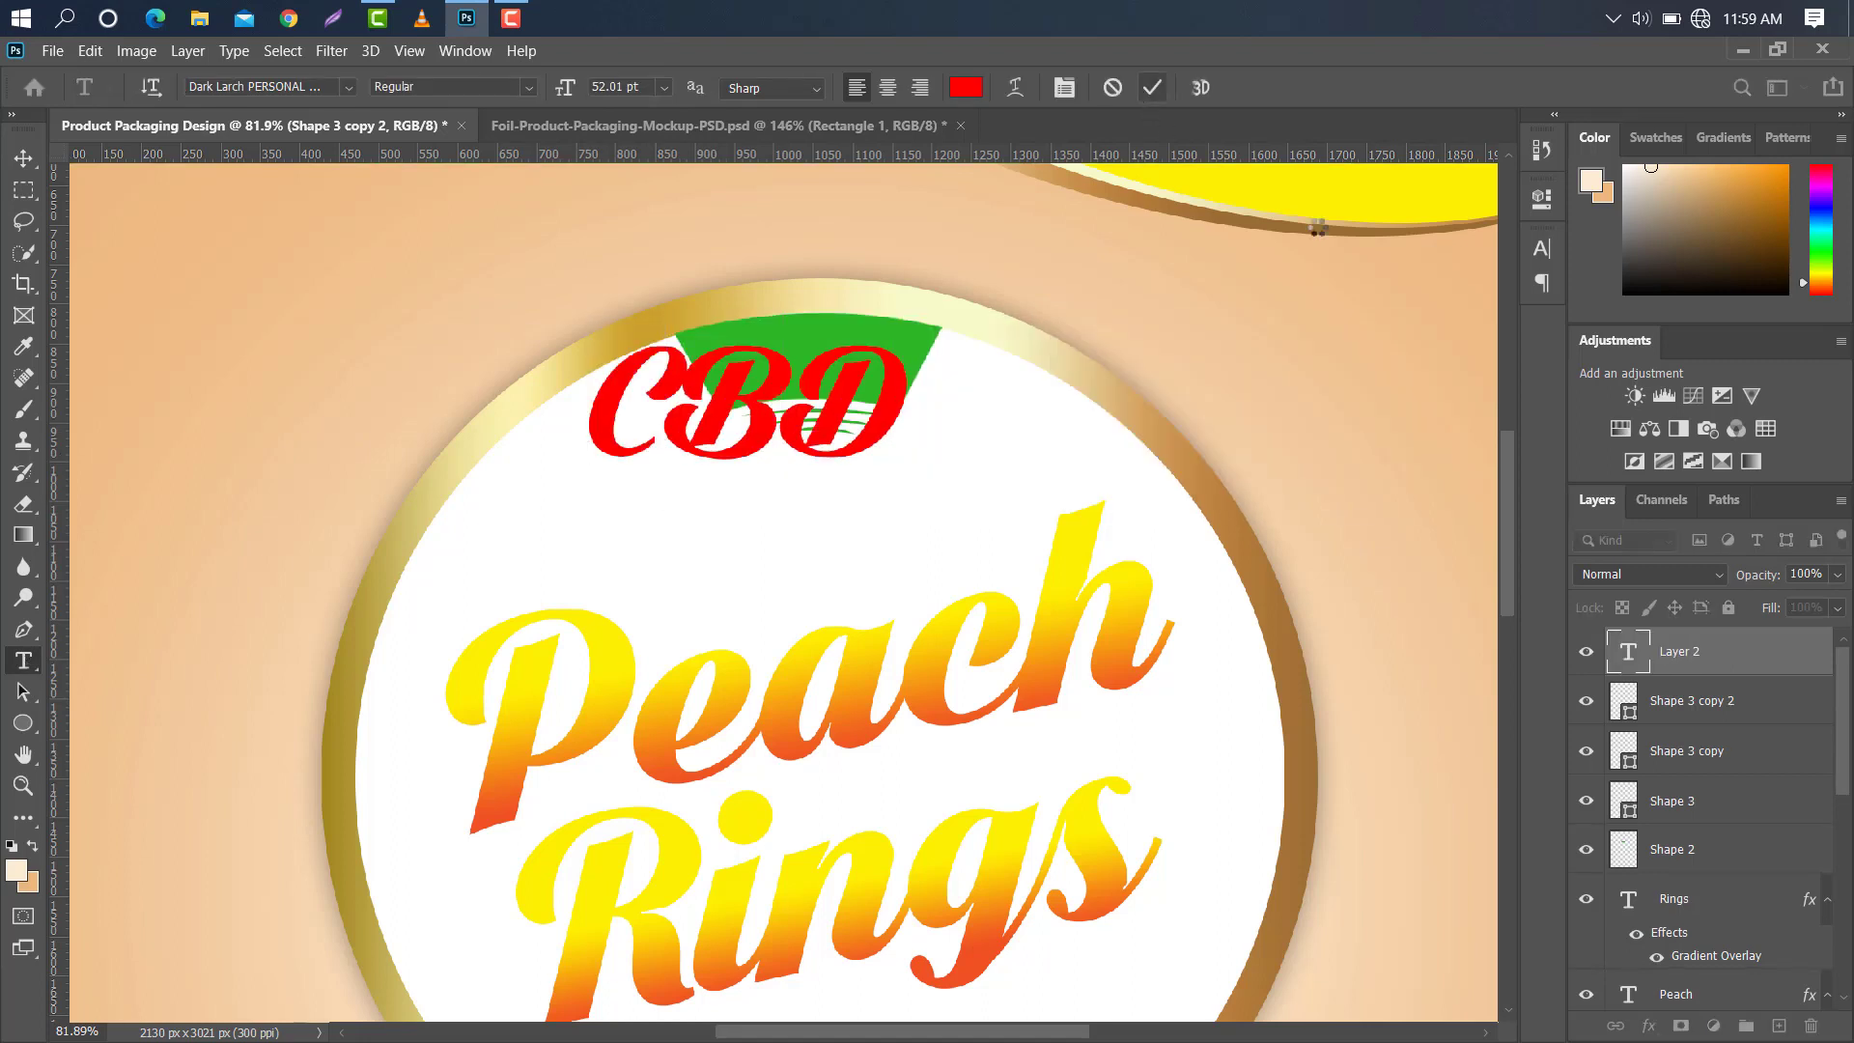
Set the "CBD" text to white ffffff in Arial Bold.
{"action": "left_click", "coordinate": [1541, 250]}
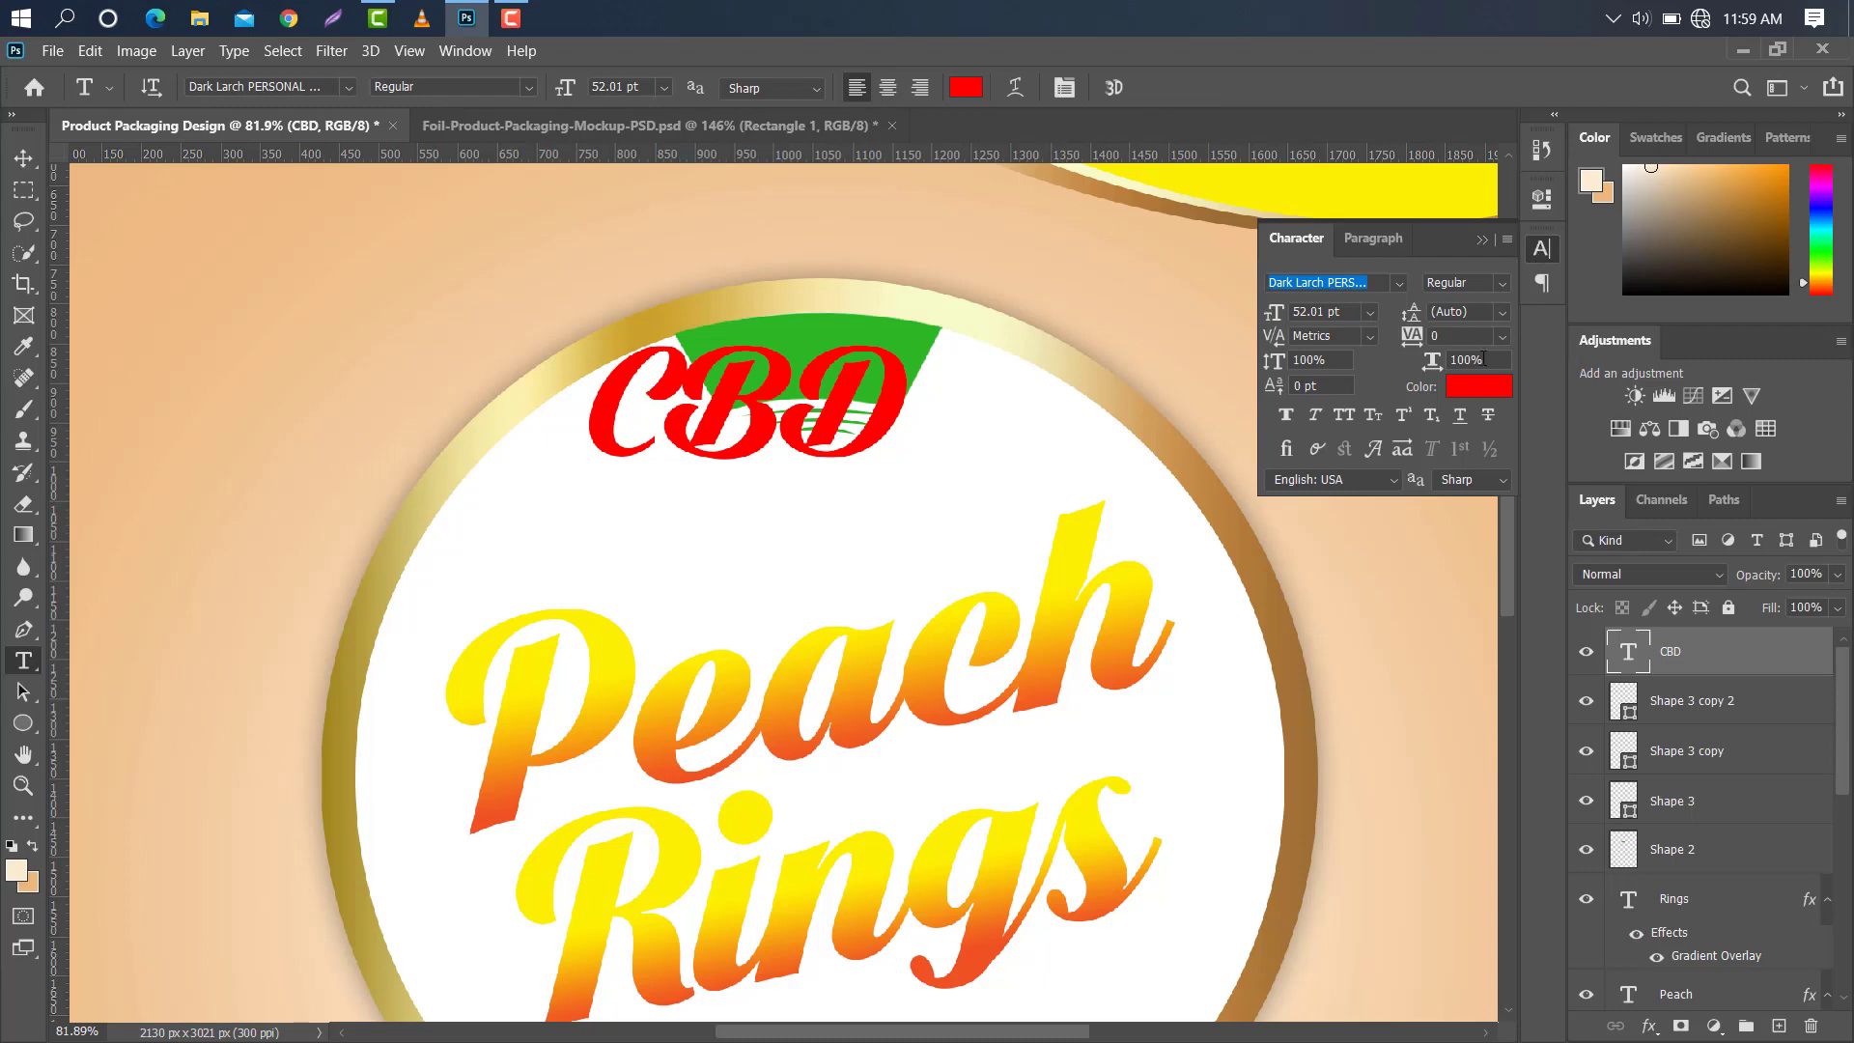
{"action": "left_click", "coordinate": [1477, 391]}
{"action": "type", "text": "ffffff"}
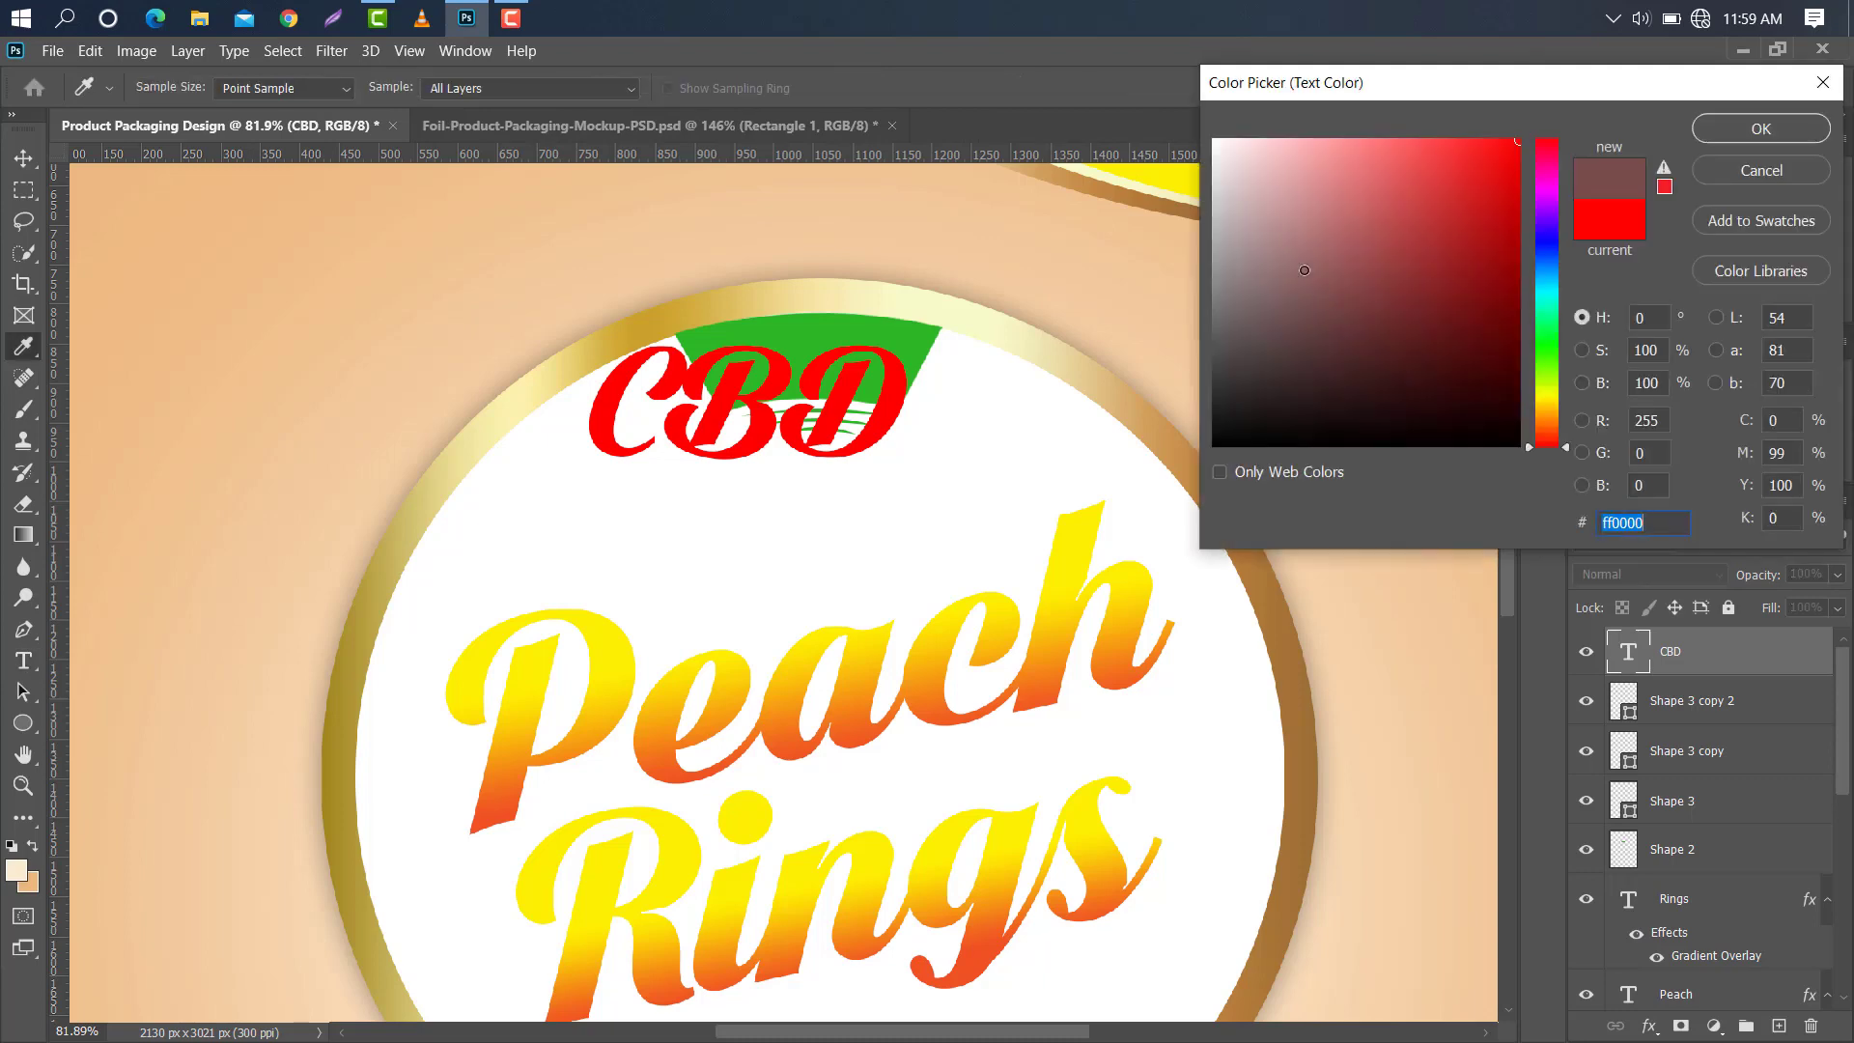
{"action": "left_click", "coordinate": [1775, 123]}
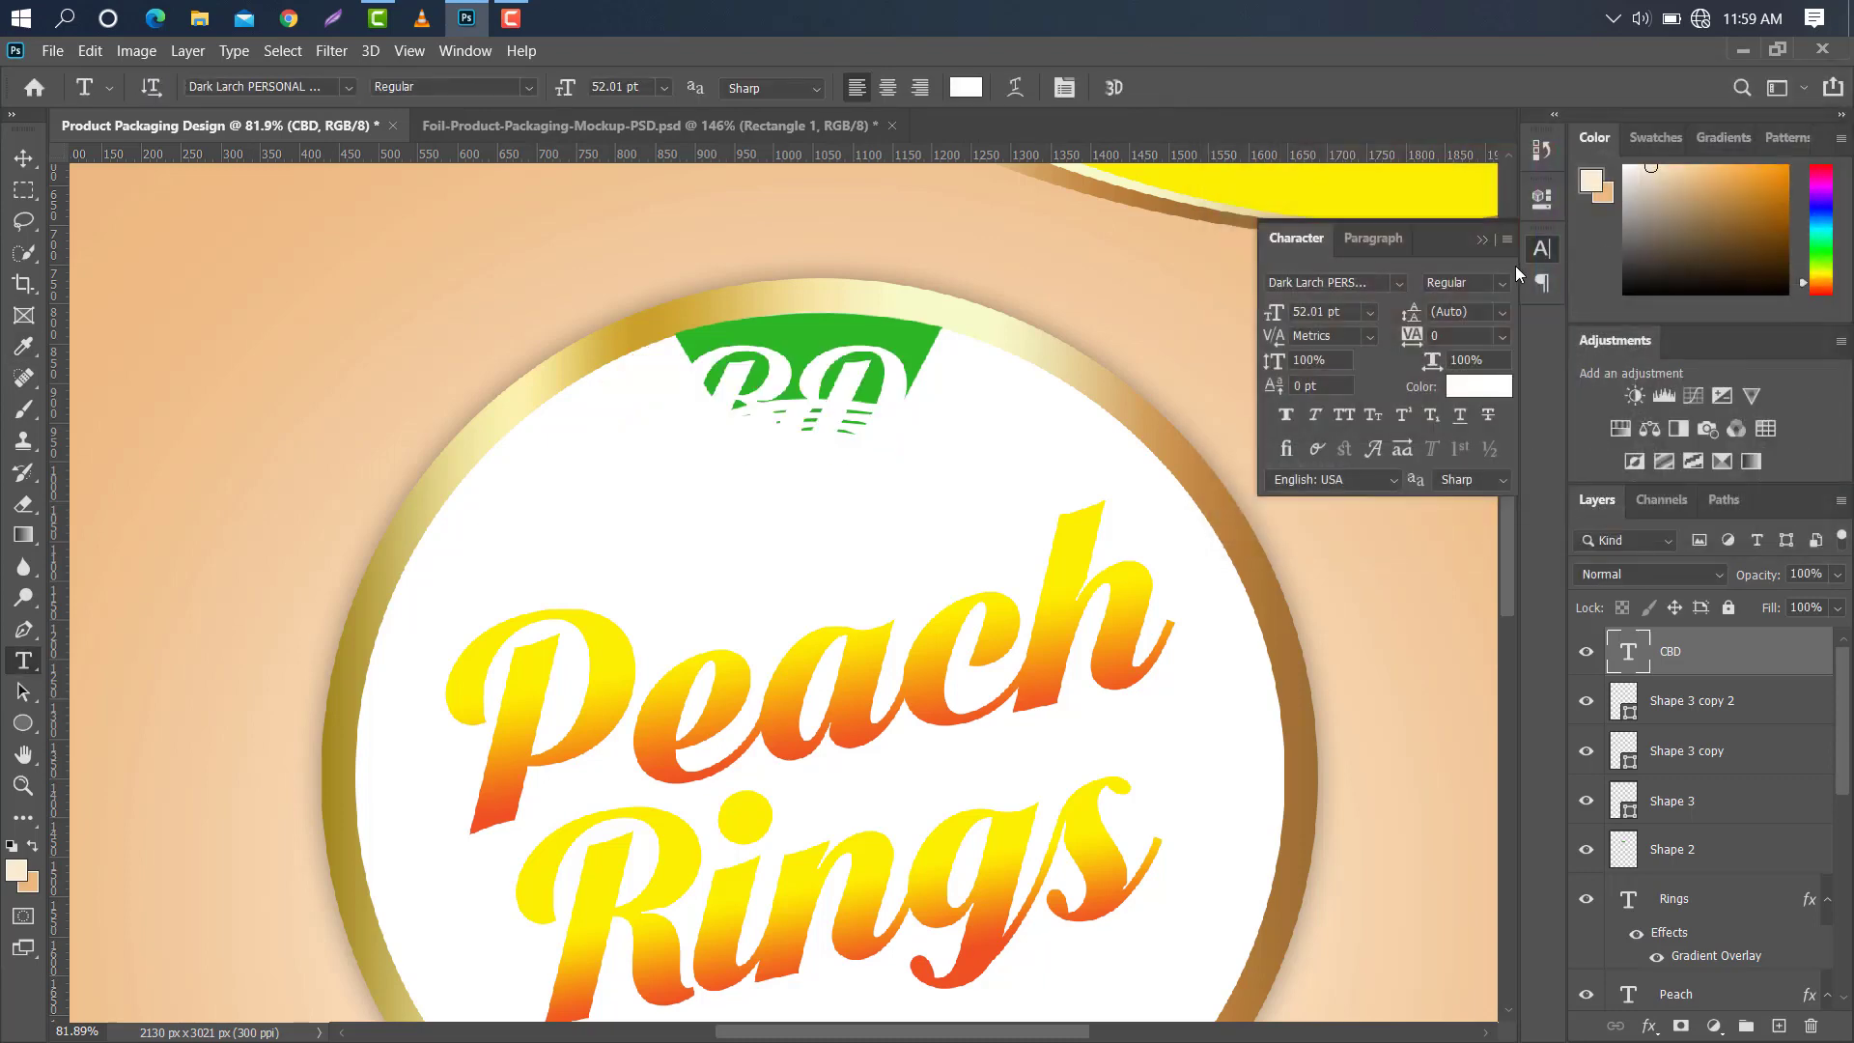
{"action": "left_click", "coordinate": [1399, 284]}
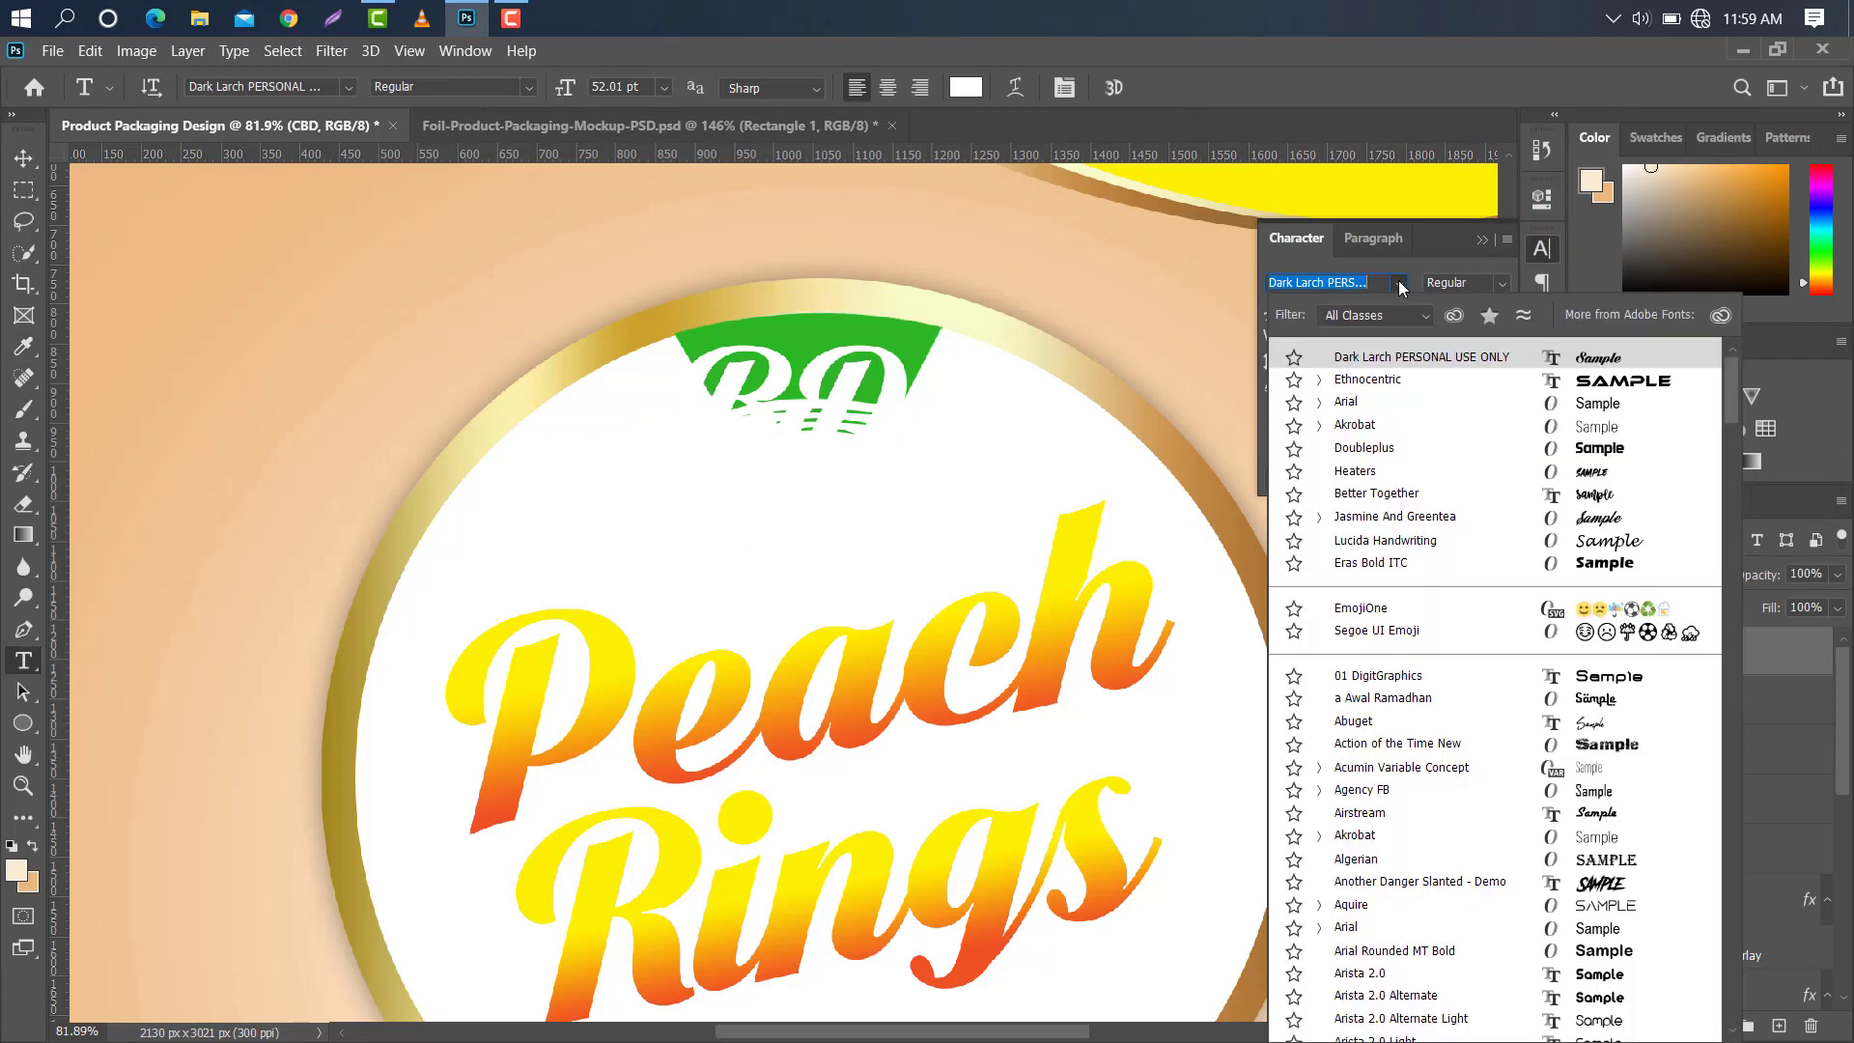
{"action": "left_click", "coordinate": [1381, 401]}
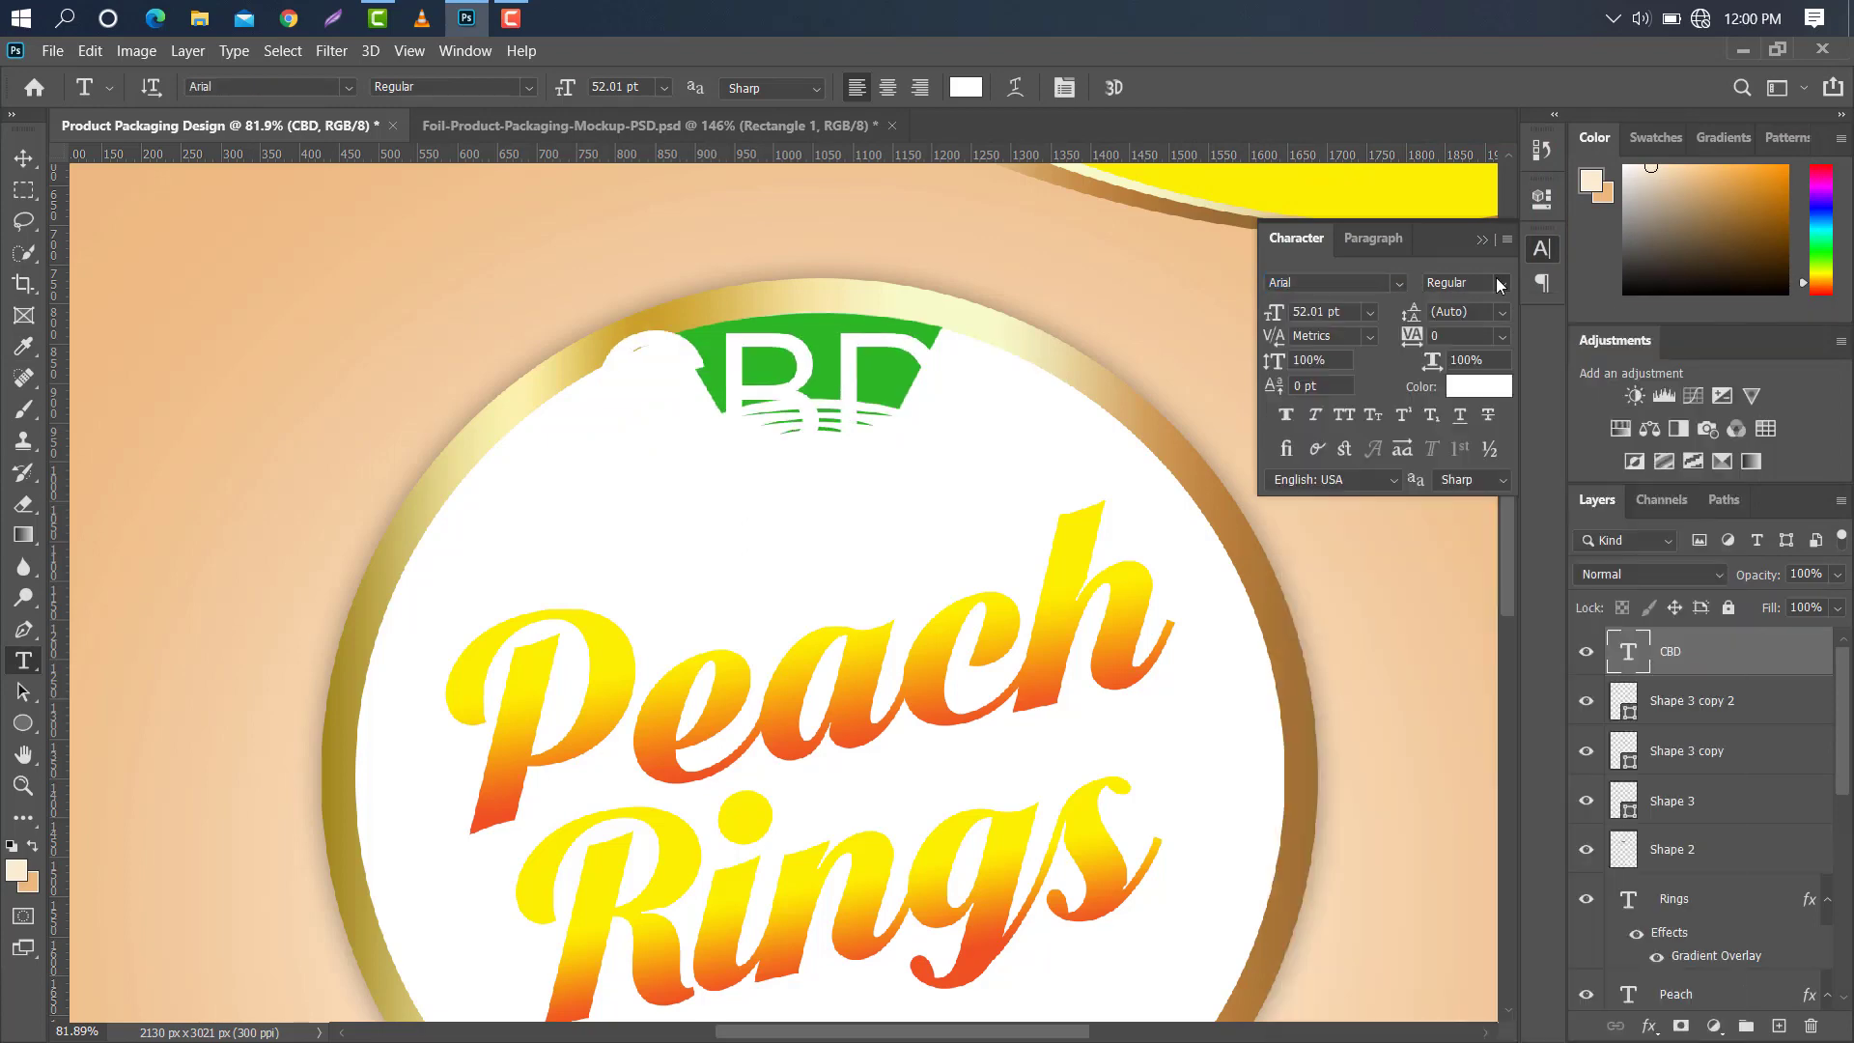
{"action": "left_click", "coordinate": [1487, 283]}
{"action": "left_click", "coordinate": [1487, 363]}
{"action": "left_click", "coordinate": [1542, 248]}
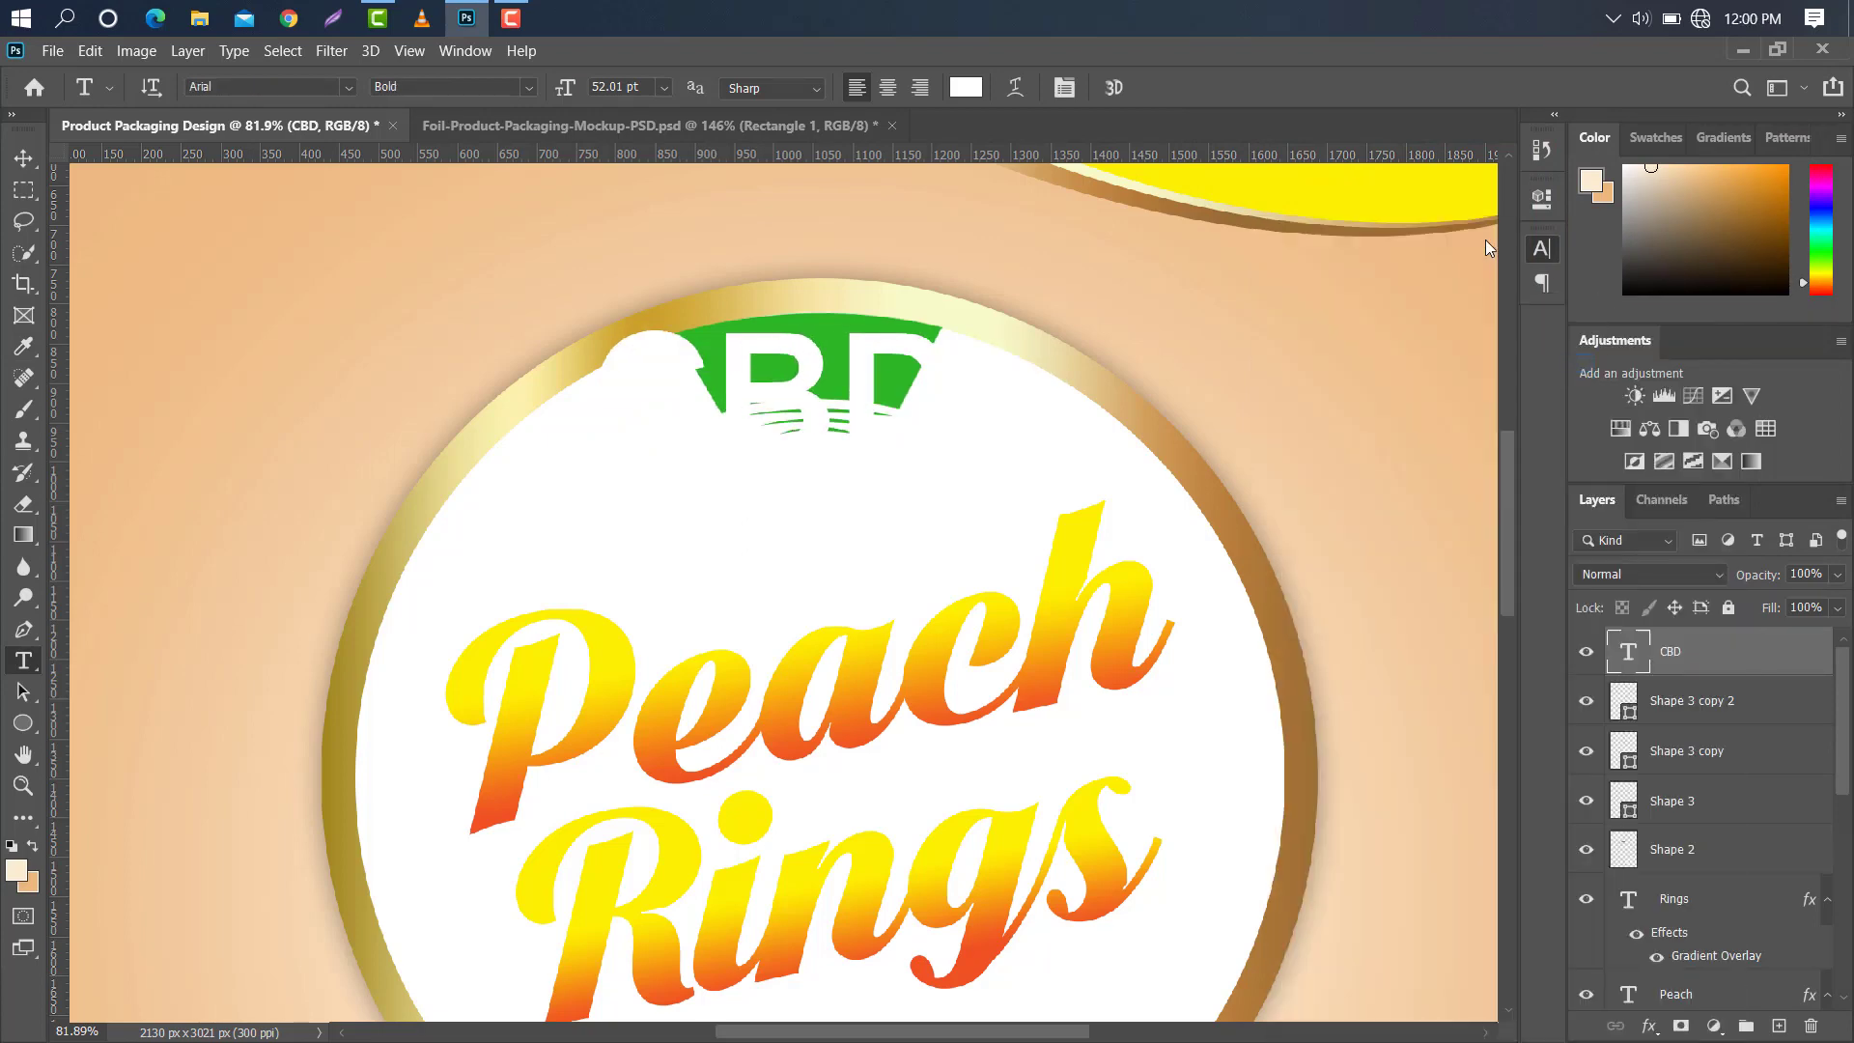
Scale the "CBD" text down to about 44% and center it inside the green tab.
{"action": "key", "text": "ctrl+t"}
{"action": "left_click_drag", "start_coordinate": [966, 423], "coordinate": [782, 422]}
{"action": "left_click_drag", "start_coordinate": [710, 426], "coordinate": [824, 372]}
{"action": "left_click_drag", "start_coordinate": [703, 362], "coordinate": [730, 363]}
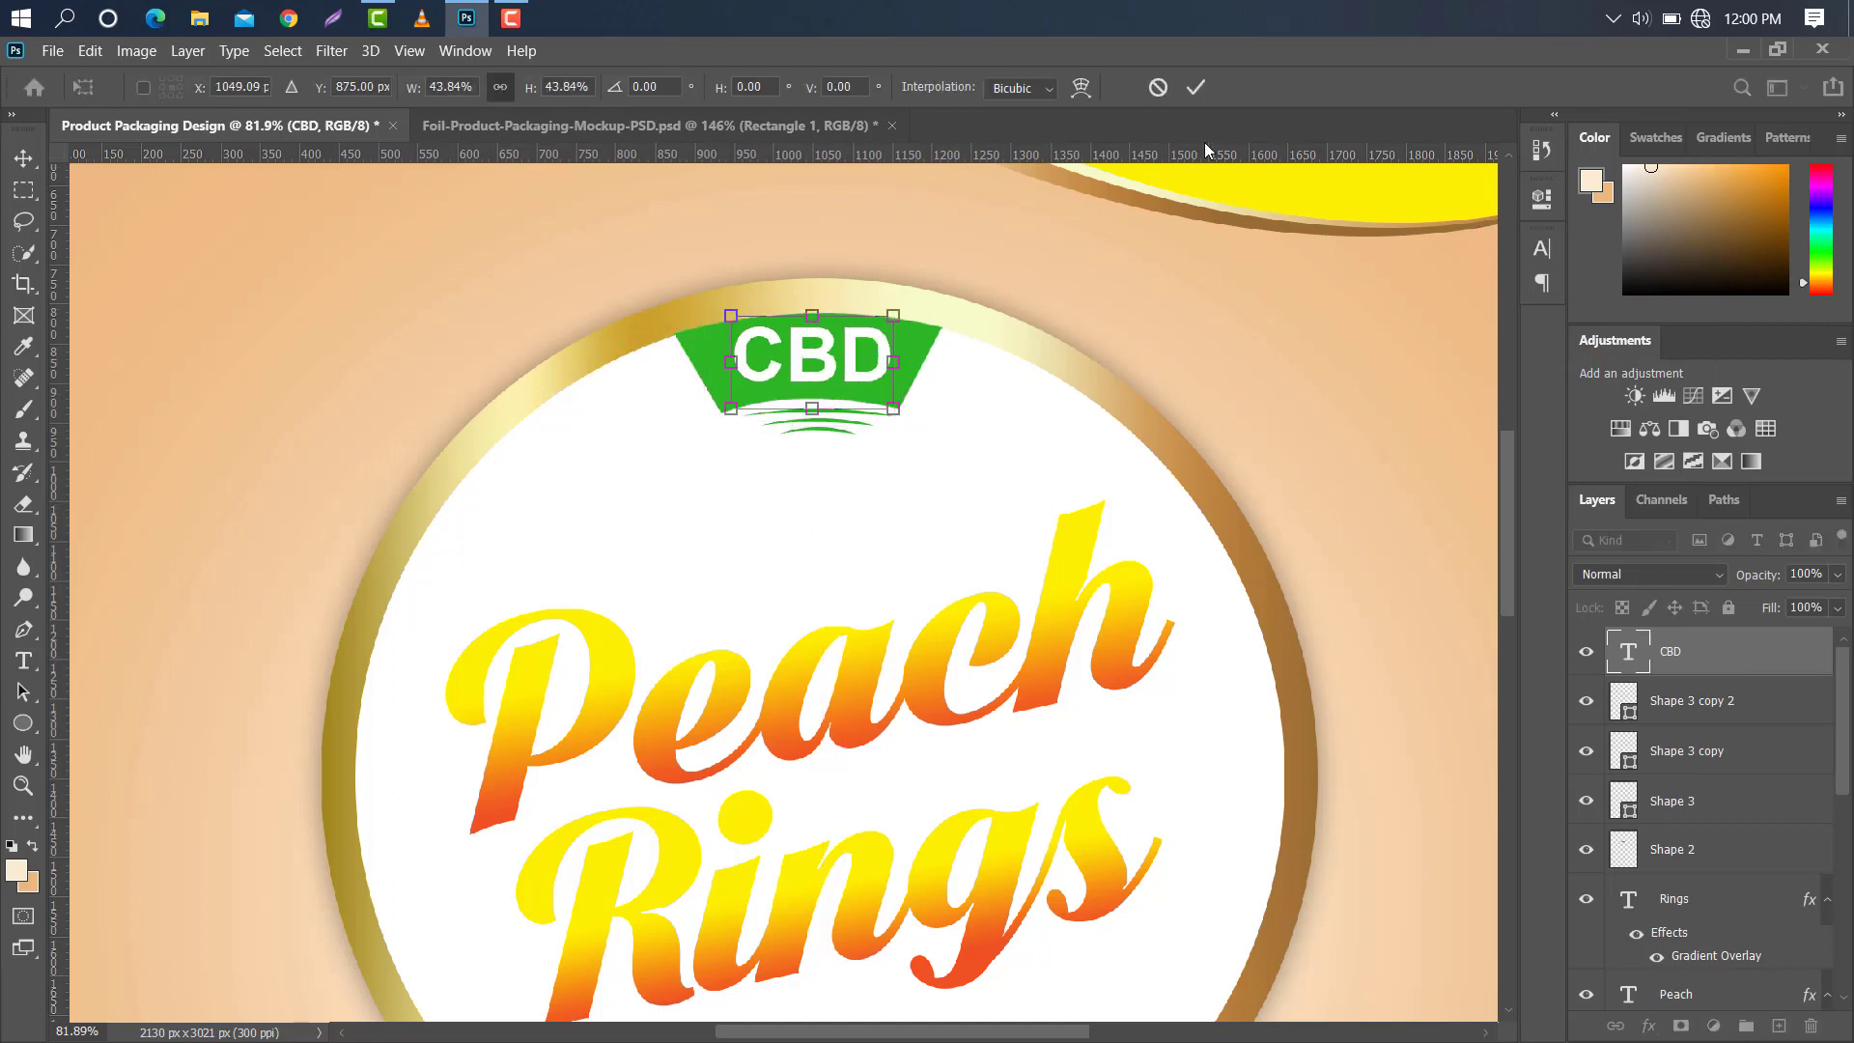
{"action": "left_click", "coordinate": [1198, 89]}
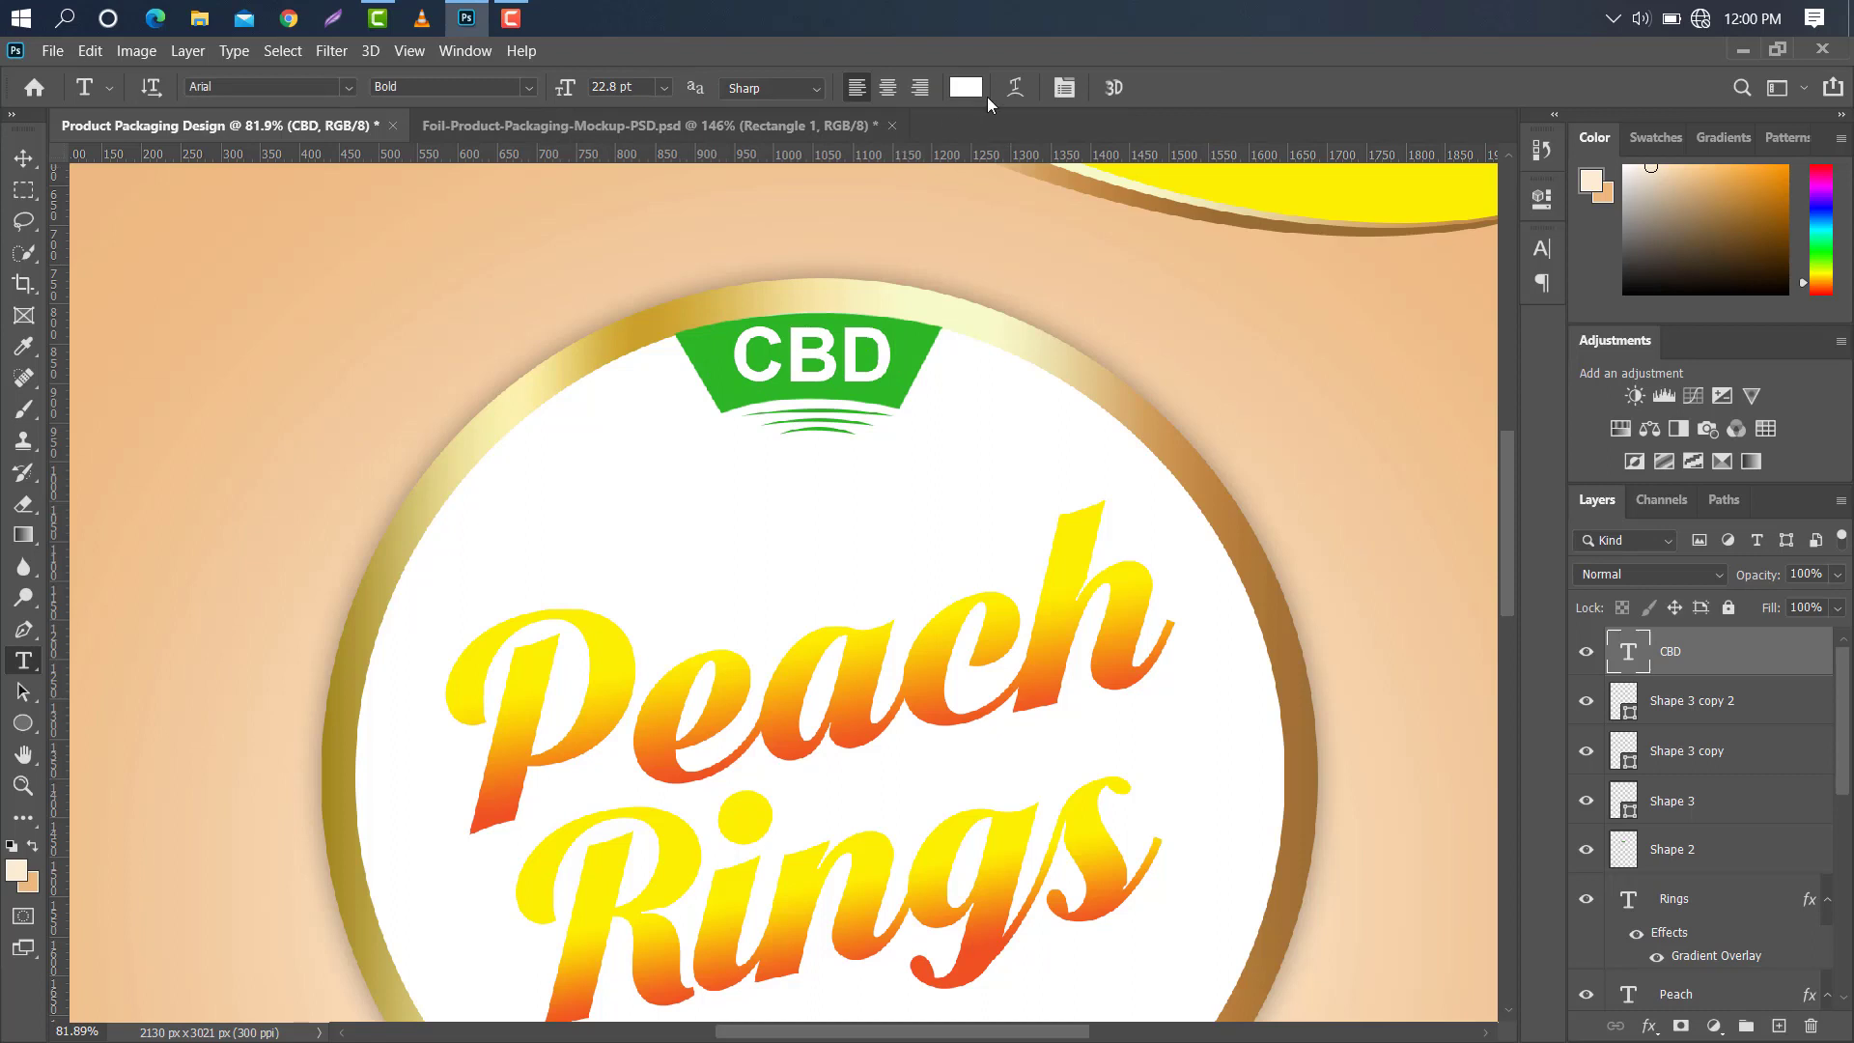
Warp the "CBD" text with the Arc style, using a slight horizontal bend to follow the tab's curve.
{"action": "left_click", "coordinate": [1019, 87]}
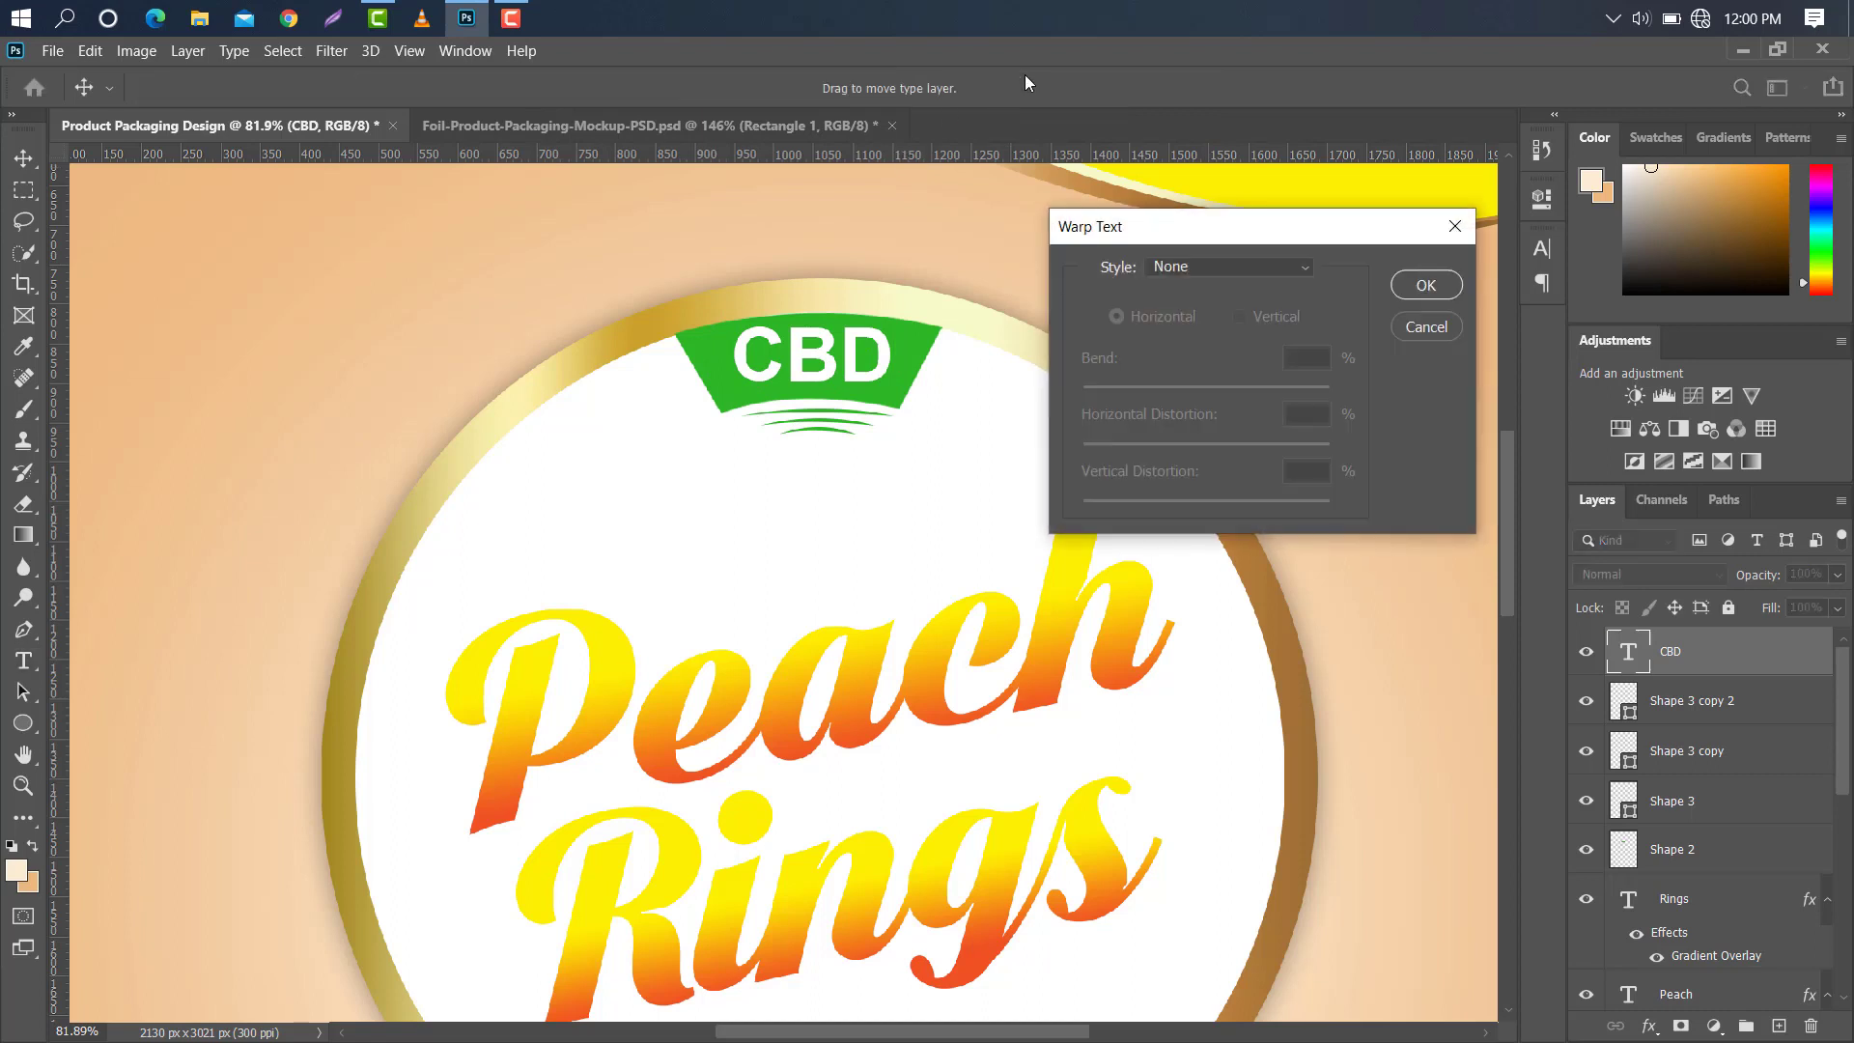
{"action": "left_click", "coordinate": [1268, 266]}
{"action": "left_click", "coordinate": [1219, 331]}
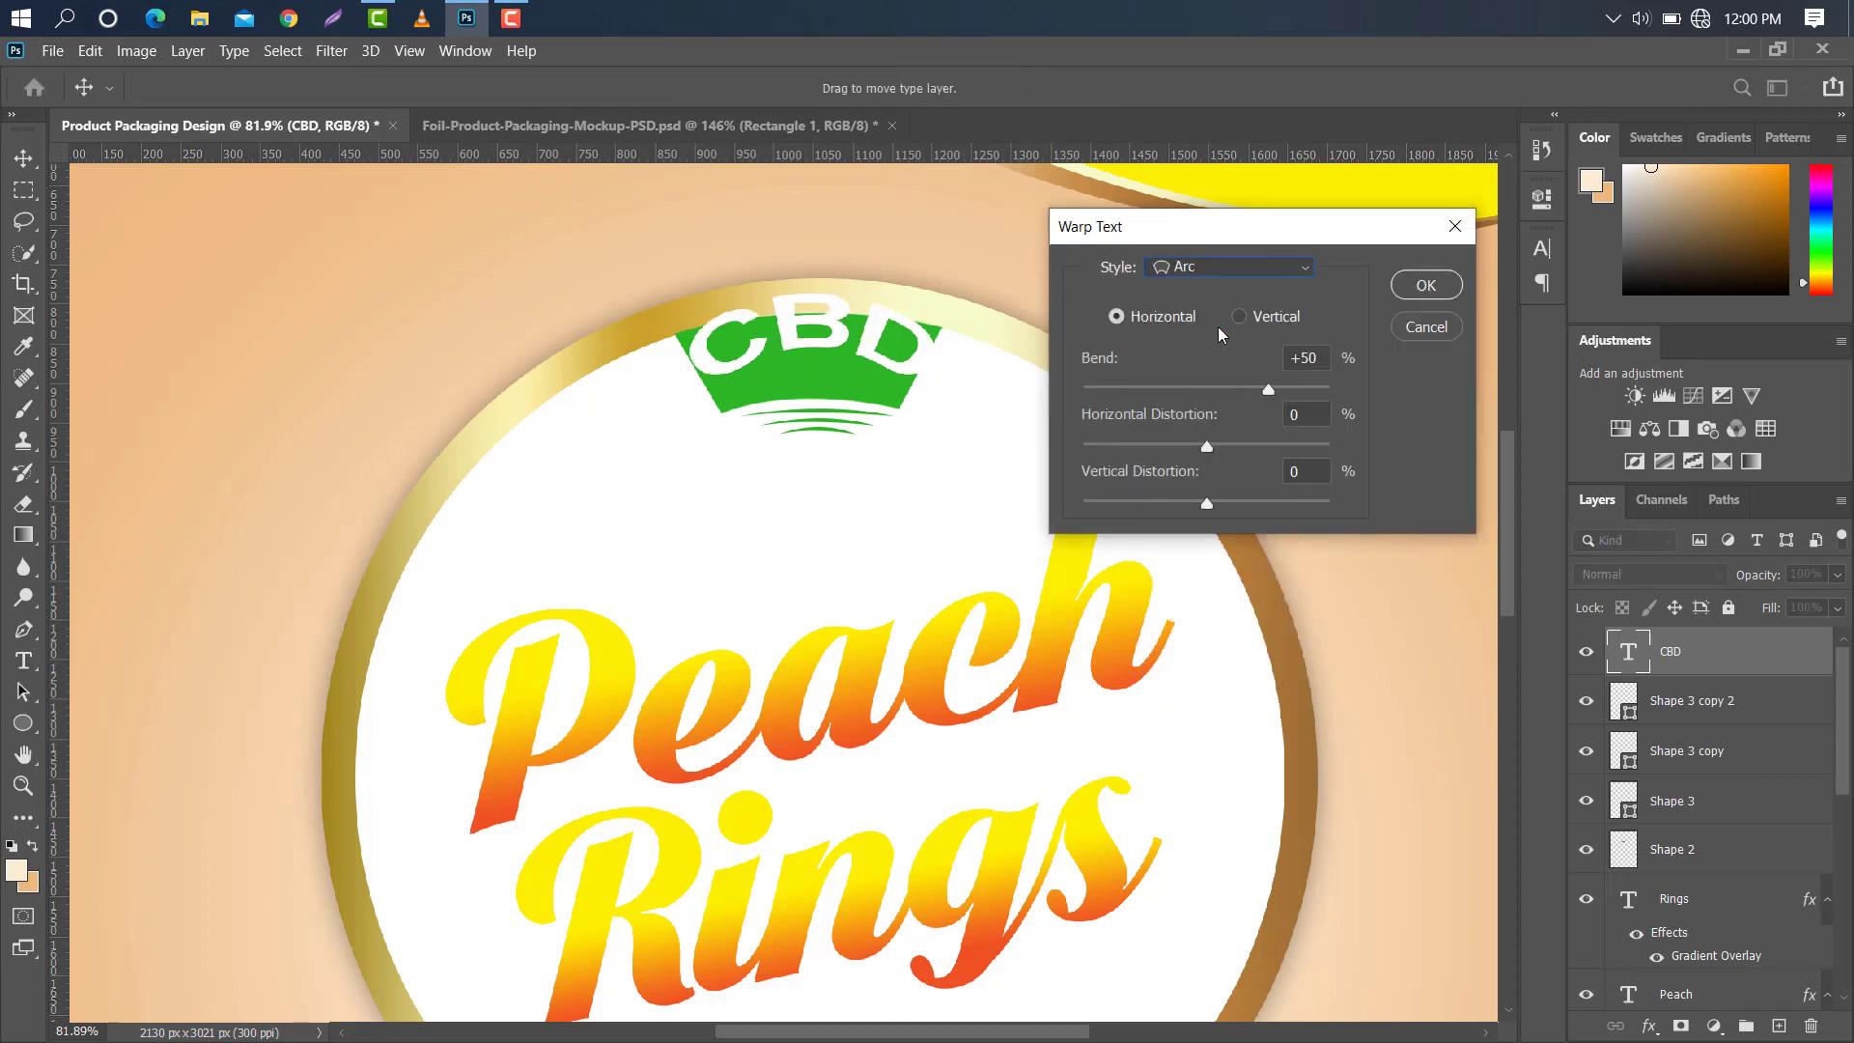
{"action": "left_click", "coordinate": [1218, 388]}
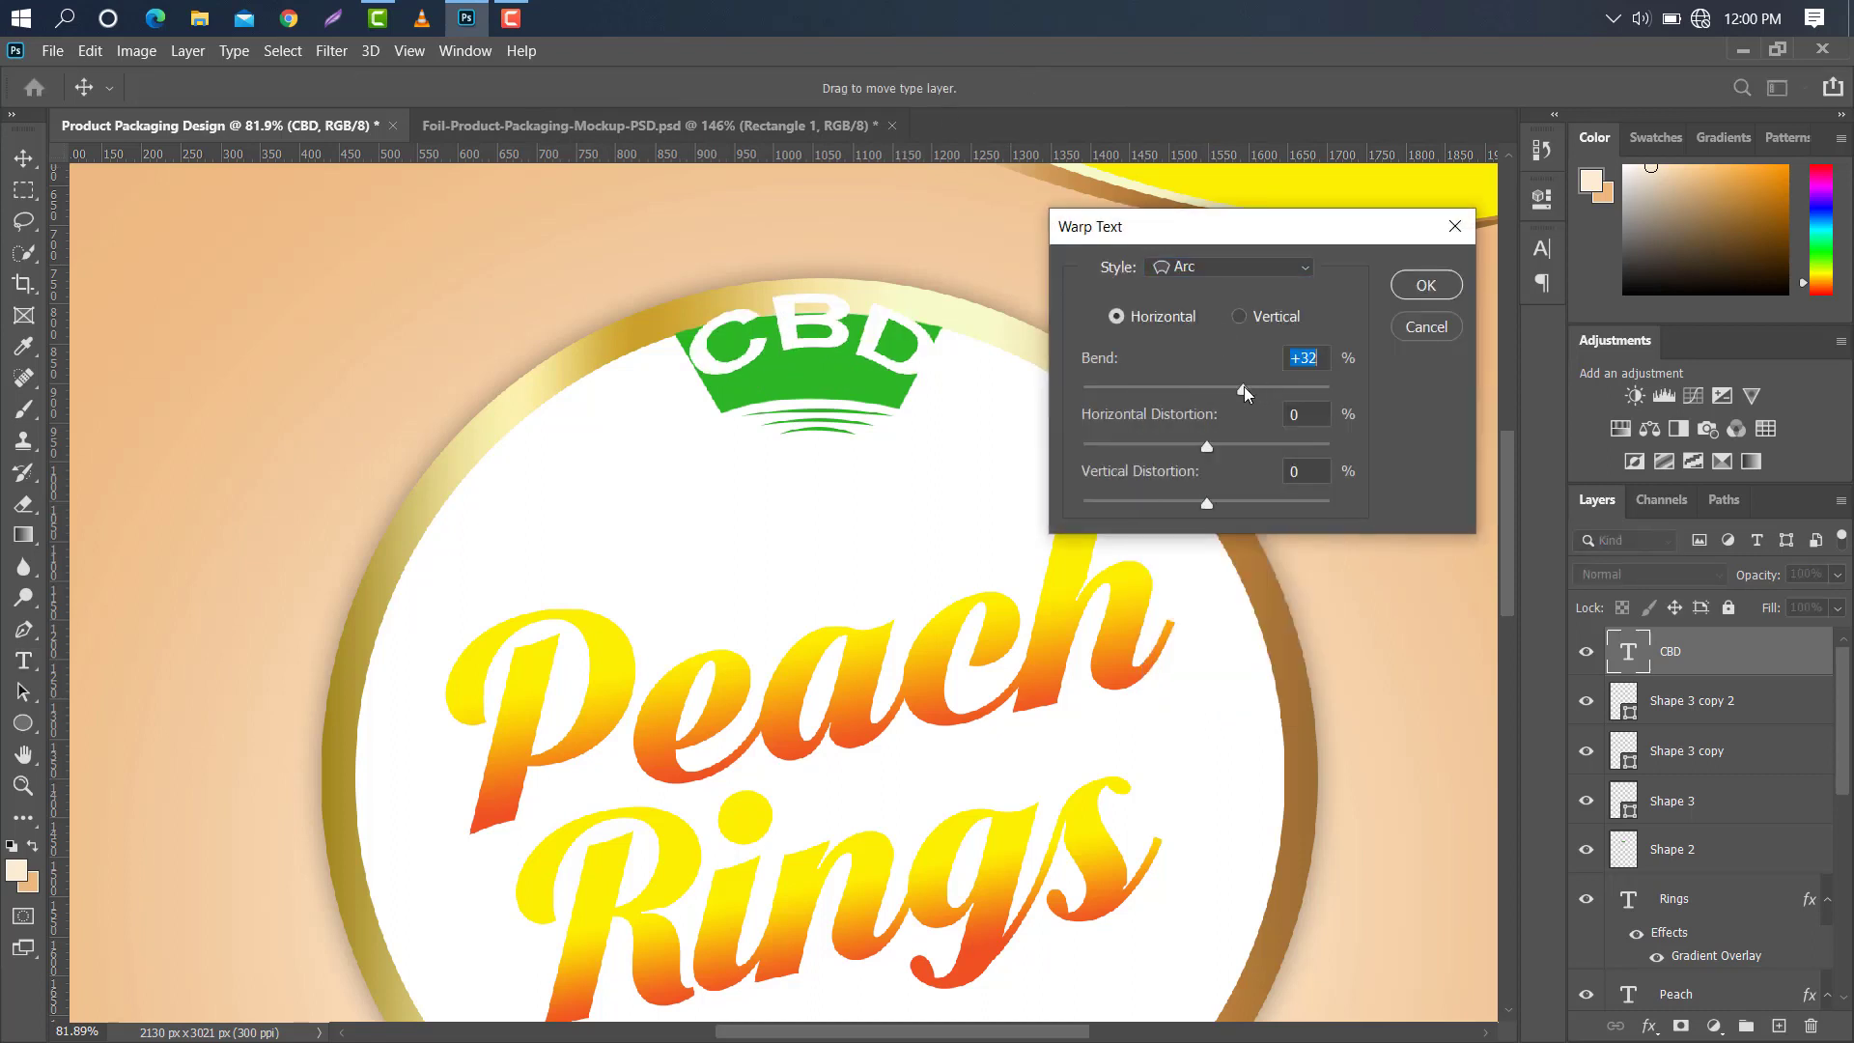
{"action": "left_click", "coordinate": [1427, 285]}
{"action": "scroll", "coordinate": [852, 409], "scroll_direction": "down", "scroll_amount": 3}
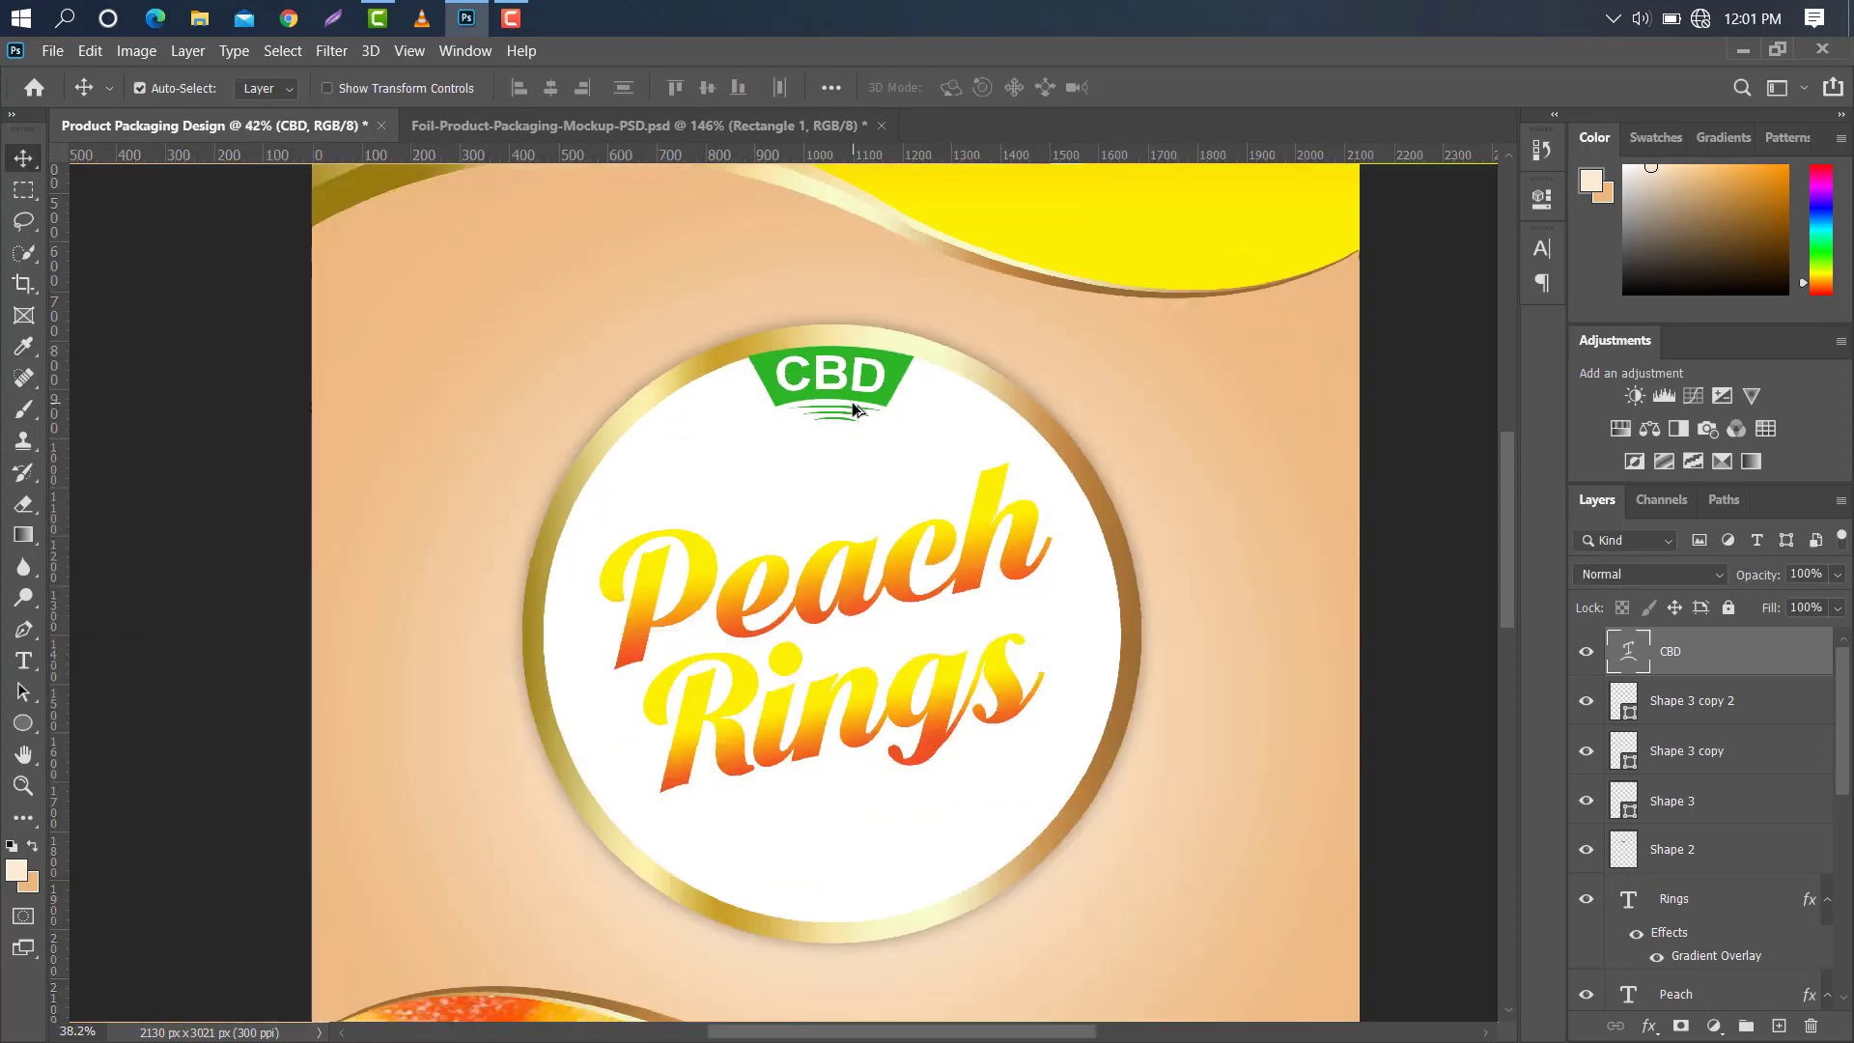
{"action": "scroll", "coordinate": [852, 408], "scroll_direction": "down", "scroll_amount": 2}
Place the peach image pngegg.png from the desktop into the packaging design.
{"action": "left_click", "coordinate": [1743, 50]}
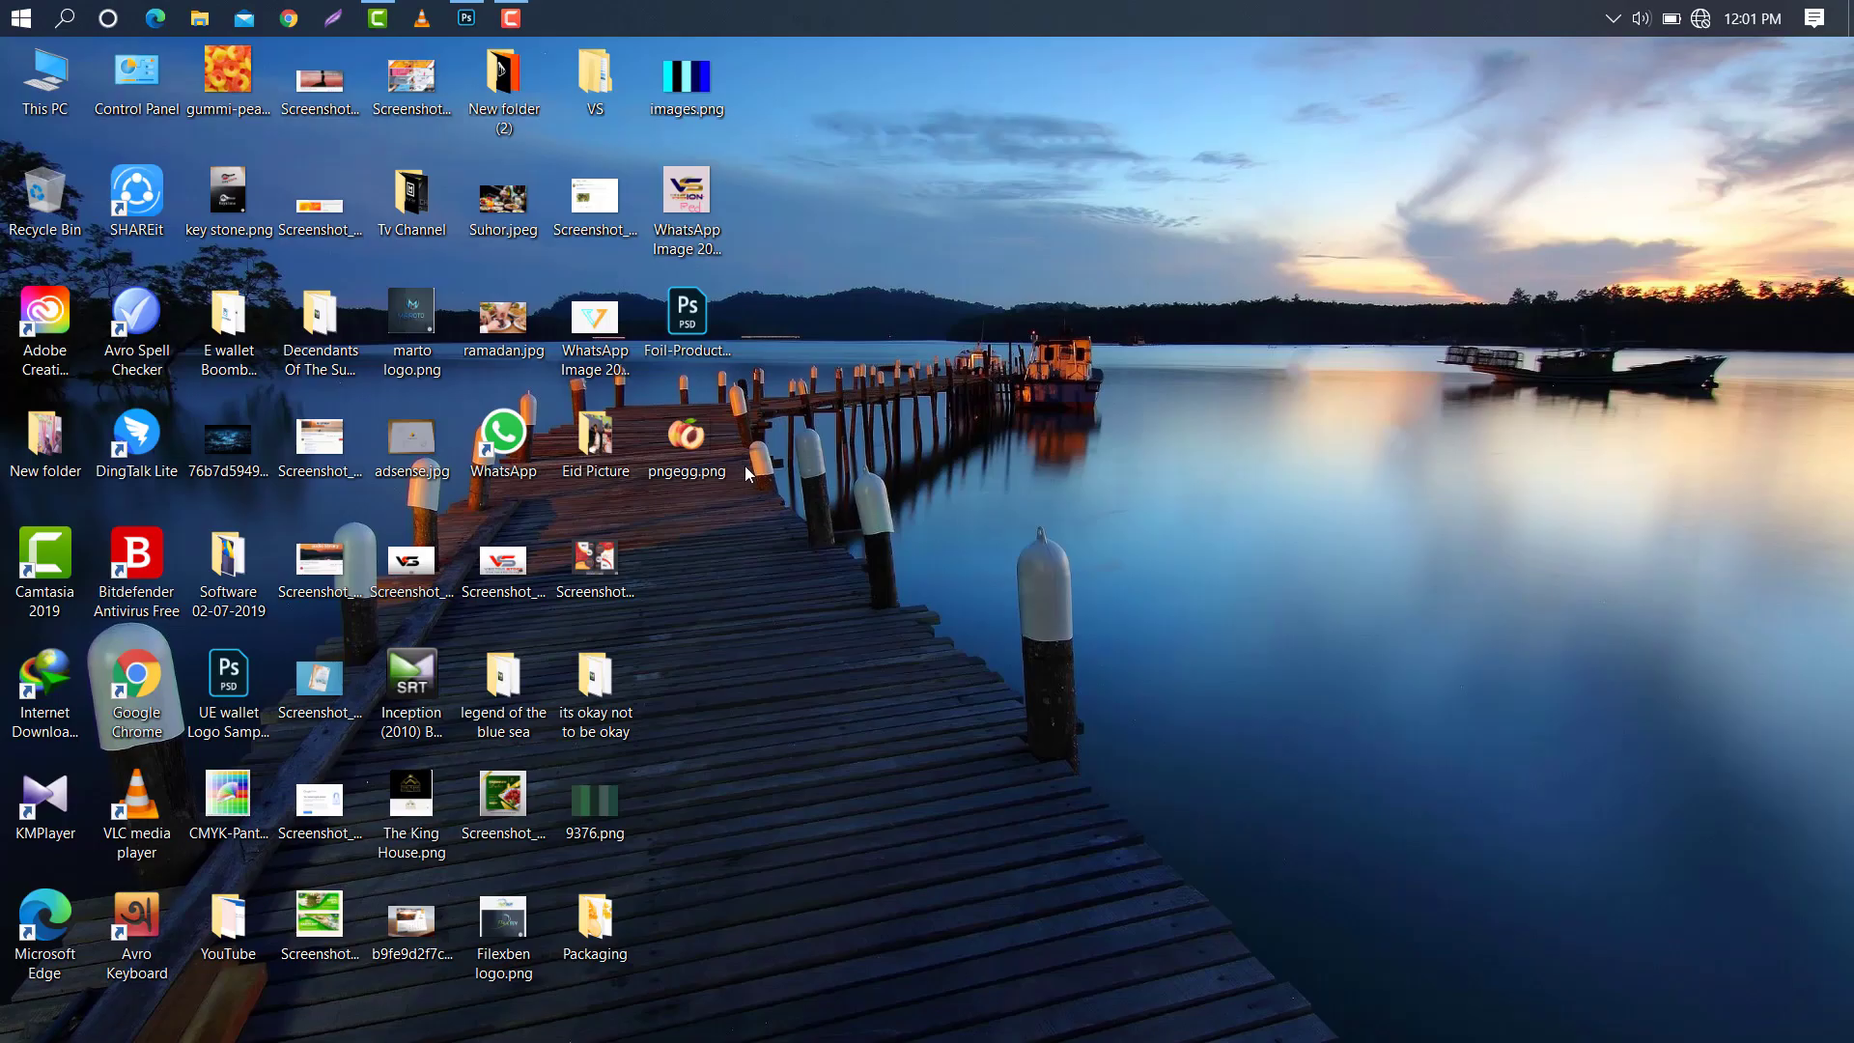
{"action": "left_click", "coordinate": [473, 20]}
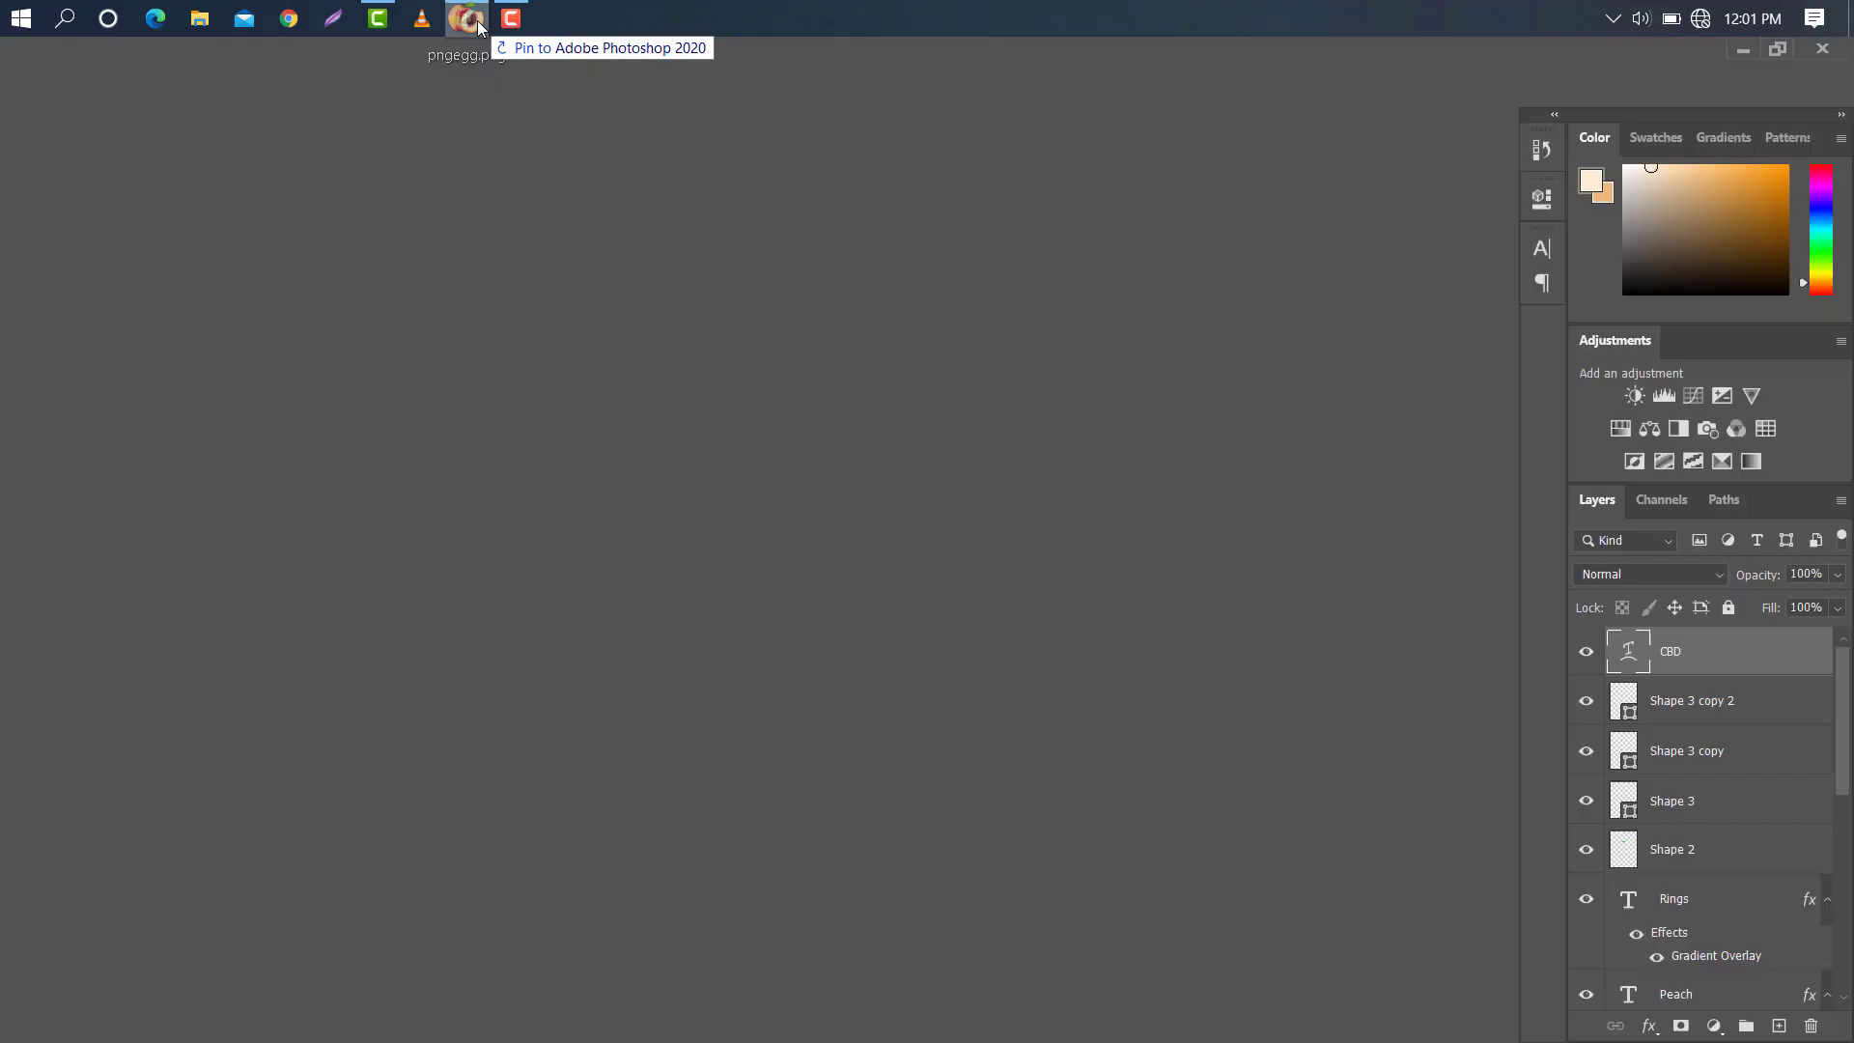
{"action": "left_click_drag", "start_coordinate": [947, 751], "coordinate": [949, 752]}
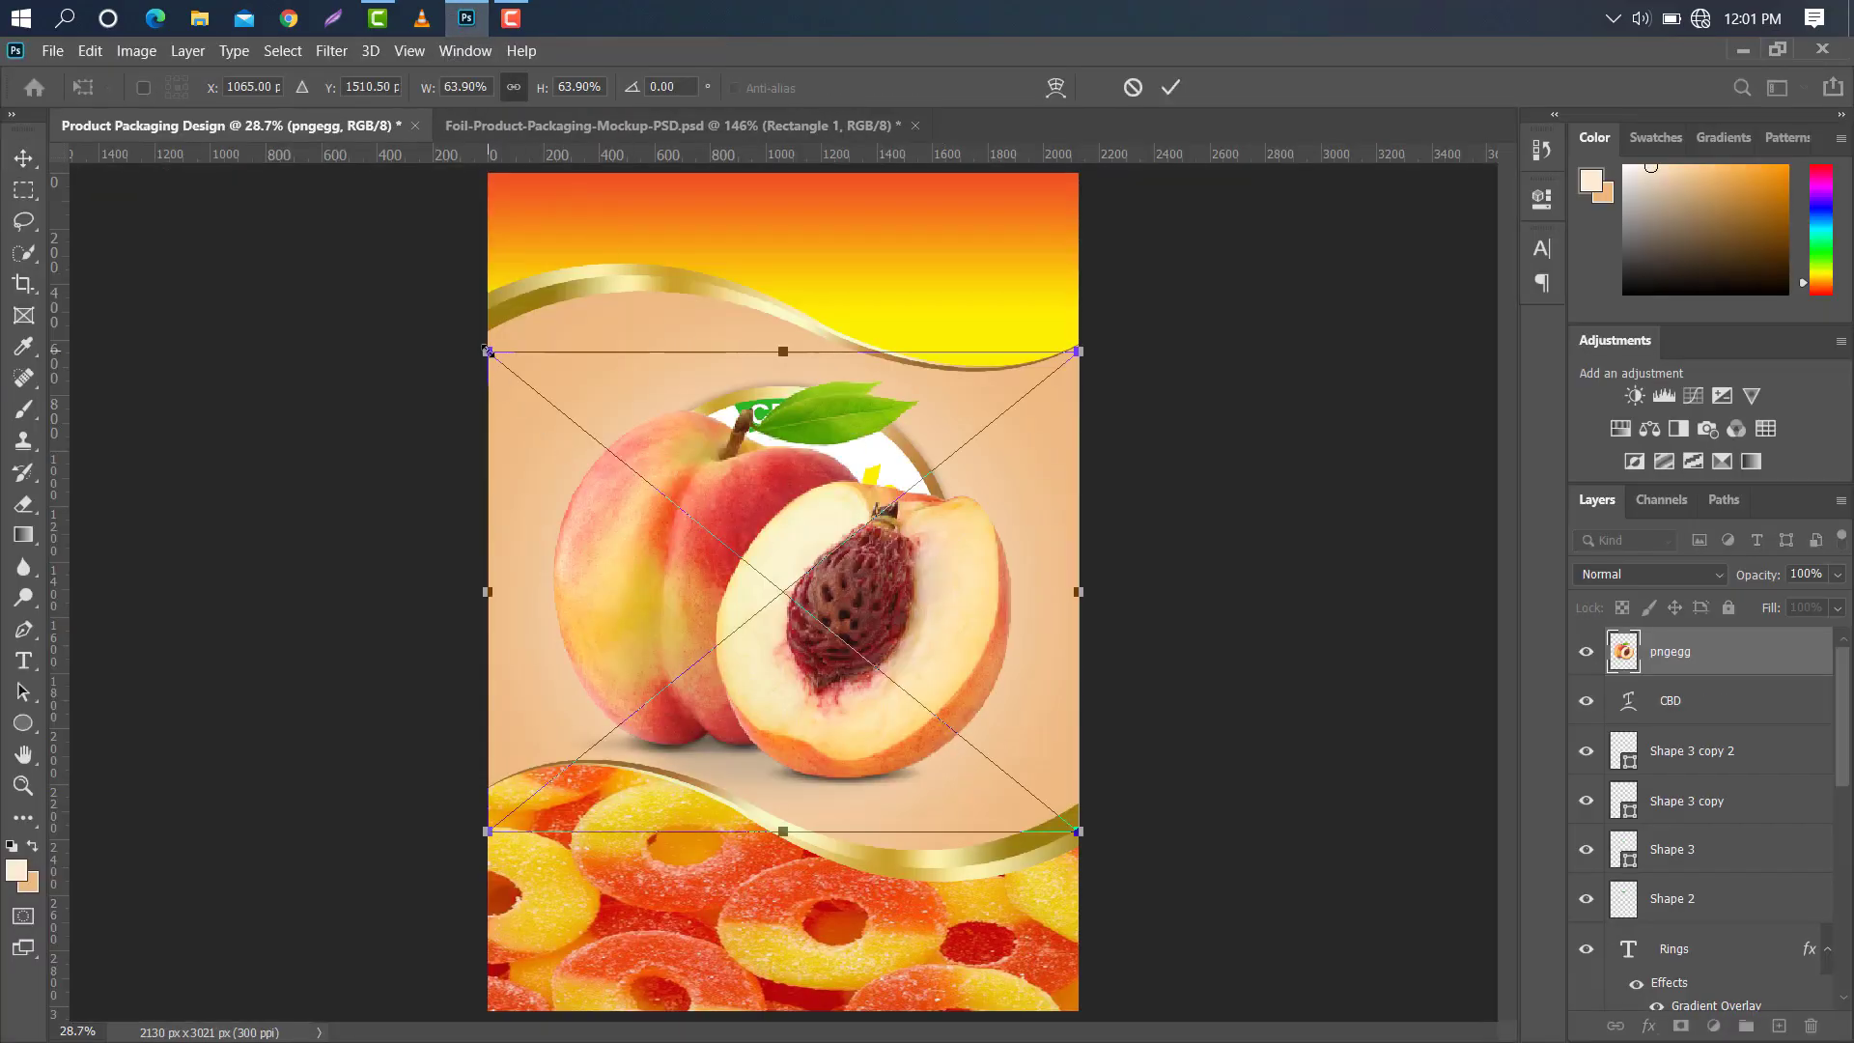
Scale the peach image down and position it at the circle's lower right, just above the lower gold band.
{"action": "left_click_drag", "start_coordinate": [487, 352], "coordinate": [825, 606]}
{"action": "left_click_drag", "start_coordinate": [1078, 728], "coordinate": [1028, 759]}
{"action": "left_click_drag", "start_coordinate": [956, 763], "coordinate": [995, 768]}
{"action": "left_click_drag", "start_coordinate": [860, 683], "coordinate": [853, 678]}
{"action": "left_click", "coordinate": [1170, 88]}
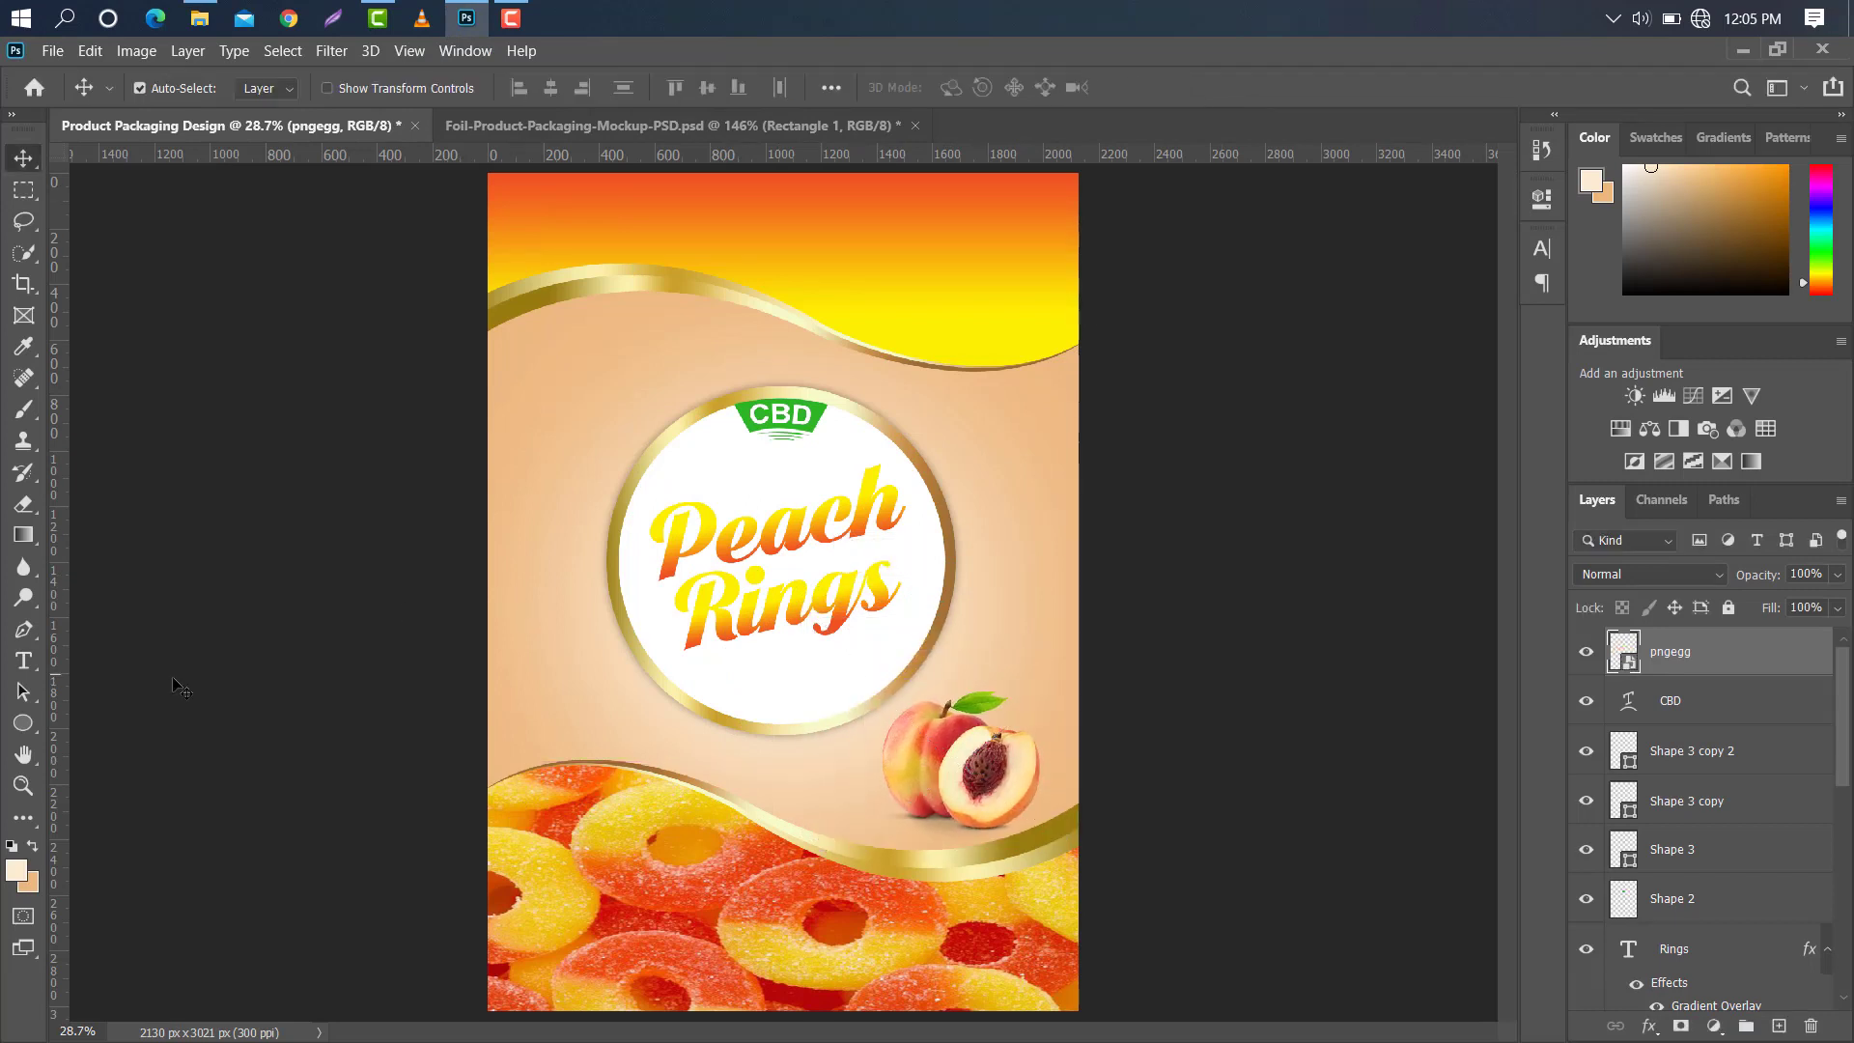
Add the text "Avarna" in the peach area above and left of the circle, just below the header's gold band.
{"action": "left_click", "coordinate": [27, 664]}
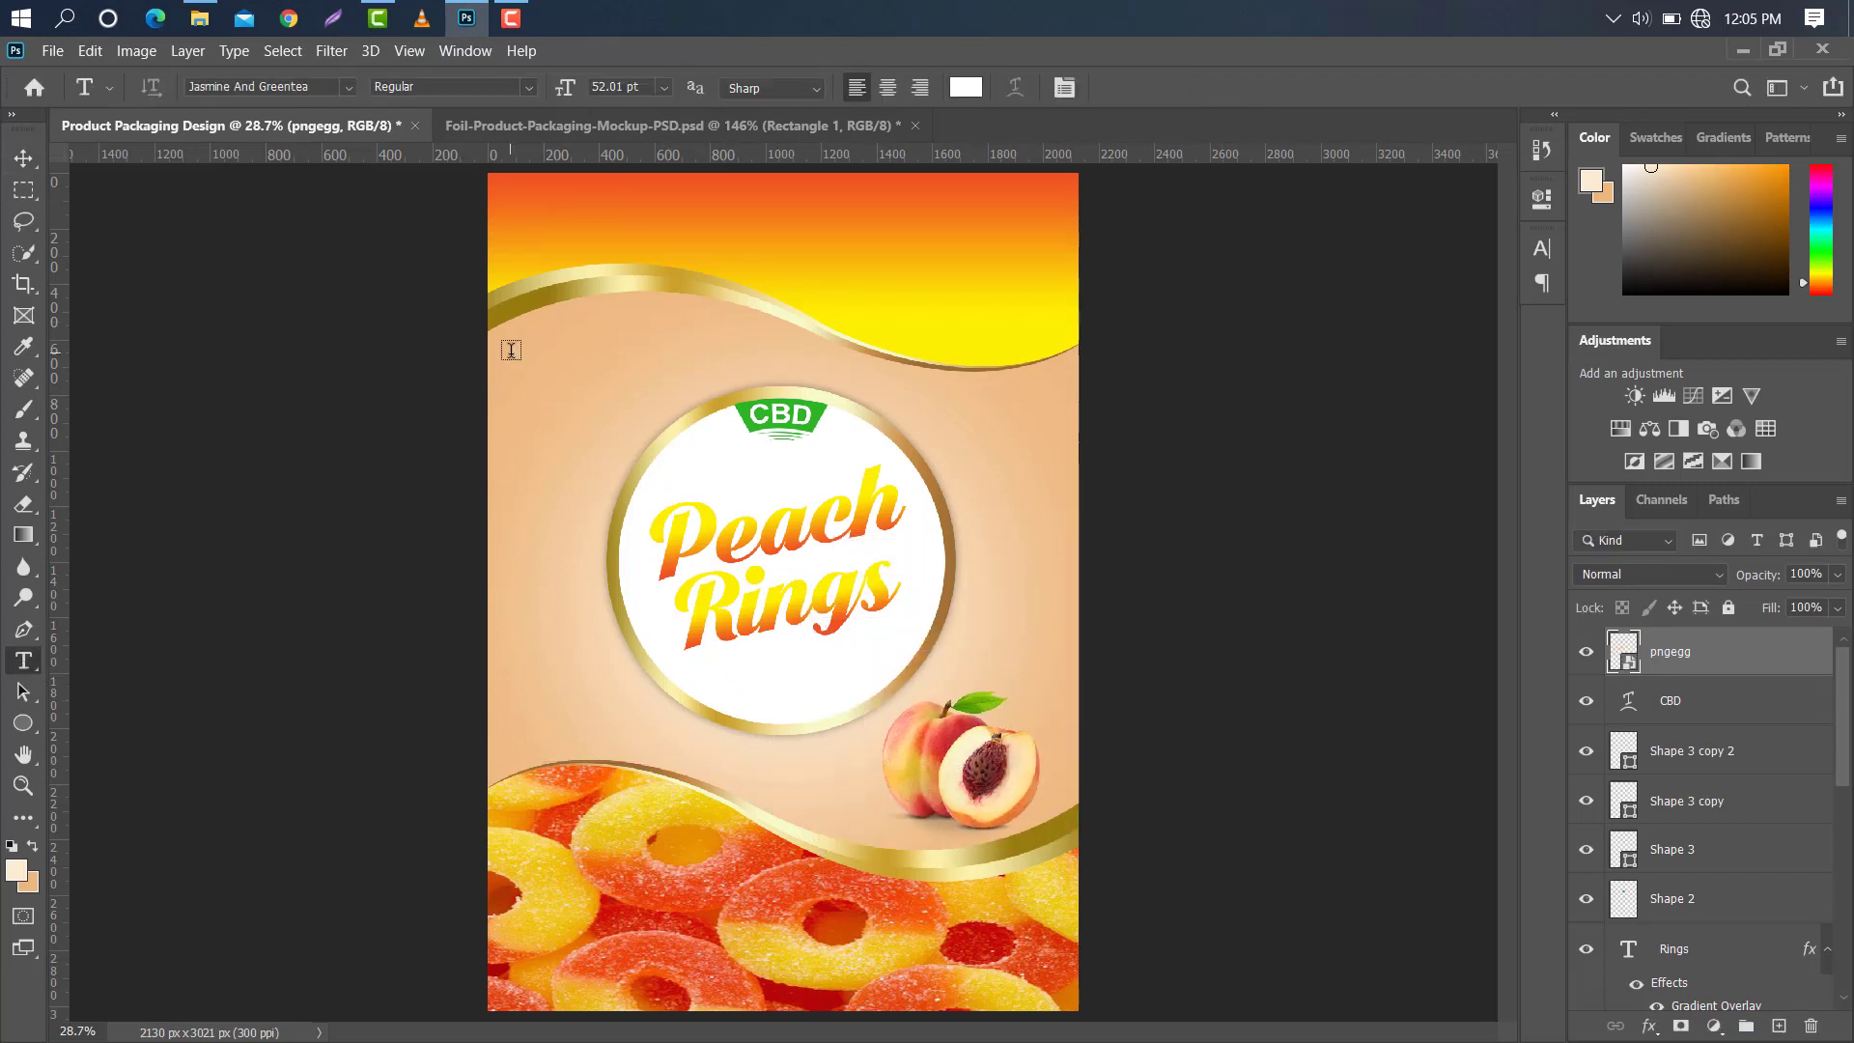
{"action": "left_click", "coordinate": [511, 352]}
{"action": "type", "text": "Ava"}
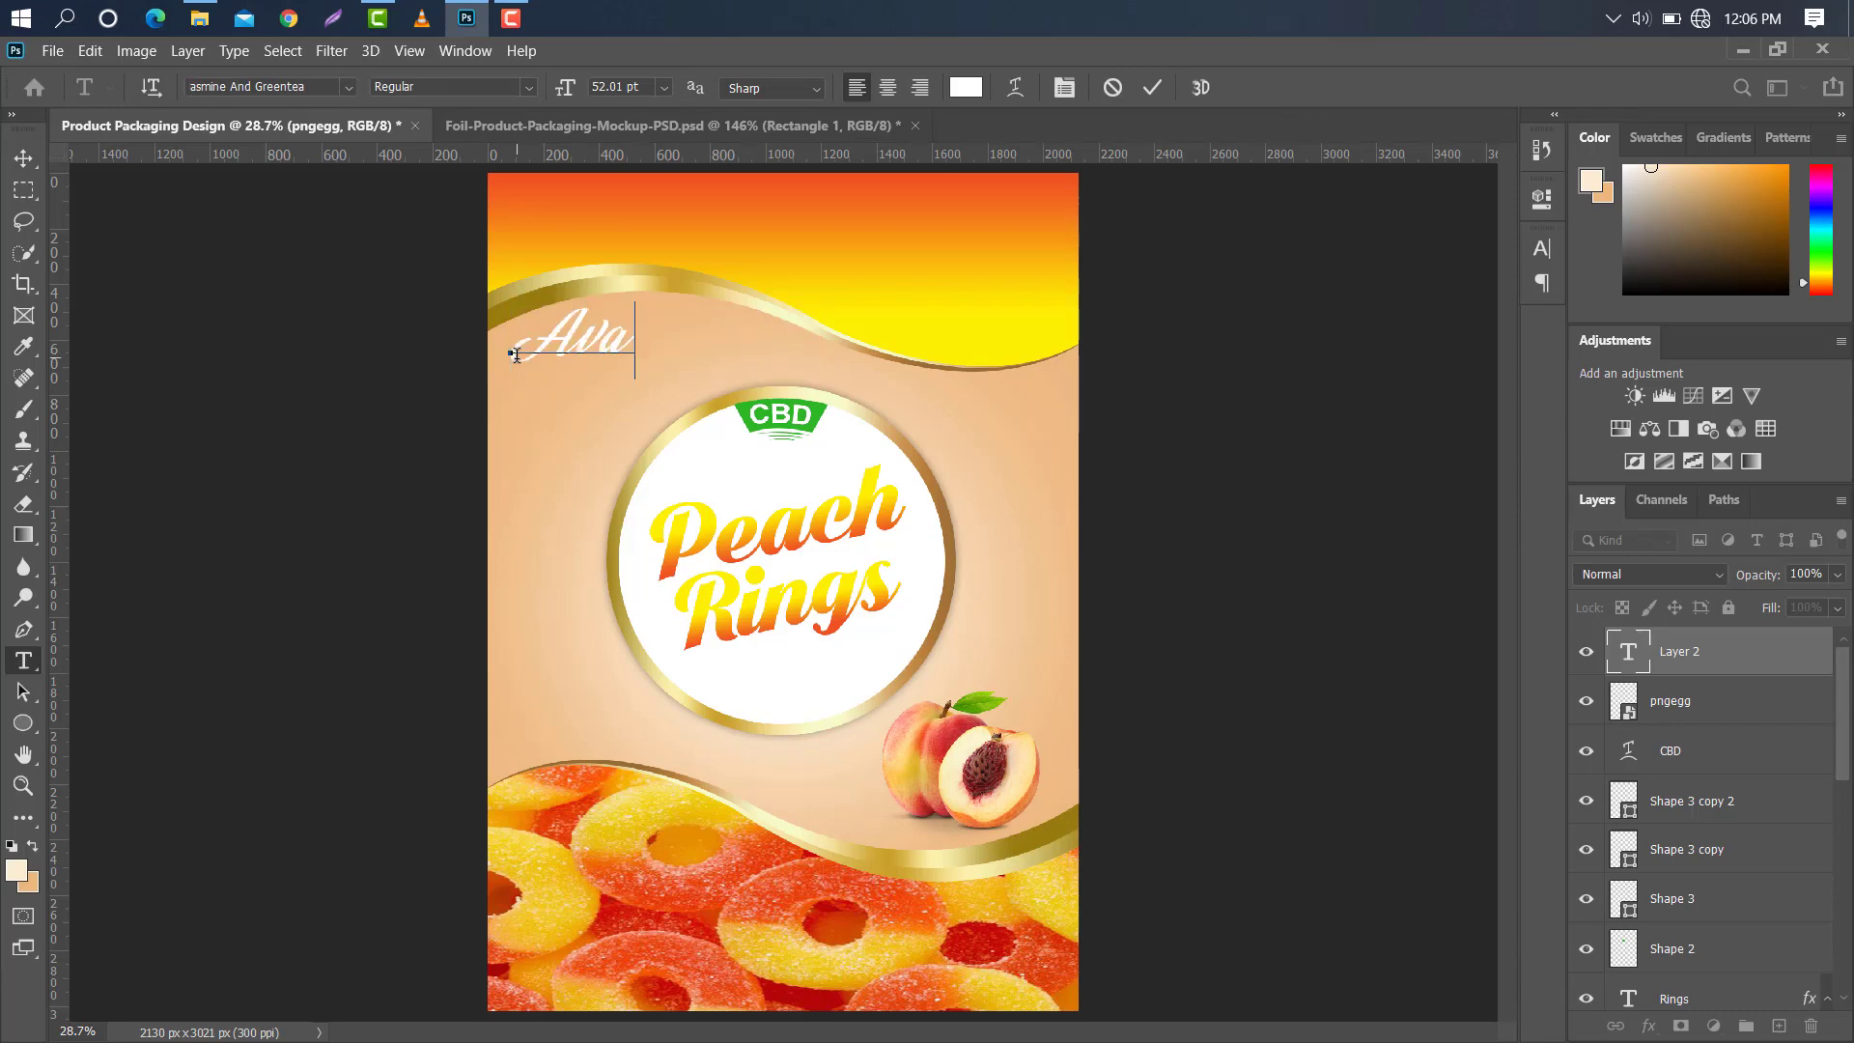
{"action": "type", "text": "rna"}
{"action": "left_click", "coordinate": [1149, 88]}
Finish the "Avarna" text in the Jasmine And Greentea font with white (ffffff) as its text colour.
{"action": "left_click", "coordinate": [1541, 249]}
{"action": "left_click", "coordinate": [1399, 284]}
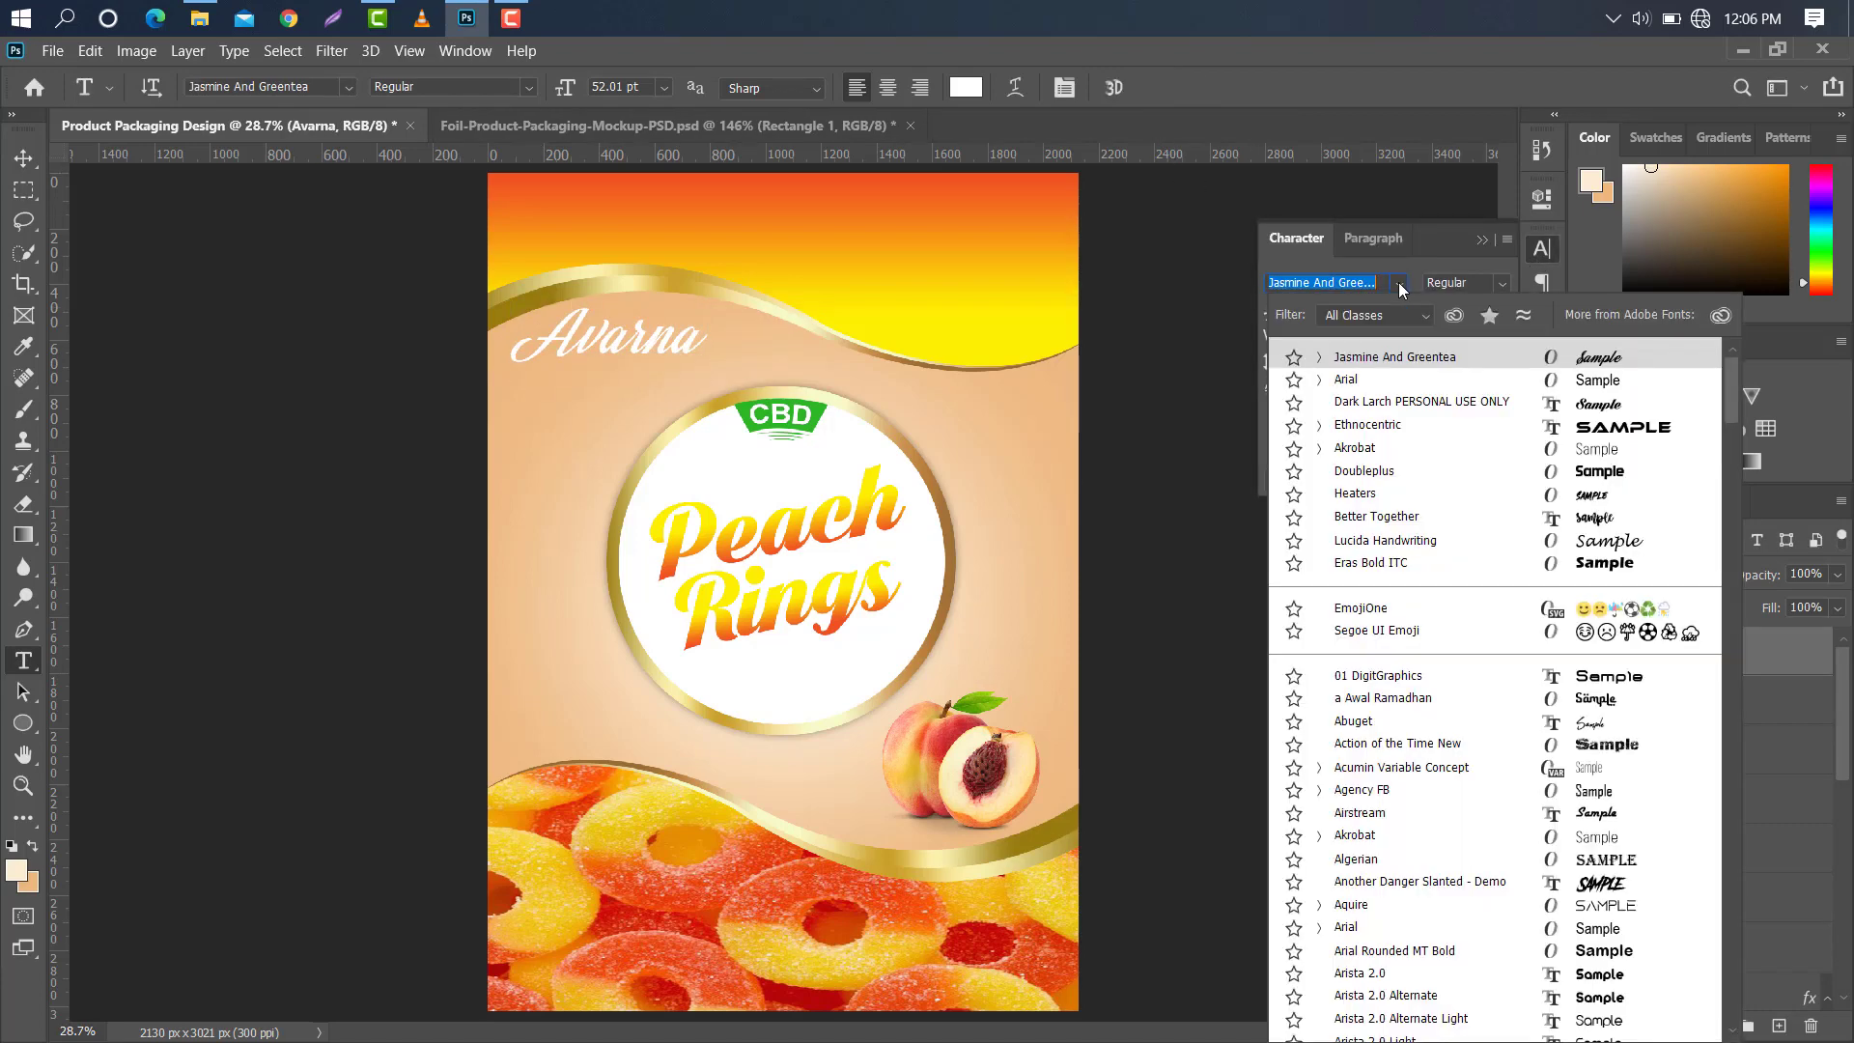
{"action": "left_click", "coordinate": [1394, 368]}
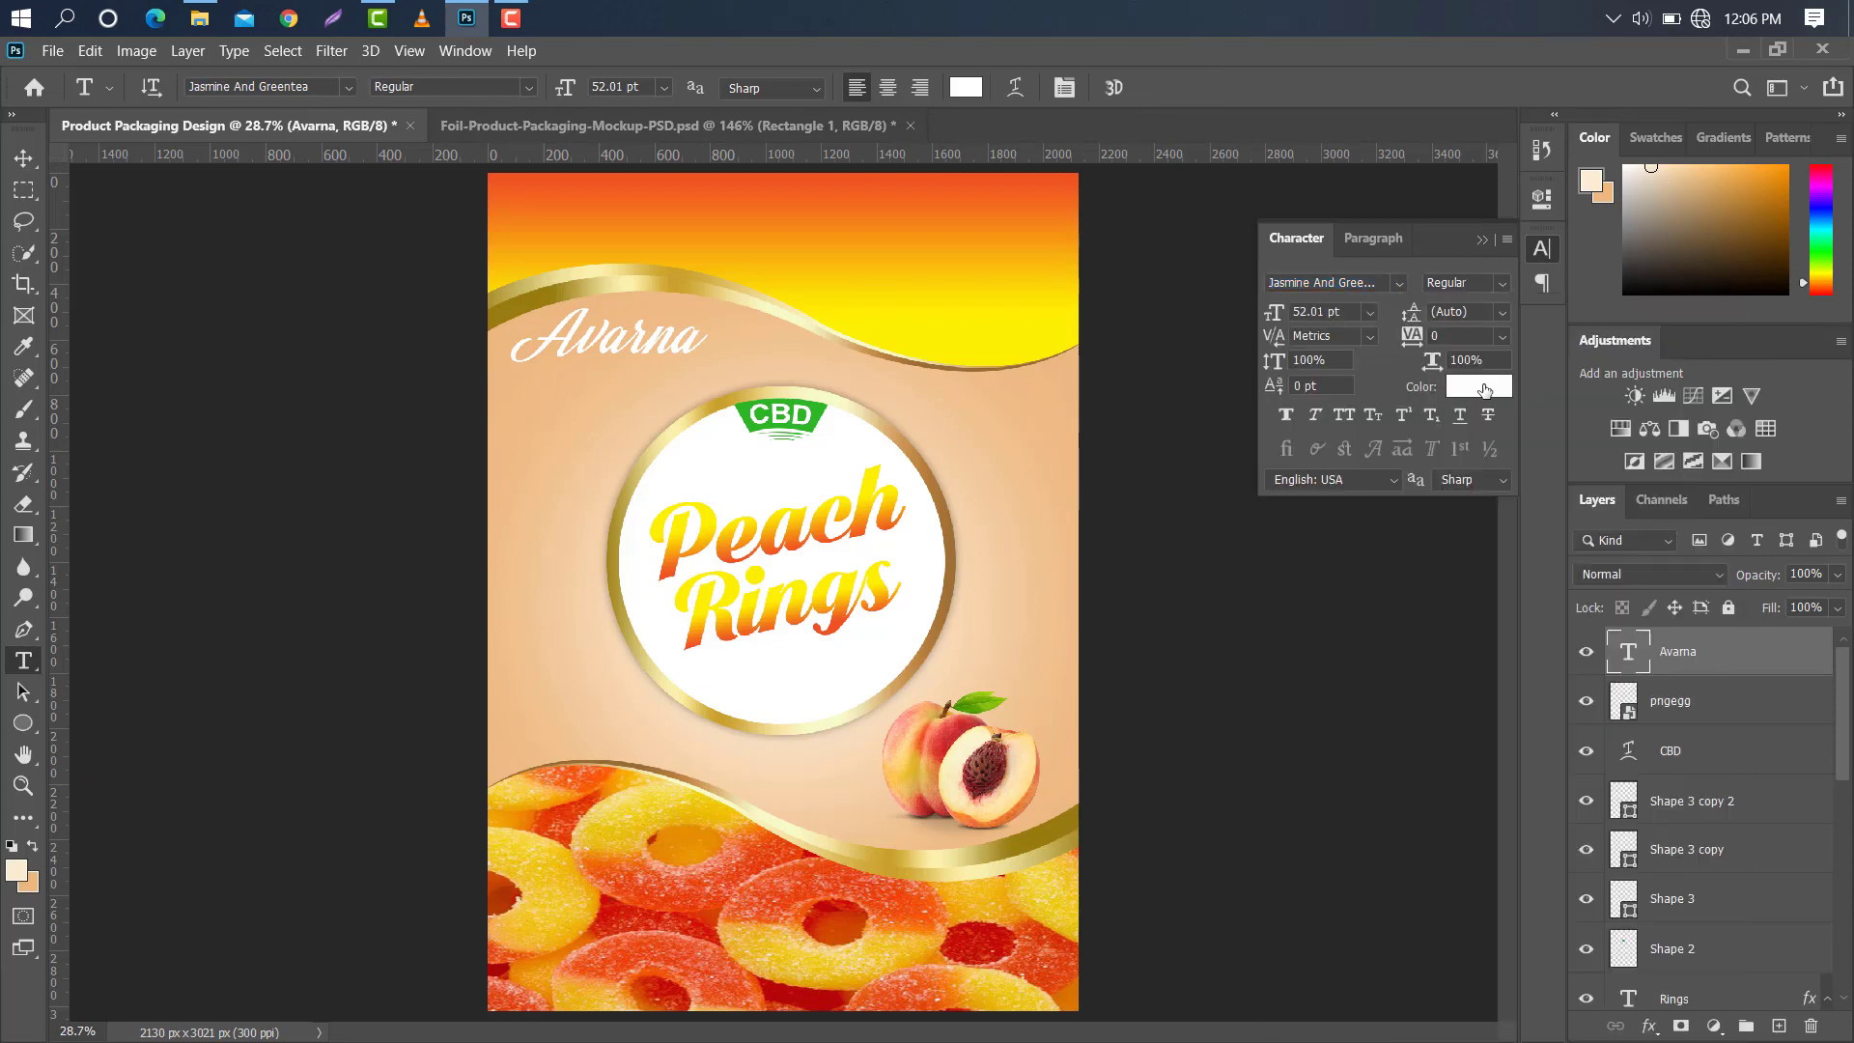
{"action": "left_click", "coordinate": [1487, 391]}
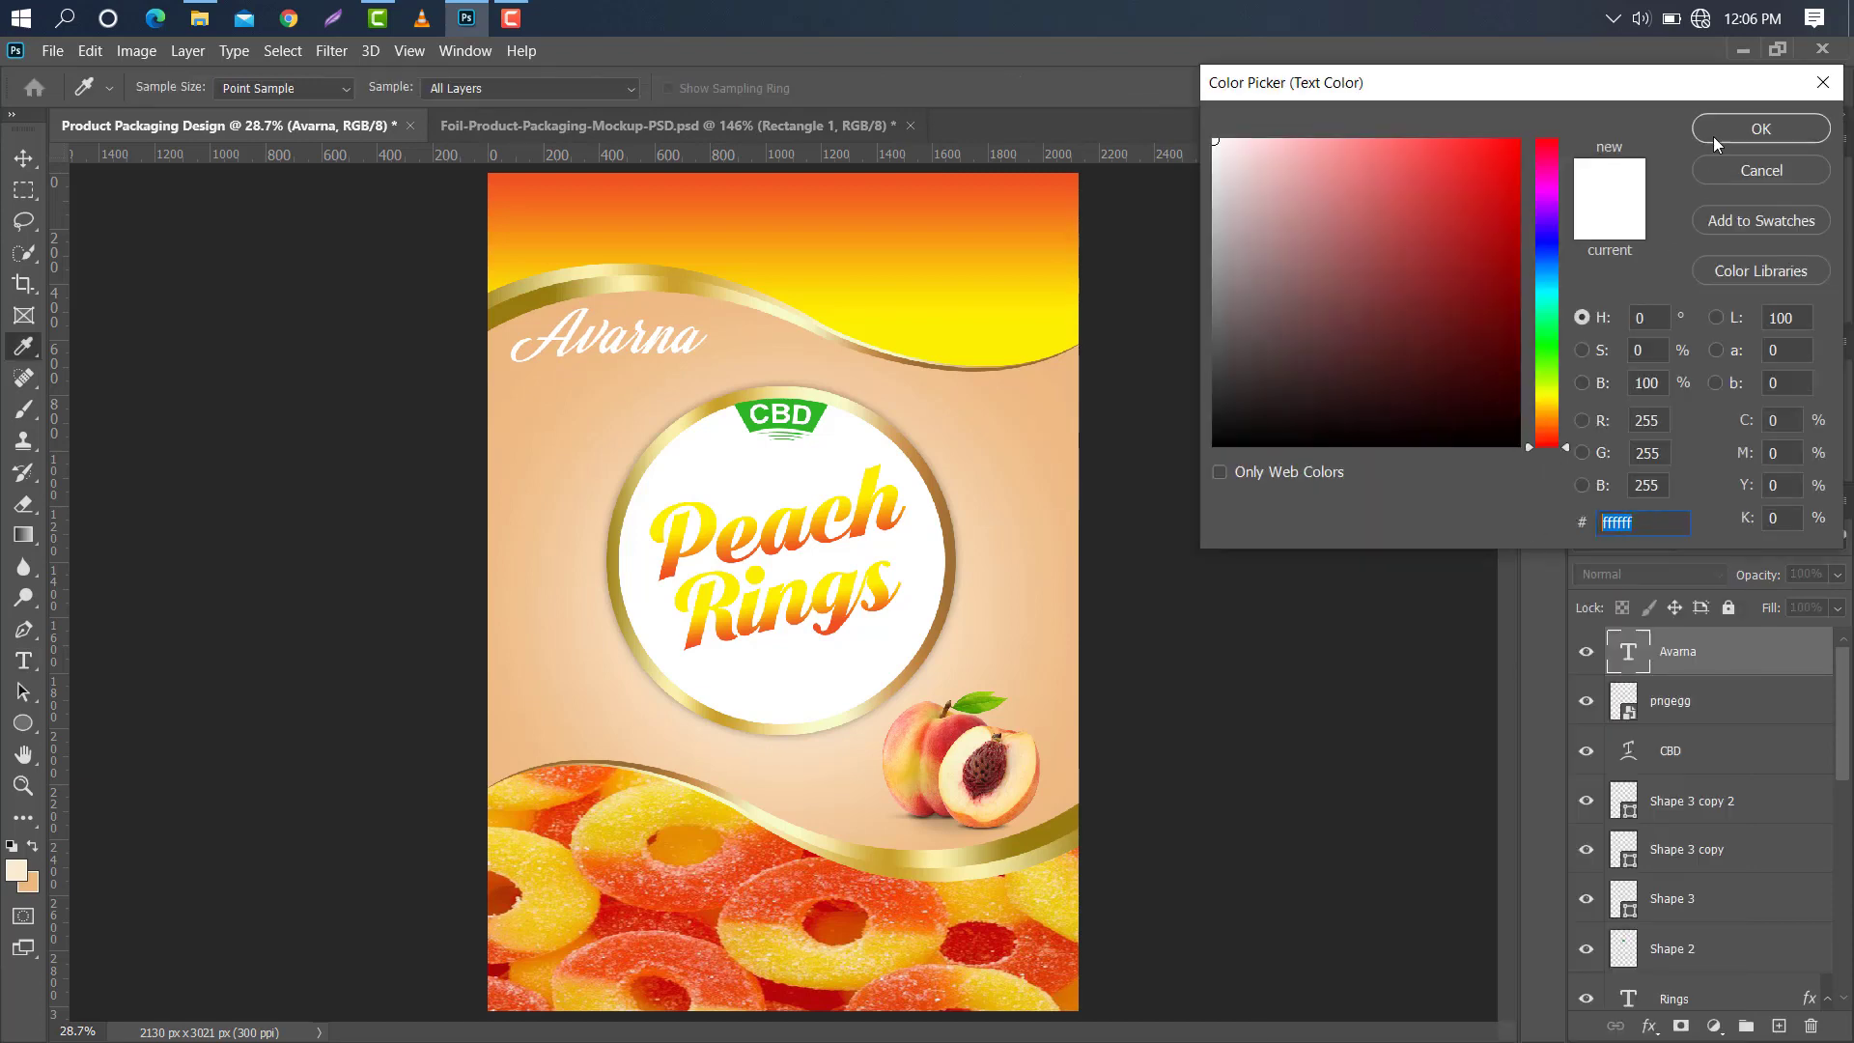
{"action": "left_click", "coordinate": [1716, 129]}
Move the "Avarna" text up into the yellow right-hand part of the header, above the gold band.
{"action": "key", "text": "ctrl+t"}
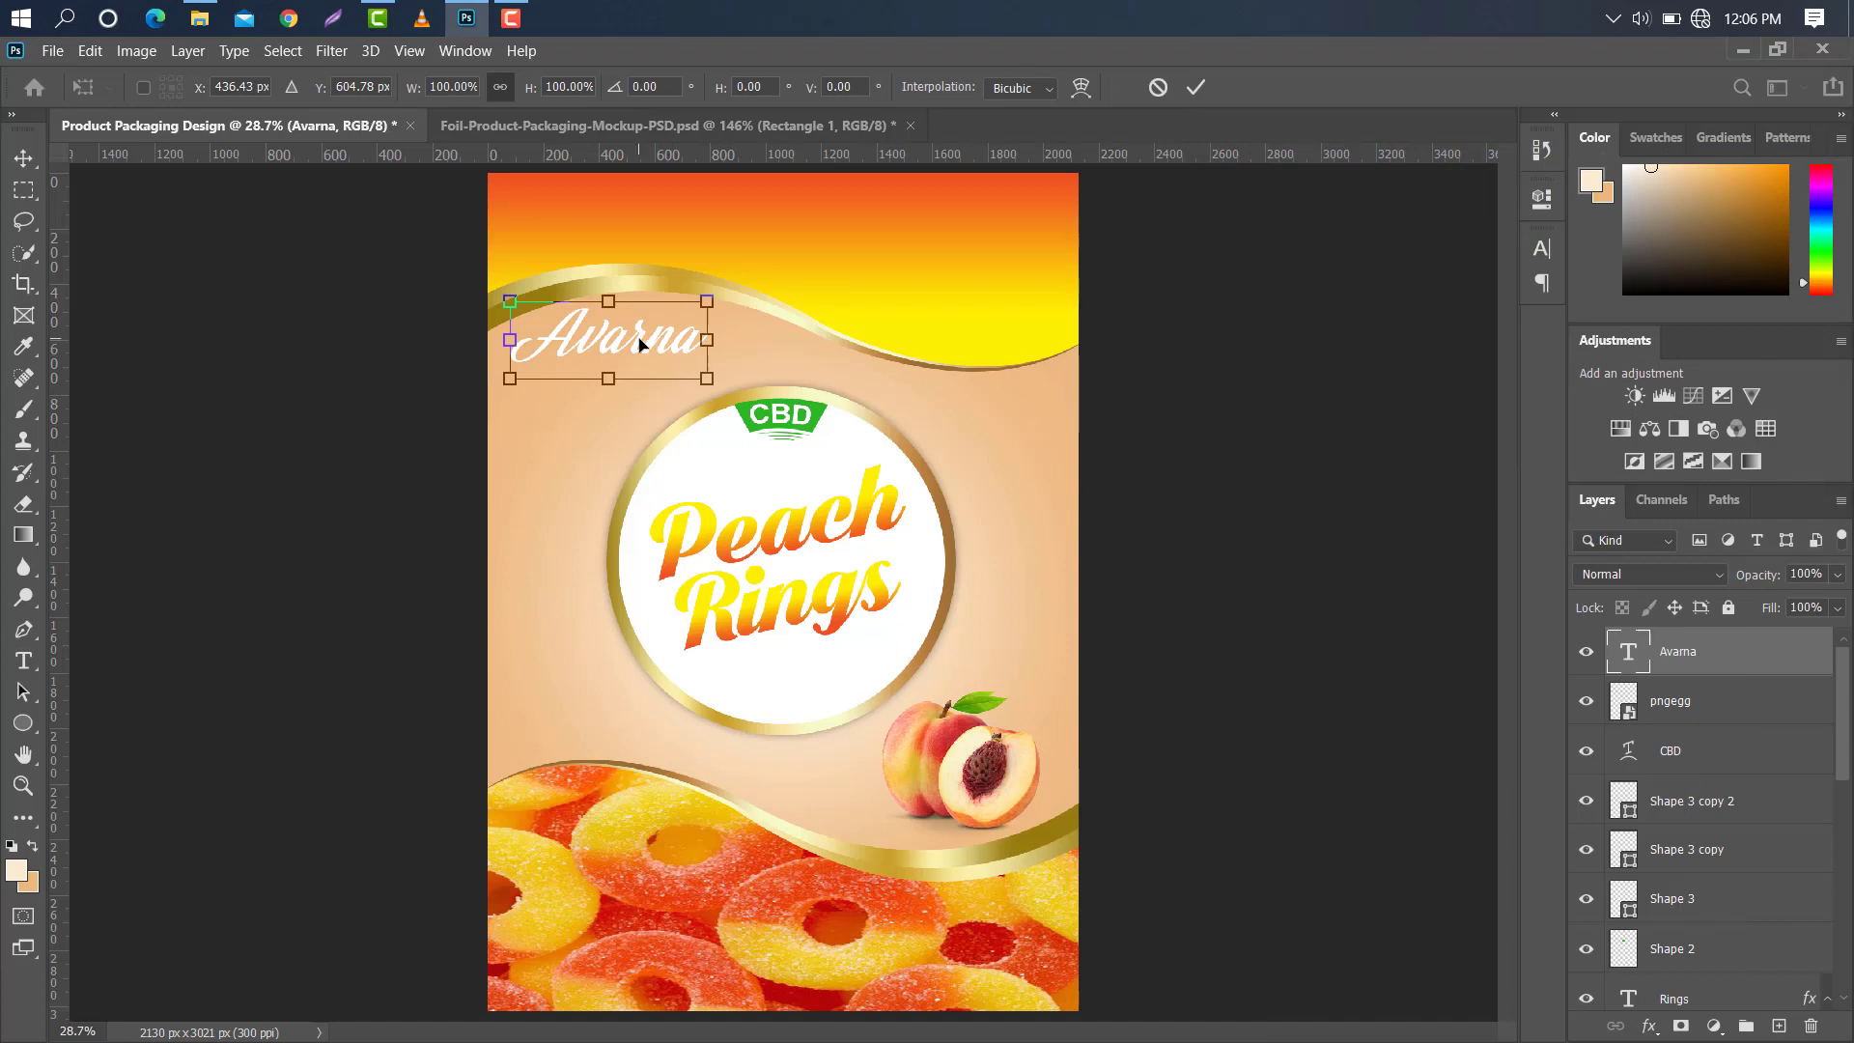
{"action": "left_click_drag", "start_coordinate": [640, 343], "coordinate": [1006, 321]}
{"action": "left_click", "coordinate": [1195, 85]}
{"action": "left_click", "coordinate": [22, 158]}
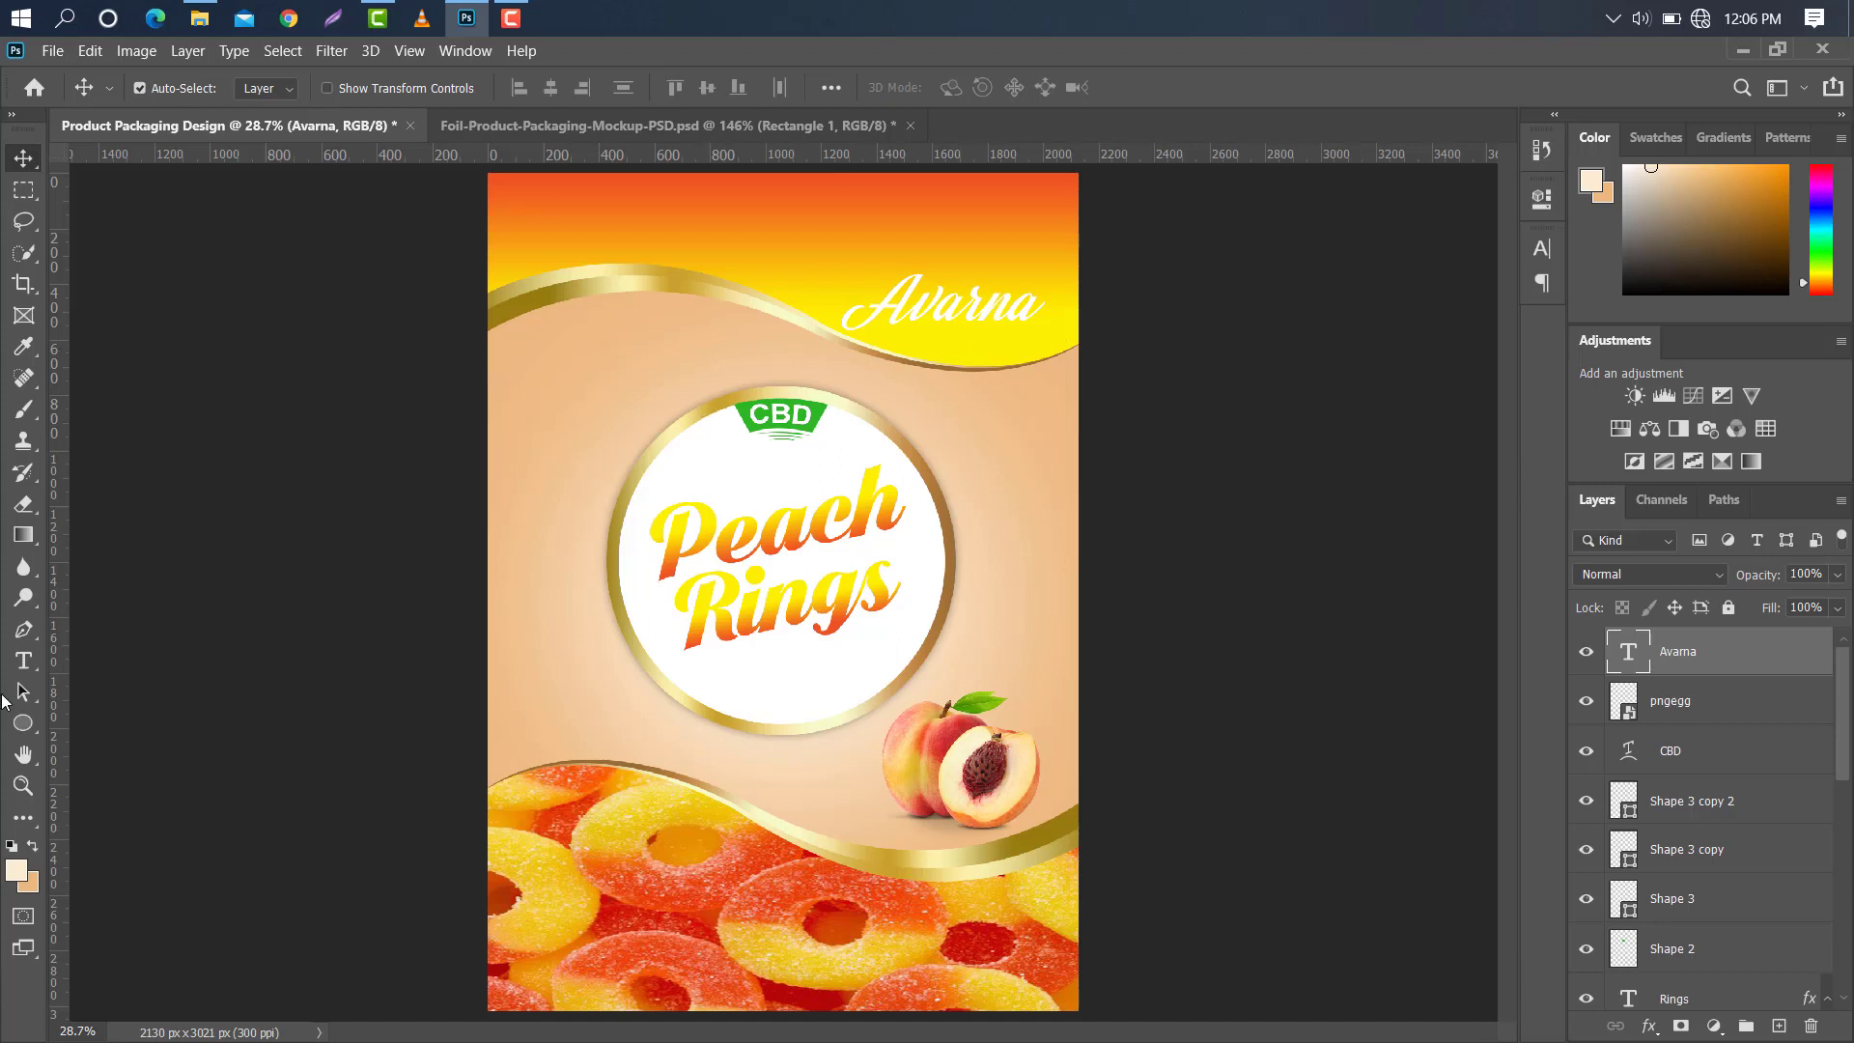
Add the text "GROUP" just below the "Avarna" lettering in the header.
{"action": "left_click", "coordinate": [23, 661]}
{"action": "left_click", "coordinate": [873, 385]}
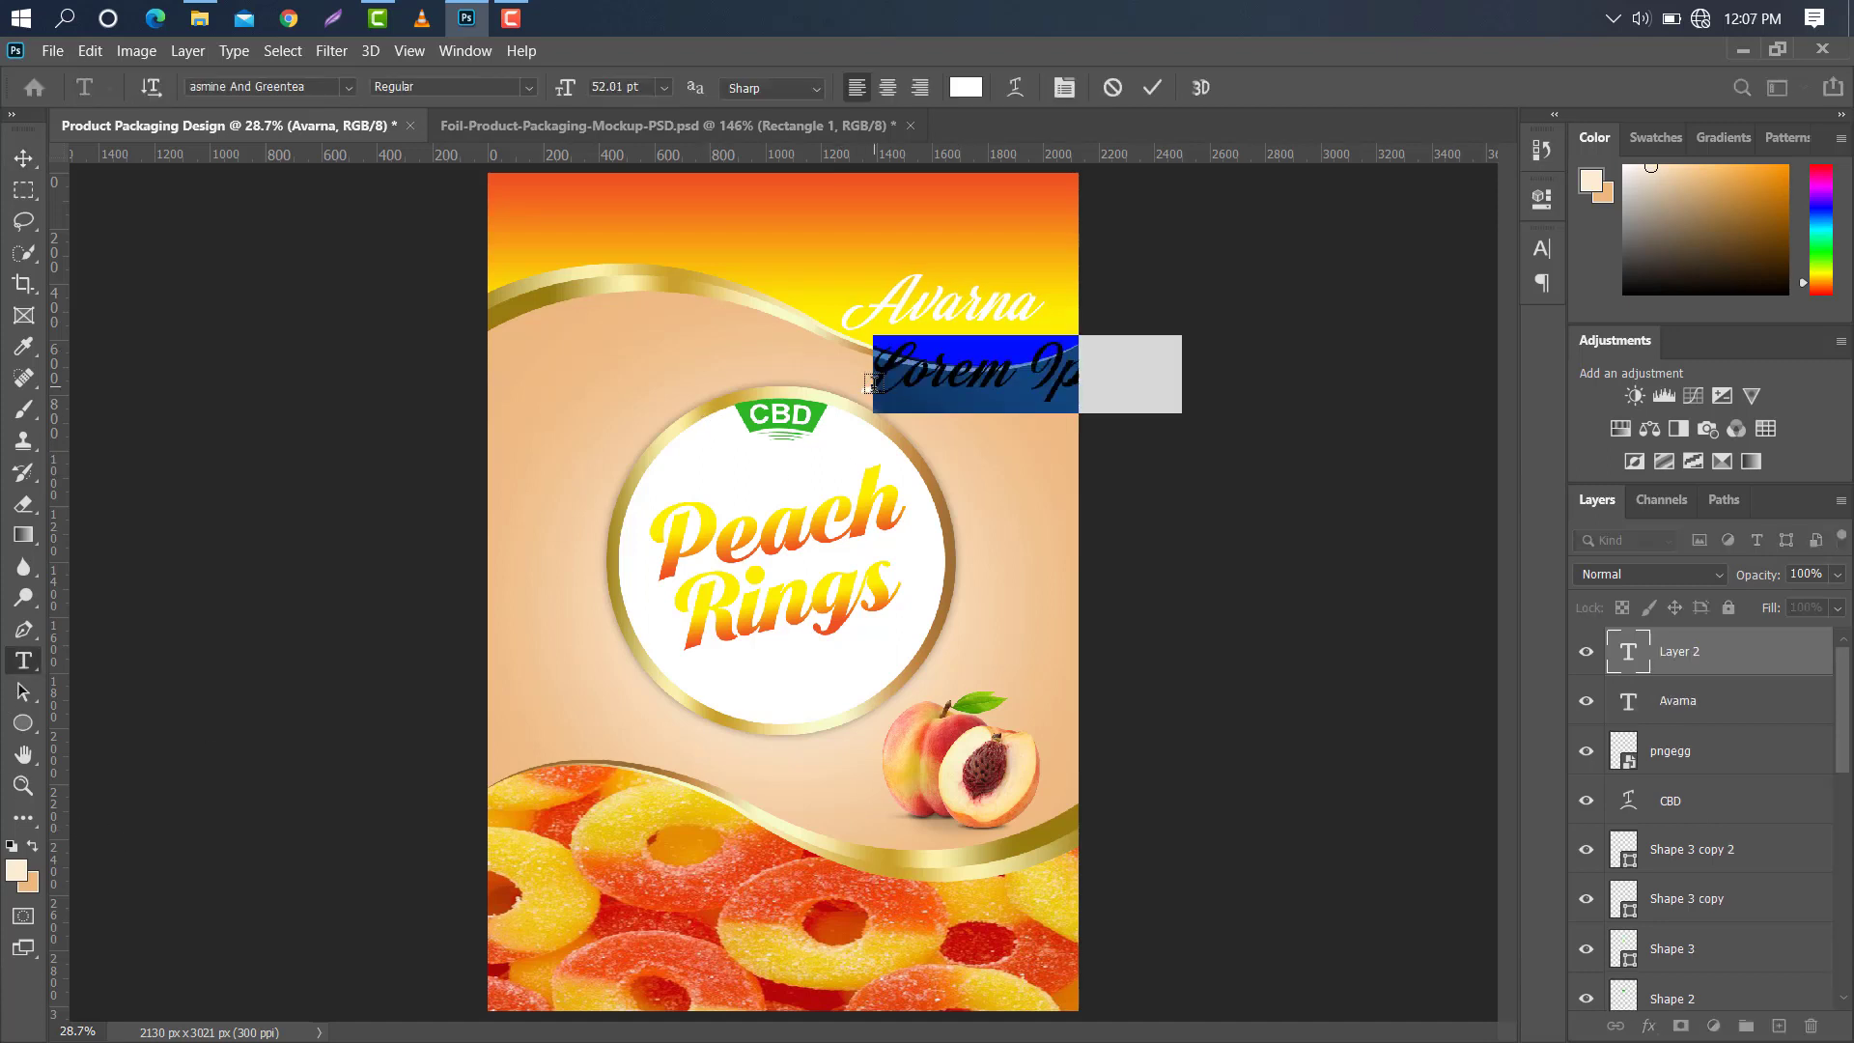
{"action": "type", "text": "GROUP"}
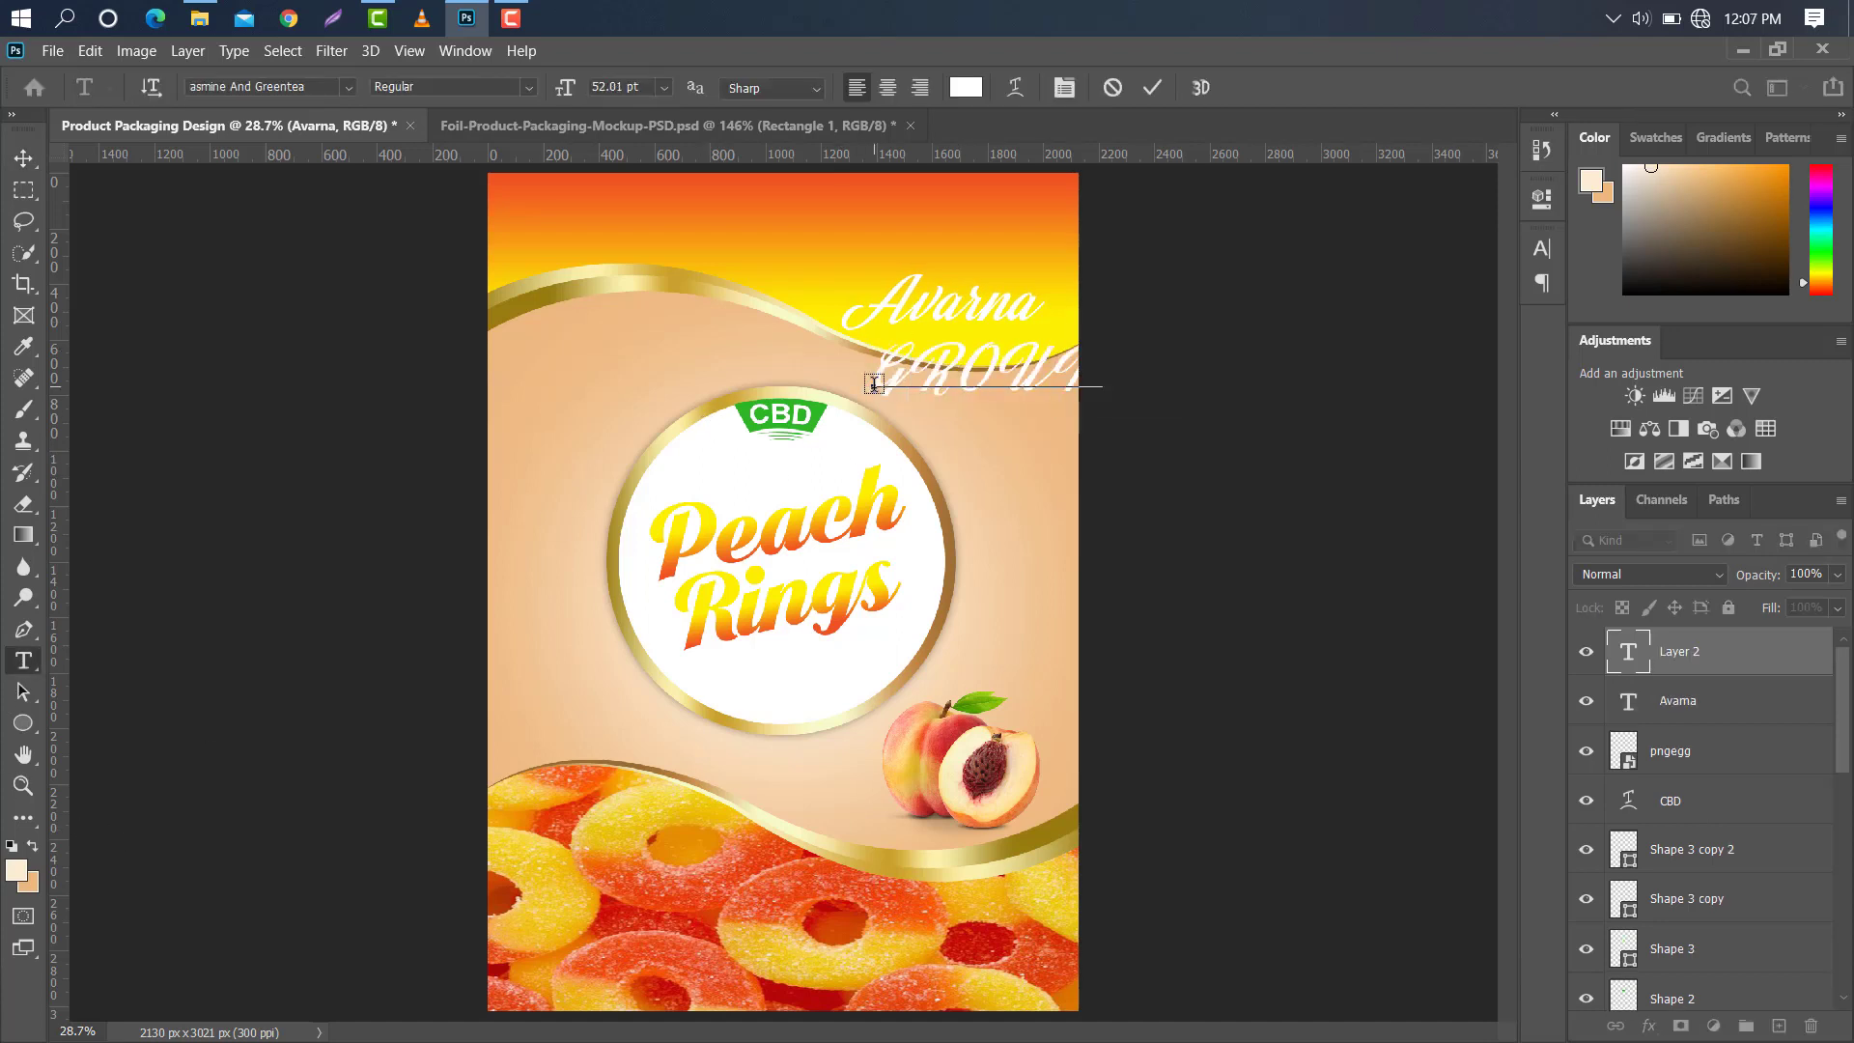
{"action": "left_click", "coordinate": [1153, 89]}
Change the "GROUP" text to Arial Regular with its letters spaced out at a tracking of 320.
{"action": "left_click", "coordinate": [1542, 248]}
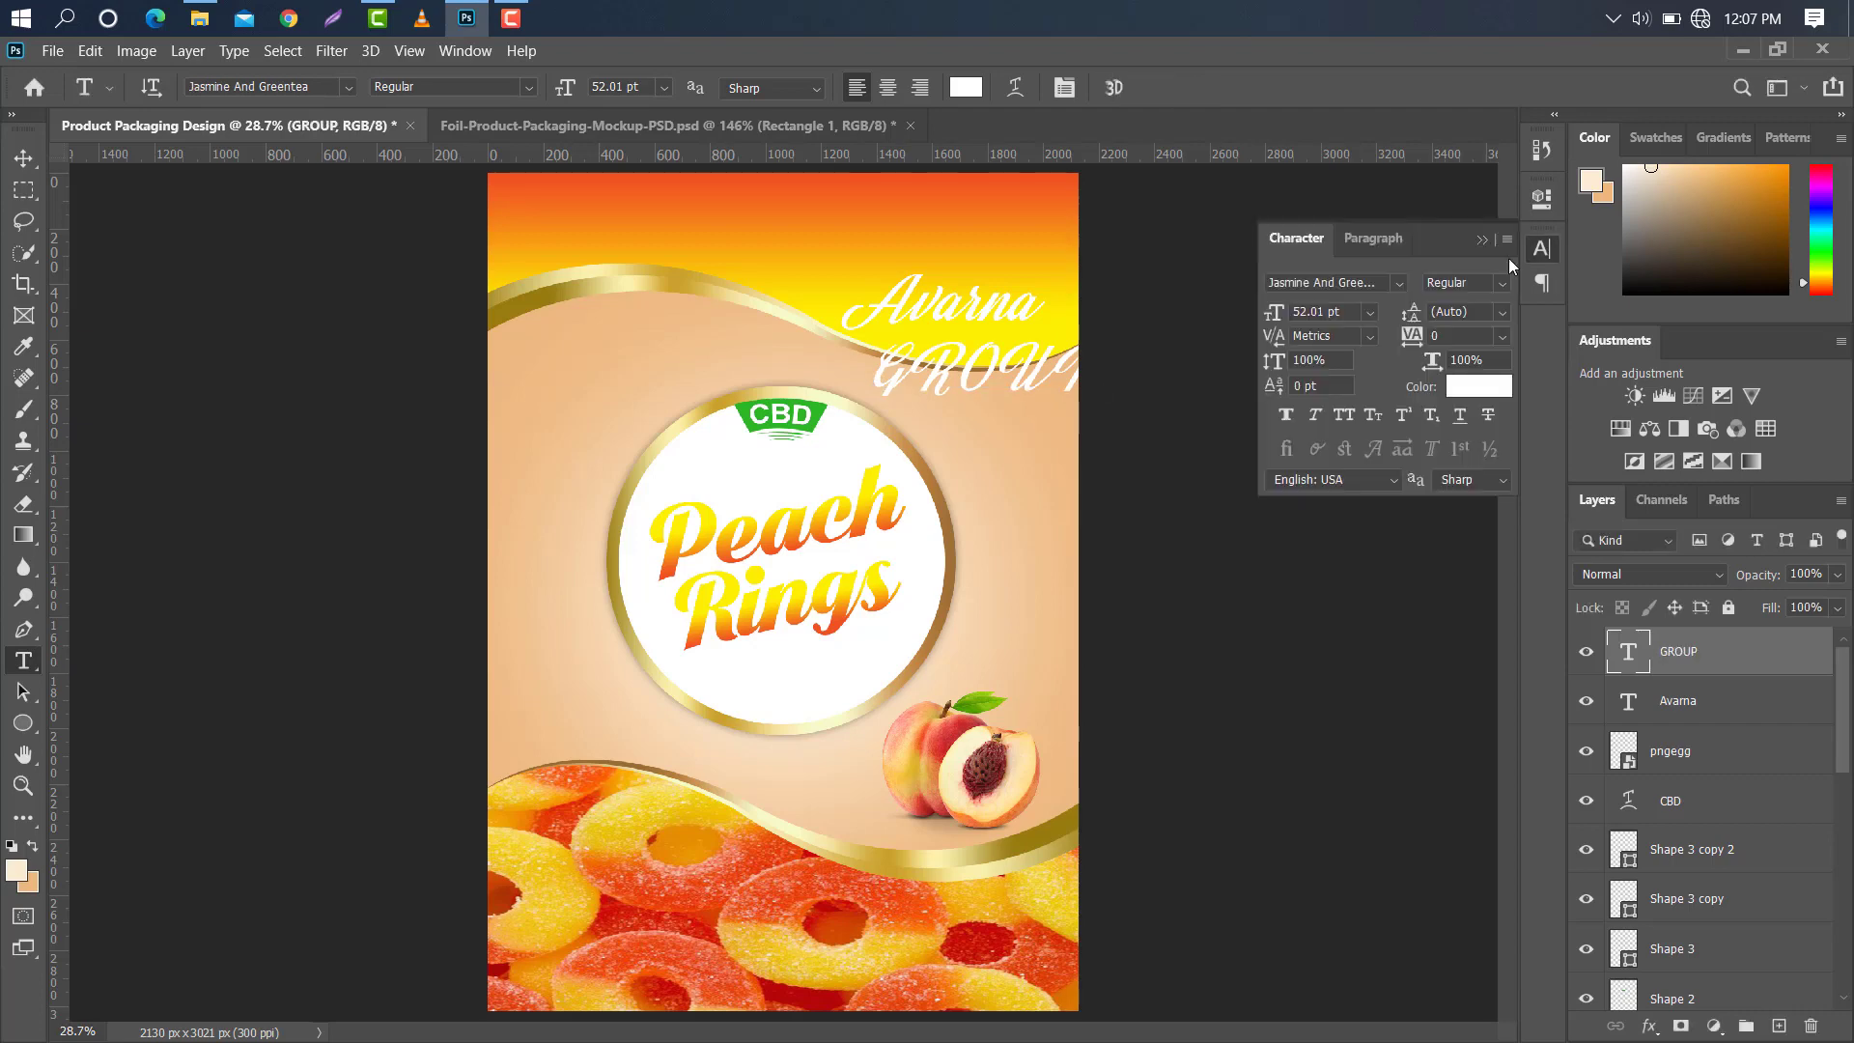
{"action": "left_click", "coordinate": [1323, 282]}
{"action": "left_click", "coordinate": [1397, 283]}
{"action": "left_click", "coordinate": [1380, 382]}
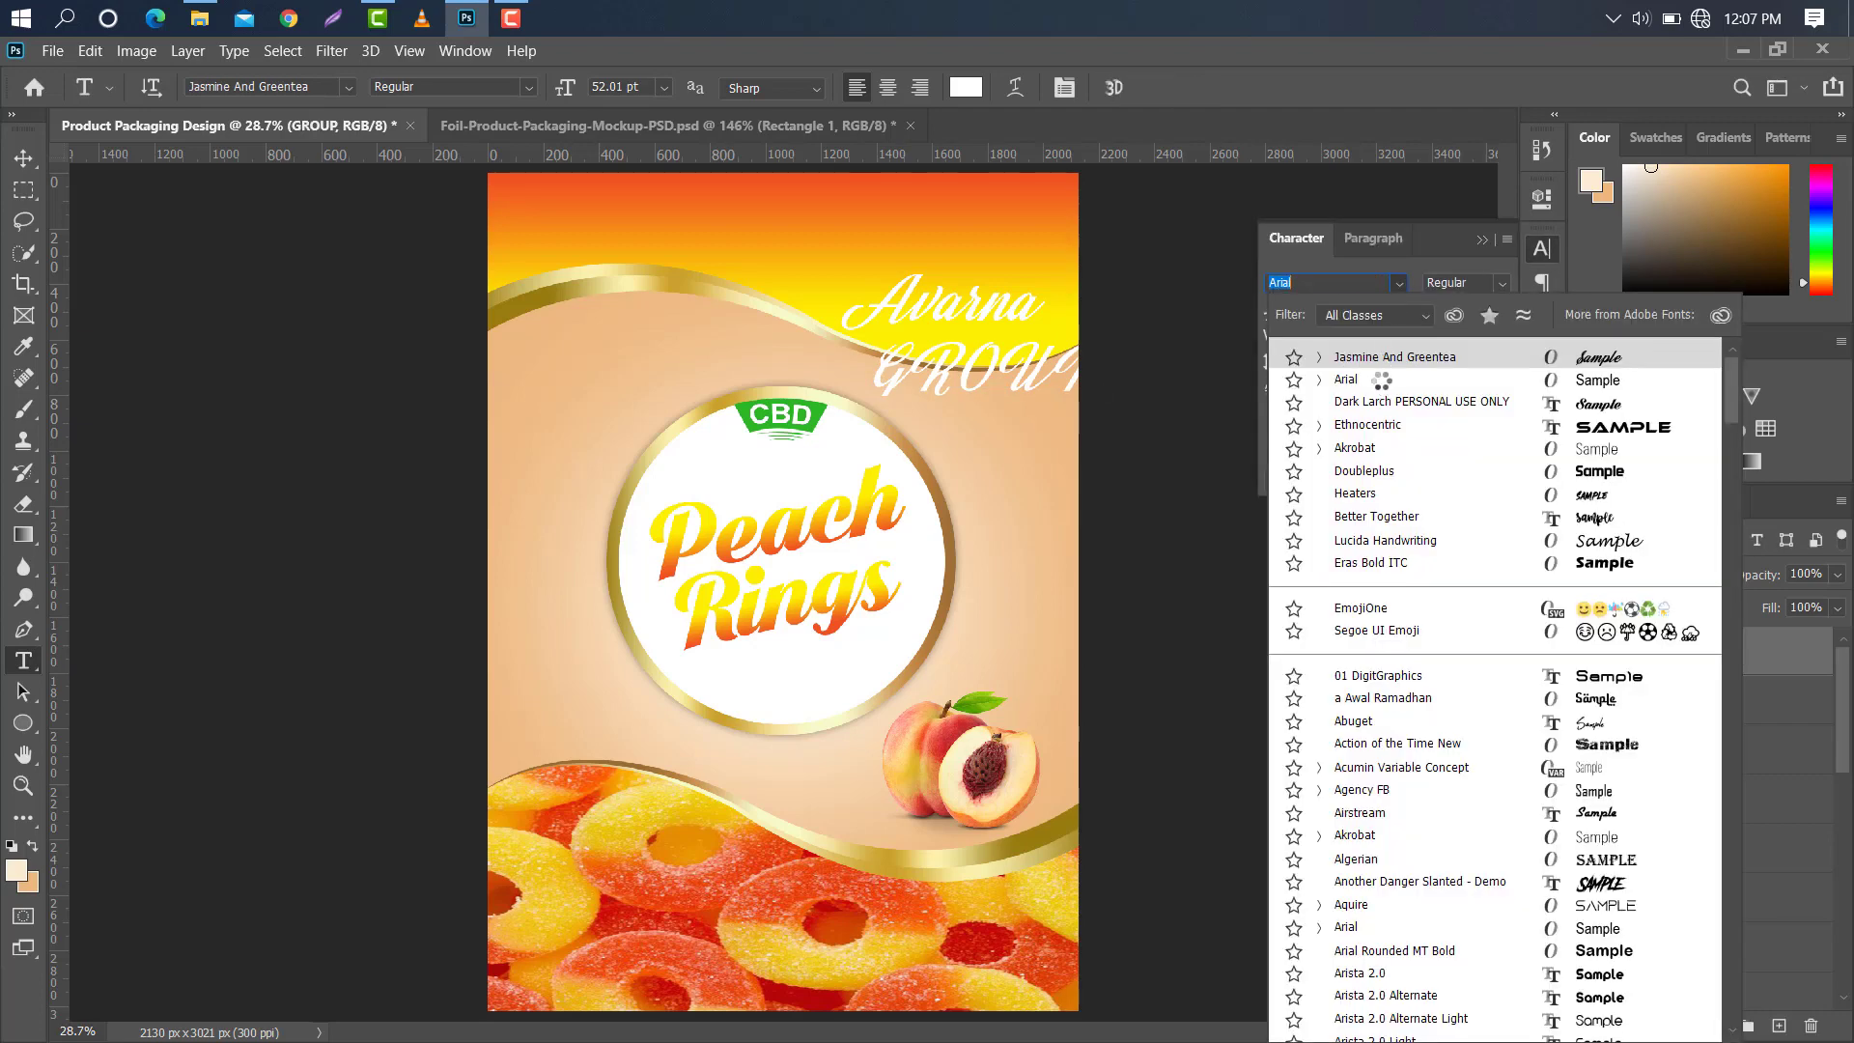
{"action": "left_click", "coordinate": [1484, 240]}
Scale the "GROUP" text down to about 39% and centre it directly beneath "Avarna" in the yellow header.
{"action": "key", "text": "ctrl+t"}
{"action": "left_click_drag", "start_coordinate": [1194, 367], "coordinate": [989, 342]}
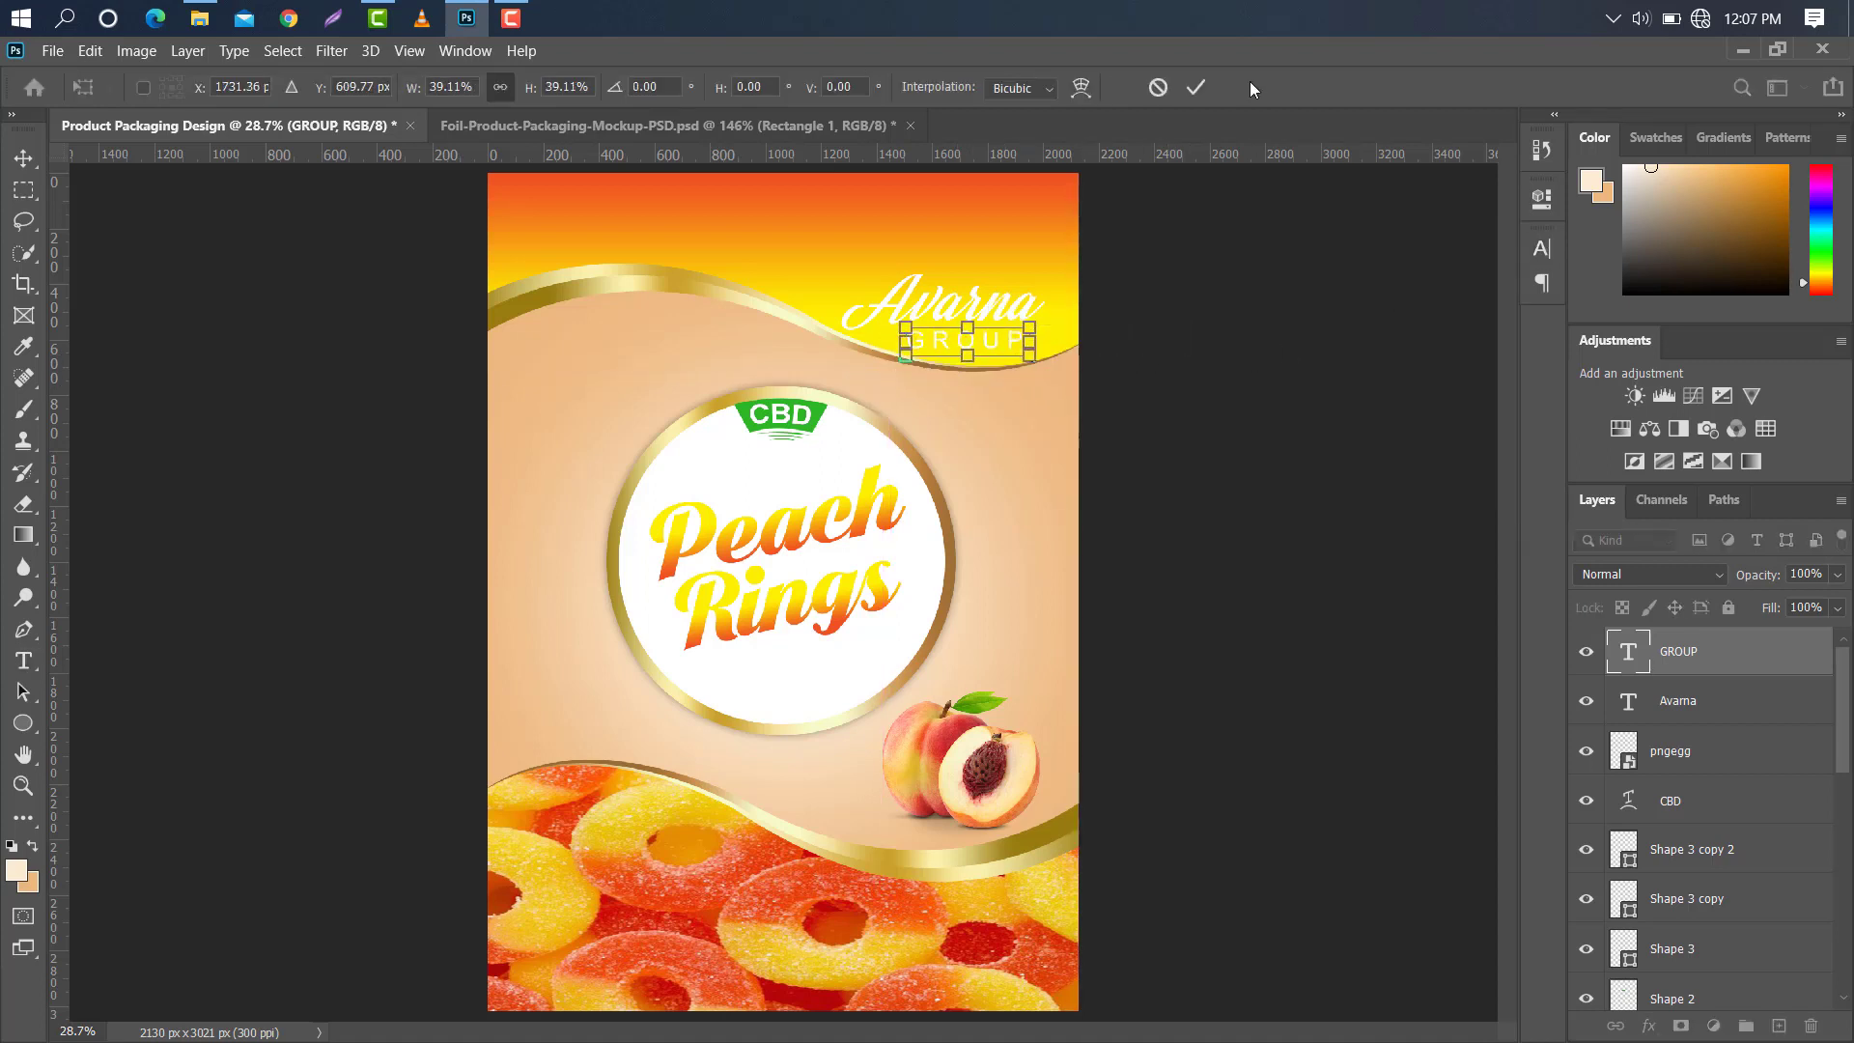
{"action": "left_click", "coordinate": [1194, 87]}
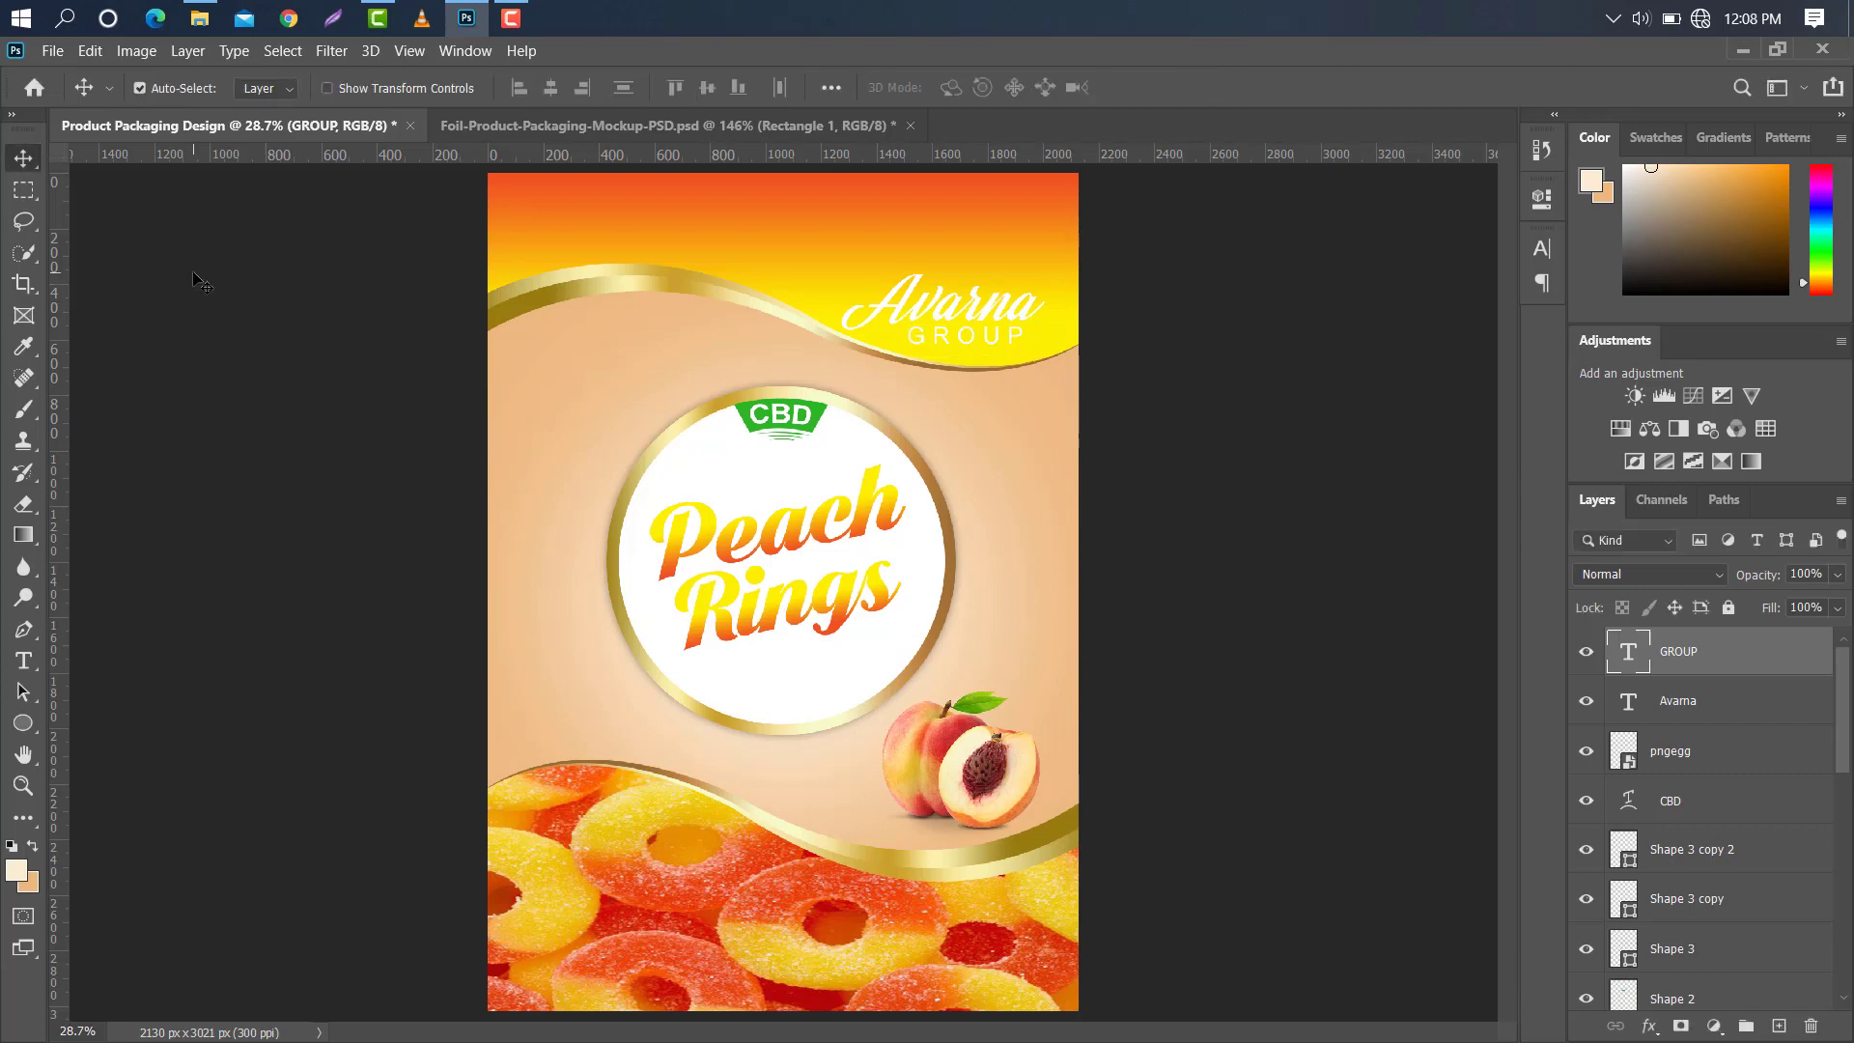
Place the logo file my Logo Design png 2.png from the My chanel Logo folder, small, just above the end of "Avarna".
{"action": "left_click", "coordinate": [208, 27]}
{"action": "double_click", "coordinate": [996, 365]}
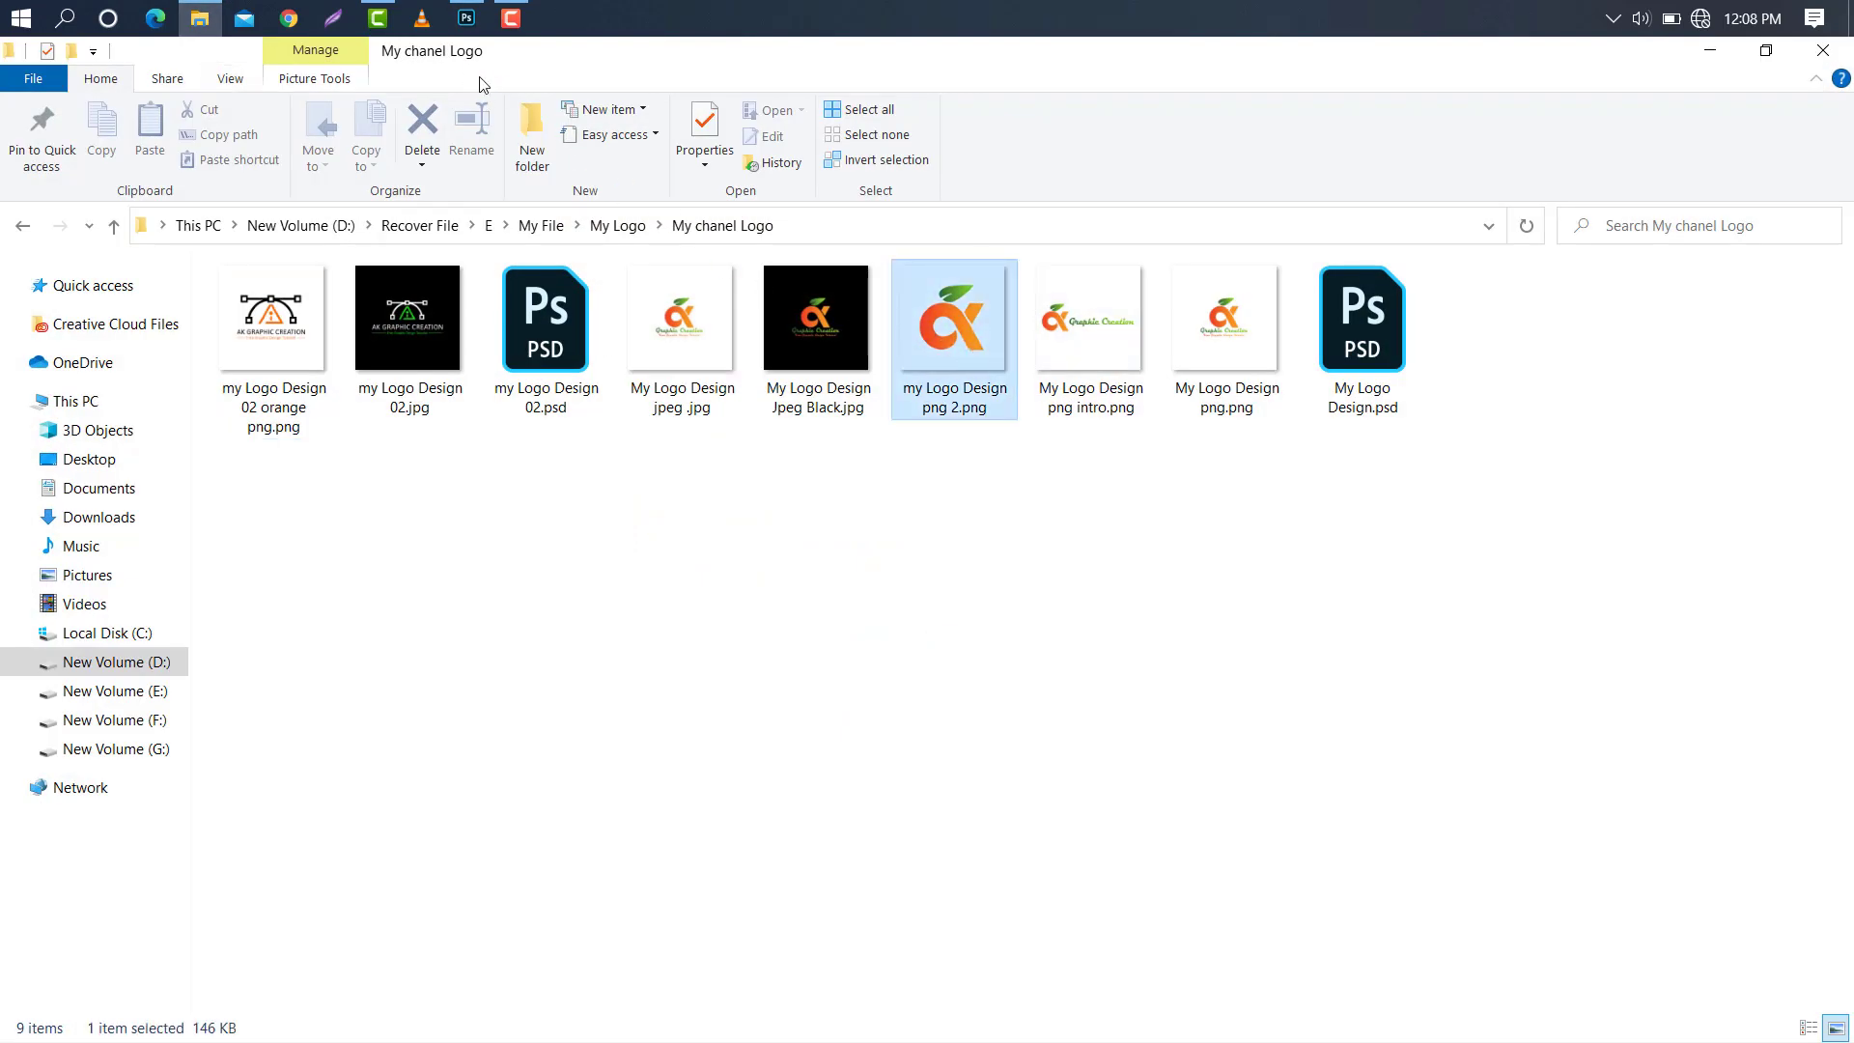
{"action": "left_click_drag", "start_coordinate": [480, 84], "coordinate": [606, 590]}
{"action": "left_click_drag", "start_coordinate": [577, 597], "coordinate": [1015, 258]}
{"action": "left_click", "coordinate": [1170, 86]}
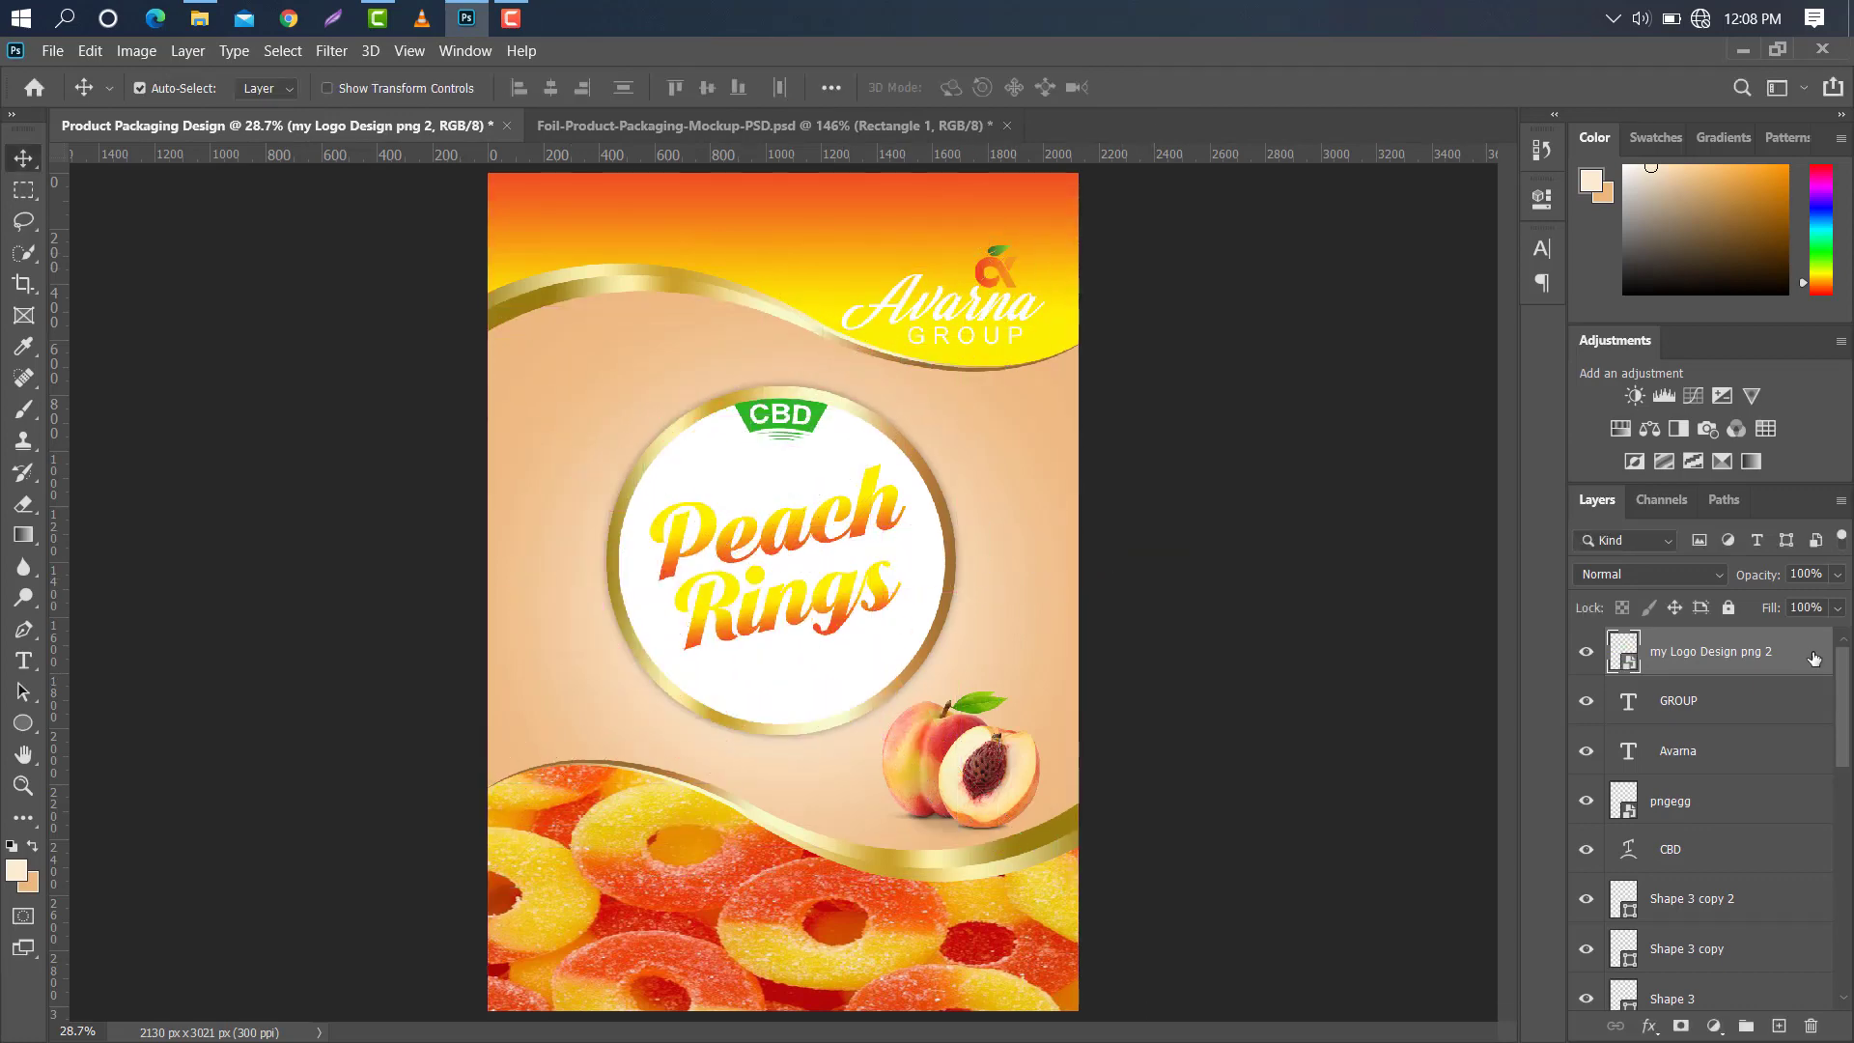
Apply a white (ffffff) Color Overlay to the logo with Normal blend mode and 100% opacity.
{"action": "left_click", "coordinate": [1039, 431]}
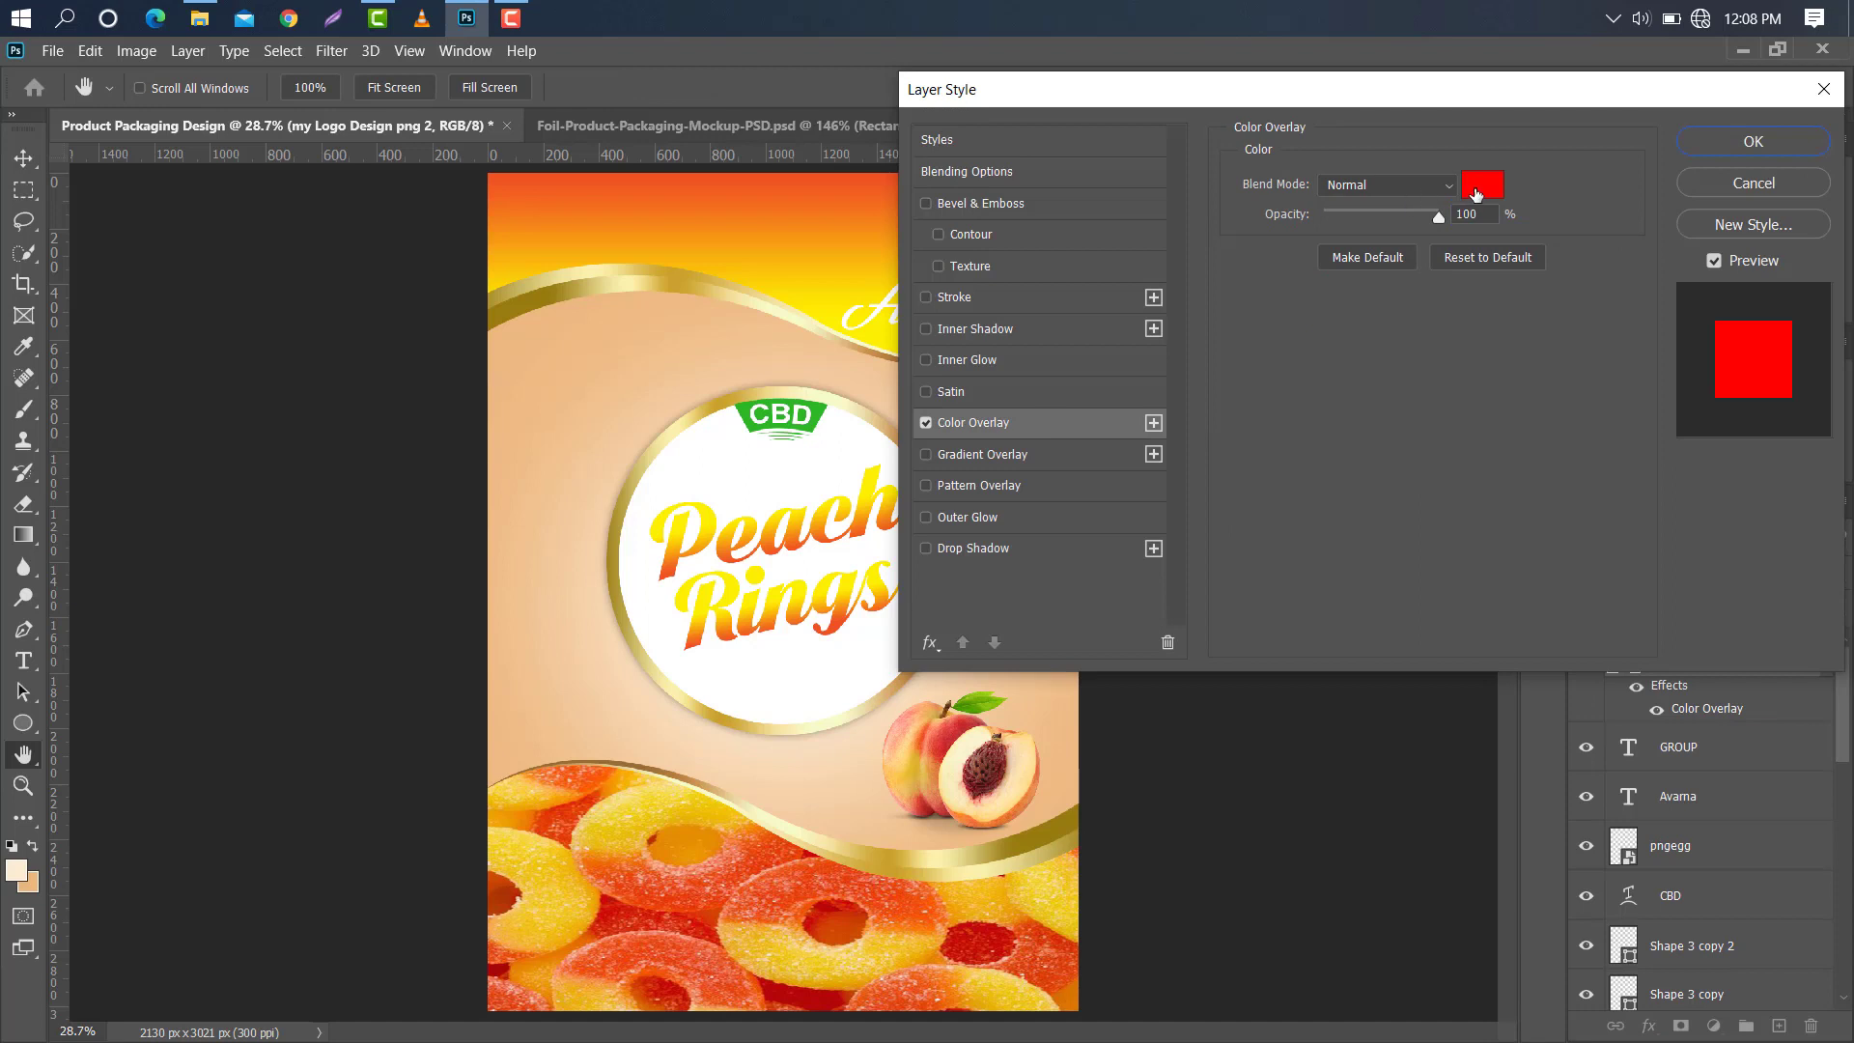
{"action": "left_click", "coordinate": [1475, 185]}
{"action": "type", "text": "ffffff"}
{"action": "left_click", "coordinate": [1715, 135]}
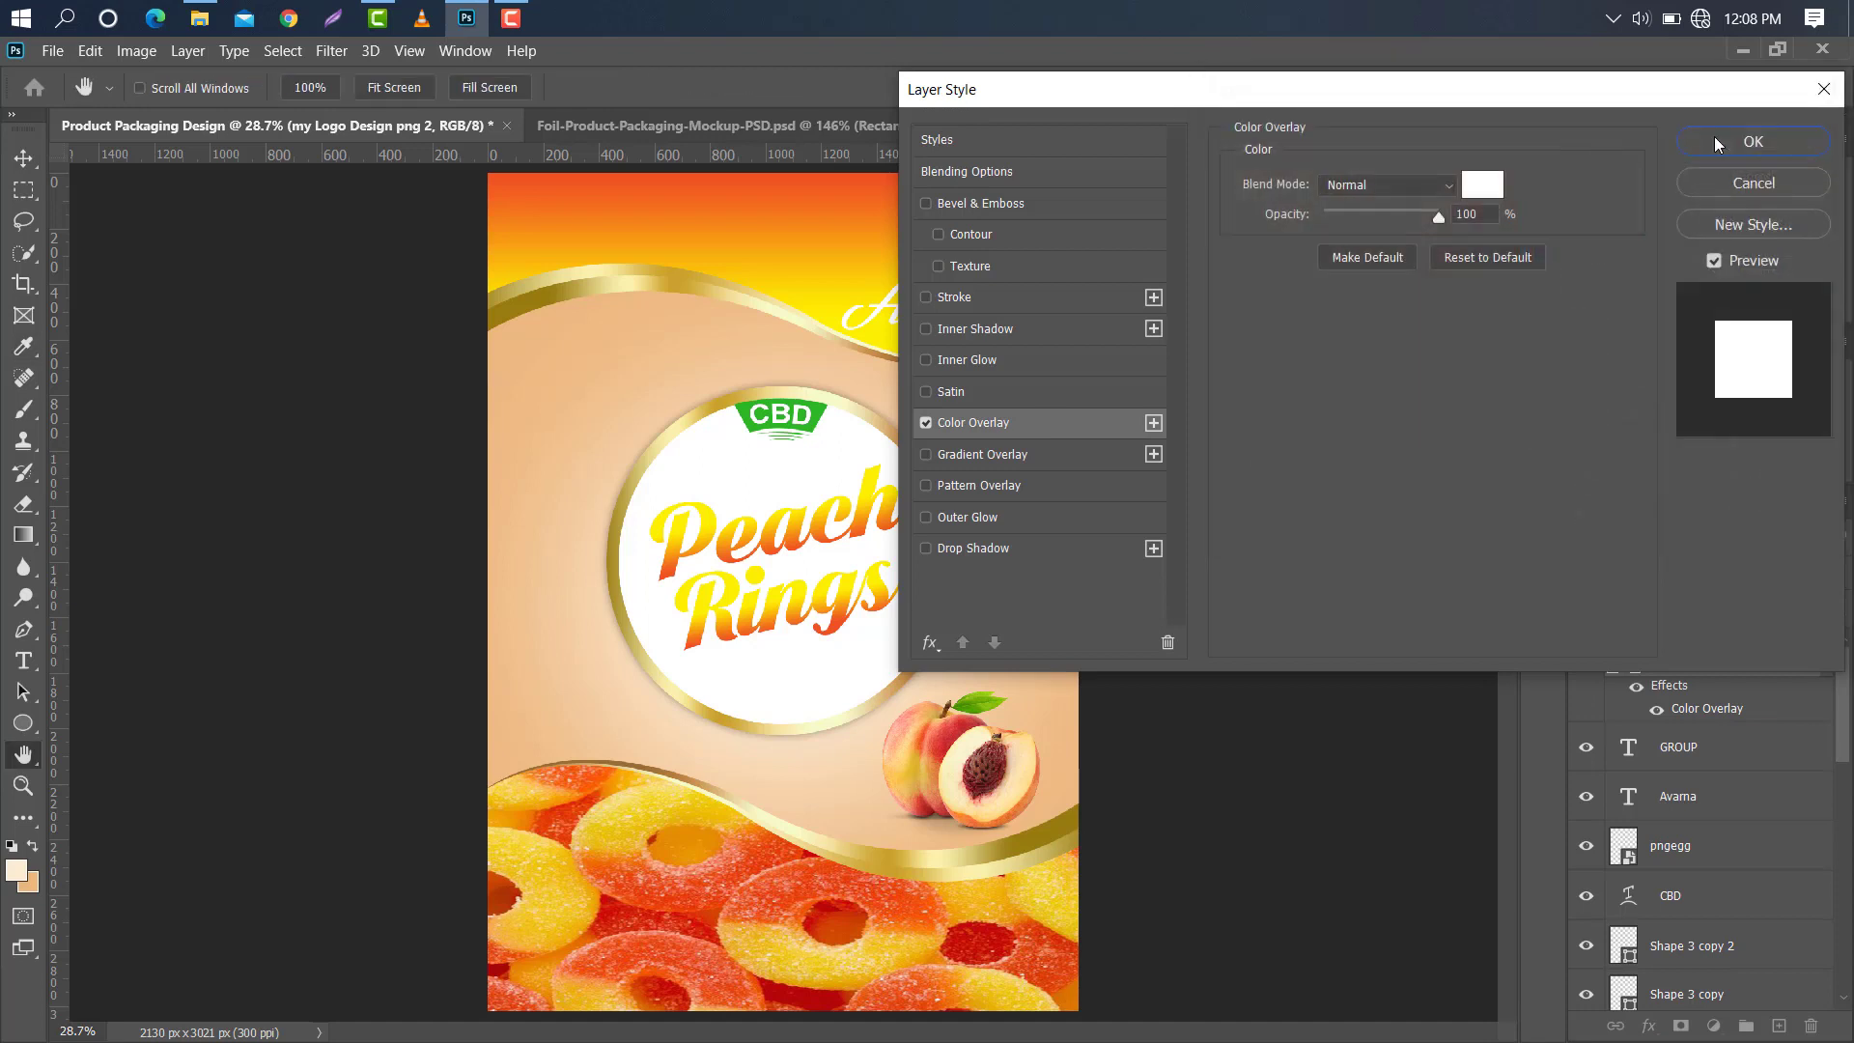
{"action": "left_click", "coordinate": [1713, 137]}
Enlarge the logo and centre it above the "Avarna" text in the header.
{"action": "left_click_drag", "start_coordinate": [1006, 274], "coordinate": [1052, 253]}
{"action": "key", "text": "ctrl+t"}
{"action": "left_click_drag", "start_coordinate": [1035, 256], "coordinate": [1003, 251]}
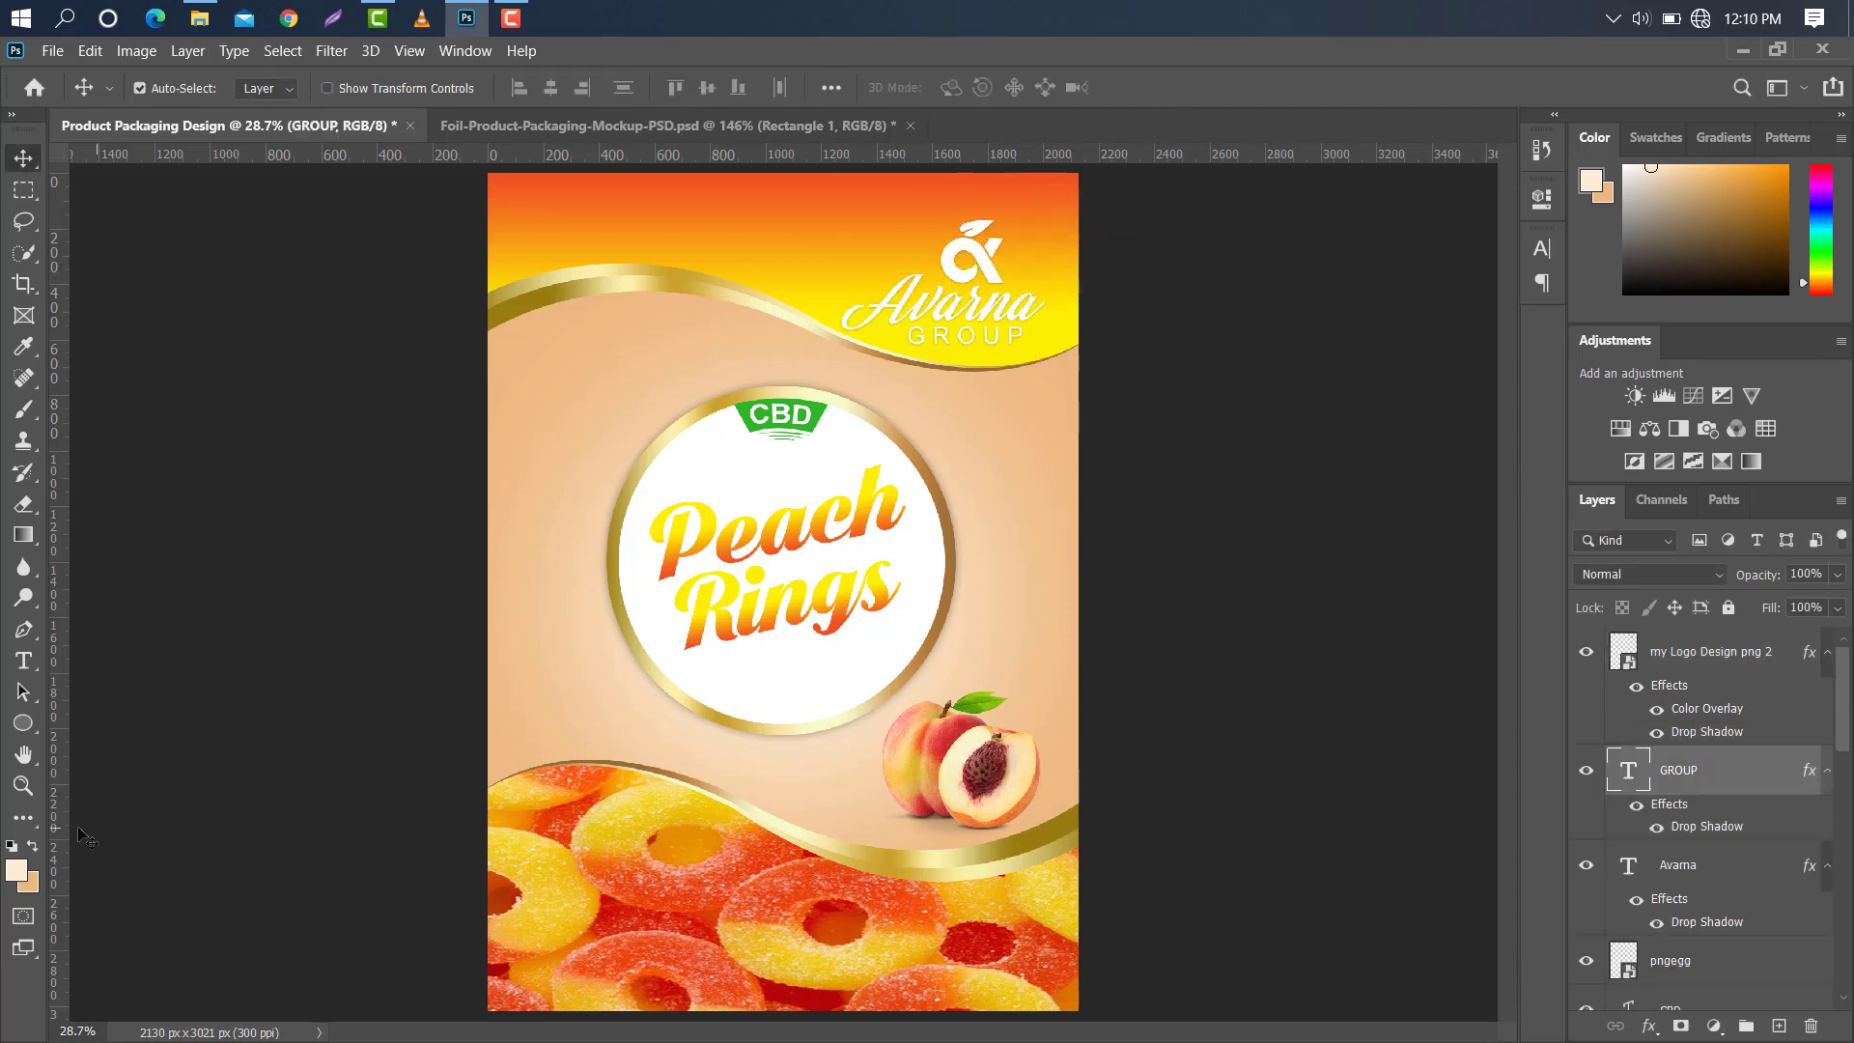
Draw a rectangle about 406 by 169 px over the candy image, near the design's lower right corner.
{"action": "left_click", "coordinate": [24, 723]}
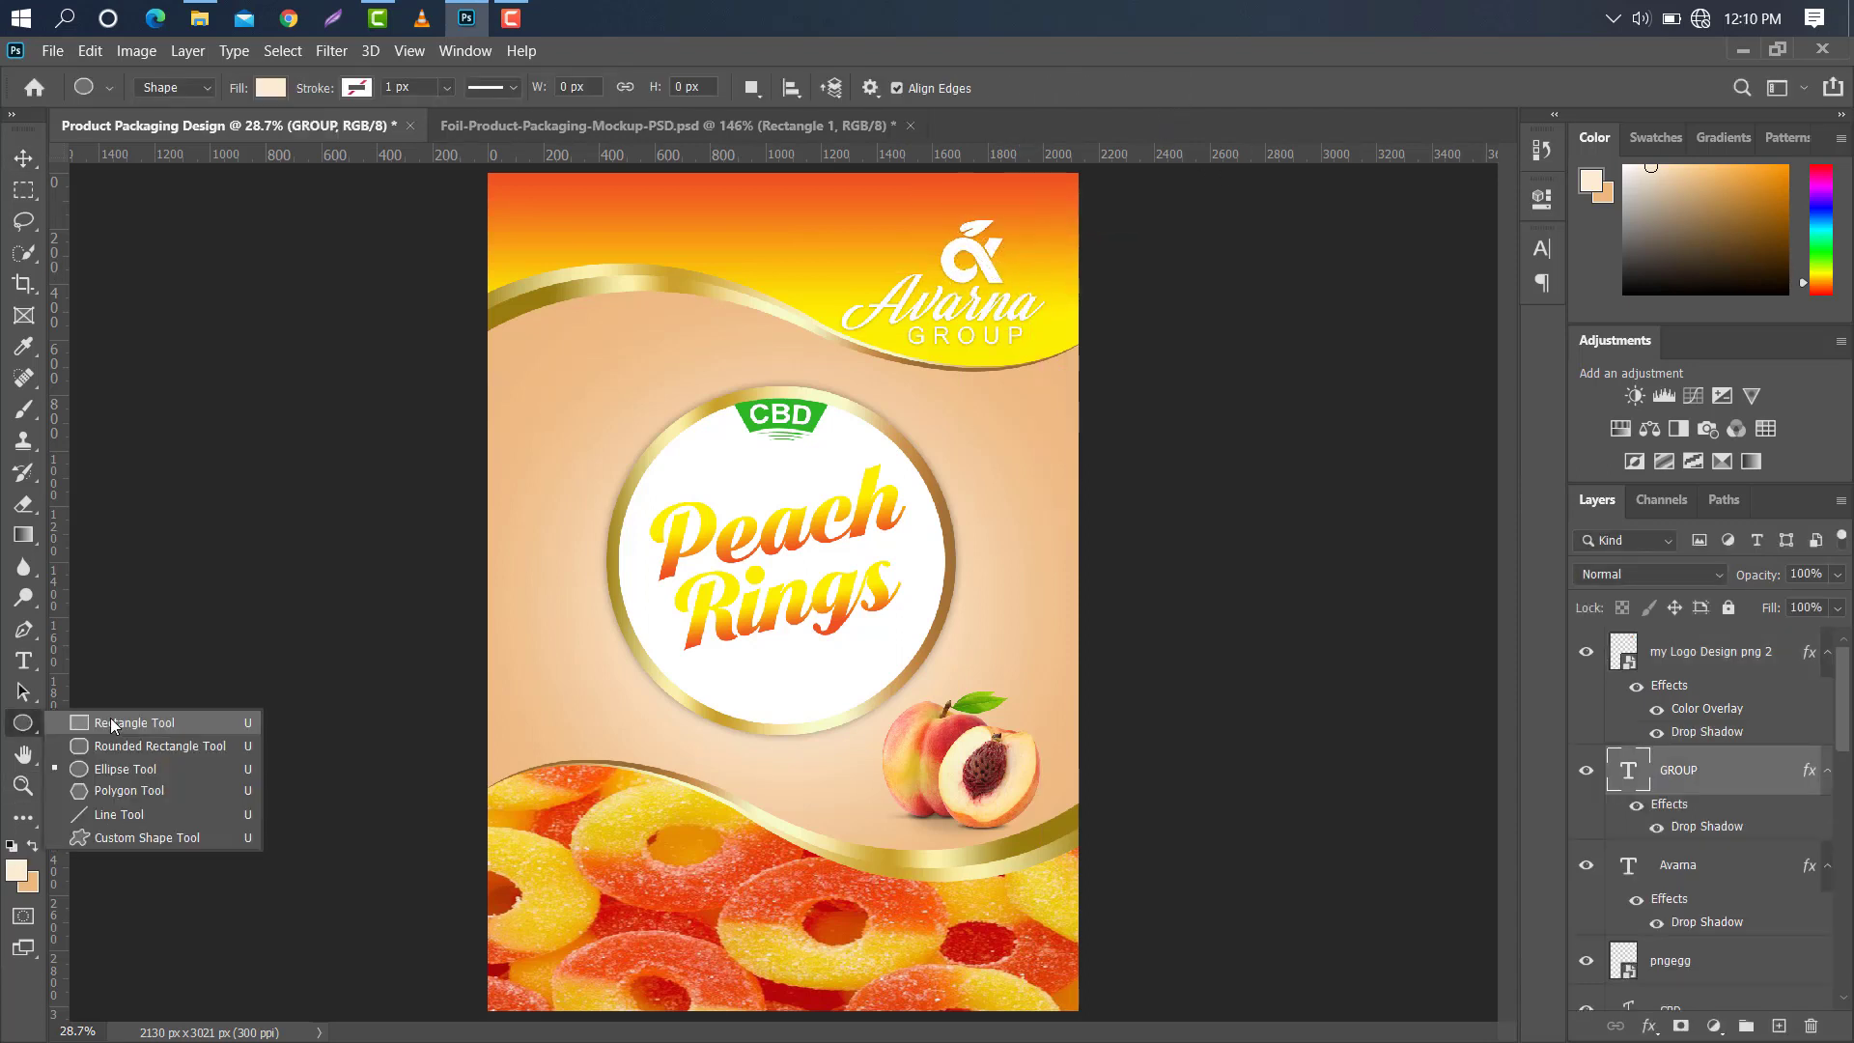
{"action": "left_click", "coordinate": [111, 724]}
{"action": "left_click_drag", "start_coordinate": [930, 912], "coordinate": [1043, 958]}
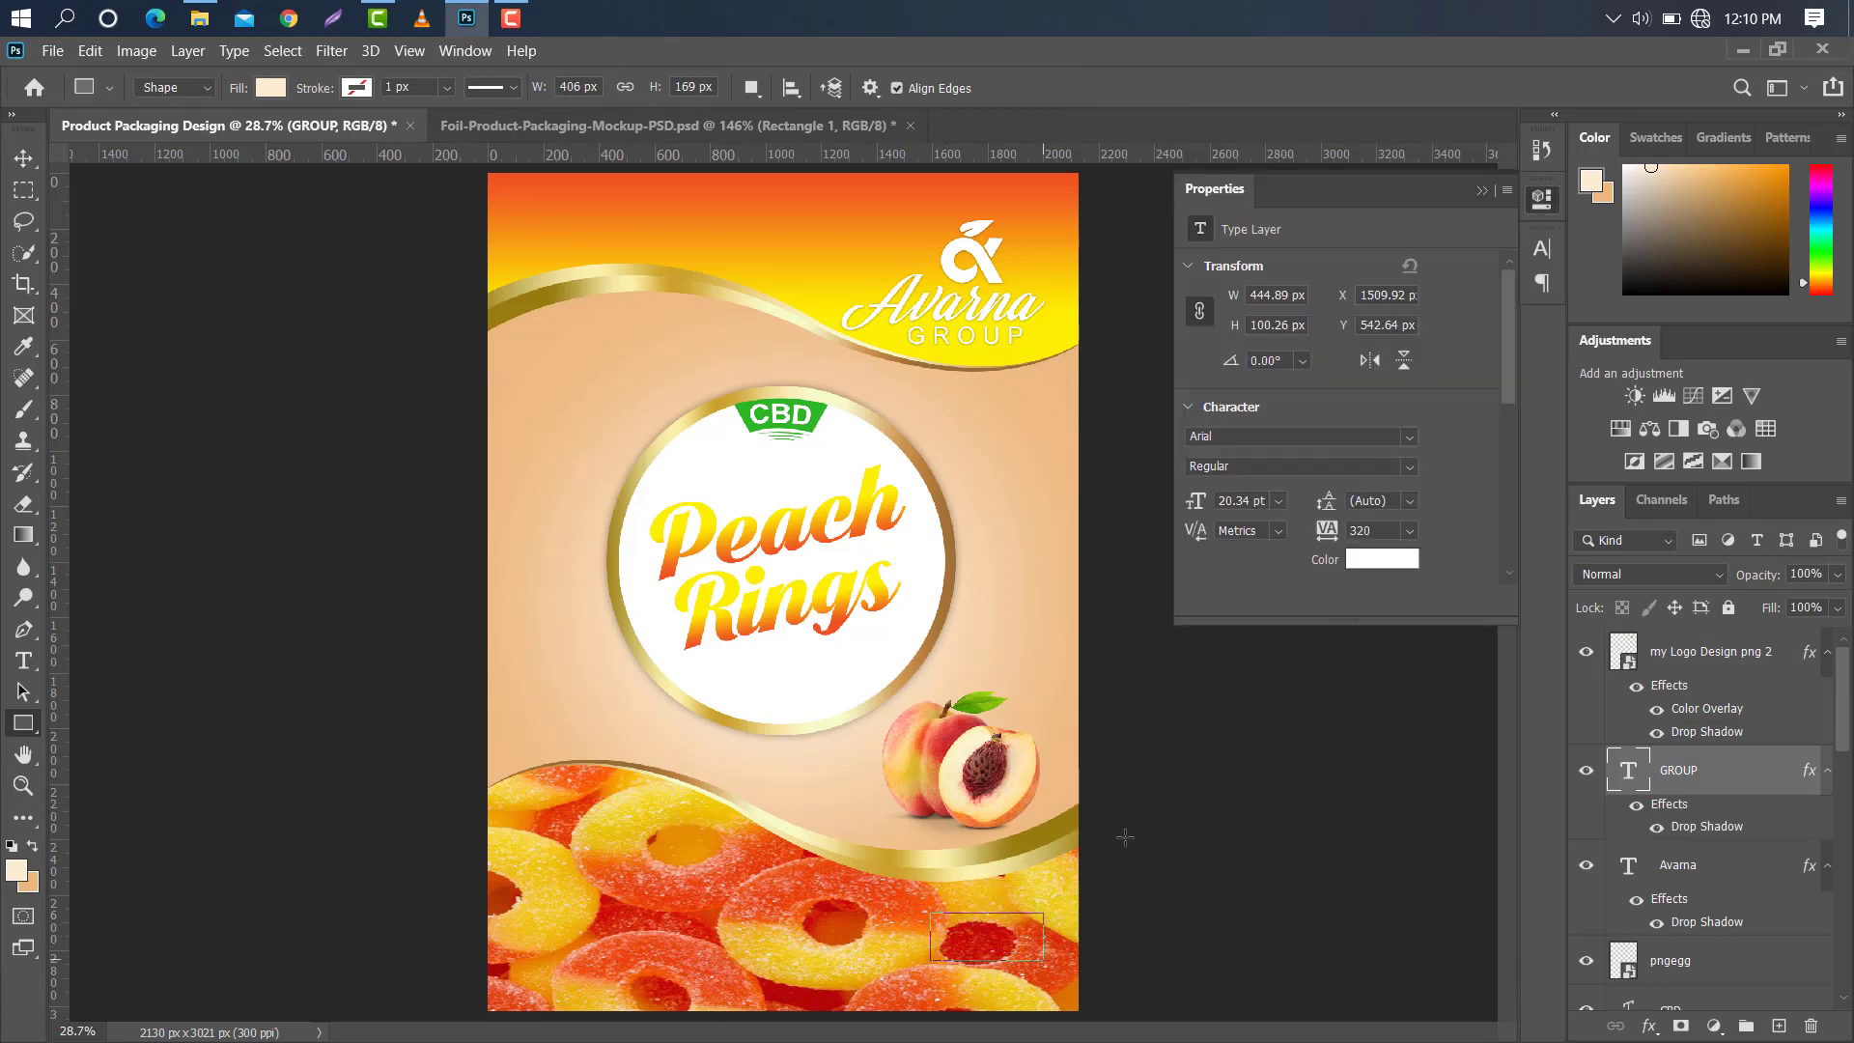
{"action": "left_click", "coordinate": [1481, 191]}
Fill the new rectangle with the peach background colour ecb67c.
{"action": "double_click", "coordinate": [1625, 770]}
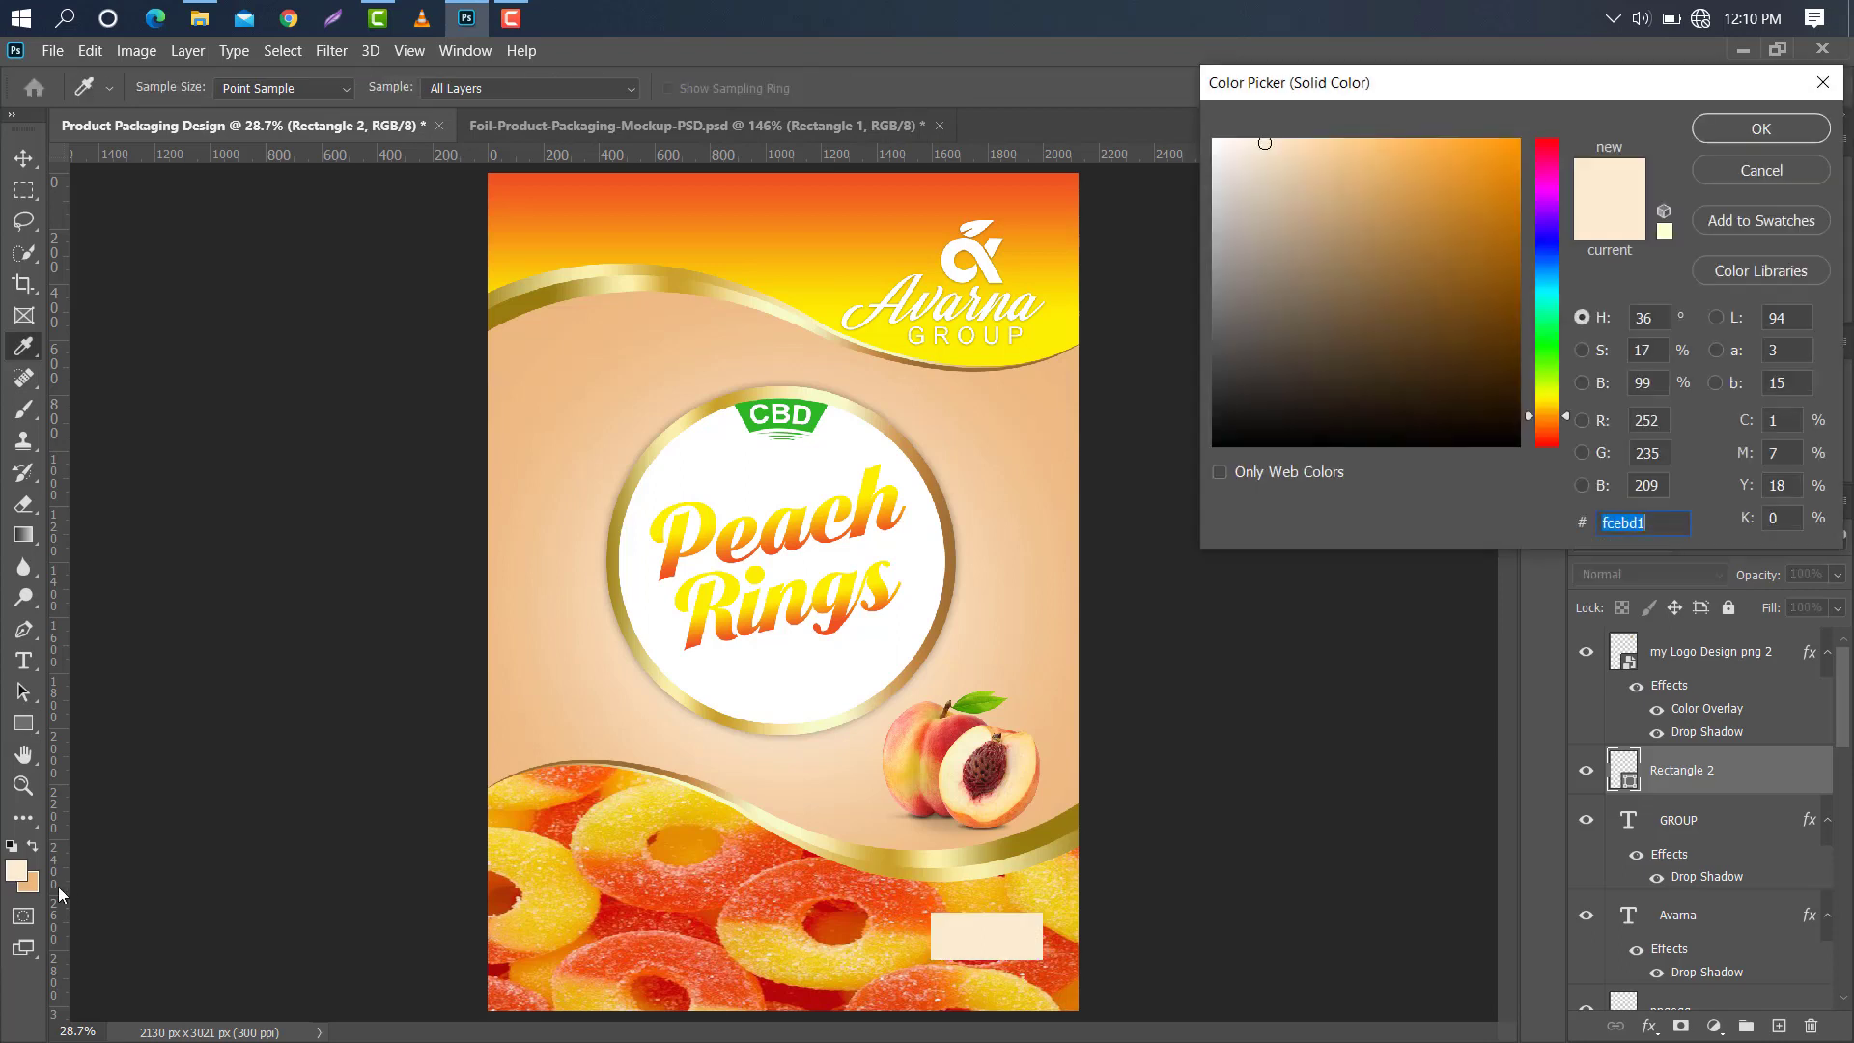
{"action": "left_click_drag", "start_coordinate": [1265, 142], "coordinate": [1358, 162]}
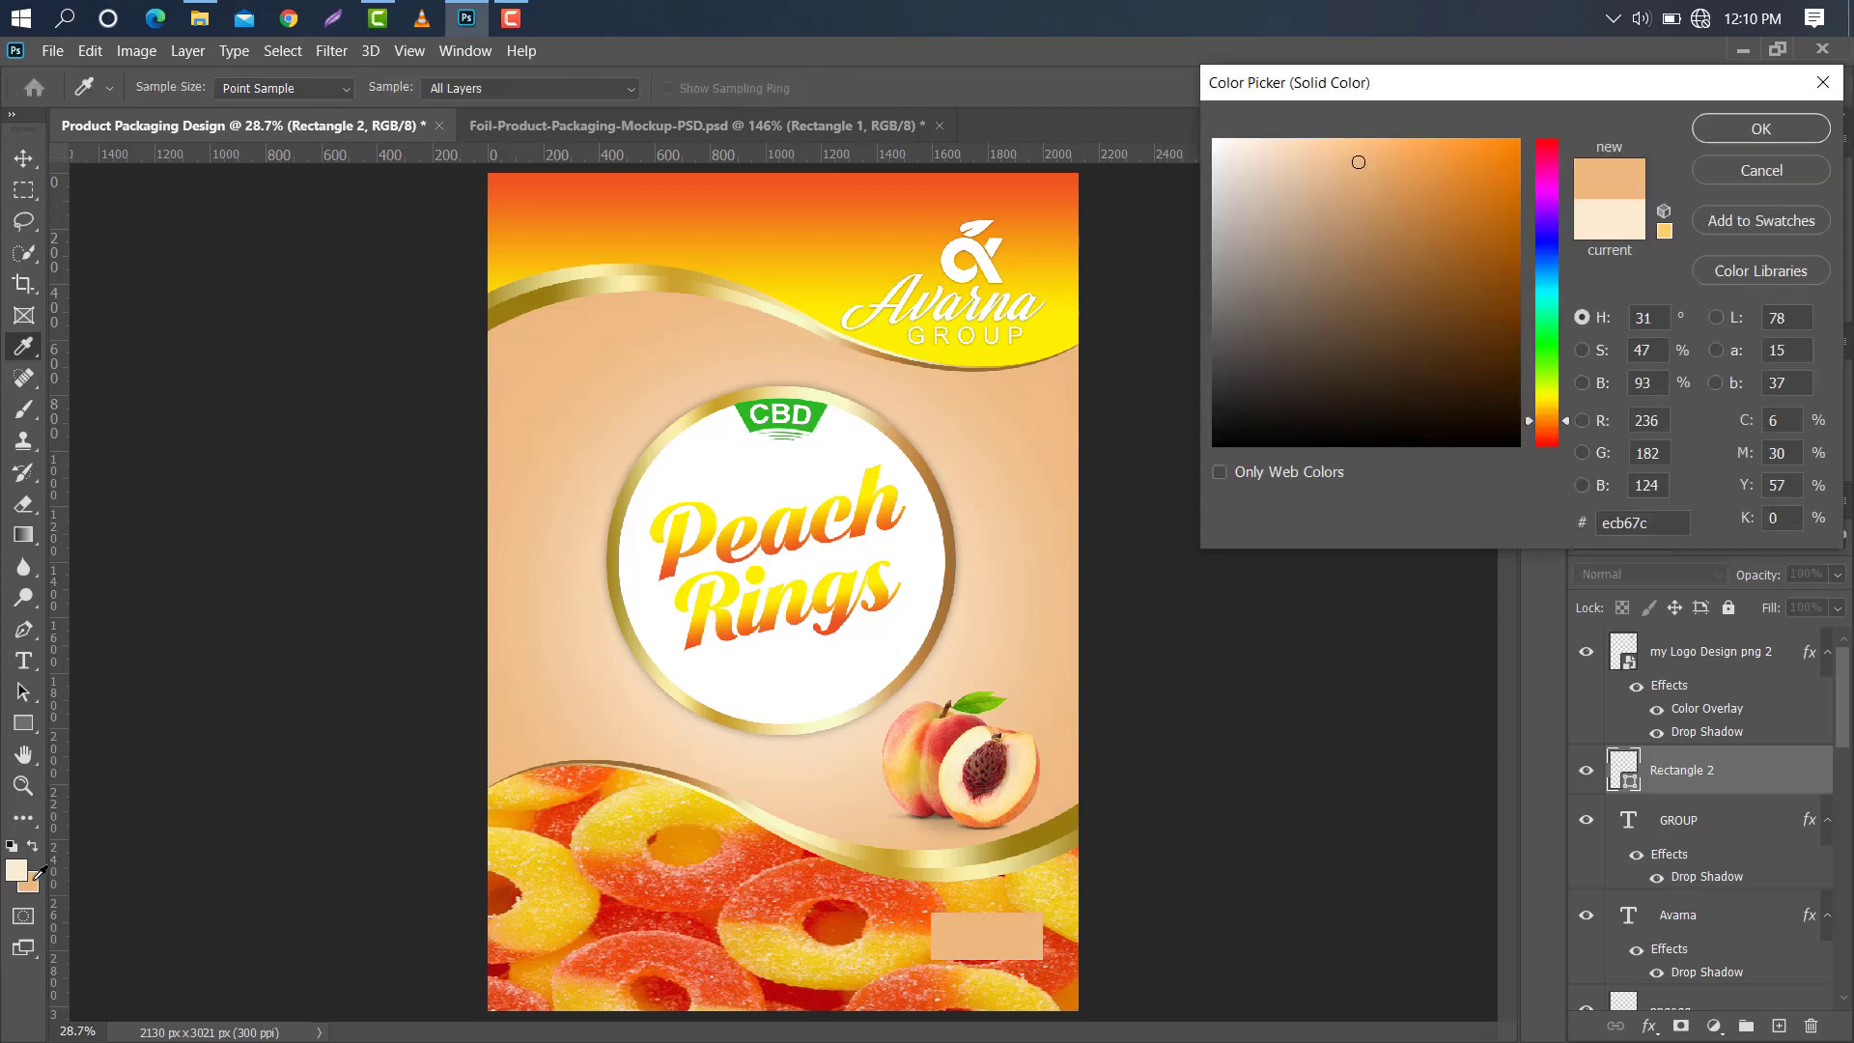
{"action": "left_click", "coordinate": [1776, 129]}
Duplicate the peach rectangle, scale the copy up to about 117% and stack it behind the original.
{"action": "key", "text": "ctrl+j"}
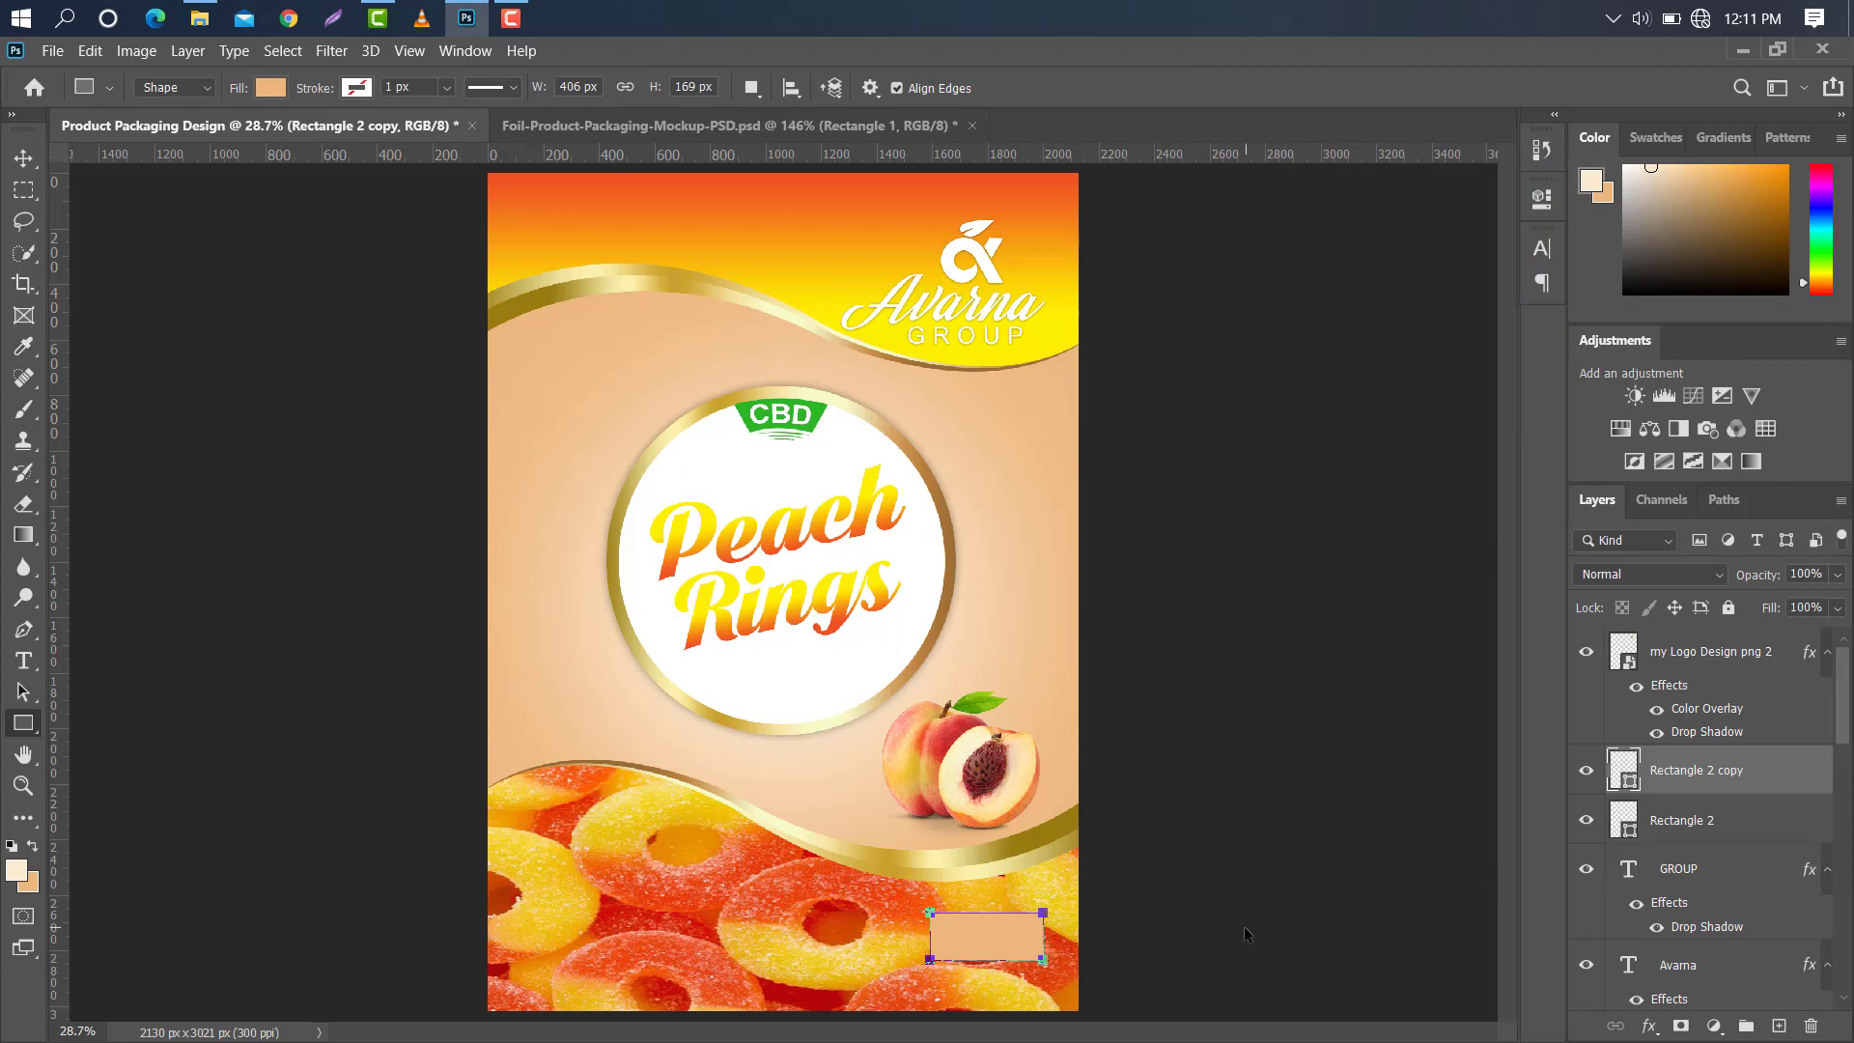
{"action": "key", "text": "ctrl+t"}
{"action": "left_click_drag", "start_coordinate": [1043, 912], "coordinate": [1053, 907]}
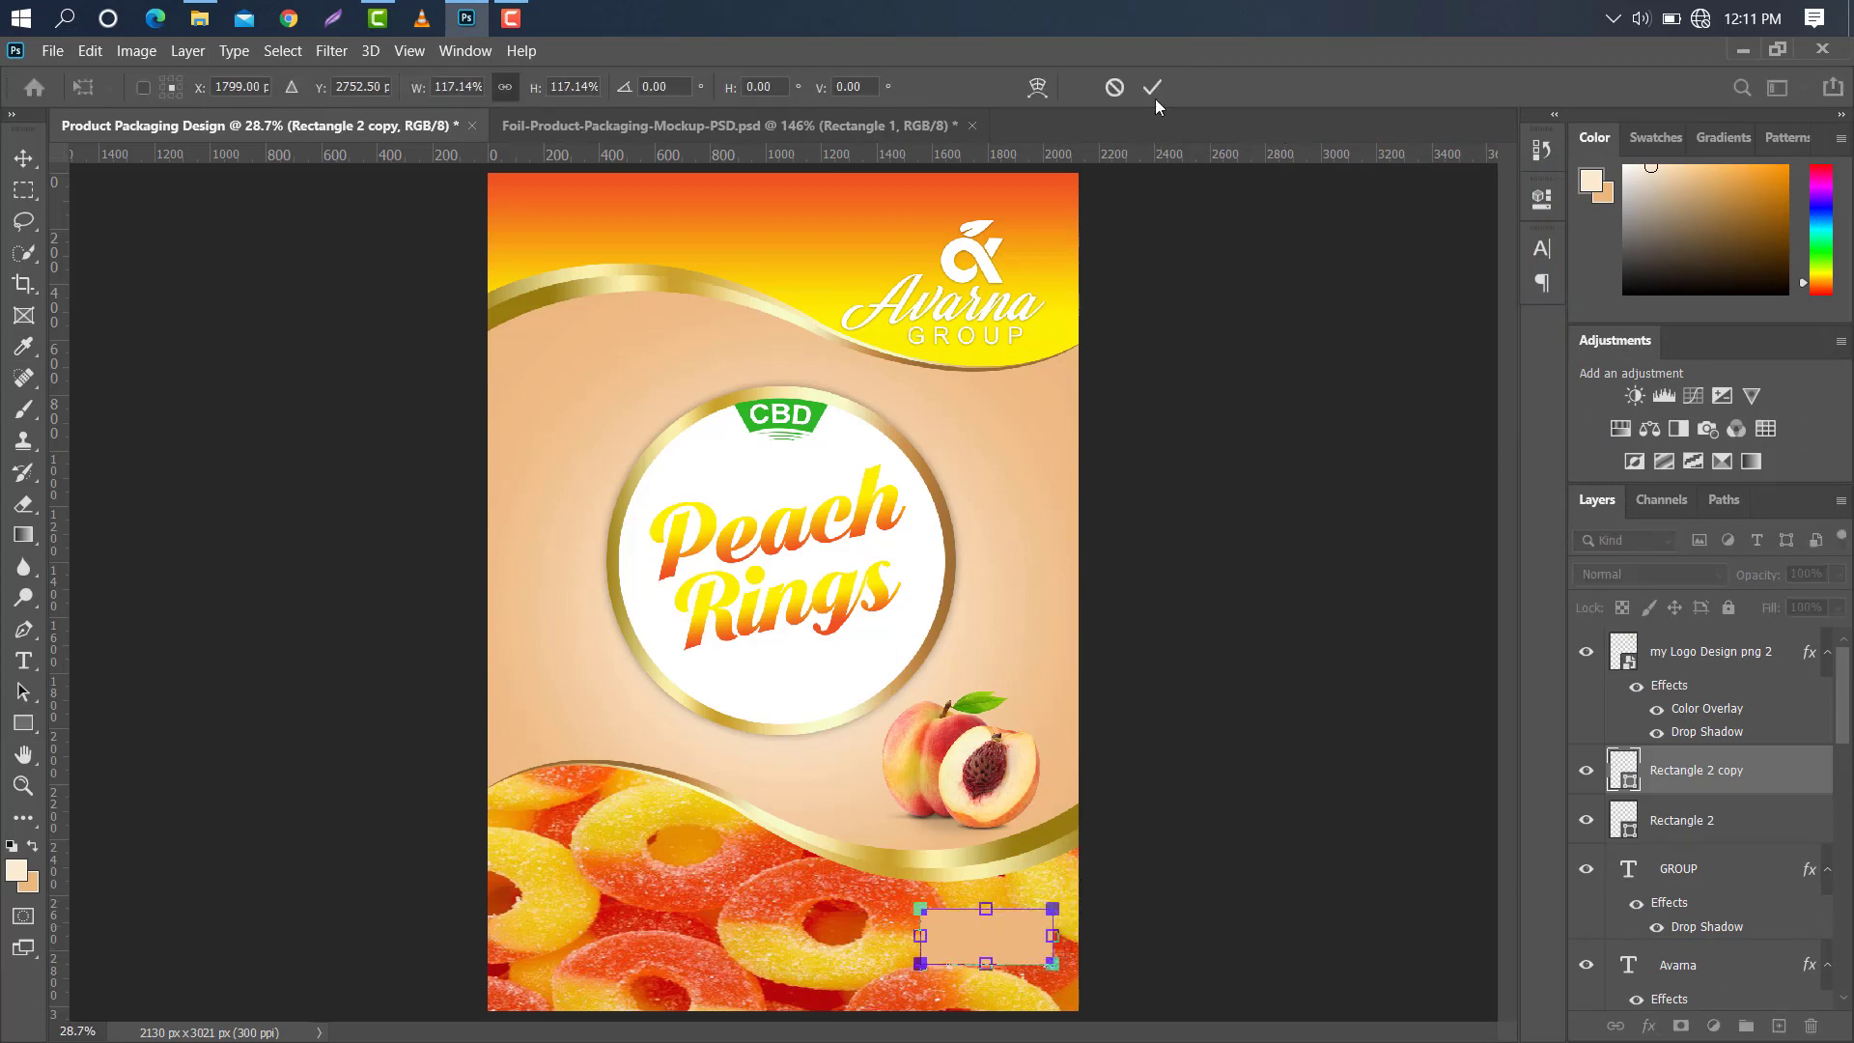
{"action": "left_click", "coordinate": [1151, 89]}
{"action": "left_click_drag", "start_coordinate": [1784, 768], "coordinate": [1776, 869]}
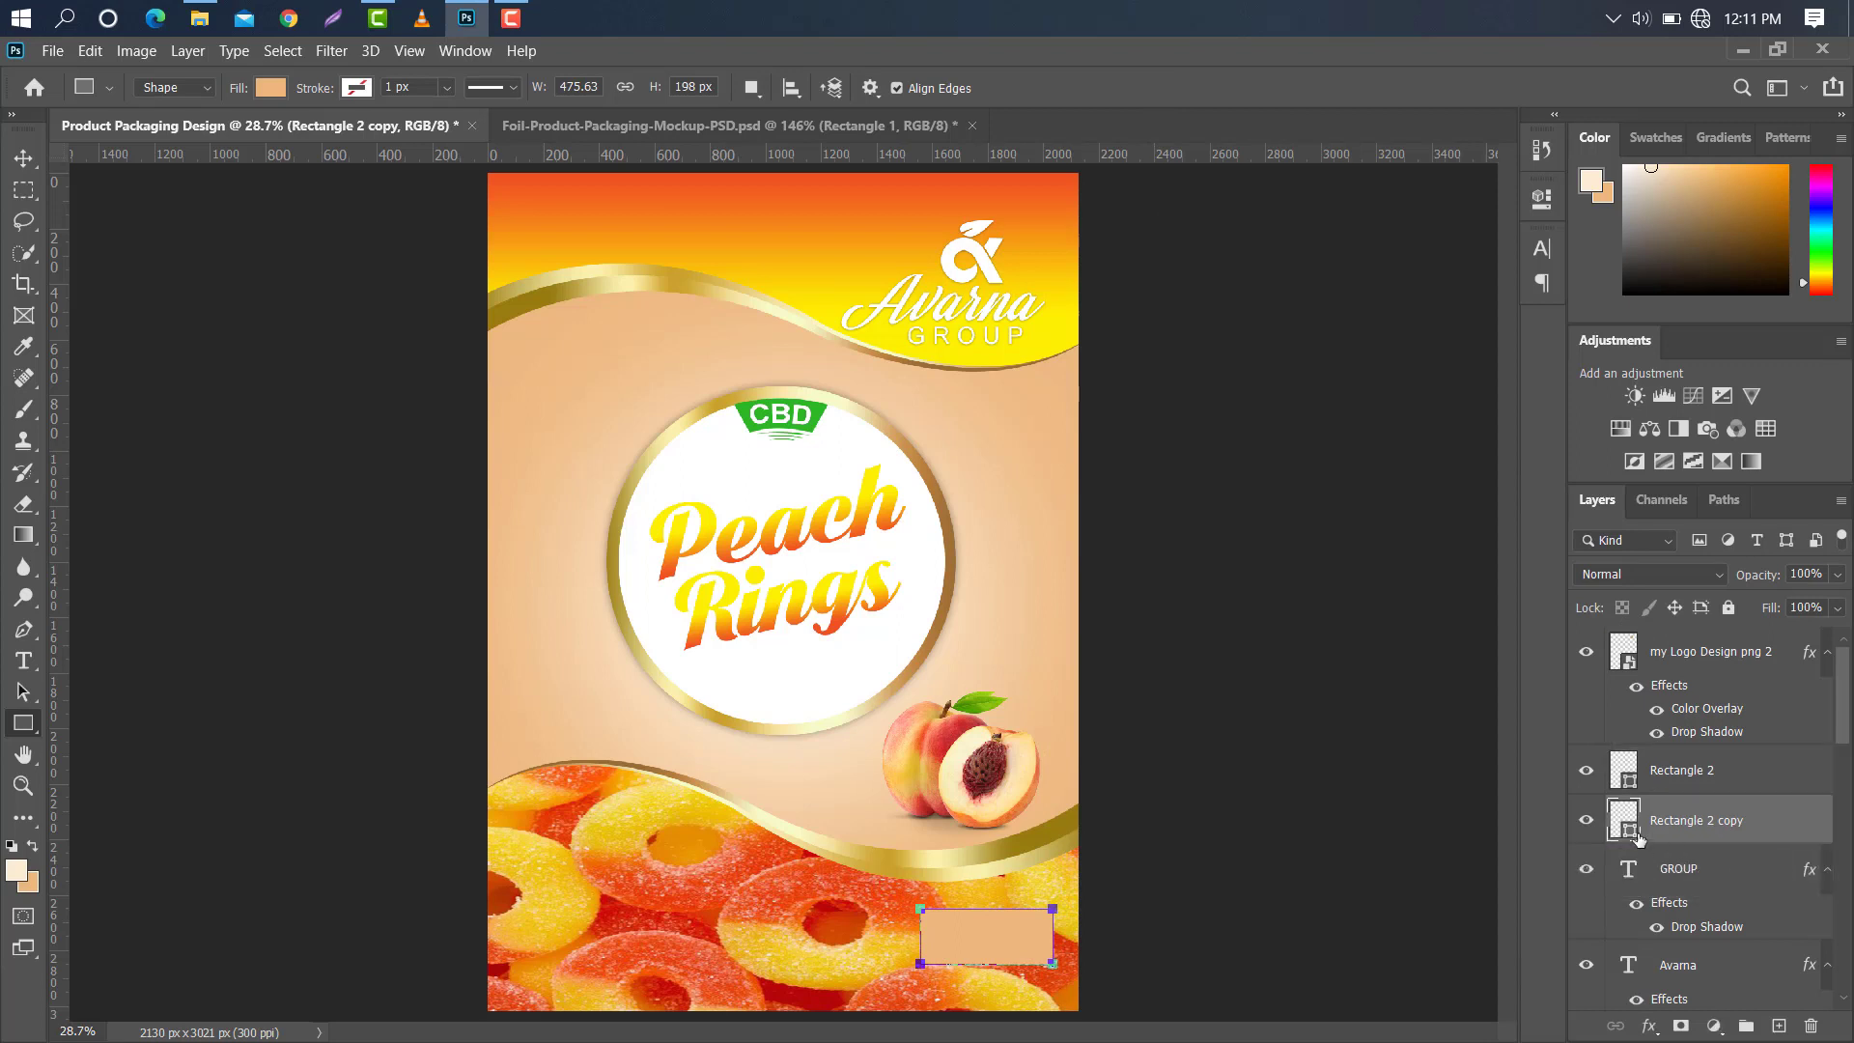
Fill the larger rectangle copy with an orange sampled from the header gradient.
{"action": "double_click", "coordinate": [1632, 832]}
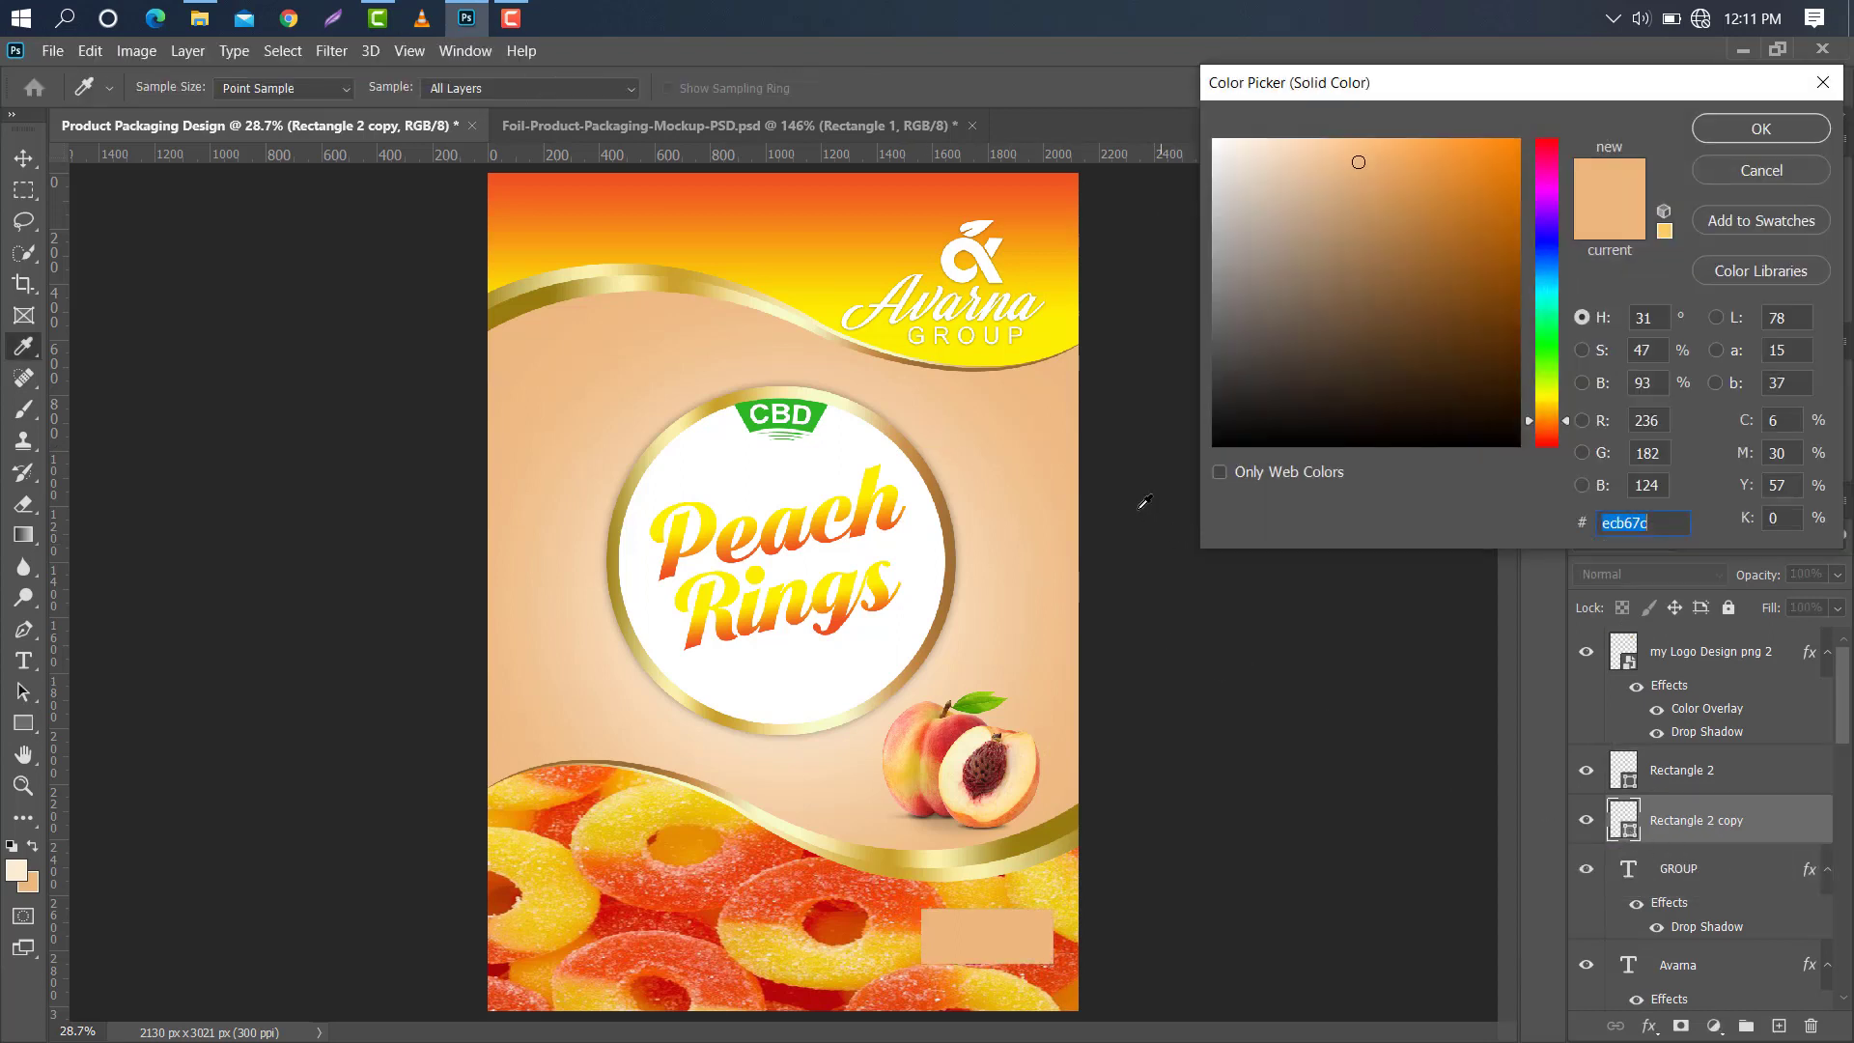
{"action": "left_click", "coordinate": [923, 203]}
{"action": "left_click", "coordinate": [1803, 129]}
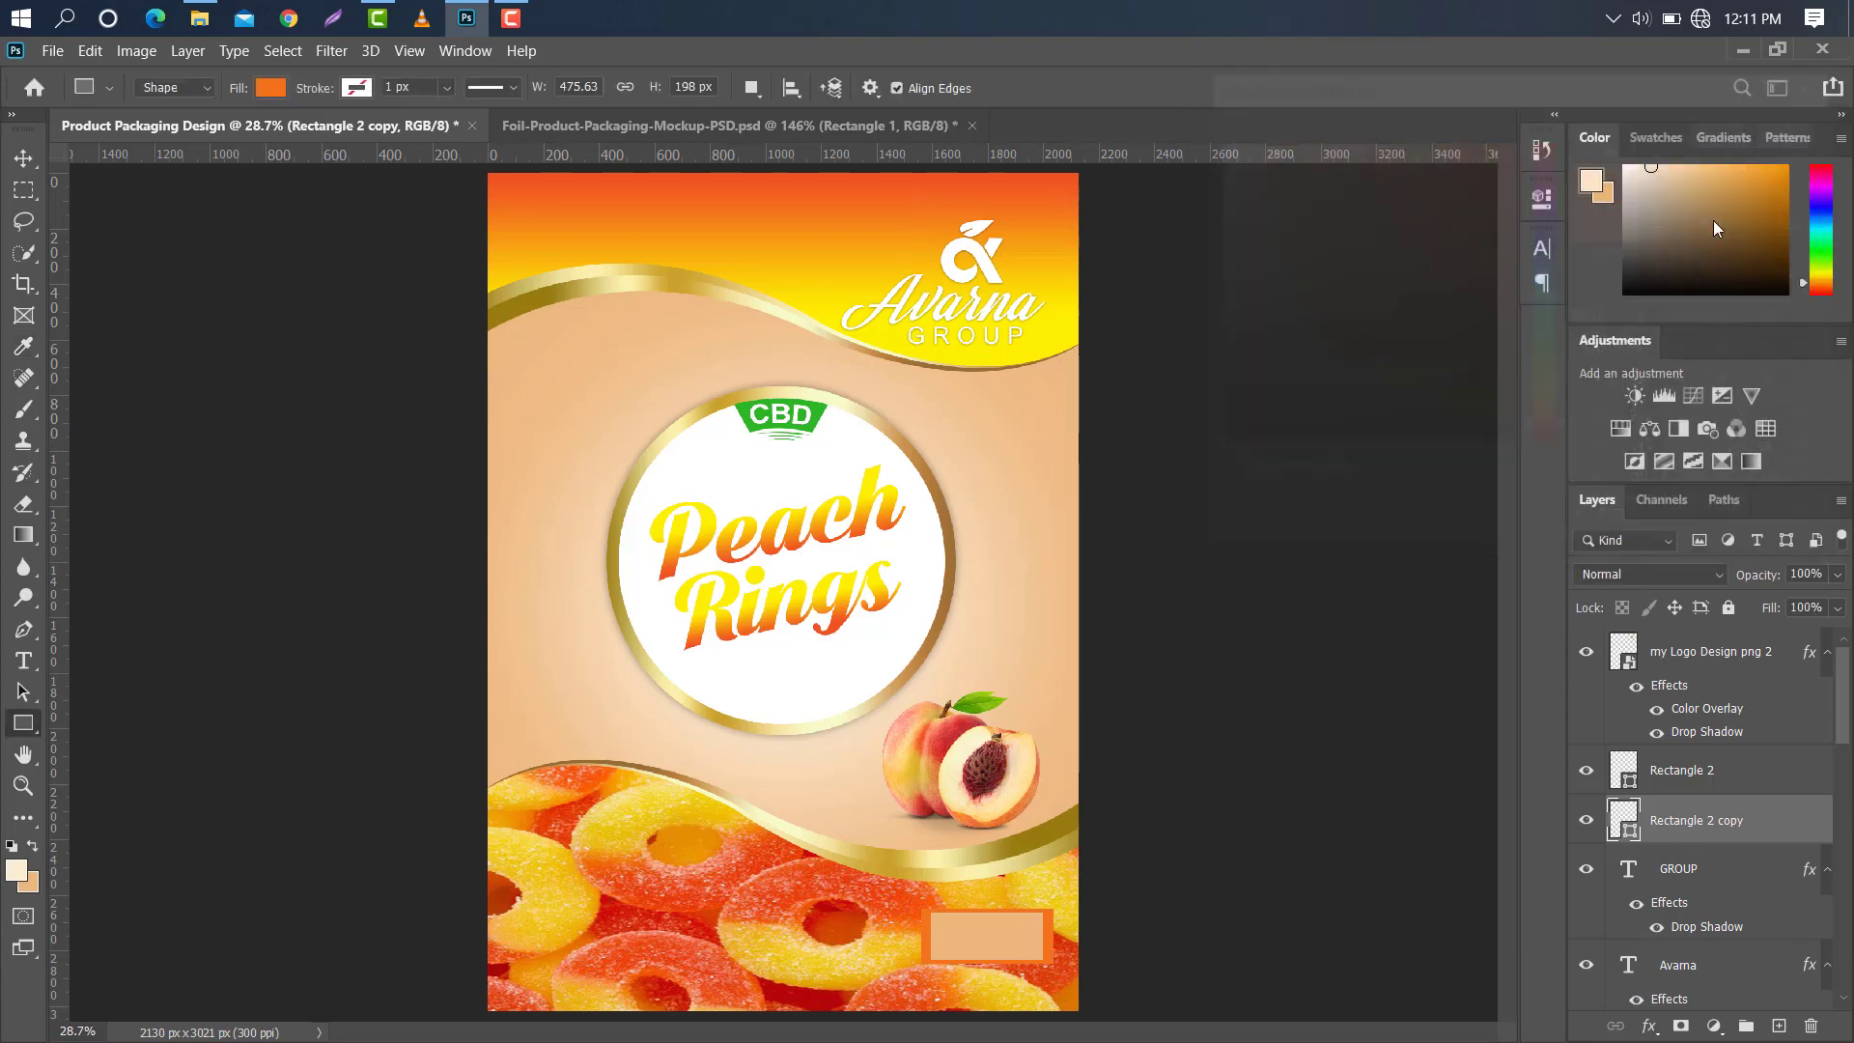
Adjust the orange rectangle's width and position so that it forms an even border around the peach rectangle.
{"action": "left_click", "coordinate": [23, 159]}
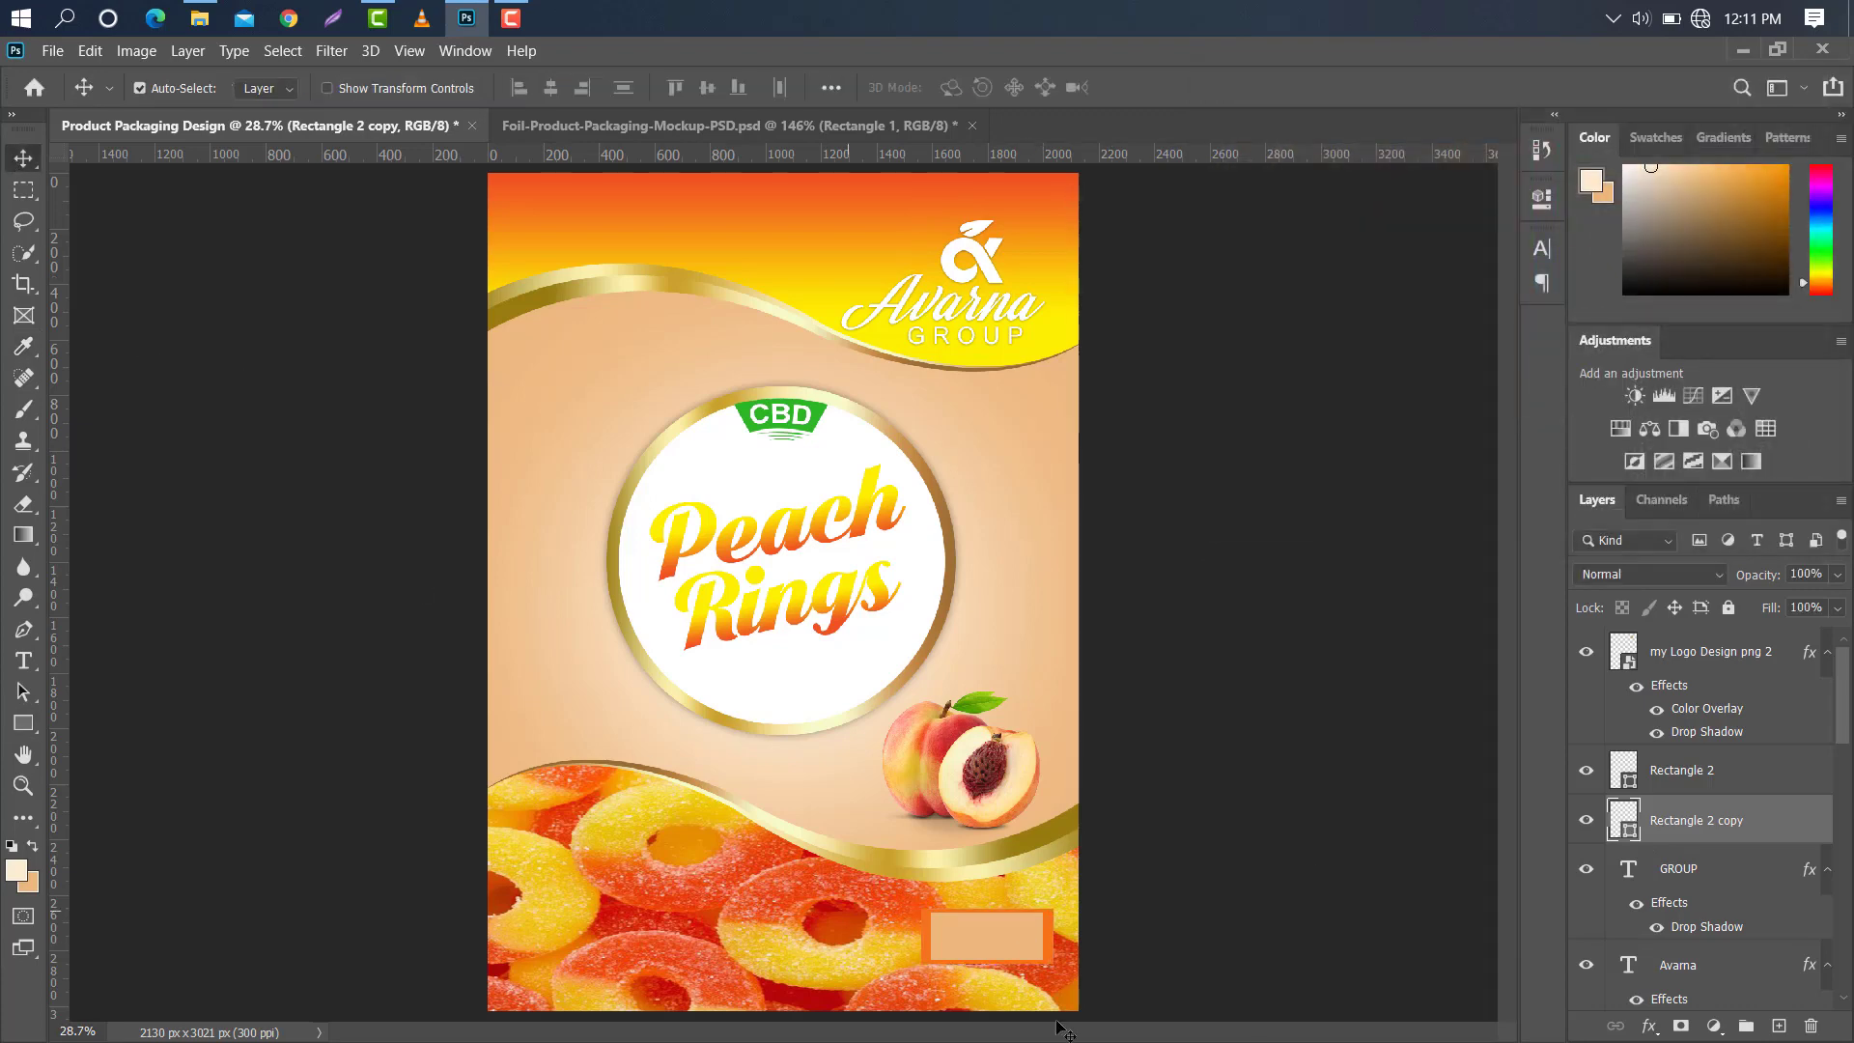
{"action": "scroll", "coordinate": [1026, 986], "scroll_direction": "up", "scroll_amount": 8}
{"action": "key", "text": "ctrl+t"}
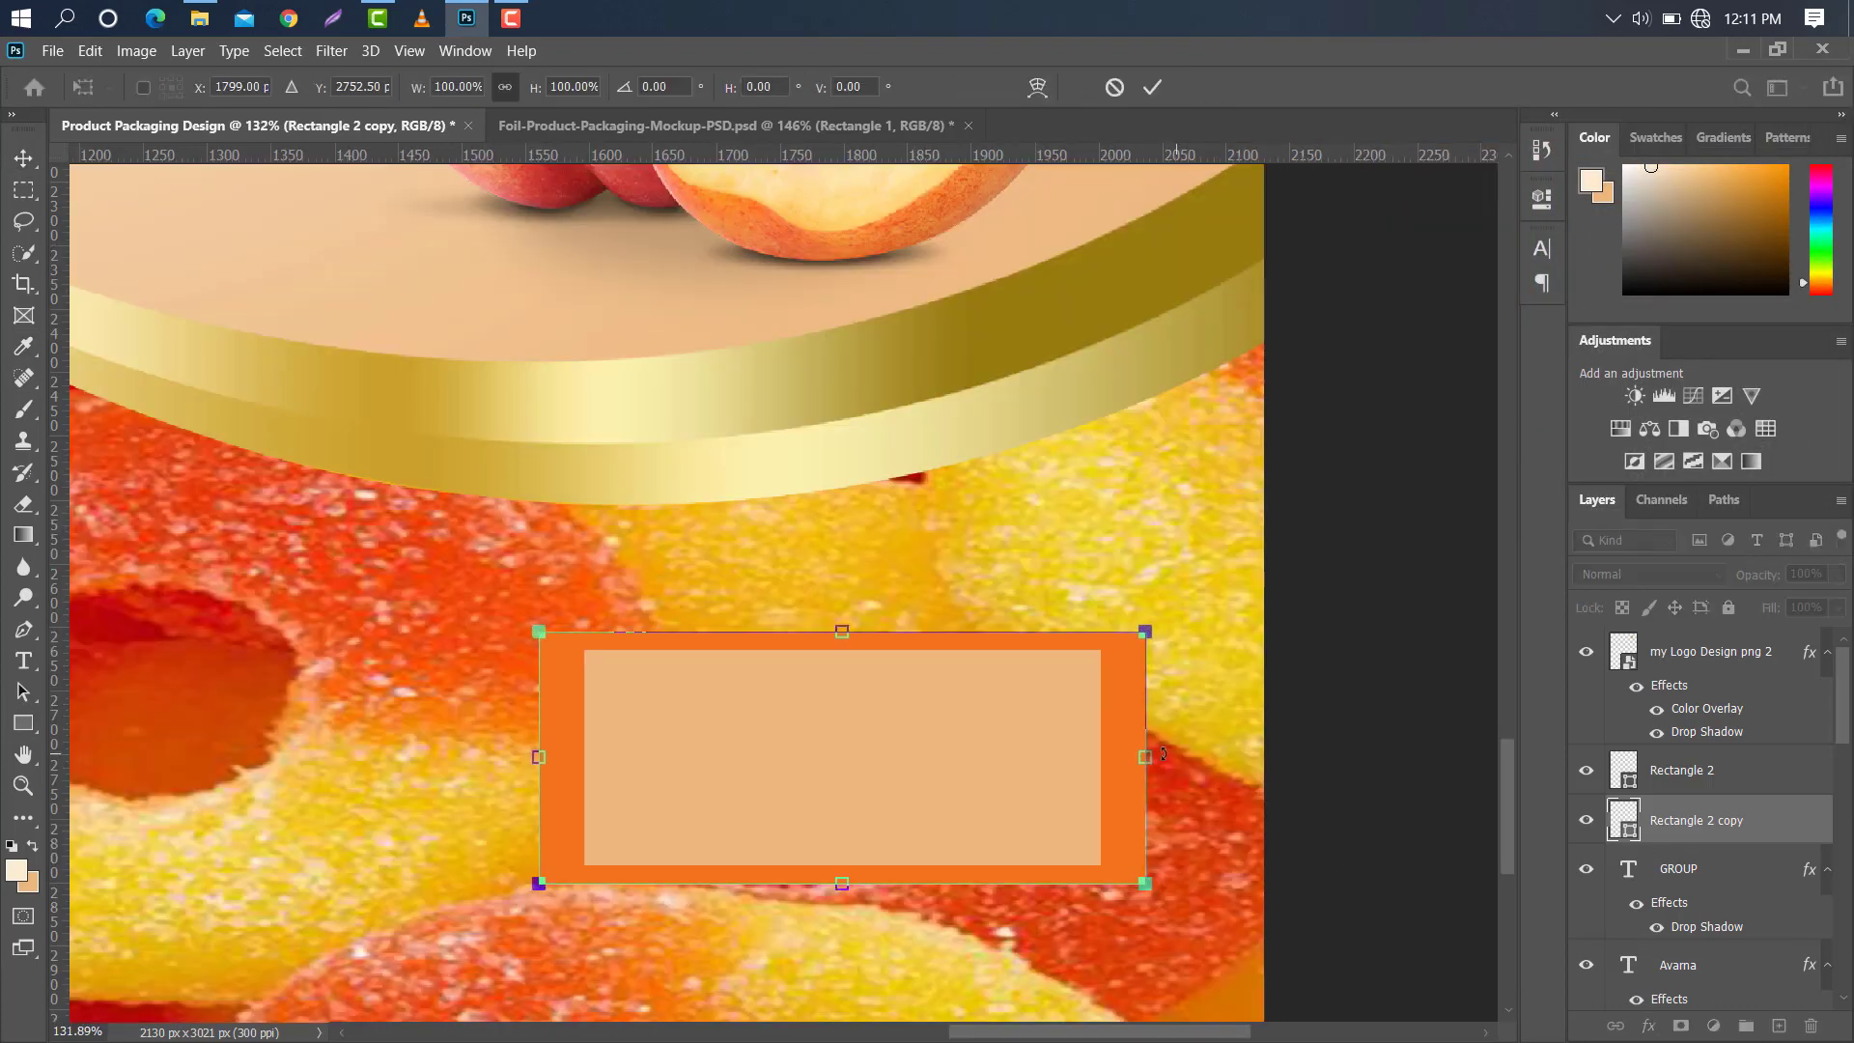
{"action": "left_click_drag", "start_coordinate": [1143, 757], "coordinate": [1165, 757]}
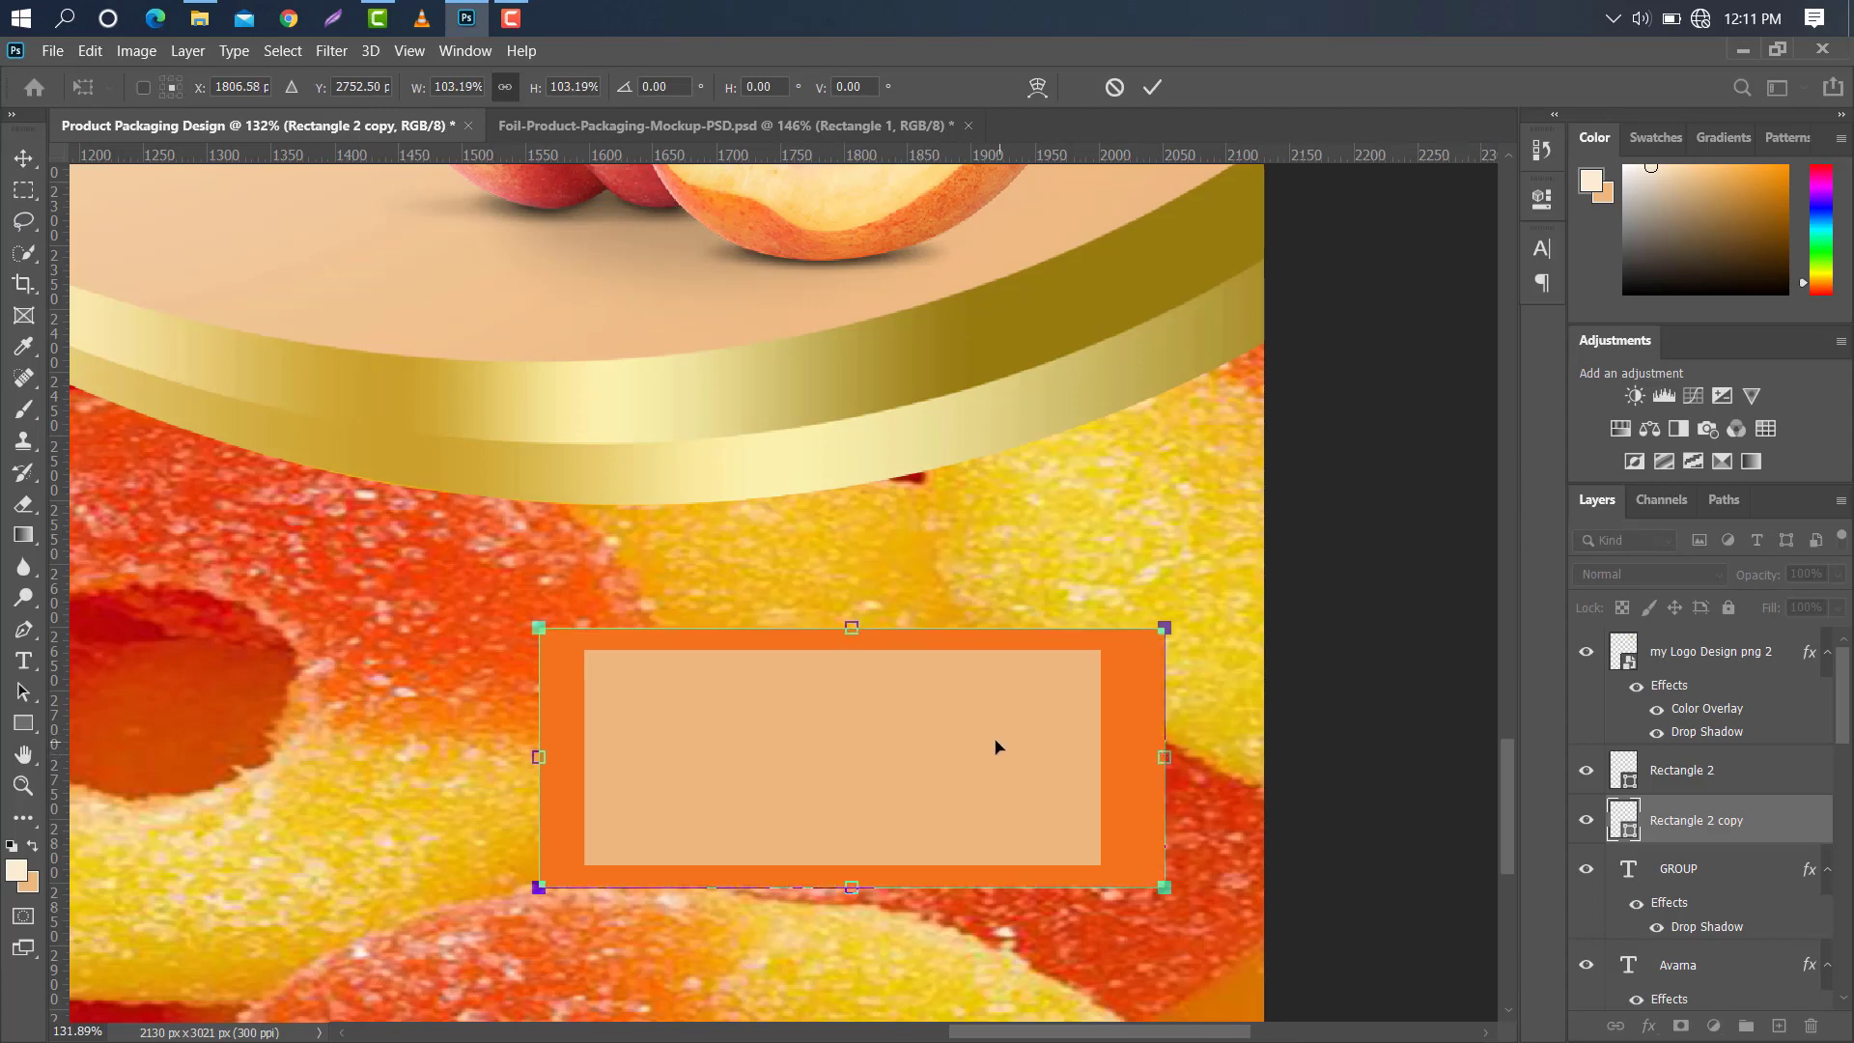
{"action": "left_click_drag", "start_coordinate": [997, 746], "coordinate": [956, 744]}
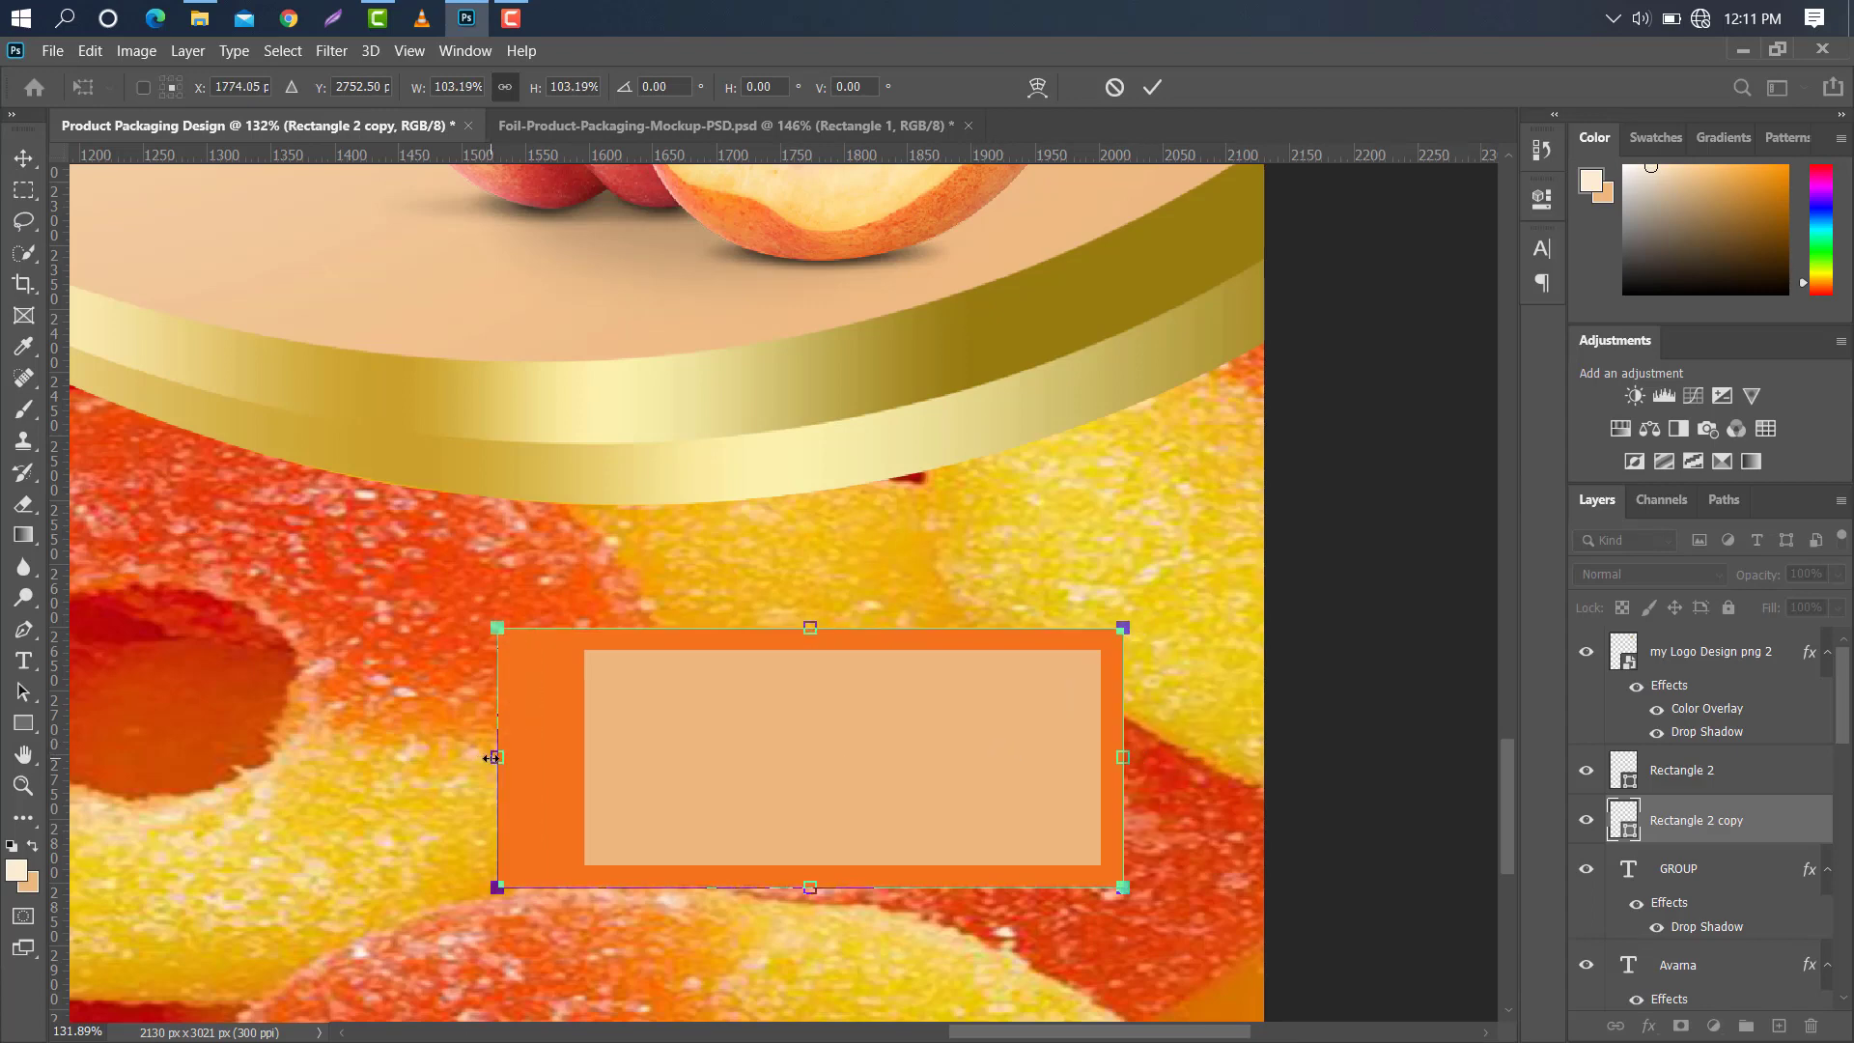
{"action": "left_click_drag", "start_coordinate": [490, 758], "coordinate": [563, 757]}
{"action": "left_click", "coordinate": [1156, 94]}
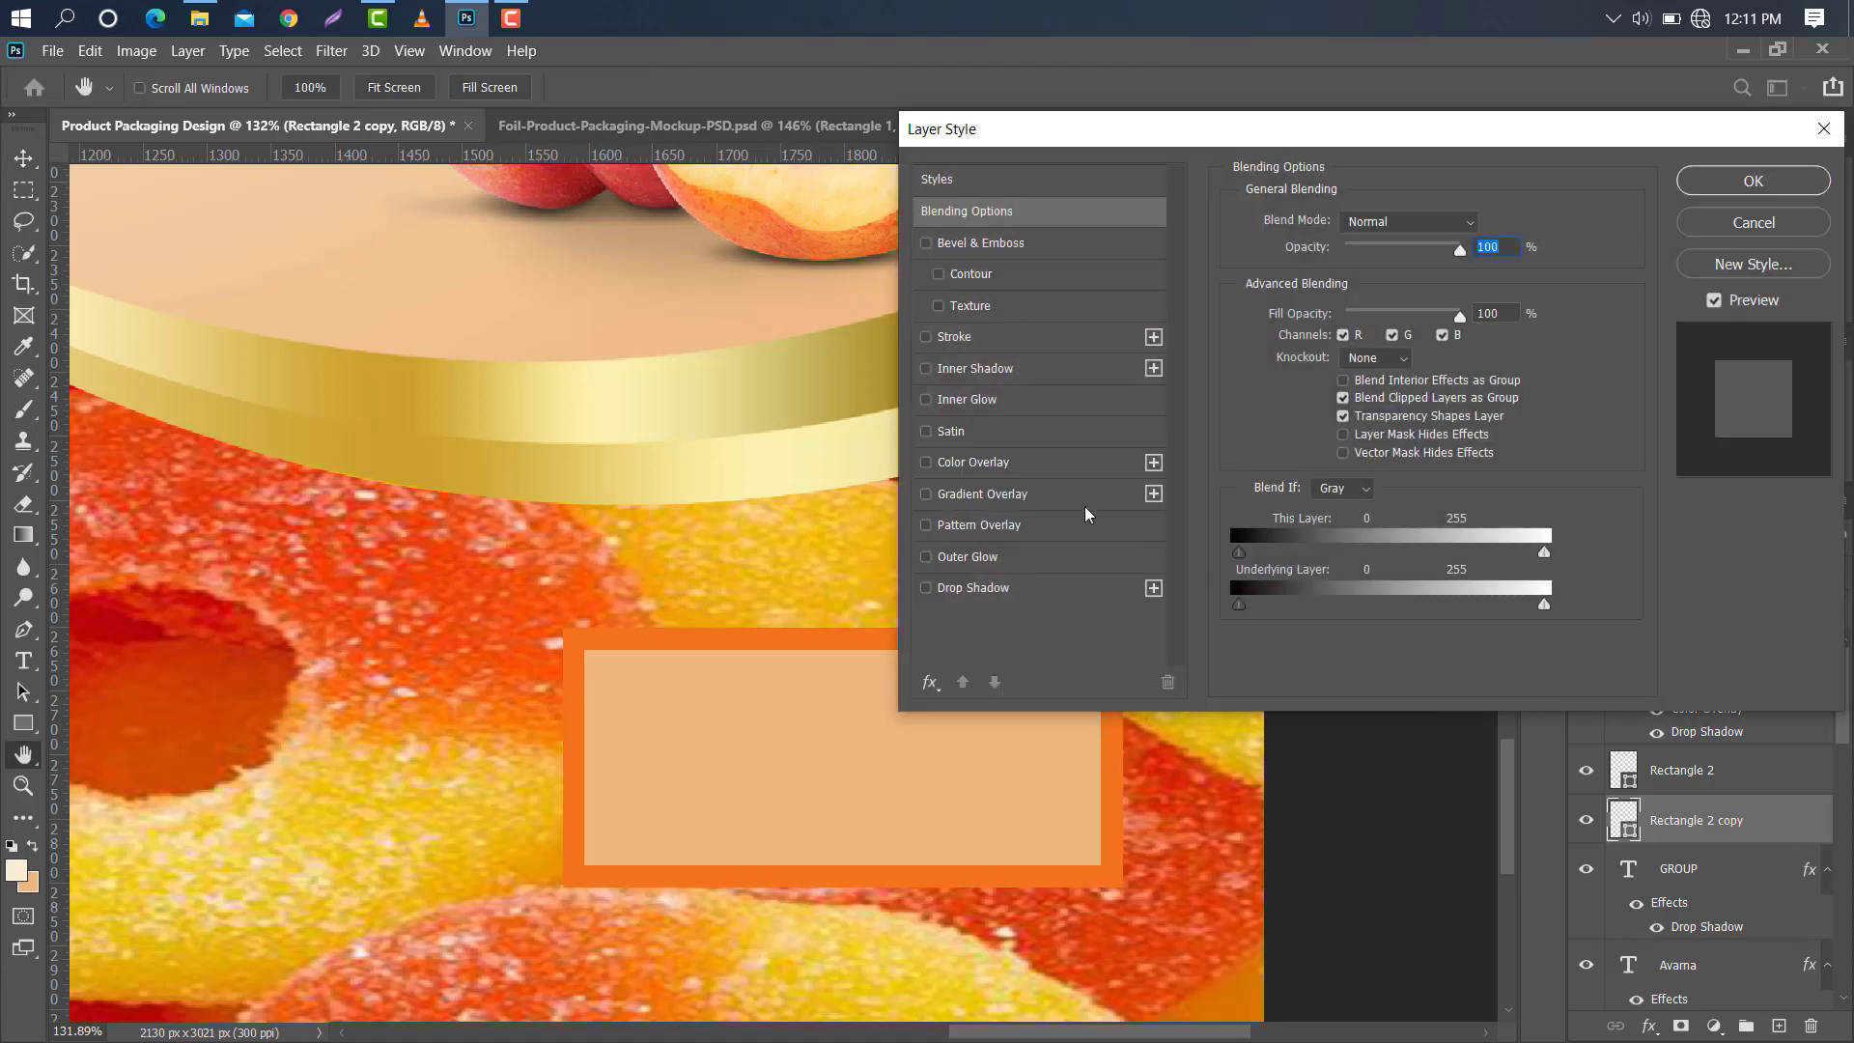
Give the larger rectangle a gold gradient overlay from the PrettyWebz Gold presets and increase the gradient's scale.
{"action": "left_click", "coordinate": [1083, 504]}
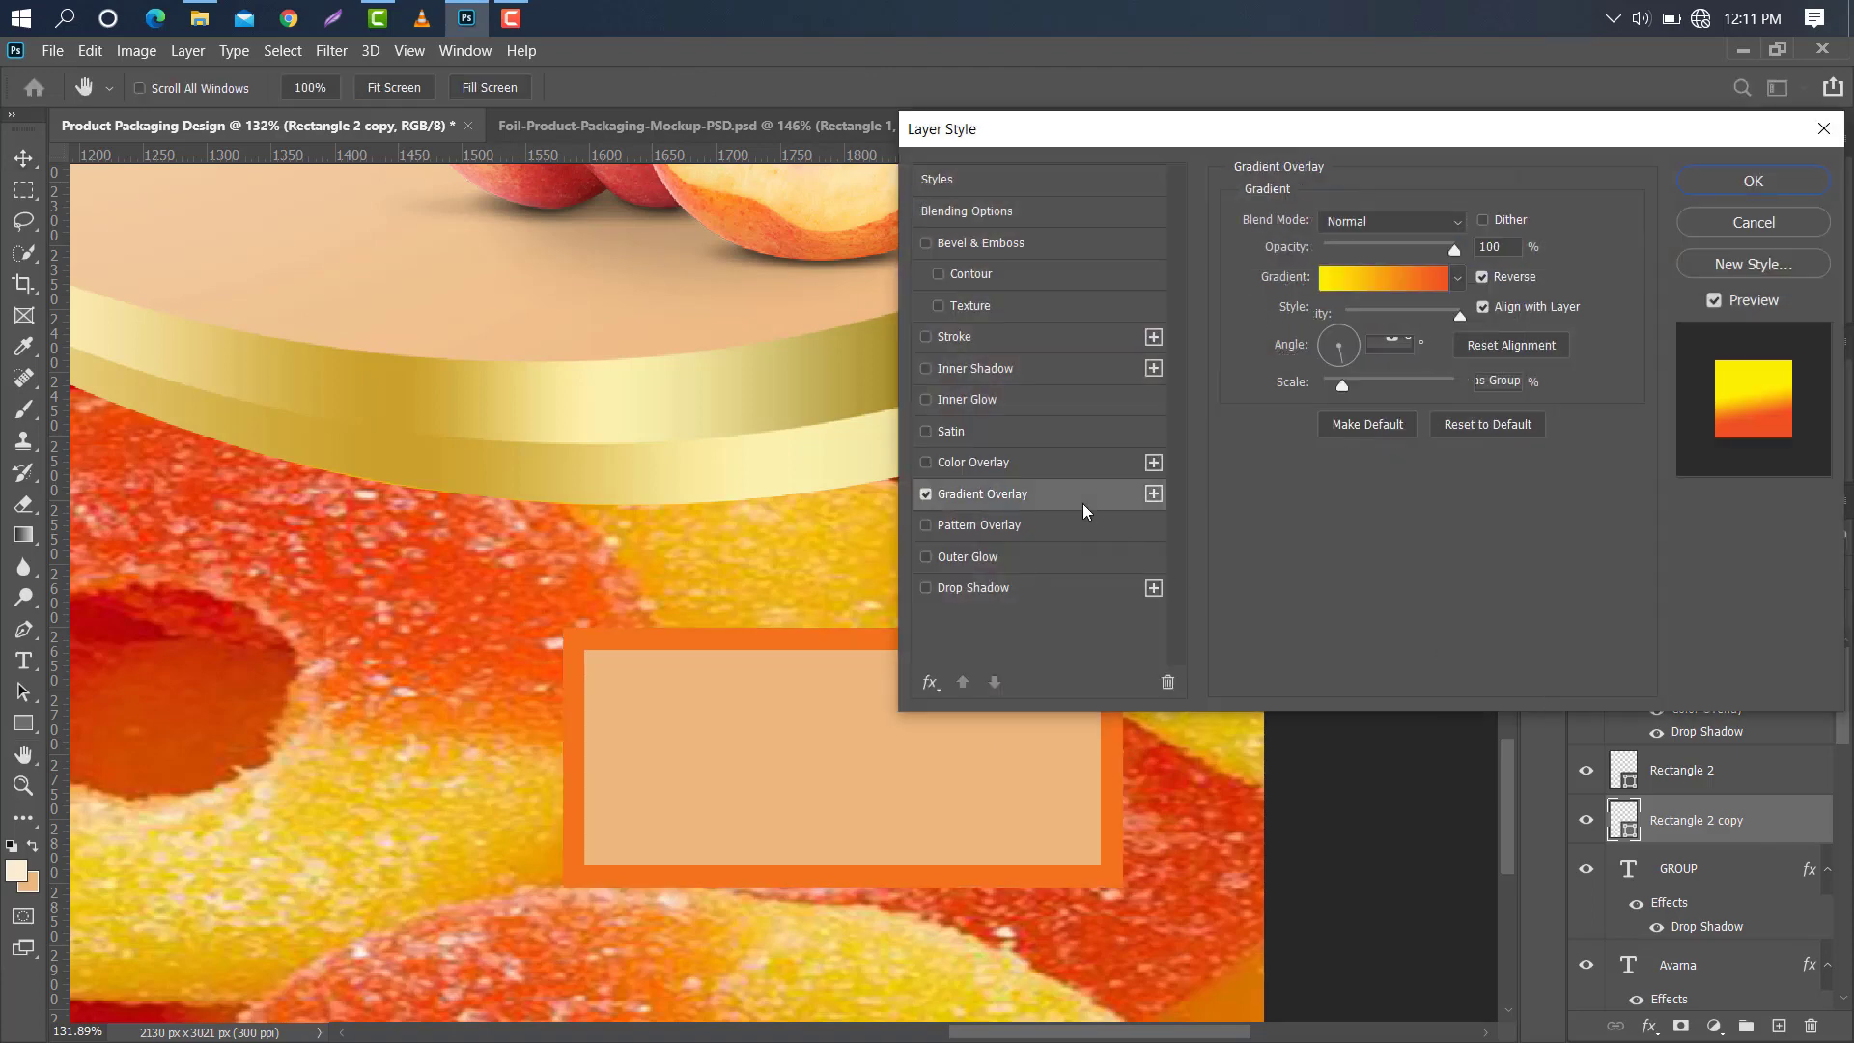
{"action": "left_click", "coordinate": [1458, 278]}
{"action": "scroll", "coordinate": [1485, 338], "scroll_direction": "down", "scroll_amount": 3}
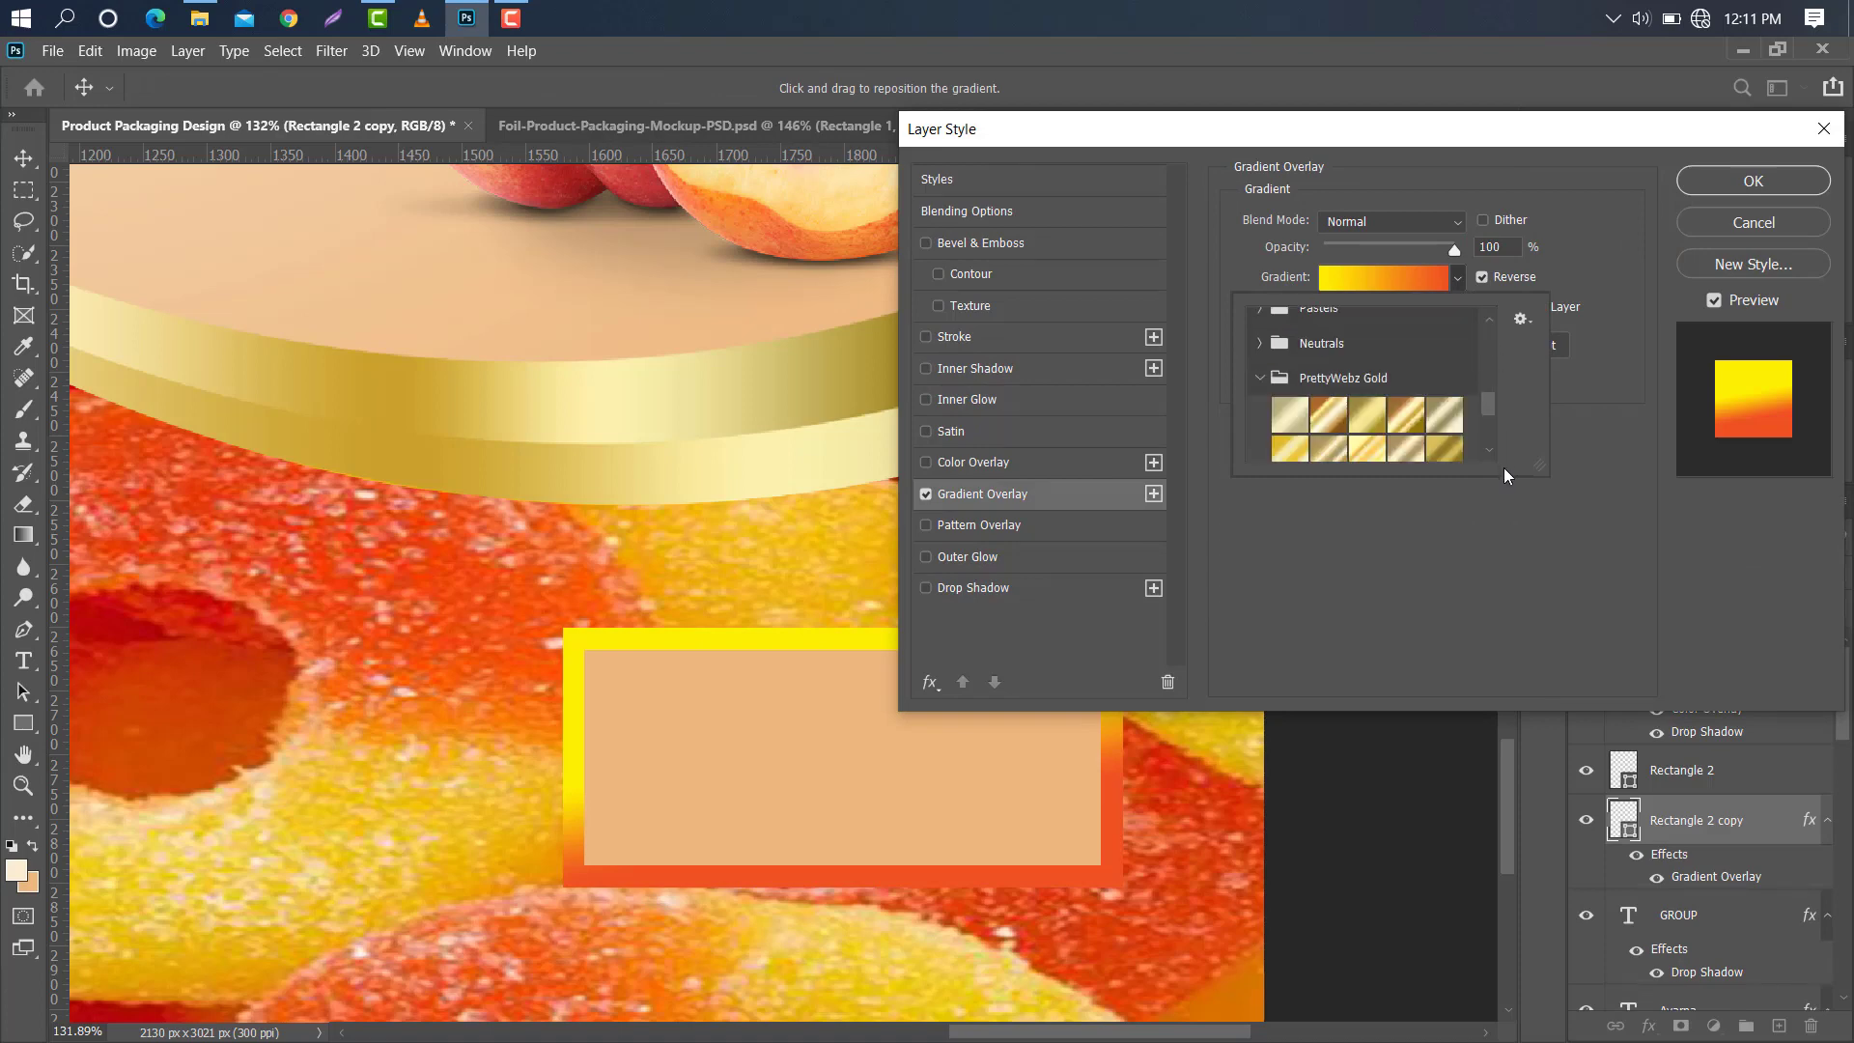
{"action": "left_click", "coordinate": [1417, 427]}
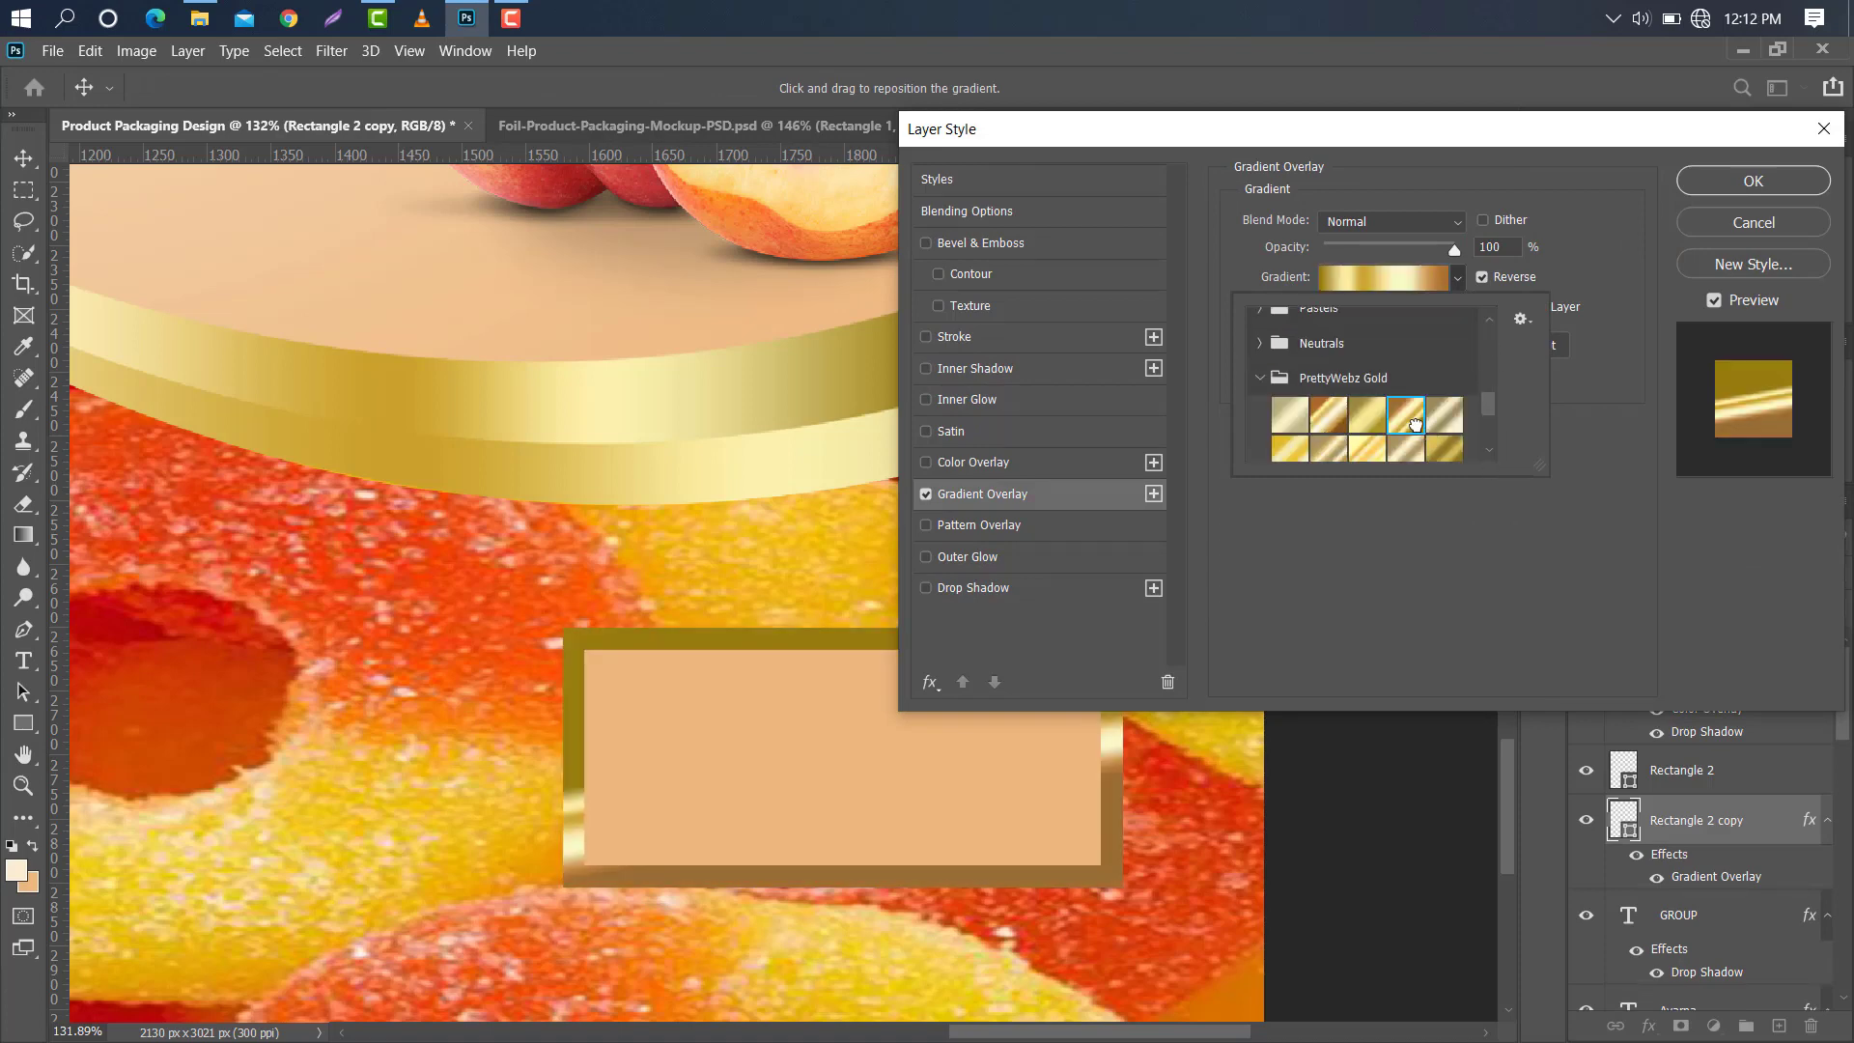
{"action": "double_click", "coordinate": [1411, 422]}
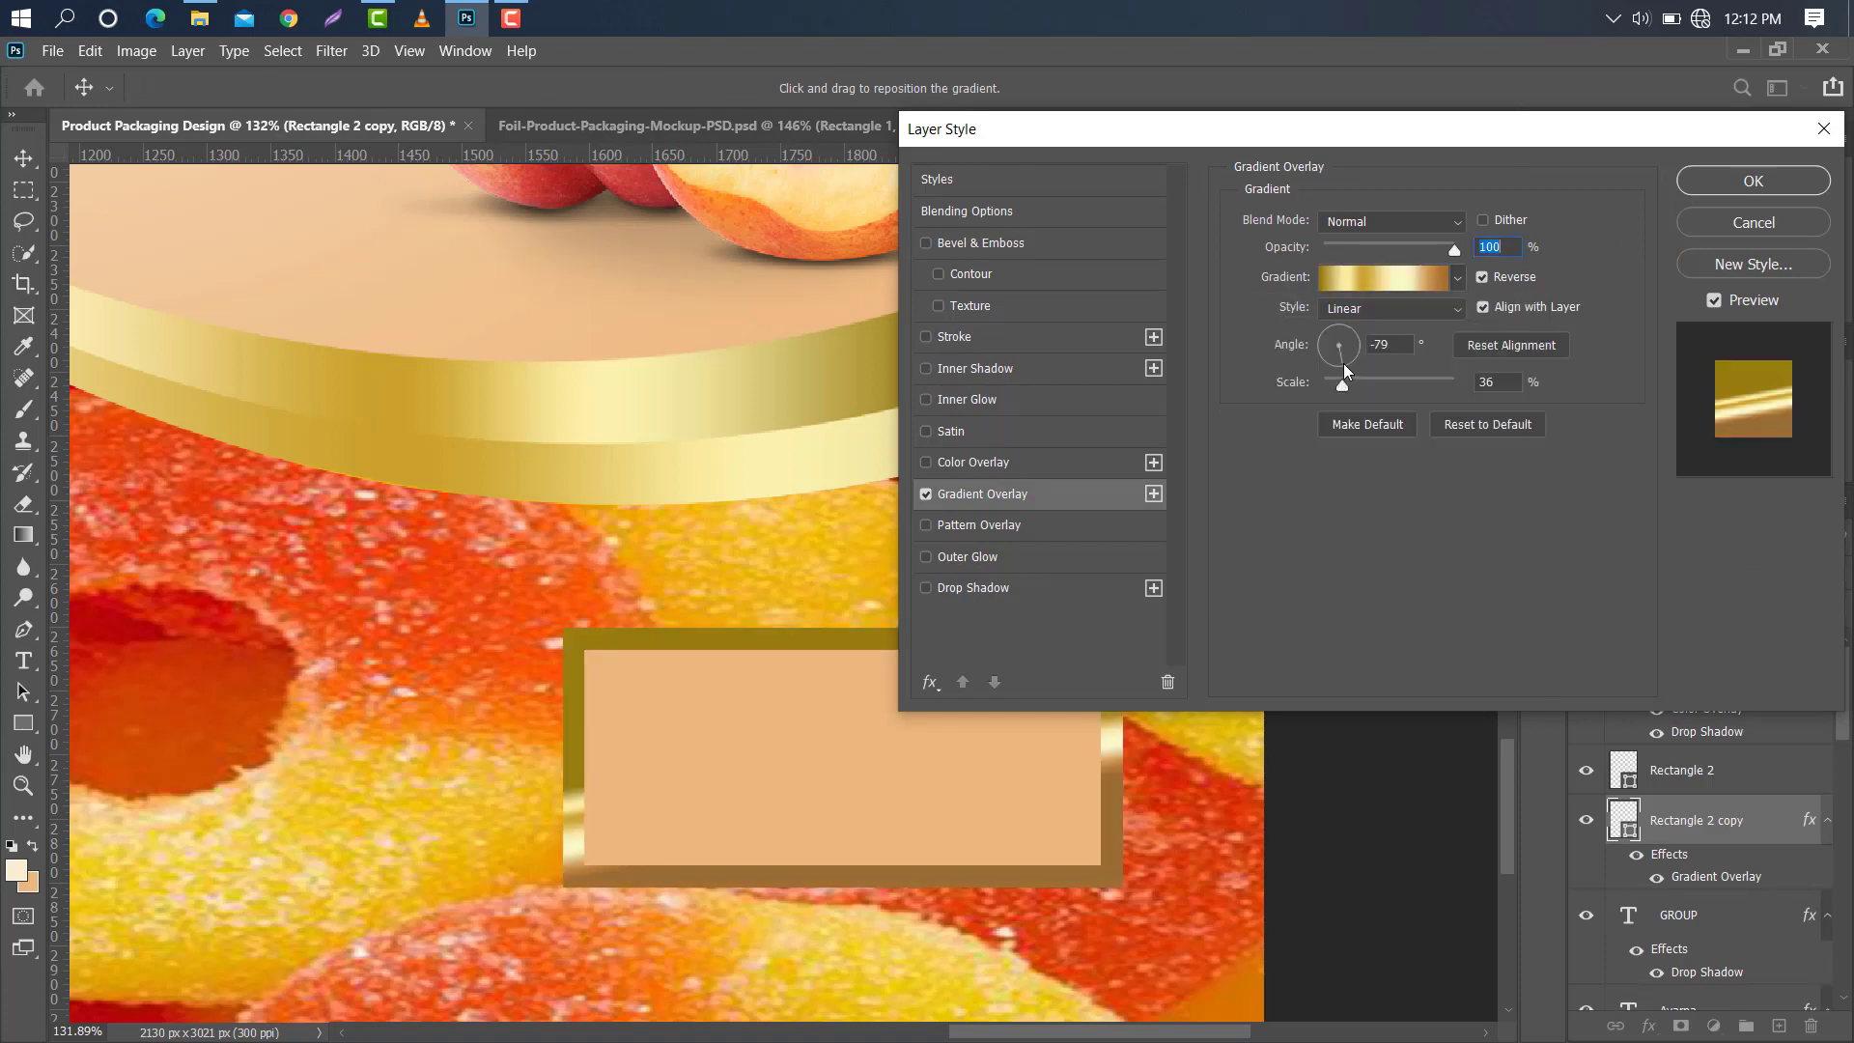
{"action": "left_click_drag", "start_coordinate": [1341, 382], "coordinate": [1415, 385]}
Add a Multiply drop shadow to the gold rectangle with 36% opacity, 2 px distance and 10 px size.
{"action": "left_click", "coordinate": [1021, 591]}
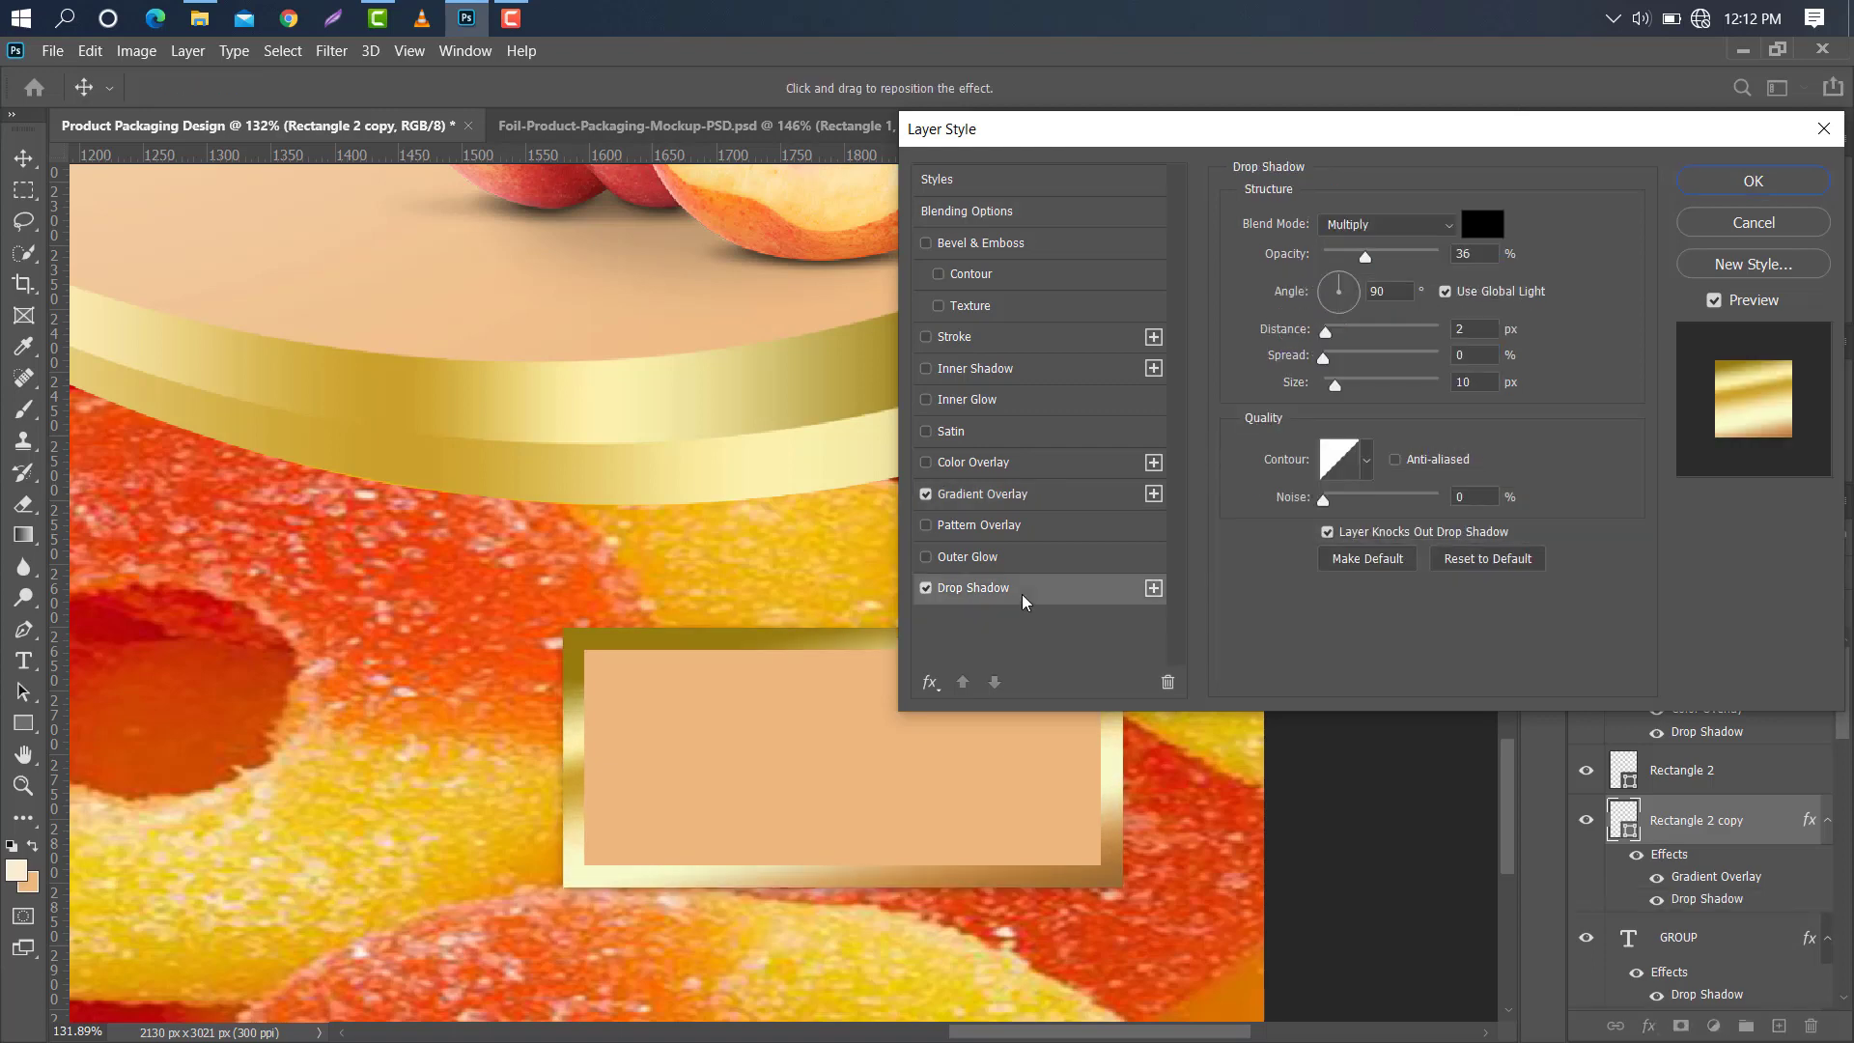
{"action": "left_click", "coordinate": [1719, 188]}
{"action": "key", "text": "ctrl+0"}
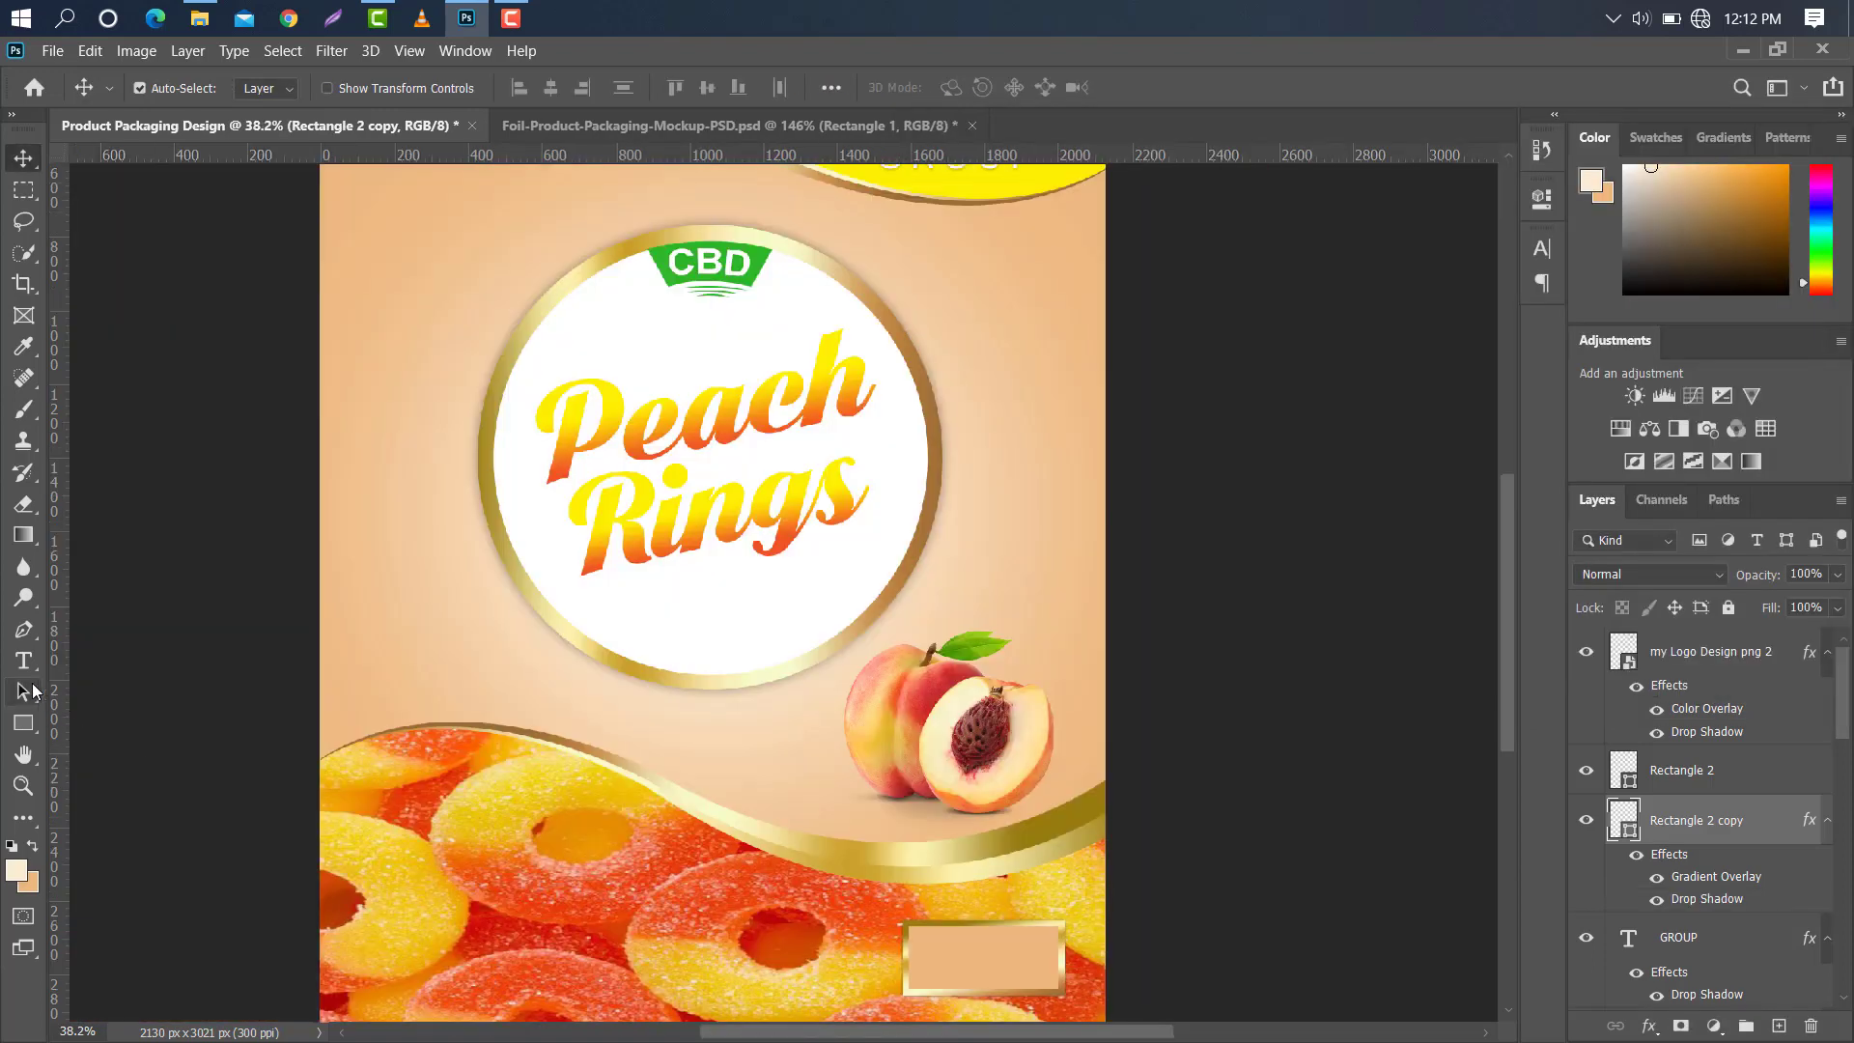
Create a text layer reading "weight" below the Peach Rings circle.
{"action": "key", "text": "t"}
{"action": "left_click", "coordinate": [657, 724]}
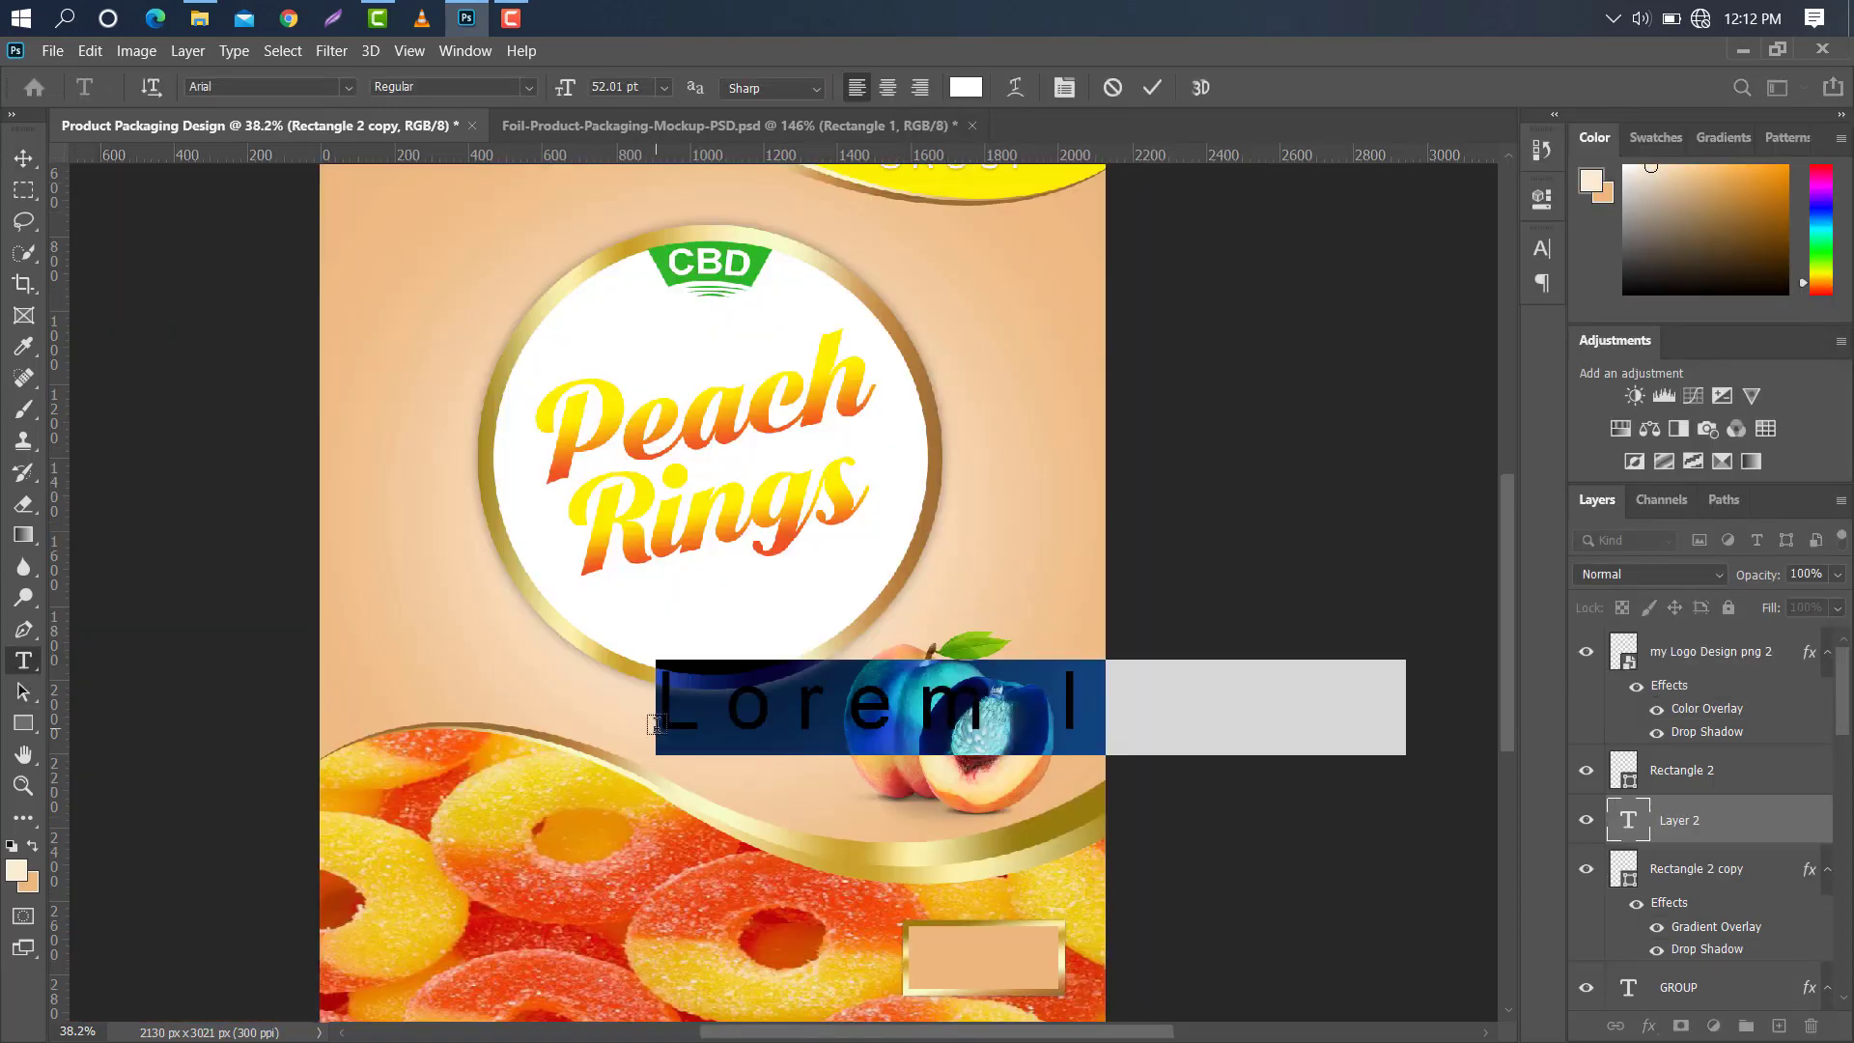
{"action": "key", "text": "BackSpace"}
{"action": "type", "text": "weight"}
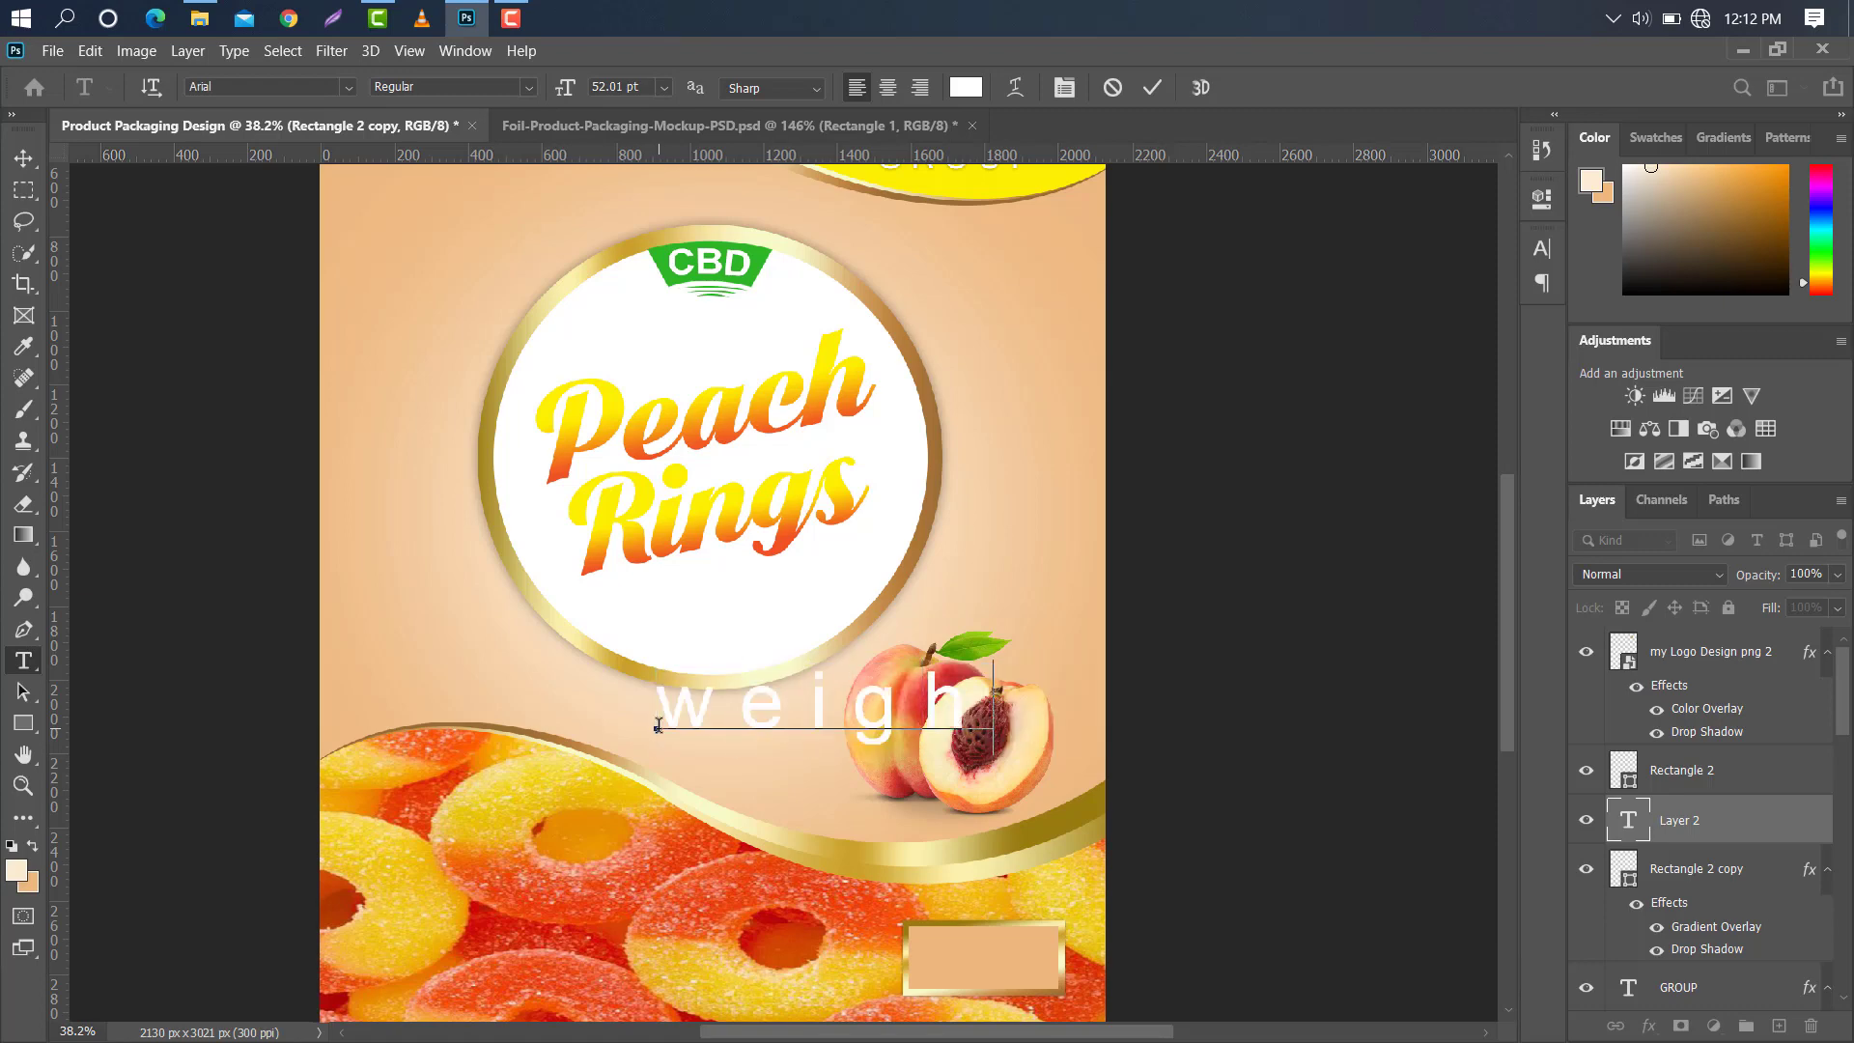
{"action": "left_click", "coordinate": [1152, 87]}
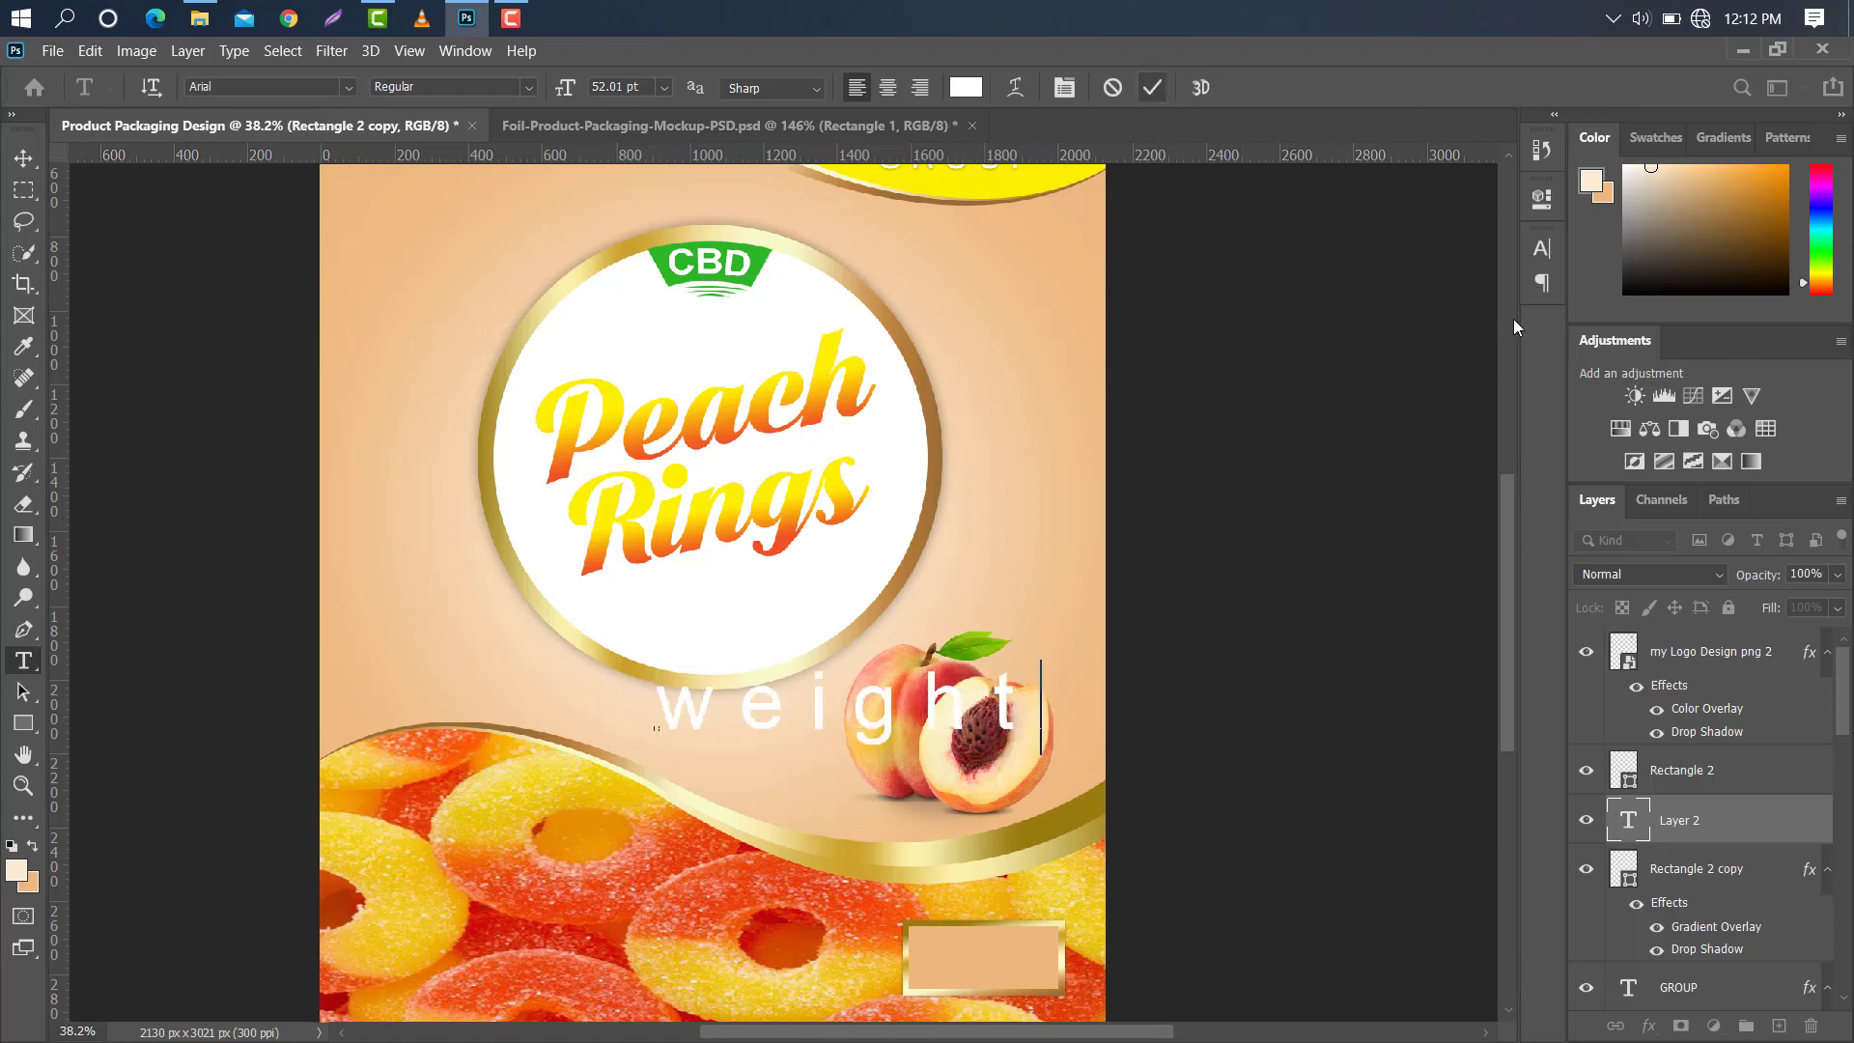
Format the "weight" text as Arial Bold with tracking 0 and colour 000000.
{"action": "left_click", "coordinate": [1542, 249]}
{"action": "left_click", "coordinate": [1466, 282]}
{"action": "left_click", "coordinate": [1479, 364]}
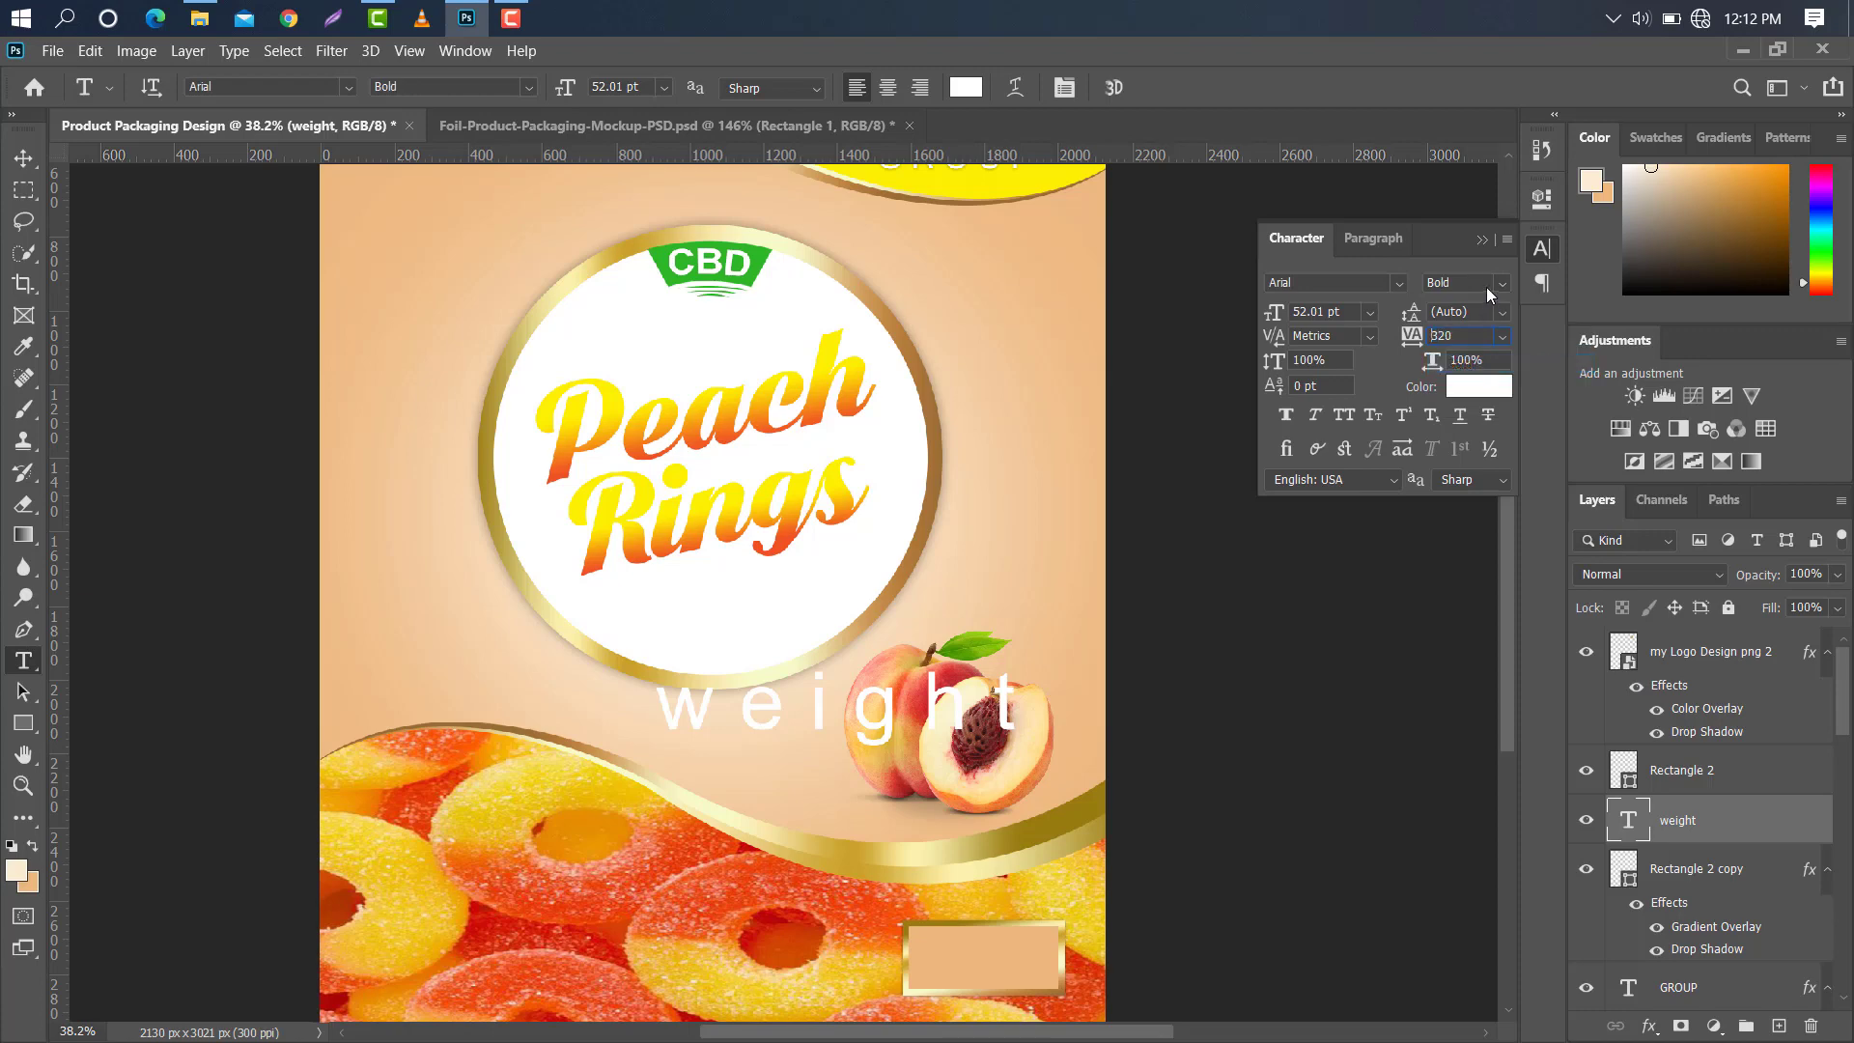
{"action": "type", "text": "0"}
{"action": "key", "text": "Return"}
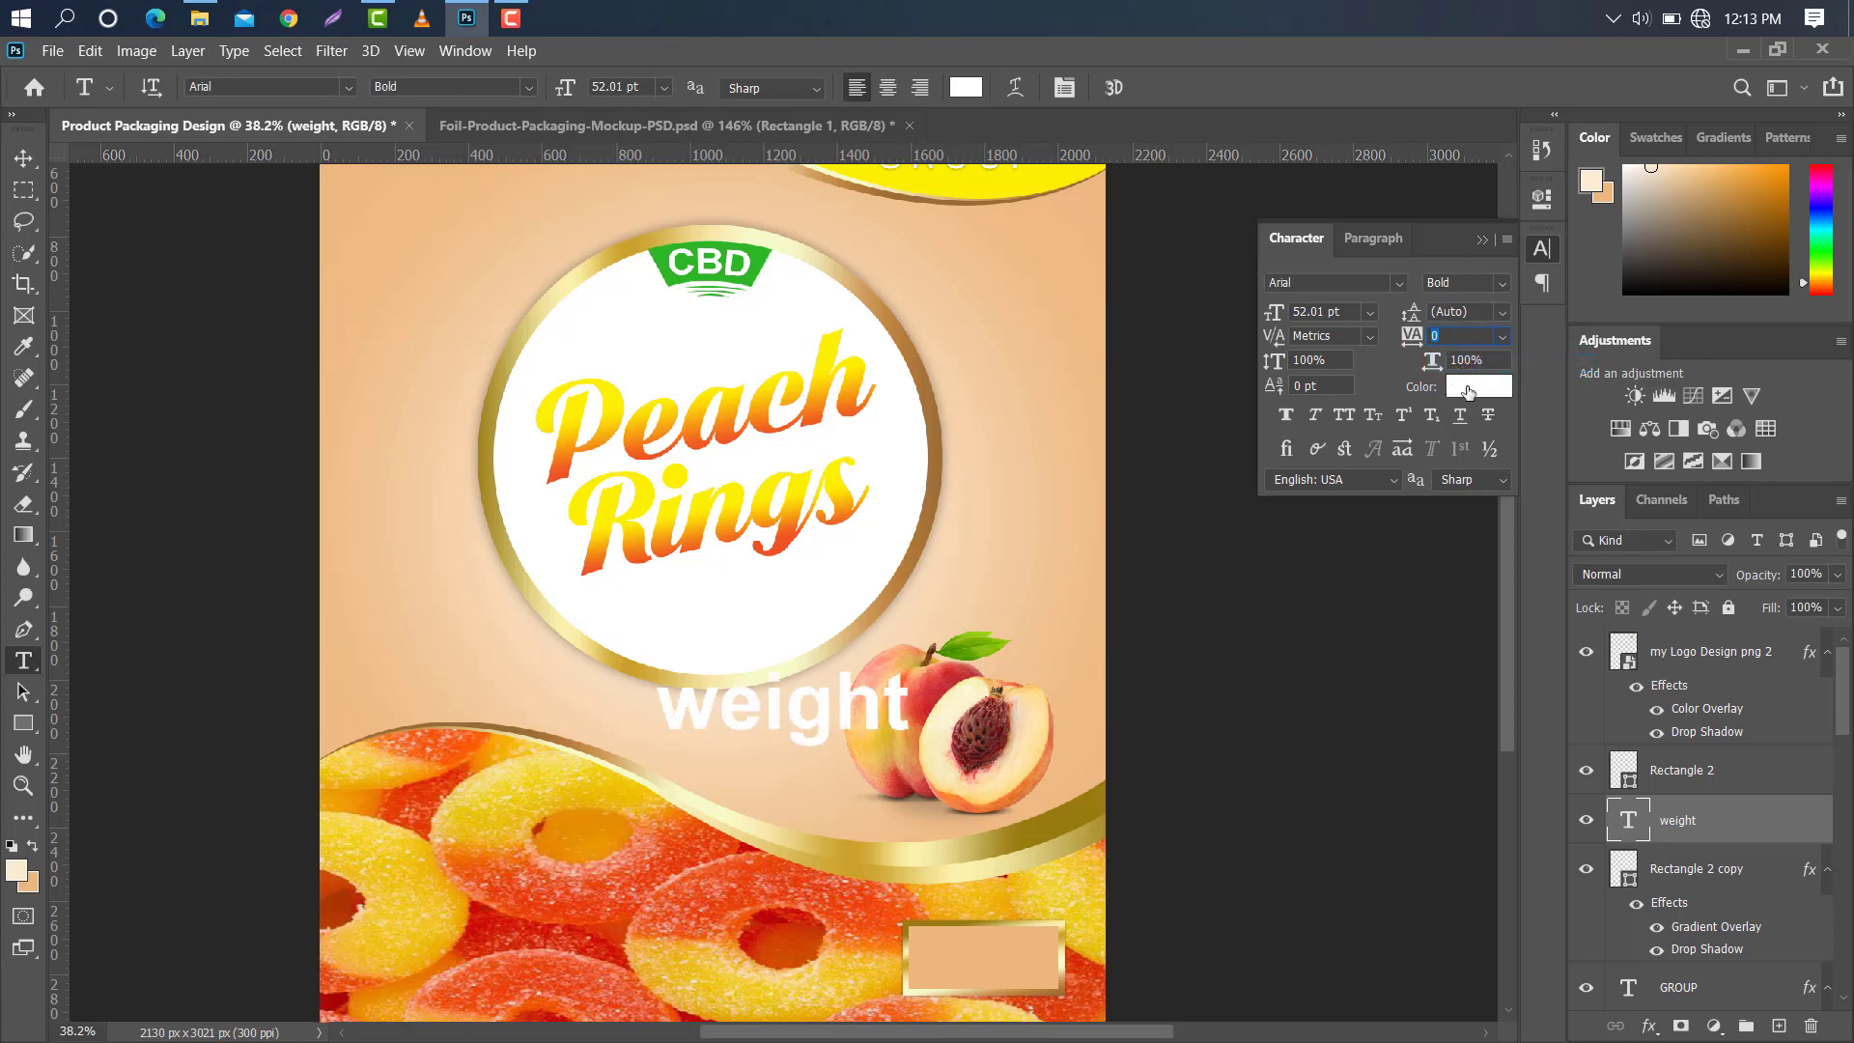
{"action": "left_click", "coordinate": [1477, 386]}
{"action": "type", "text": "000000"}
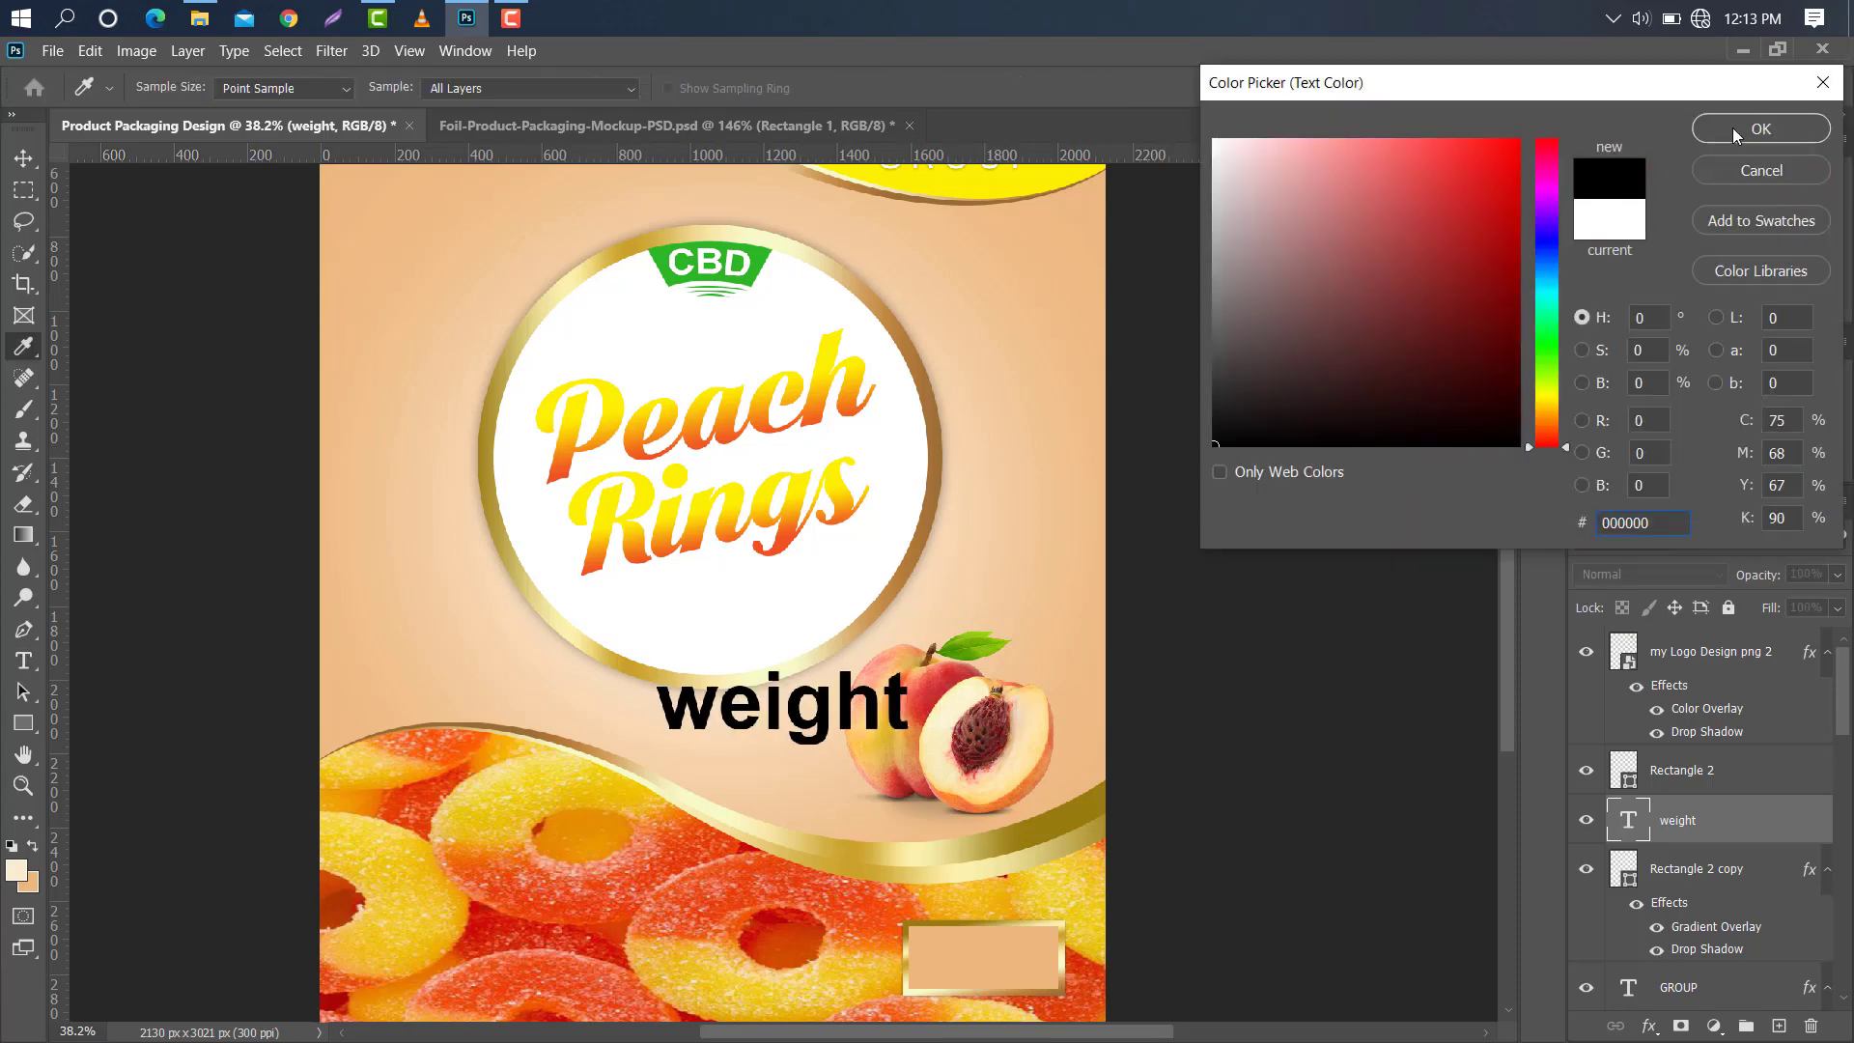
{"action": "left_click", "coordinate": [1759, 128]}
Scale the "weight" text to about 62%, move it onto the gold-framed label and stack it above both rectangles.
{"action": "key", "text": "ctrl+t"}
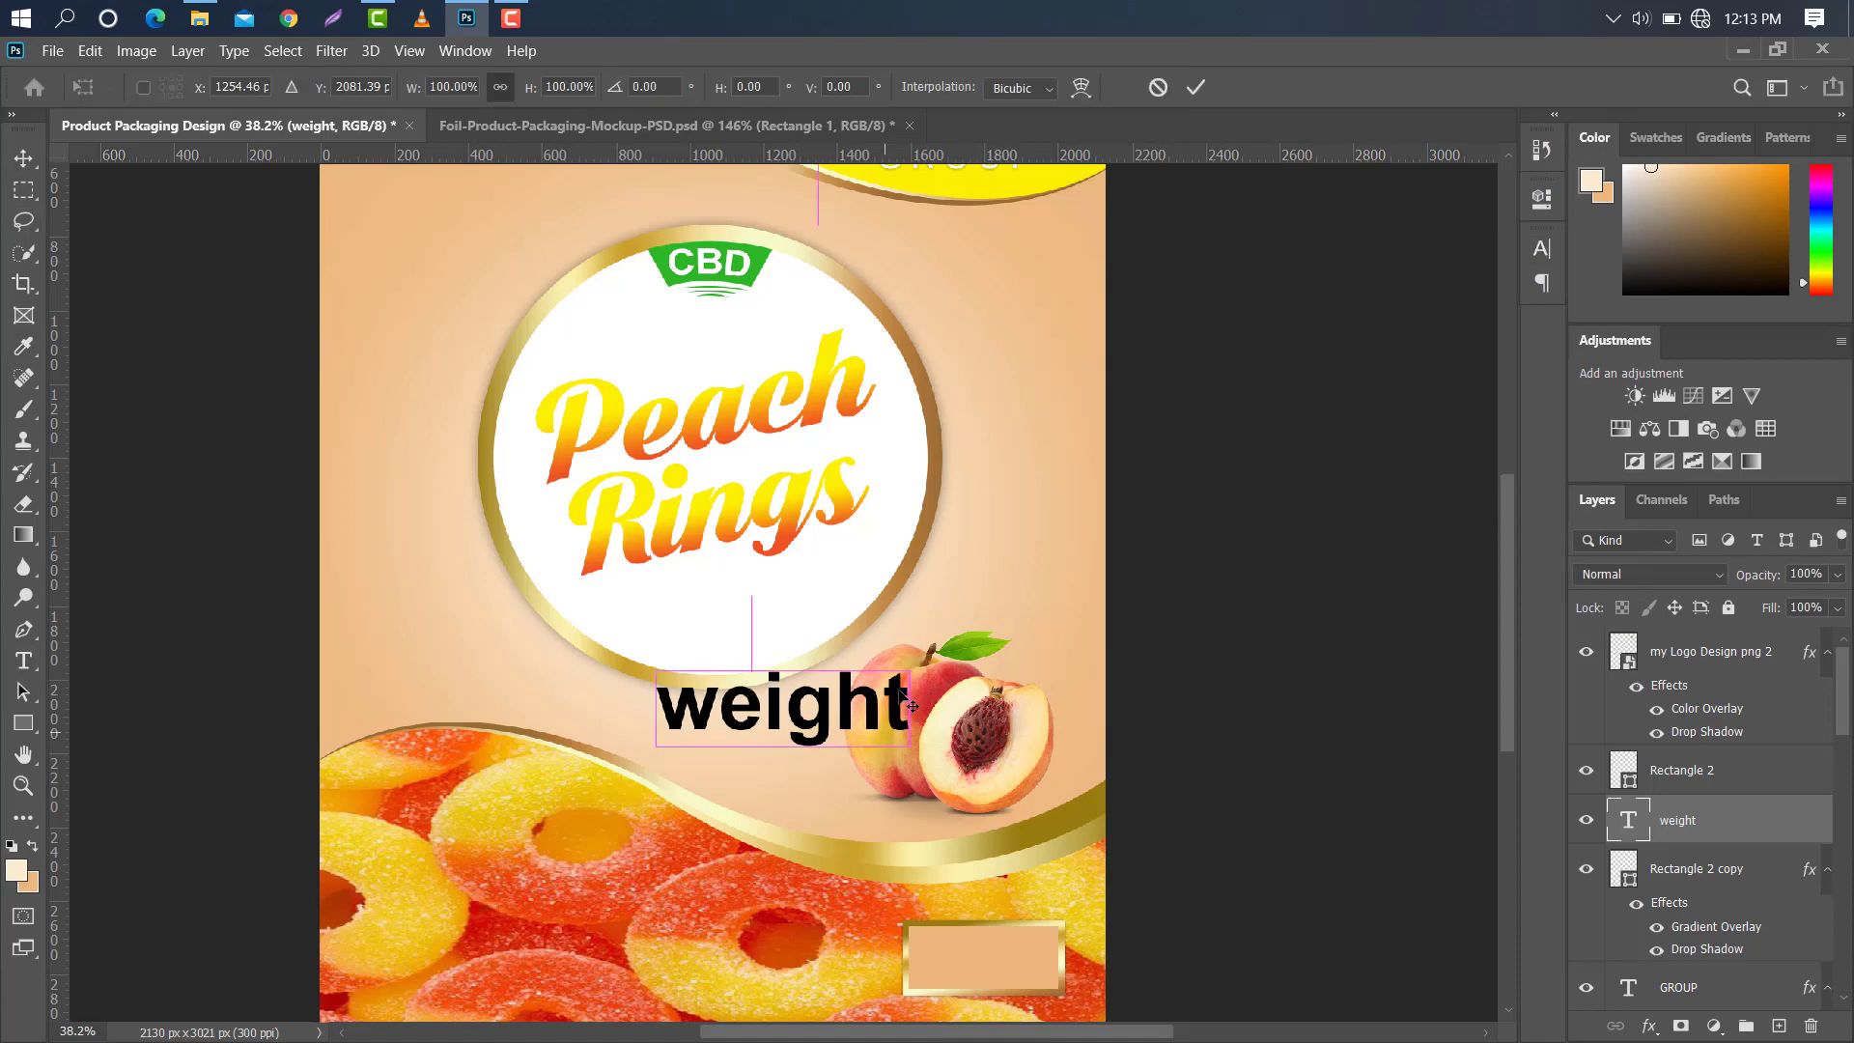
{"action": "left_click_drag", "start_coordinate": [909, 710], "coordinate": [994, 954]}
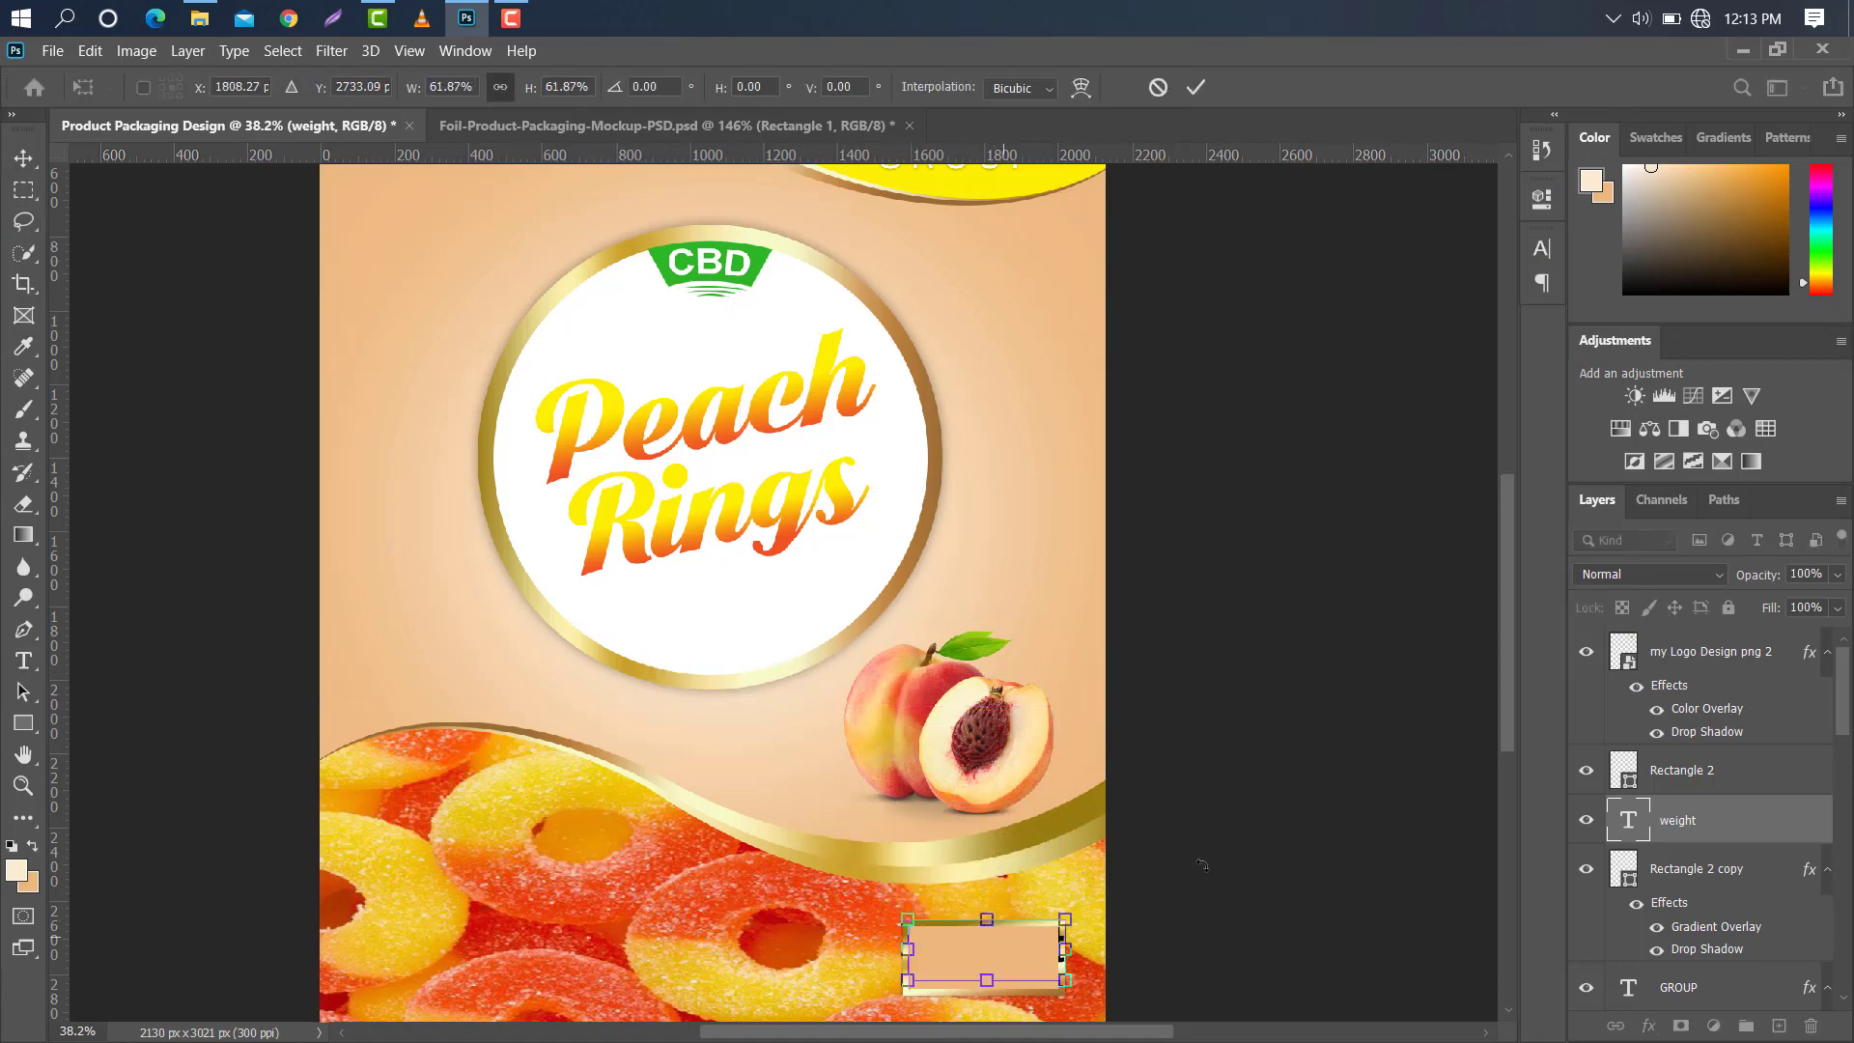
{"action": "left_click_drag", "start_coordinate": [1749, 820], "coordinate": [1739, 766]}
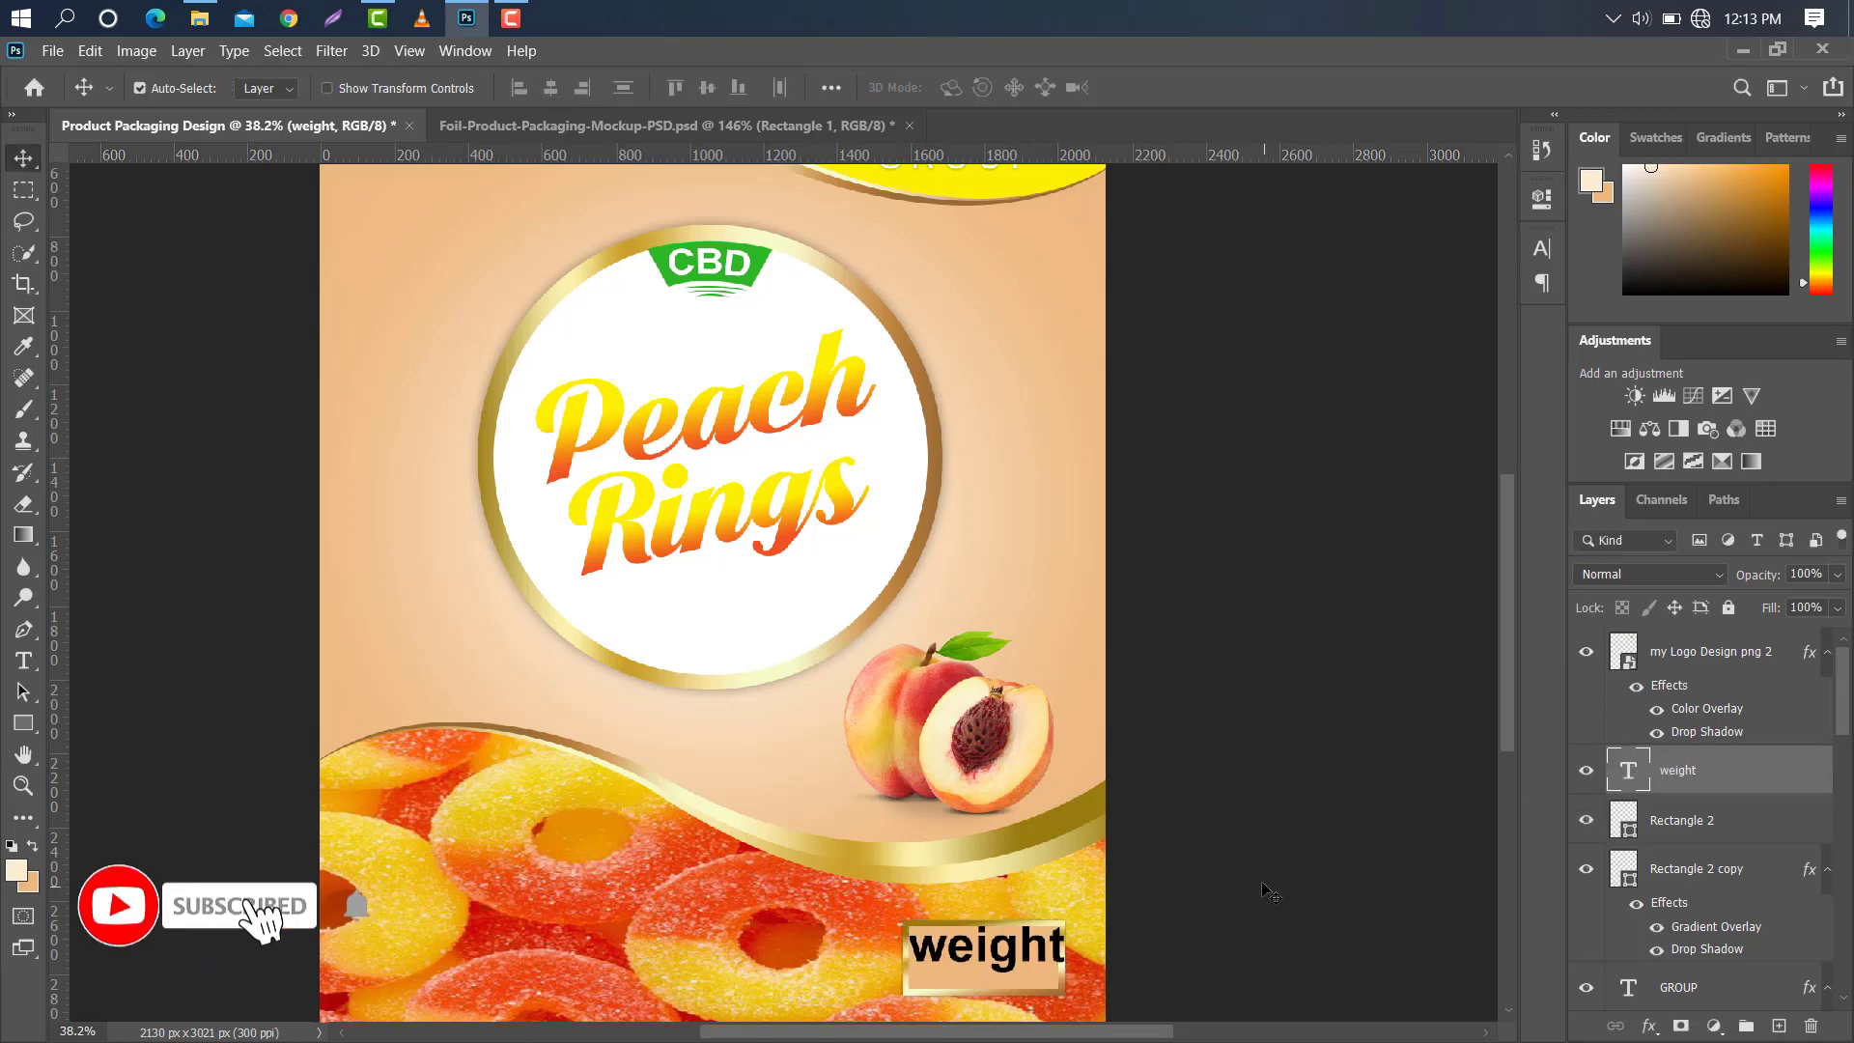
Shrink the "weight" text to about 66% and centre it in the upper half of the label.
{"action": "scroll", "coordinate": [1048, 985], "scroll_direction": "up", "scroll_amount": 5}
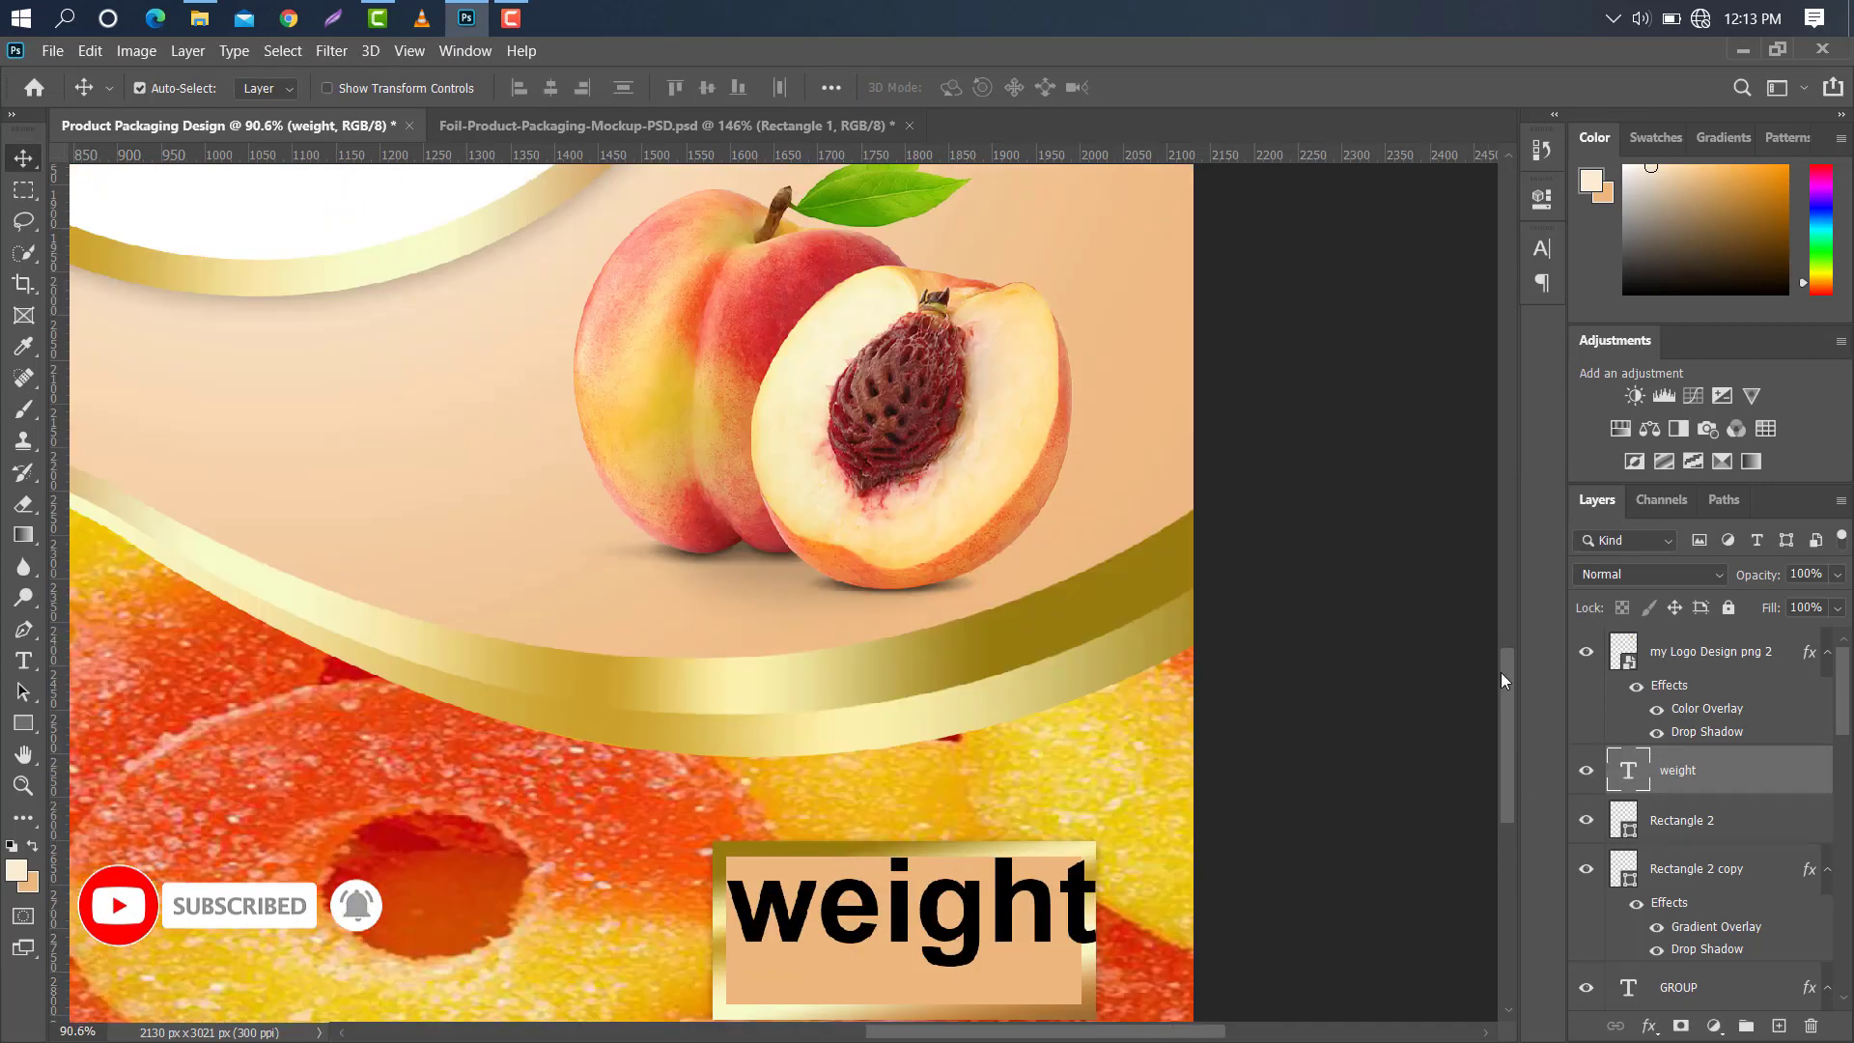
{"action": "key", "text": "ctrl+t"}
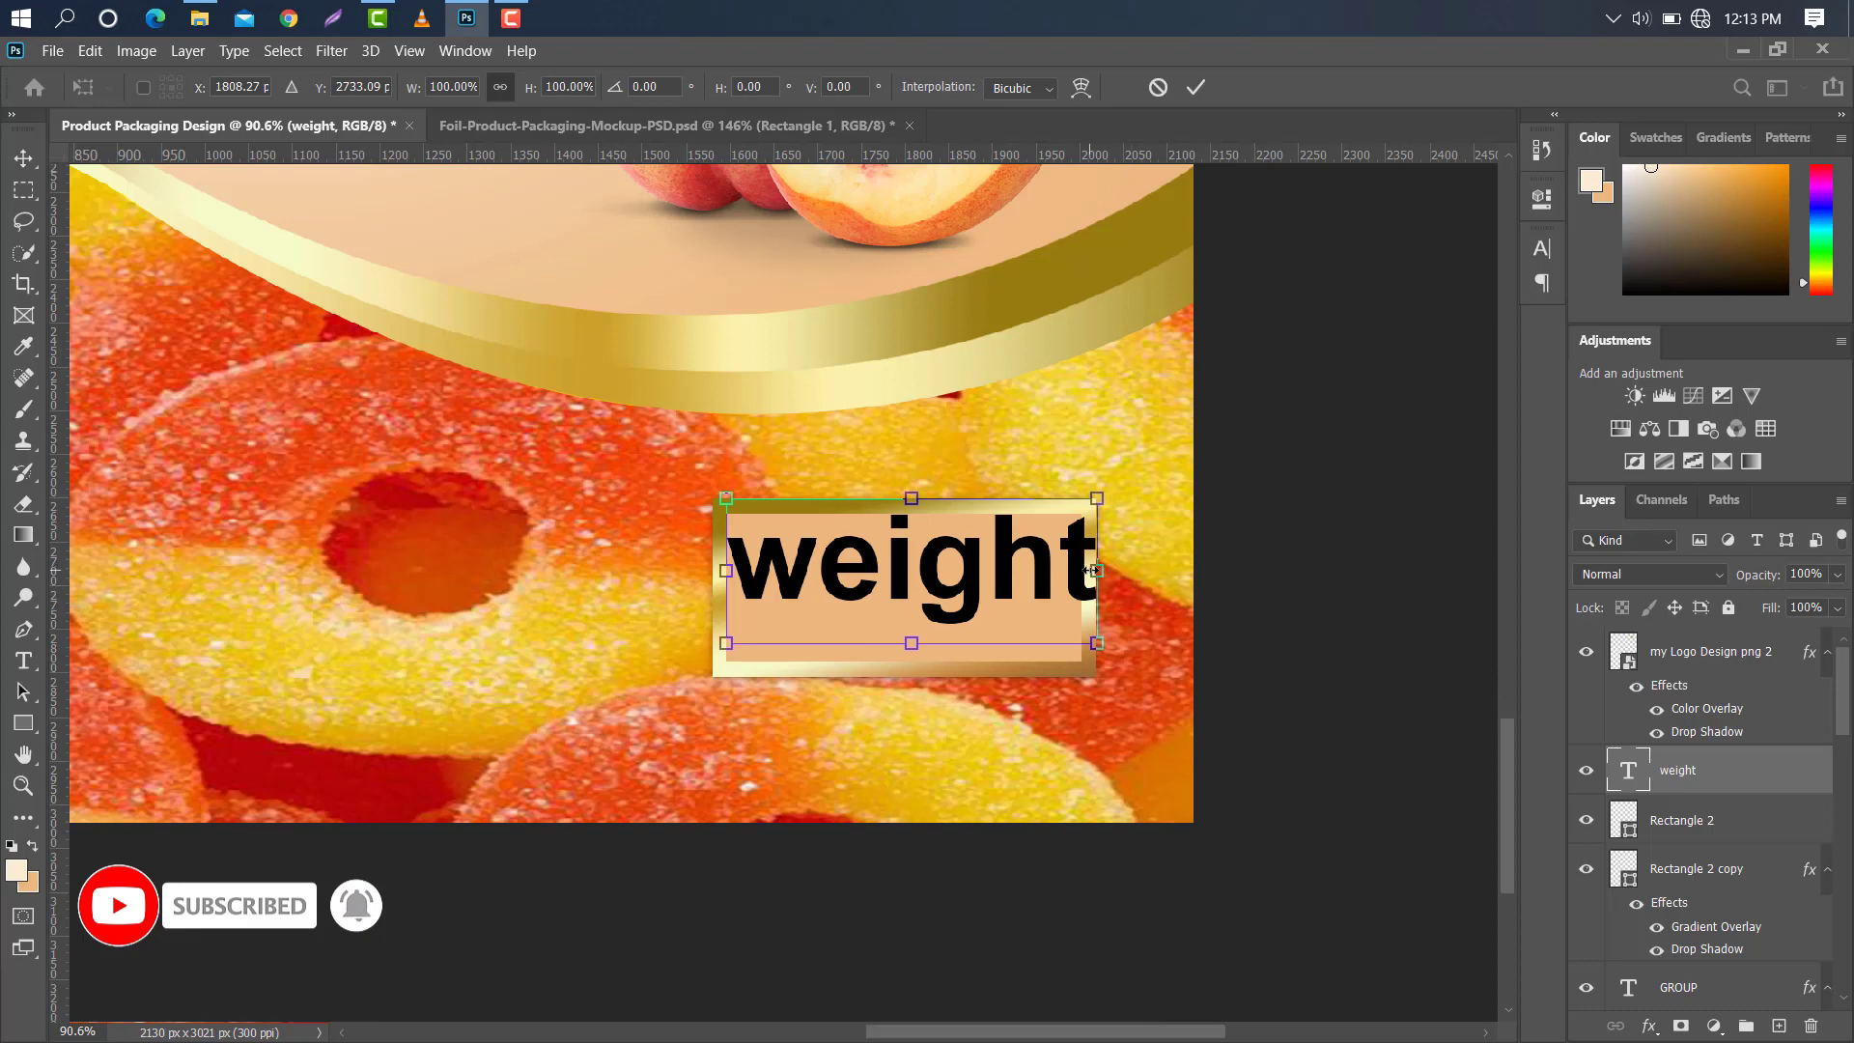
{"action": "left_click_drag", "start_coordinate": [1089, 571], "coordinate": [1025, 562]}
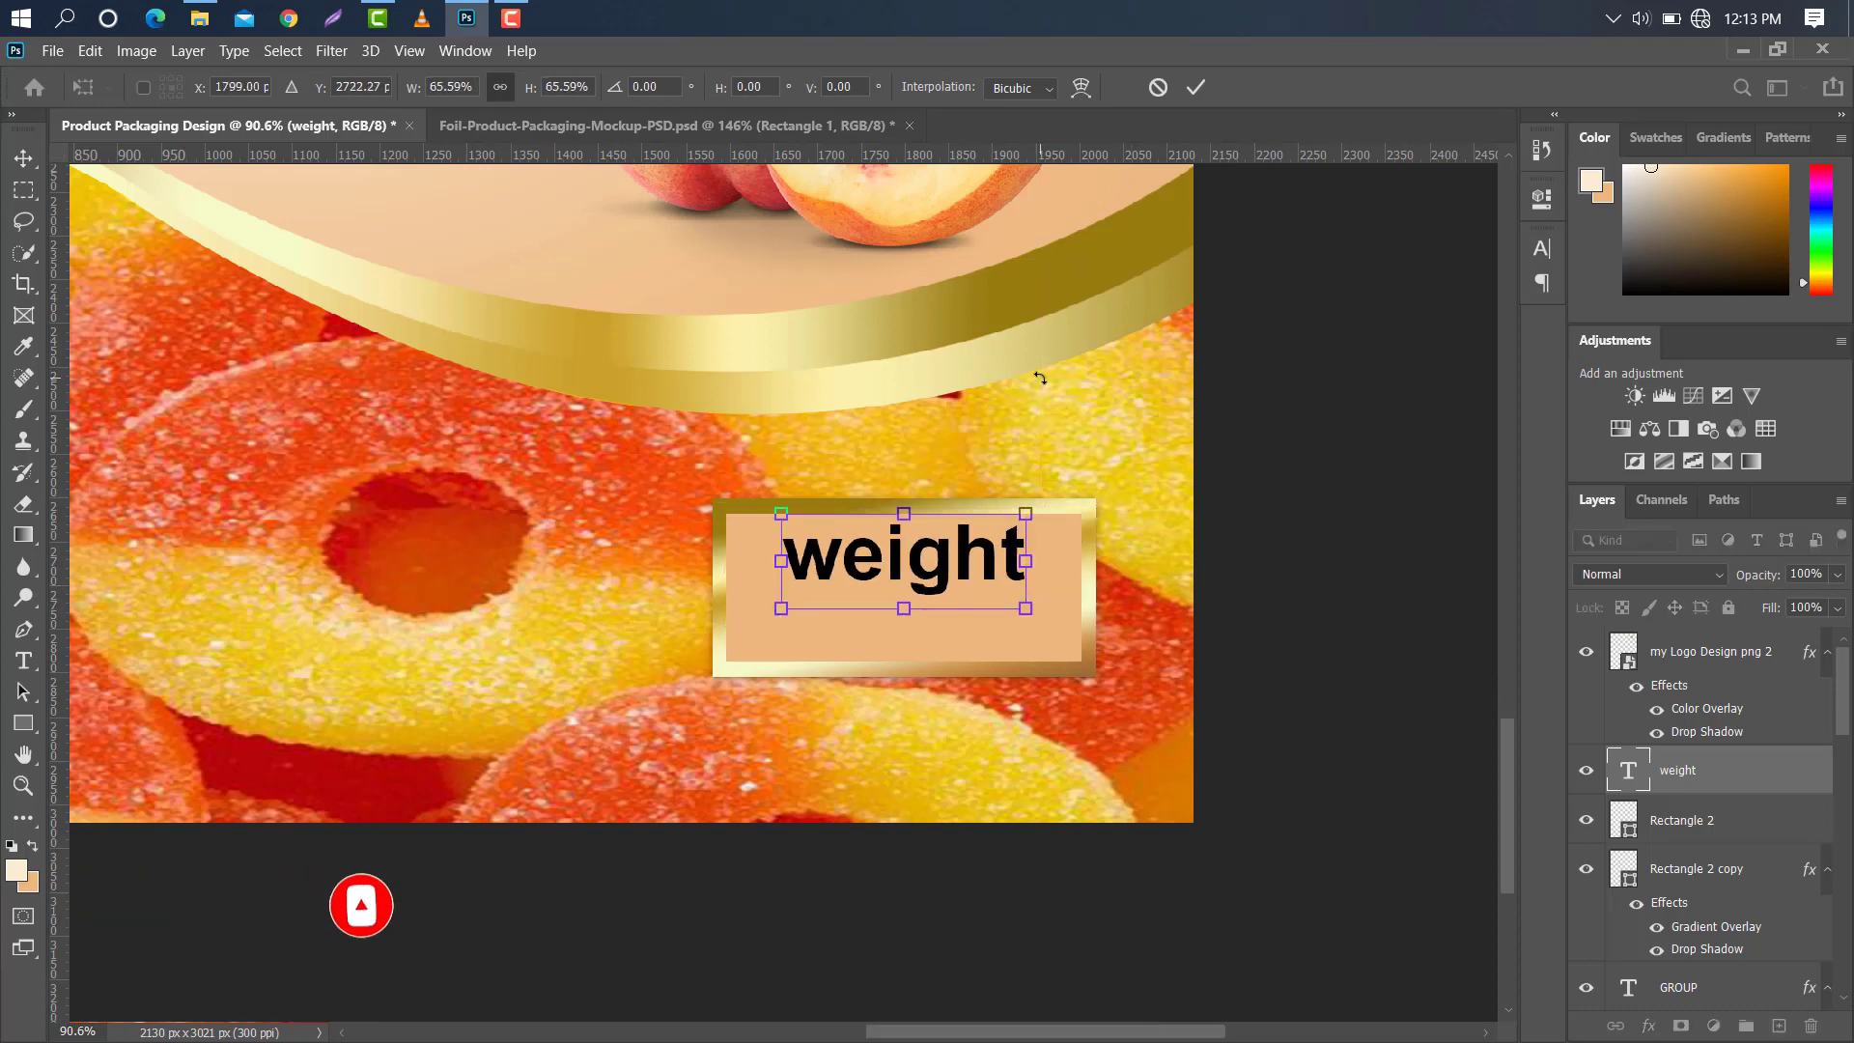
{"action": "left_click", "coordinate": [1194, 89]}
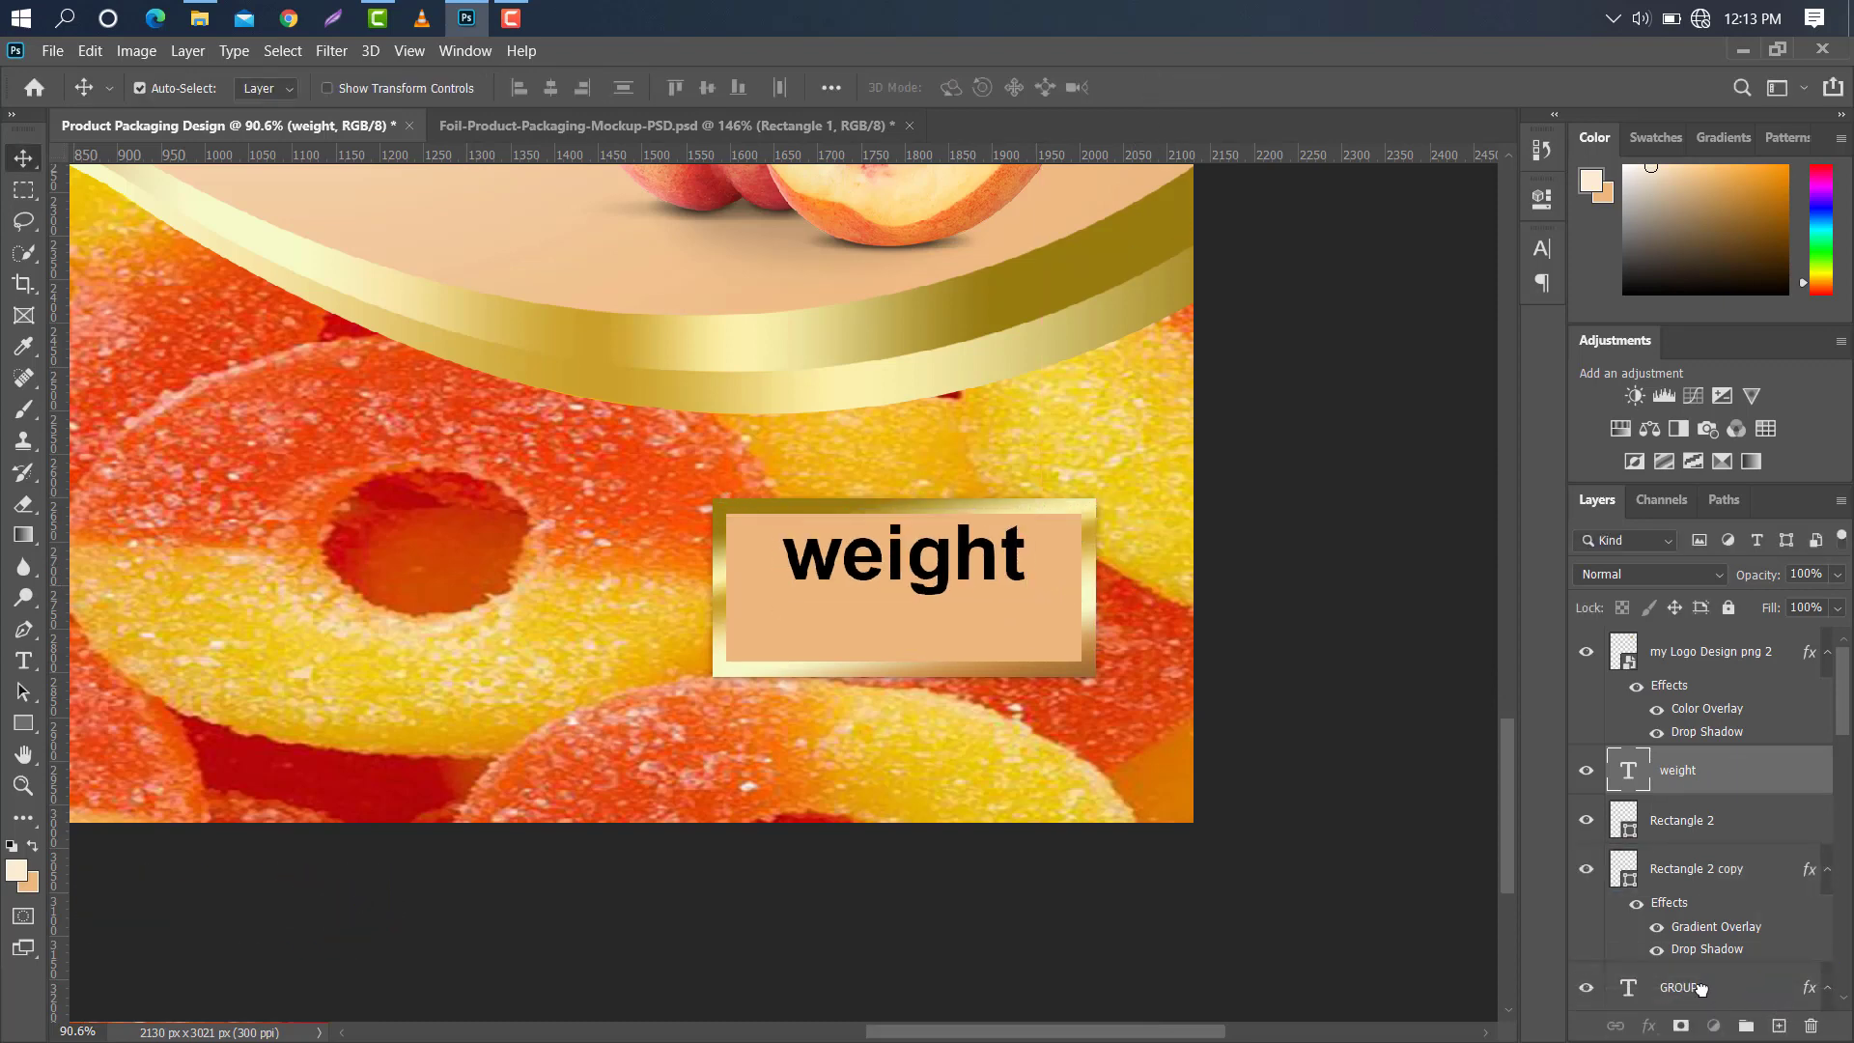
Duplicate the "weight" text and move the copy down into the lower half of the label.
{"action": "key", "text": "ctrl+j"}
{"action": "key", "text": "ctrl+t"}
{"action": "left_click_drag", "start_coordinate": [1005, 569], "coordinate": [1001, 606]}
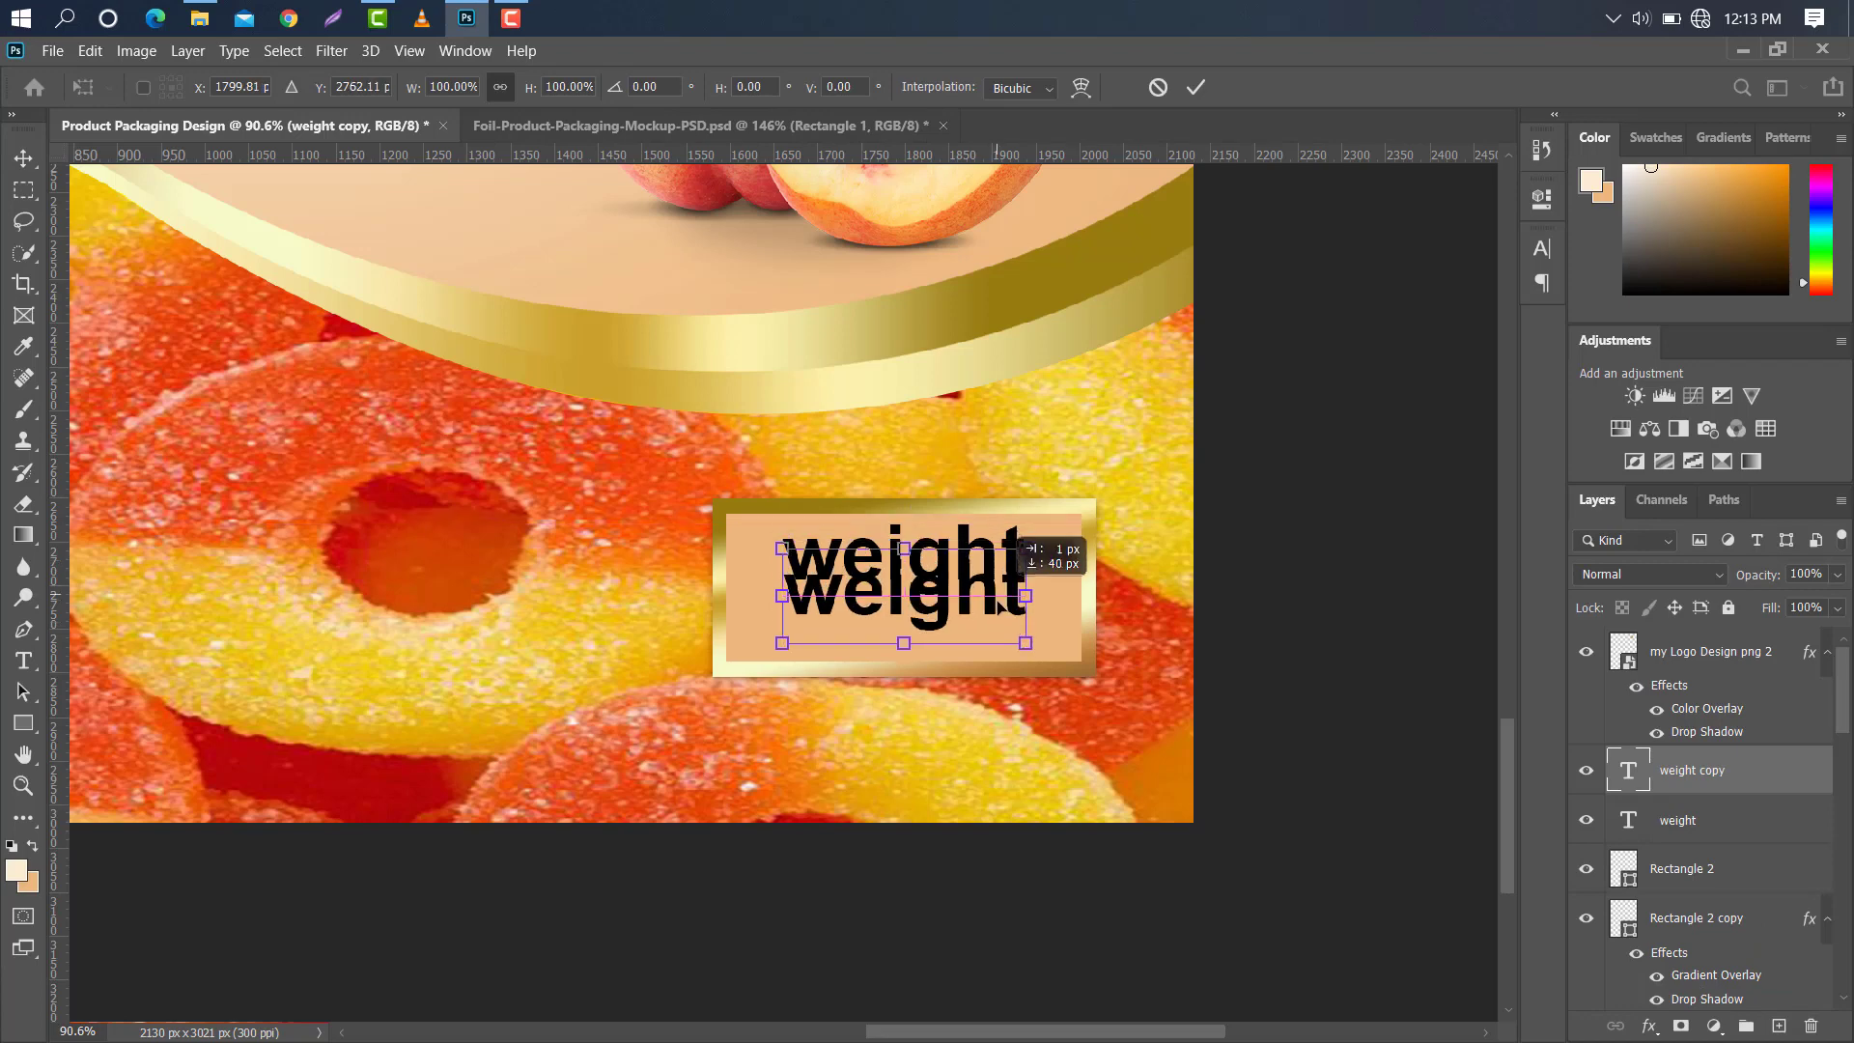
{"action": "left_click", "coordinate": [1197, 88]}
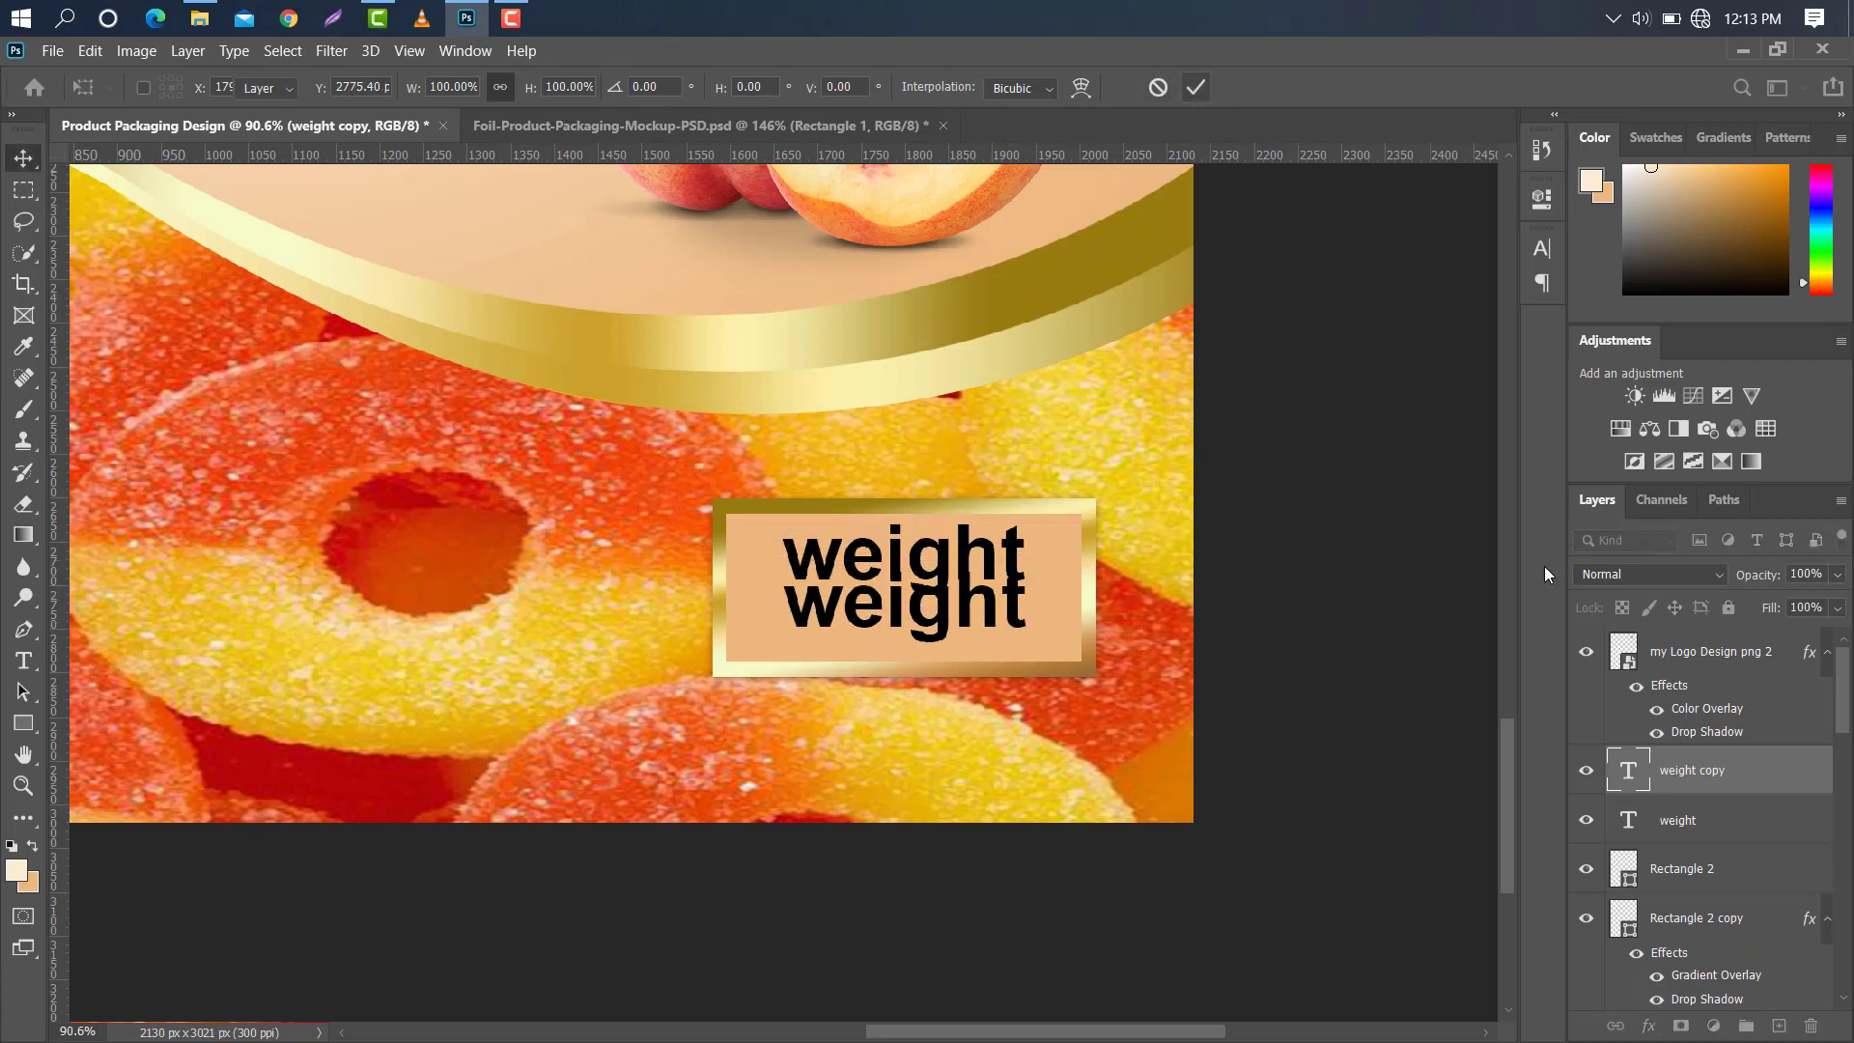
Replace the copied text with "5 oz" and centre it beneath "weight" on the label.
{"action": "double_click", "coordinate": [1627, 781]}
{"action": "key", "text": "BackSpace"}
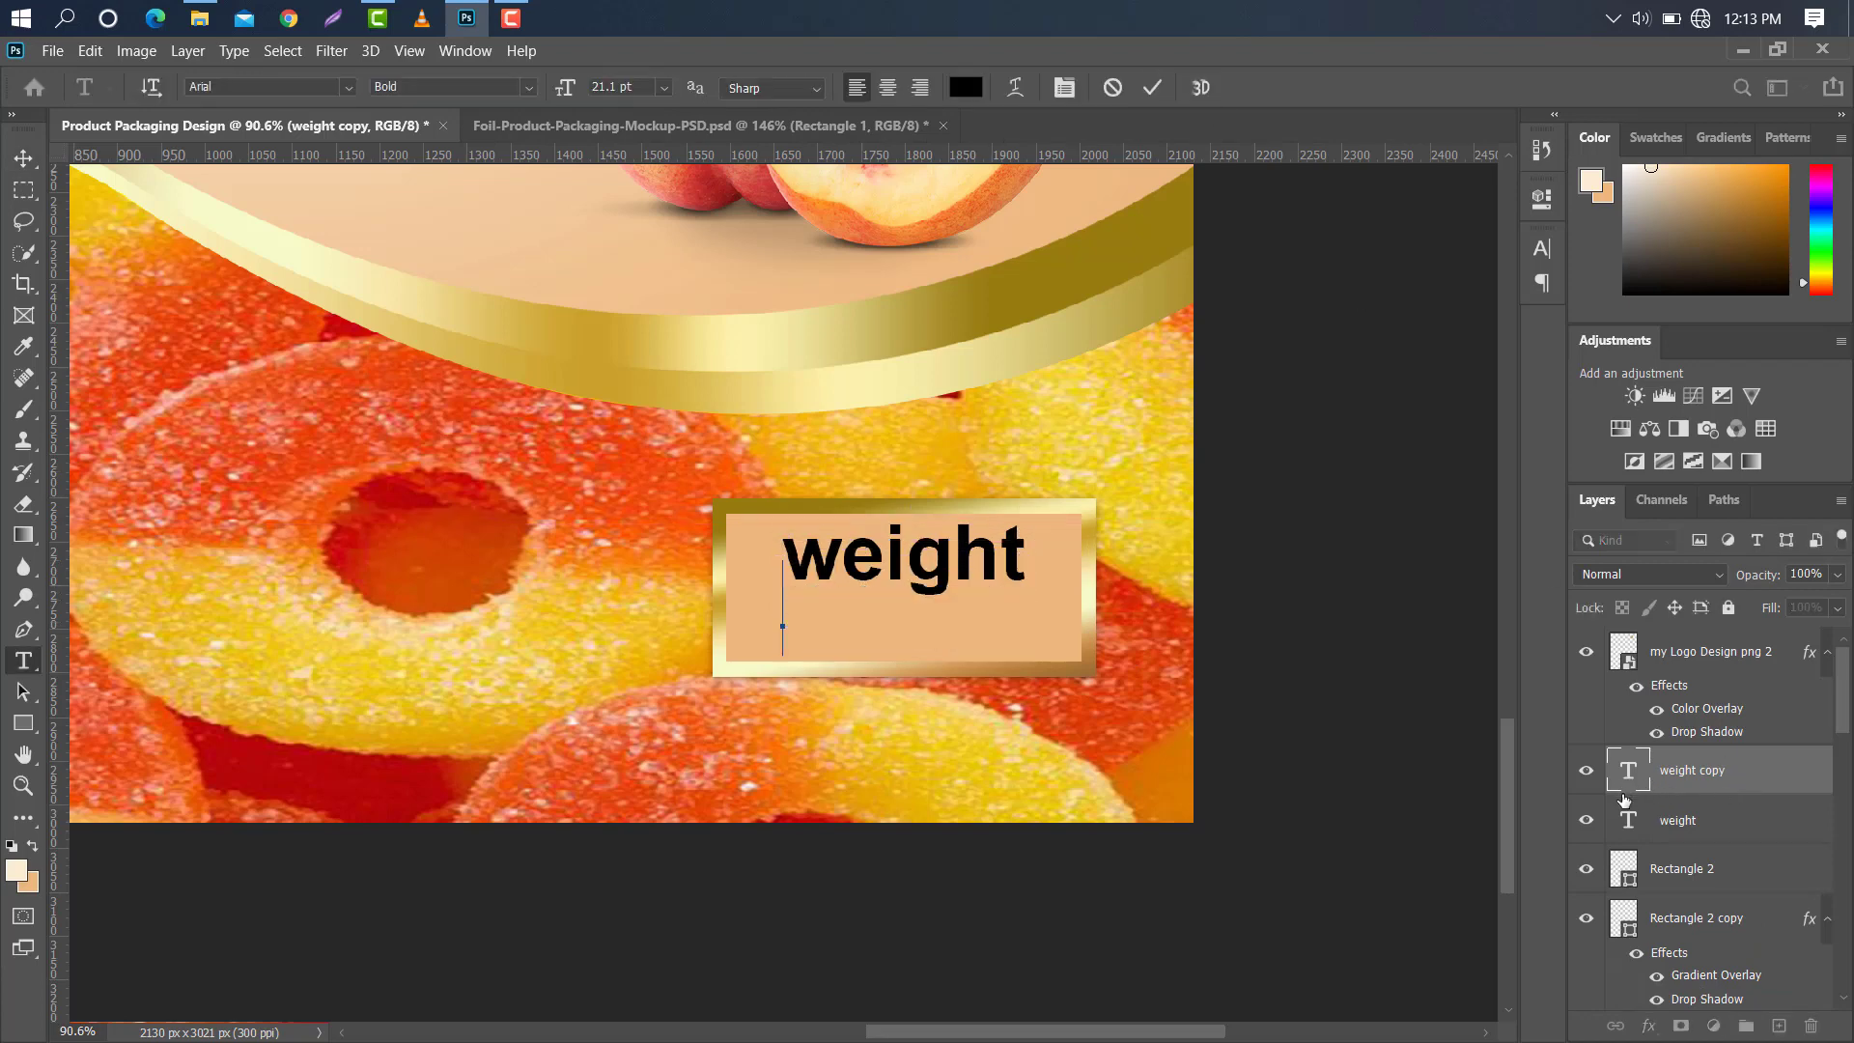
{"action": "type", "text": "5oz"}
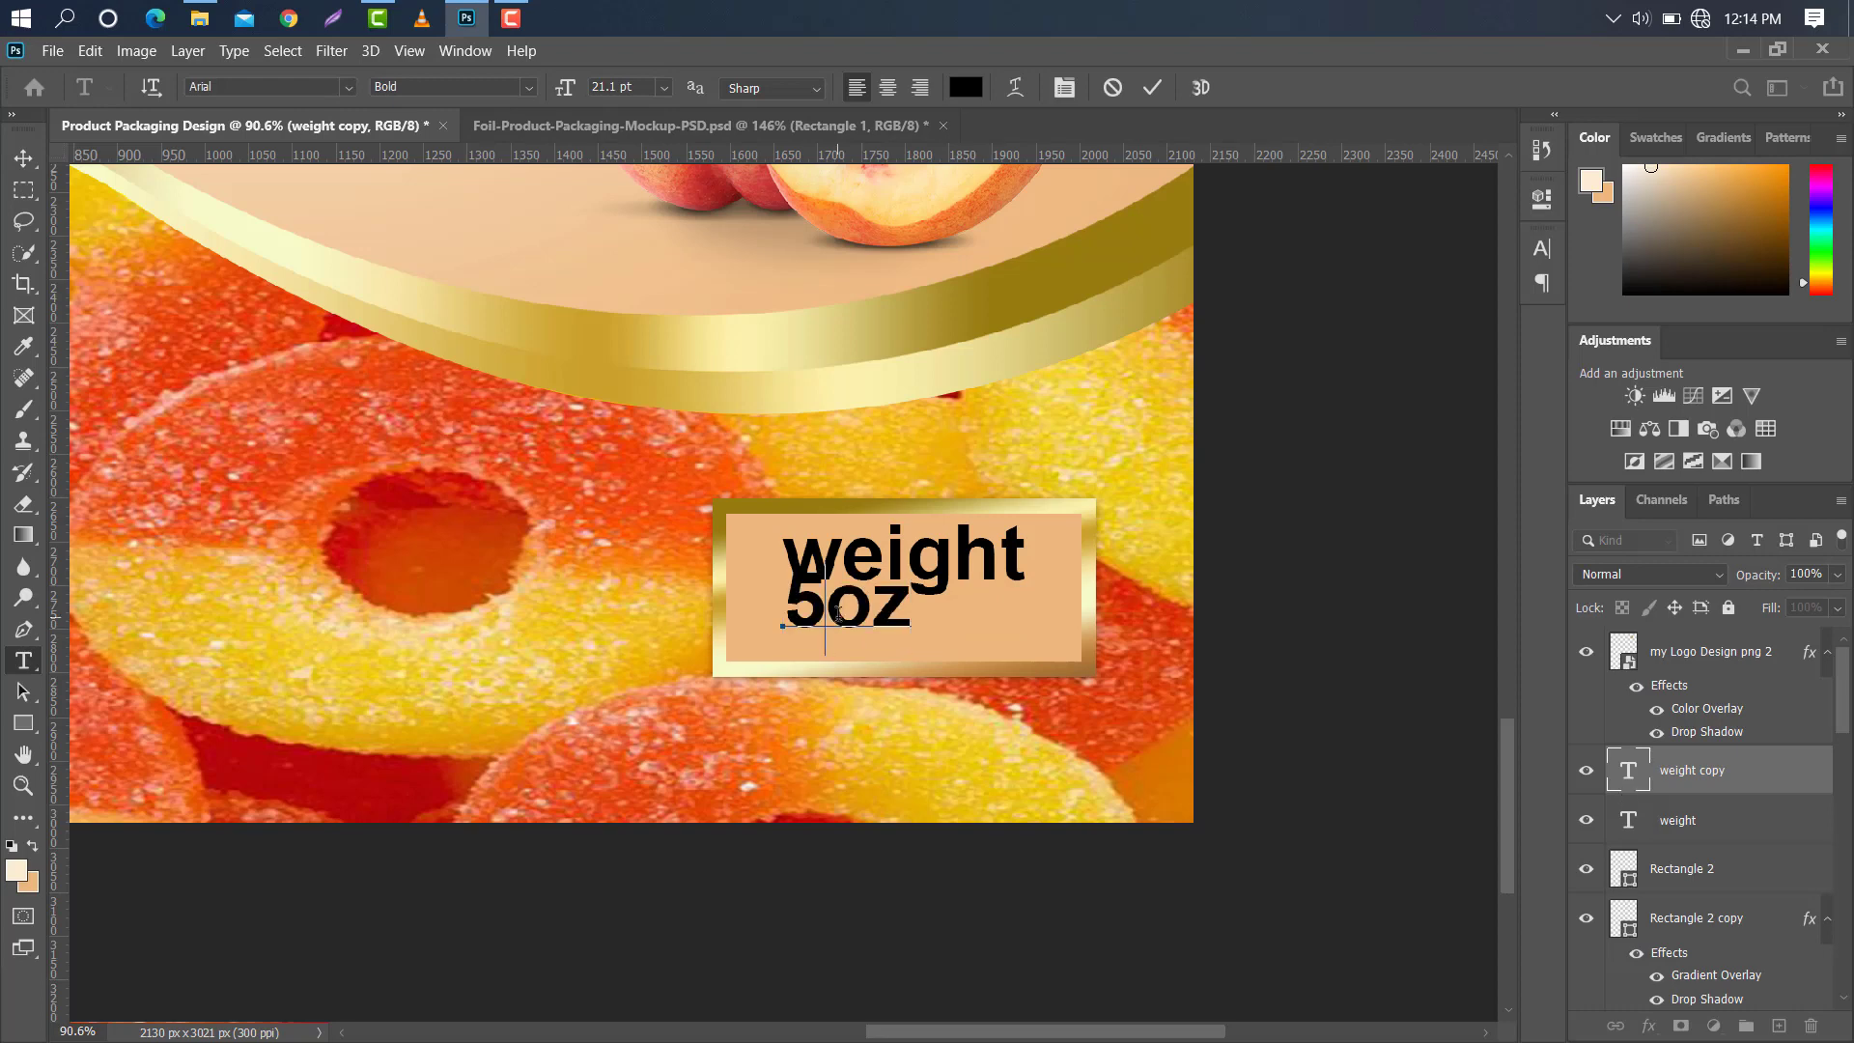
{"action": "left_click", "coordinate": [826, 611]}
{"action": "left_click", "coordinate": [24, 157]}
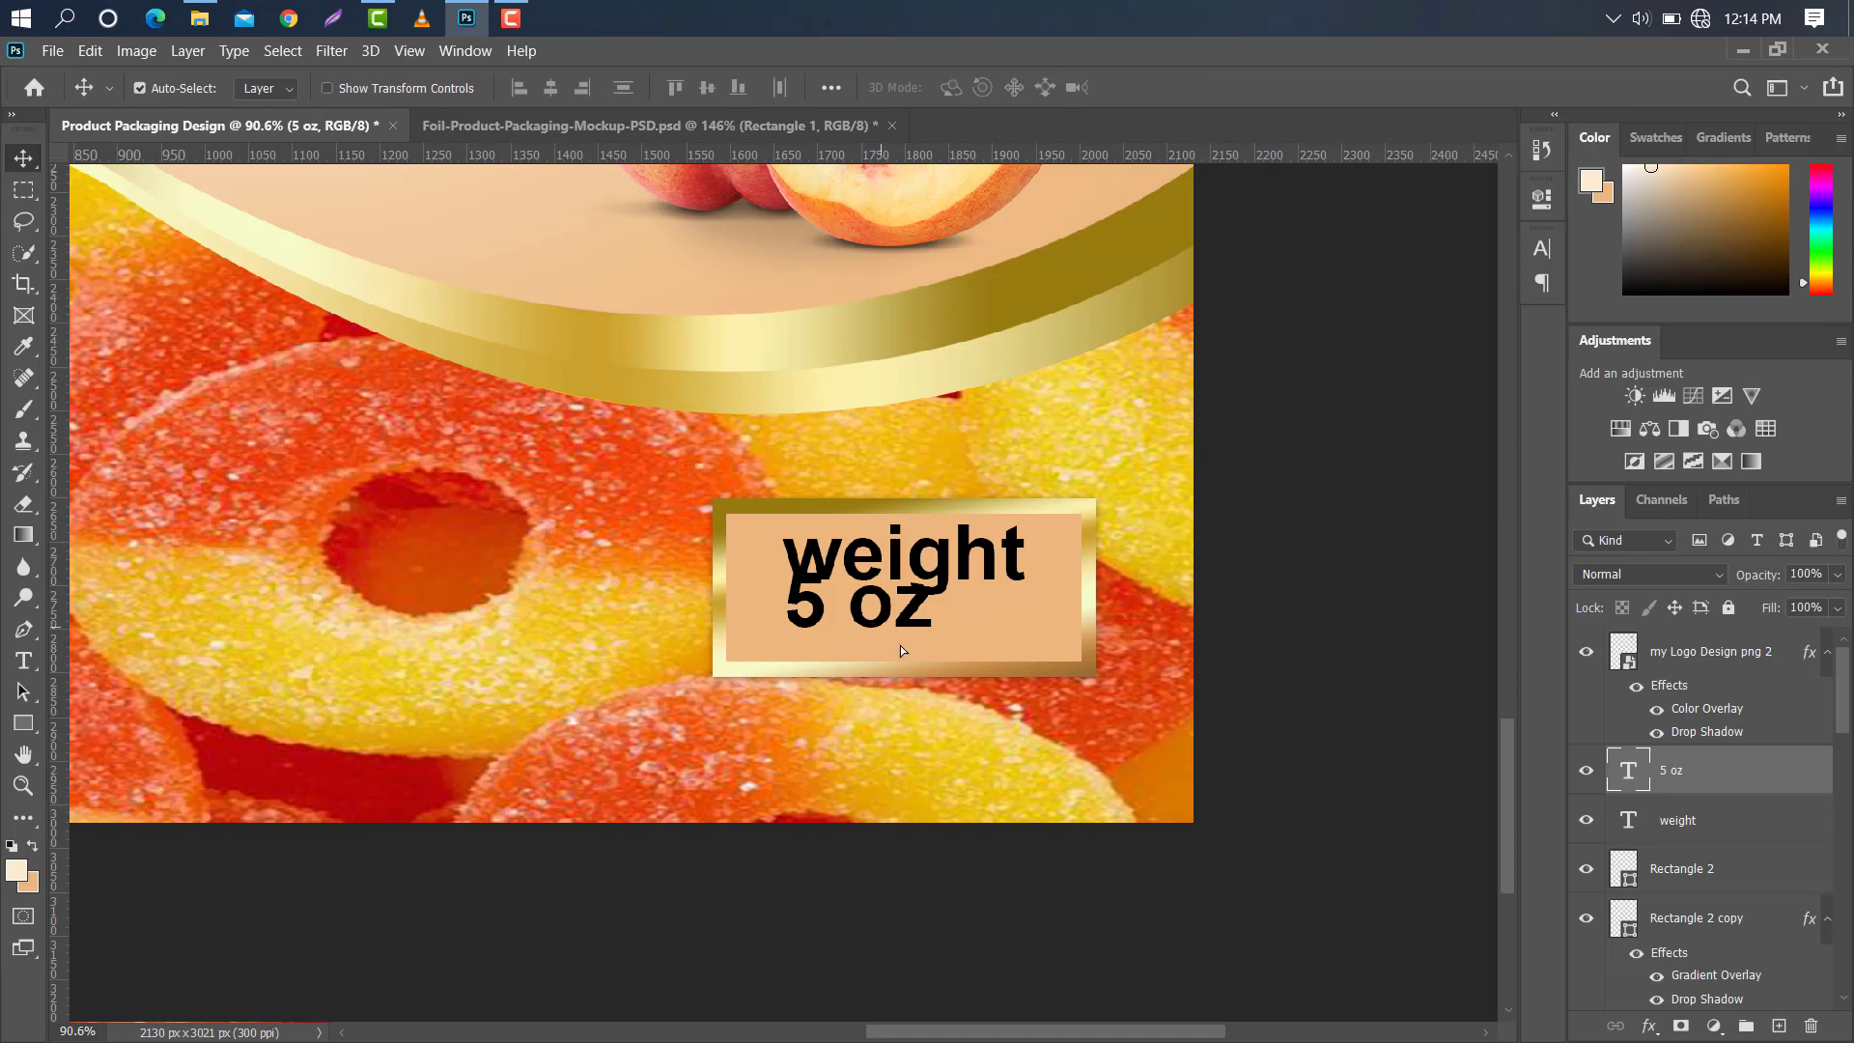
{"action": "left_click_drag", "start_coordinate": [913, 607], "coordinate": [966, 627]}
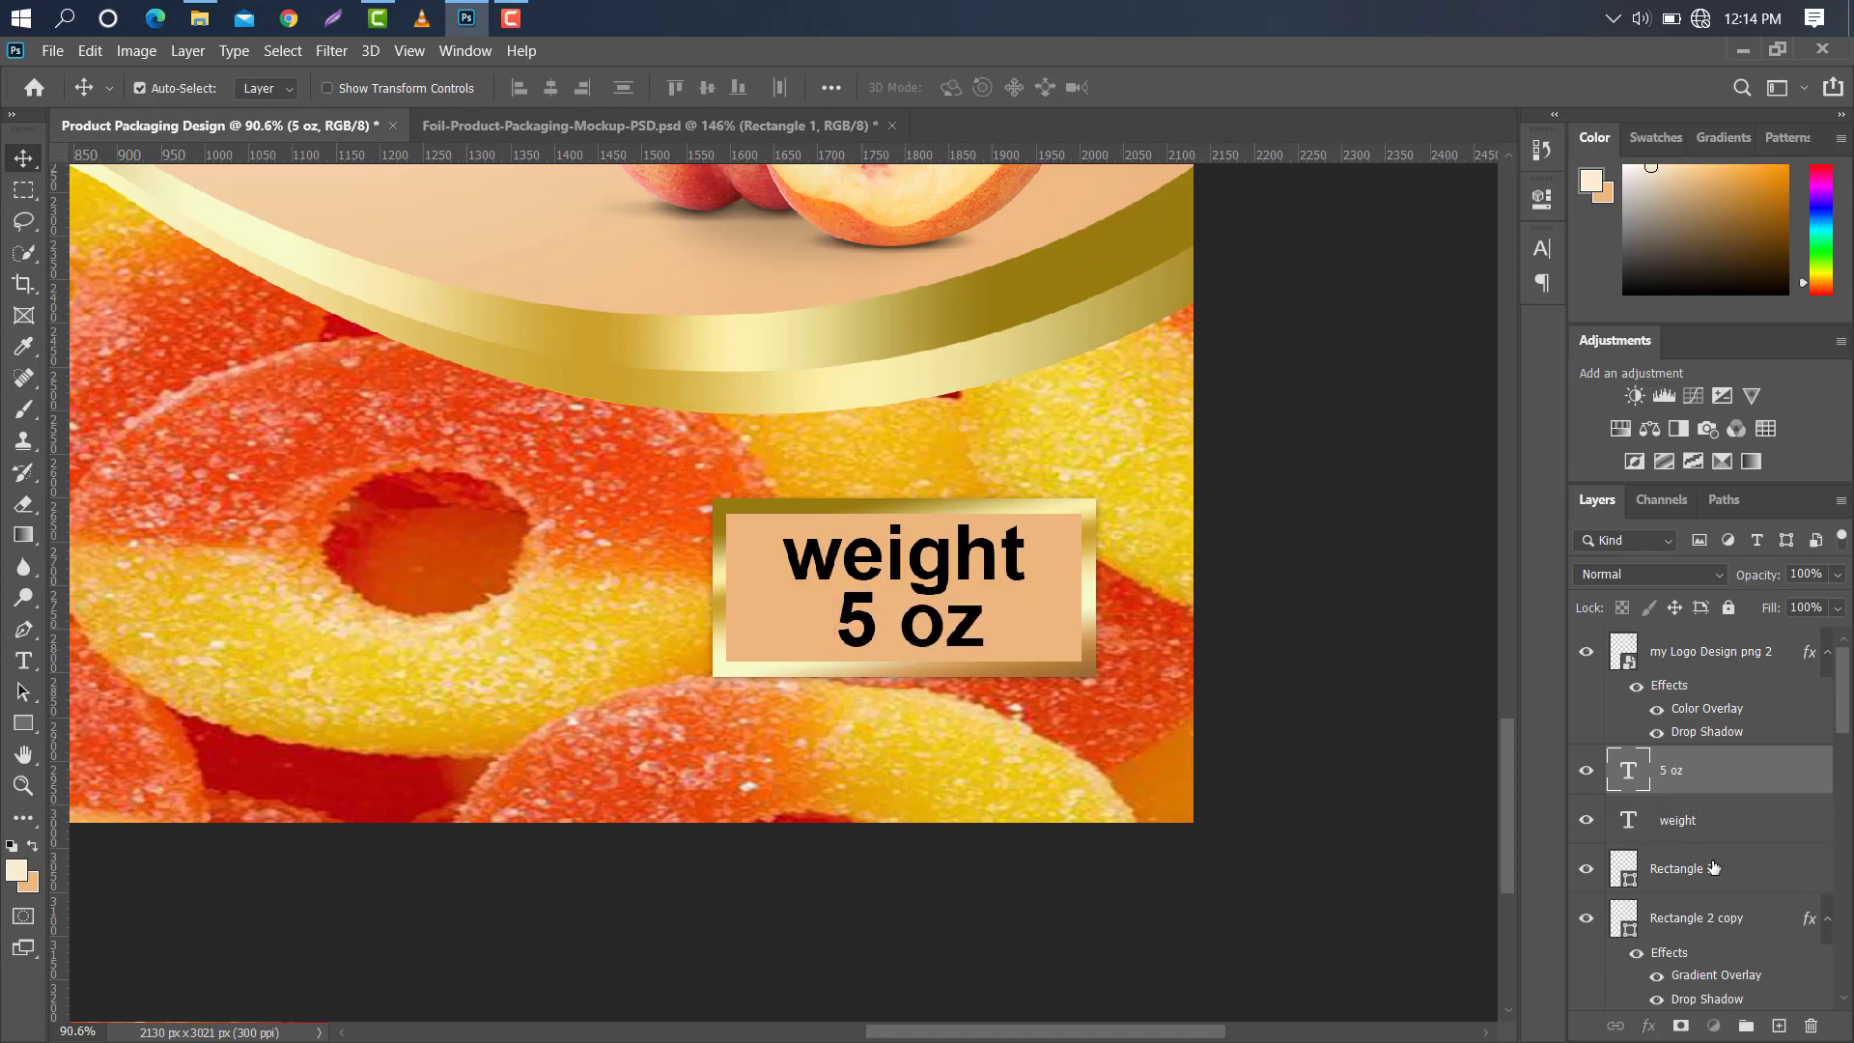
Narrow both label rectangles together to about 87% width so they fit evenly around the text.
{"action": "left_click", "coordinate": [1713, 868]}
{"action": "left_click", "coordinate": [1727, 919], "text": "ctrl"}
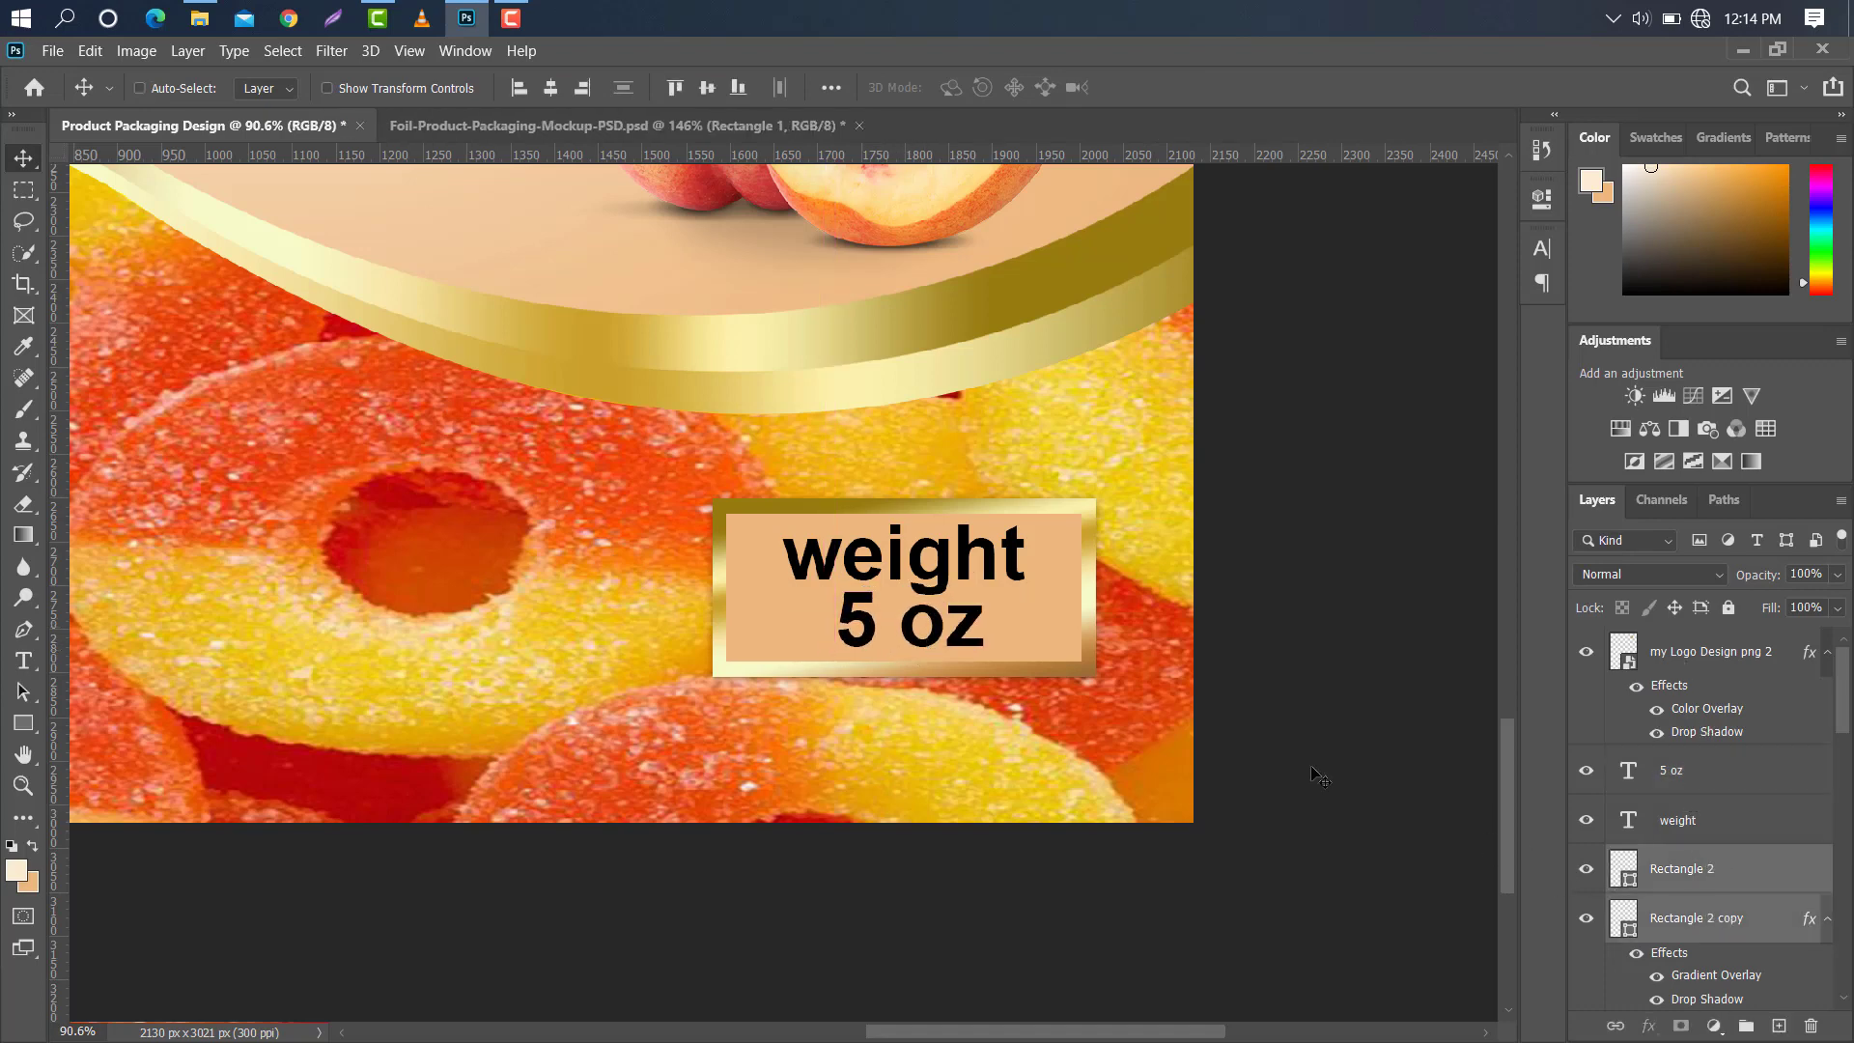
{"action": "key", "text": "ctrl+t"}
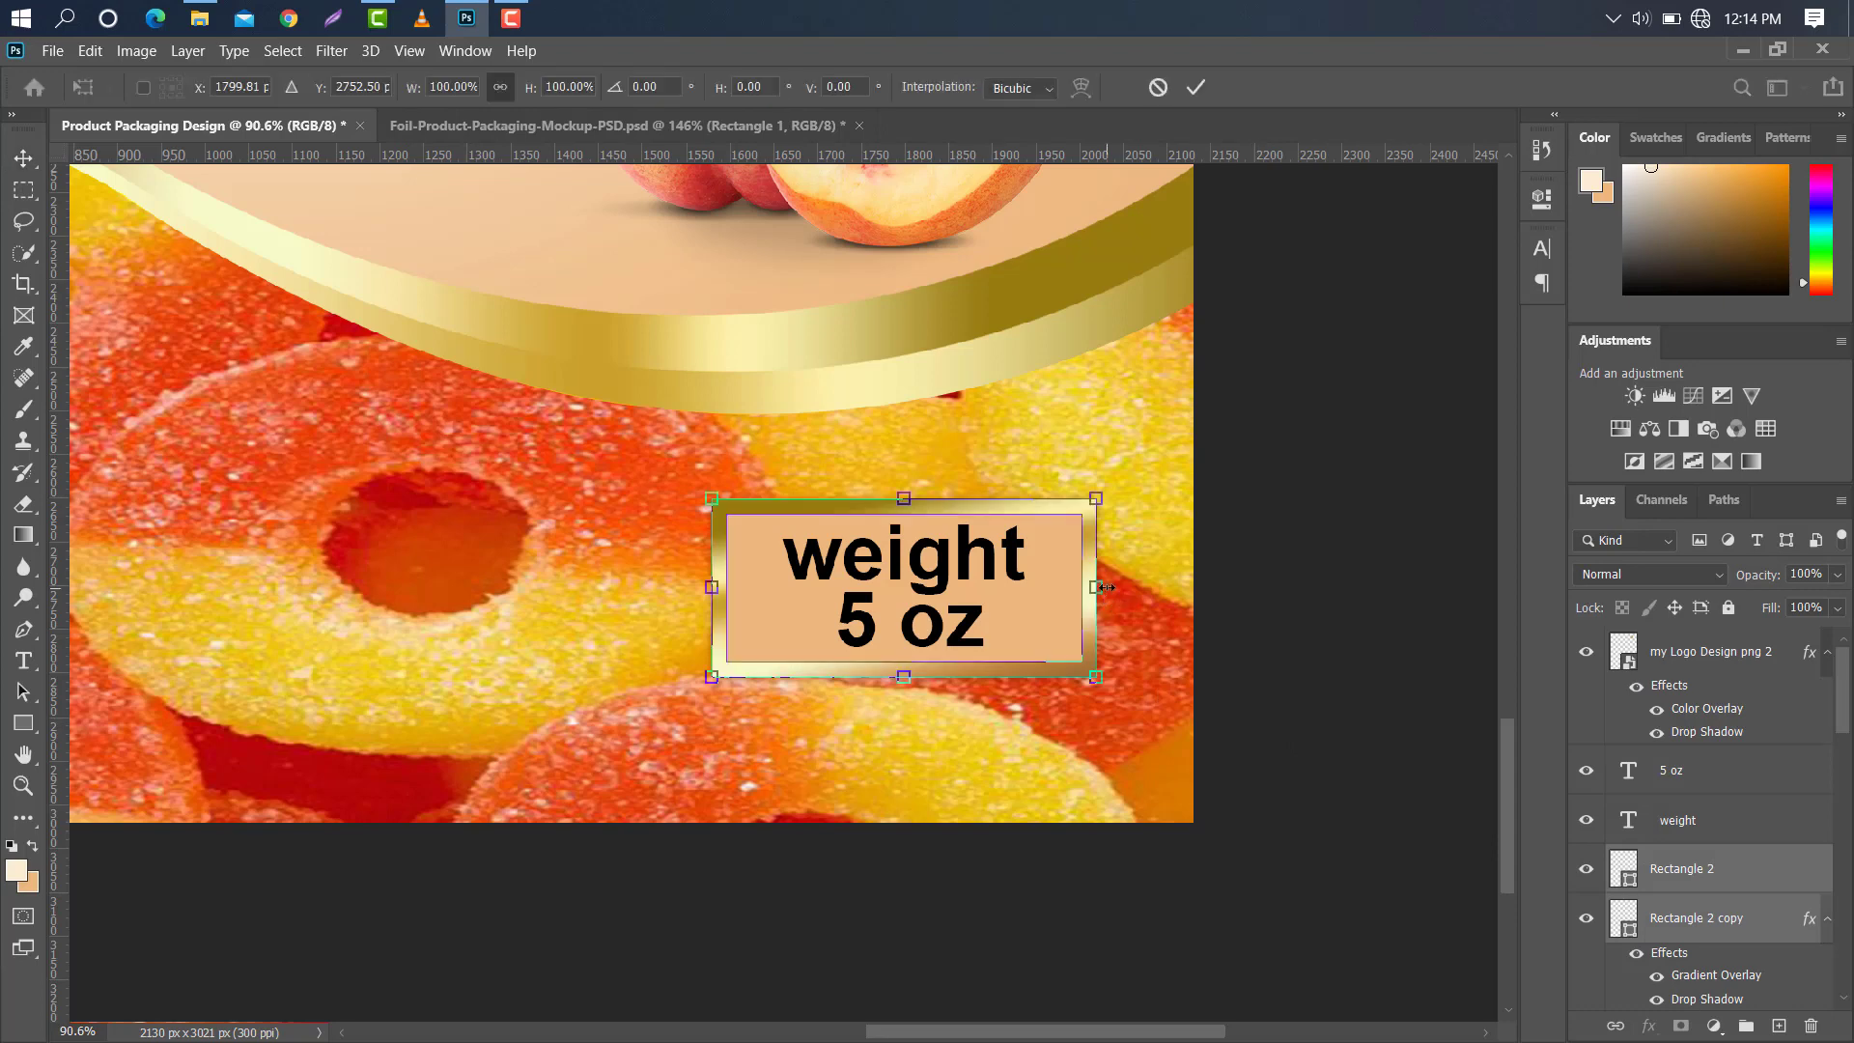
{"action": "left_click_drag", "start_coordinate": [1105, 587], "coordinate": [1071, 586]}
{"action": "left_click_drag", "start_coordinate": [711, 586], "coordinate": [745, 576]}
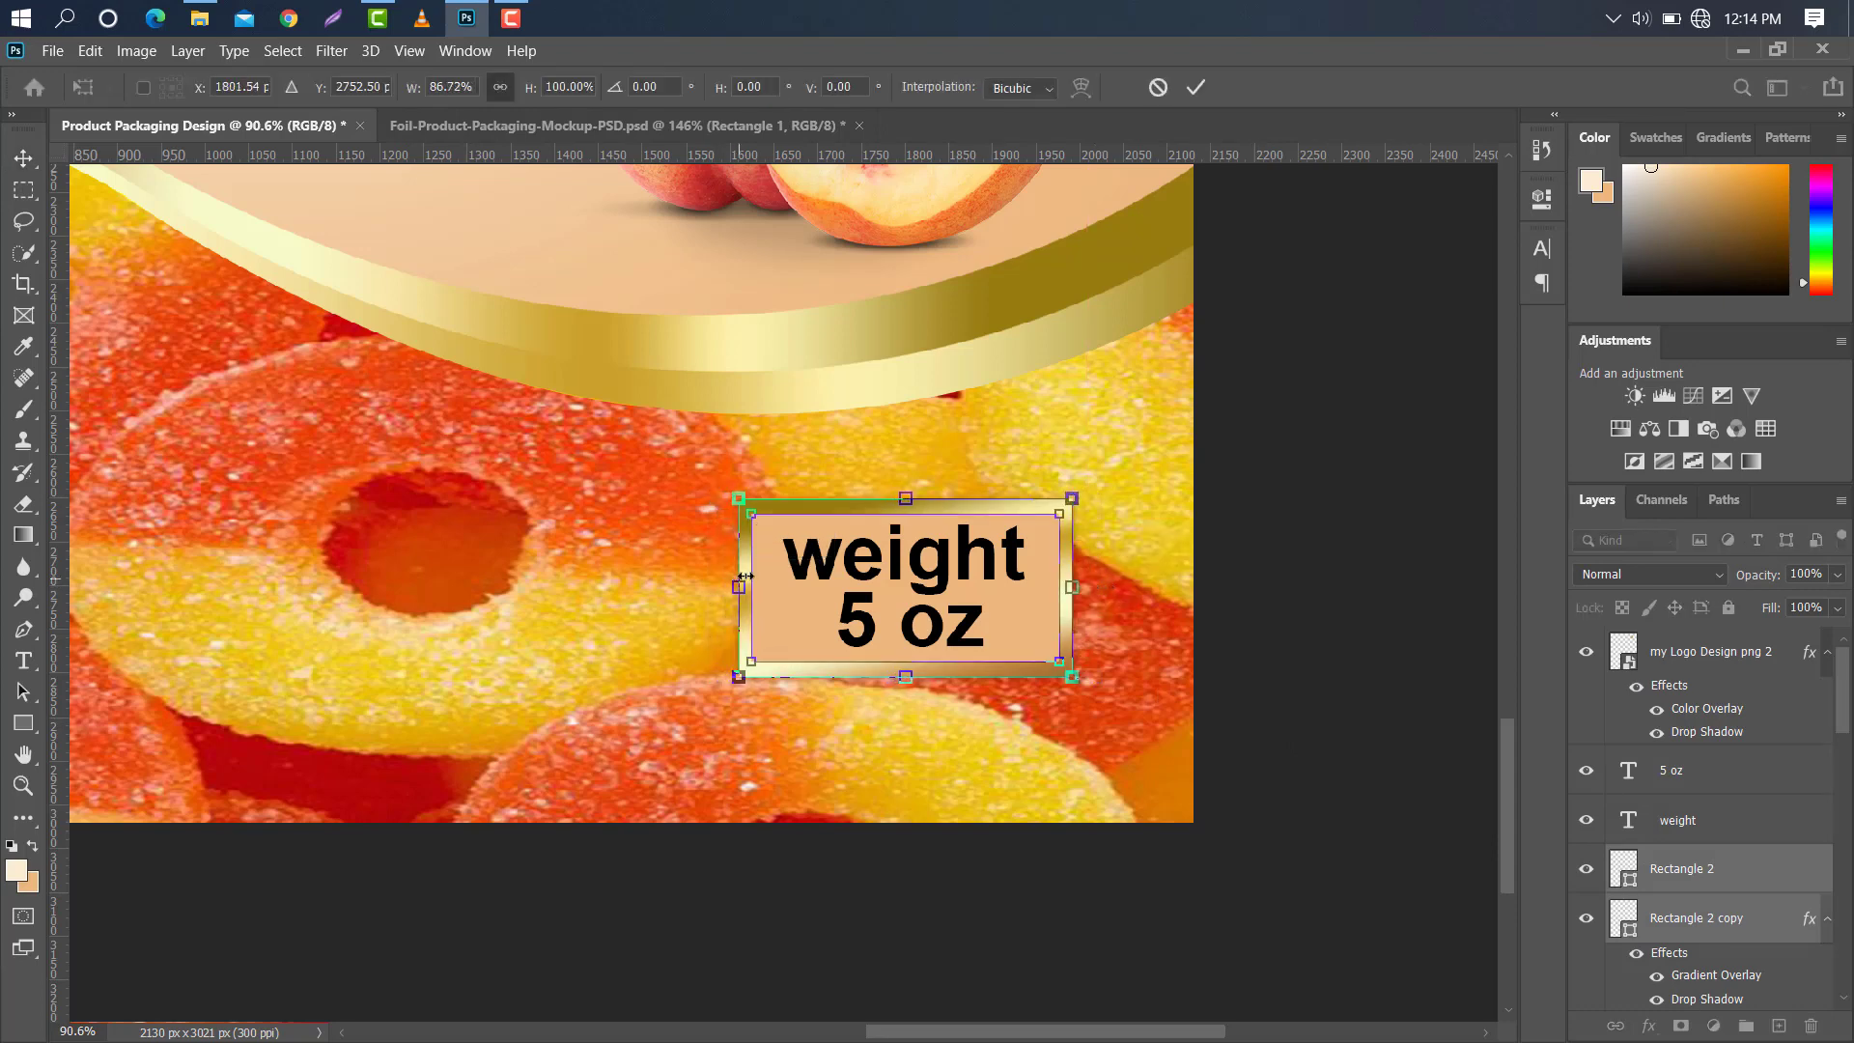
{"action": "left_click", "coordinate": [1197, 88]}
Select both label texts together with the rectangles and scale the whole weight label down slightly.
{"action": "left_click", "coordinate": [1699, 820], "text": "ctrl"}
{"action": "left_click", "coordinate": [1701, 780], "text": "ctrl"}
{"action": "scroll", "coordinate": [932, 517], "scroll_direction": "down", "scroll_amount": 8}
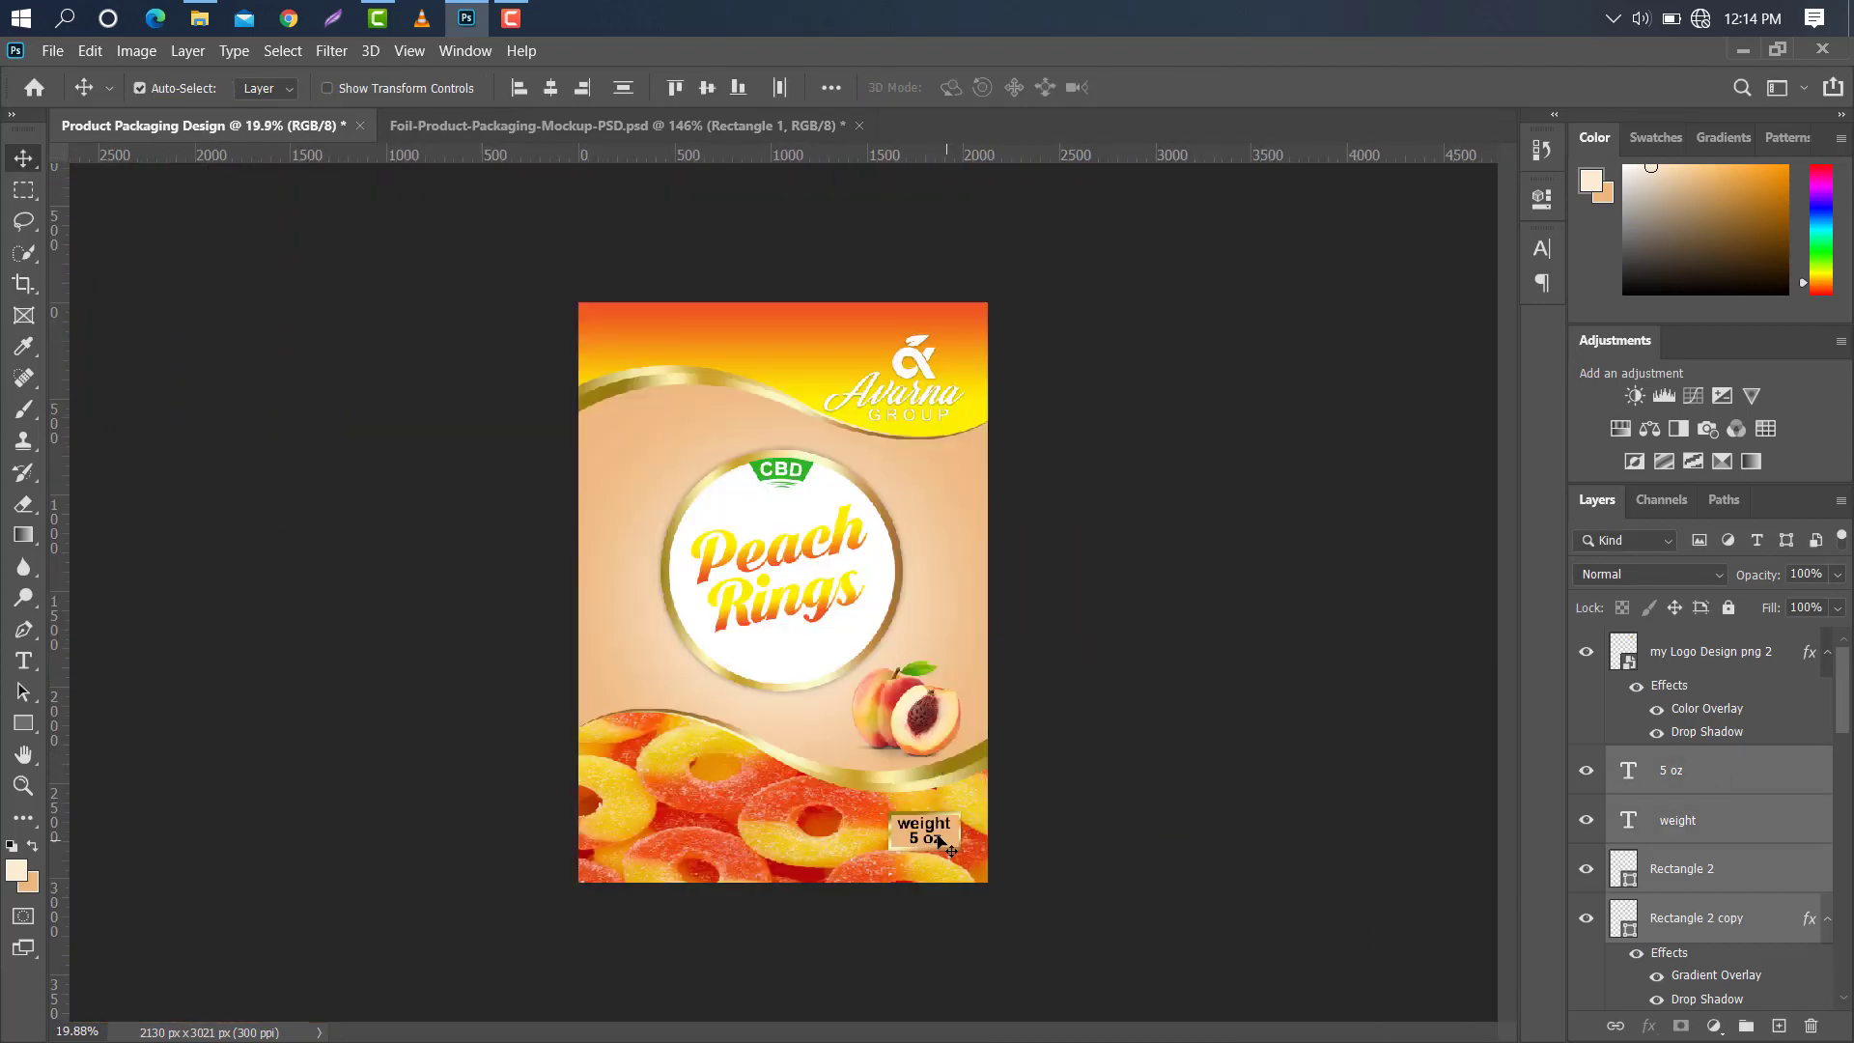
{"action": "key", "text": "ctrl+t"}
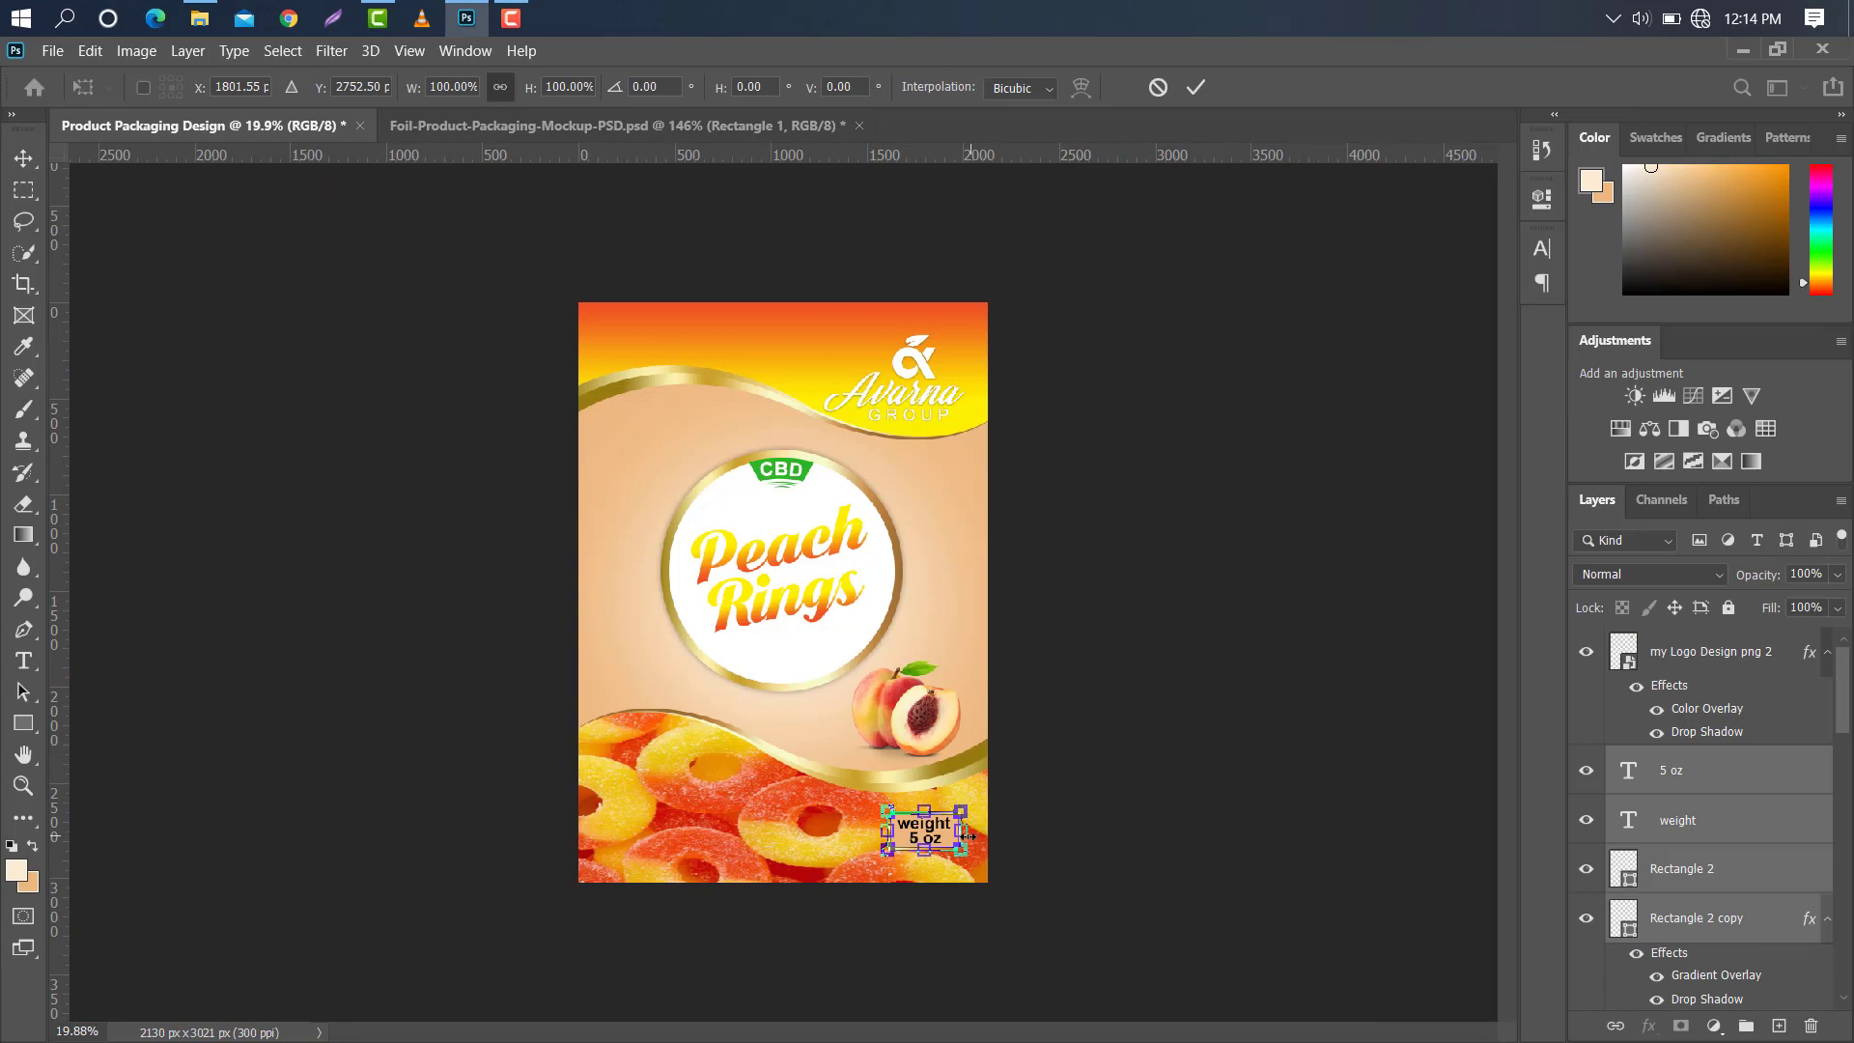
{"action": "left_click_drag", "start_coordinate": [967, 836], "coordinate": [942, 834]}
{"action": "left_click", "coordinate": [1189, 88]}
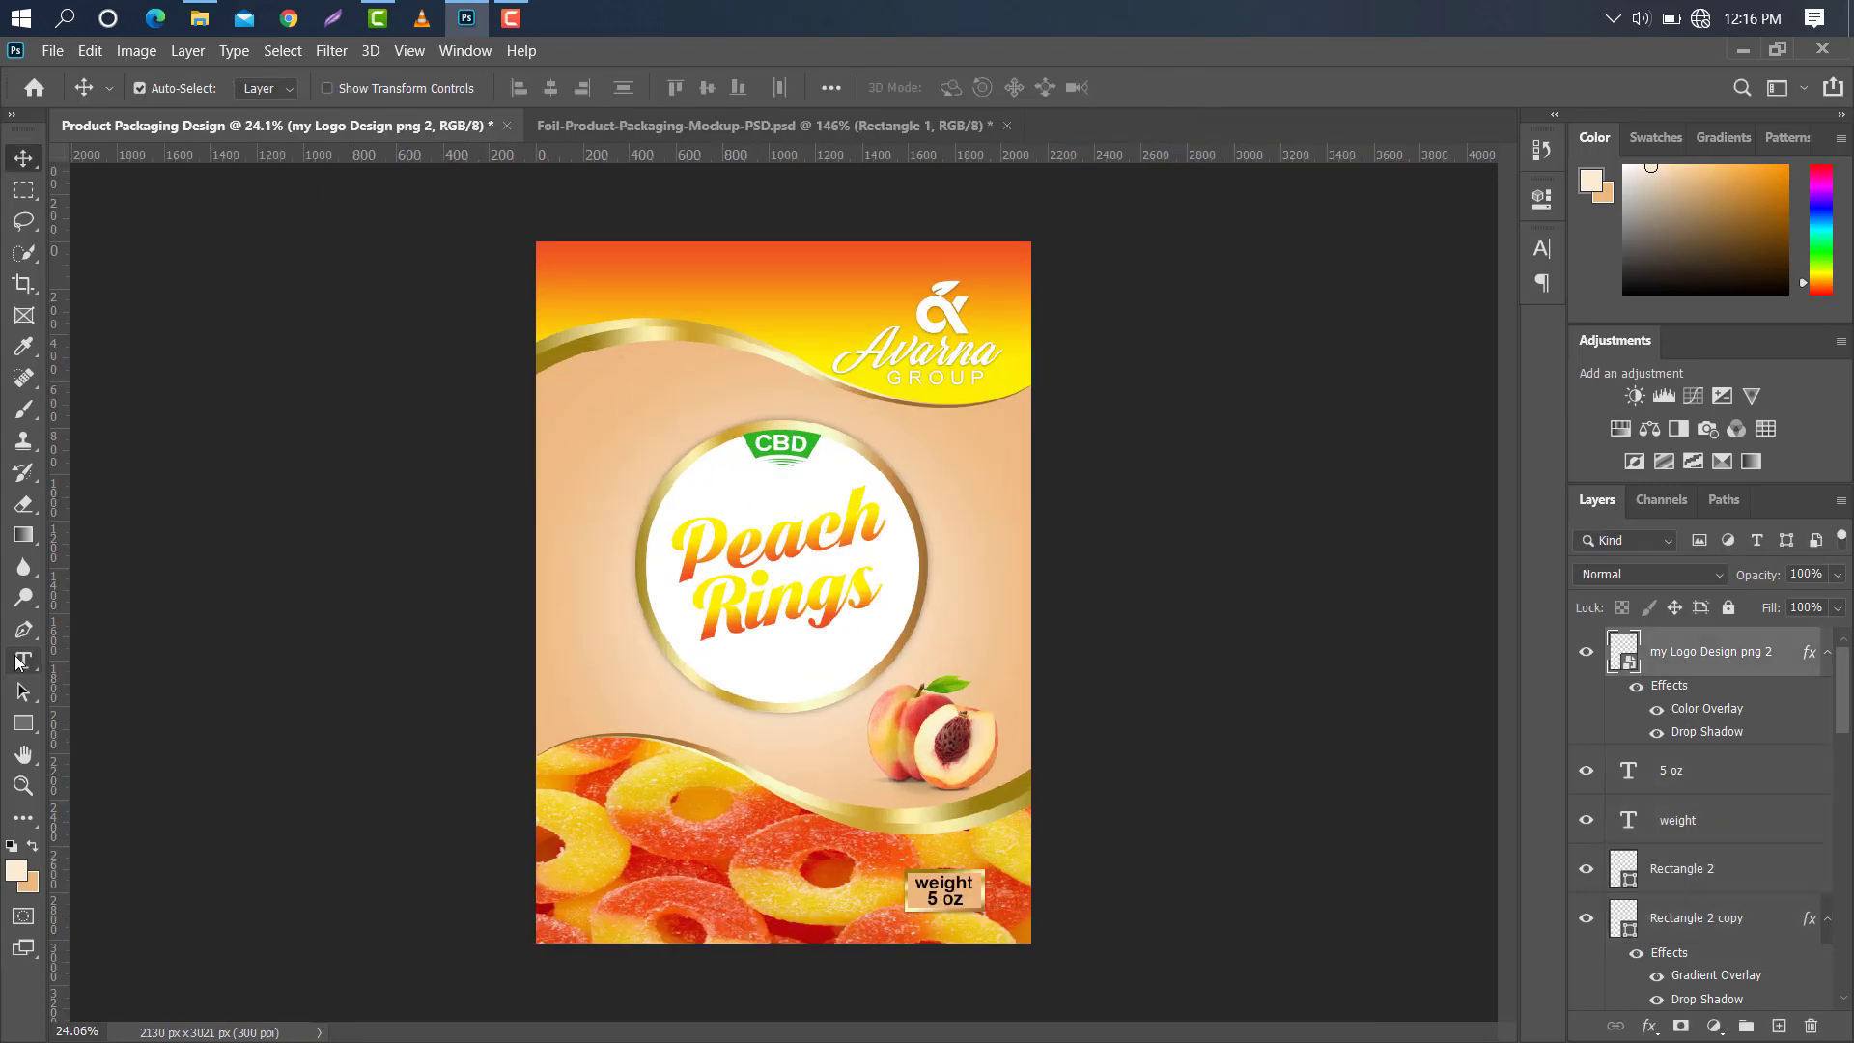
Add a white Arial Bold line of placeholder text, "Lorem ipsum dolor sit amet, consectetur adipiscing", across the header beside the logo.
{"action": "left_click", "coordinate": [19, 660]}
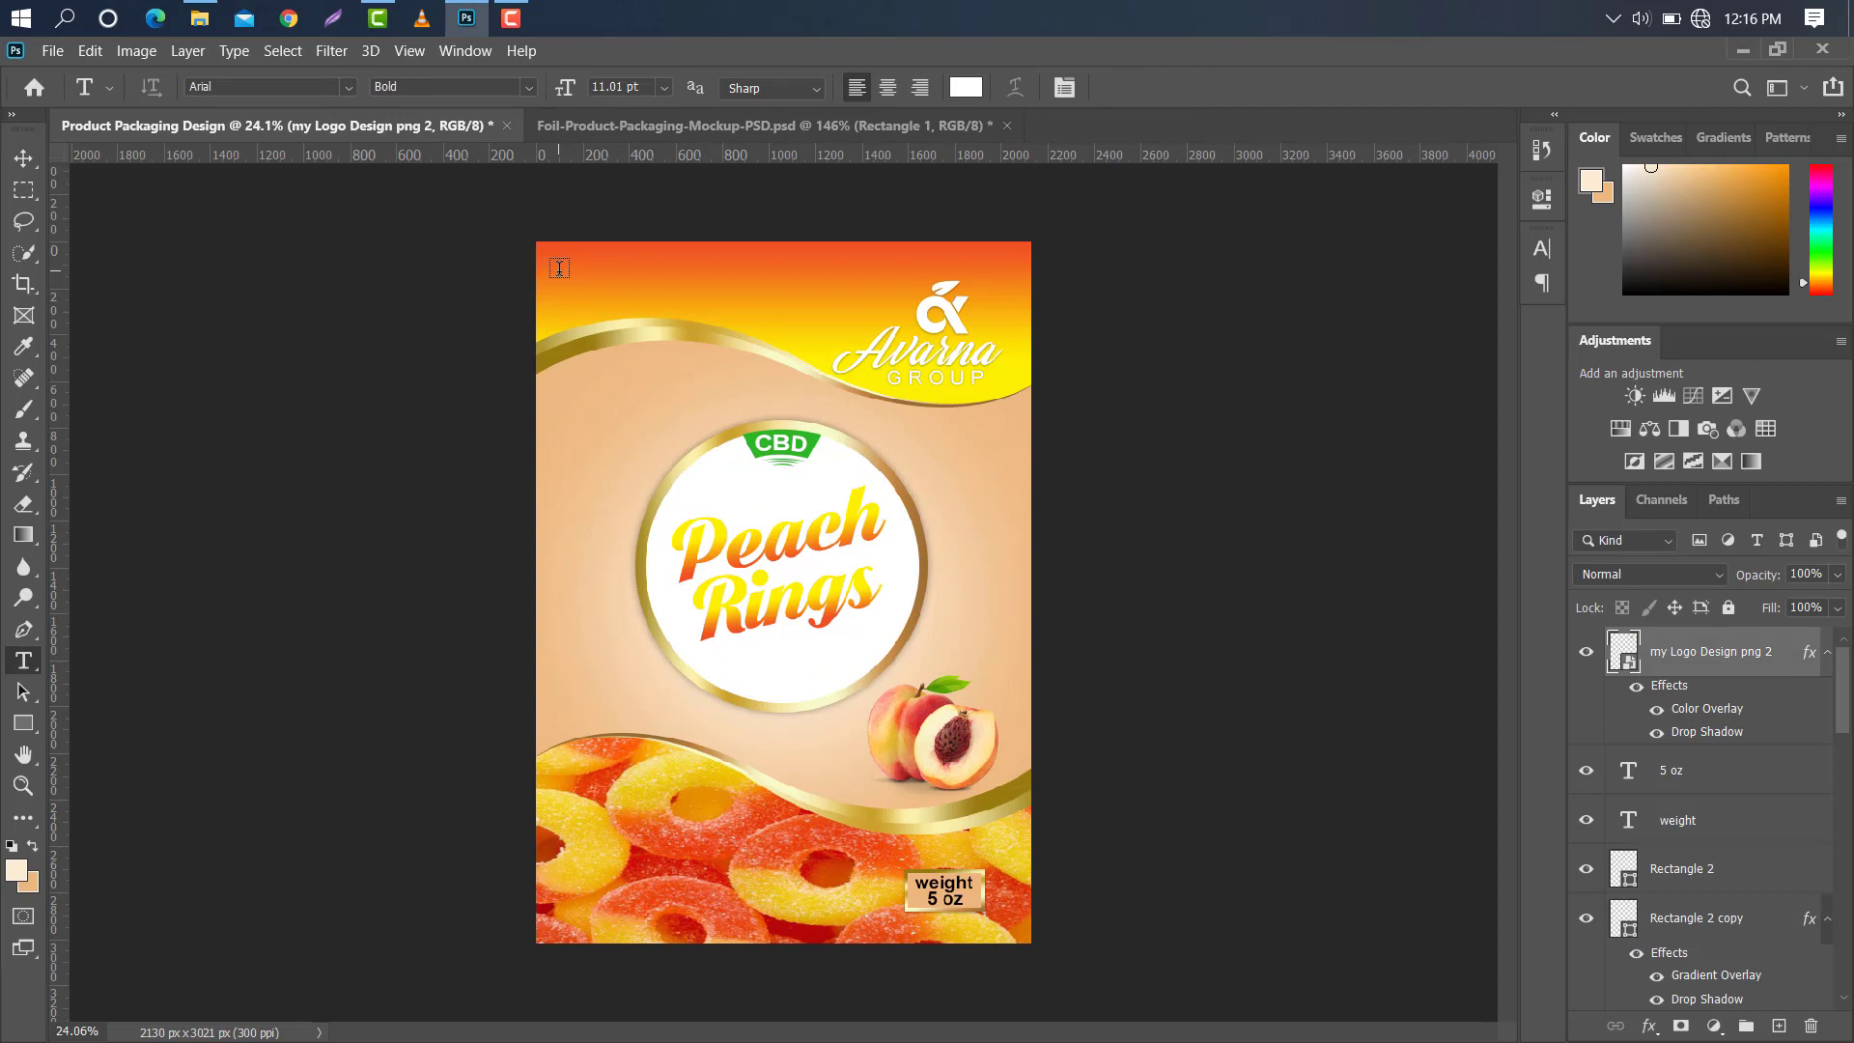
{"action": "left_click_drag", "start_coordinate": [557, 277], "coordinate": [832, 291]}
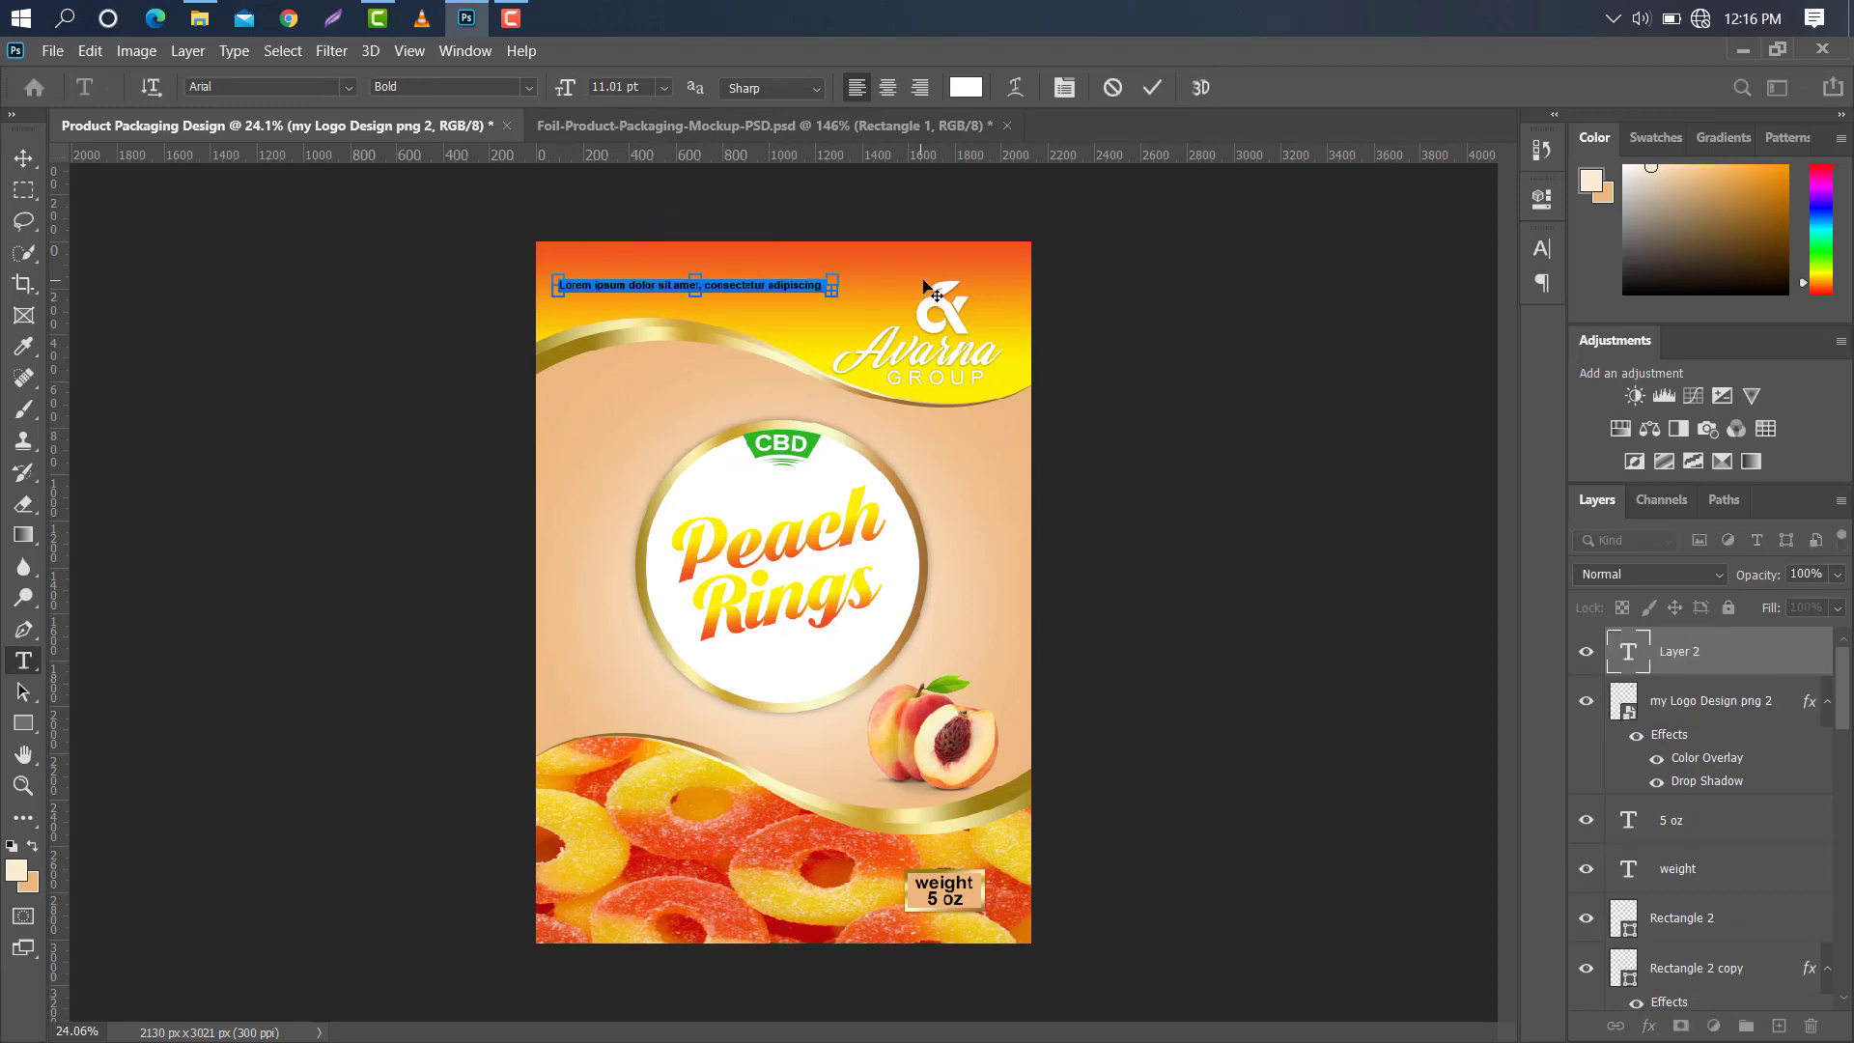
{"action": "left_click", "coordinate": [1540, 250]}
{"action": "left_click", "coordinate": [1362, 311]}
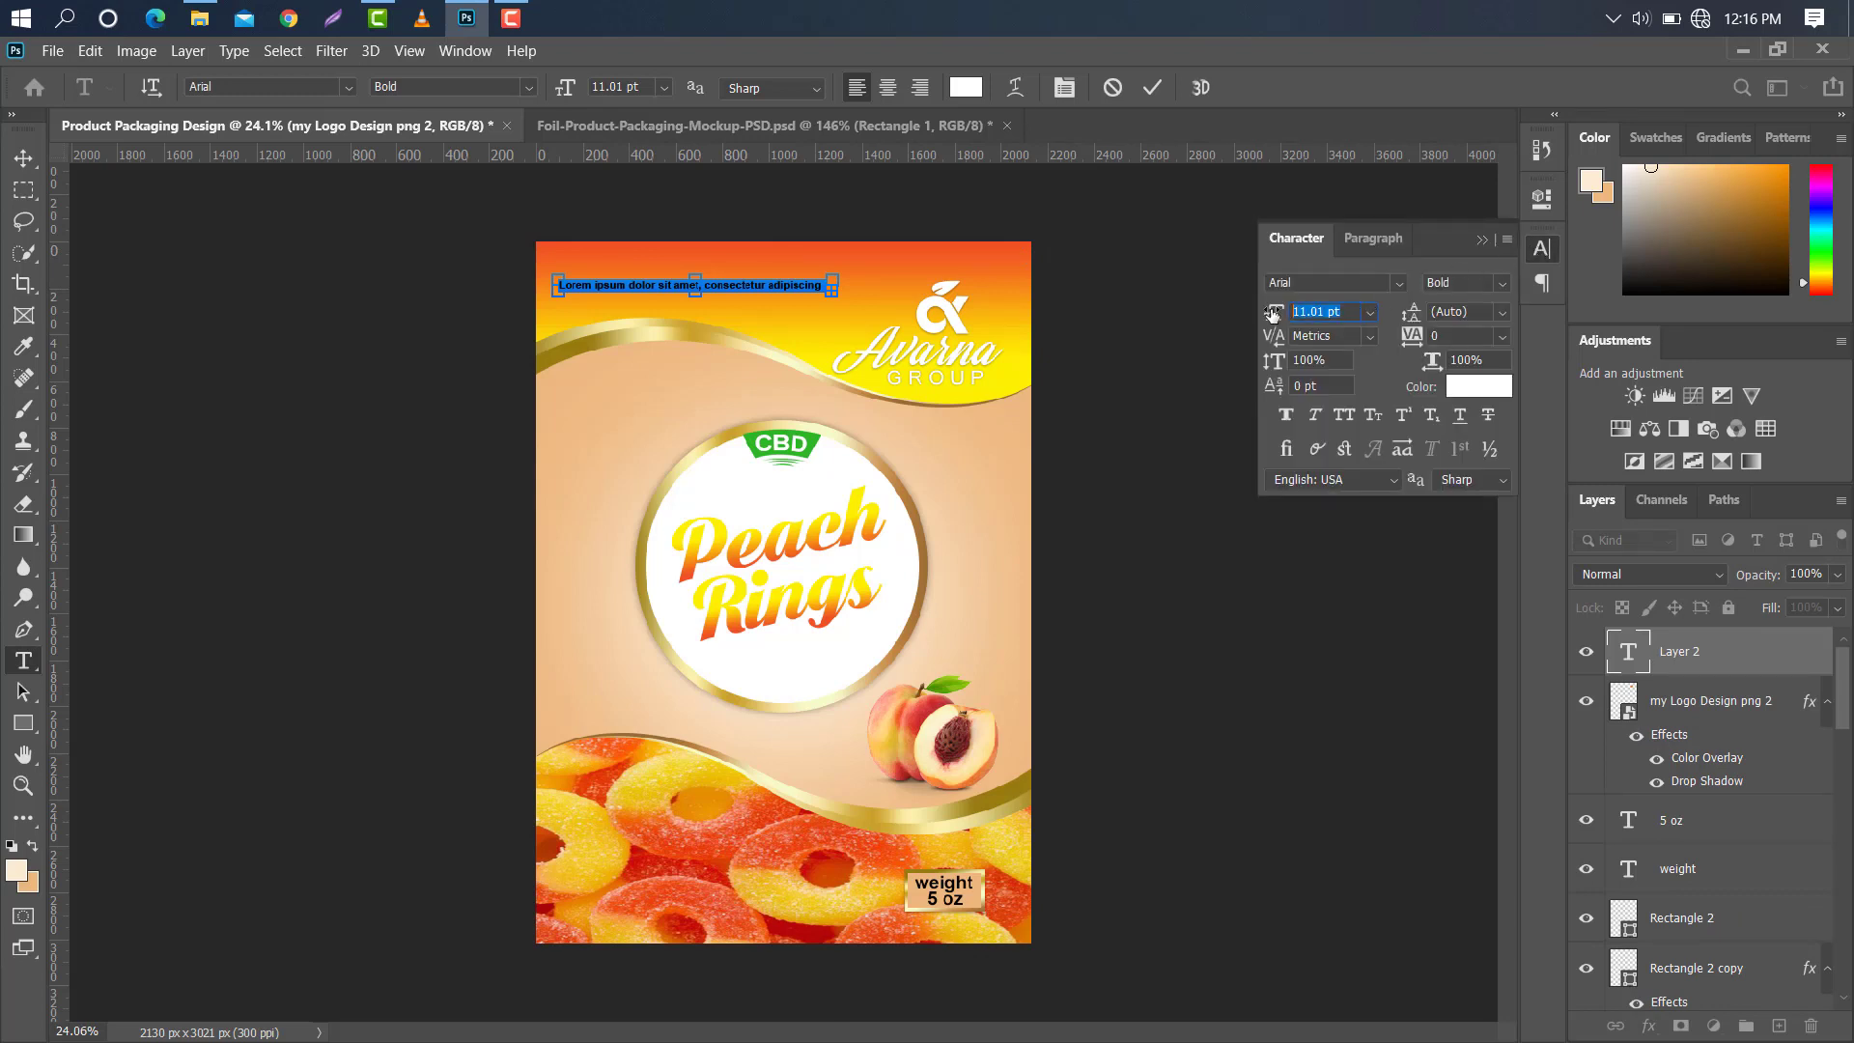
{"action": "left_click", "coordinate": [1483, 240]}
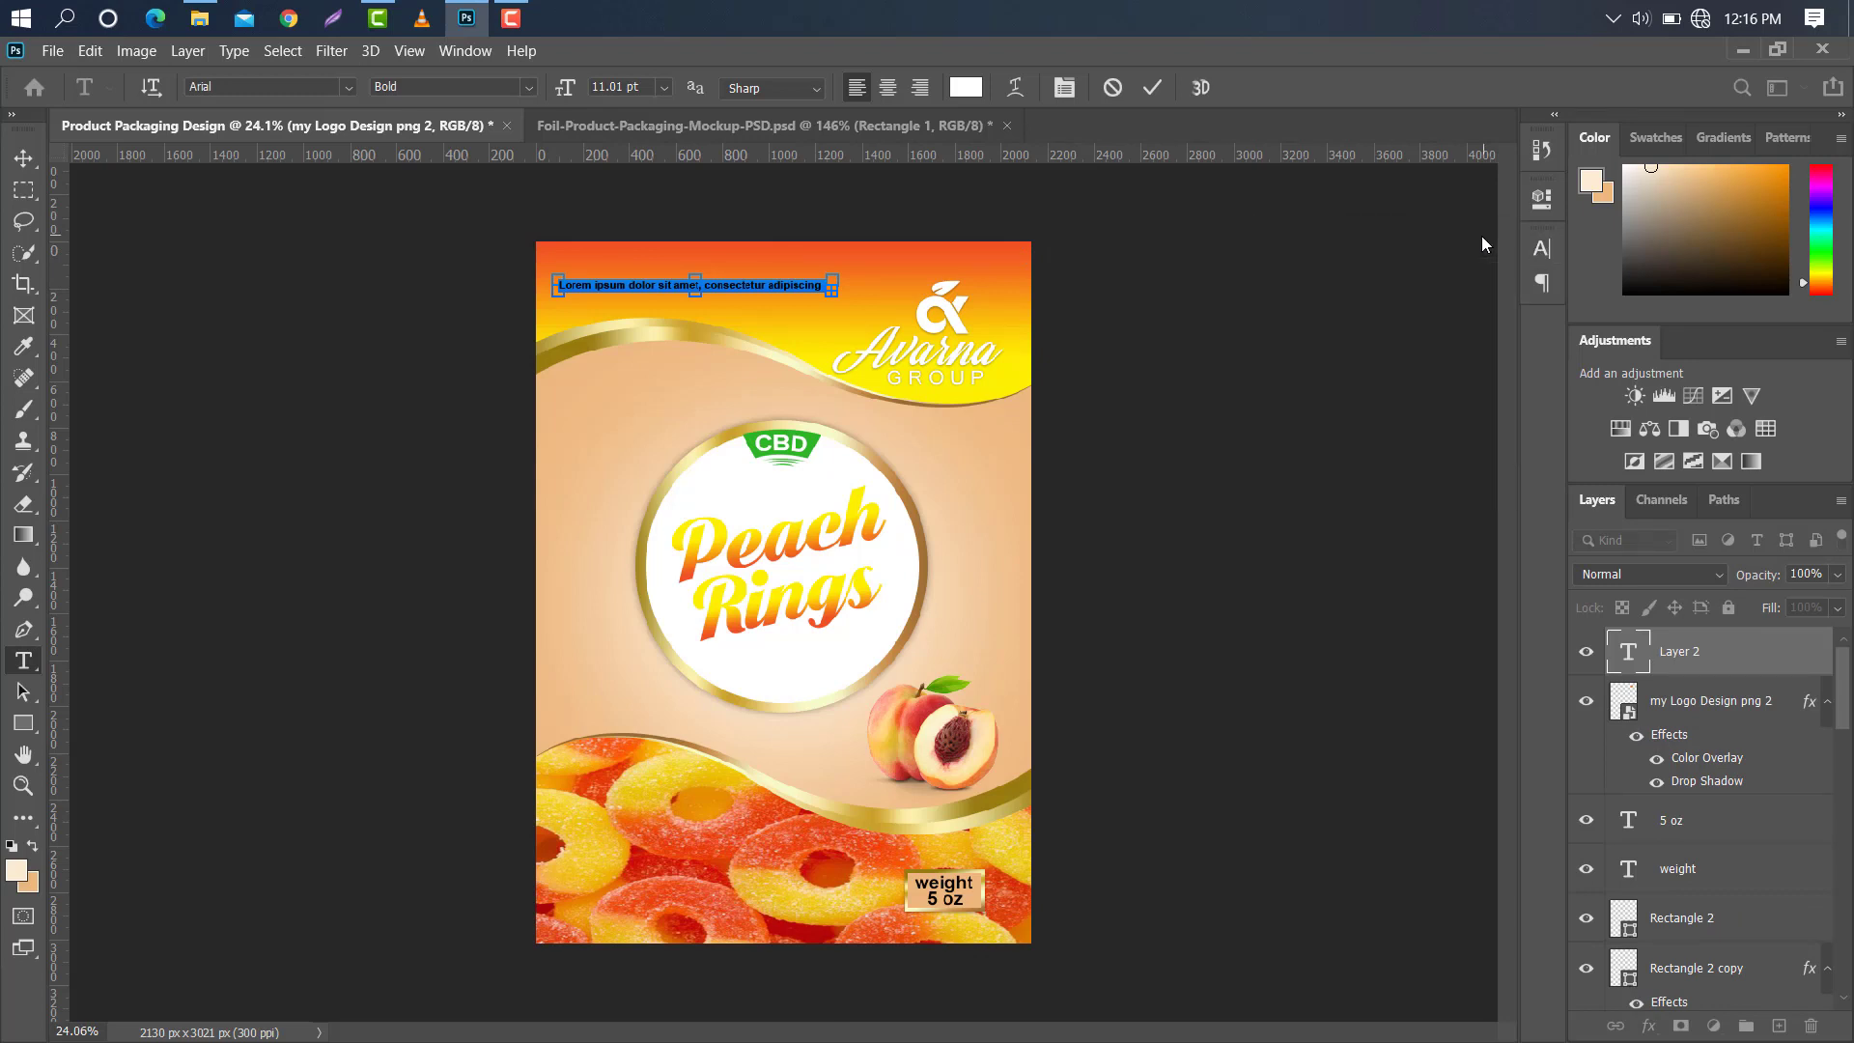
{"action": "left_click", "coordinate": [1149, 91]}
{"action": "left_click", "coordinate": [23, 157]}
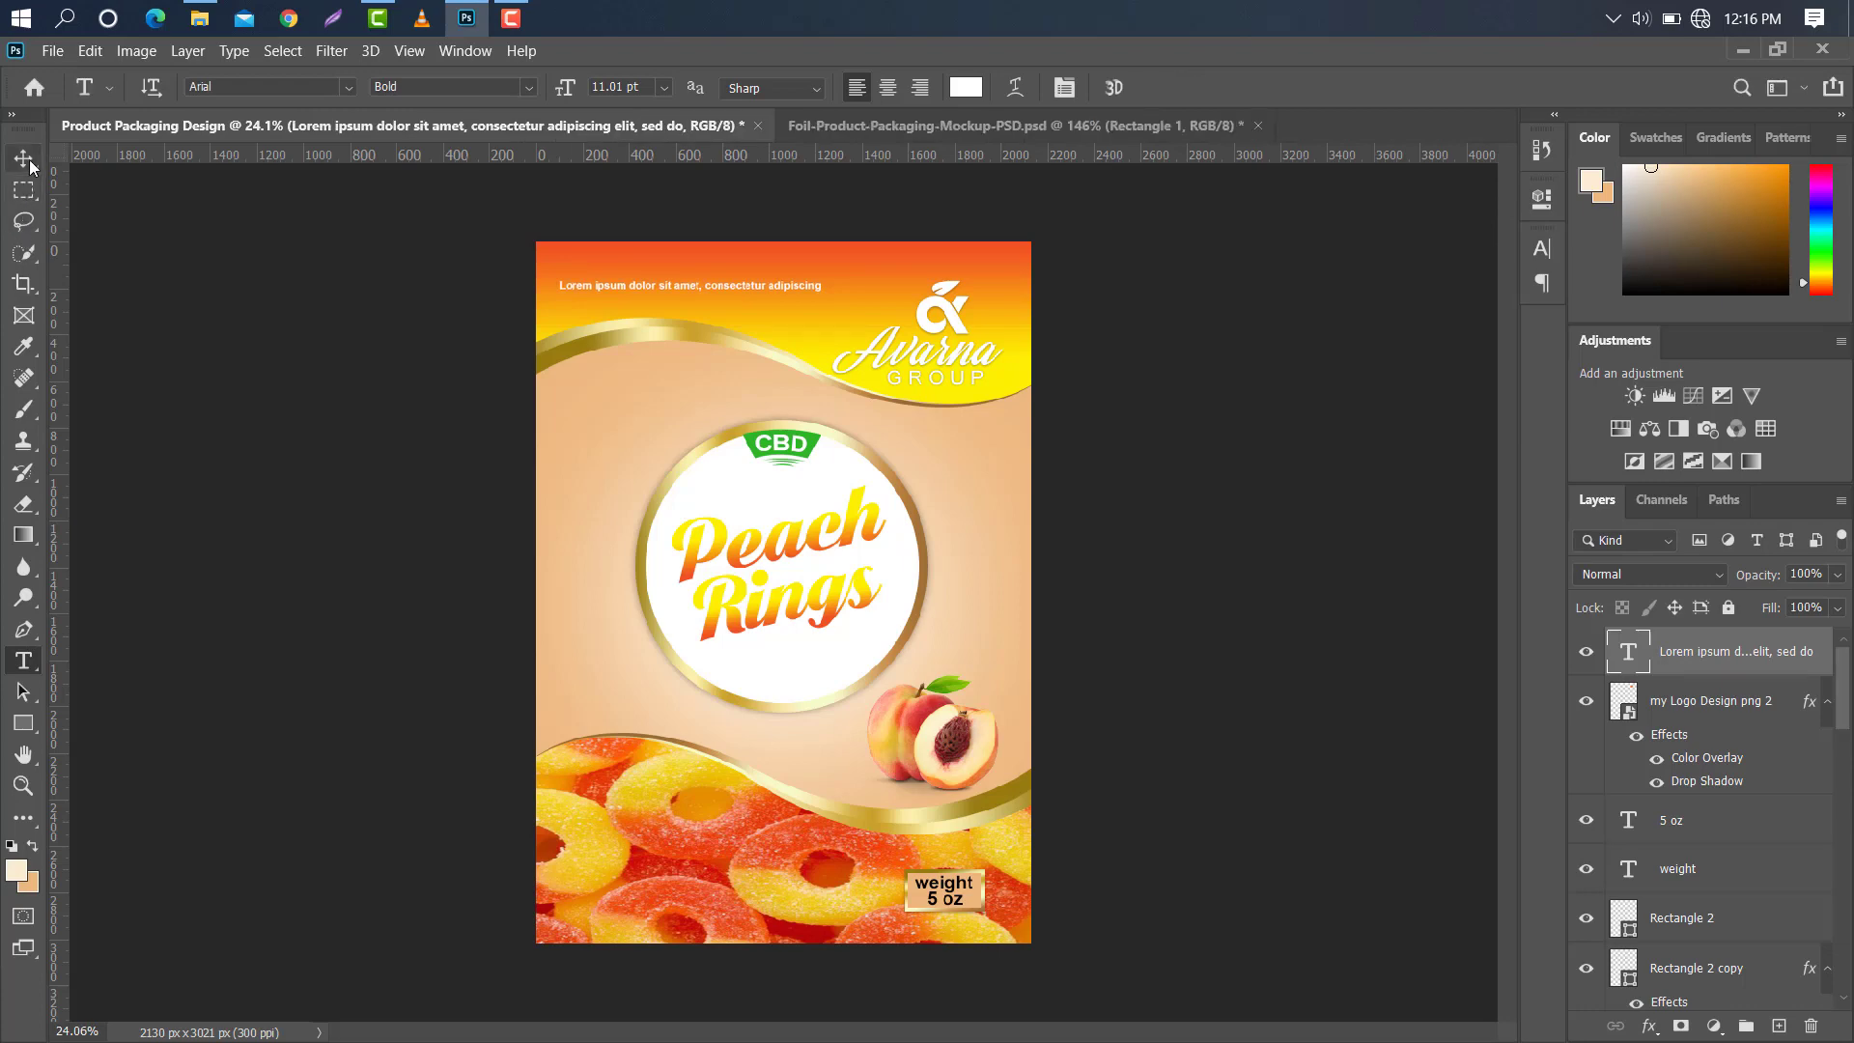
Duplicate the header's placeholder line, move the copy directly below the original, and select both text layers.
{"action": "scroll", "coordinate": [646, 280], "scroll_direction": "up", "scroll_amount": 3}
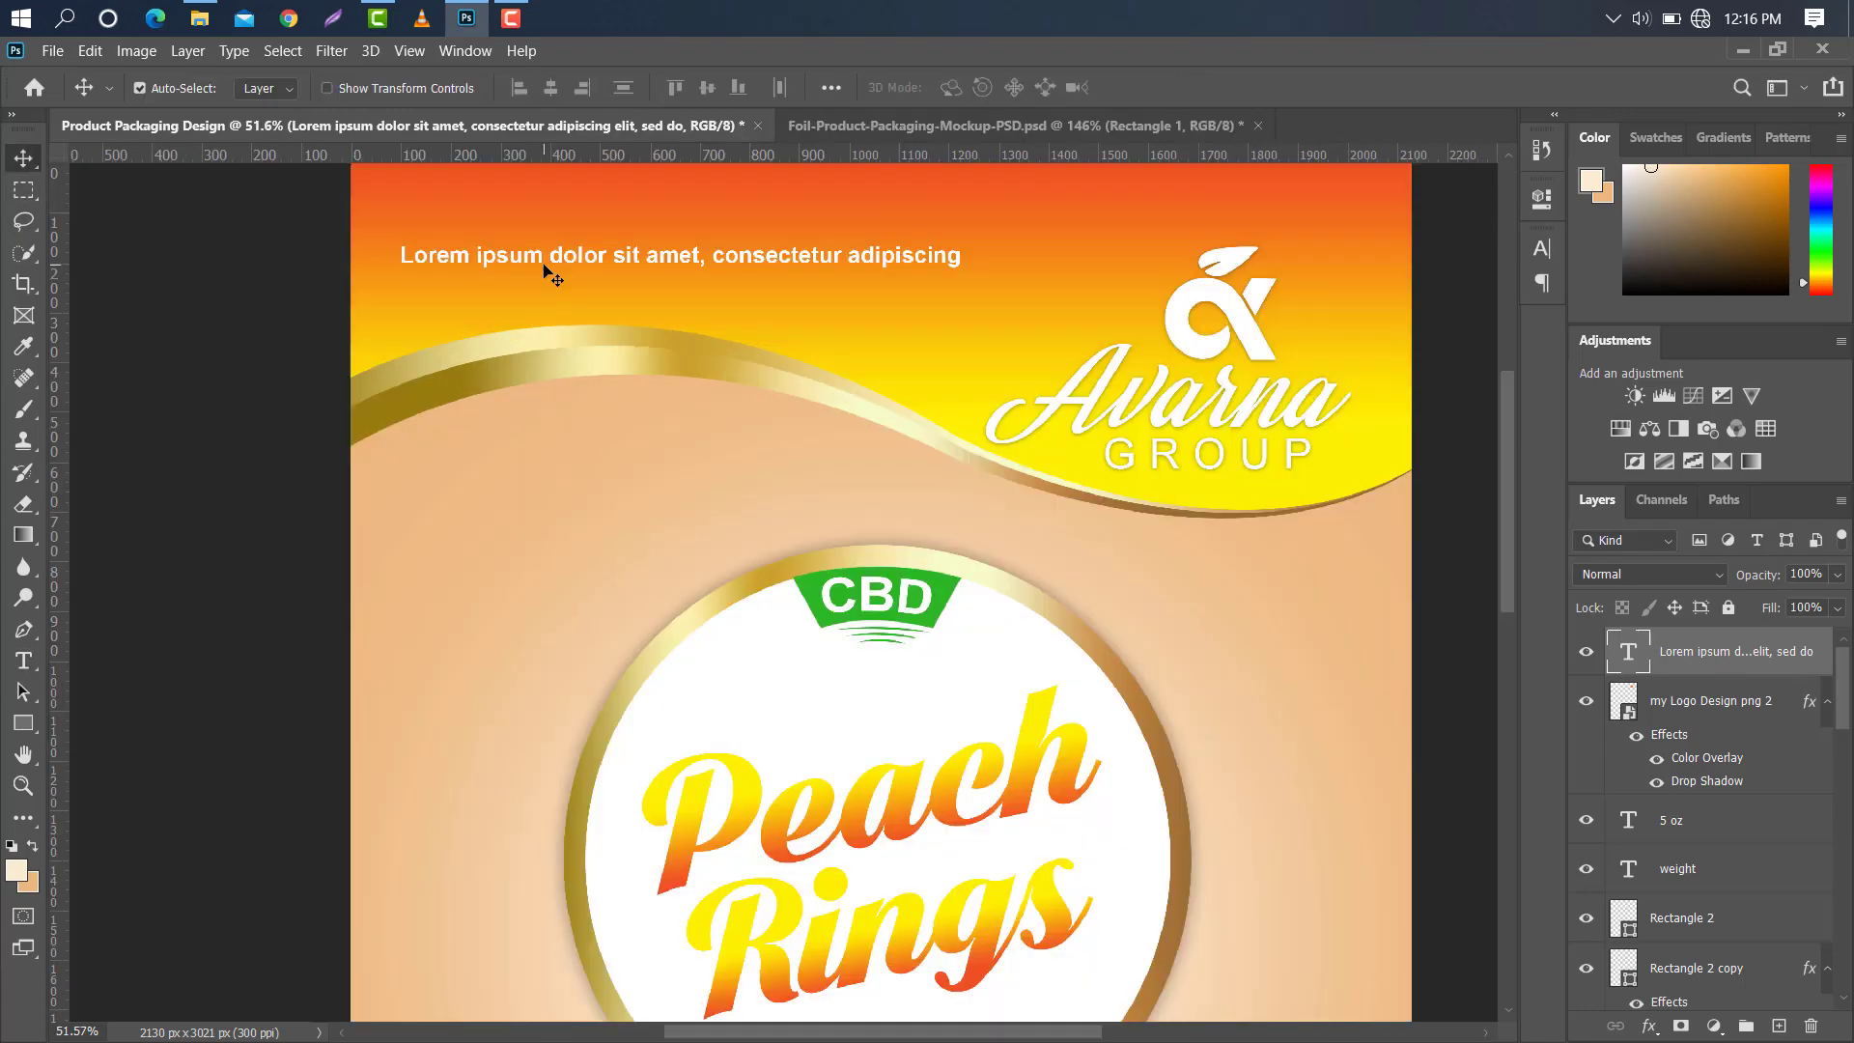
{"action": "scroll", "coordinate": [536, 261], "scroll_direction": "down", "scroll_amount": 2}
{"action": "left_click_drag", "start_coordinate": [1709, 653], "coordinate": [1778, 1024]}
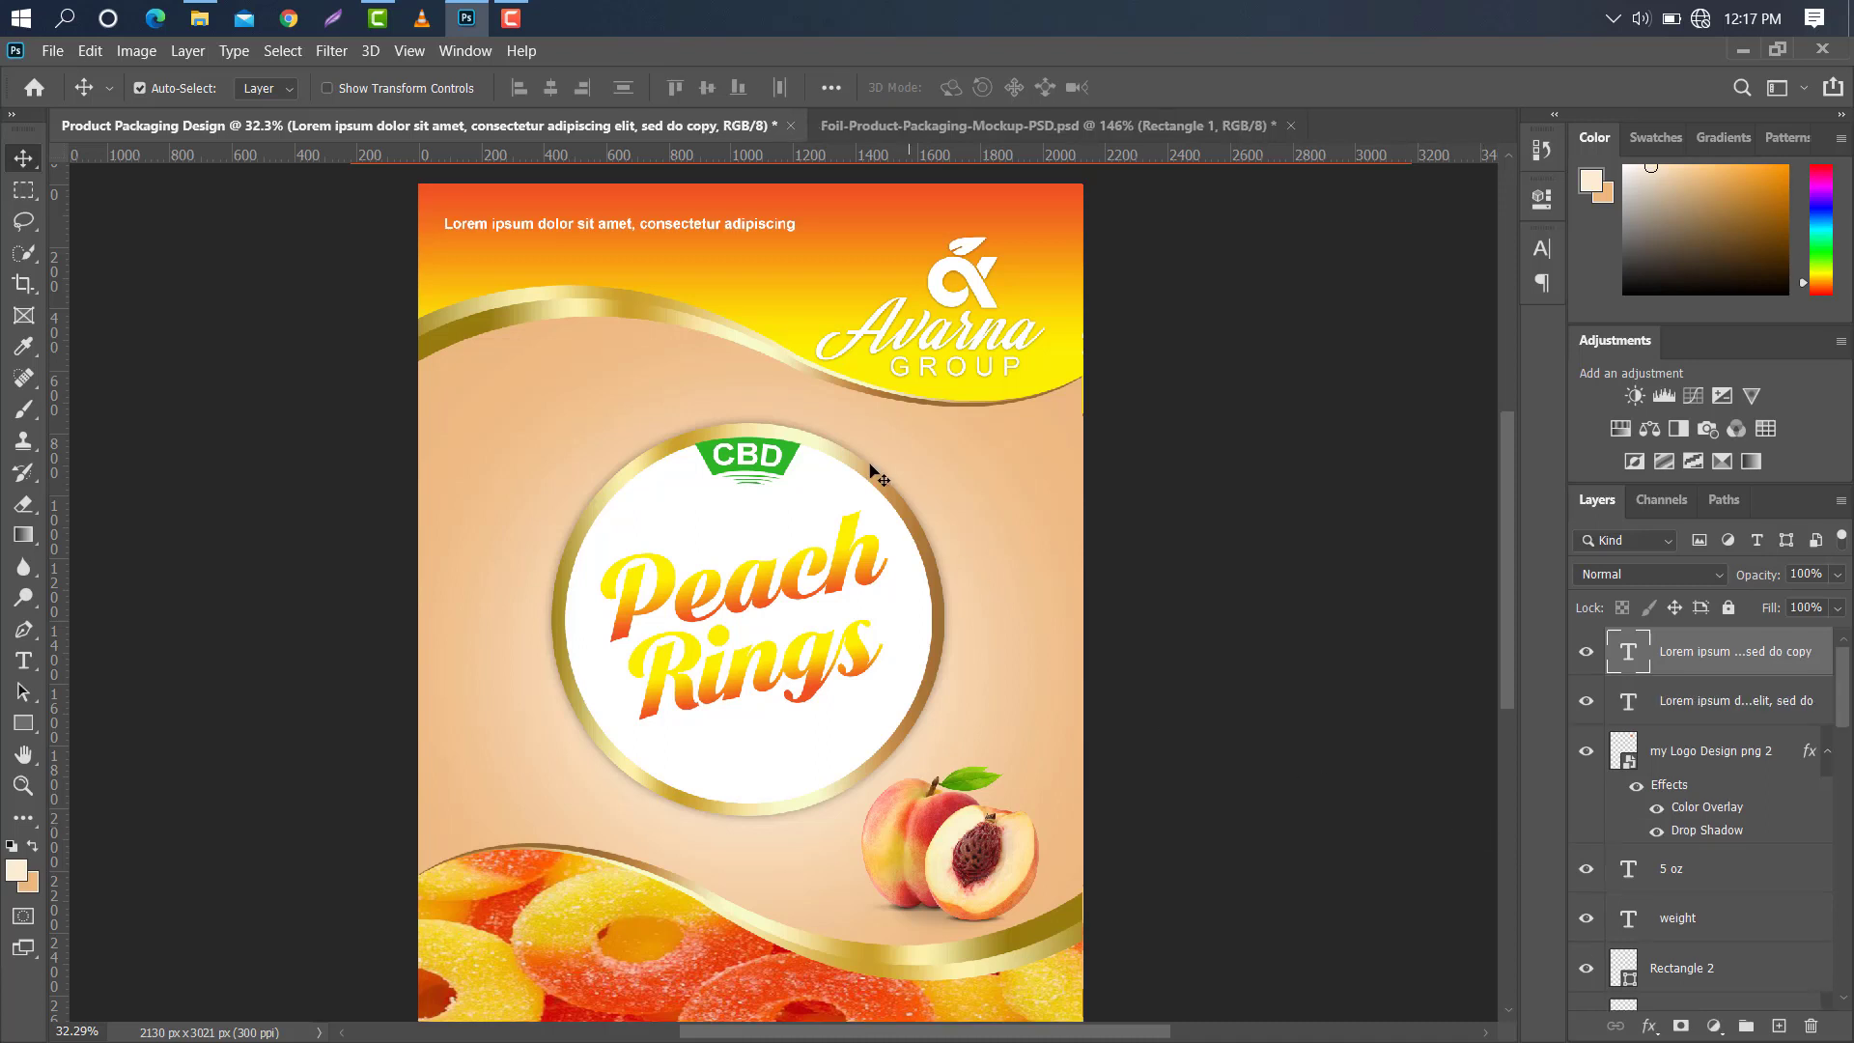
{"action": "key", "text": "shift+Down"}
{"action": "key", "text": "shift+Down"}
{"action": "key", "text": "shift+Down"}
{"action": "key", "text": "shift+Down"}
{"action": "key", "text": "shift+Down"}
{"action": "left_click_drag", "start_coordinate": [800, 385], "coordinate": [800, 389]}
{"action": "left_click", "coordinate": [1638, 709], "text": "ctrl"}
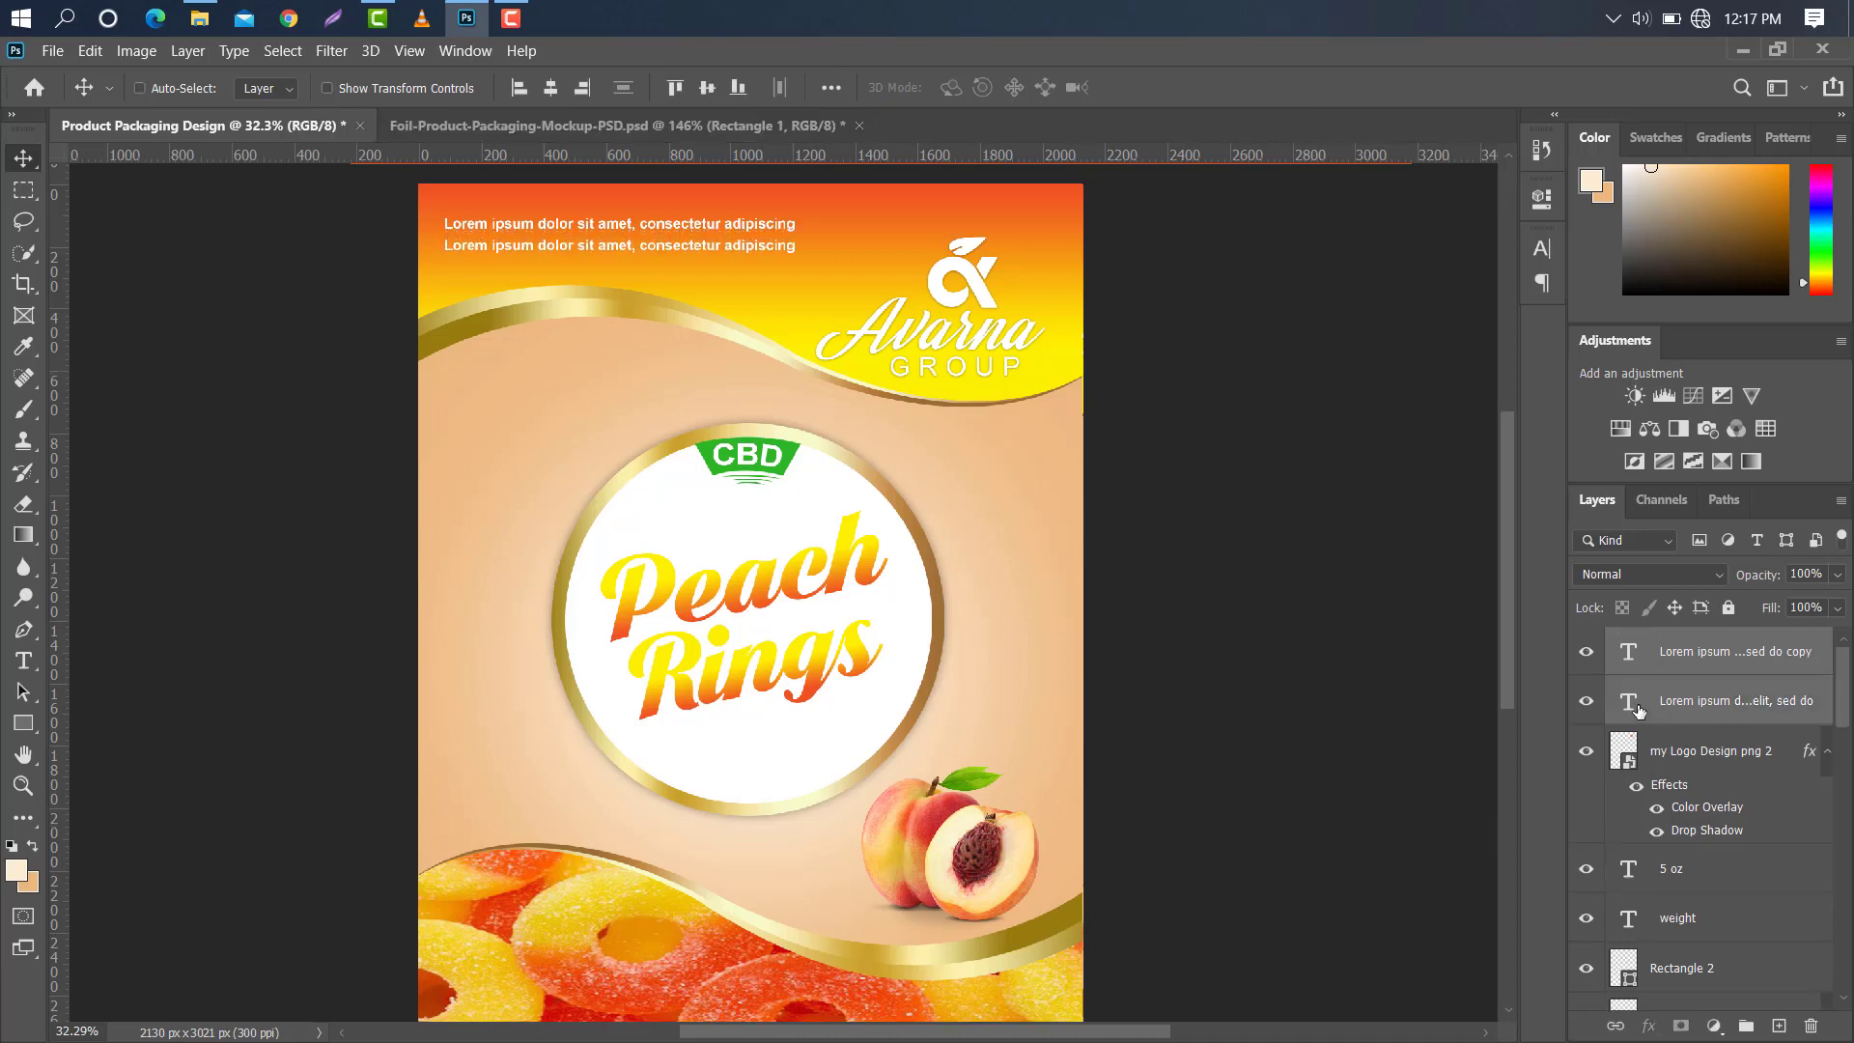
{"action": "key", "text": "ctrl+minus"}
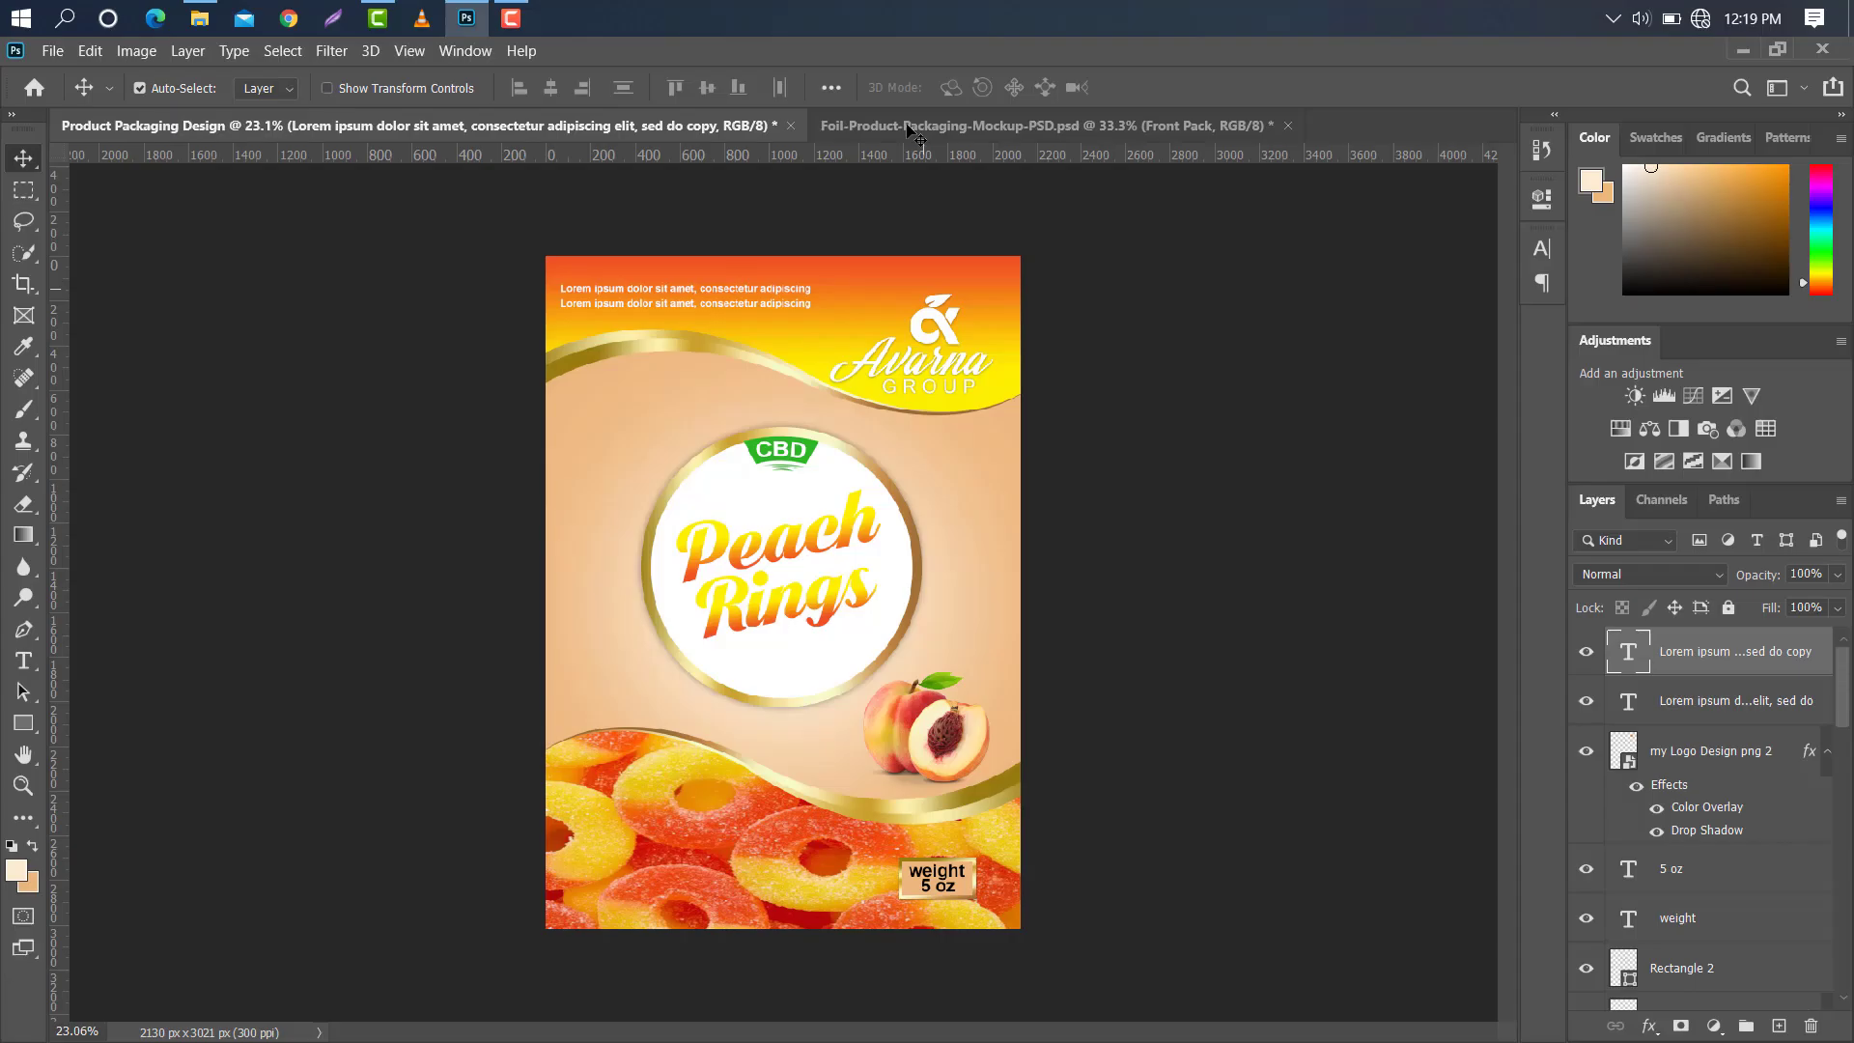
Open the Front Pack contents of the foil packaging mockup and stamp the packaging design's visible layers into one new merged layer.
{"action": "left_click", "coordinate": [908, 127]}
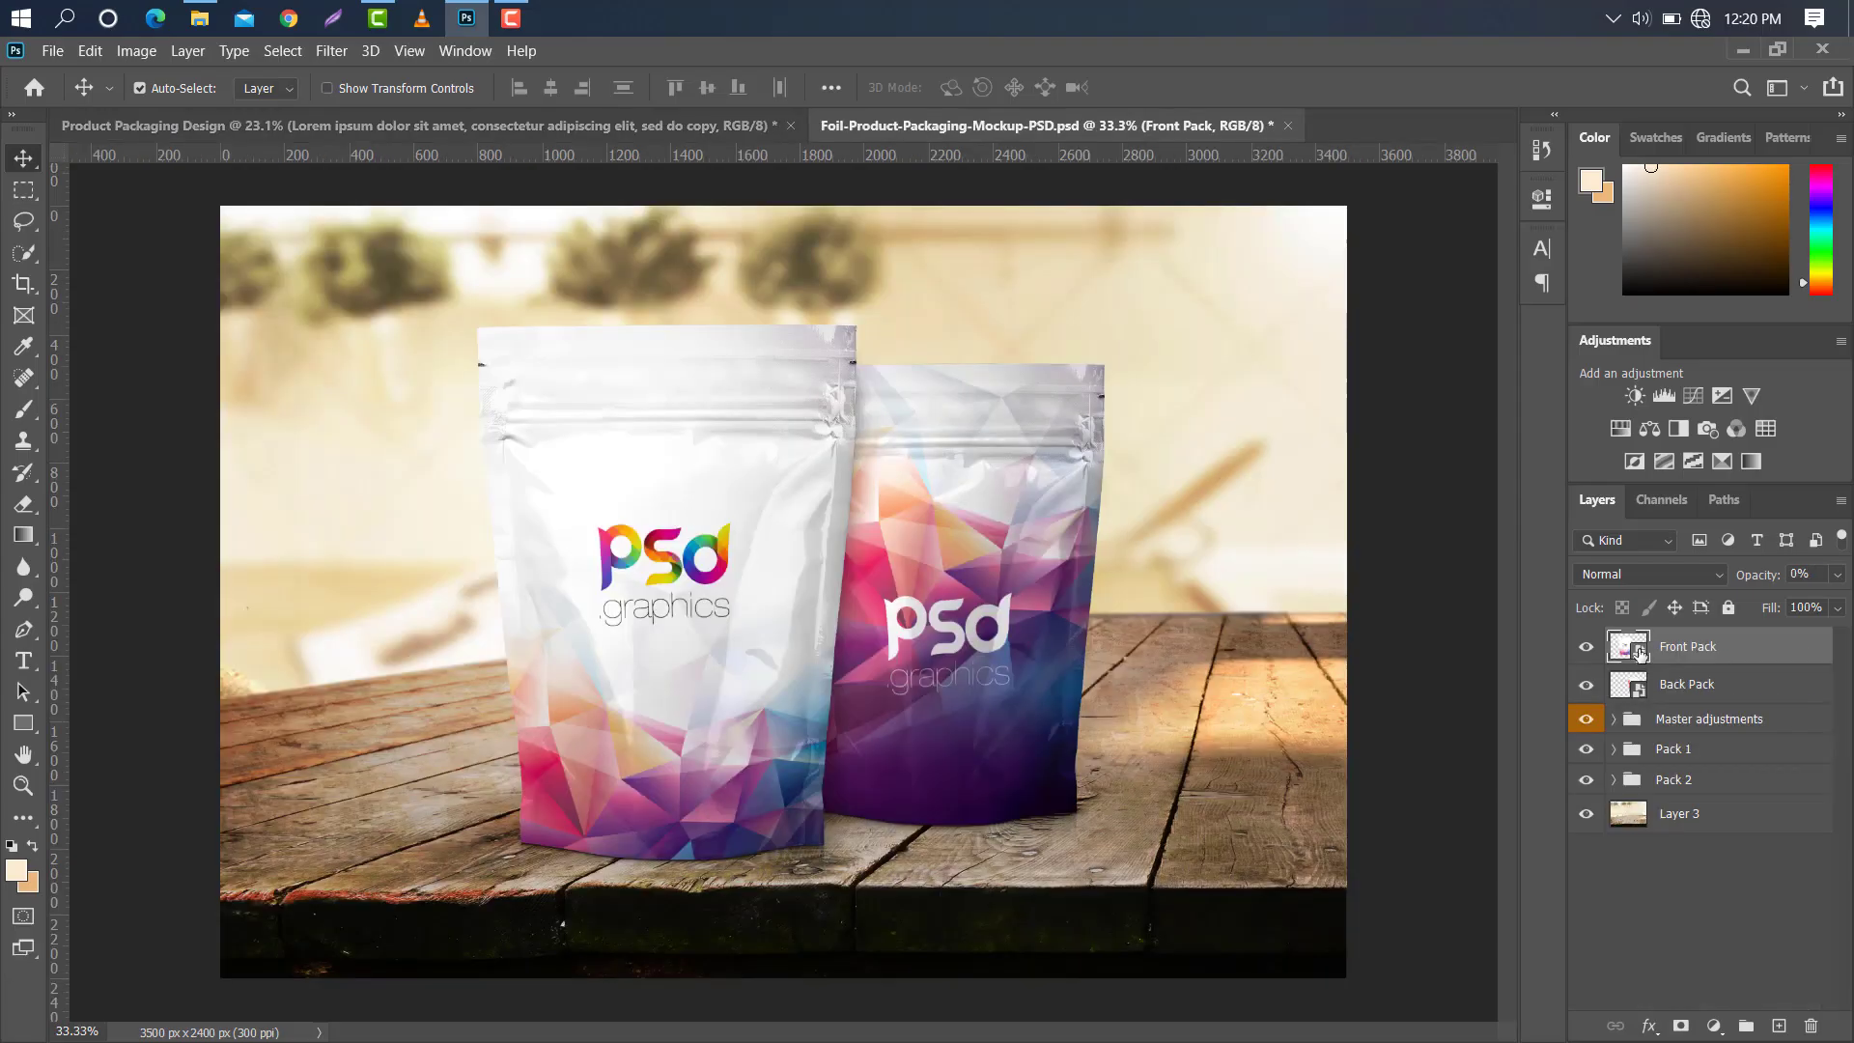
{"action": "double_click", "coordinate": [1638, 652]}
{"action": "left_click", "coordinate": [290, 126]}
{"action": "key", "text": "ctrl+alt+shift+e"}
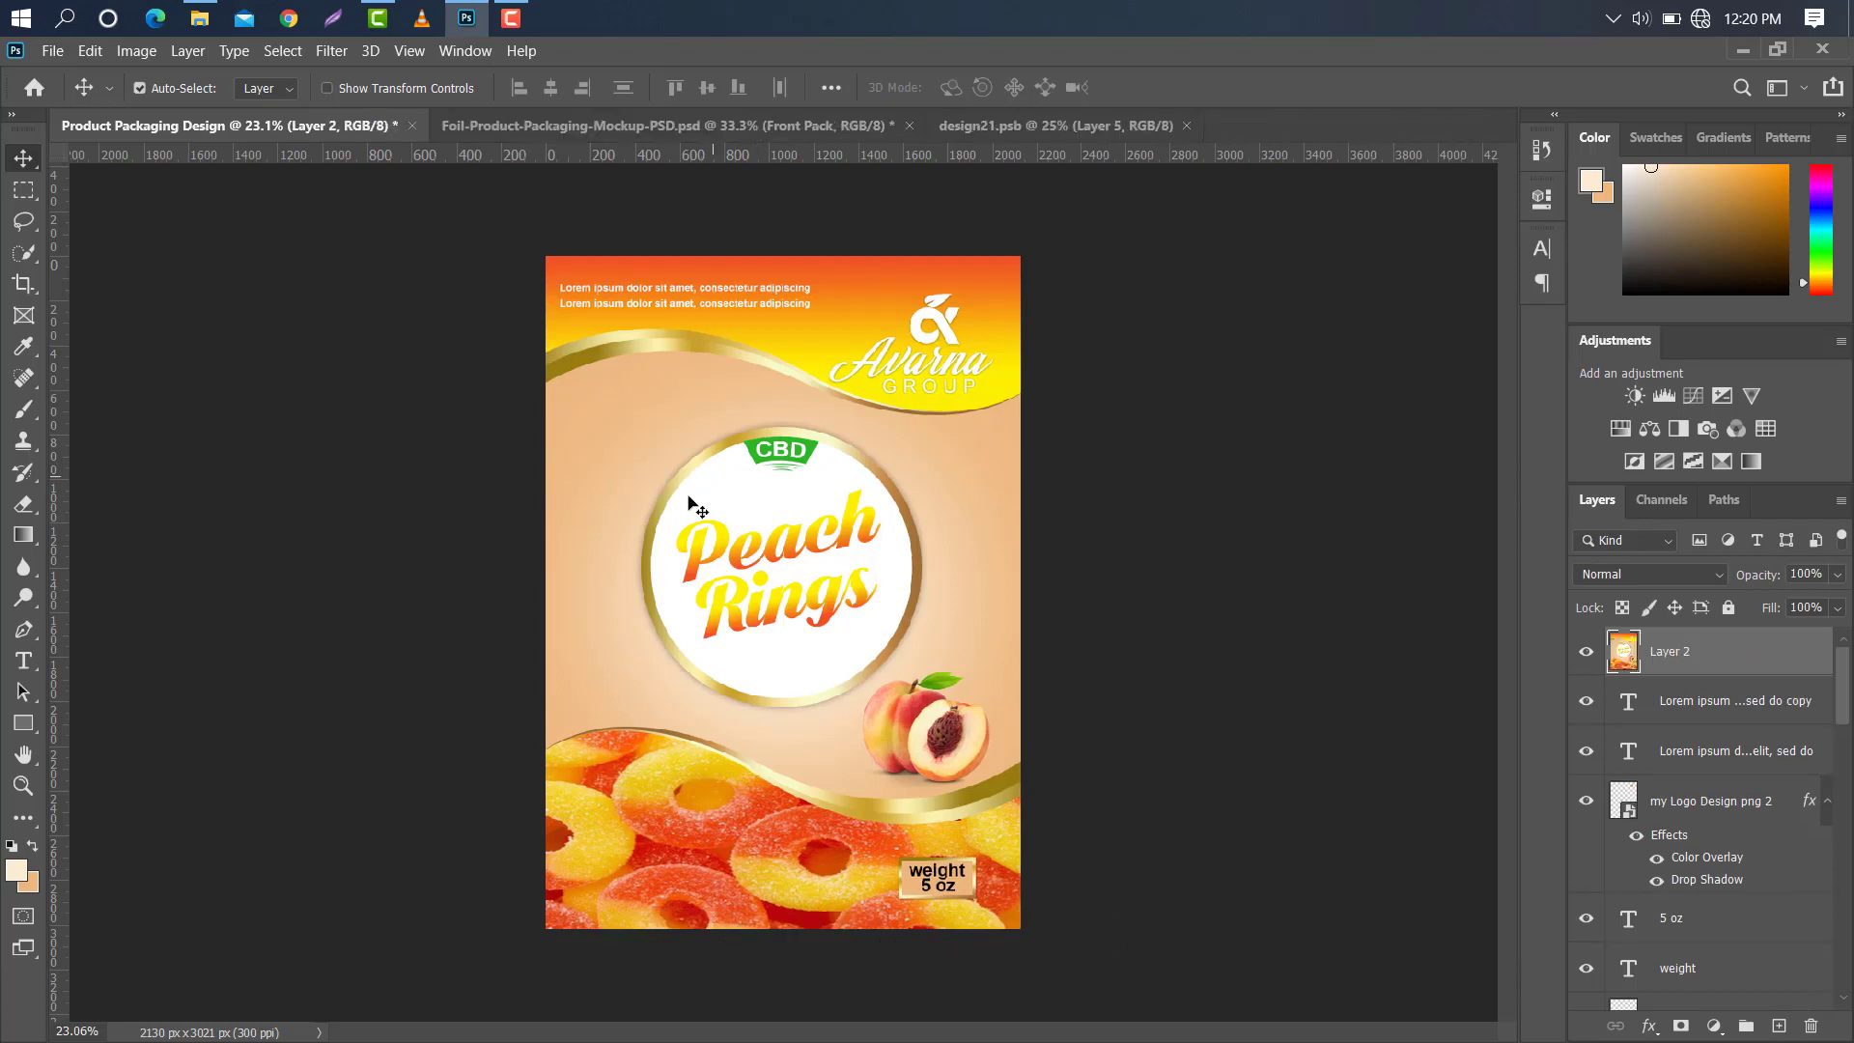
Copy the merged Peach Rings artwork into design21.psb so it covers the canvas, and close the file with changes saved.
{"action": "left_click_drag", "start_coordinate": [655, 510], "coordinate": [749, 569]}
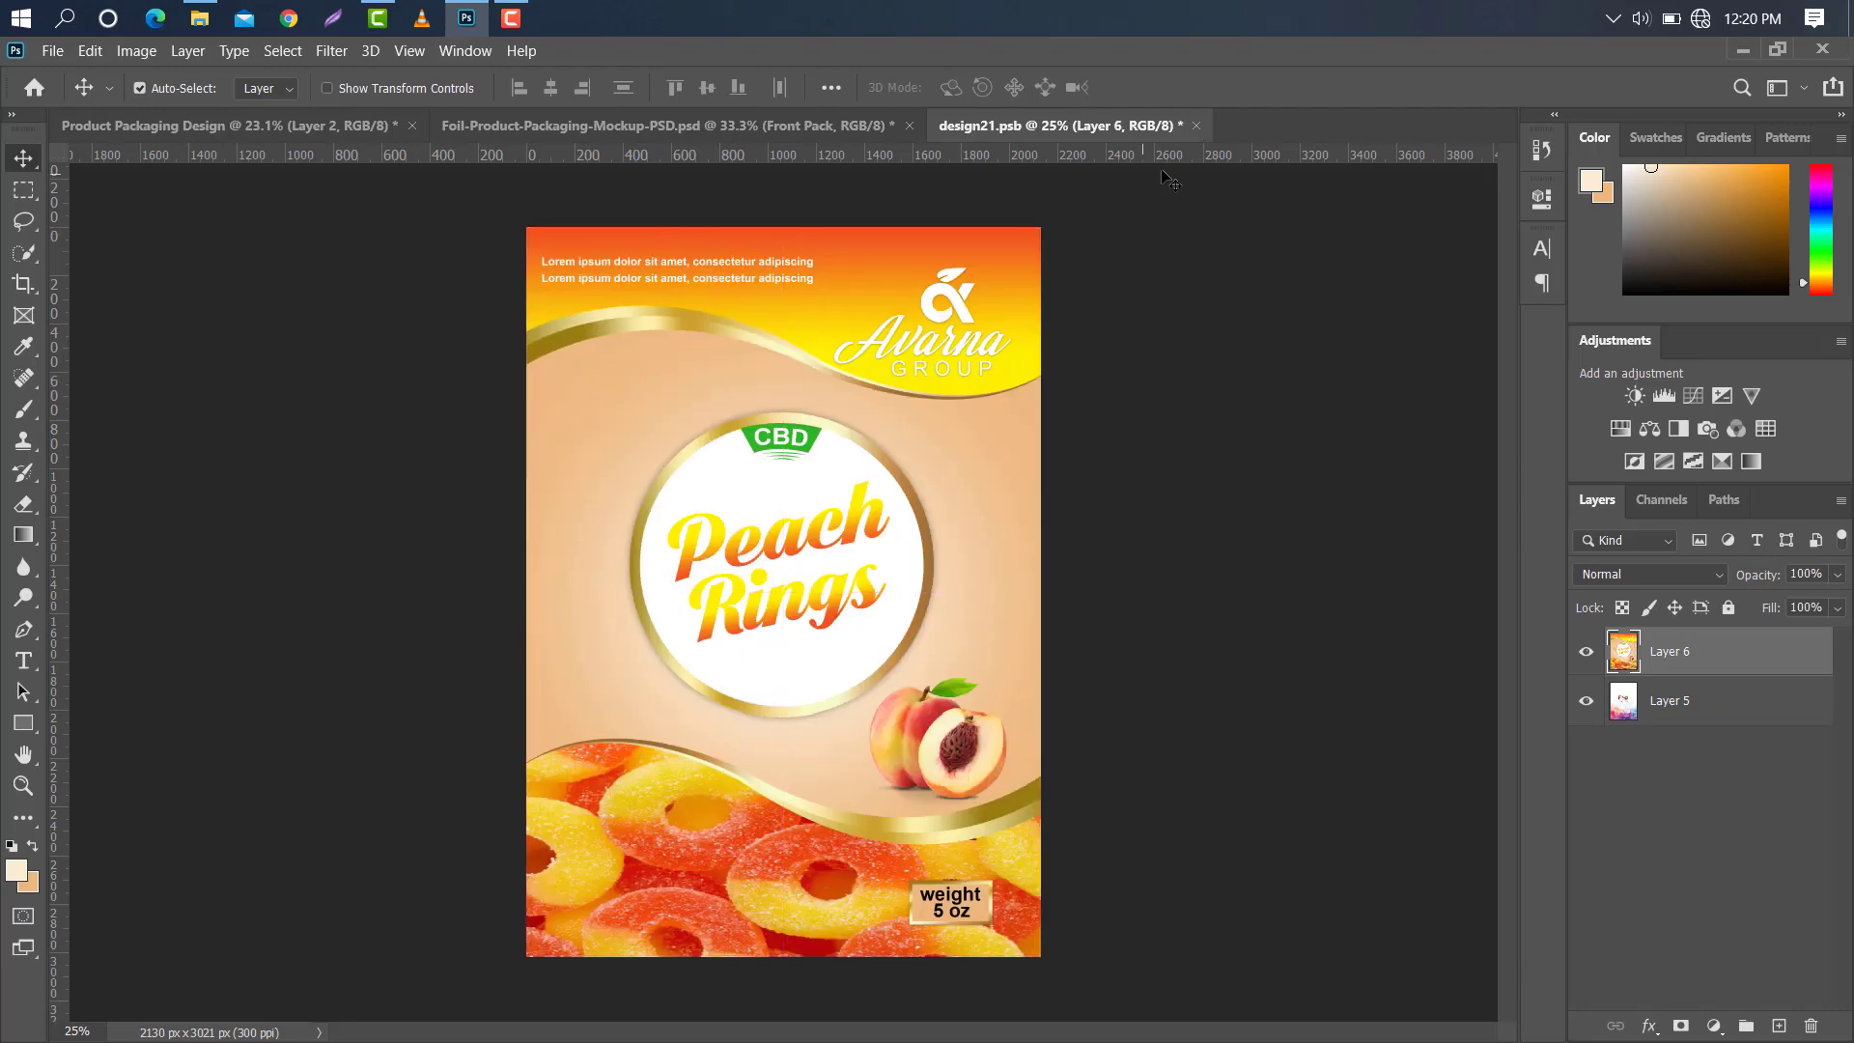
{"action": "left_click", "coordinate": [1196, 125]}
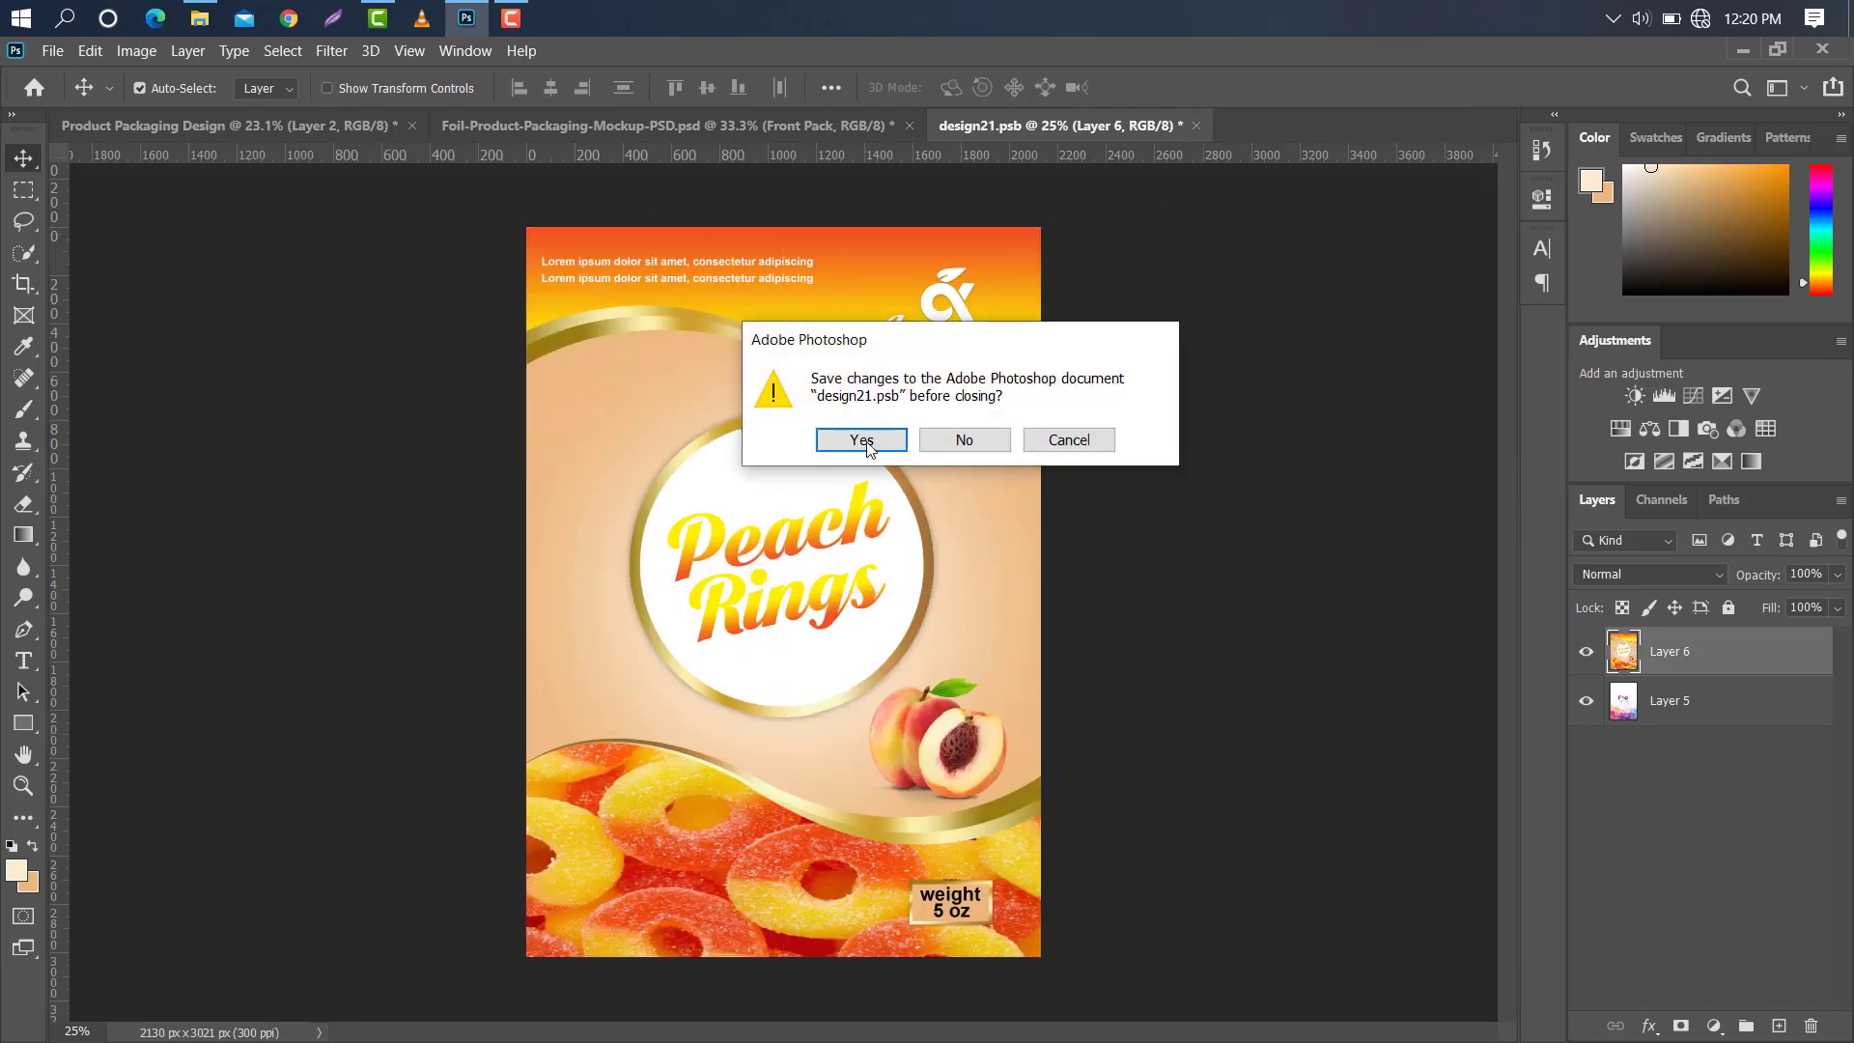
{"action": "left_click", "coordinate": [855, 442]}
Open the mockup's Back Pack contents, cover design111.psb with the merged Peach Rings artwork, and close it with changes saved.
{"action": "left_click", "coordinate": [1750, 687]}
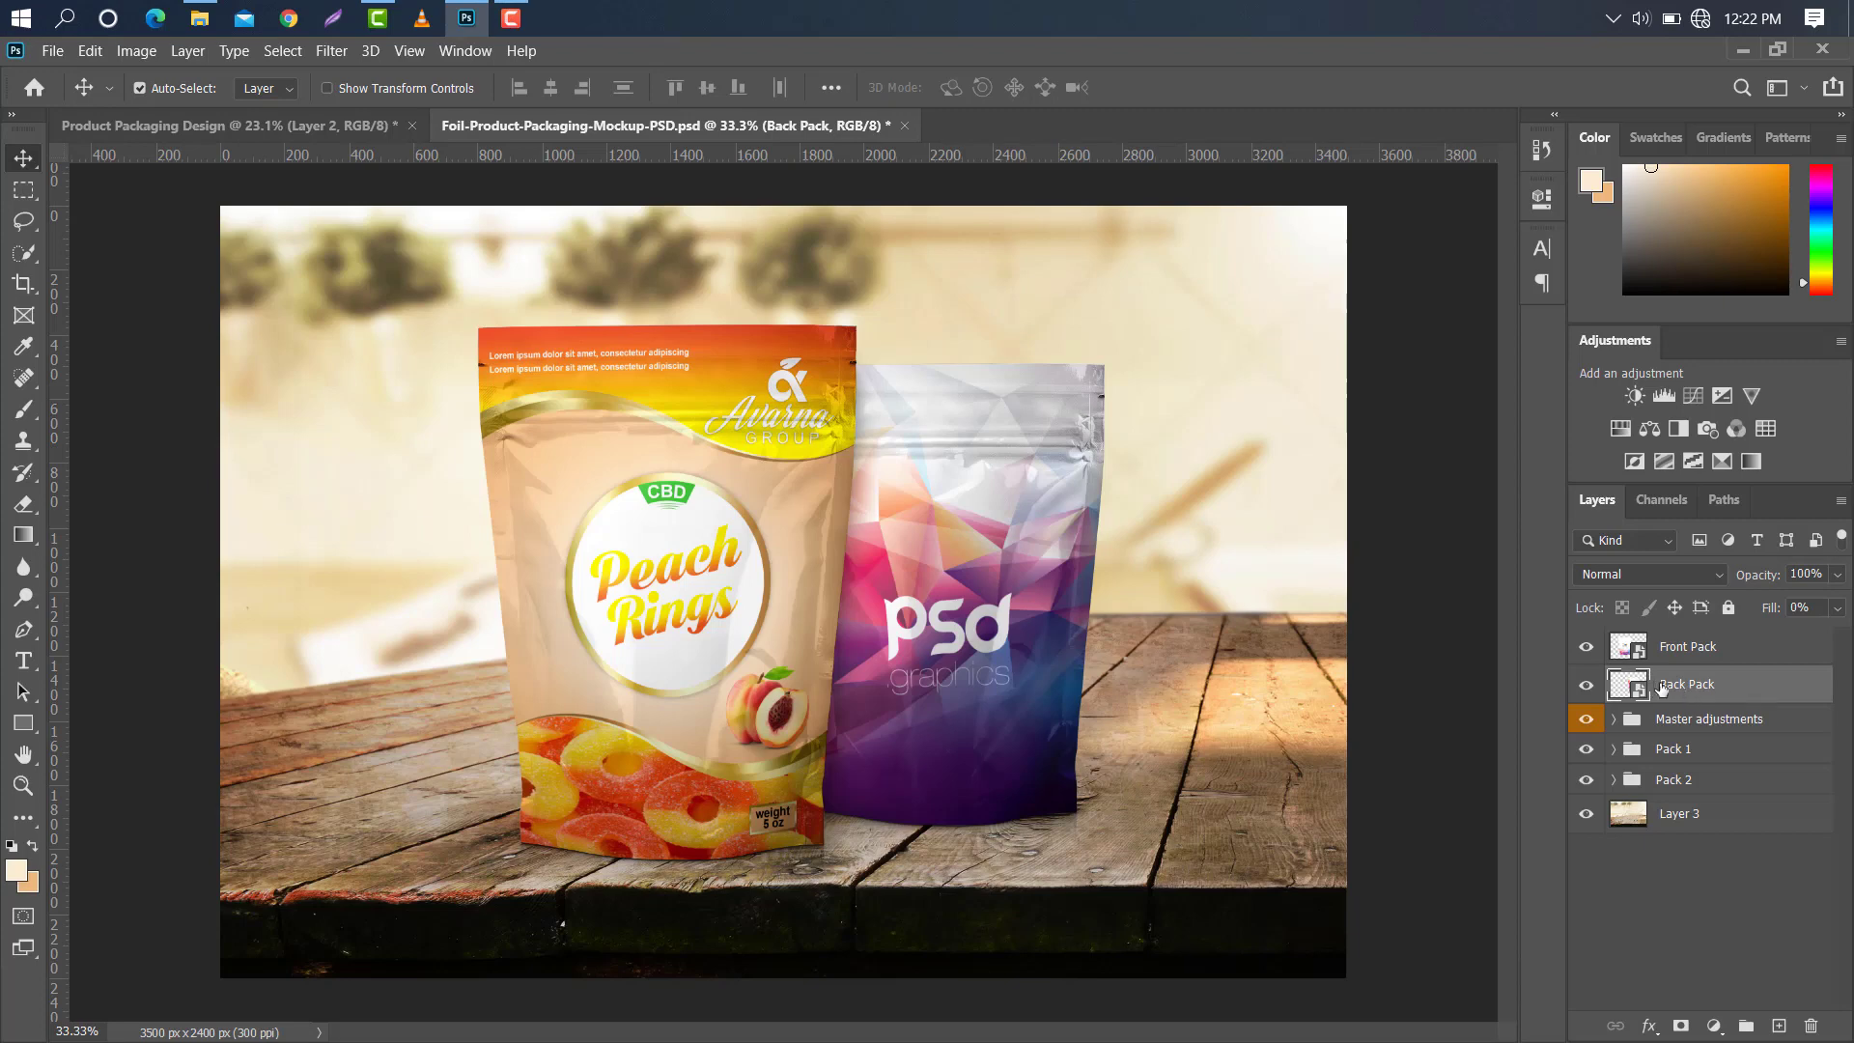
{"action": "double_click", "coordinate": [1638, 687]}
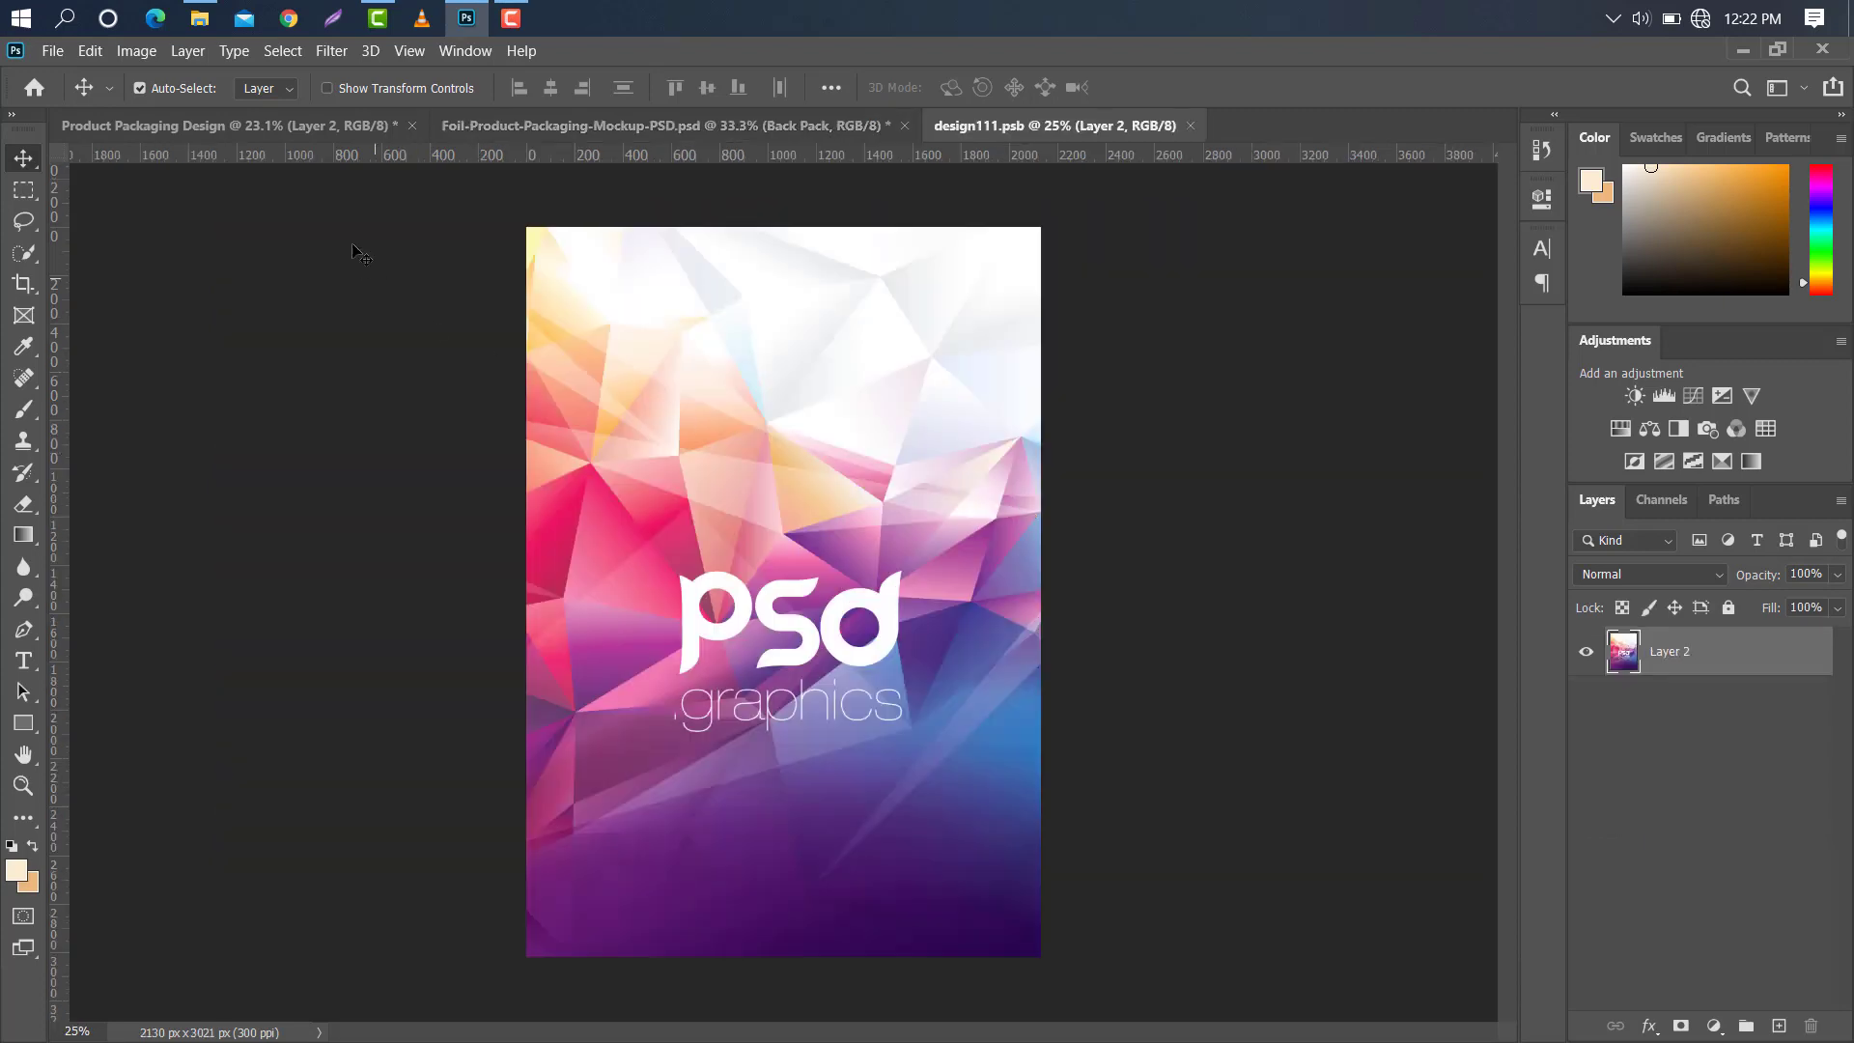
{"action": "left_click", "coordinate": [304, 128]}
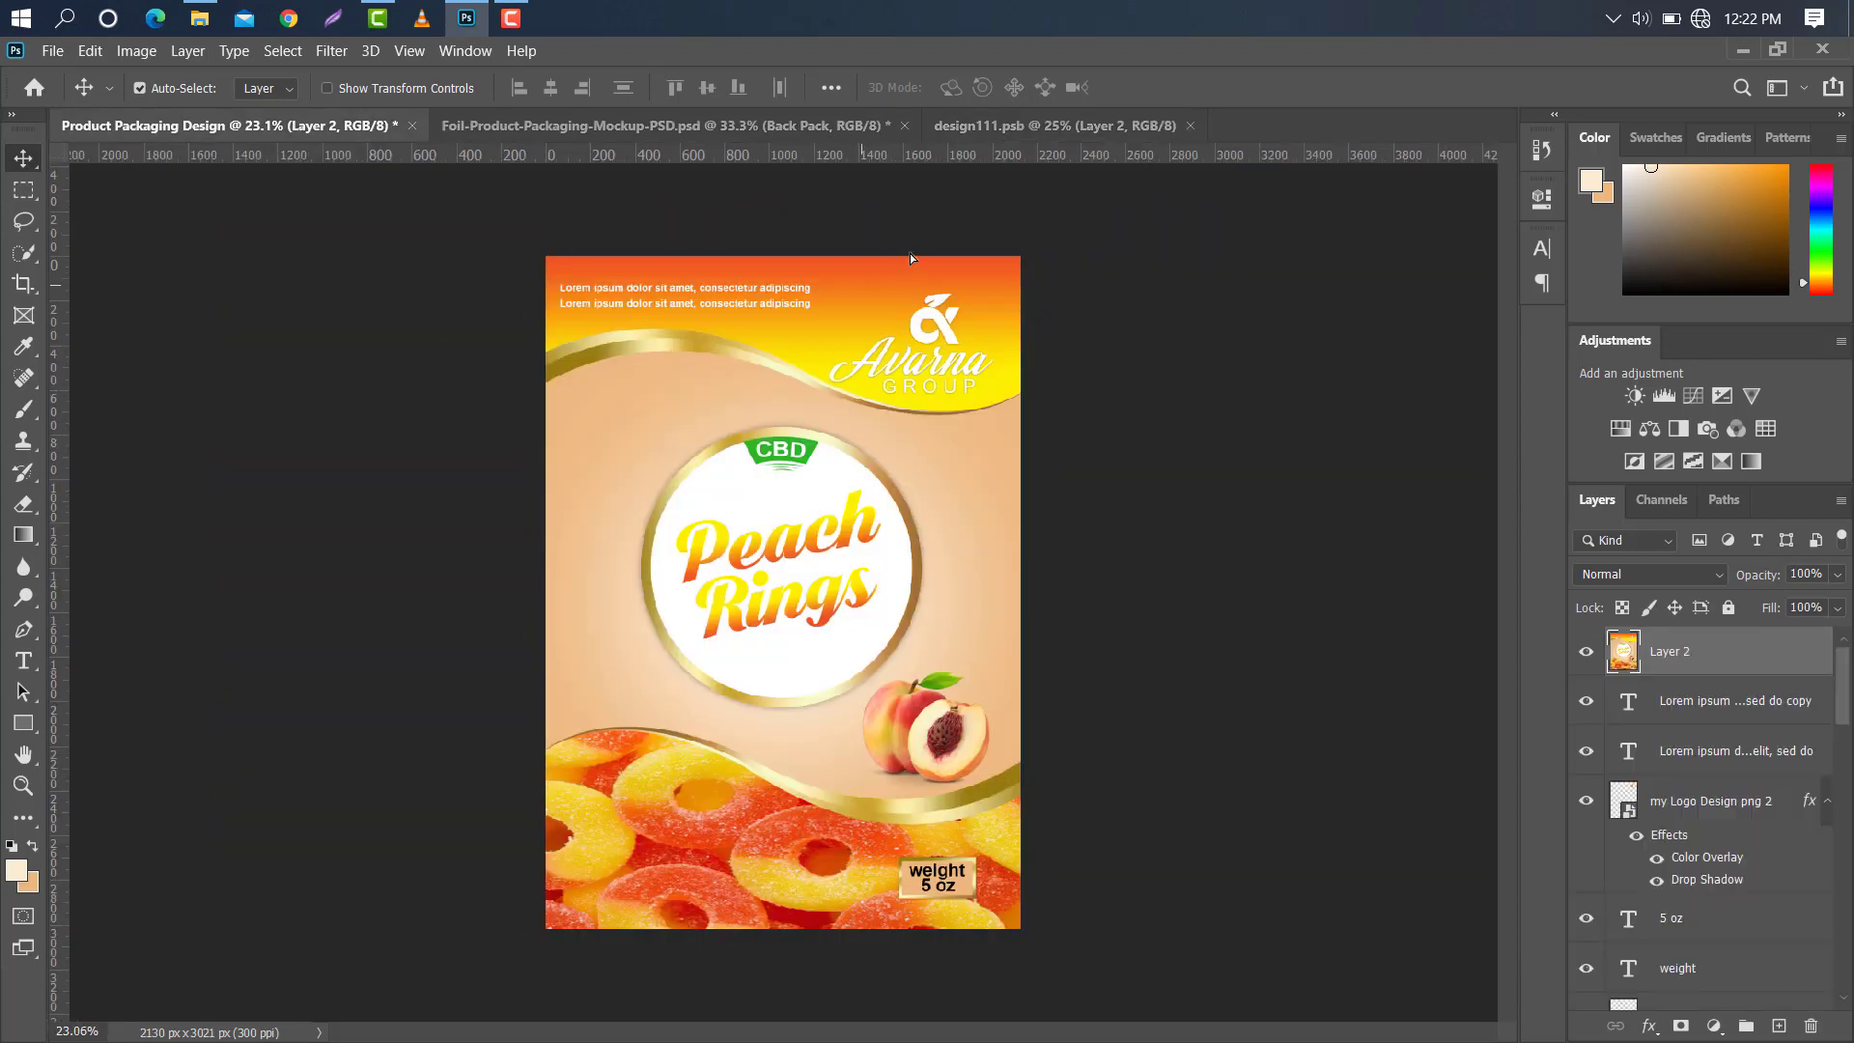
{"action": "left_click_drag", "start_coordinate": [910, 258], "coordinate": [862, 457]}
{"action": "left_click_drag", "start_coordinate": [906, 315], "coordinate": [828, 449]}
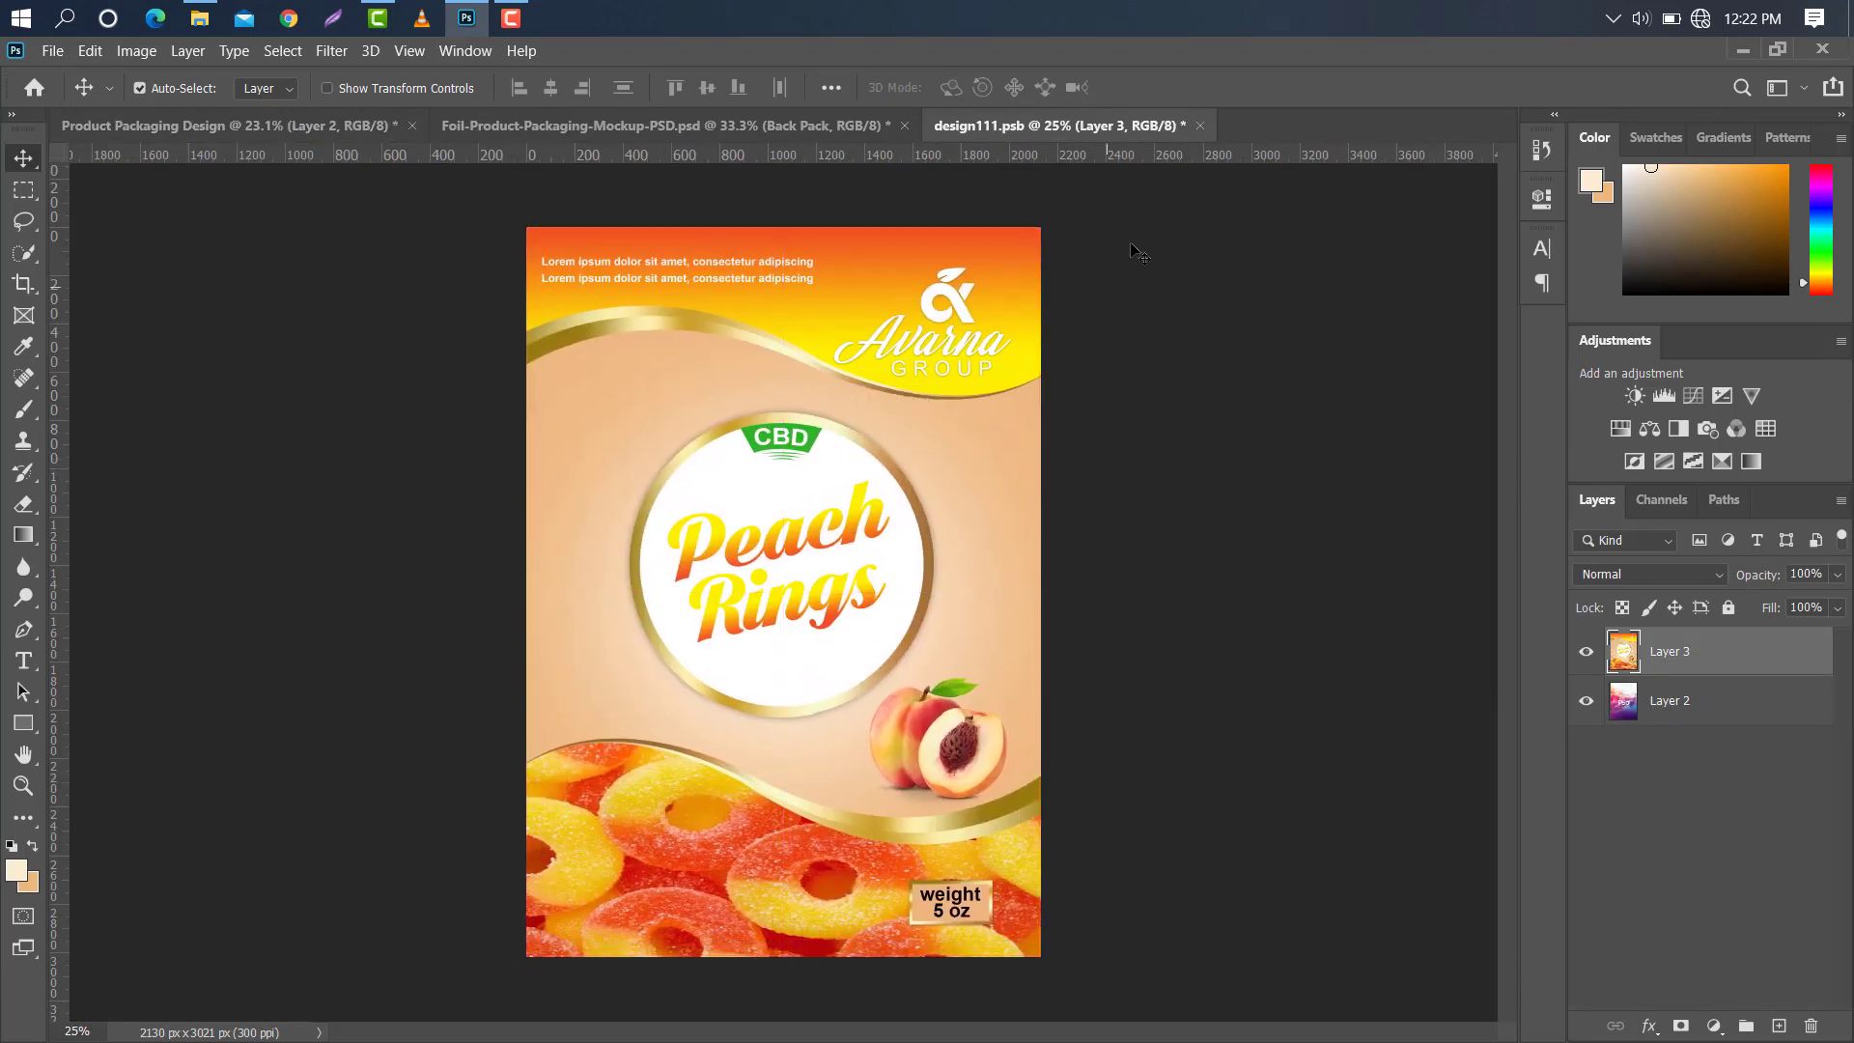
{"action": "left_click", "coordinate": [1200, 126]}
{"action": "left_click", "coordinate": [861, 440]}
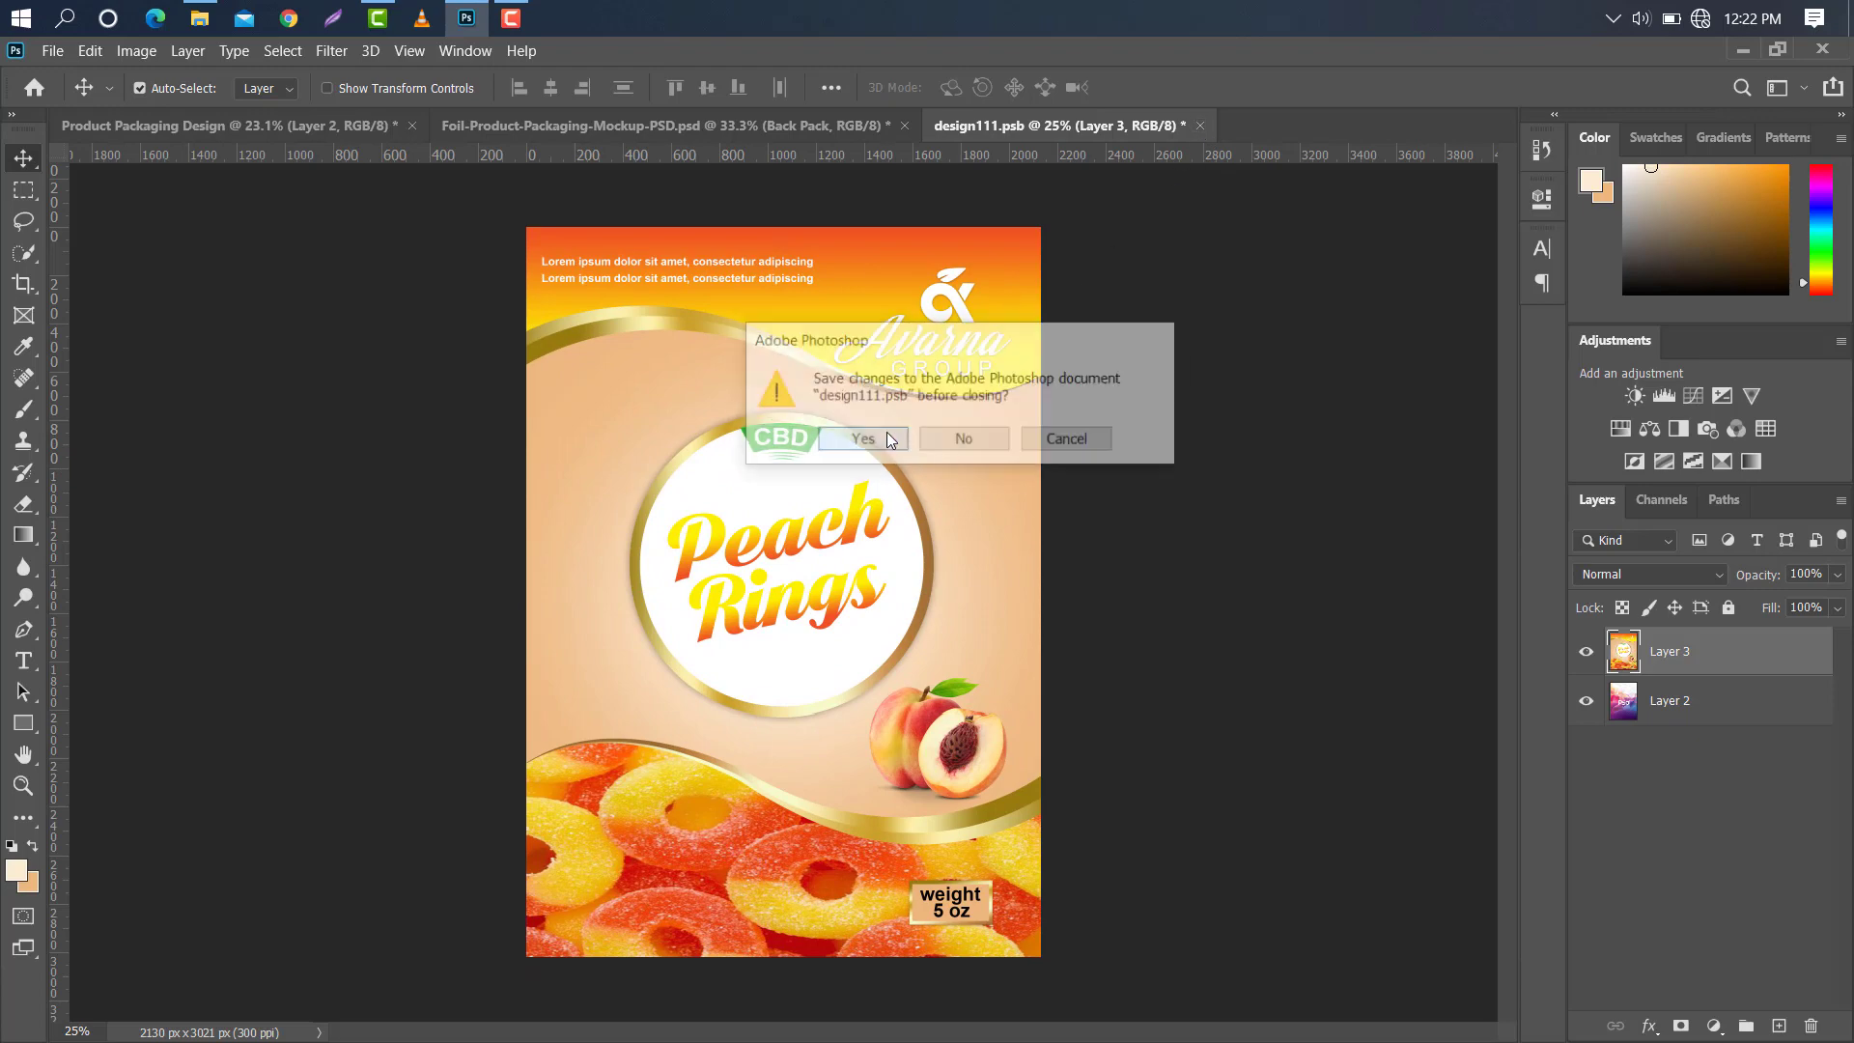